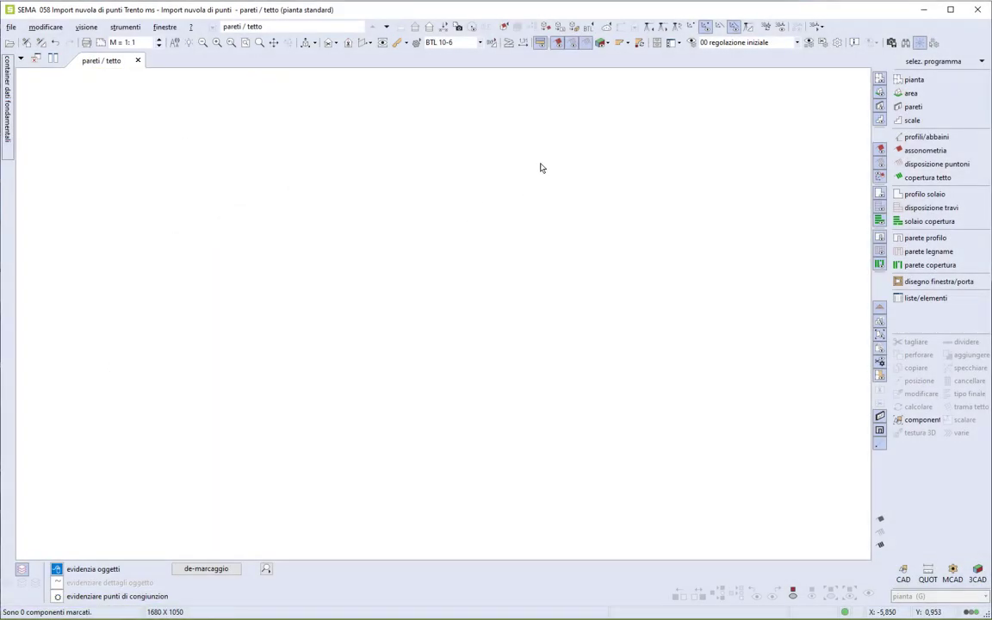
# Pick Scheune.e57 for point-cloud import, keeping the all supported formats filter.
pyautogui.click(607, 28)
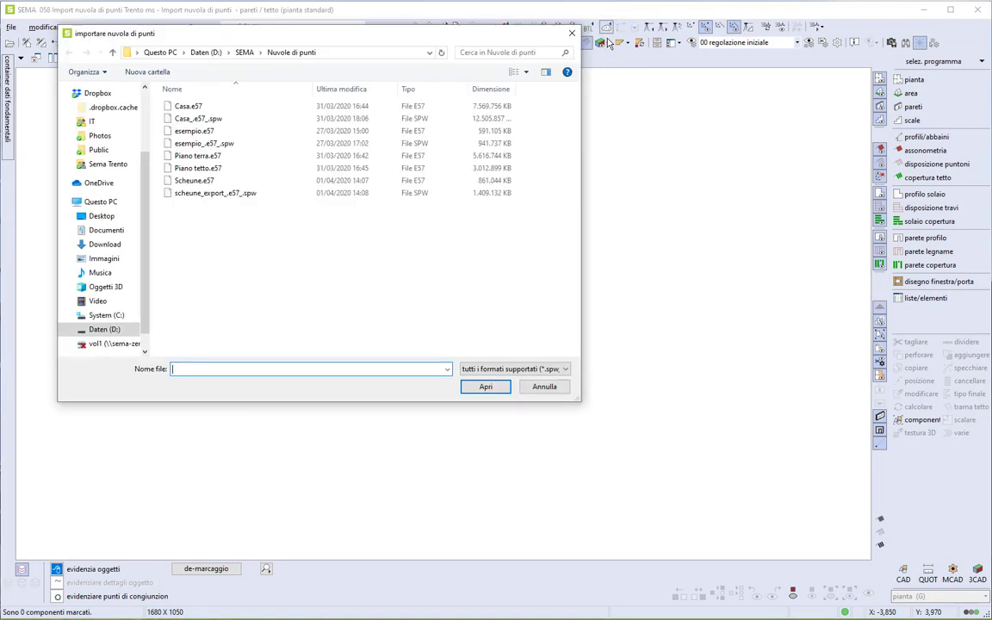
pyautogui.click(565, 368)
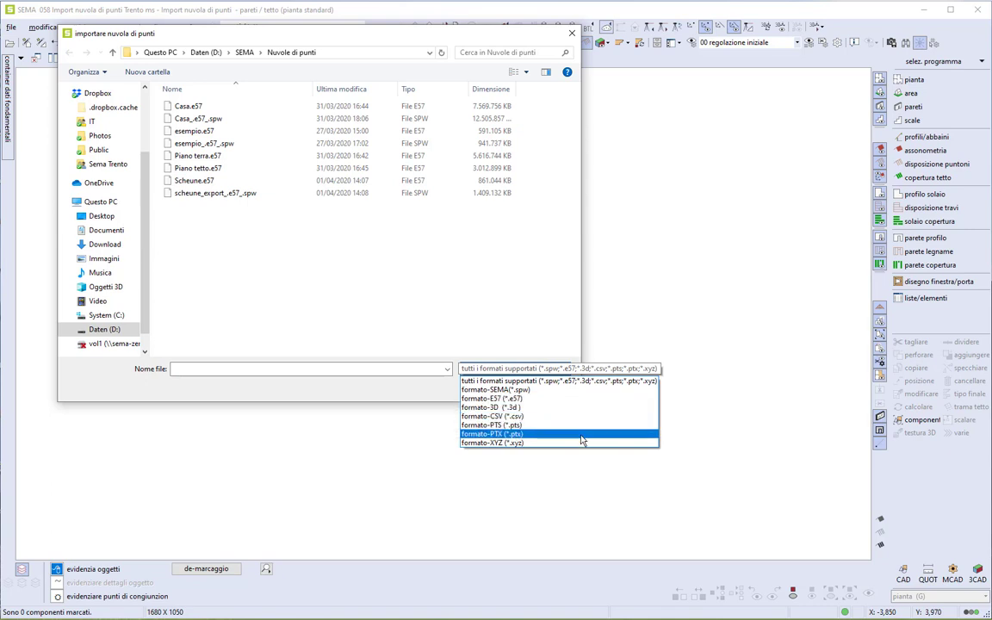
pyautogui.click(587, 380)
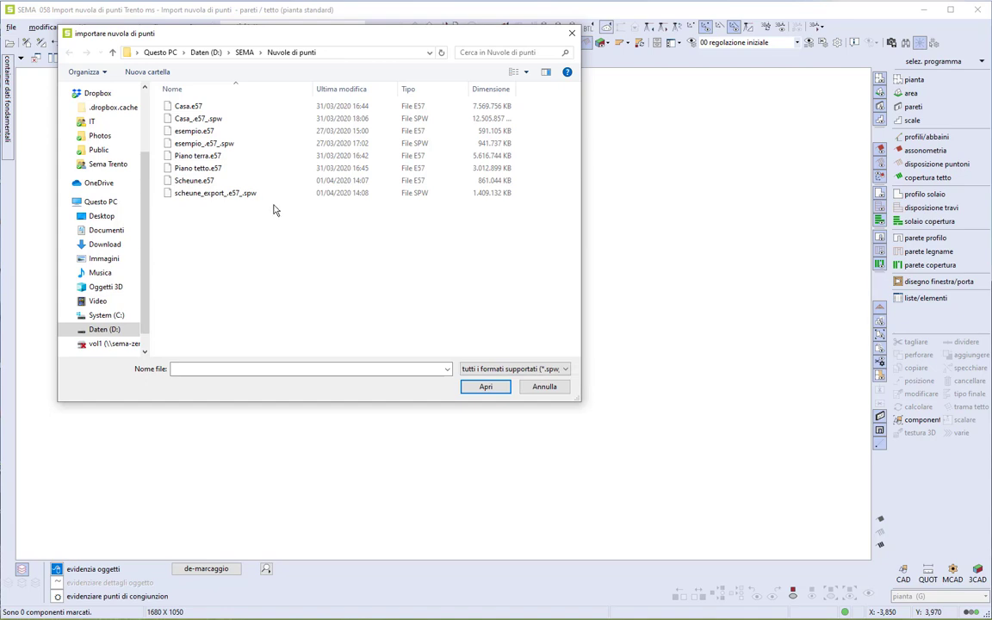
pyautogui.click(207, 183)
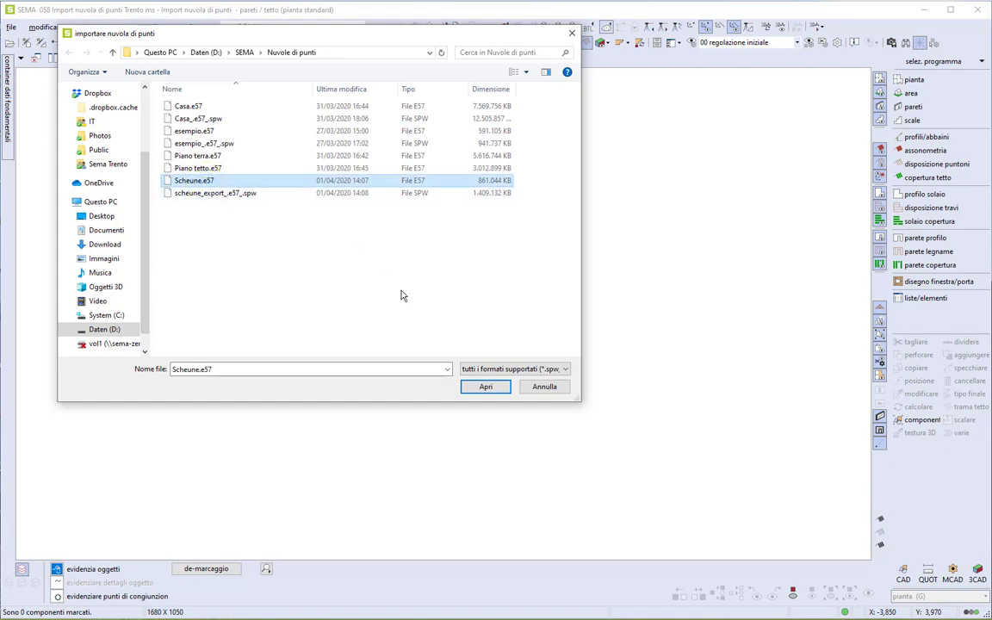
pyautogui.click(495, 392)
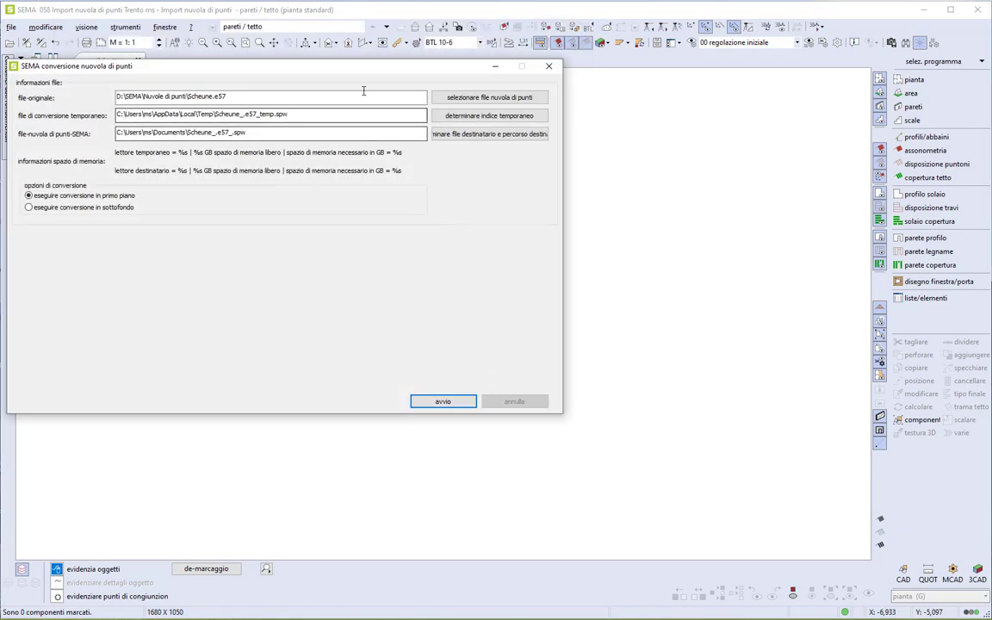
# Verify the source, temporary and target paths, then convert Scheune.e57 to SEMA format.
pyautogui.click(362, 72)
pyautogui.moveTo(362, 72); pyautogui.dragTo(407, 87)
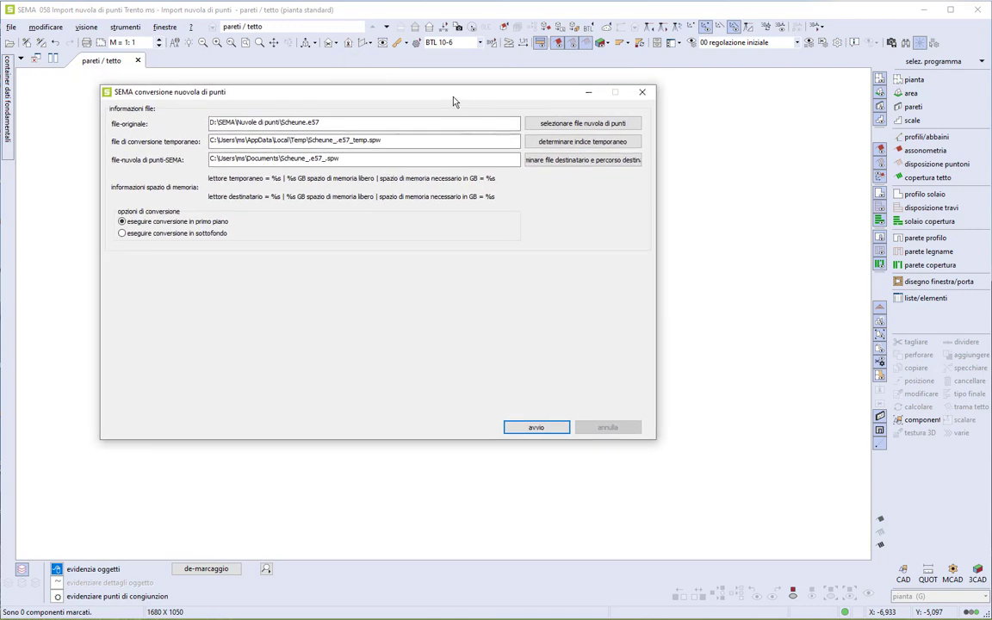
pyautogui.click(404, 123)
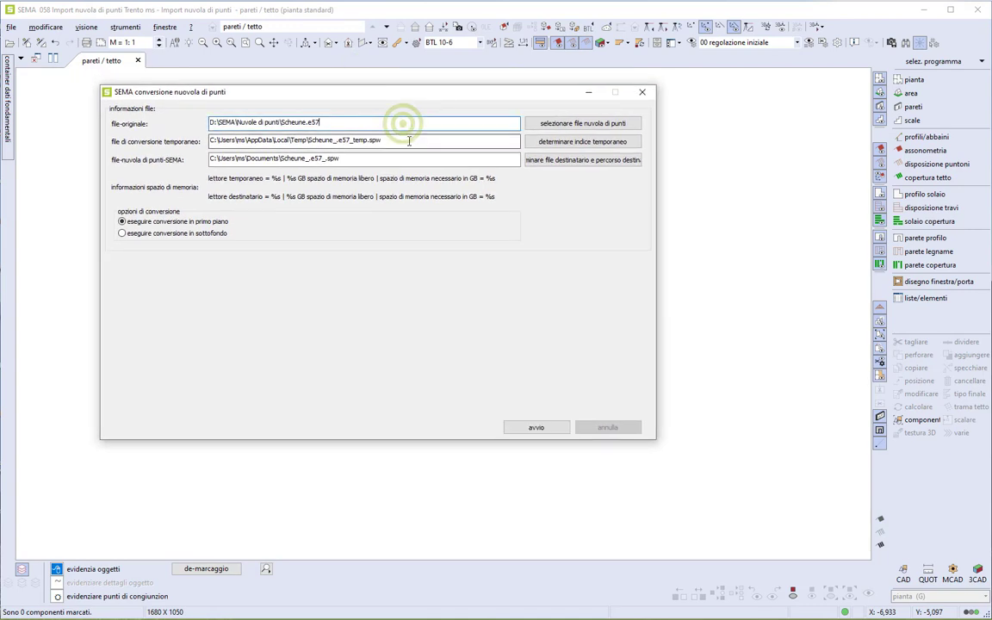
pyautogui.click(408, 142)
pyautogui.click(412, 159)
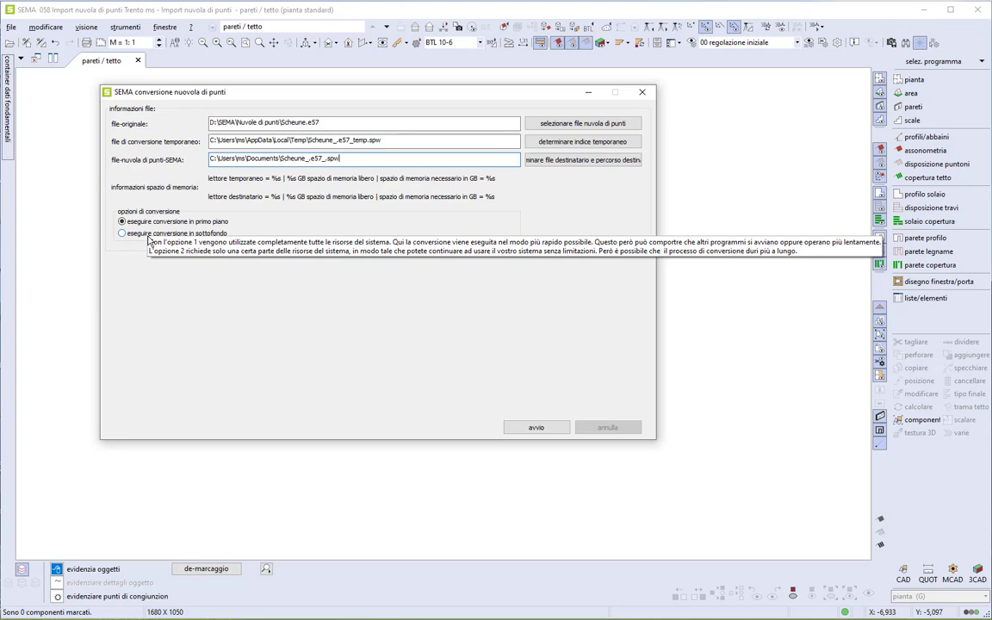
pyautogui.click(536, 428)
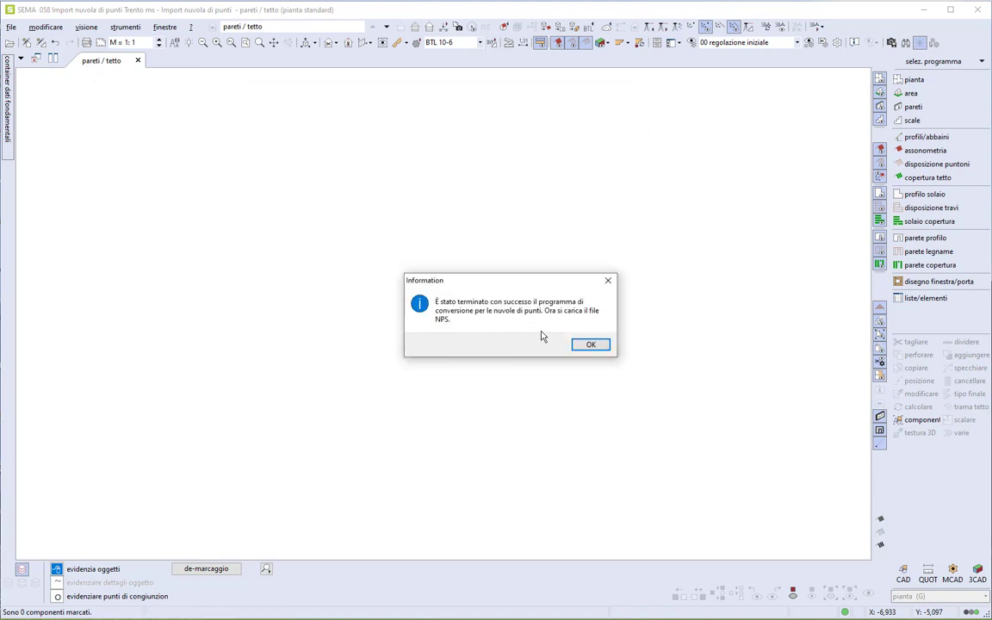
# Load the barn cloud and check its info: 15,902 m long, 61 million points.
pyautogui.click(576, 347)
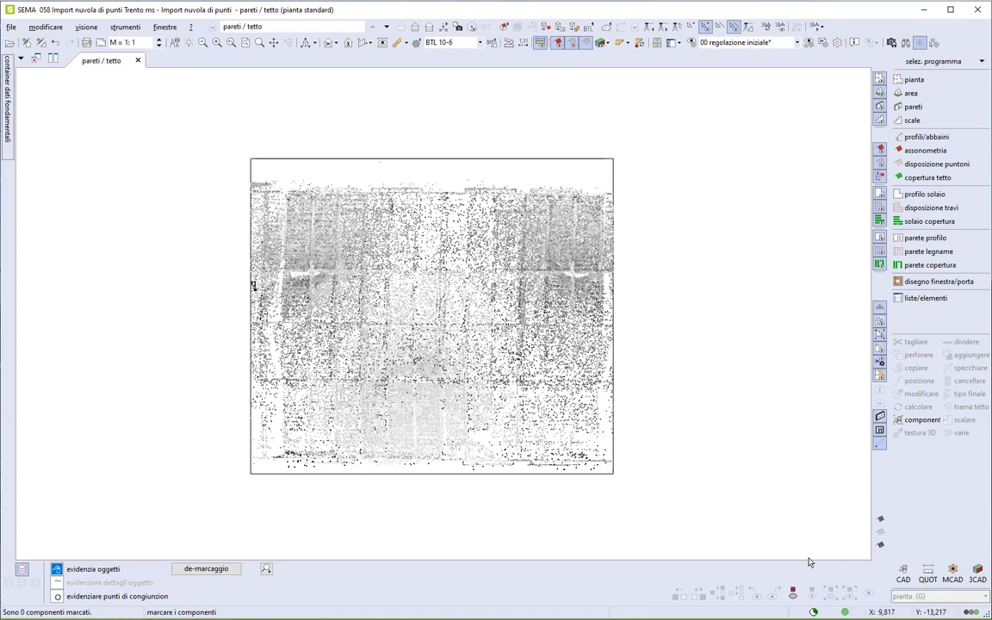
pyautogui.click(611, 178)
pyautogui.click(909, 394)
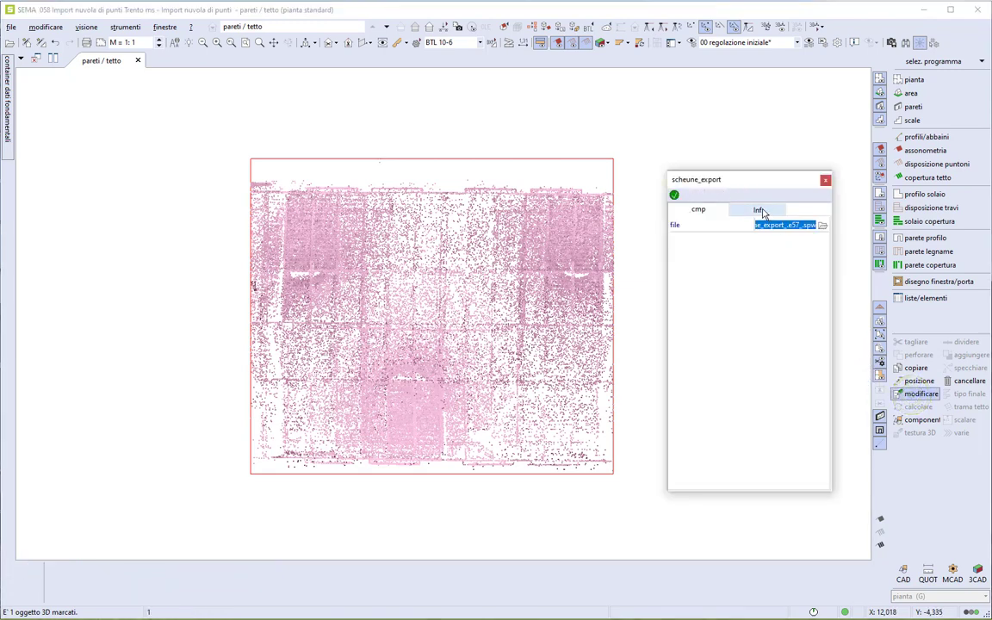
pyautogui.click(761, 212)
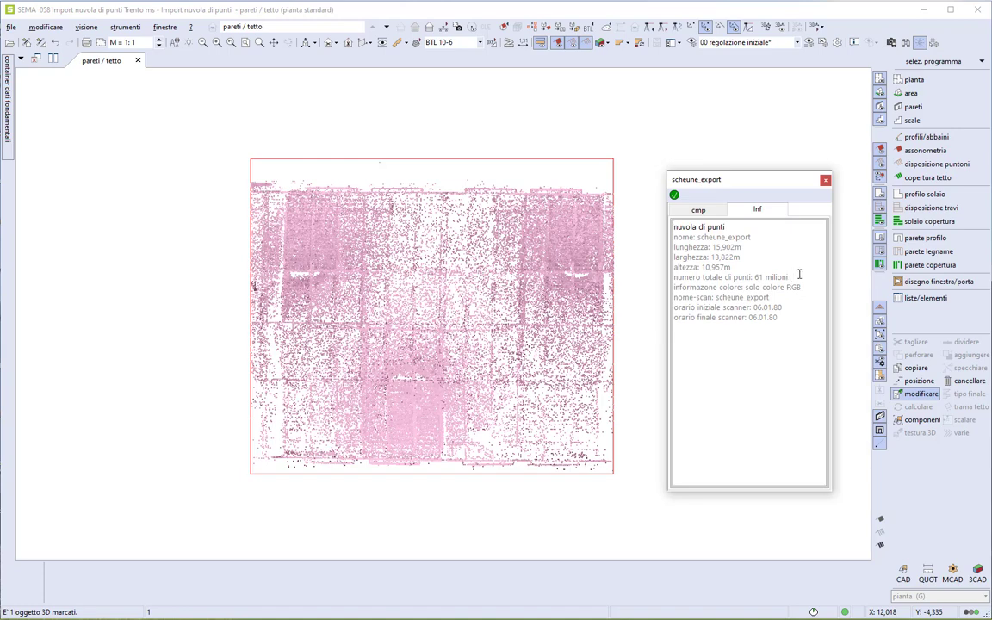
pyautogui.click(825, 180)
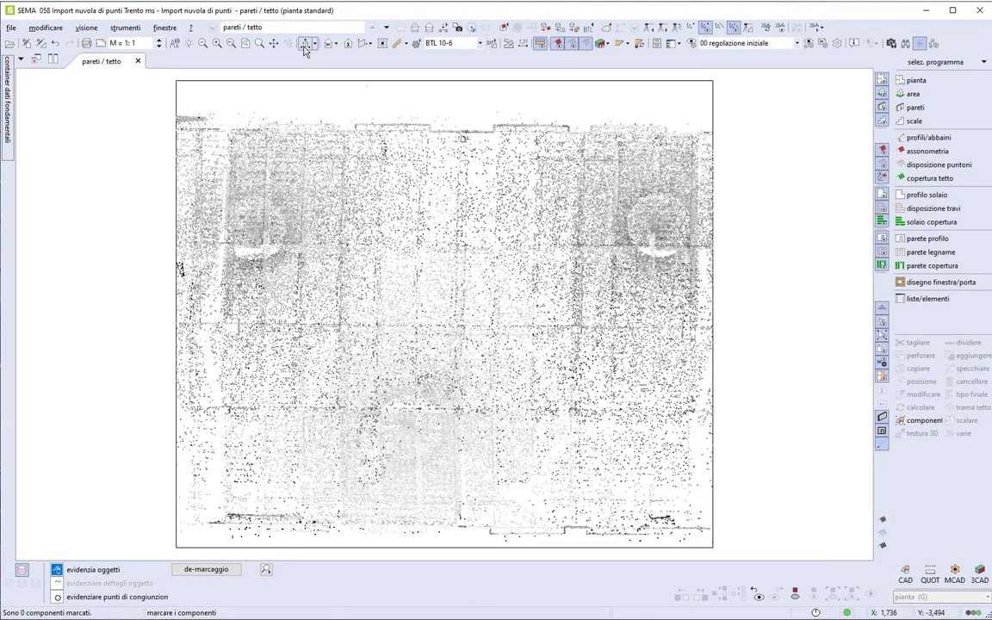
# Create a 3D view of the barn cloud zoomed on the floor, then return to the pareti / tetto plan.
pyautogui.click(303, 45)
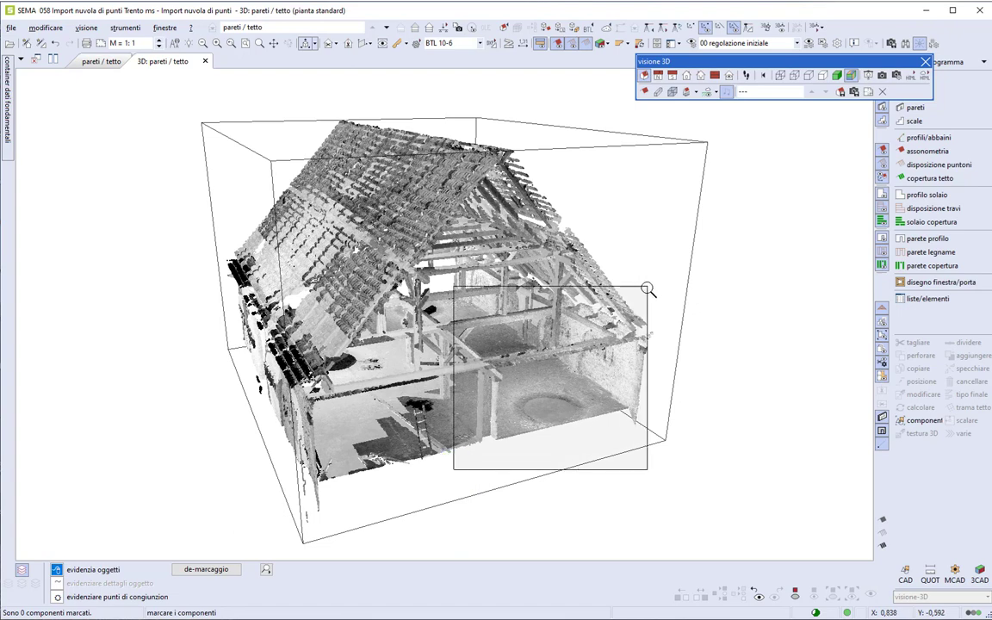
pyautogui.click(592, 254)
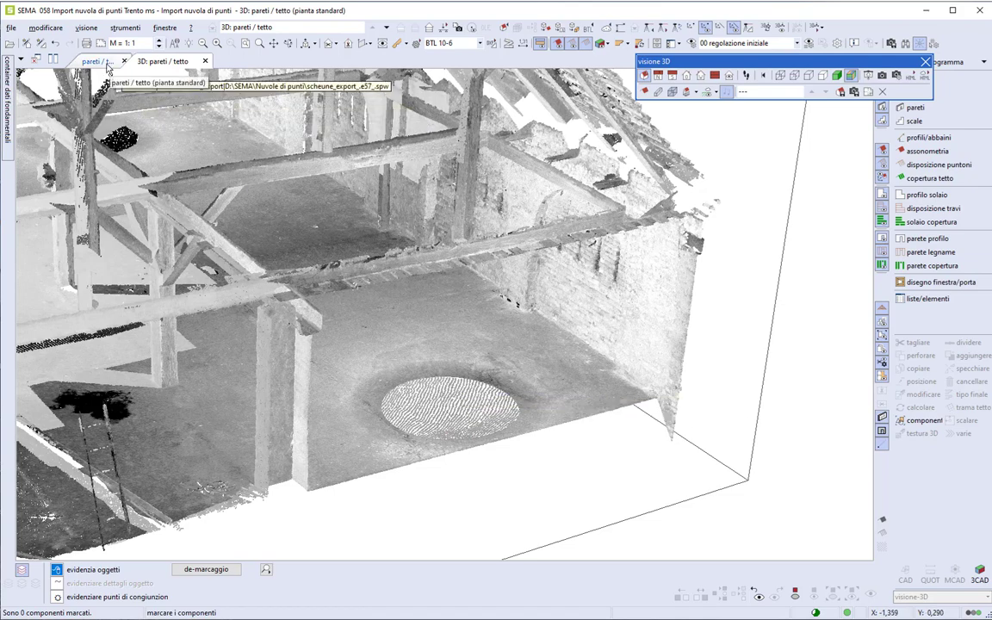
pyautogui.click(105, 64)
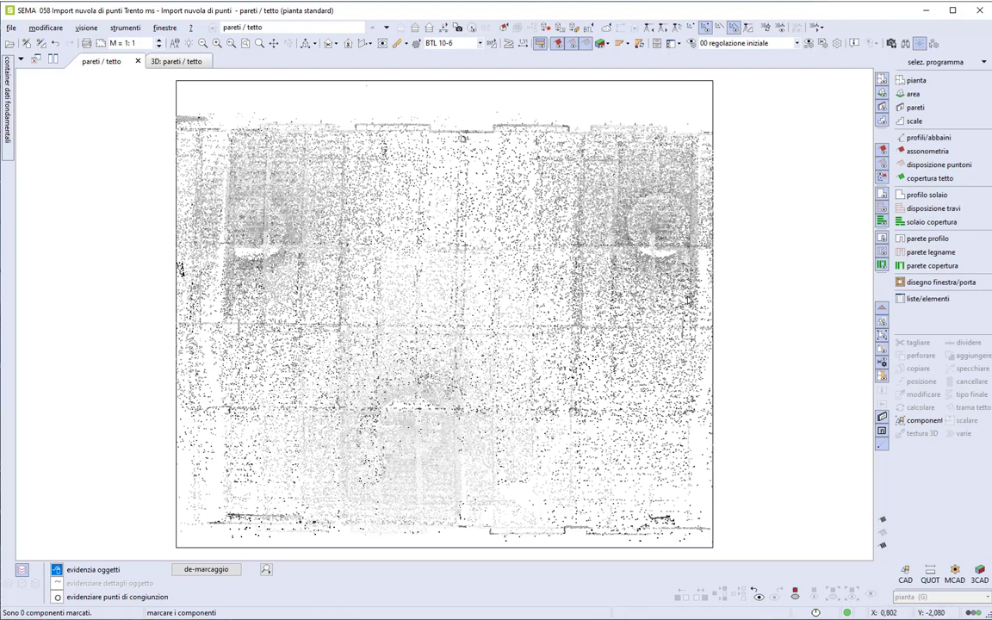
# Set the point-cloud cut thickness to 8 and cut height to 8.
pyautogui.click(824, 44)
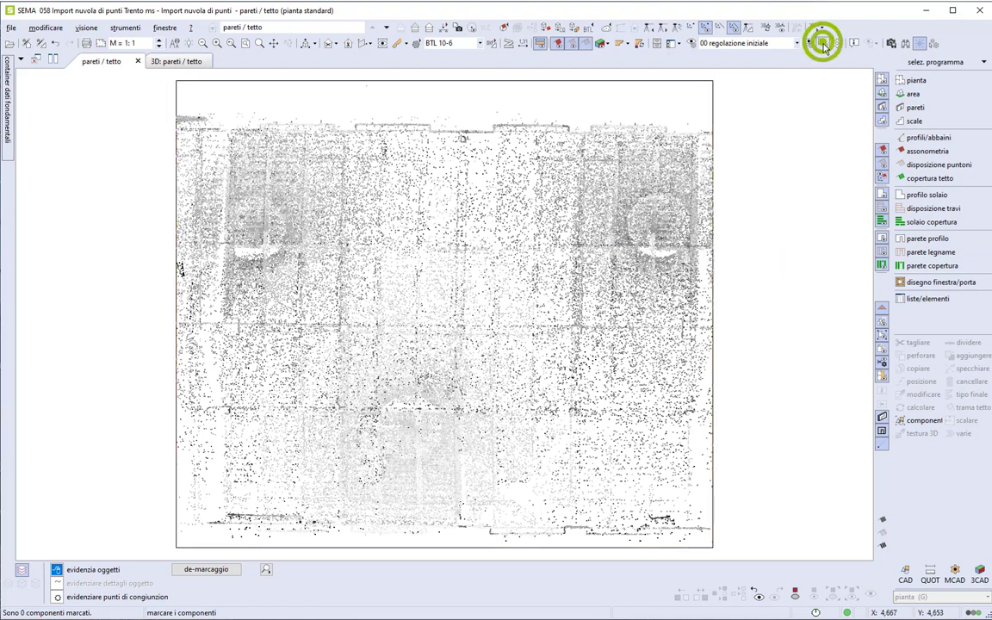
pyautogui.moveTo(794, 145); pyautogui.dragTo(821, 143)
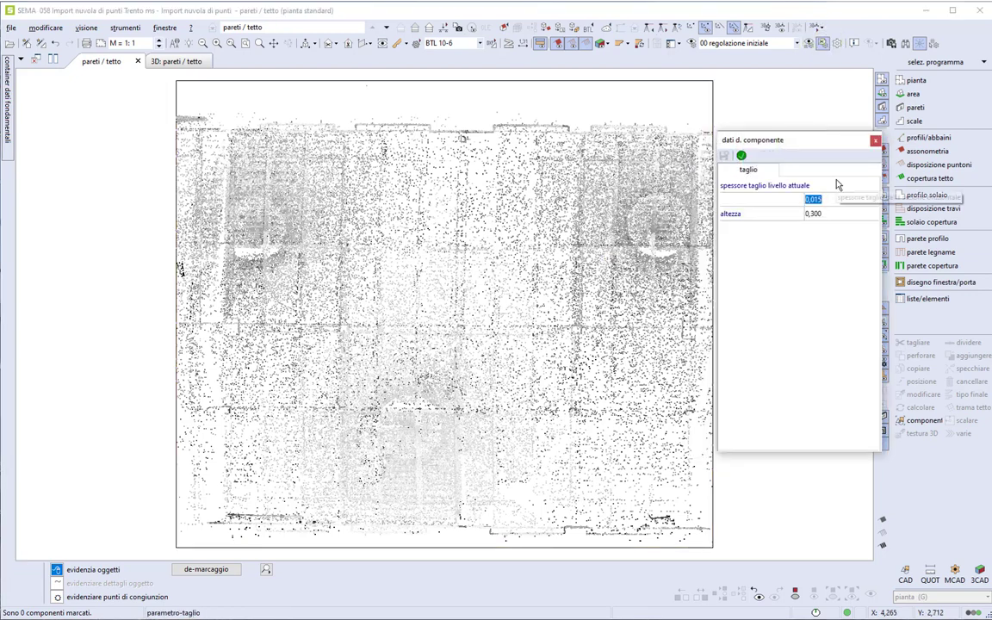
pyautogui.write('8')
pyautogui.press('Tab')
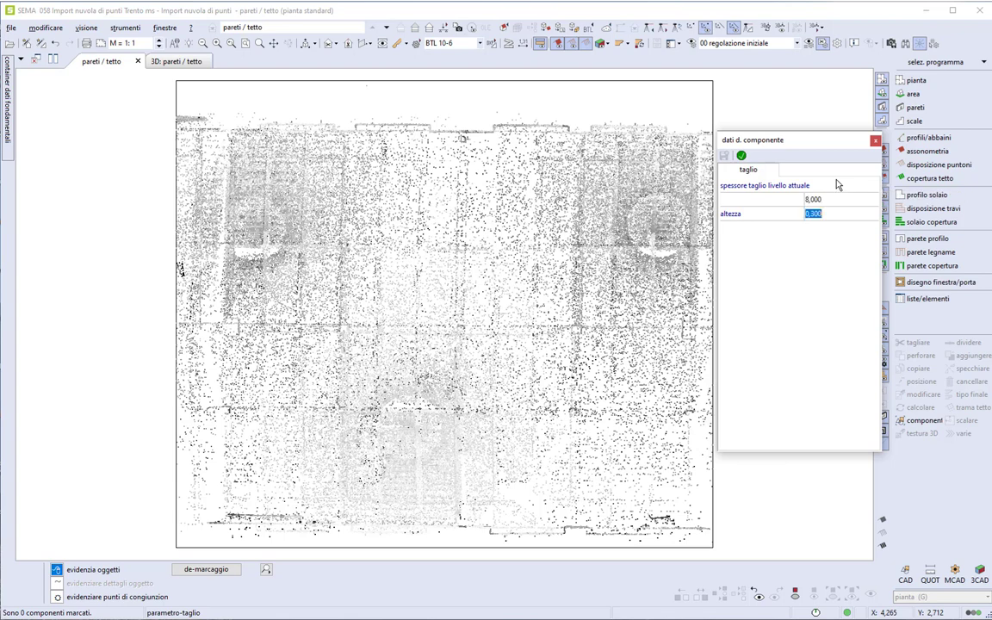
pyautogui.write('8')
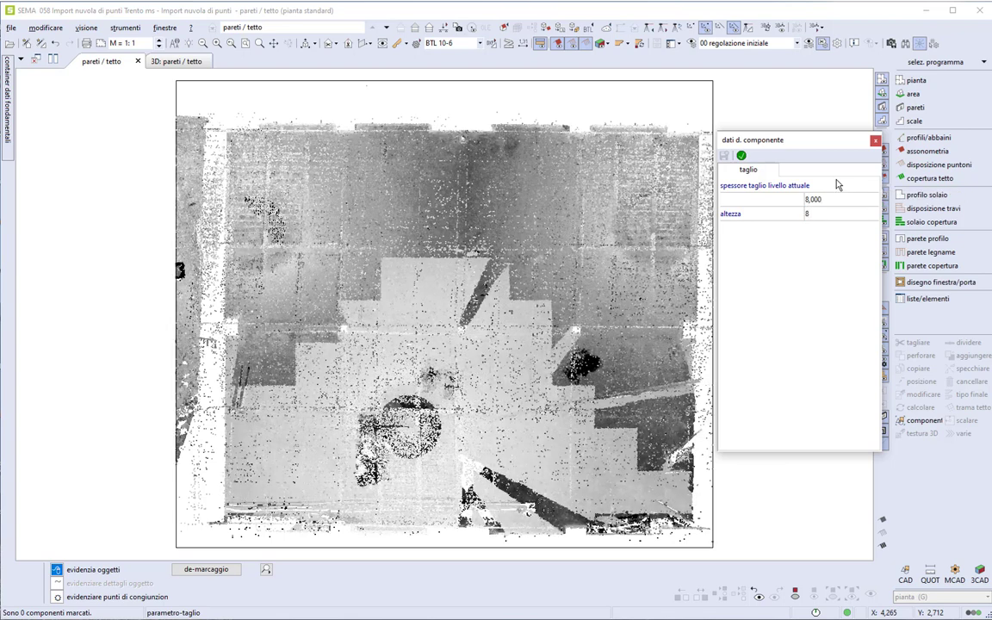
pyautogui.press('Return')
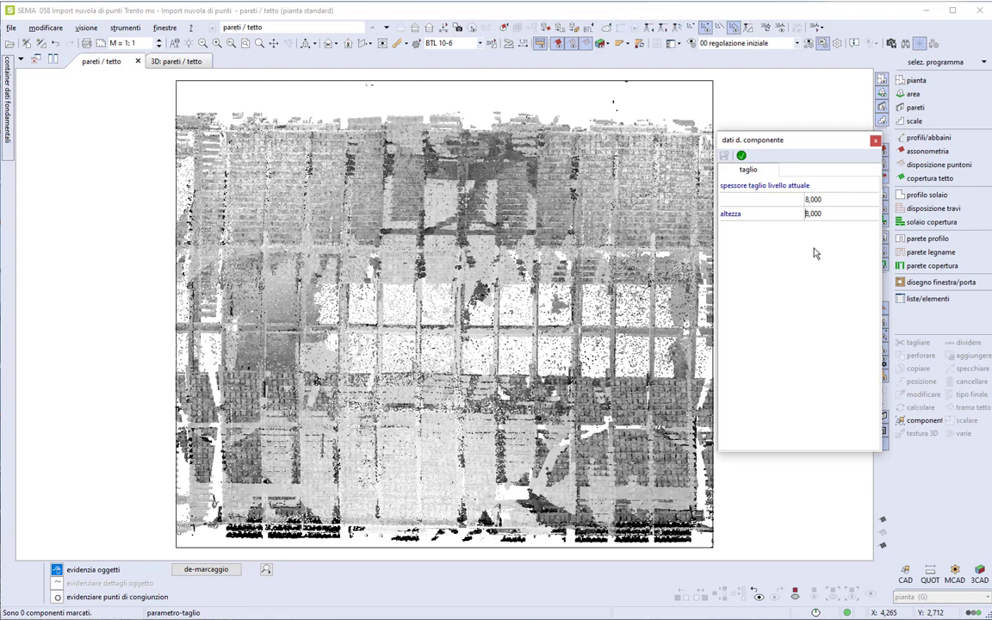
pyautogui.click(741, 156)
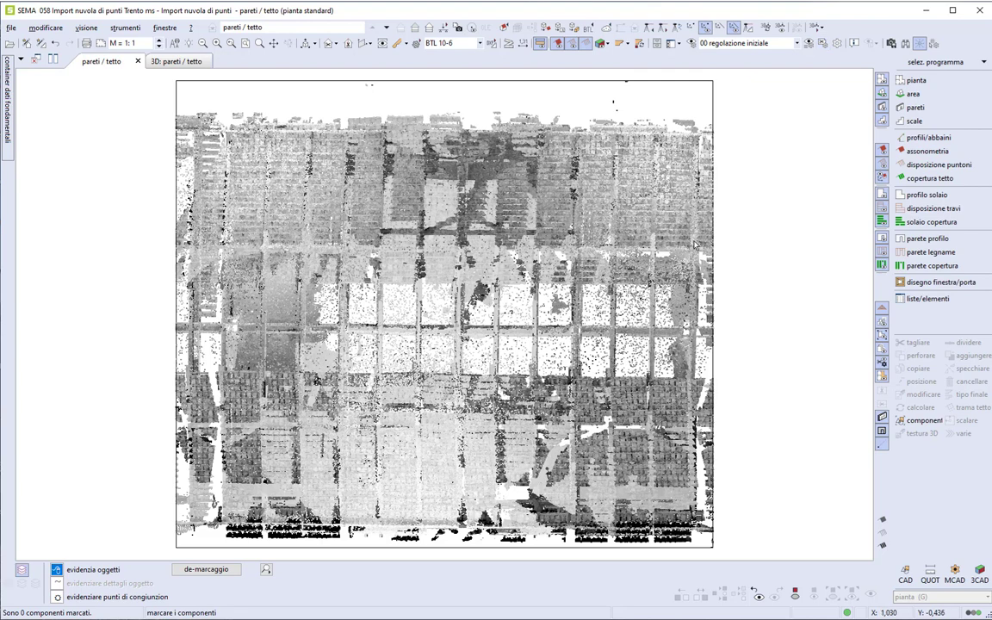
# Cut a 0,800-thick vertical section along the cloud's right edge to show the gable profile.
pyautogui.click(349, 45)
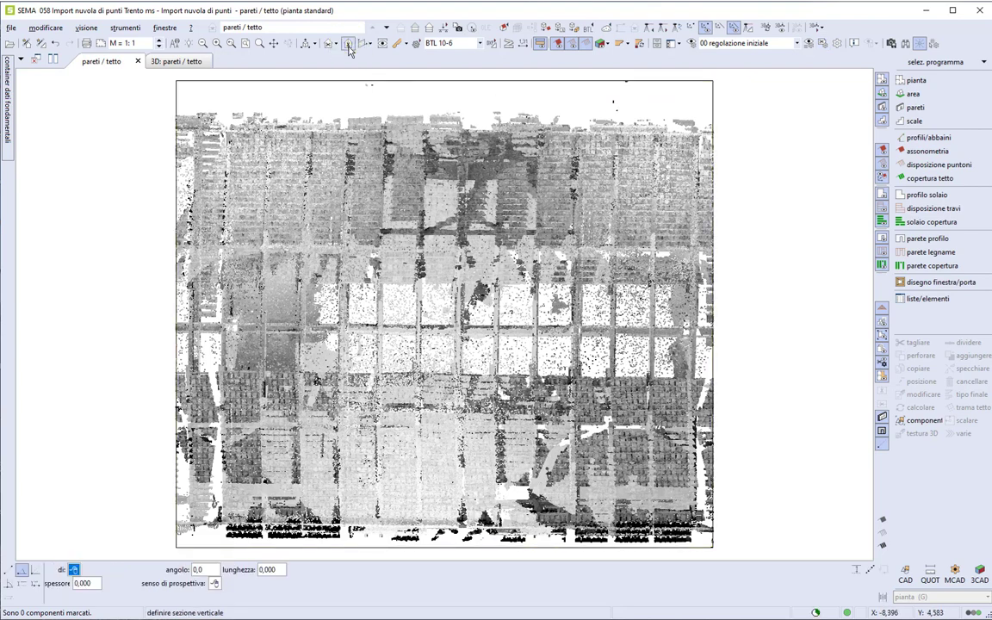
pyautogui.click(716, 548)
pyautogui.click(719, 255)
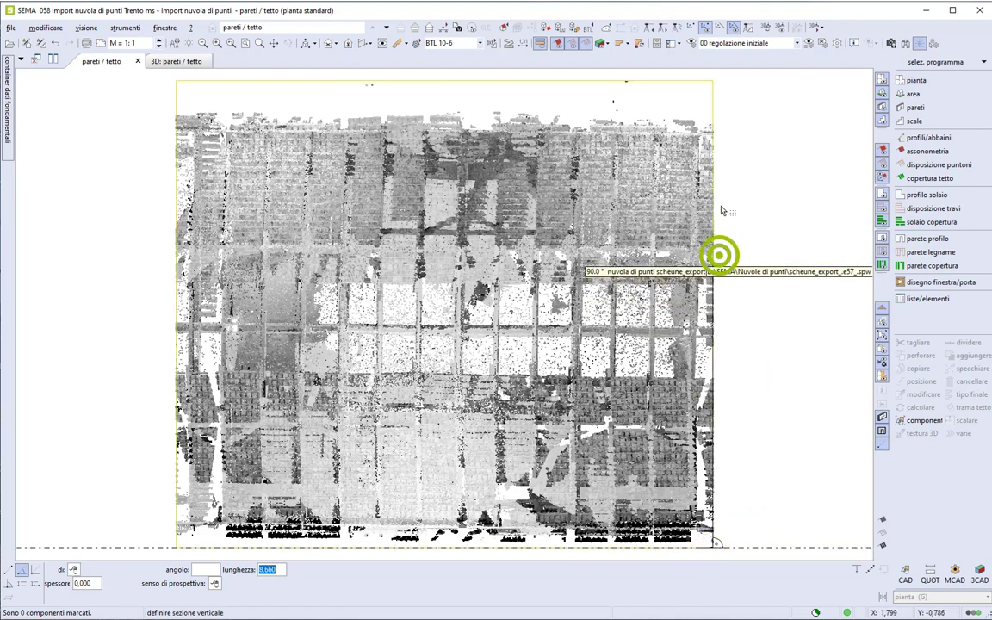
pyautogui.click(711, 86)
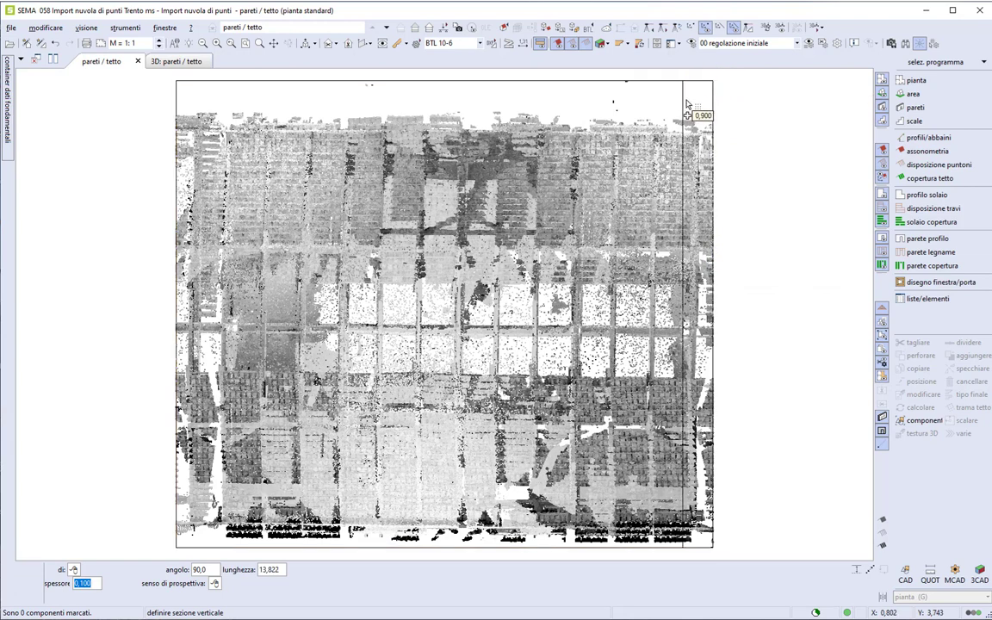
pyautogui.click(687, 104)
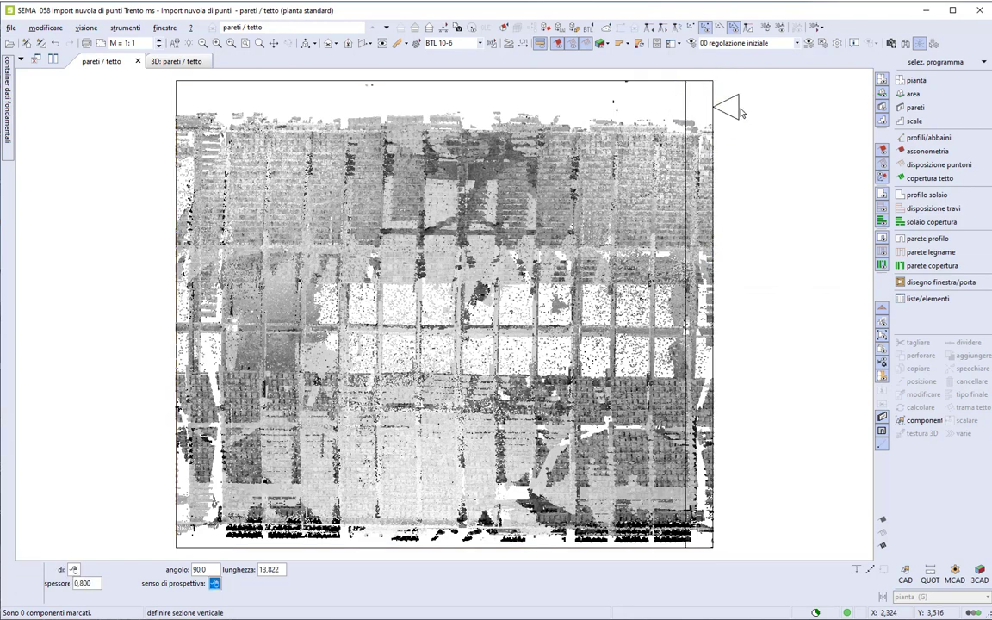
pyautogui.click(745, 113)
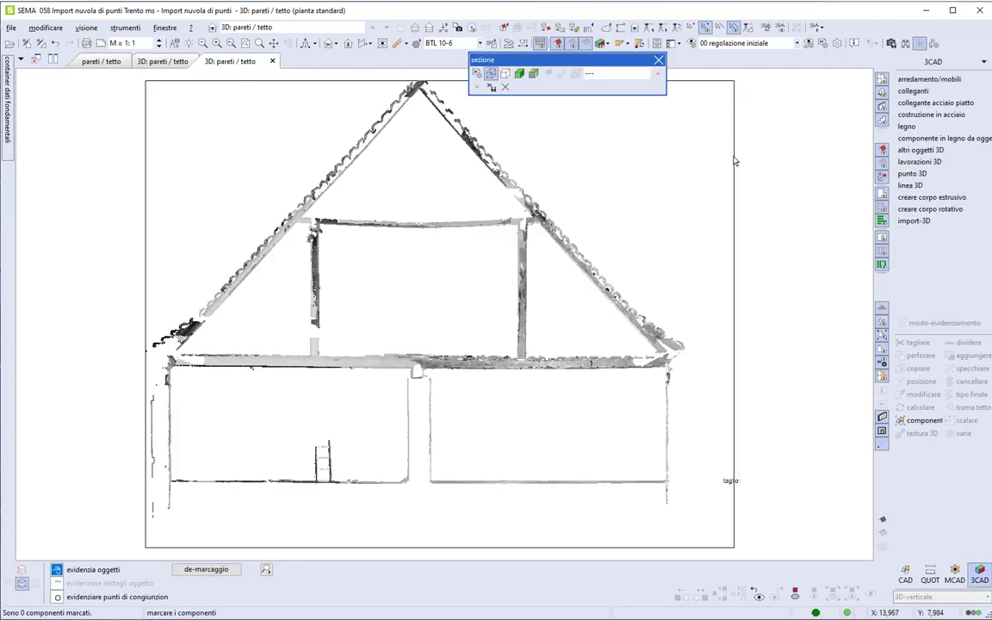
# Choose the H piena con linea height mark and place +7³ on the floor line.
pyautogui.moveTo(594, 244); pyautogui.dragTo(614, 246, button='middle')
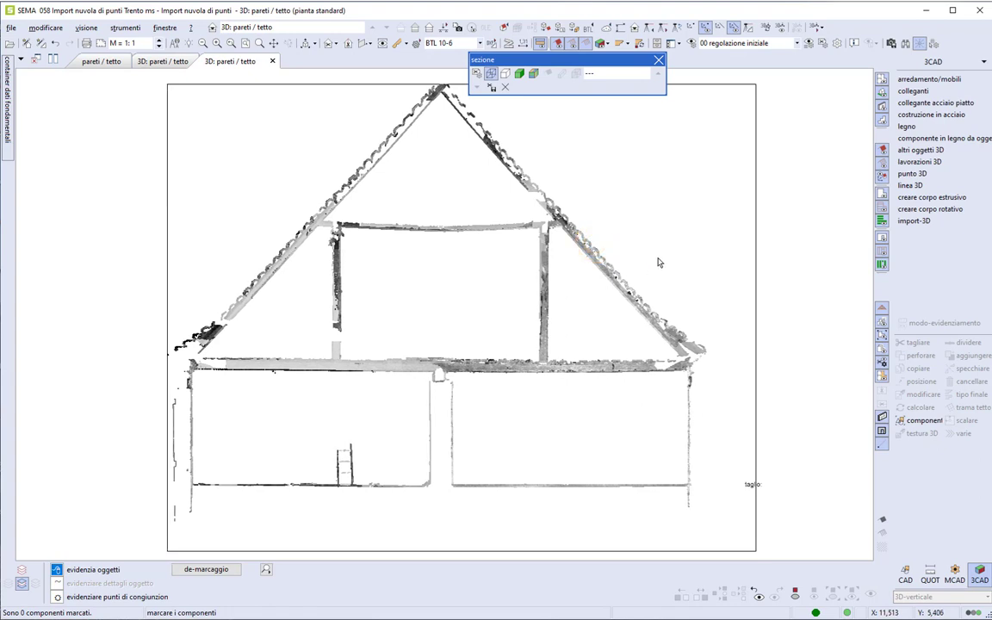
pyautogui.click(930, 573)
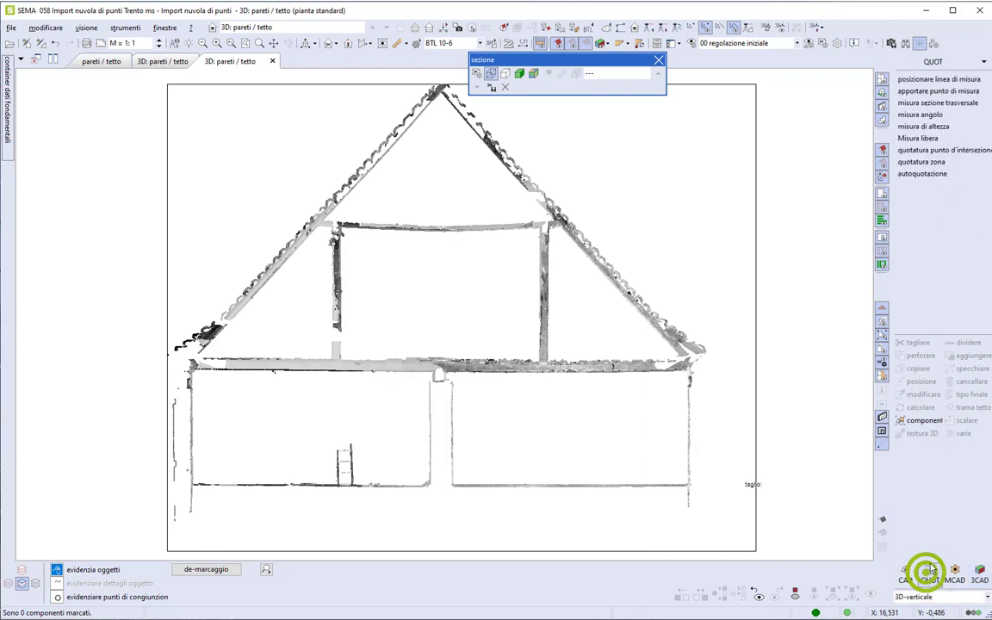
pyautogui.click(939, 129)
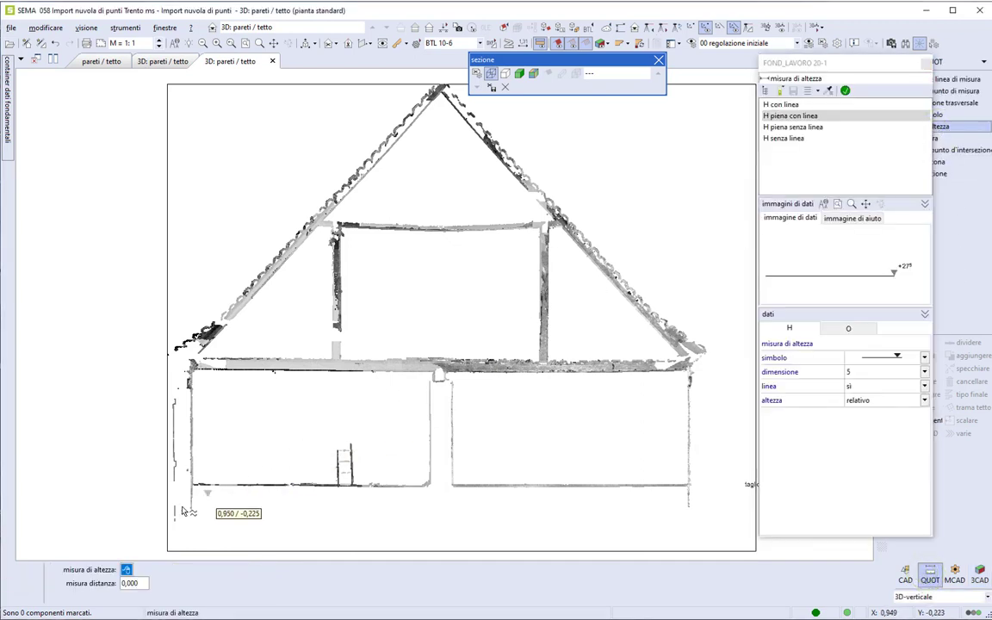
pyautogui.moveTo(170, 454); pyautogui.dragTo(244, 399)
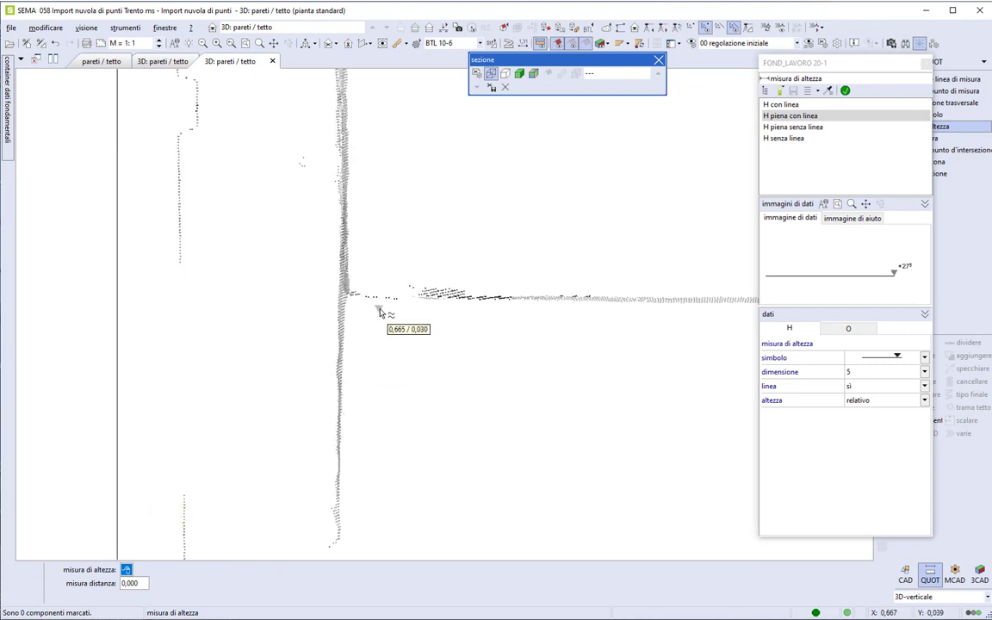
pyautogui.click(476, 295)
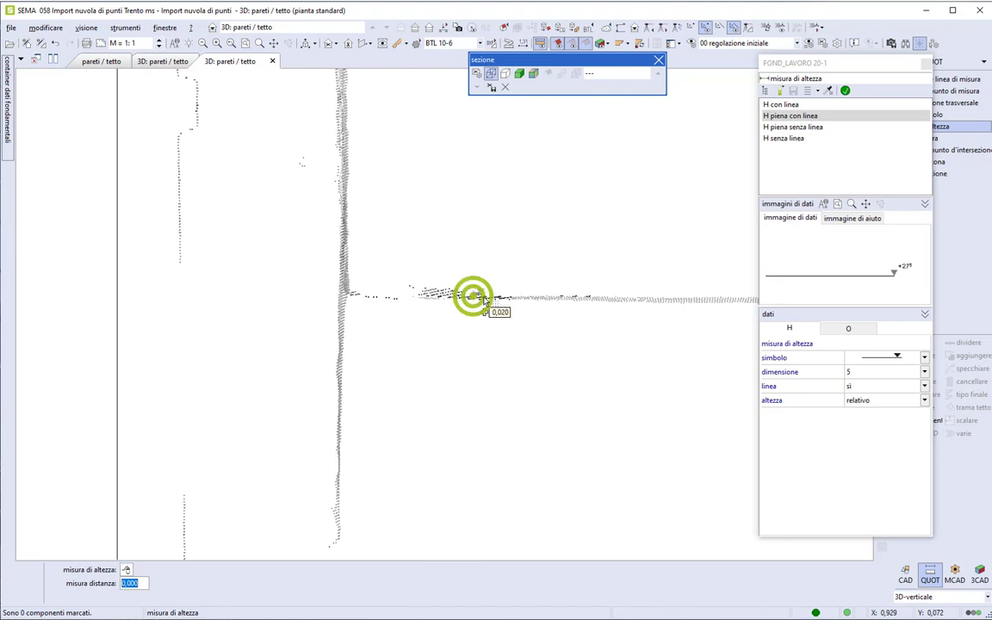
# Place a second height mark, +4¹, on the floor line and finish marking.
pyautogui.scroll(-2, 511, 337)
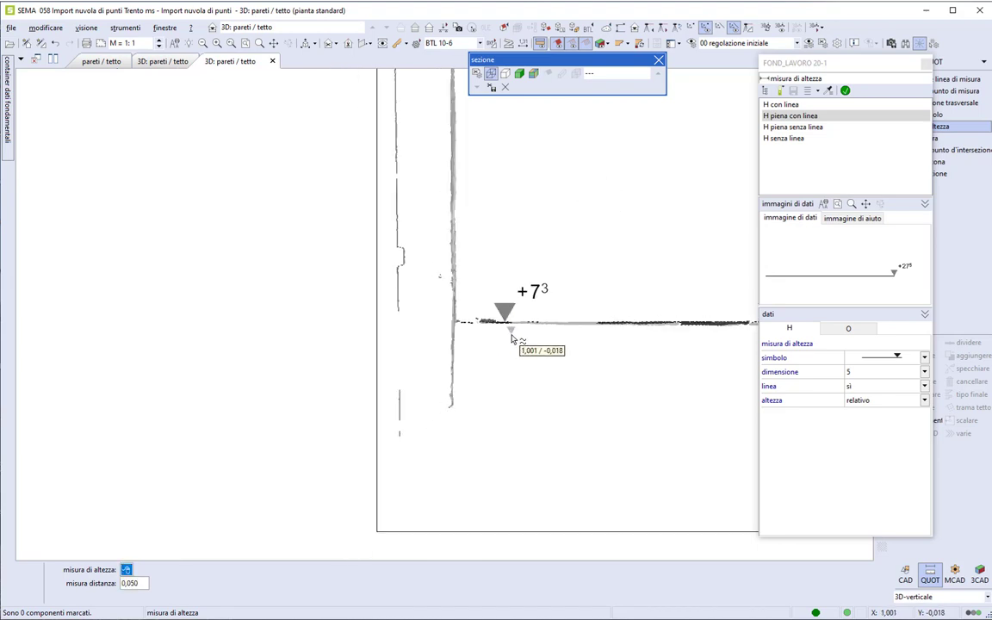
pyautogui.scroll(-3, 510, 337)
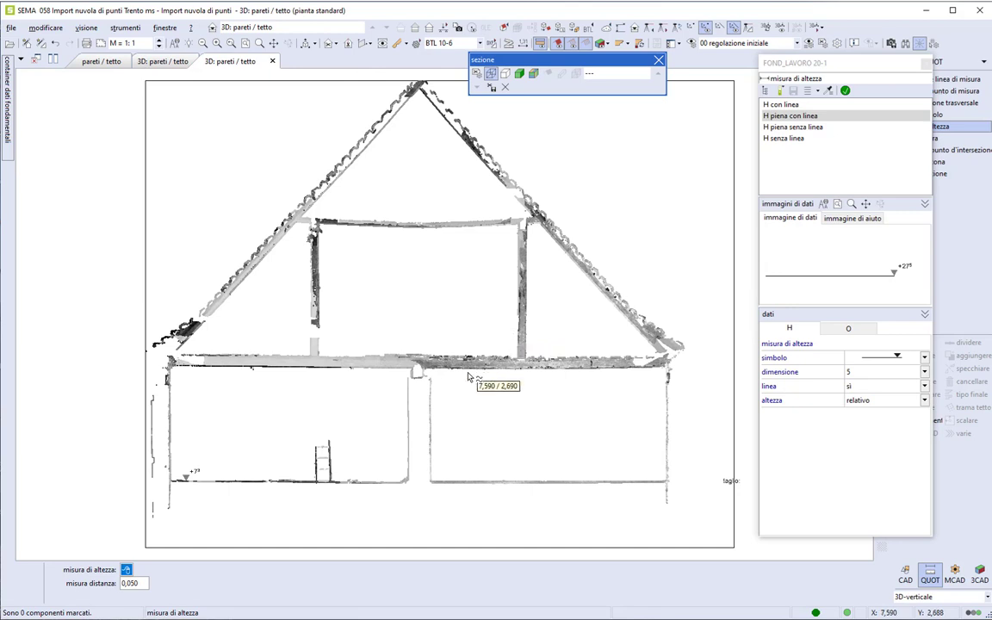
pyautogui.click(389, 493)
pyautogui.scroll(5, 413, 475)
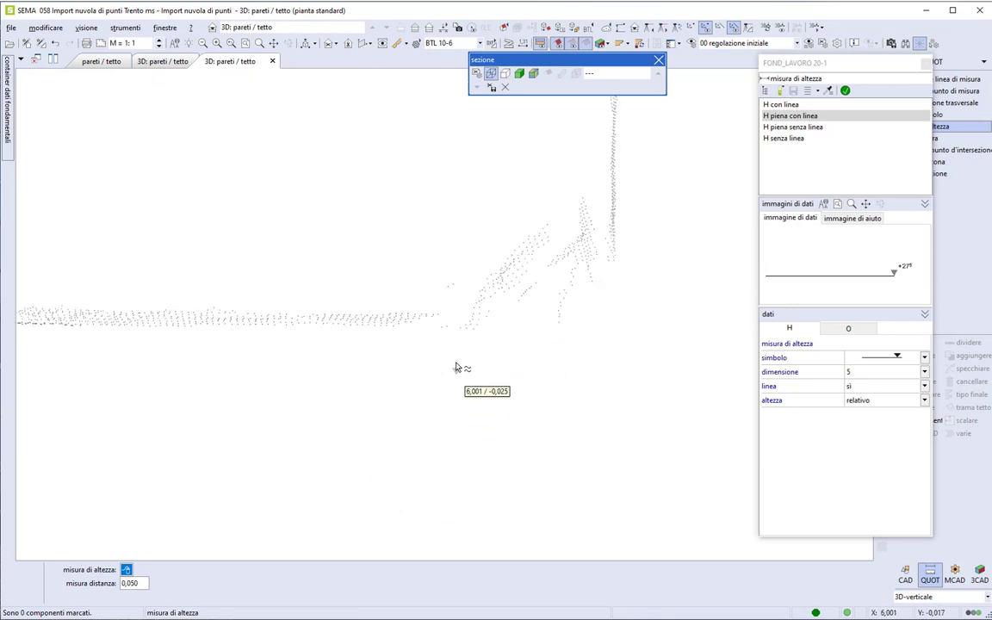
pyautogui.click(367, 318)
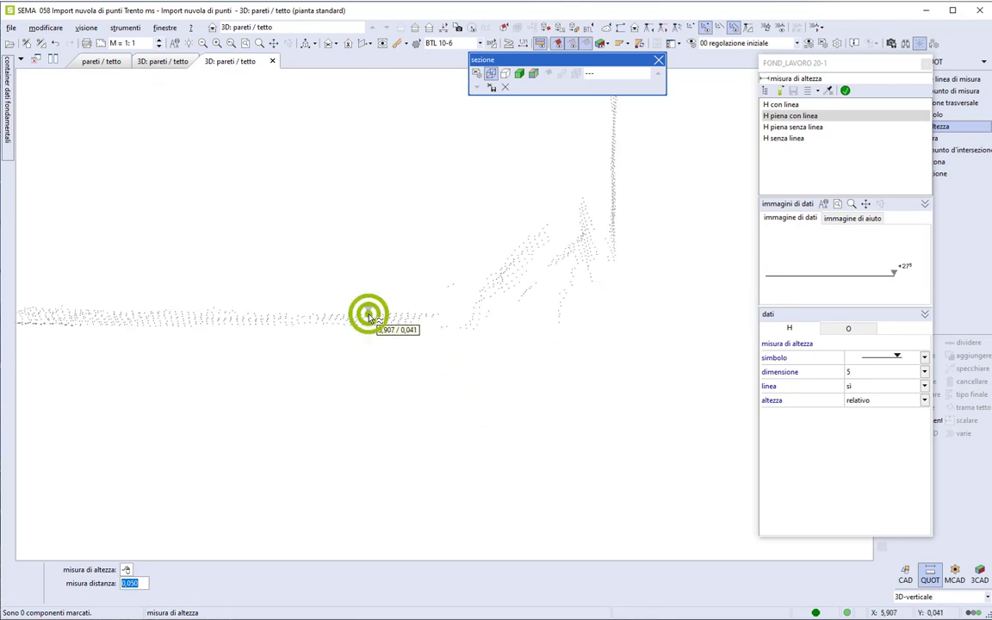
pyautogui.click(328, 317)
pyautogui.scroll(-2, 332, 321)
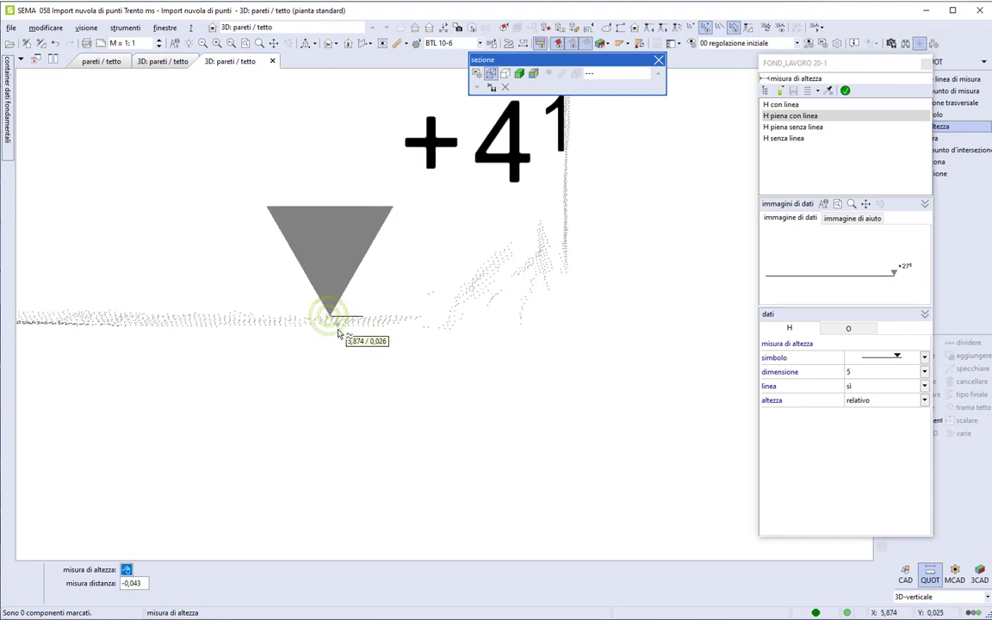
pyautogui.scroll(-3, 341, 331)
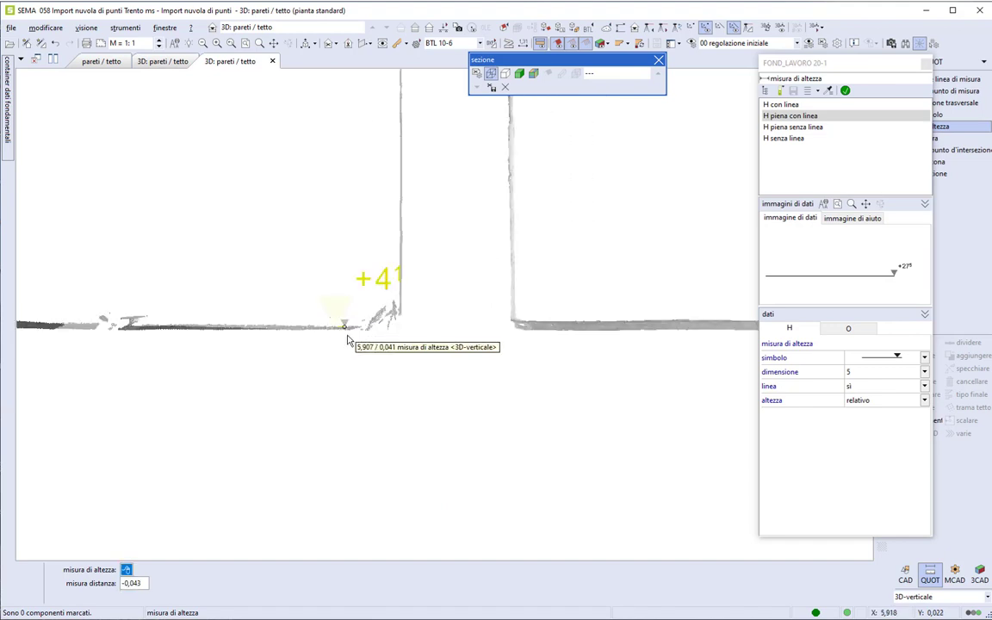
pyautogui.scroll(-4, 348, 341)
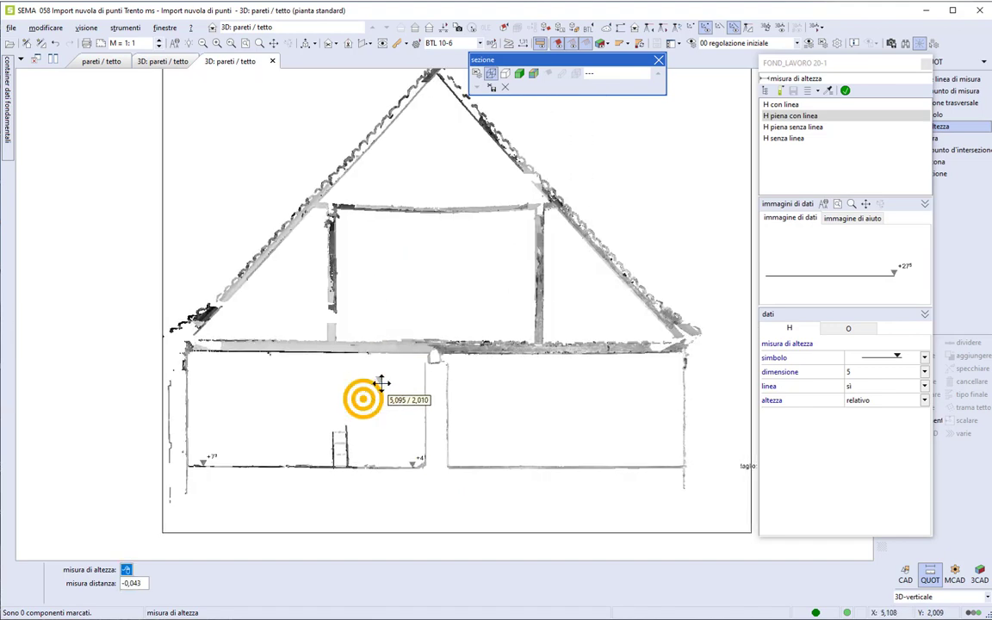
pyautogui.moveTo(360, 397); pyautogui.dragTo(379, 387, button='middle')
pyautogui.press('Escape')
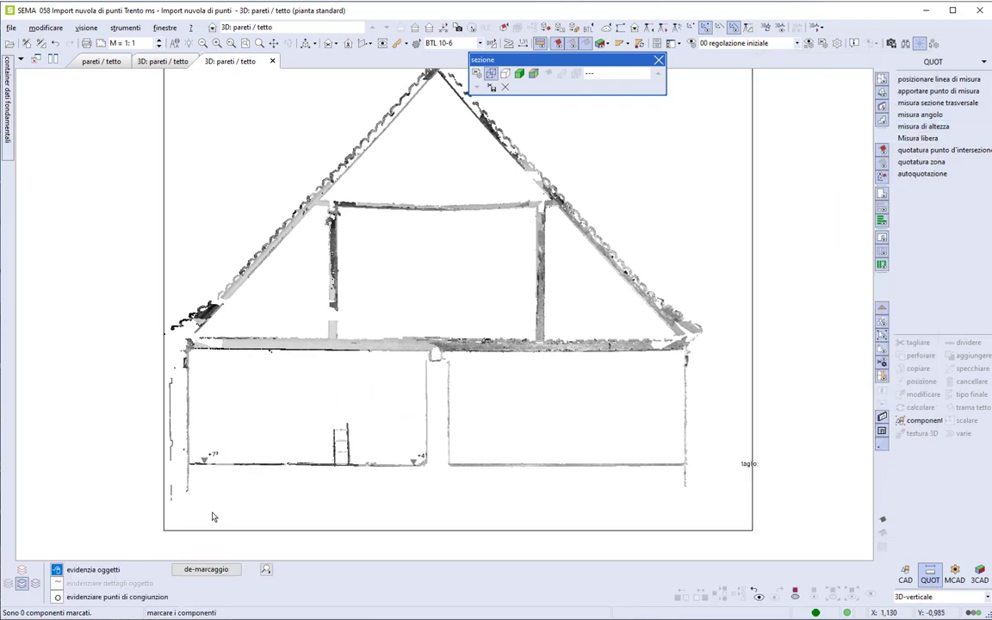
# Move the marked point cloud using the X/Y/Z position values.
pyautogui.click(215, 532)
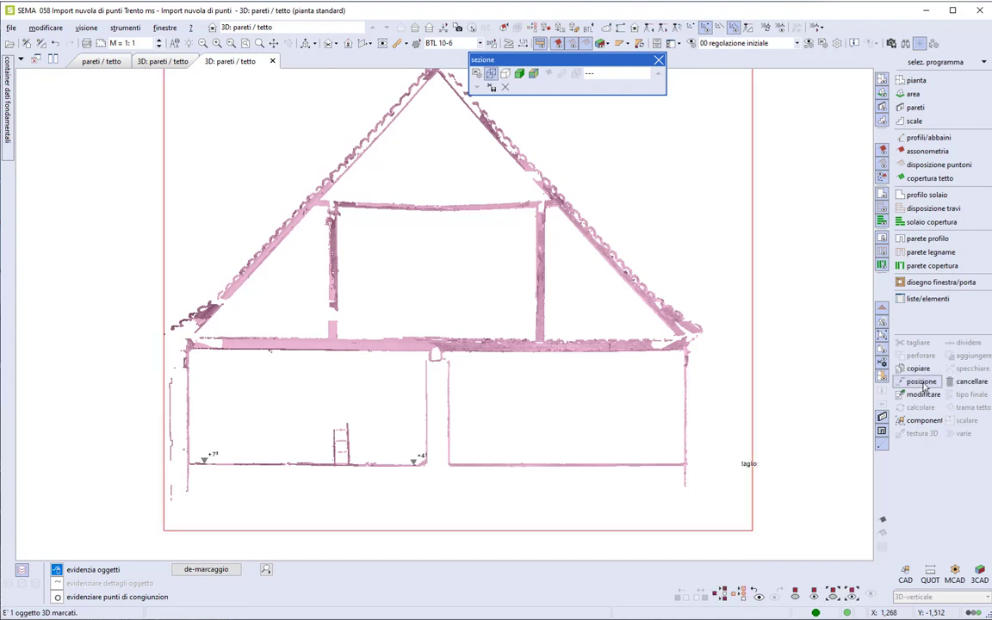
pyautogui.click(920, 382)
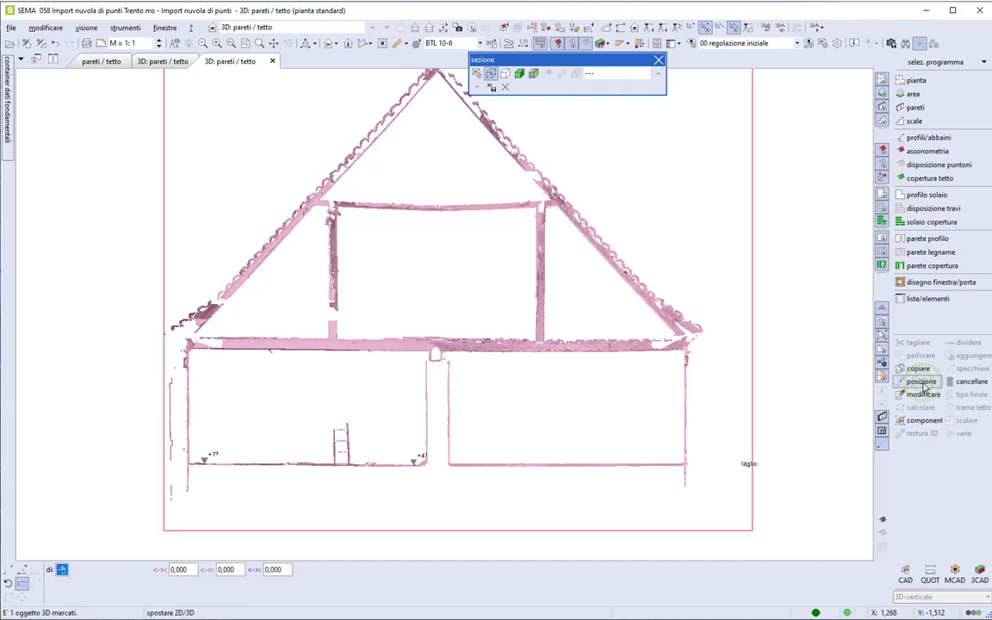
pyautogui.click(281, 571)
pyautogui.click(290, 533)
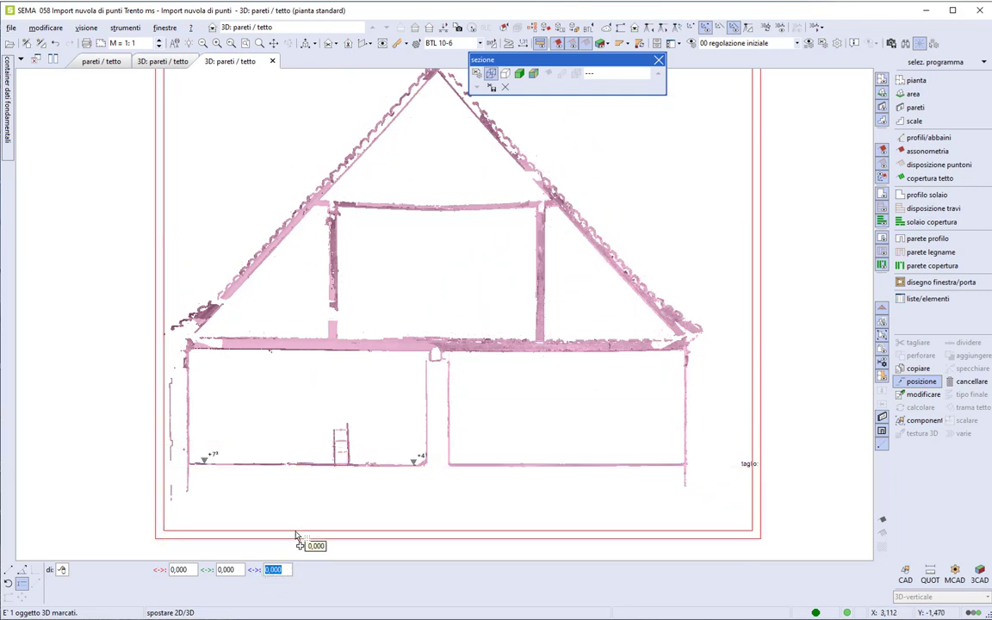
pyautogui.click(297, 536)
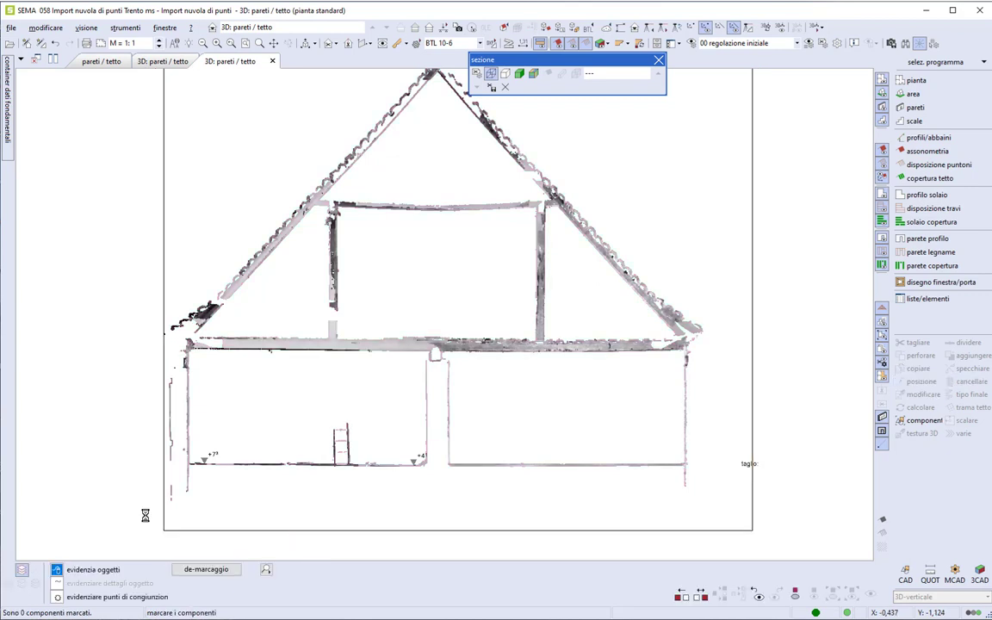
pyautogui.click(290, 27)
# Check the floors, leaving pareti / tetto and disposizione travi at level 0,000.
pyautogui.click(212, 126)
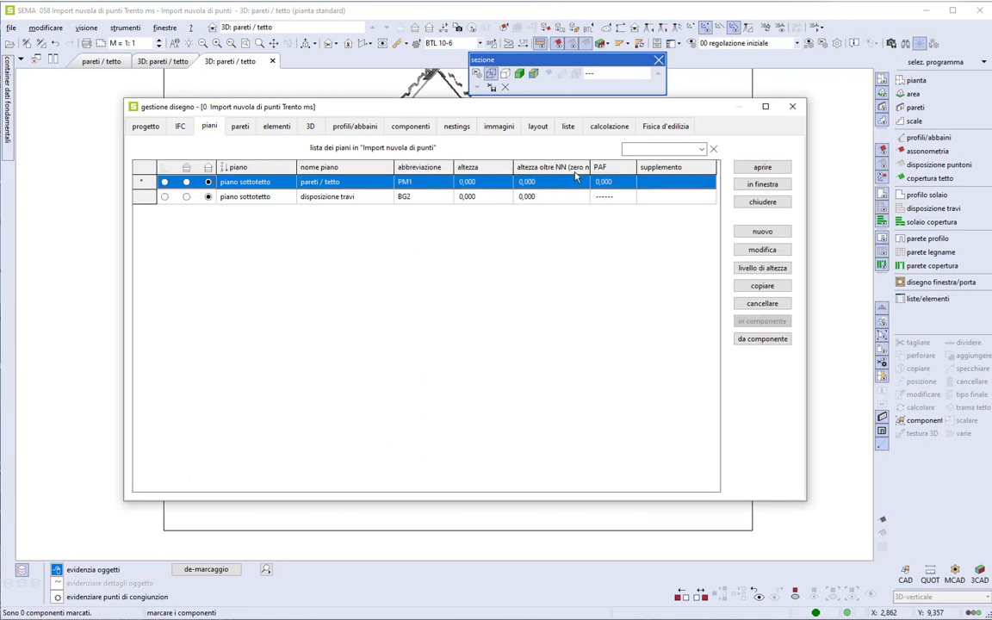
pyautogui.click(755, 204)
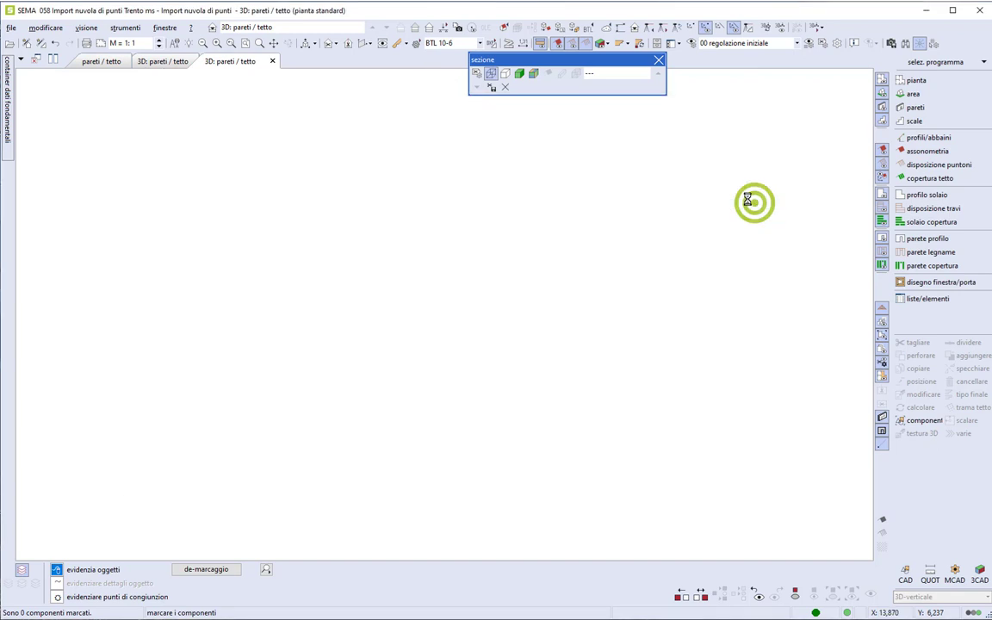
pyautogui.click(211, 27)
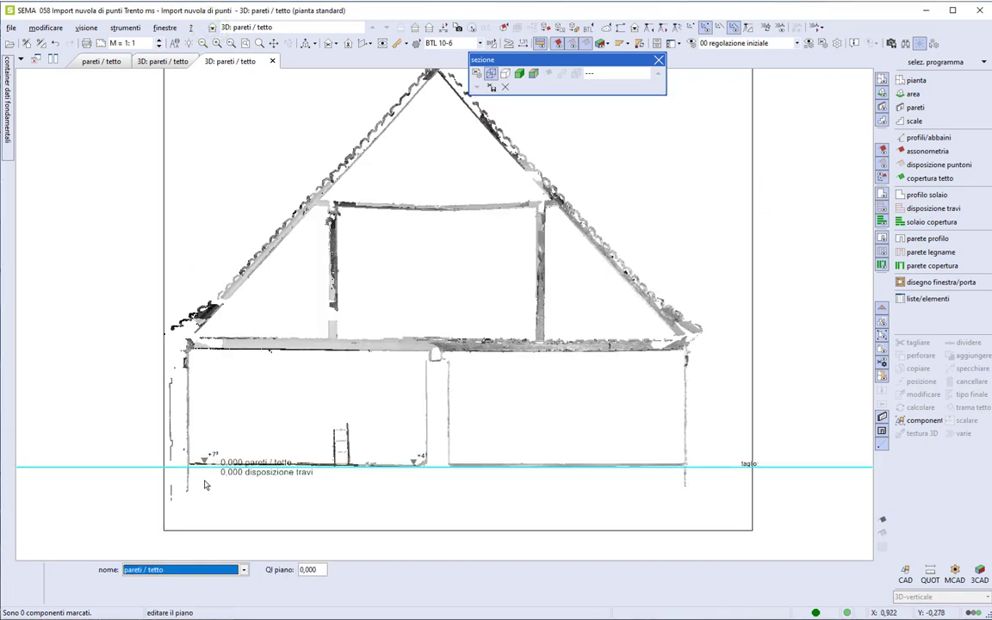
pyautogui.moveTo(140, 535); pyautogui.dragTo(470, 374)
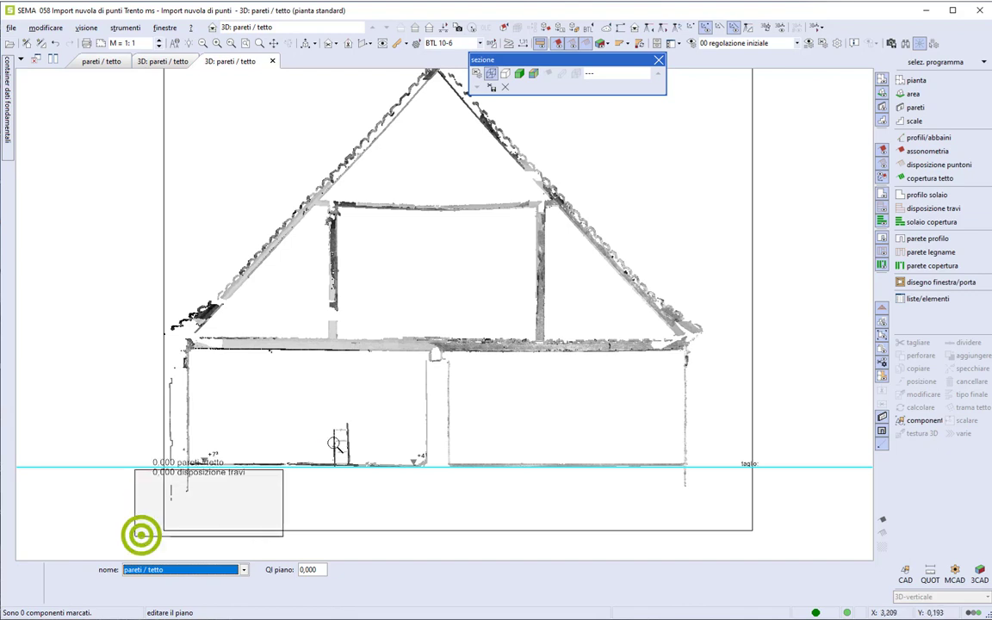
pyautogui.click(470, 373)
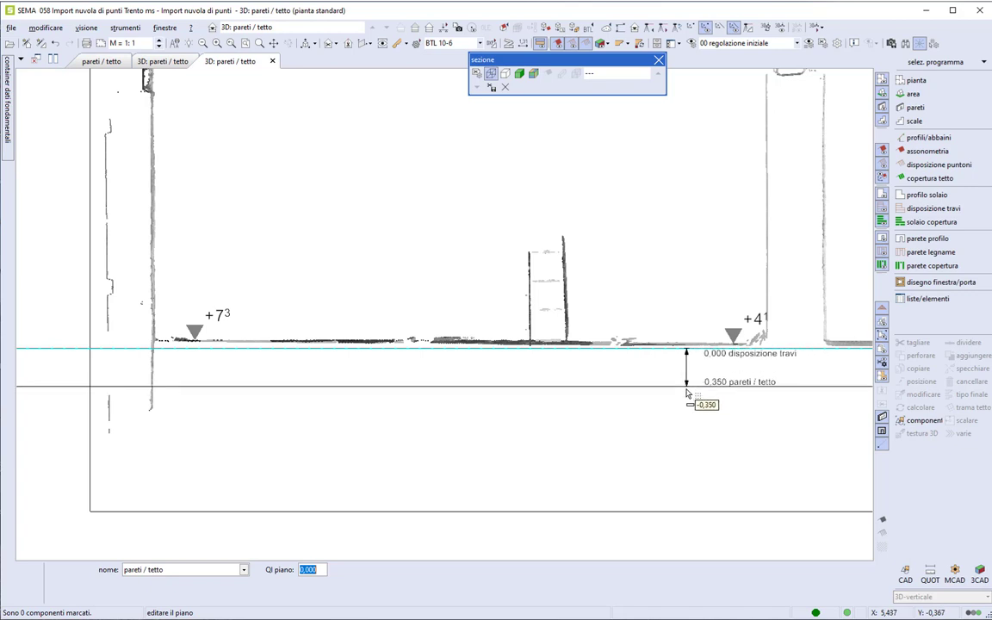
pyautogui.click(244, 570)
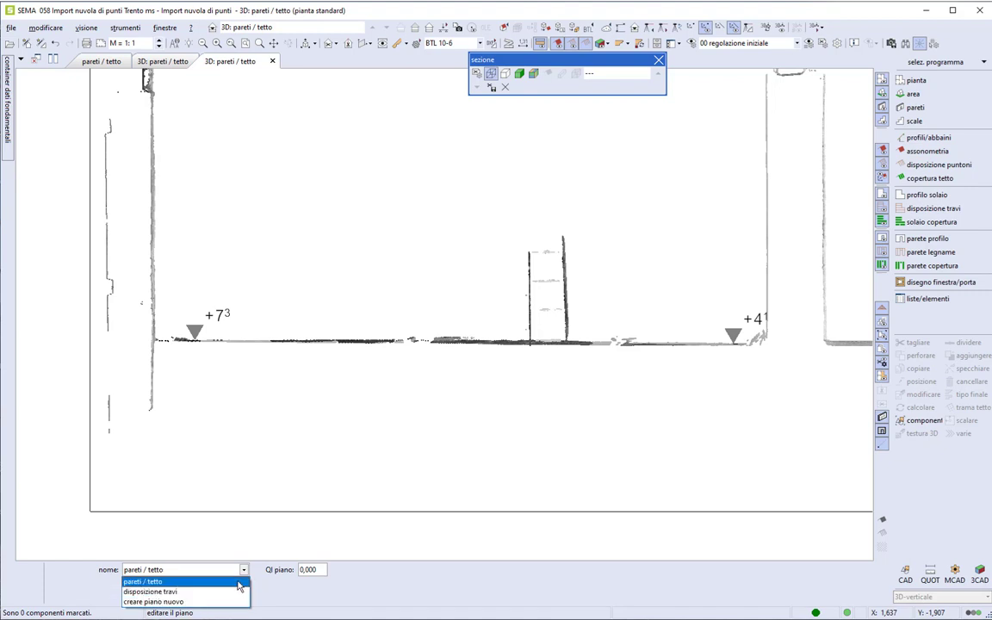
pyautogui.click(234, 581)
pyautogui.press('Escape')
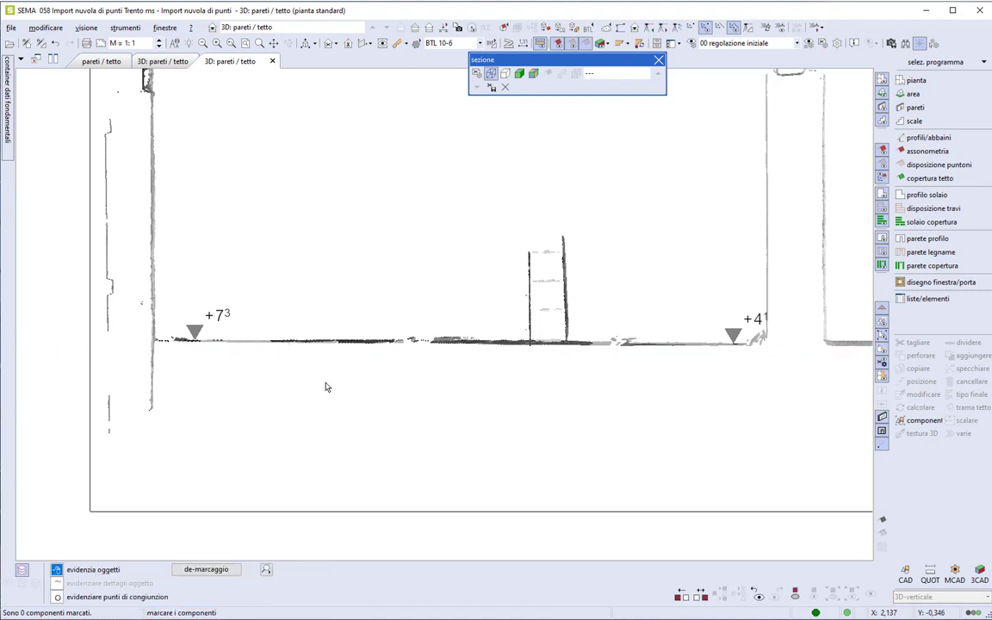
# Delete the +7³ and +4¹ height marks and zoom in on the roof.
pyautogui.scroll(-1, 326, 387)
pyautogui.click(230, 322)
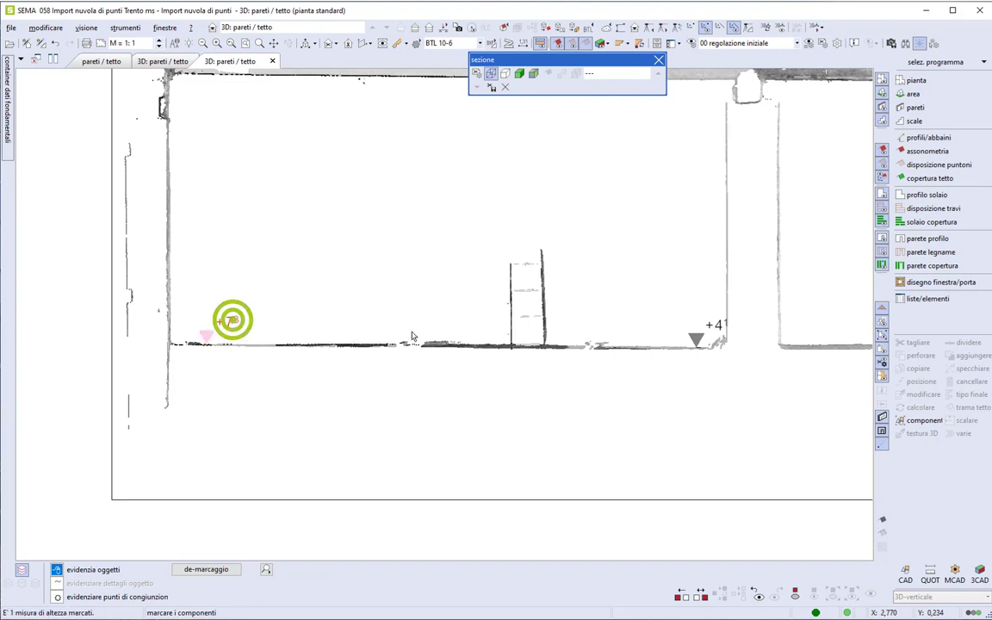
pyautogui.click(698, 340)
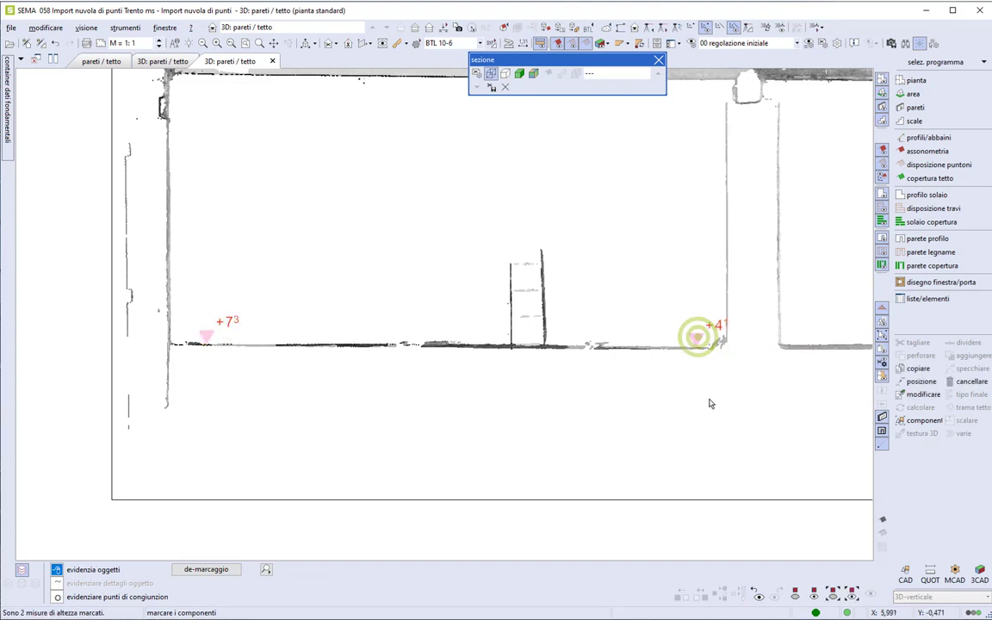
pyautogui.press('Delete')
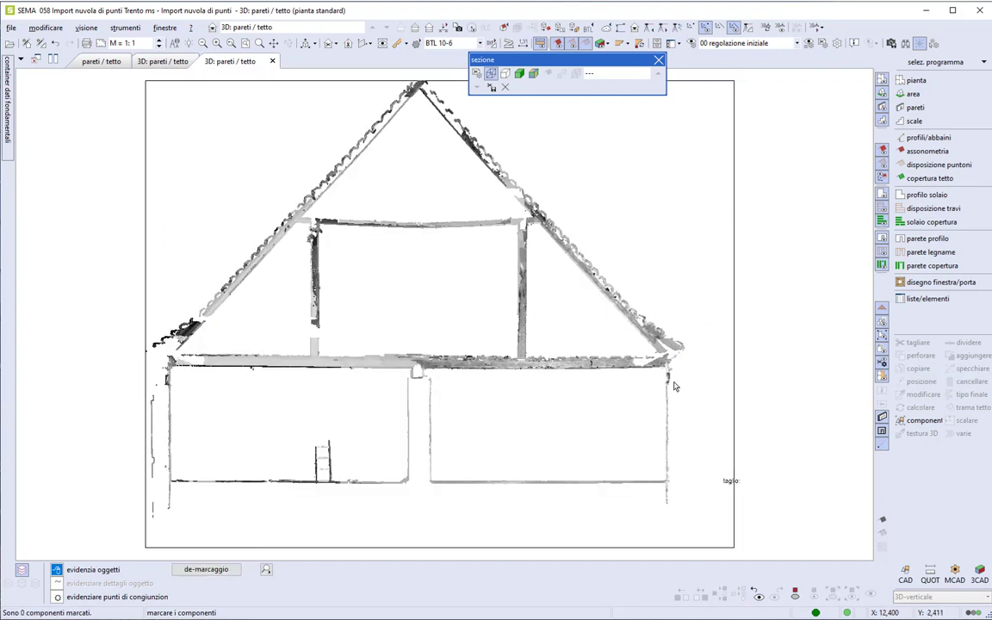
pyautogui.moveTo(113, 397)
pyautogui.mouseDown()
pyautogui.moveTo(589, 64)
pyautogui.moveTo(594, 76)
pyautogui.mouseUp()
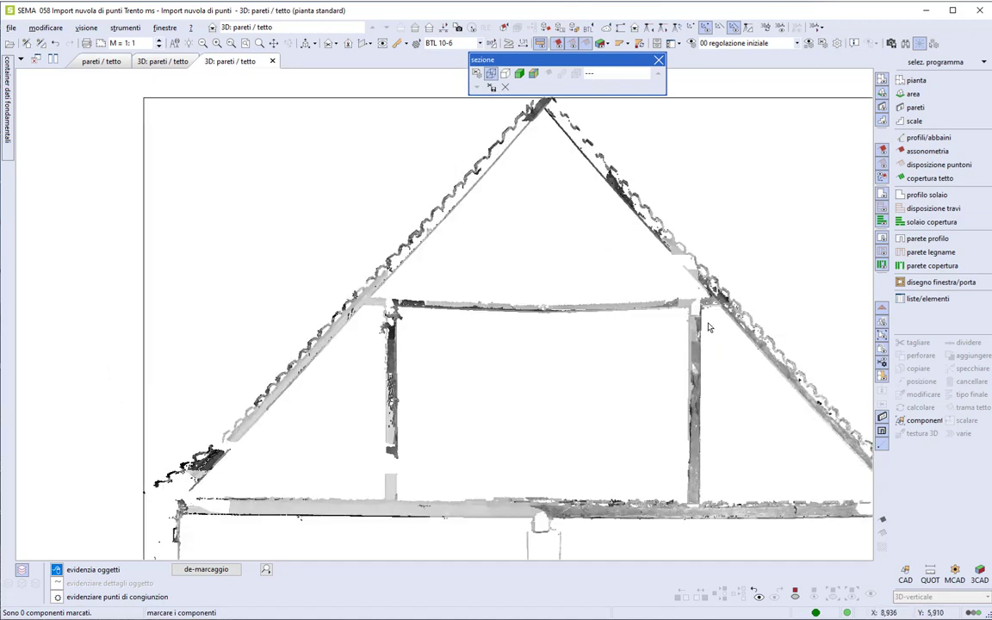
# Start a standard 3D line and fix its first point on the left roof edge.
pyautogui.click(981, 577)
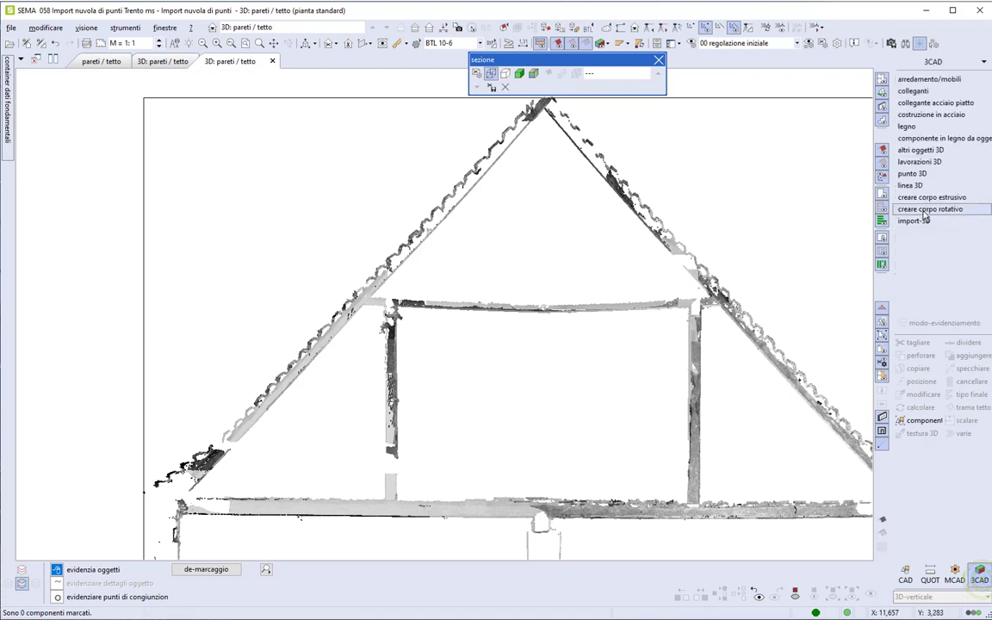
pyautogui.click(926, 185)
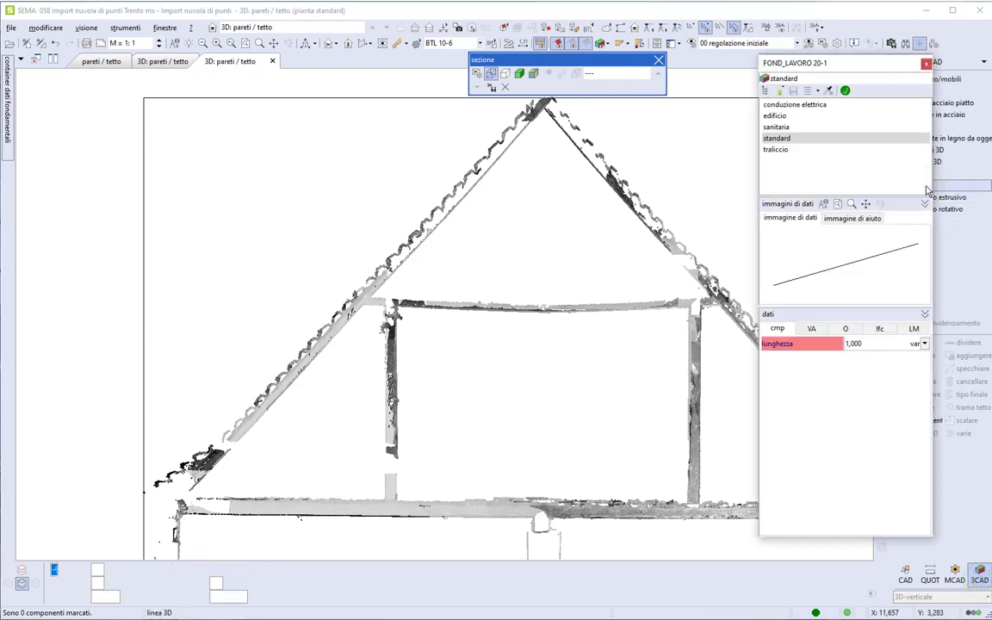
pyautogui.click(845, 89)
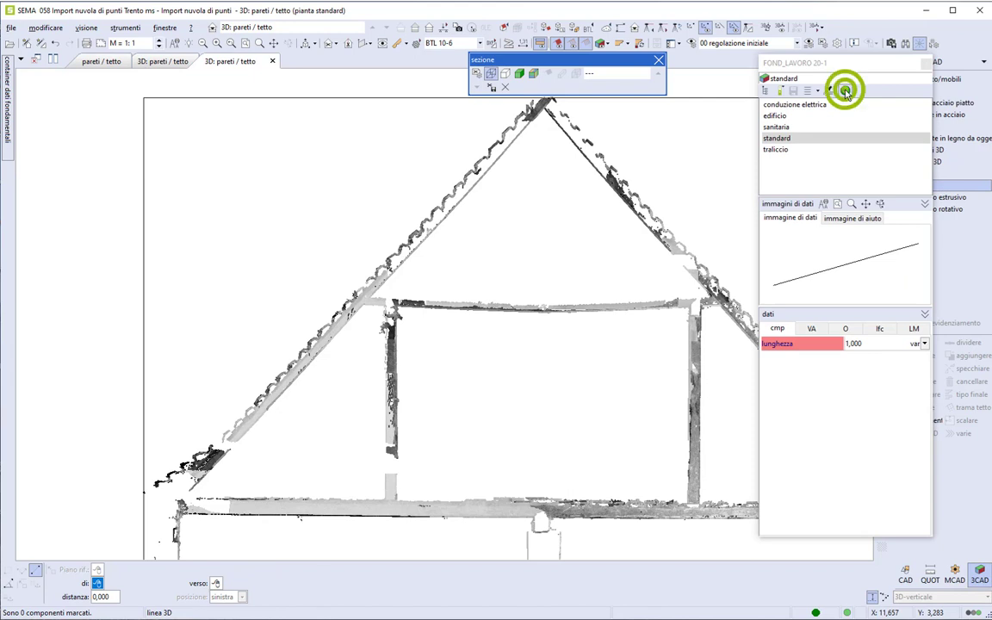
pyautogui.click(164, 514)
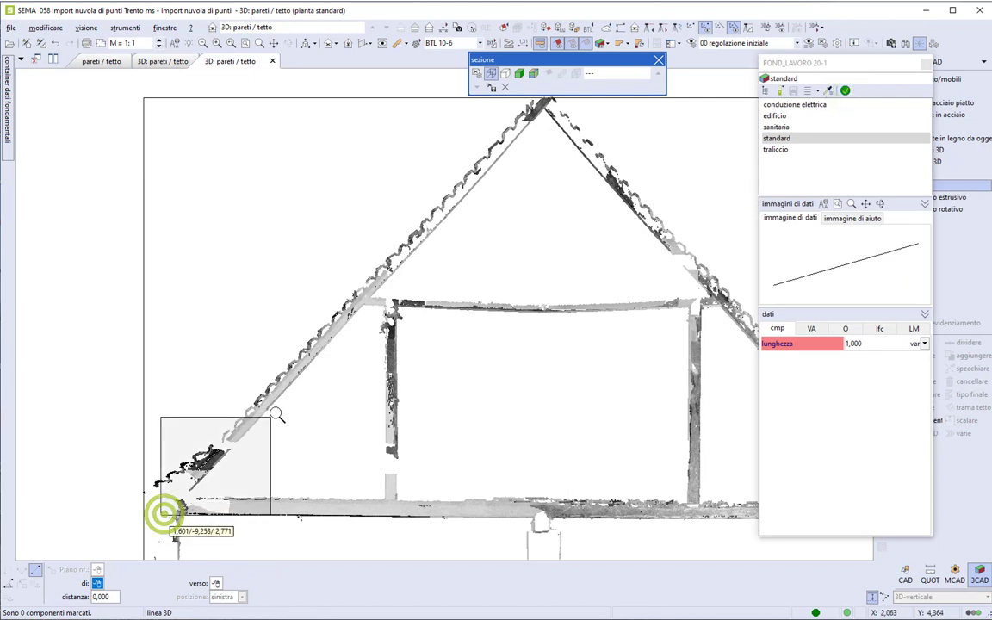
pyautogui.moveTo(136, 481); pyautogui.dragTo(260, 366)
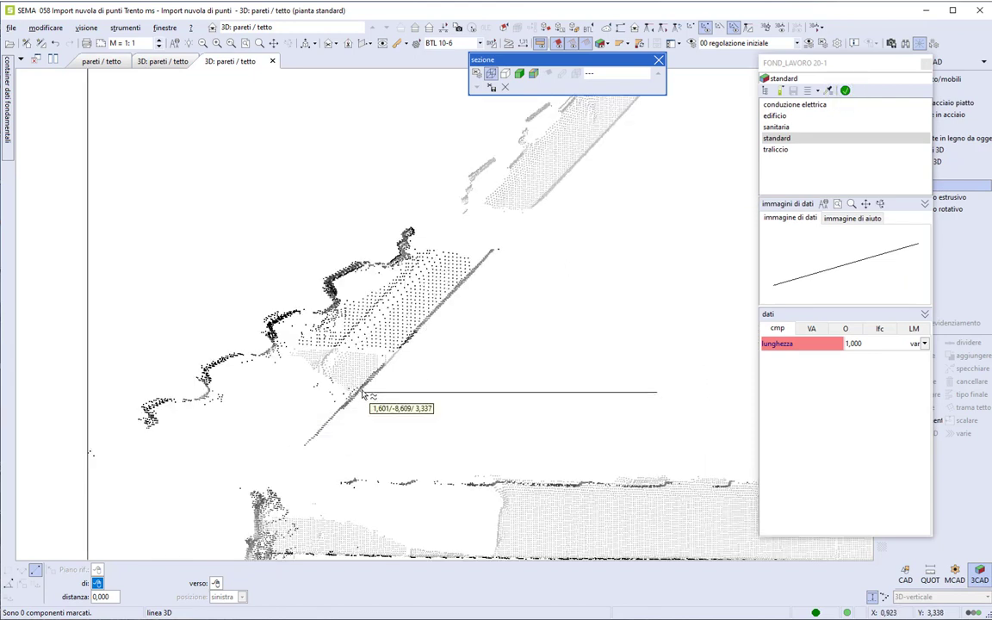
pyautogui.scroll(3, 374, 387)
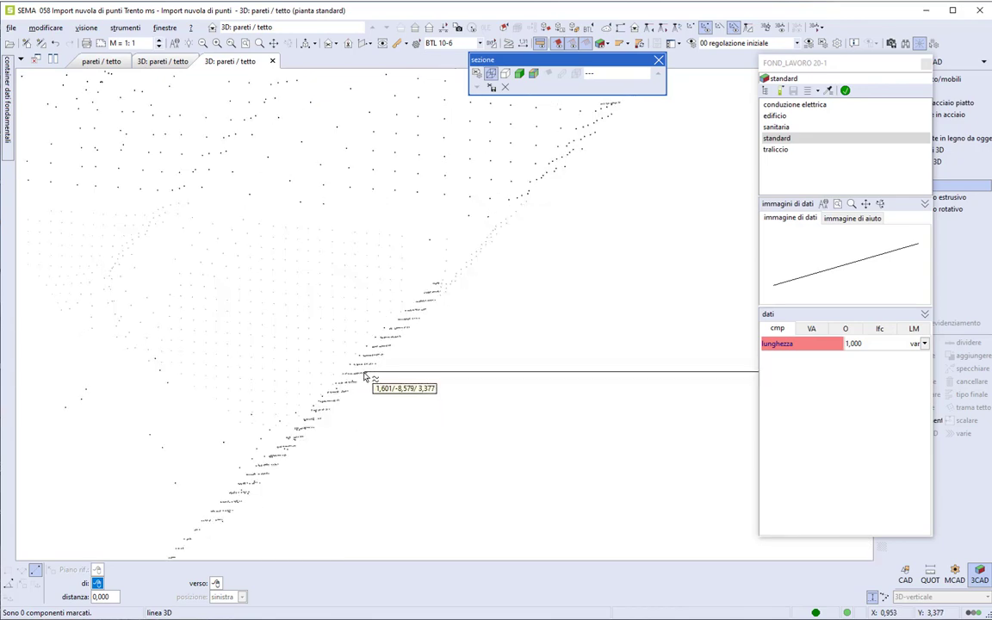
pyautogui.click(359, 382)
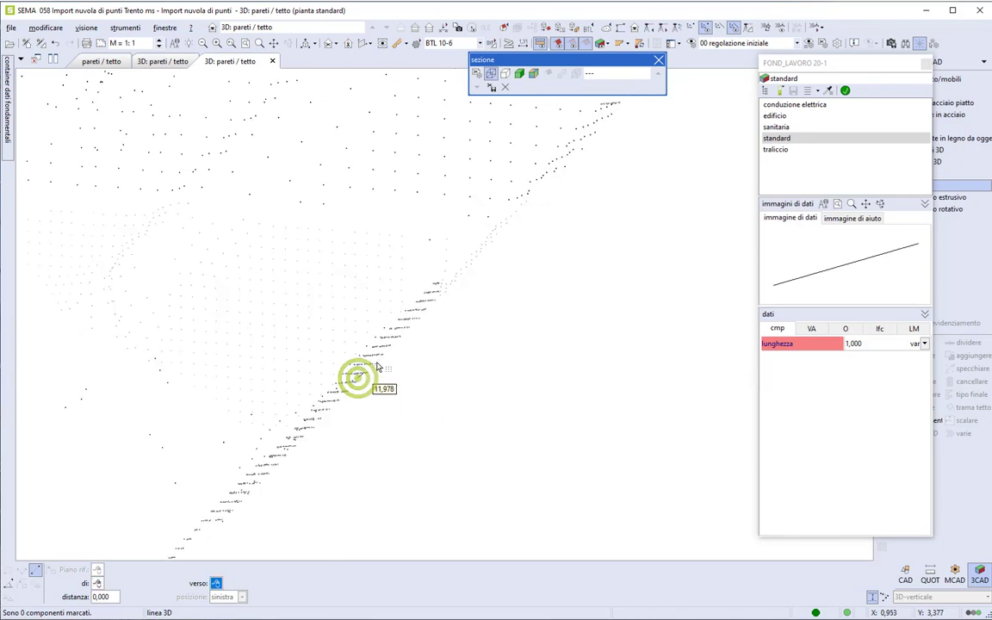
# Bring up the component cut-thickness settings for the current level.
pyautogui.scroll(-3, 376, 361)
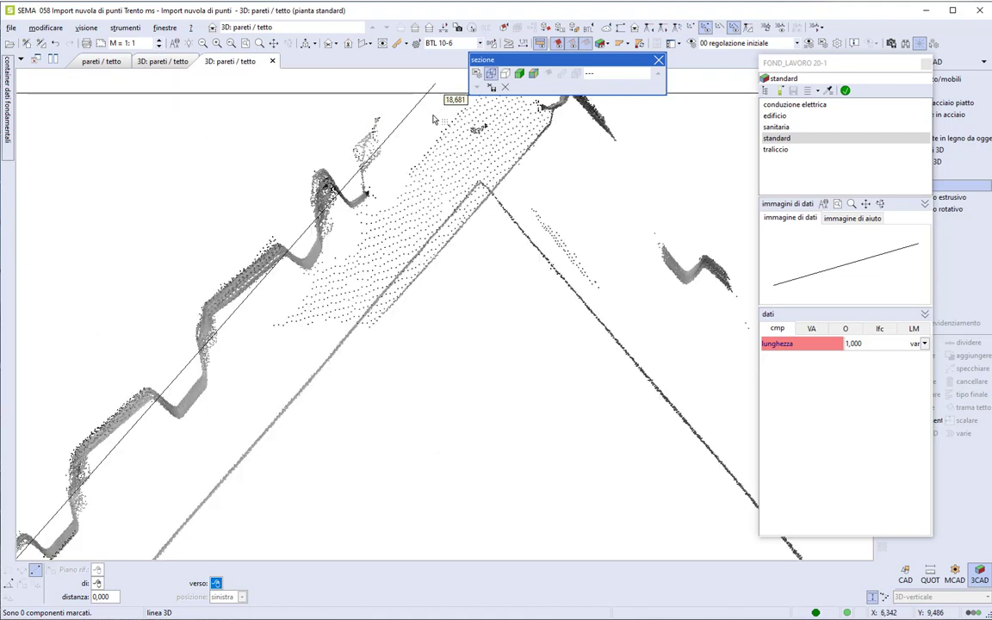
pyautogui.scroll(3, 420, 96)
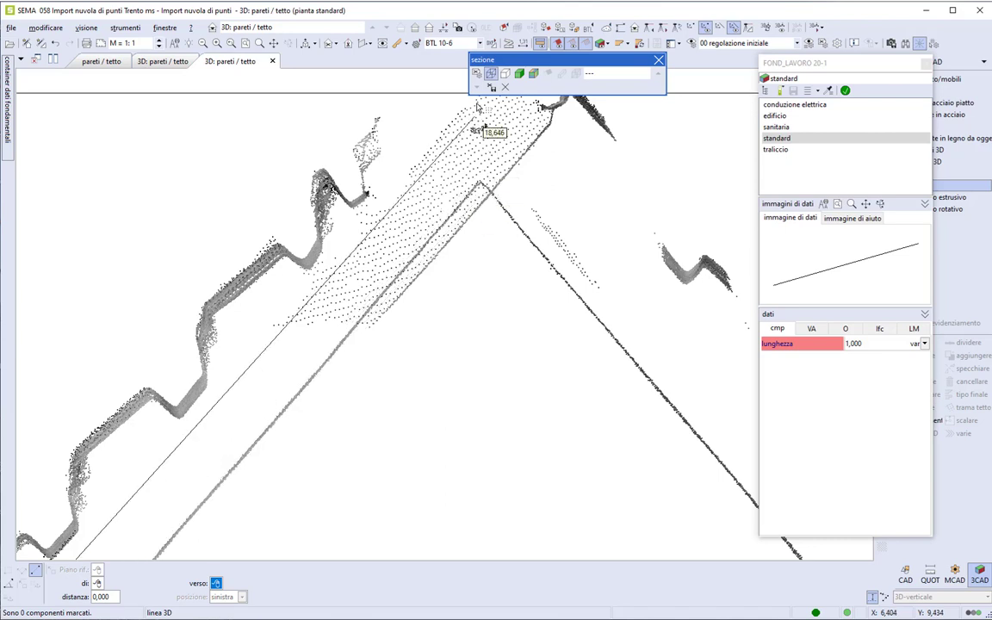
pyautogui.click(477, 73)
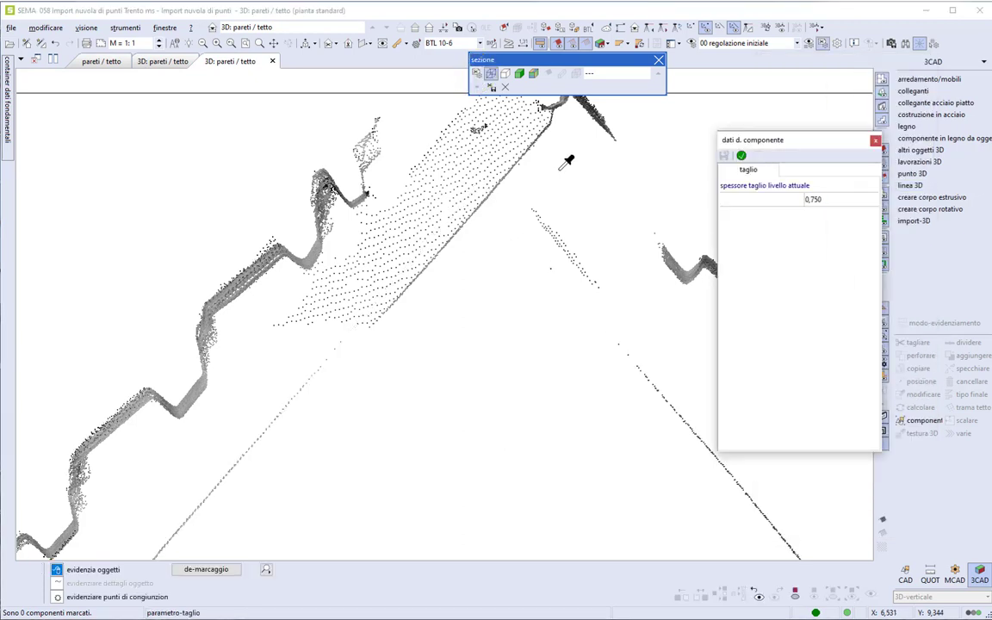
# Confirm the 0,750 current-level cut thickness.
pyautogui.click(743, 156)
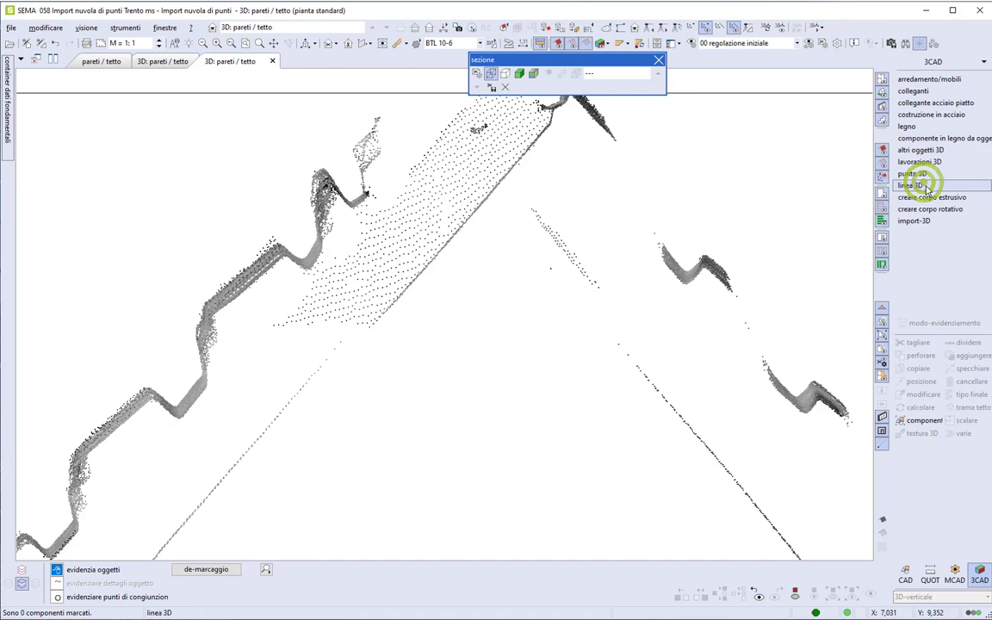
# Draw a standard 3D line from the left eave up the roof slope to the dotted roof edge.
pyautogui.click(844, 90)
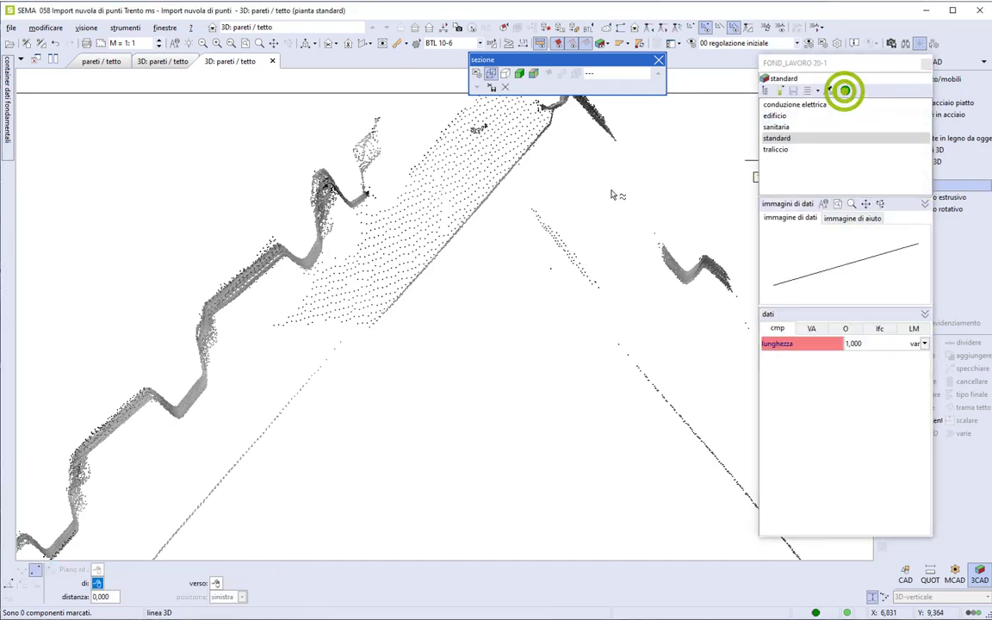
pyautogui.click(494, 189)
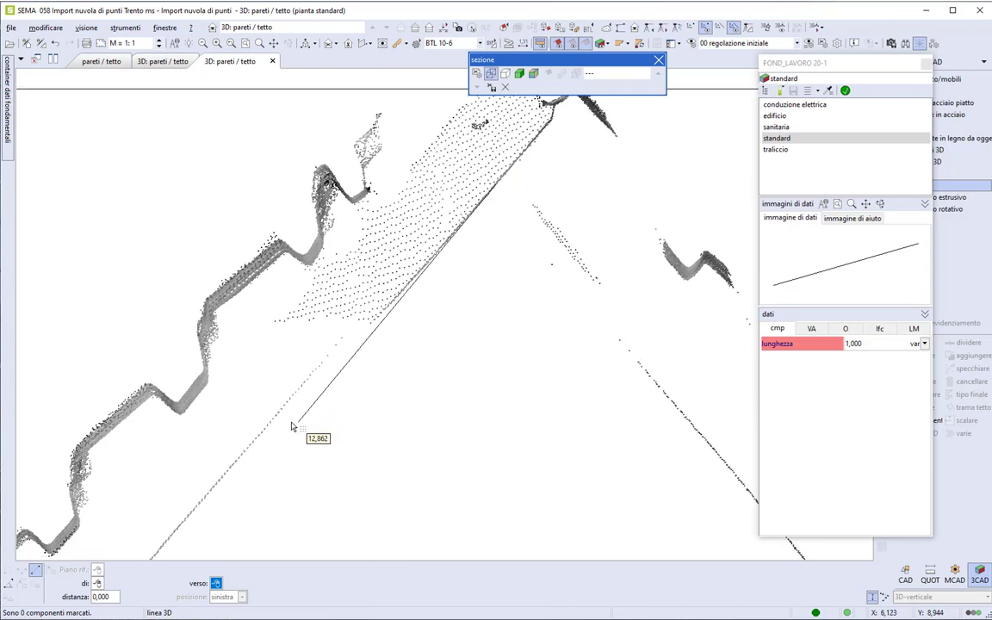
pyautogui.press('F6')
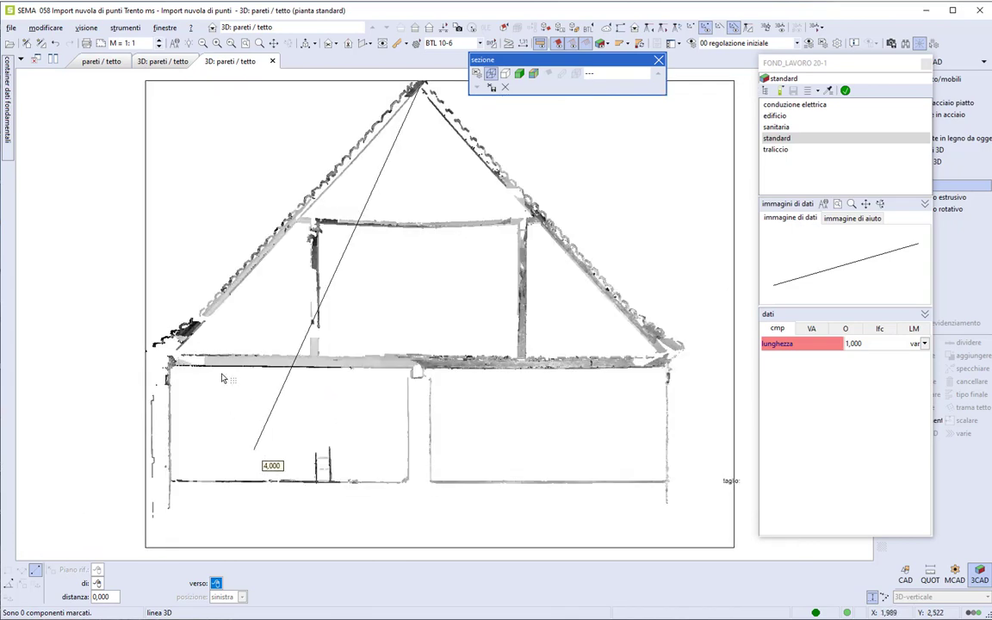
pyautogui.click(171, 365)
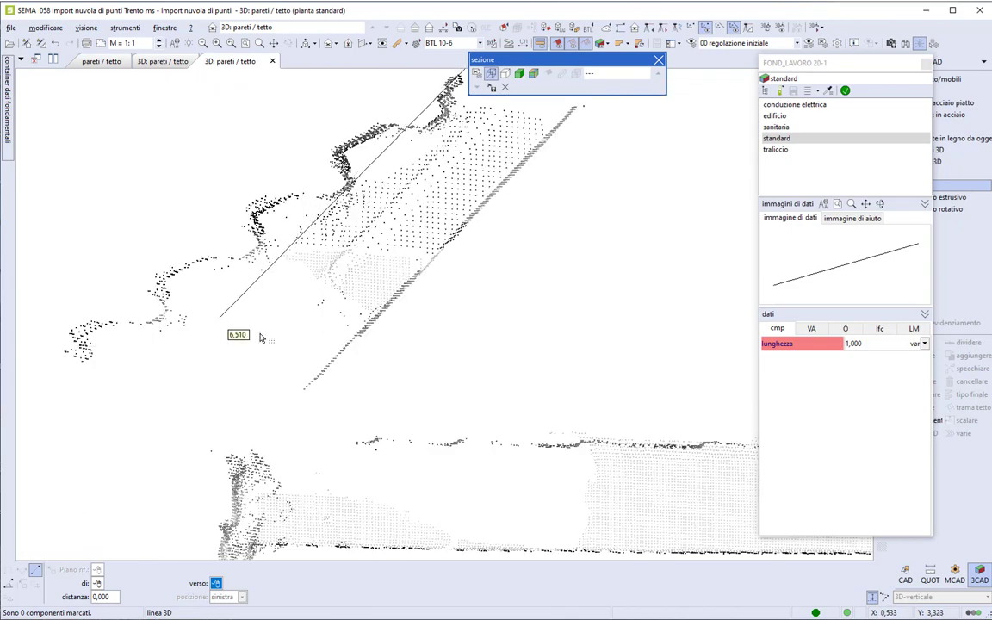
pyautogui.click(366, 330)
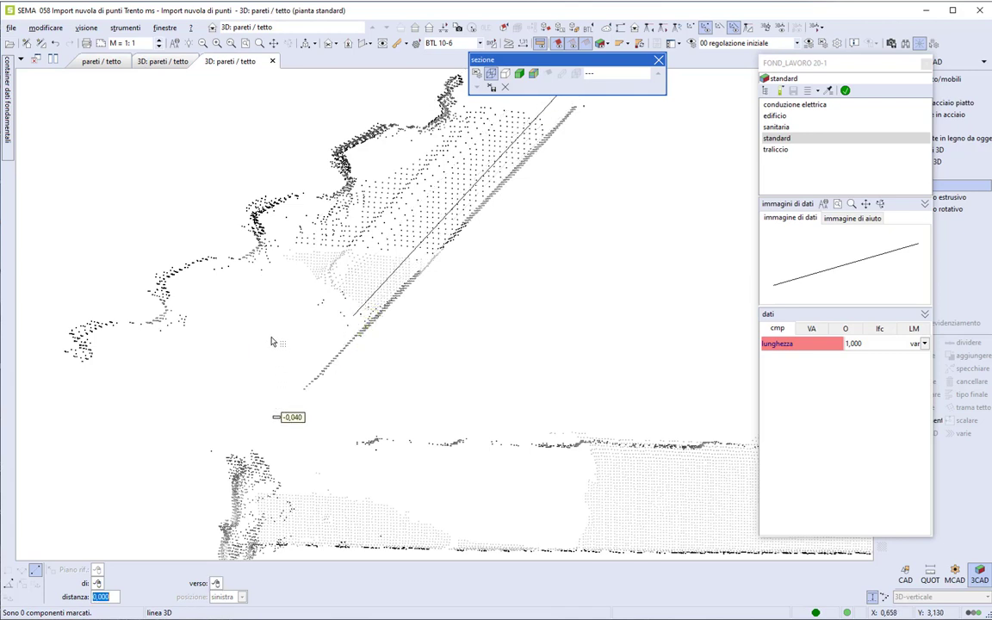
pyautogui.moveTo(280, 318); pyautogui.dragTo(279, 322, button='middle')
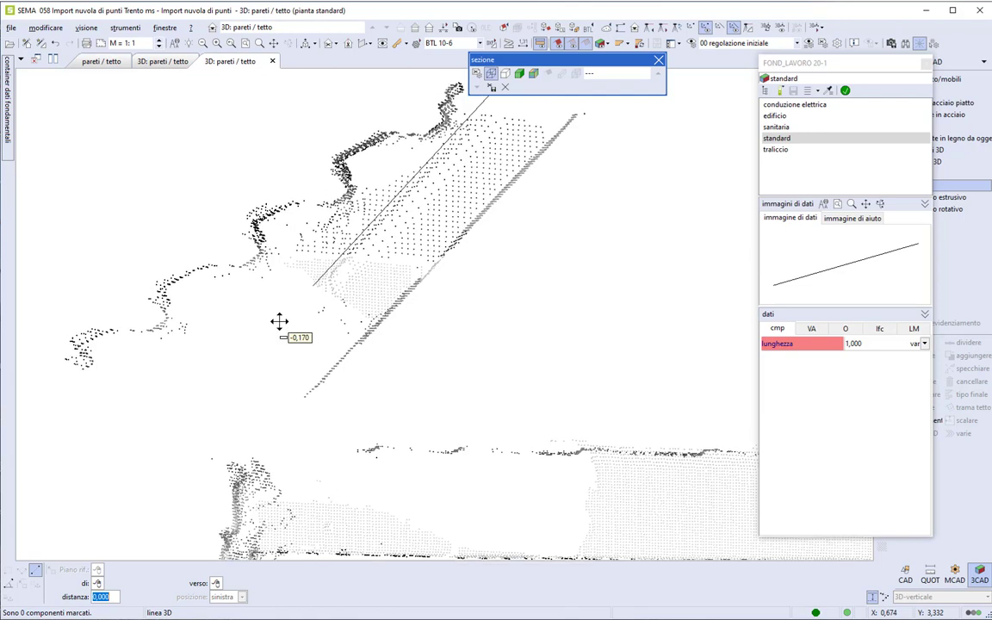
pyautogui.click(248, 45)
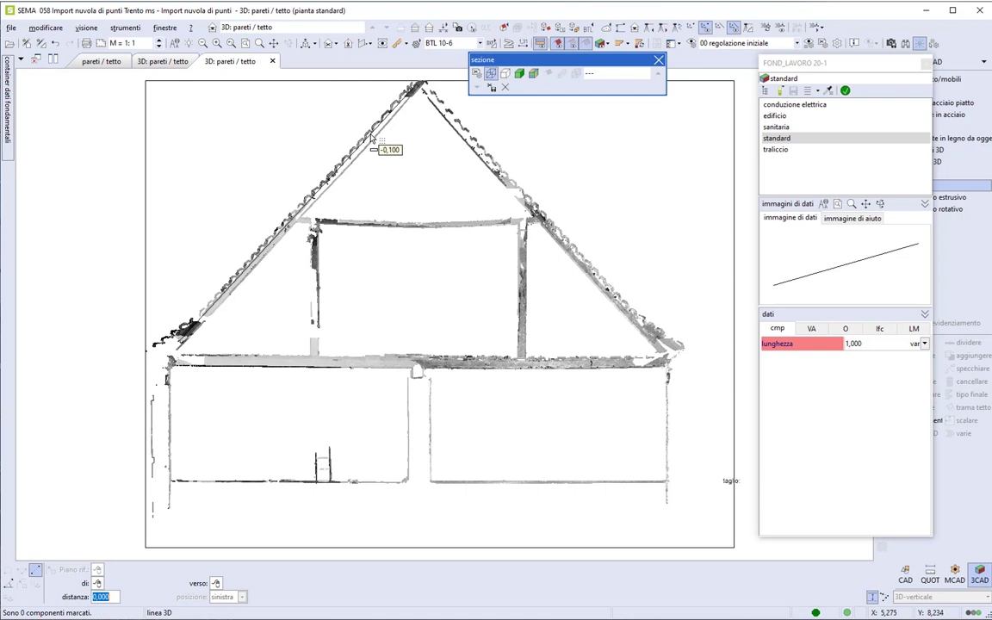
pyautogui.moveTo(168, 351); pyautogui.dragTo(257, 275)
pyautogui.click(256, 275)
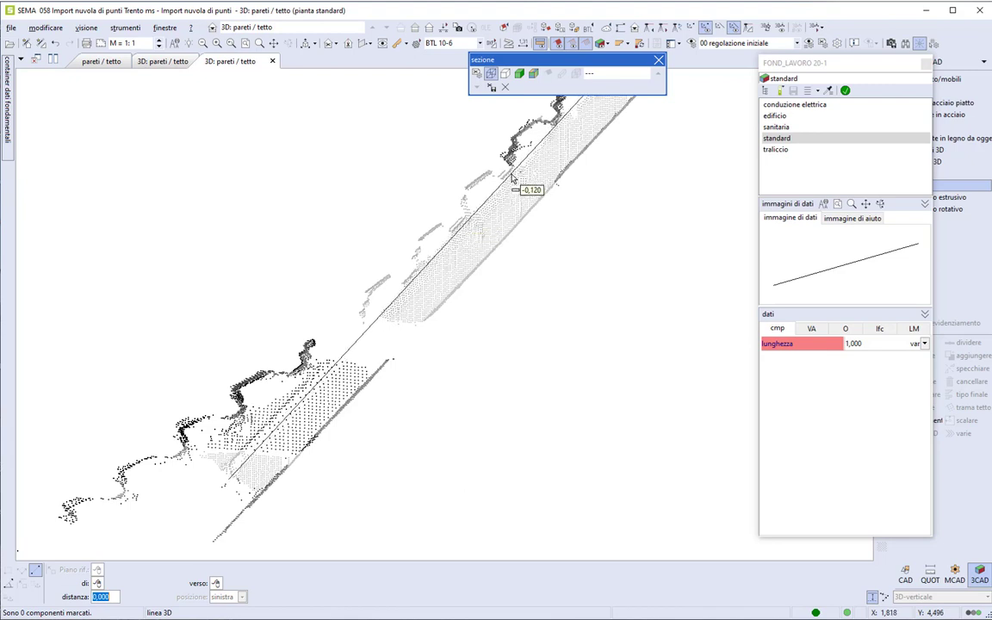
# Fix the left slope line's offset and depth from the roof.
pyautogui.click(511, 175)
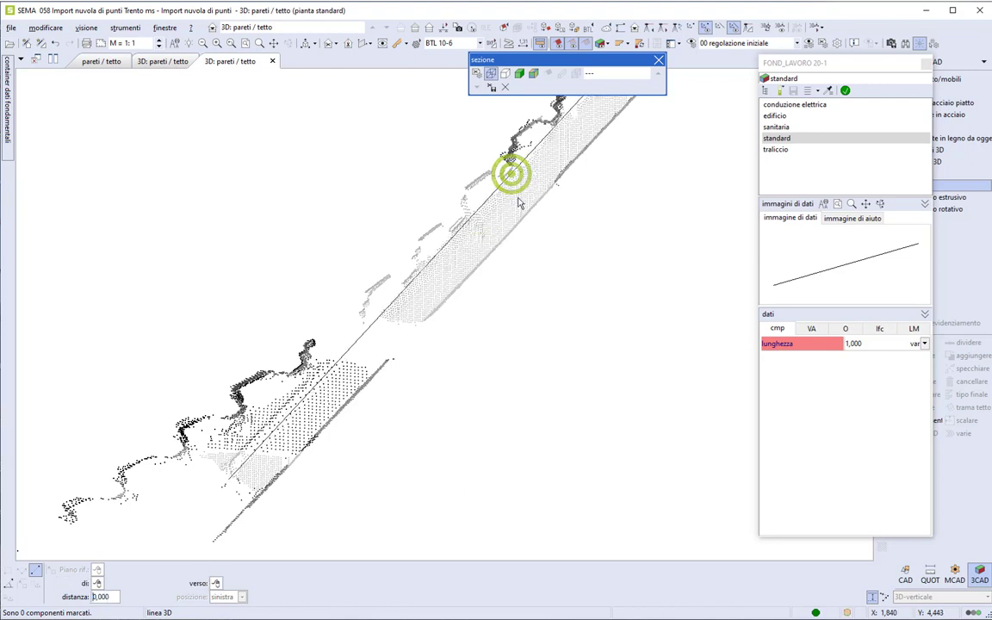
pyautogui.click(540, 248)
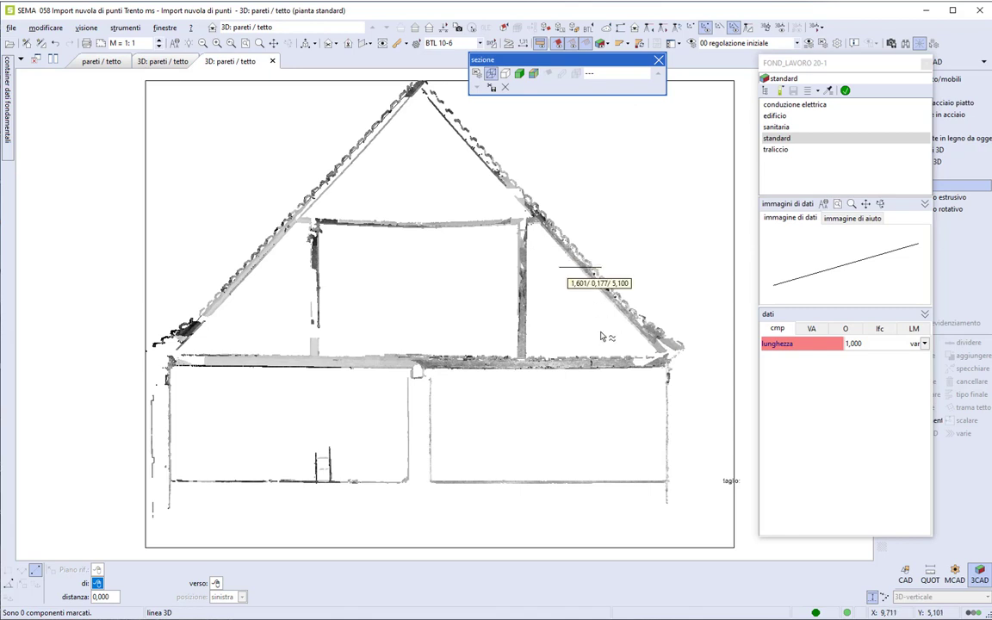
pyautogui.moveTo(610, 376); pyautogui.dragTo(693, 322)
pyautogui.click(693, 322)
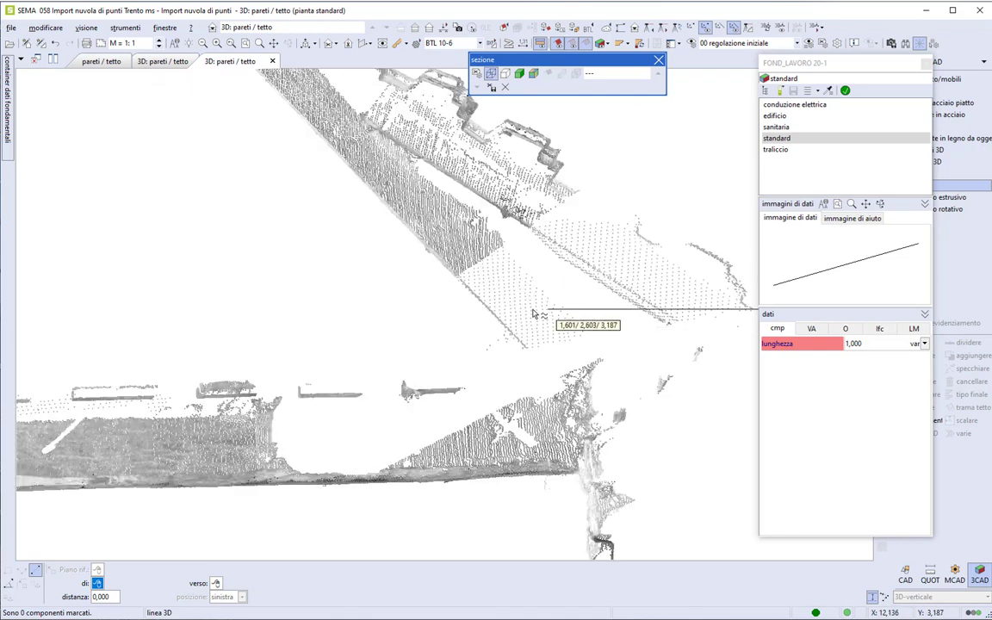
# Trace the right roof slope with a 3D line at a -0,12 offset.
pyautogui.click(452, 266)
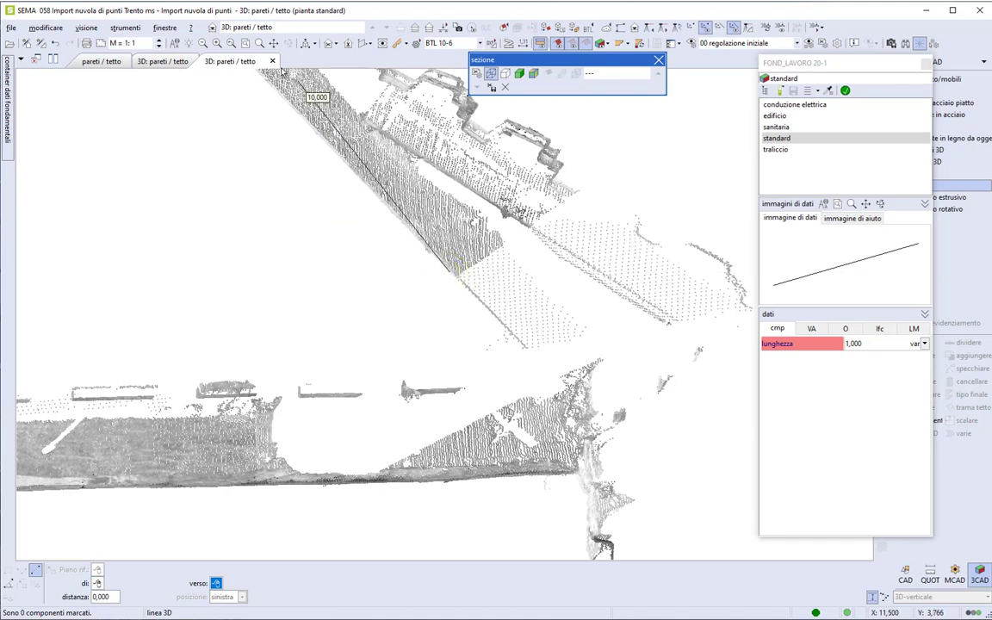
pyautogui.click(247, 44)
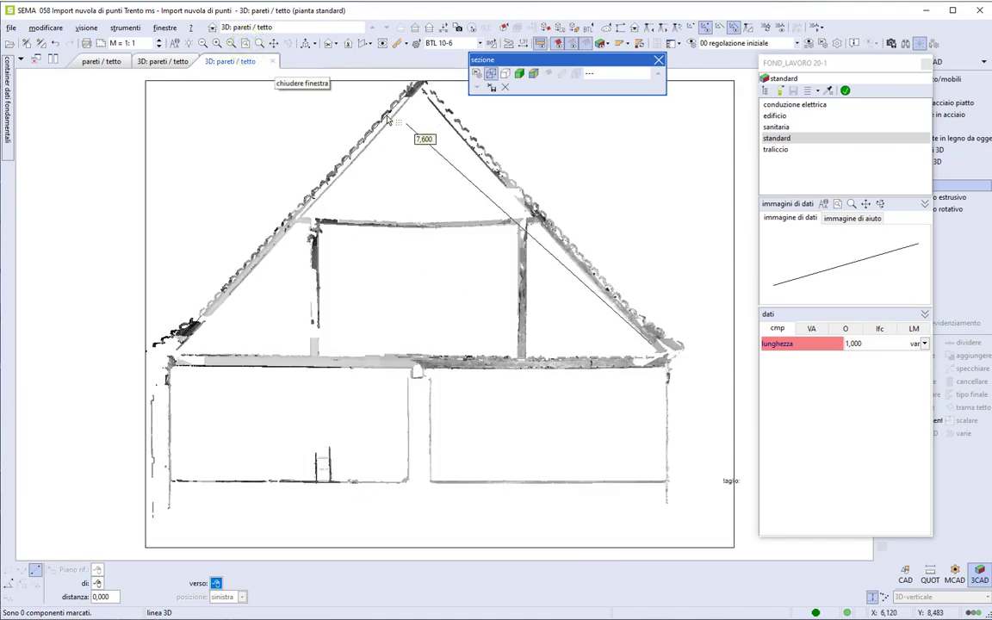
pyautogui.click(379, 104)
pyautogui.click(418, 60)
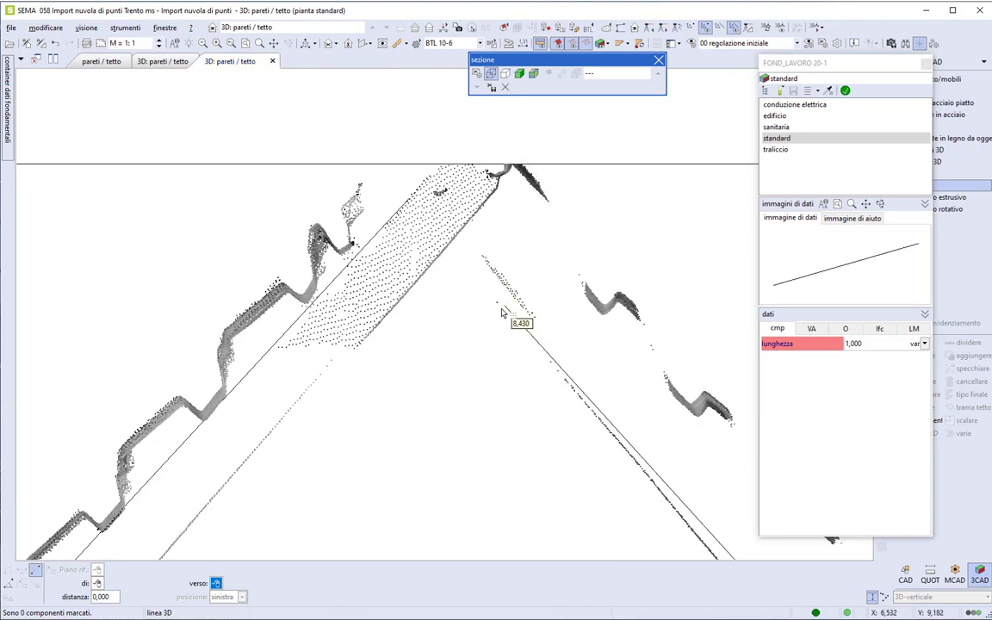
pyautogui.click(549, 363)
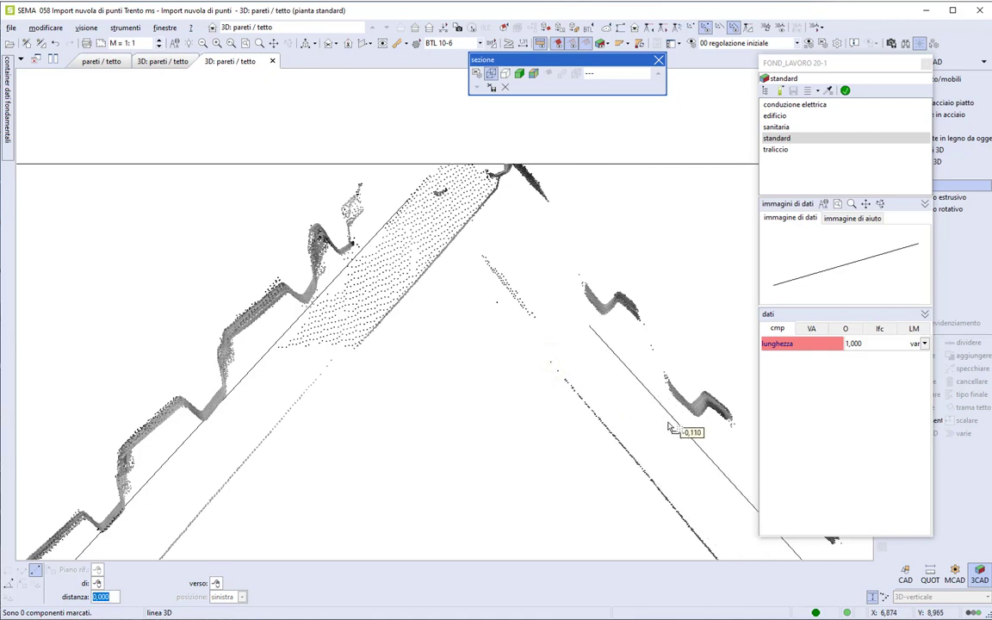
pyautogui.scroll(-3, 675, 427)
pyautogui.moveTo(660, 421); pyautogui.dragTo(396, 234, button='middle')
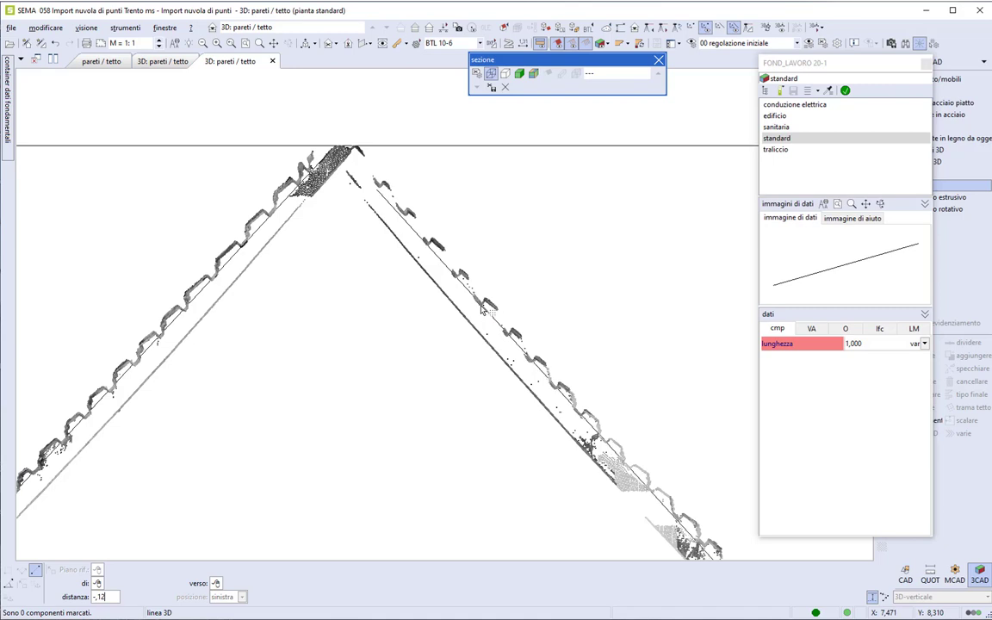
pyautogui.scroll(-3, 408, 327)
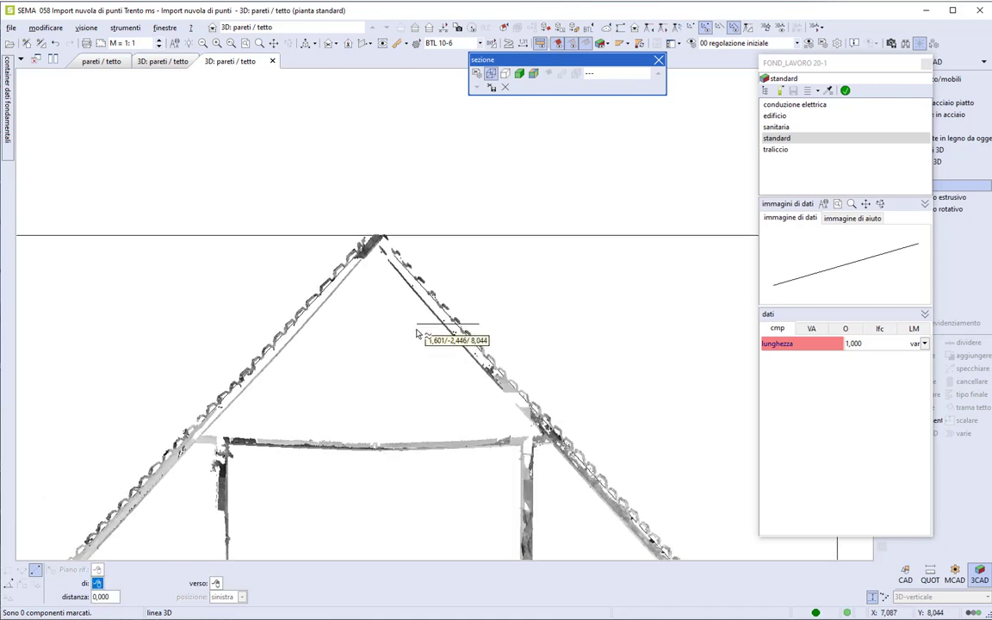
pyautogui.press('Home')
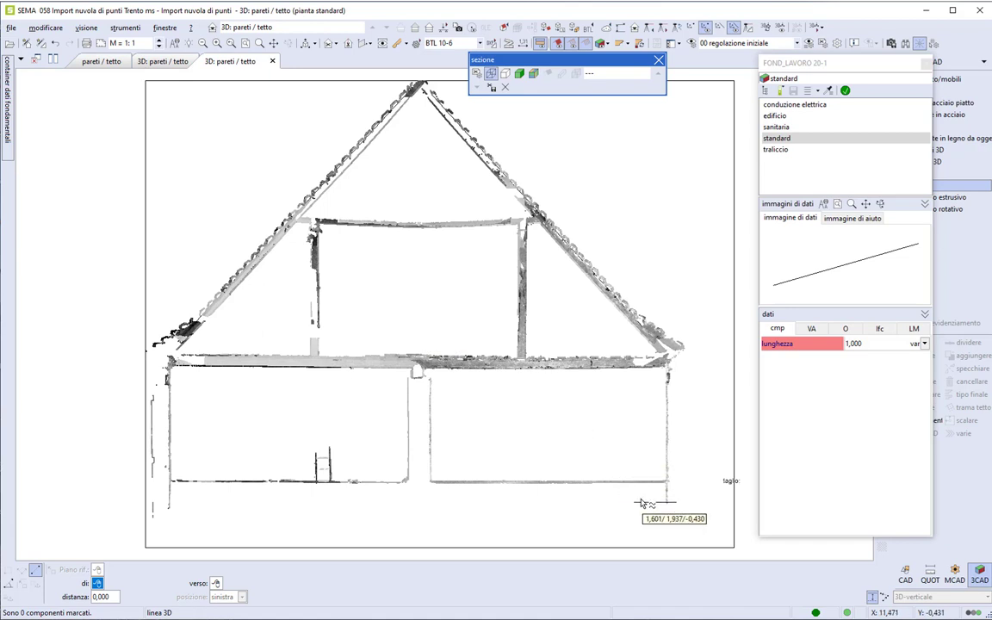
# Draw a vertical 3D line at angle 90,0 and length 3,000 beside the left wall.
pyautogui.moveTo(644, 496); pyautogui.dragTo(681, 457)
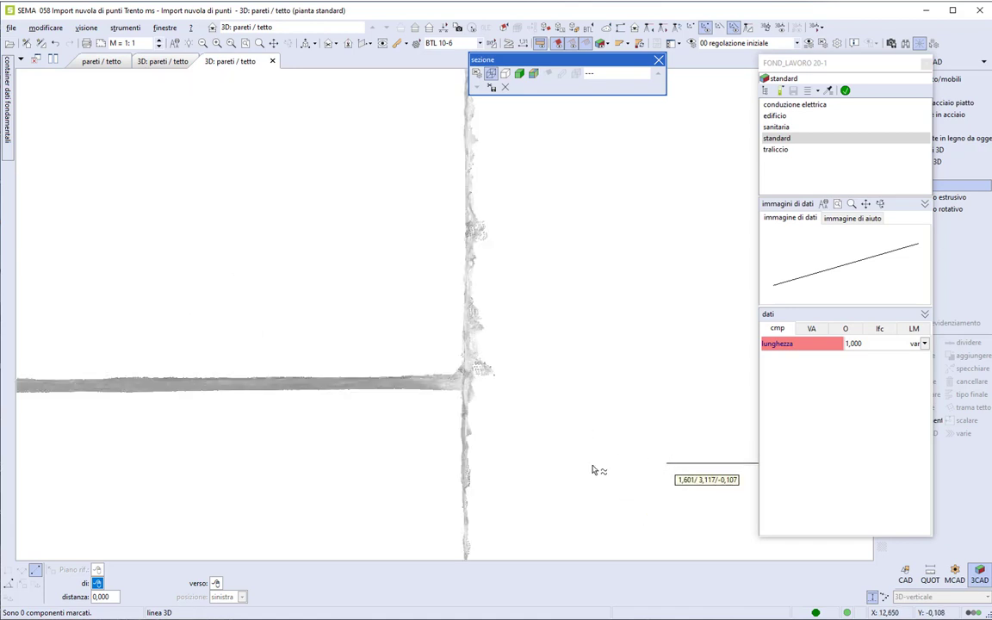
pyautogui.click(464, 360)
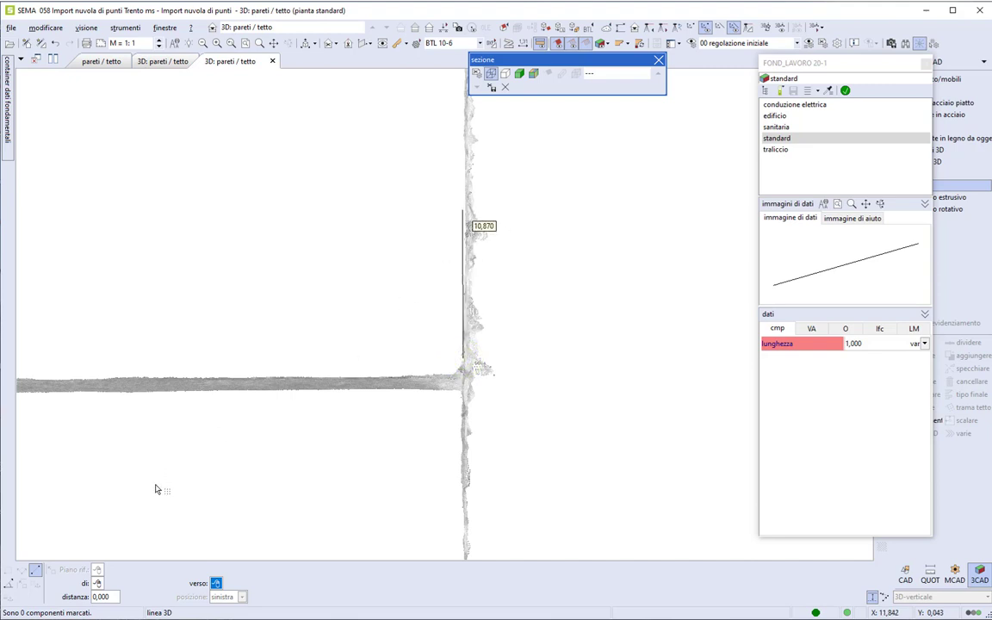
pyautogui.click(10, 586)
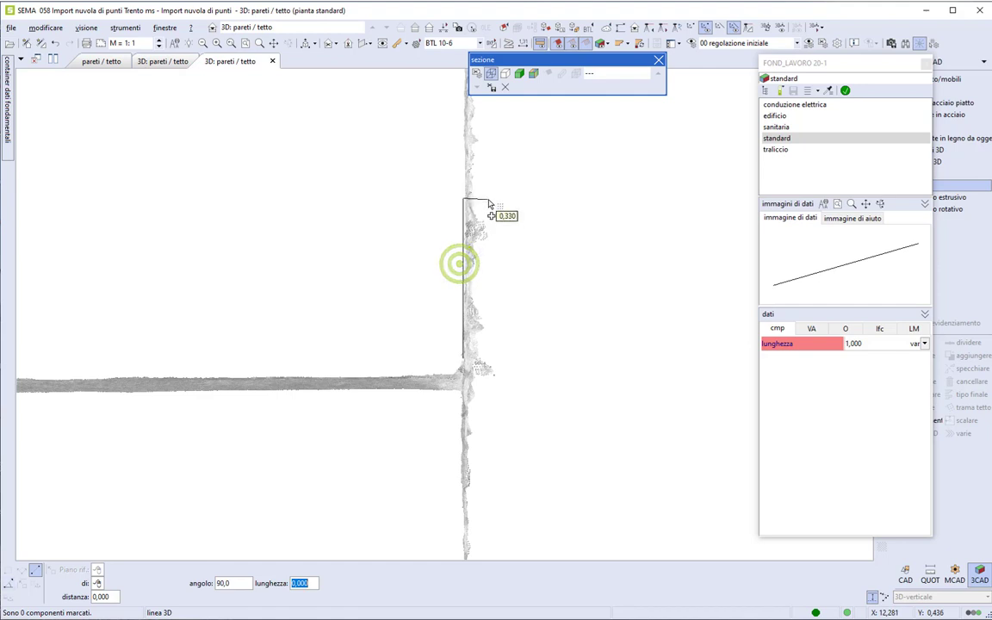
pyautogui.moveTo(484, 198); pyautogui.dragTo(492, 205, button='middle')
pyautogui.scroll(-5, 492, 204)
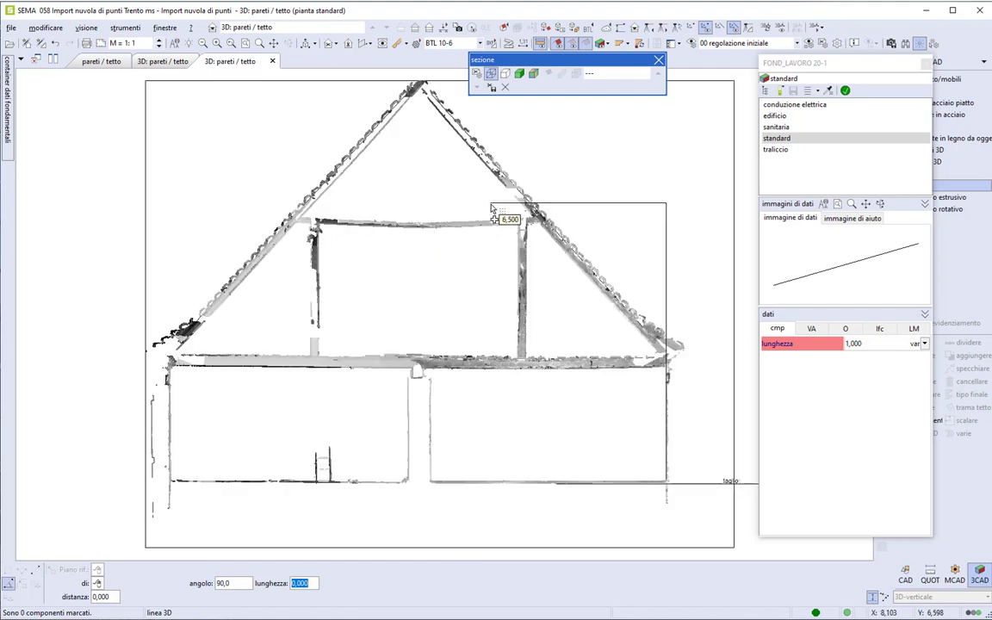
pyautogui.click(672, 362)
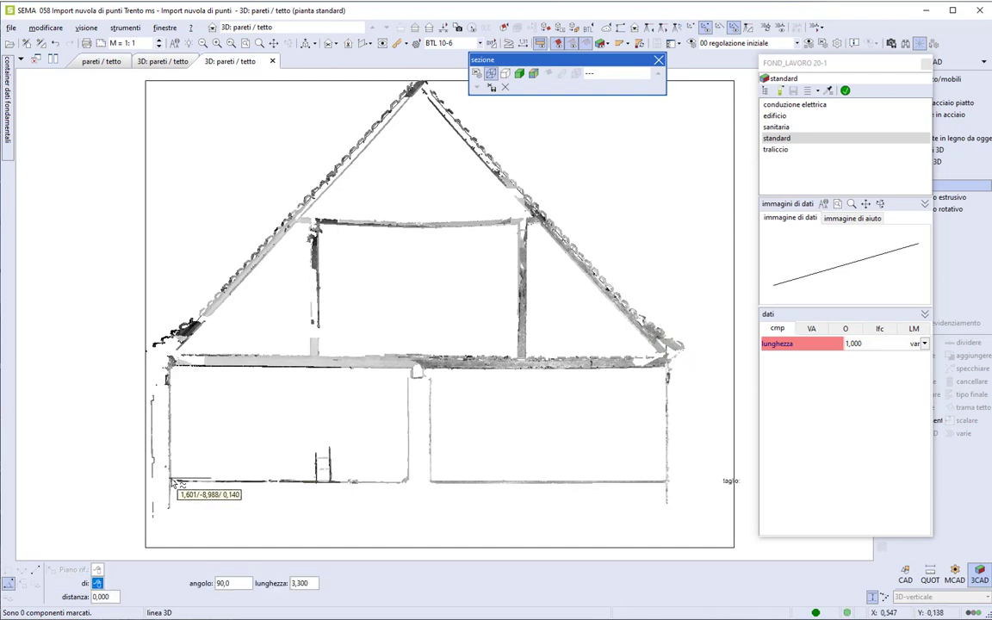
pyautogui.scroll(3, 169, 484)
pyautogui.scroll(3, 165, 484)
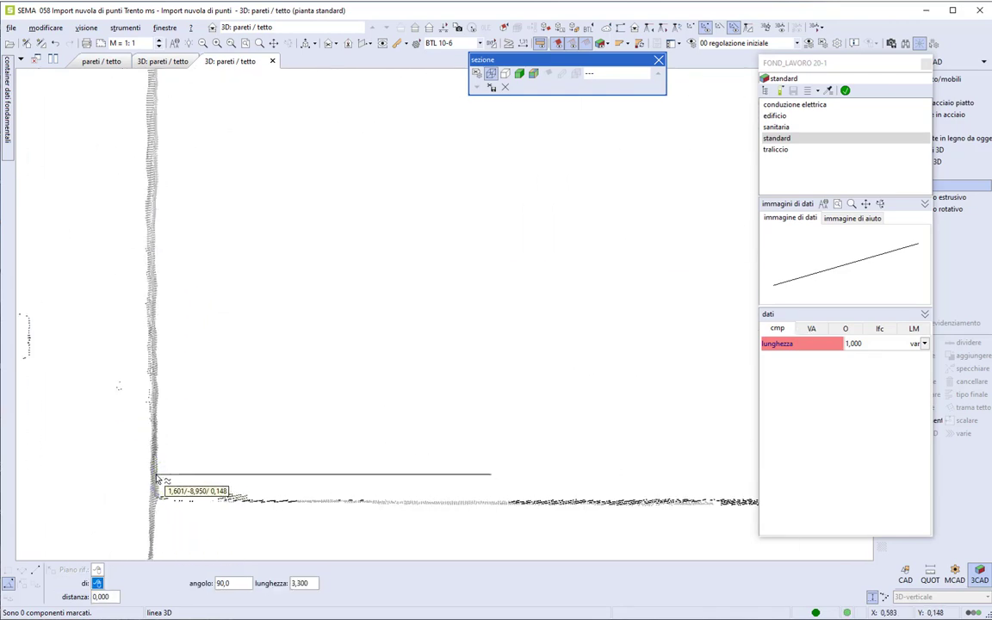
pyautogui.scroll(-5, 155, 479)
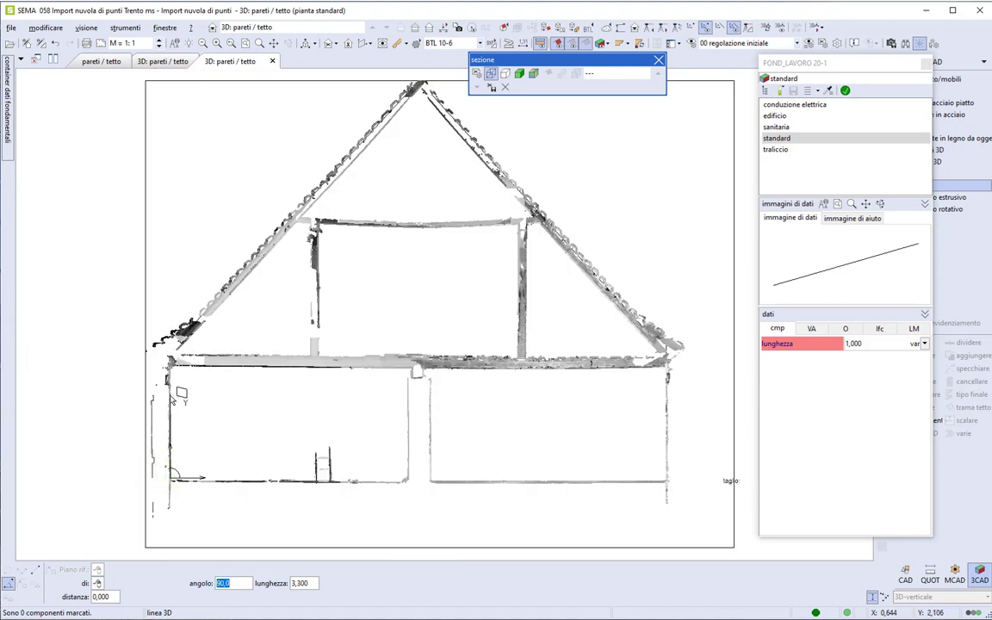
pyautogui.press('Return')
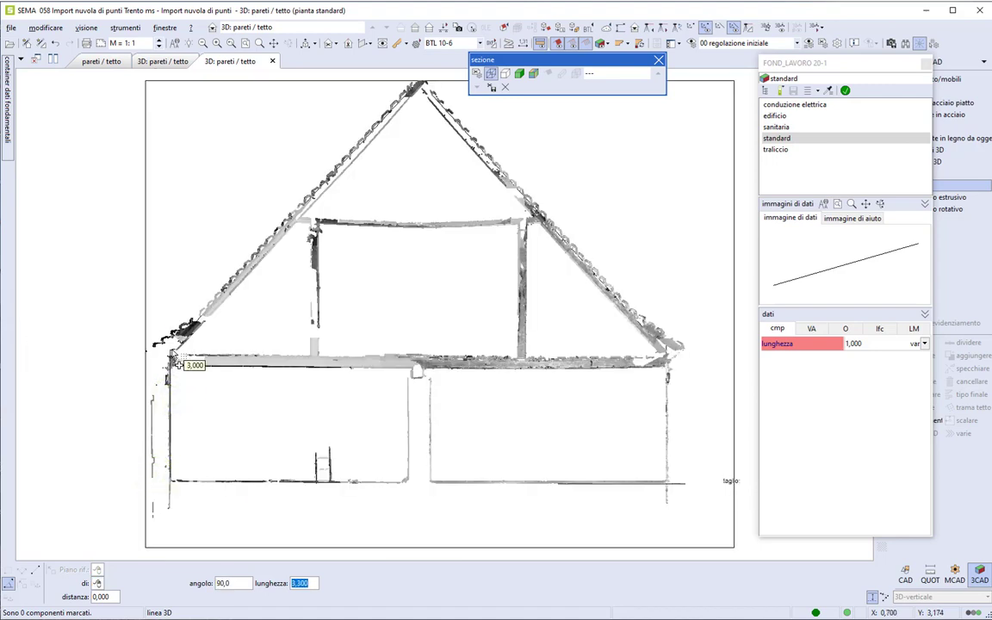
pyautogui.write('3')
pyautogui.press('Return')
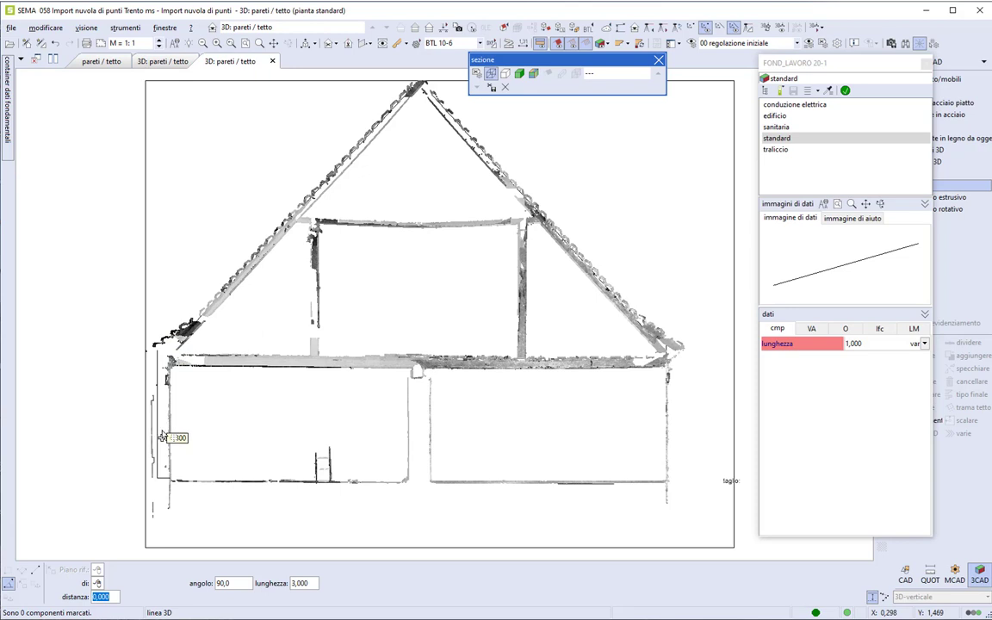
pyautogui.scroll(2, 161, 436)
pyautogui.scroll(2, 166, 472)
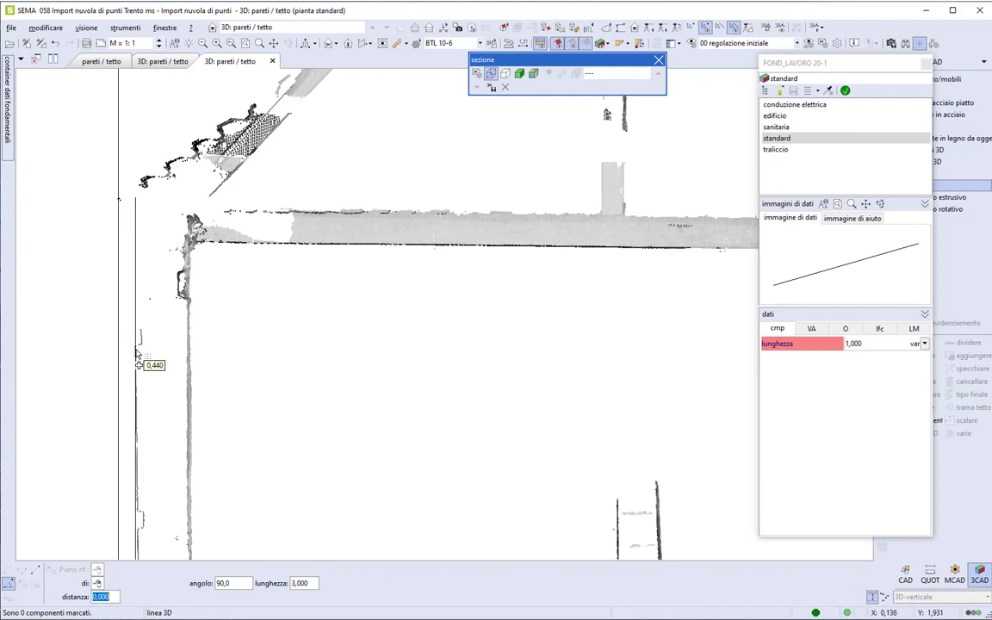
# Commit the wall line's offset and hide the point cloud, leaving only the 3D lines.
pyautogui.click(195, 383)
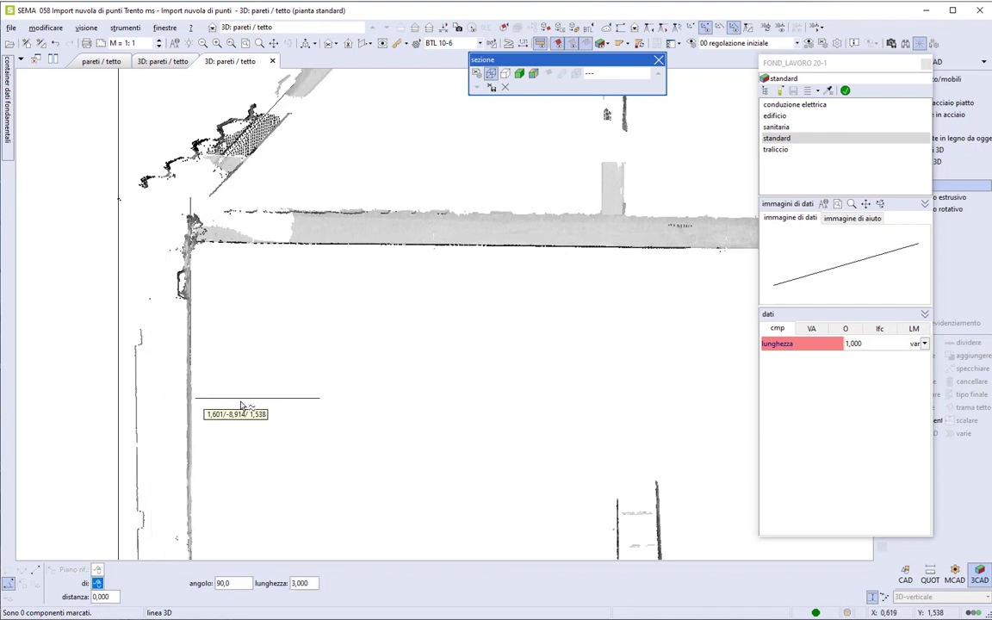
pyautogui.press('Escape')
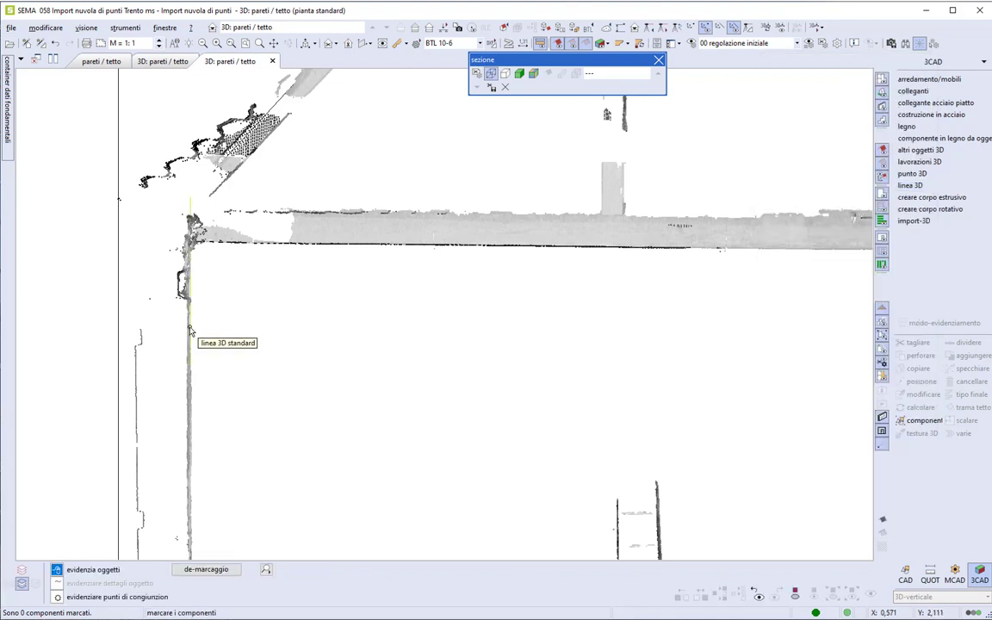
pyautogui.click(223, 342)
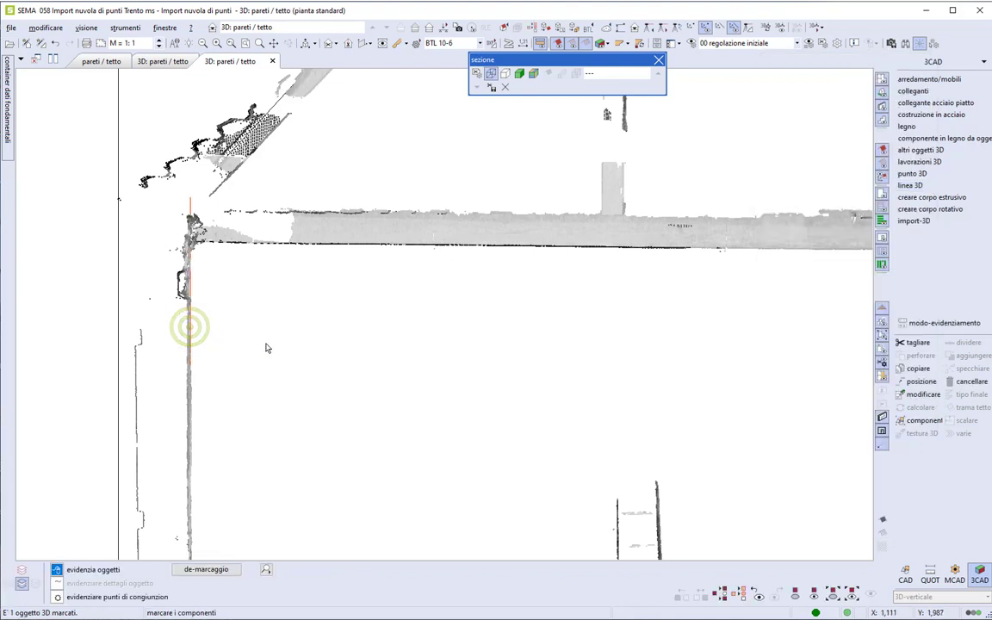
pyautogui.click(722, 594)
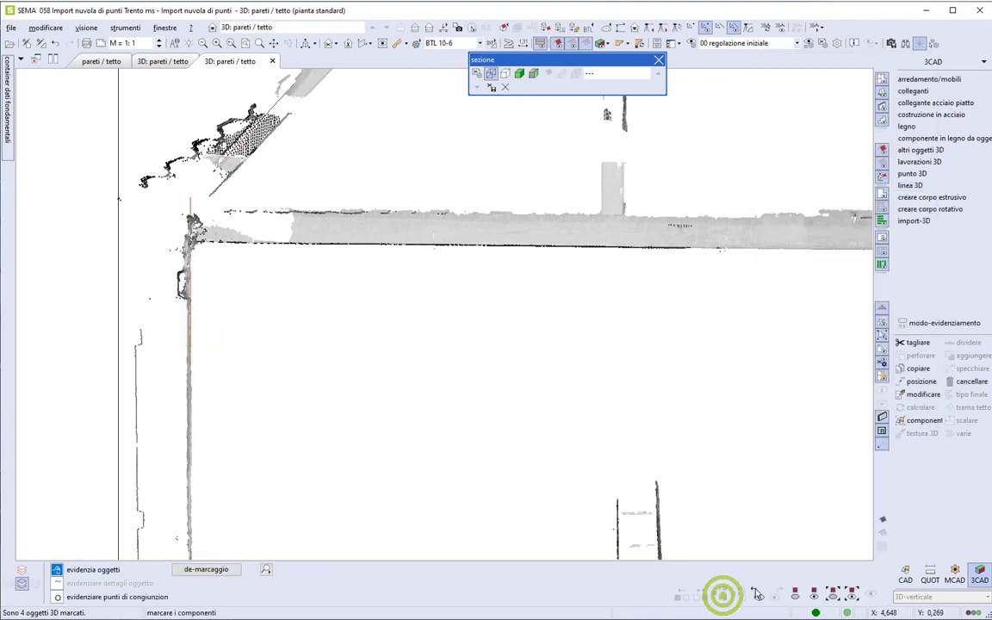
pyautogui.click(815, 593)
# Trim the left wall line and left roof line to meet at the left eave.
pyautogui.click(190, 213)
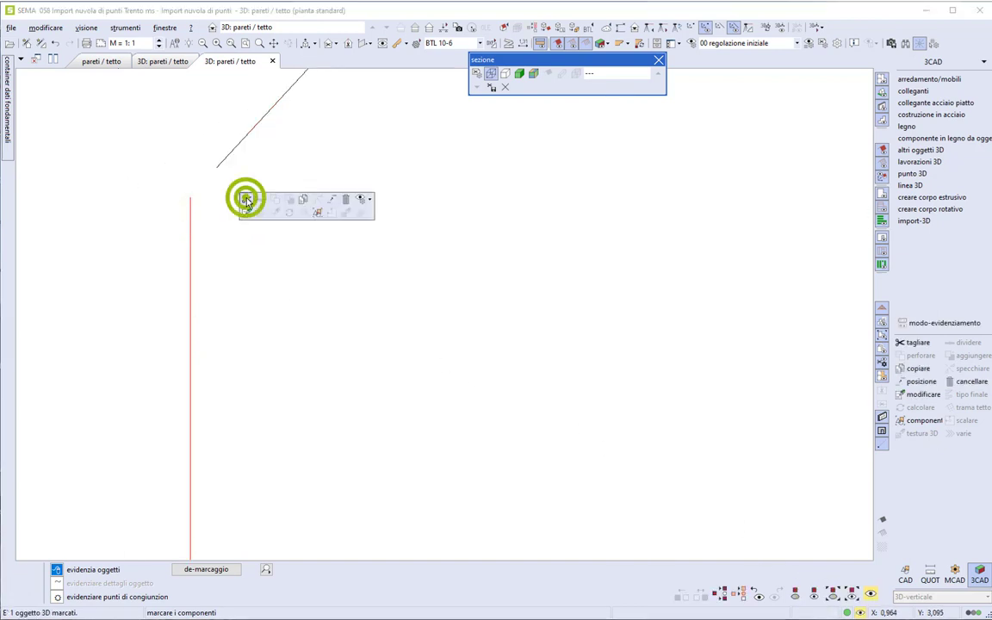
pyautogui.click(247, 200)
pyautogui.click(259, 203)
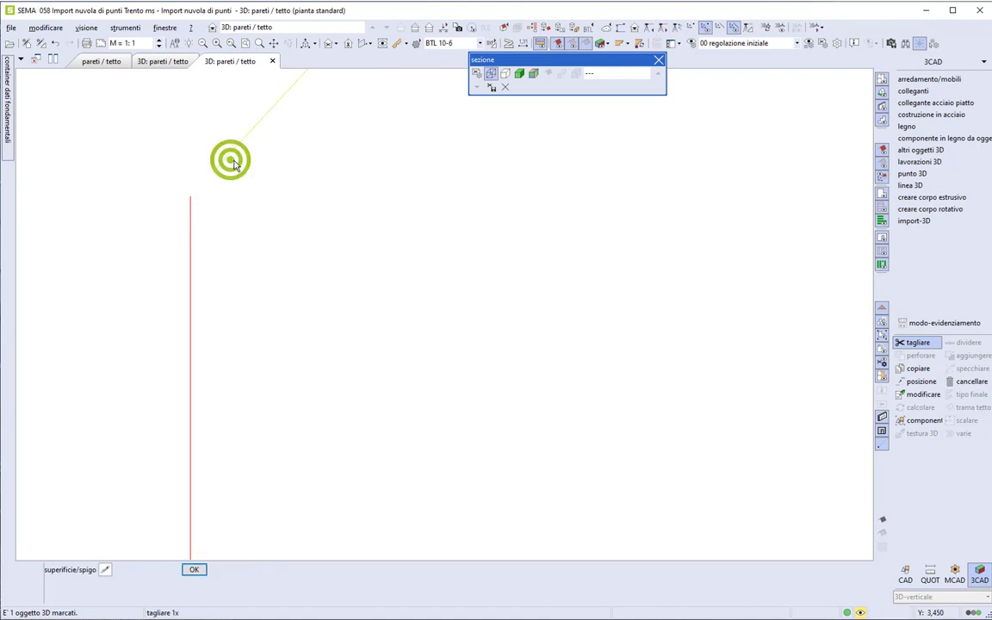
pyautogui.click(234, 169)
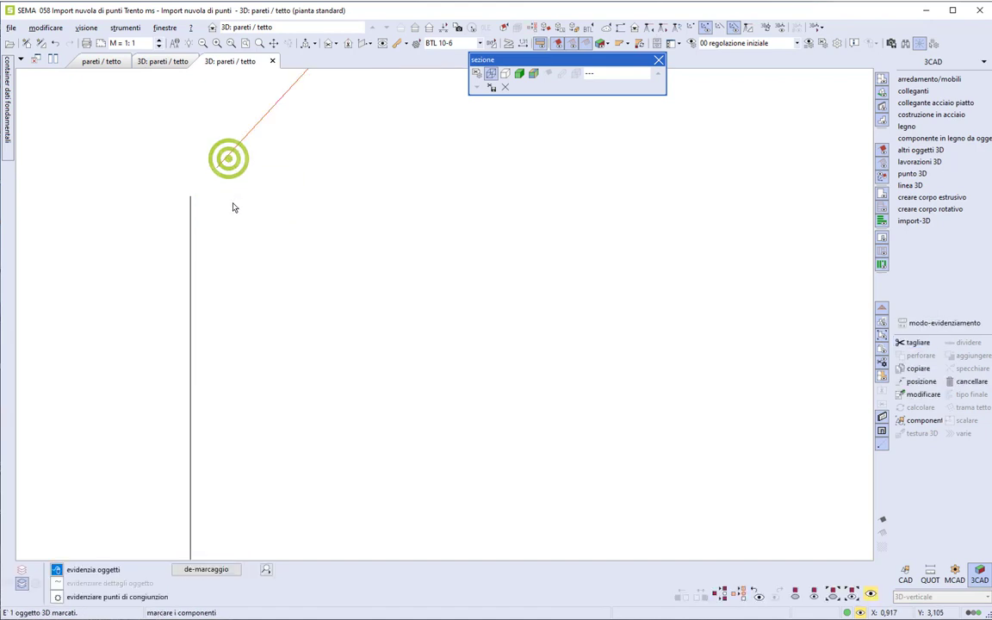
pyautogui.press('Return')
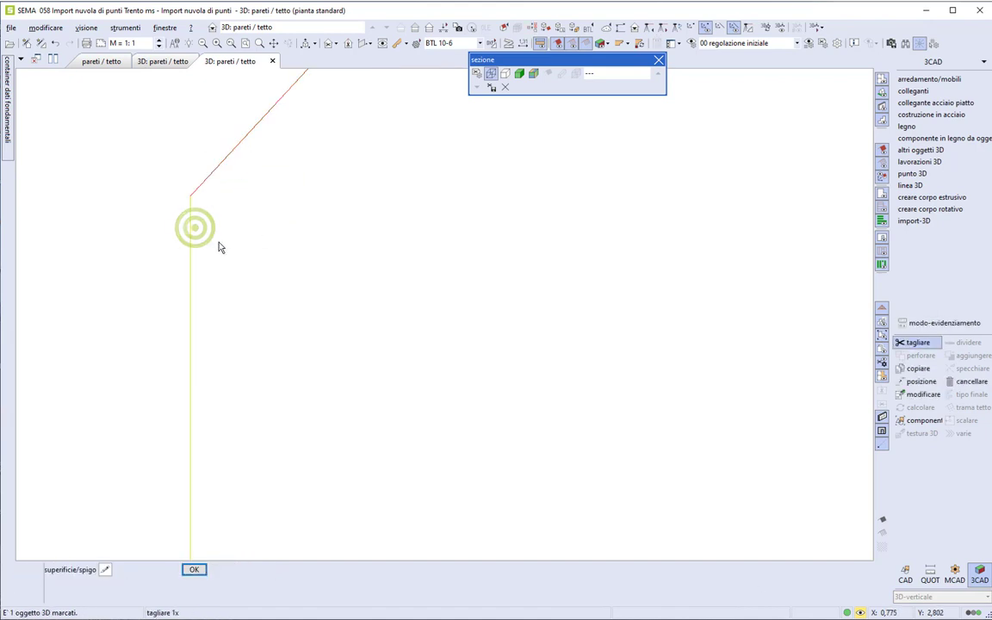
pyautogui.middleClick(380, 237)
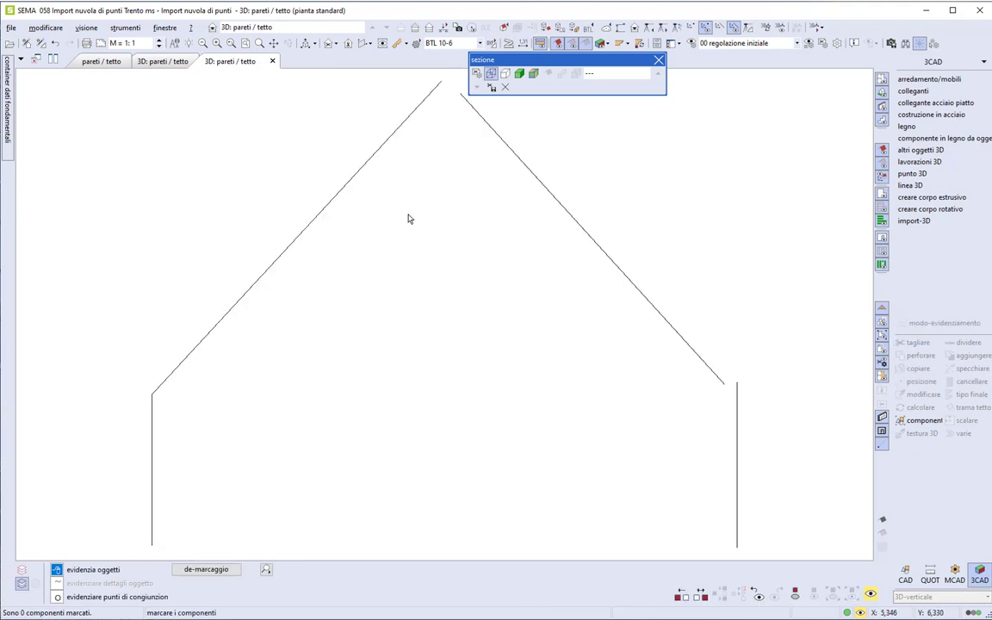
# Trim both rafters to meet at the apex and the right wall to the right rafter.
pyautogui.click(423, 99)
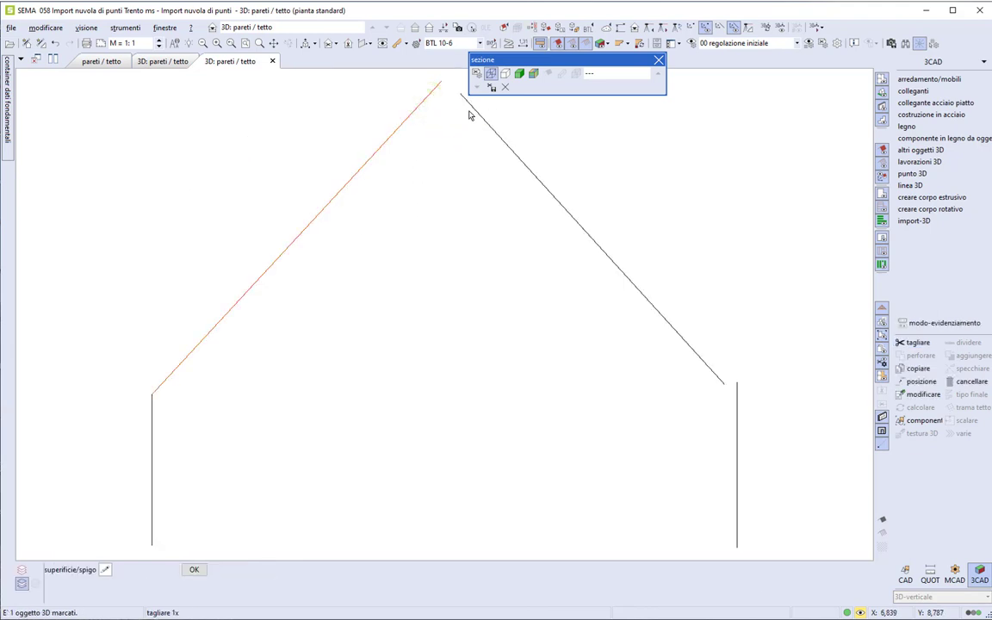
pyautogui.click(471, 113)
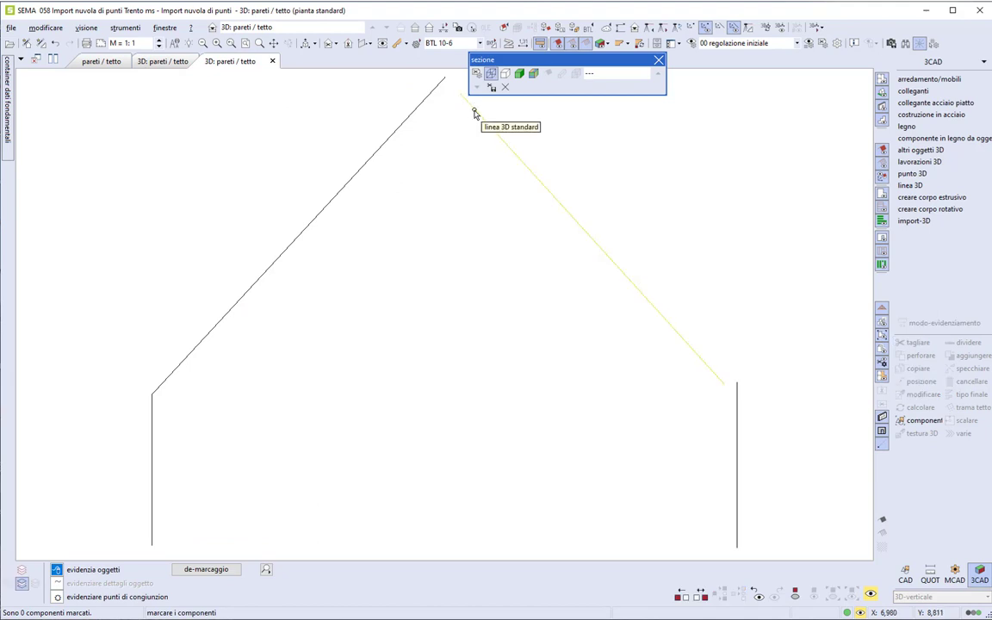
pyautogui.click(472, 109)
pyautogui.click(424, 106)
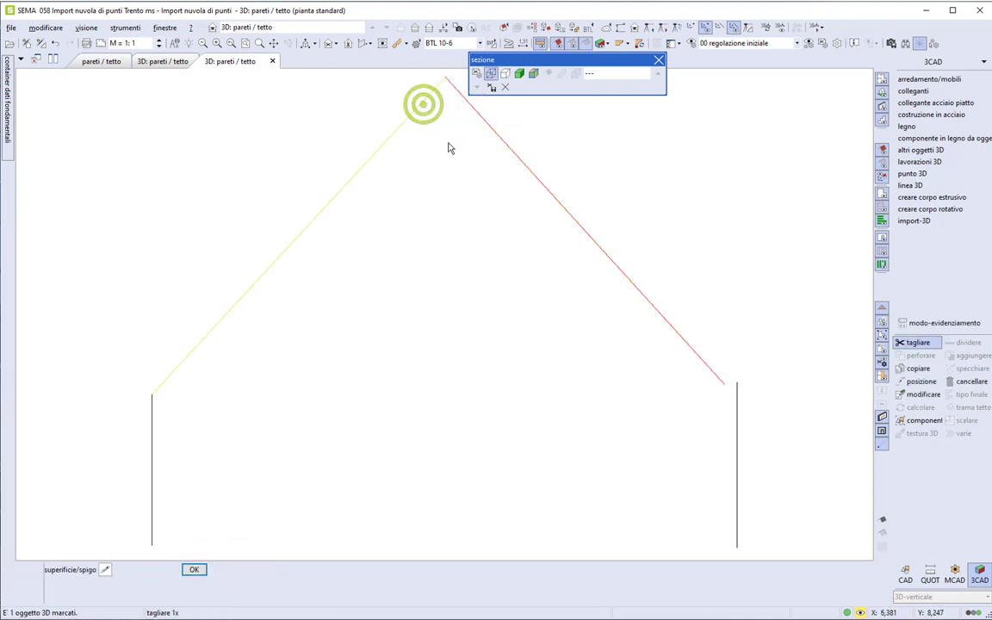
pyautogui.click(713, 370)
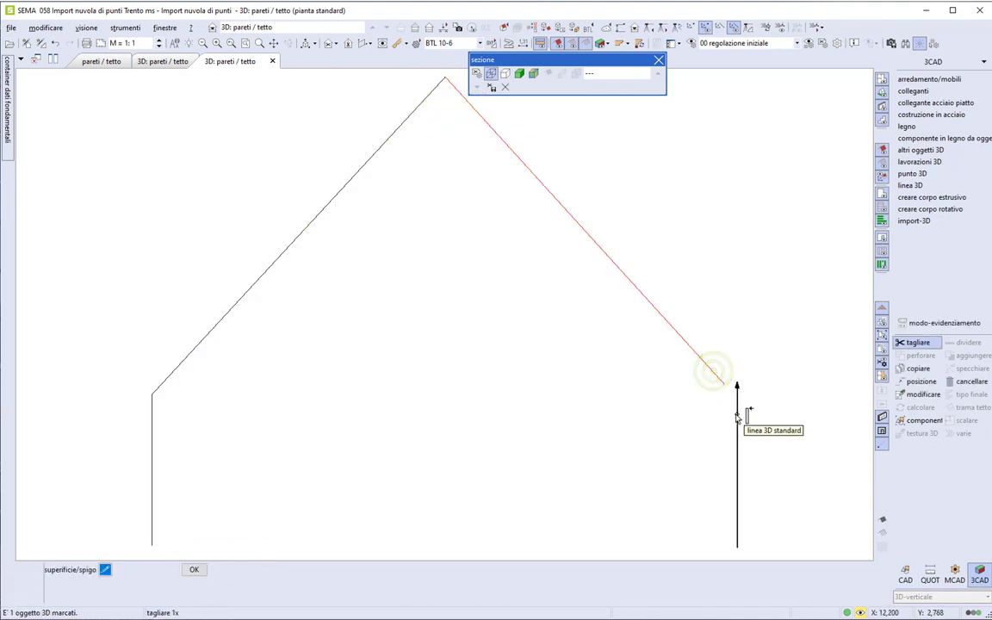
pyautogui.click(737, 416)
pyautogui.click(737, 420)
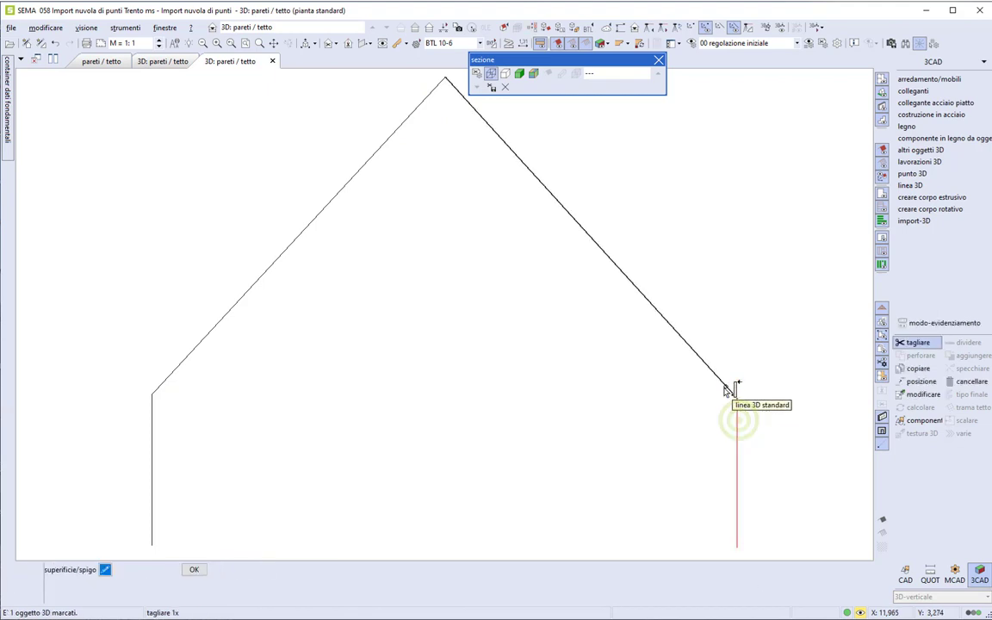
pyautogui.click(724, 388)
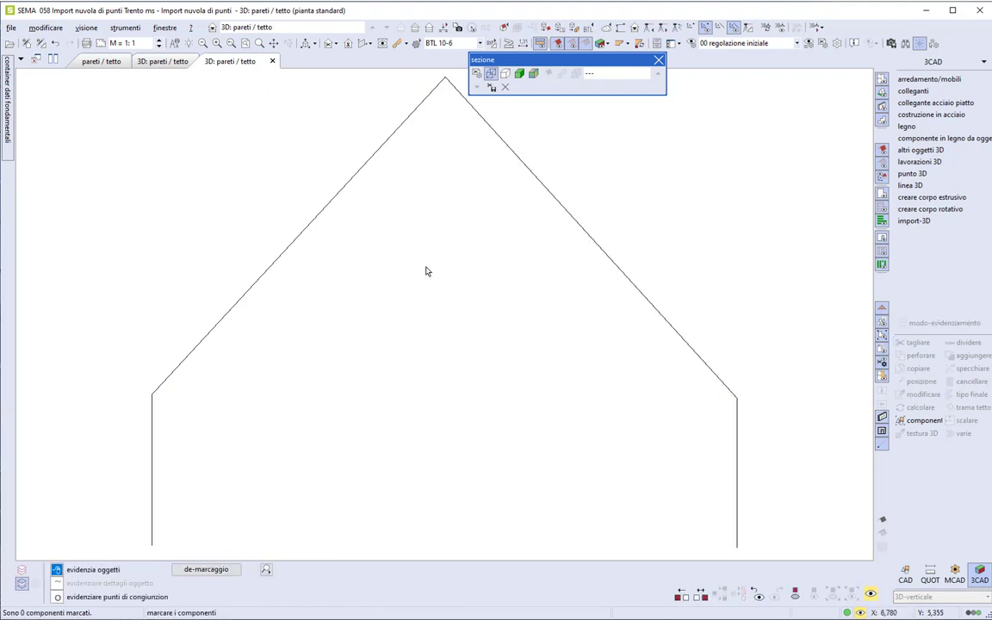
pyautogui.click(171, 61)
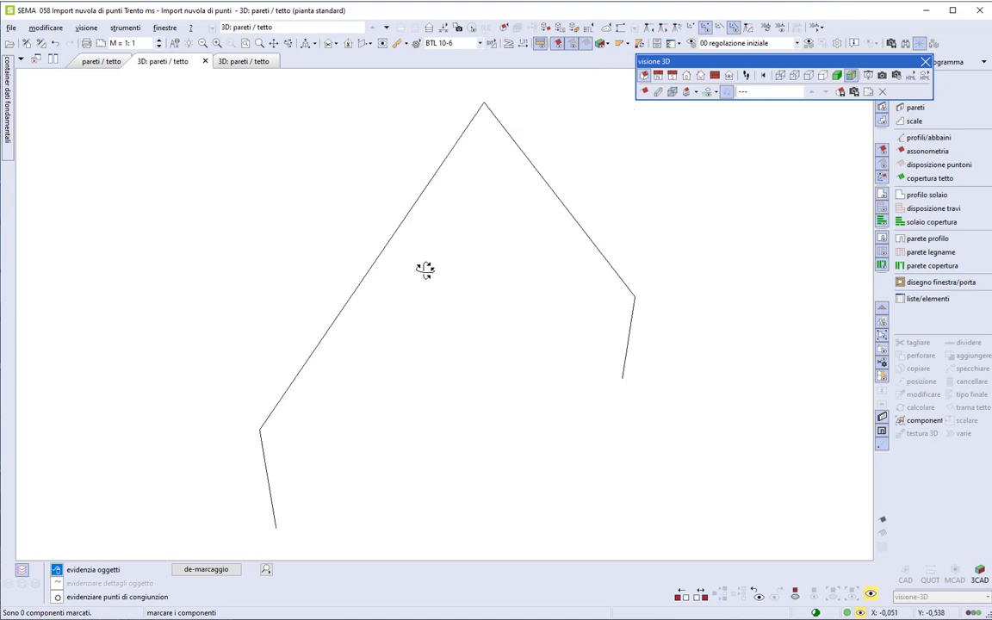
# Copy the section cut marker at -14,800 across the plan and open section AA from it.
pyautogui.scroll(-1, 385, 242)
pyautogui.click(101, 62)
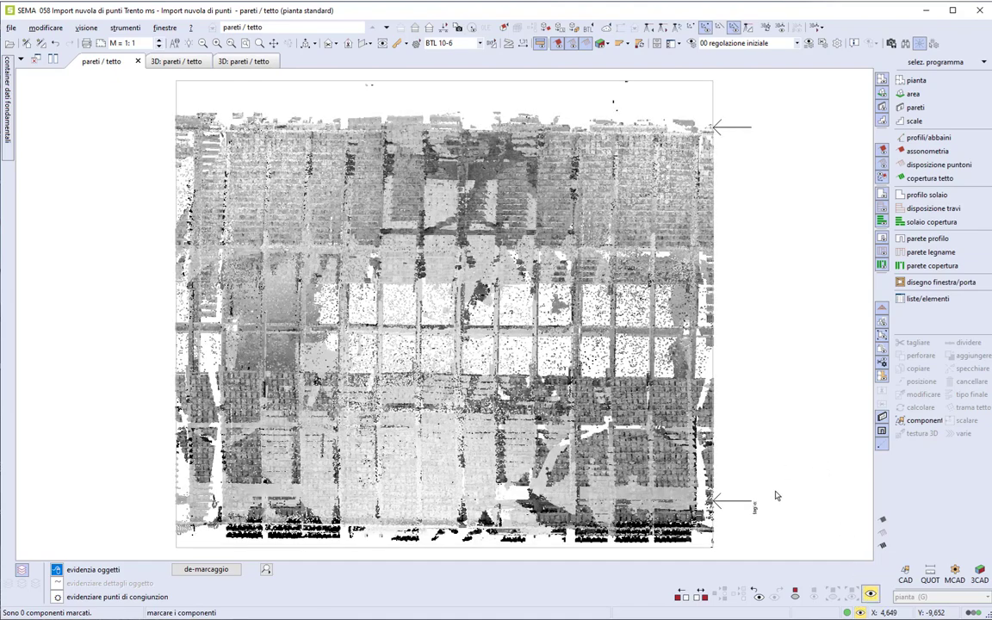
pyautogui.click(739, 509)
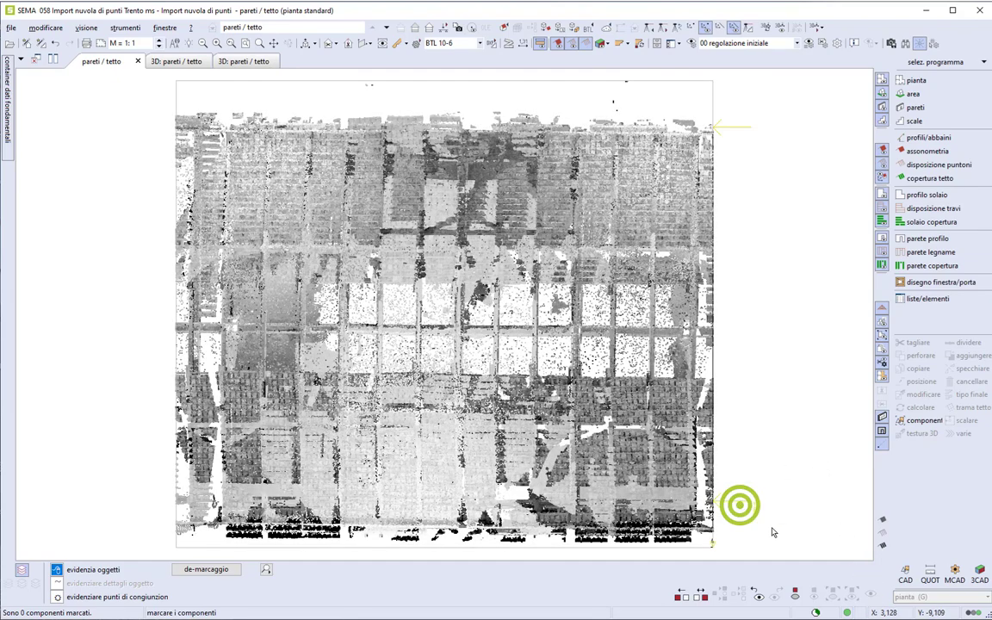
pyautogui.click(928, 372)
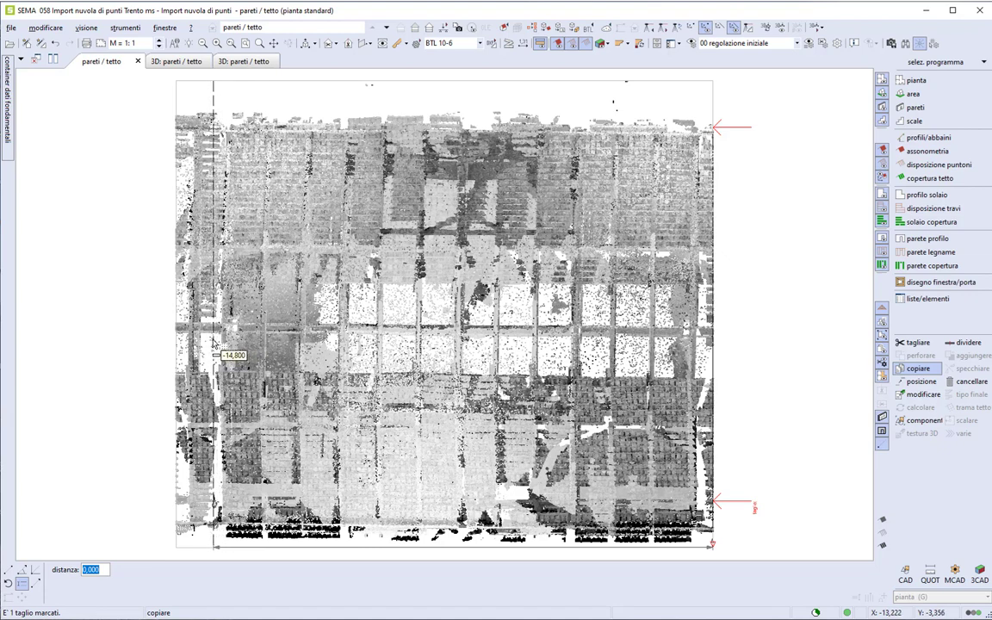
pyautogui.click(213, 342)
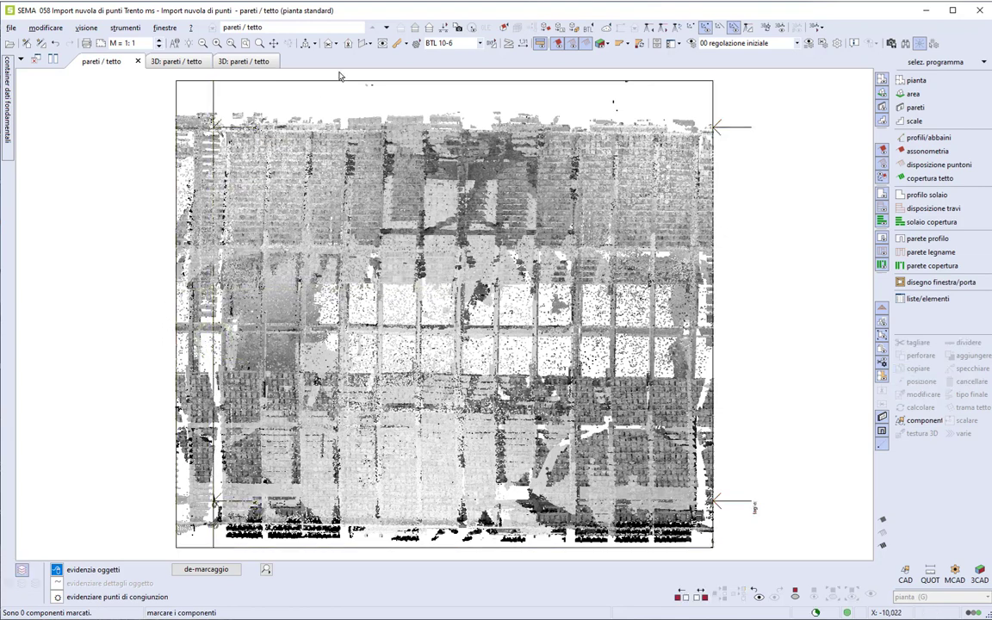
pyautogui.click(382, 43)
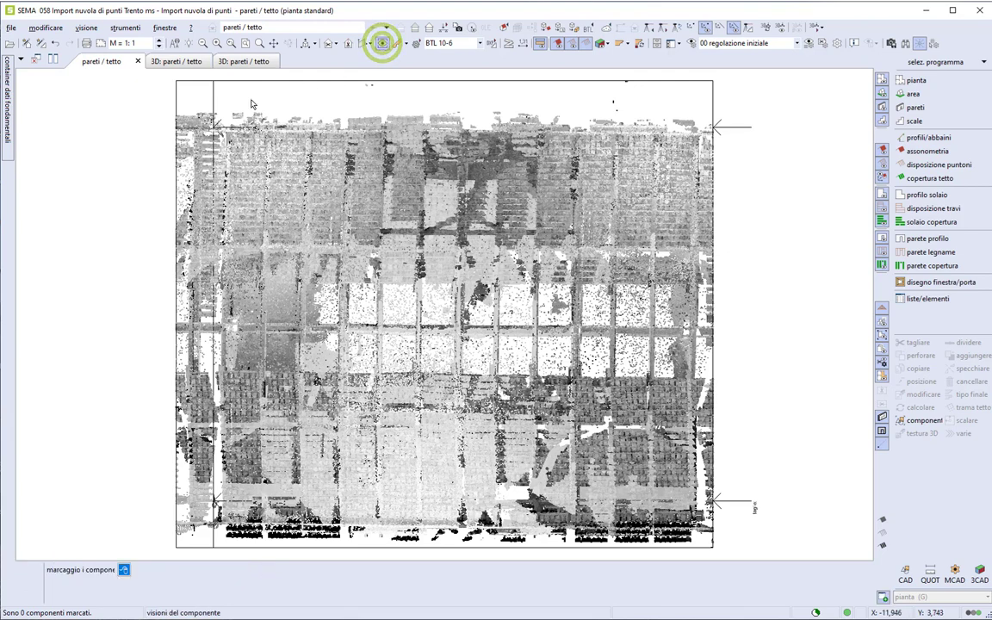
pyautogui.click(216, 97)
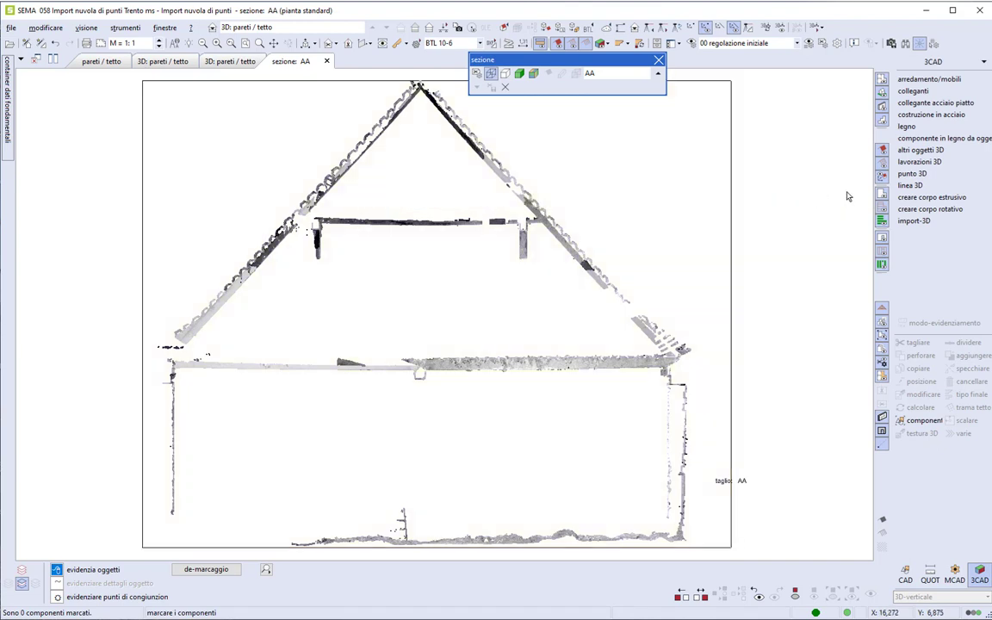
# Trace the left and right rafter lines in section AA from each eave to the apex.
pyautogui.click(927, 185)
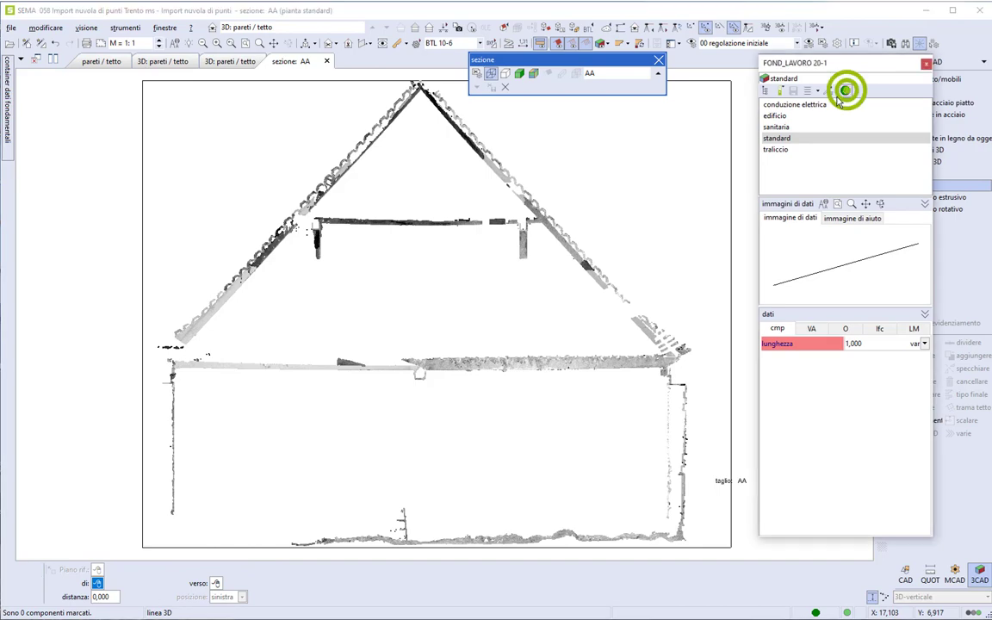
pyautogui.scroll(2, 192, 344)
pyautogui.click(191, 345)
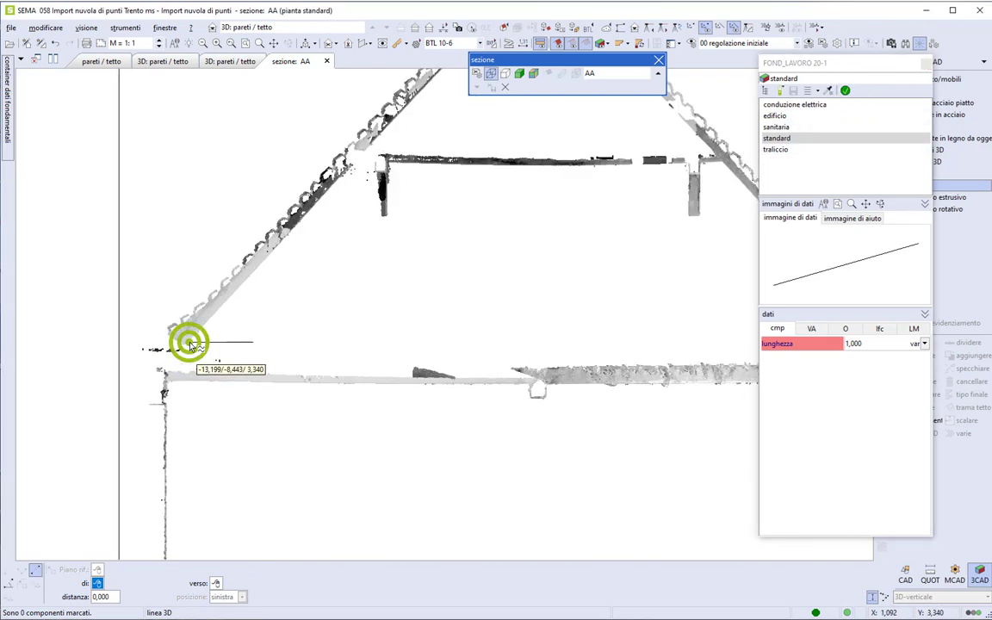
pyautogui.scroll(3, 192, 344)
pyautogui.click(190, 336)
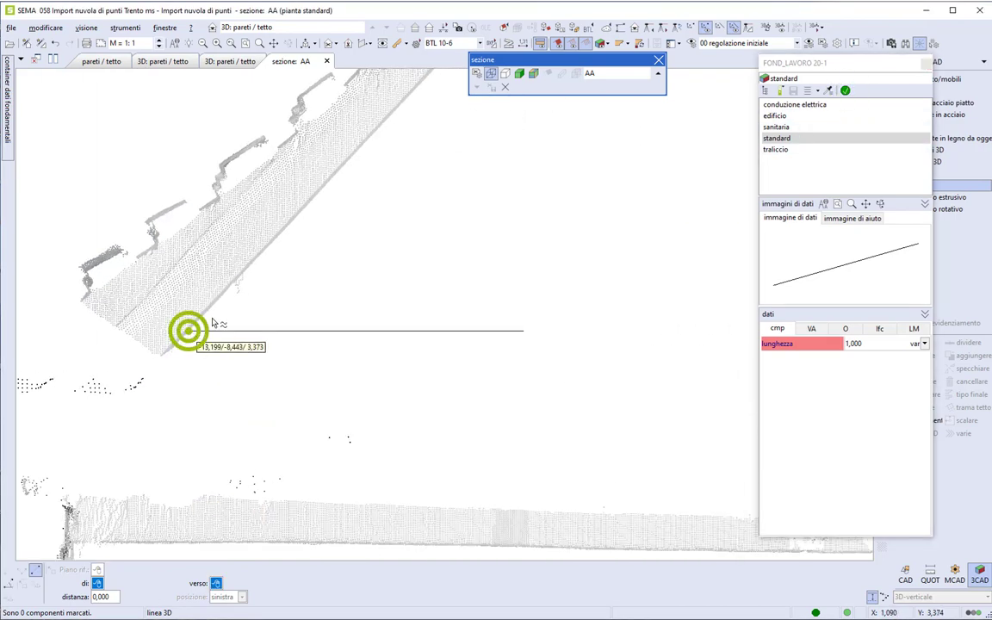
pyautogui.scroll(-5, 190, 336)
pyautogui.click(421, 93)
pyautogui.scroll(3, 422, 93)
pyautogui.scroll(-1, 422, 99)
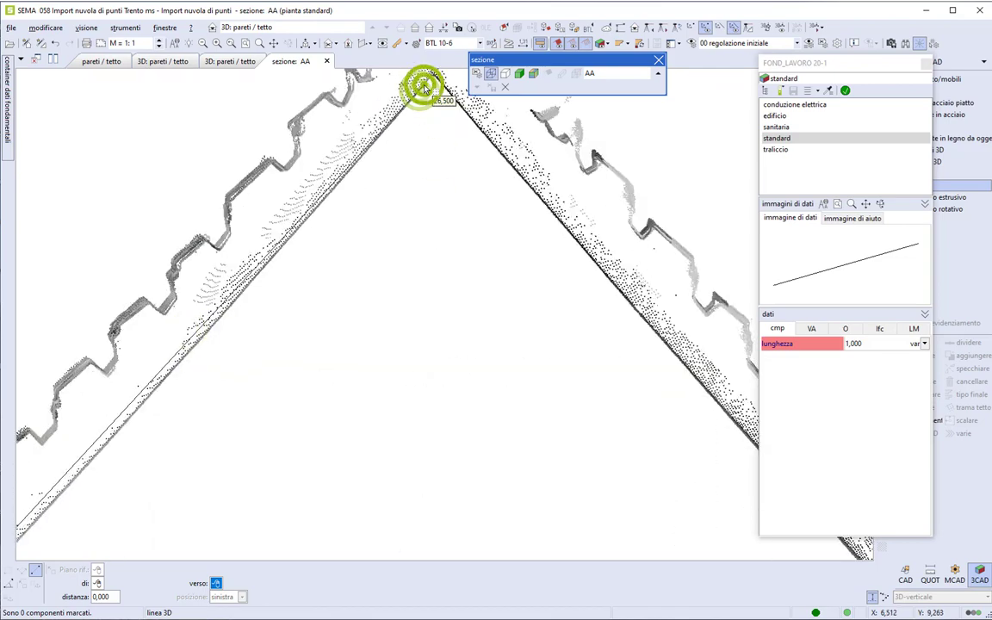
pyautogui.scroll(-3, 421, 91)
pyautogui.scroll(3, 678, 361)
pyautogui.click(647, 338)
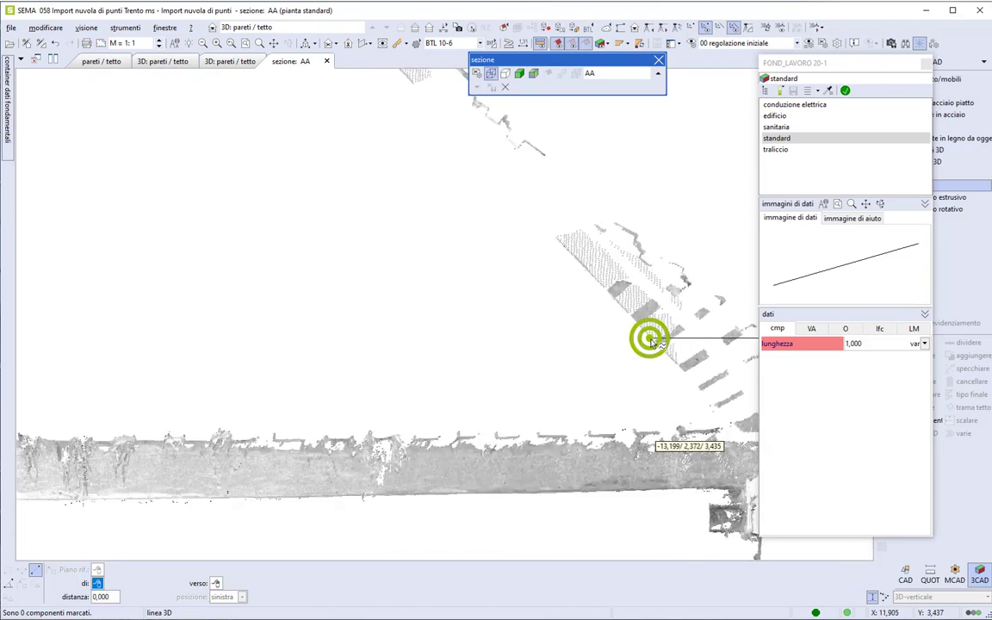
pyautogui.scroll(-3, 649, 336)
pyautogui.click(425, 97)
pyautogui.scroll(3, 426, 97)
pyautogui.scroll(-3, 410, 89)
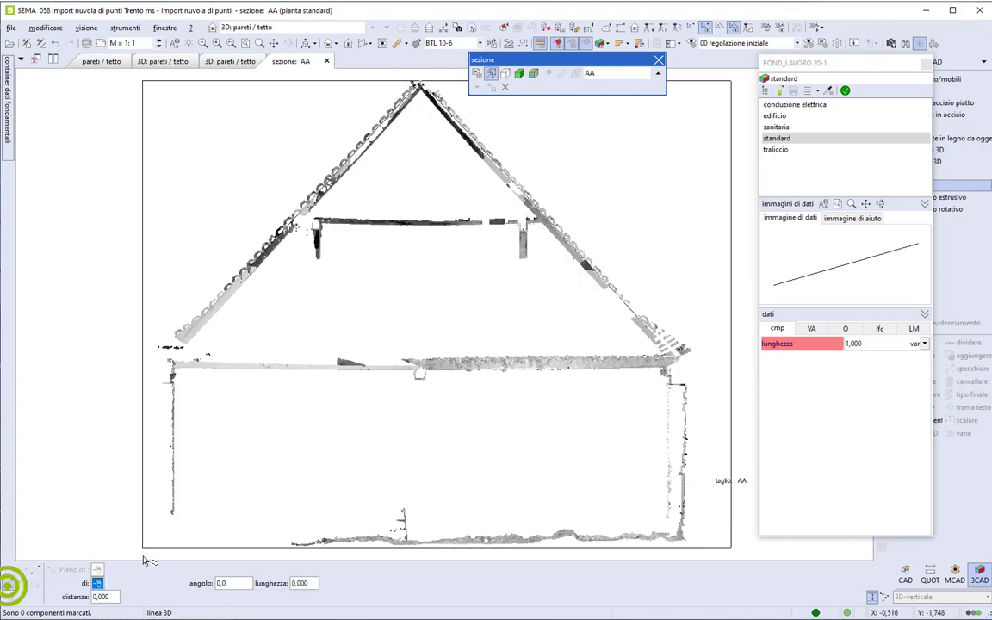
pyautogui.scroll(3, 177, 482)
# Trace the left and right wall lines from their bases up to the eaves.
pyautogui.click(172, 443)
pyautogui.scroll(-3, 172, 443)
pyautogui.click(164, 501)
pyautogui.click(173, 406)
pyautogui.click(175, 367)
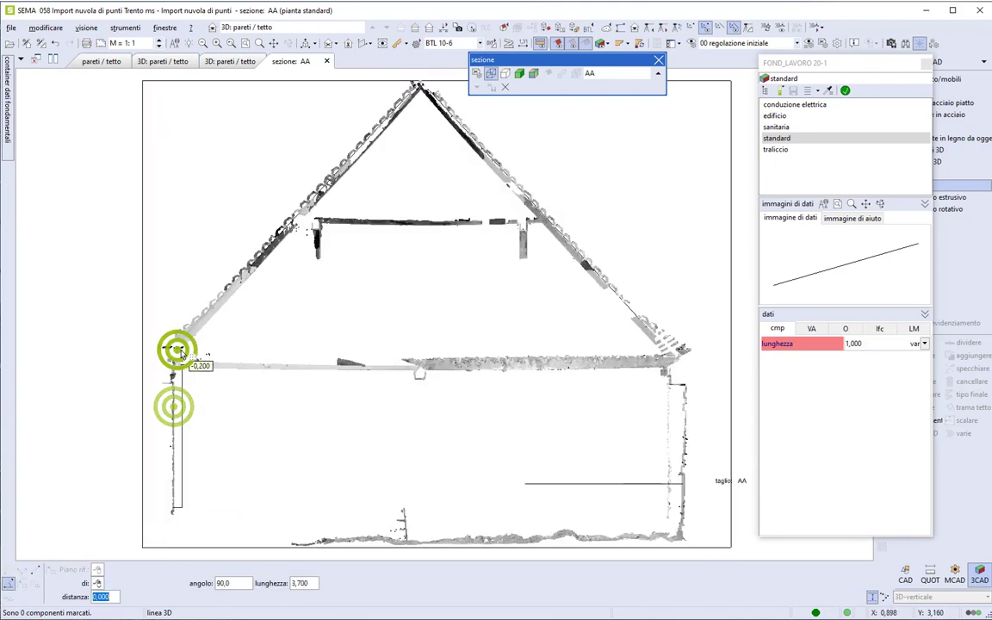
pyautogui.scroll(3, 672, 508)
pyautogui.click(664, 454)
pyautogui.scroll(-3, 681, 443)
pyautogui.click(664, 399)
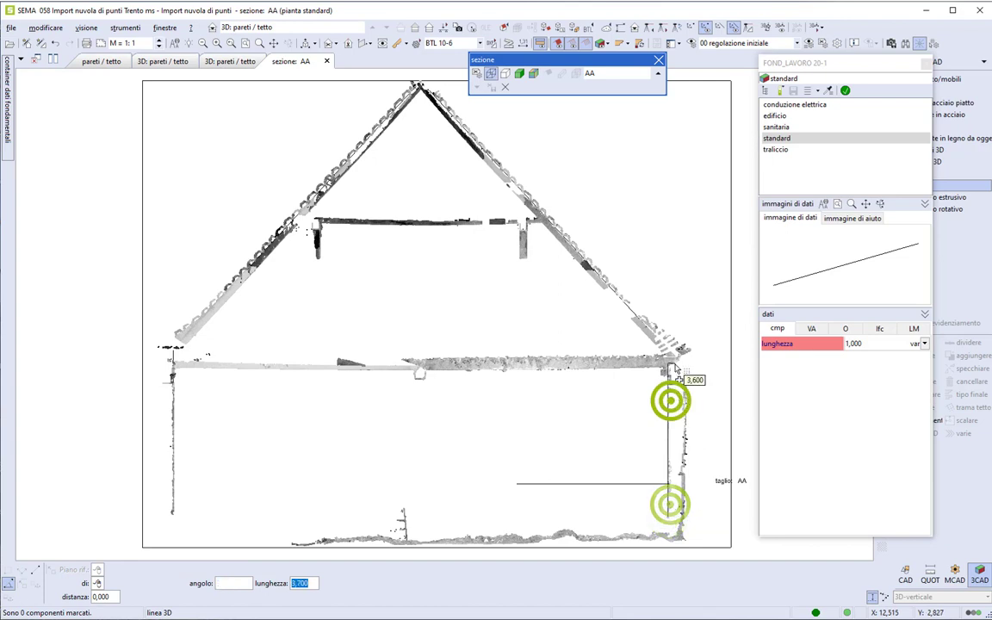
pyautogui.click(671, 348)
pyautogui.press('Escape')
# Hide the point cloud and trim the roof and wall lines into a clean gable outline.
pyautogui.click(668, 410)
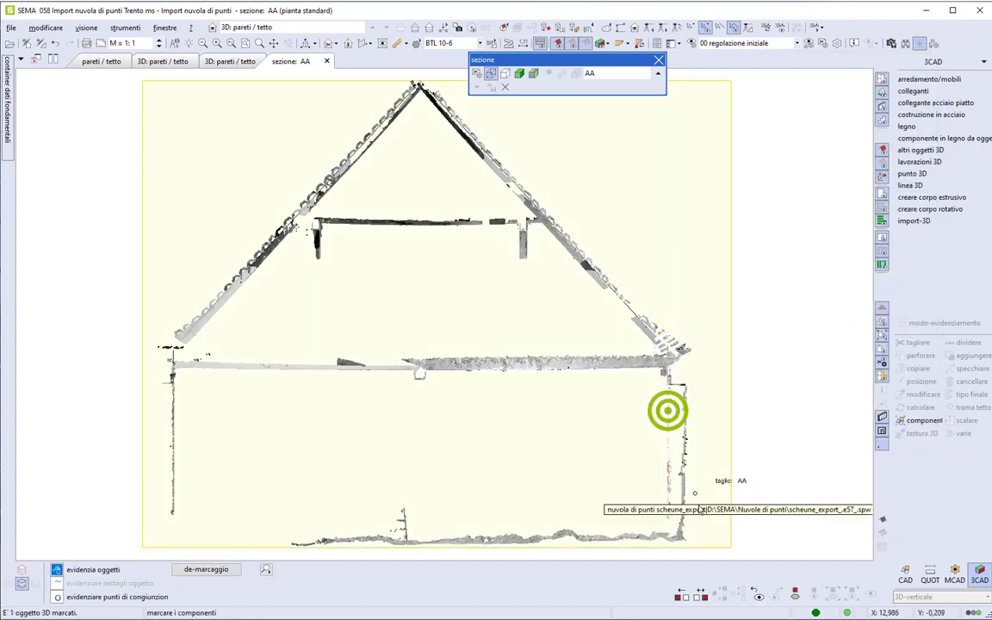
pyautogui.click(717, 586)
pyautogui.click(813, 593)
pyautogui.click(646, 331)
pyautogui.click(714, 288)
pyautogui.click(744, 297)
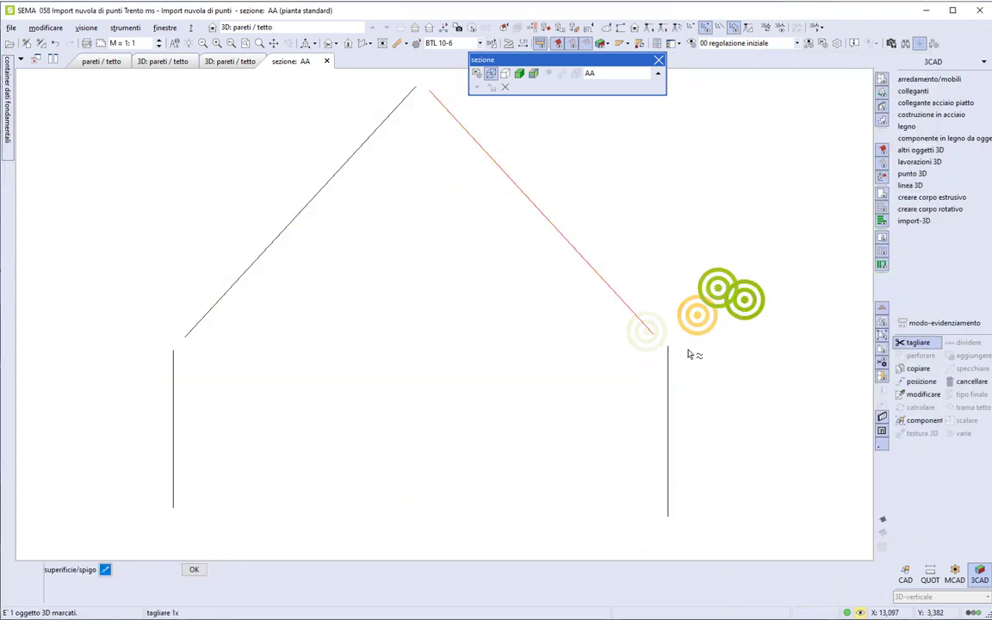
pyautogui.click(667, 368)
pyautogui.click(649, 334)
pyautogui.click(440, 110)
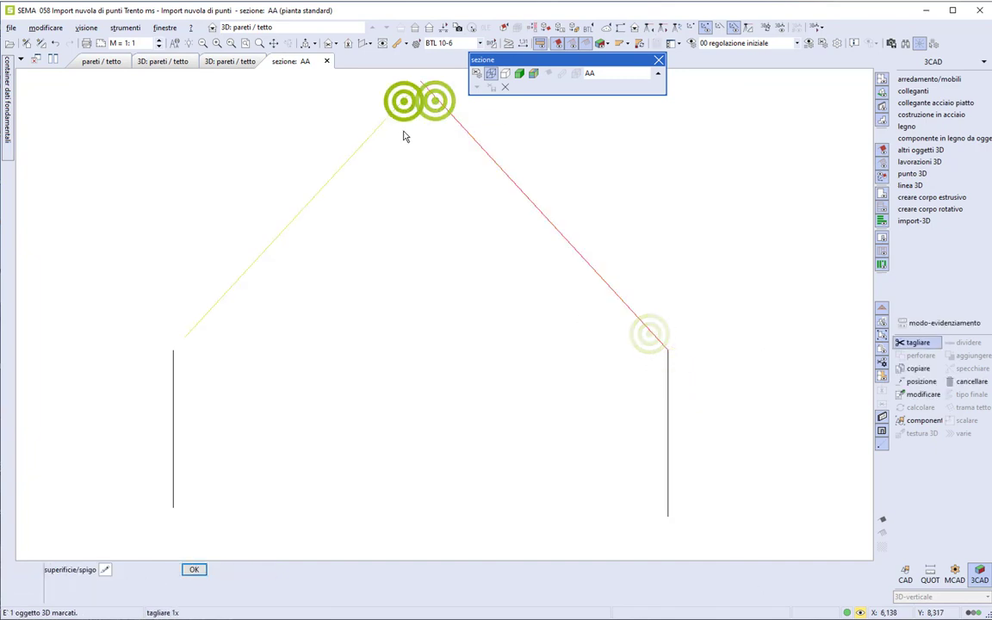
pyautogui.click(403, 102)
pyautogui.click(184, 327)
pyautogui.click(184, 392)
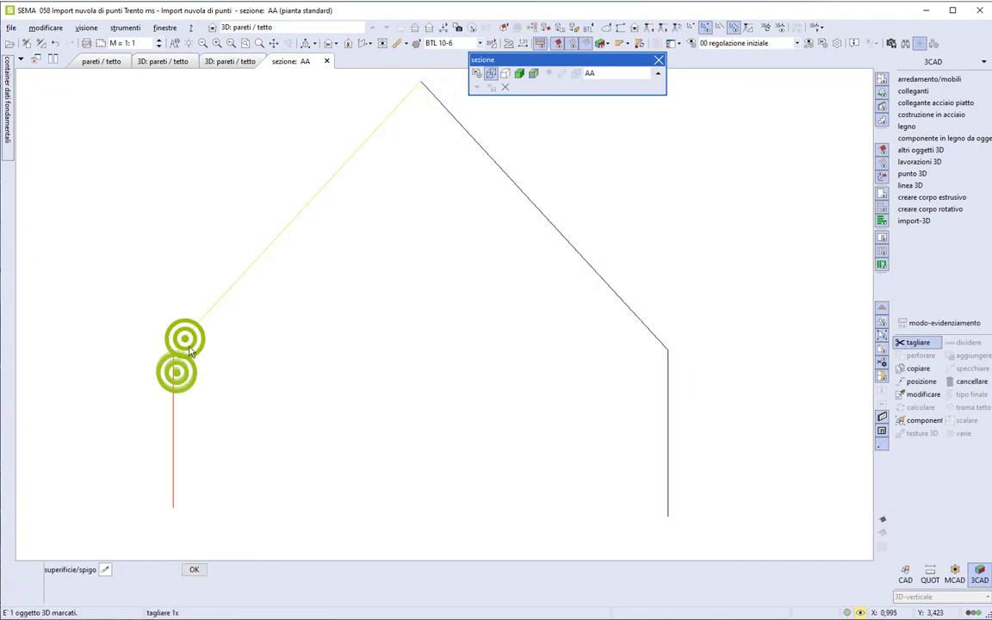
pyautogui.scroll(-1, 213, 379)
# Orbit the 3D gable wireframe to an oblique angle and bring up the roof modelling tools.
pyautogui.click(165, 61)
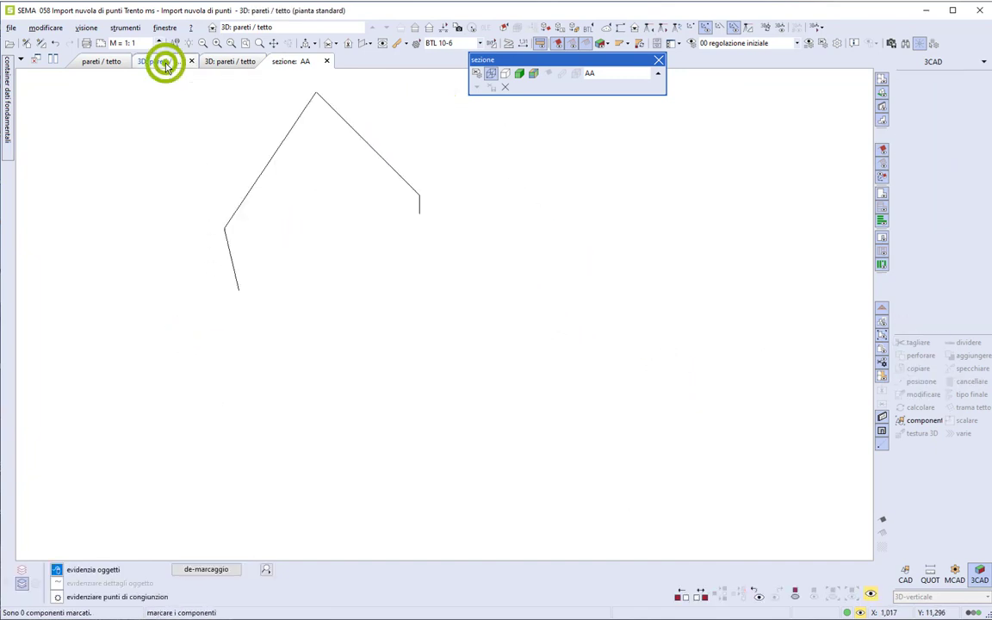
pyautogui.moveTo(365, 268)
pyautogui.mouseDown(button='middle')
pyautogui.moveTo(396, 266)
pyautogui.moveTo(388, 254)
pyautogui.moveTo(389, 267)
pyautogui.mouseUp(button='middle')
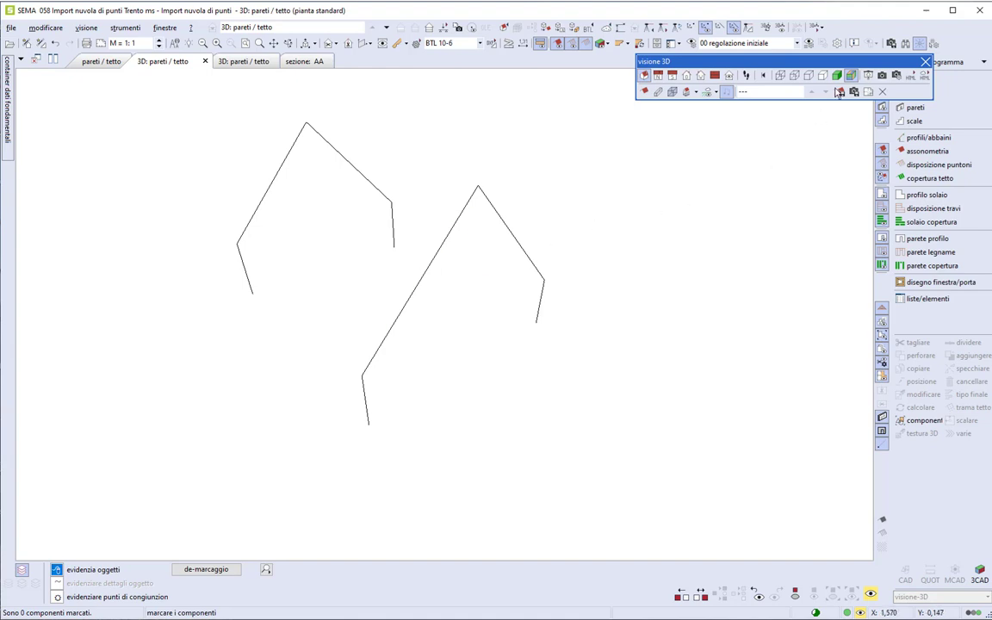
pyautogui.moveTo(780, 76); pyautogui.dragTo(710, 86)
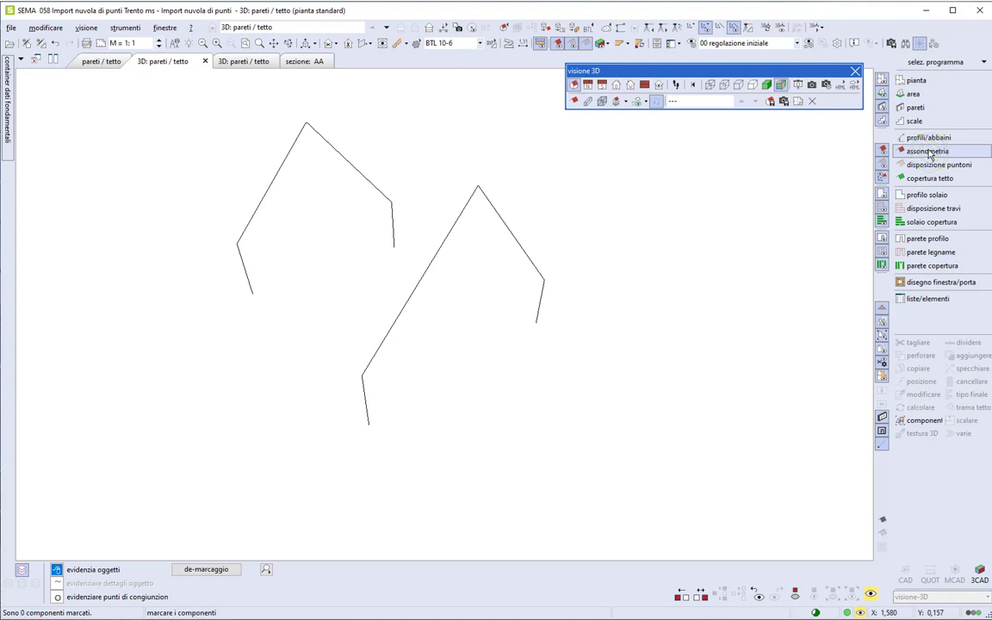
pyautogui.click(930, 152)
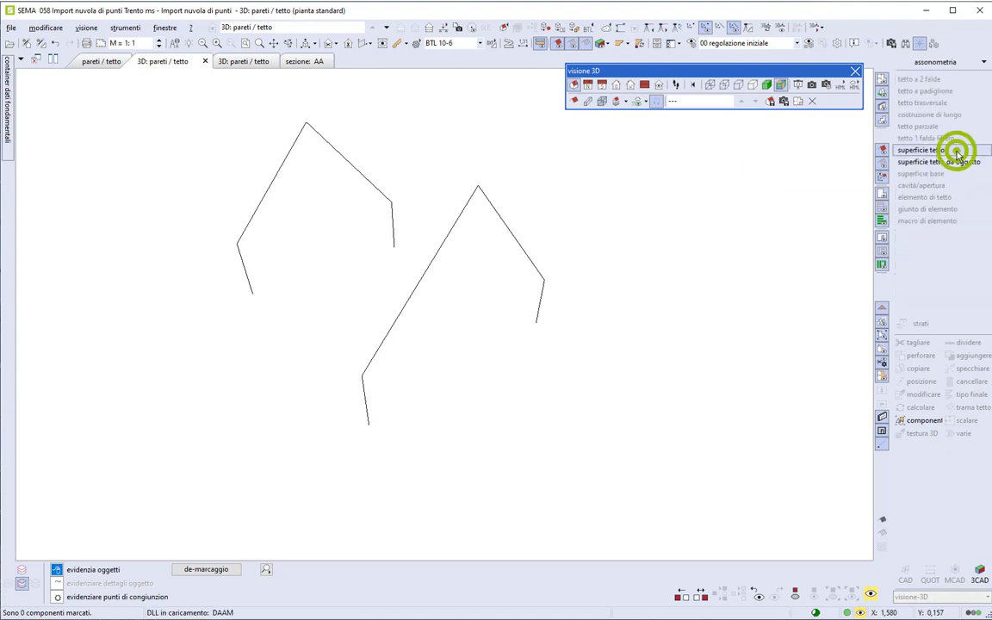
# Start a free-form roof surface with the reference plane set to 'nessun riferimento'.
pyautogui.click(958, 154)
pyautogui.click(874, 166)
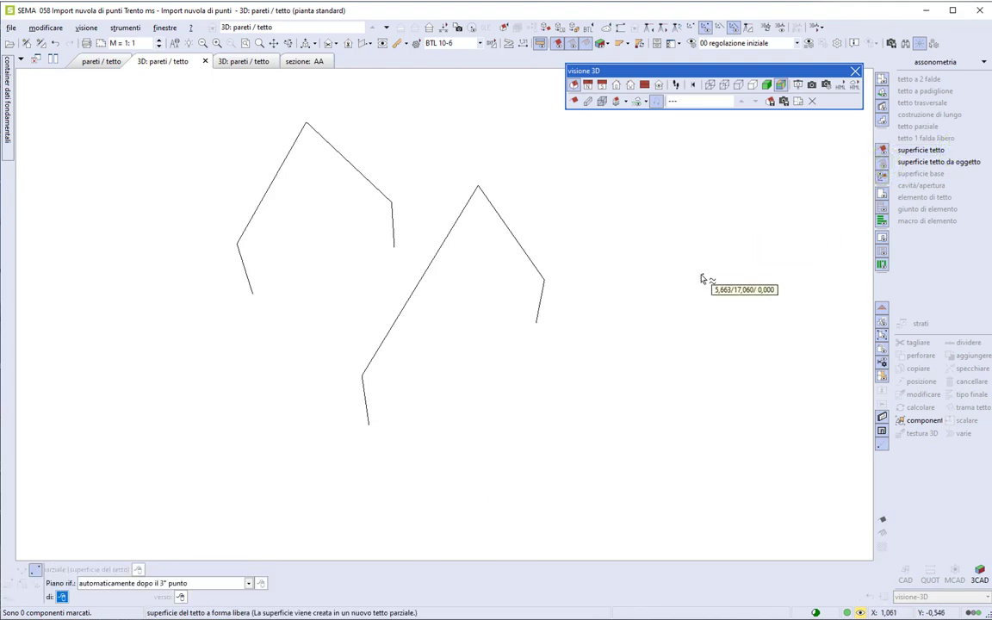
pyautogui.click(249, 585)
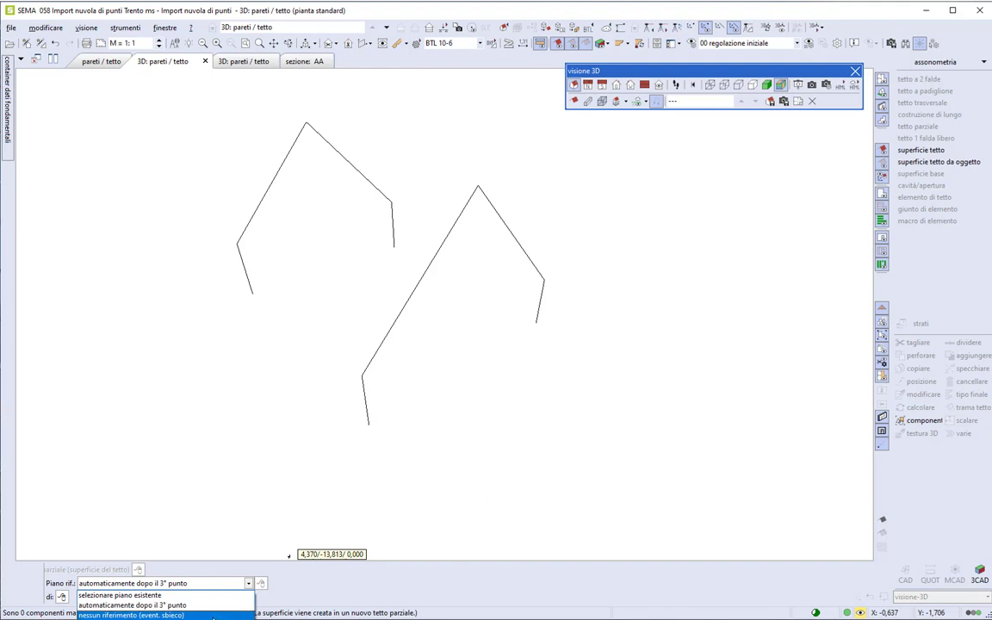
pyautogui.click(211, 615)
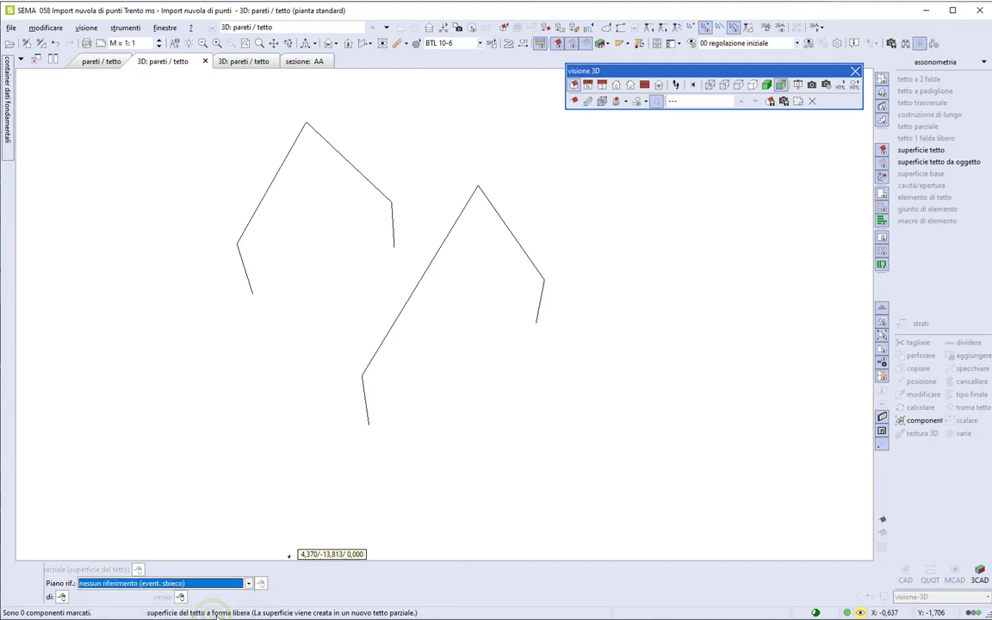
pyautogui.press('Return')
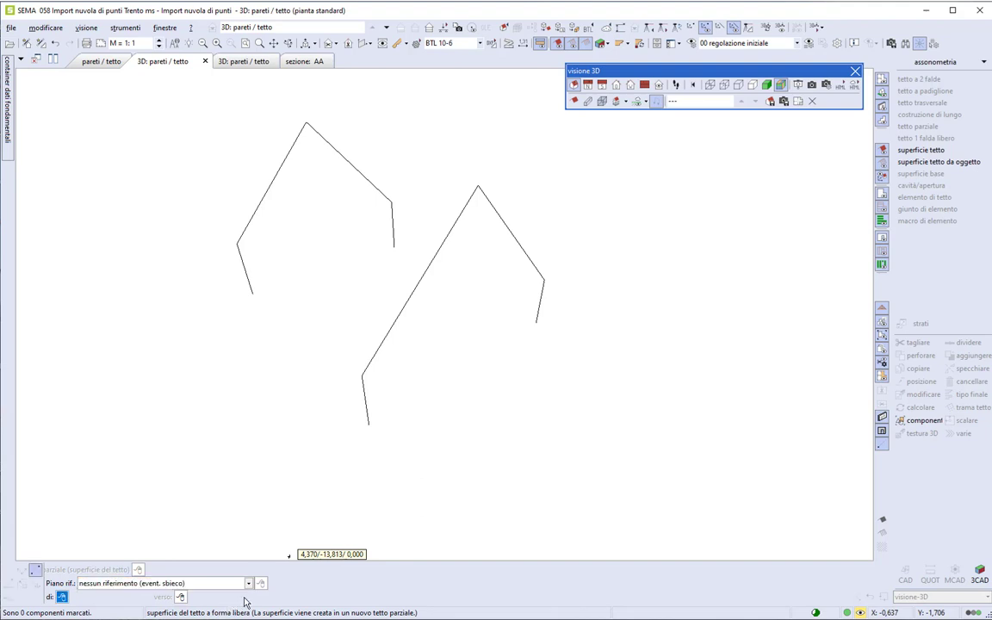
# Span the surface across both gables' left-slope eave and apex corners, accepting the skewed-surface notice.
pyautogui.click(237, 246)
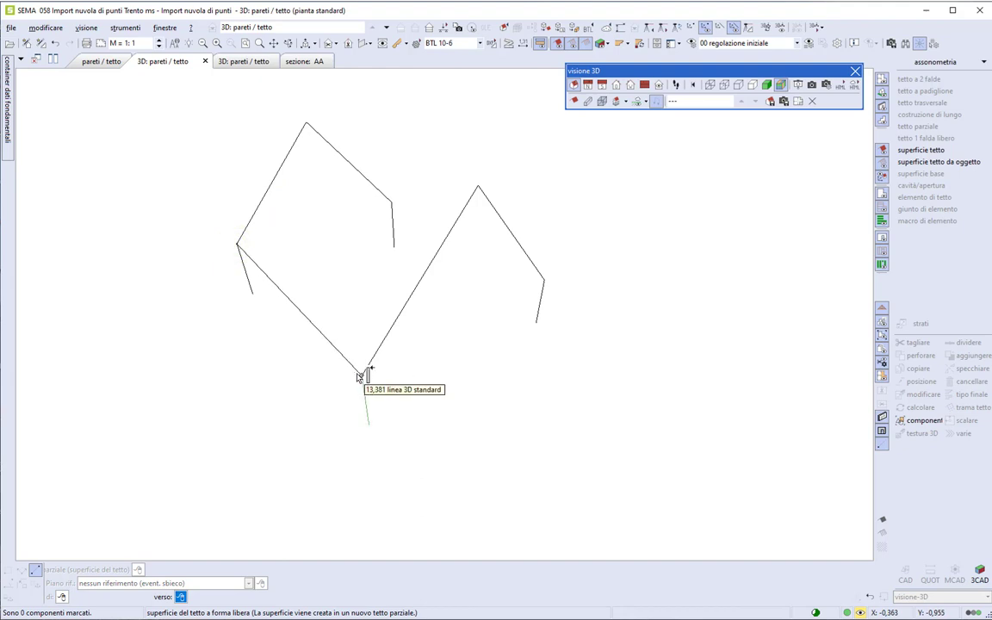
pyautogui.click(360, 379)
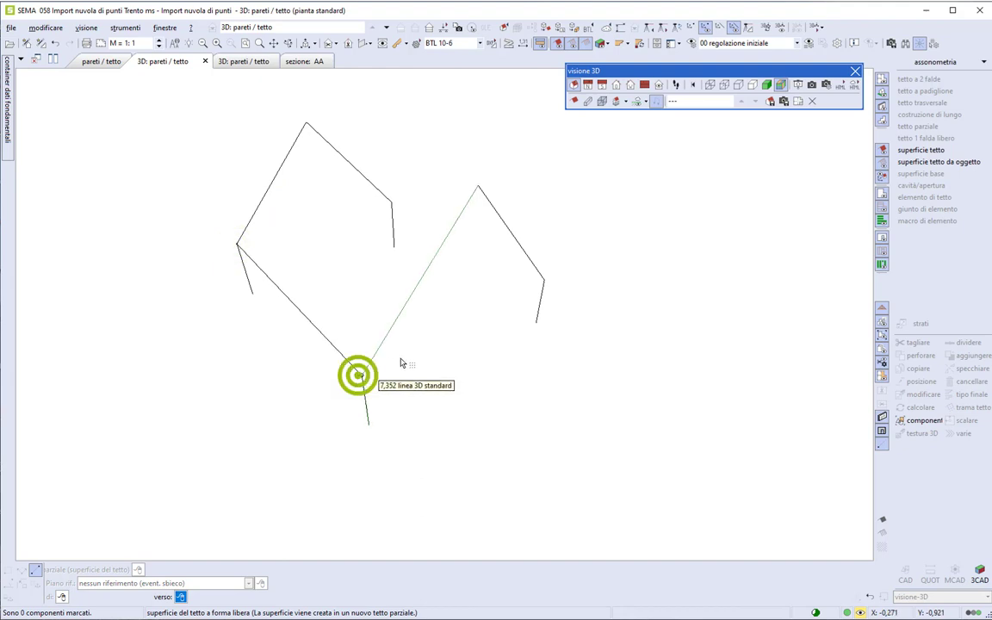
pyautogui.click(481, 179)
pyautogui.click(305, 125)
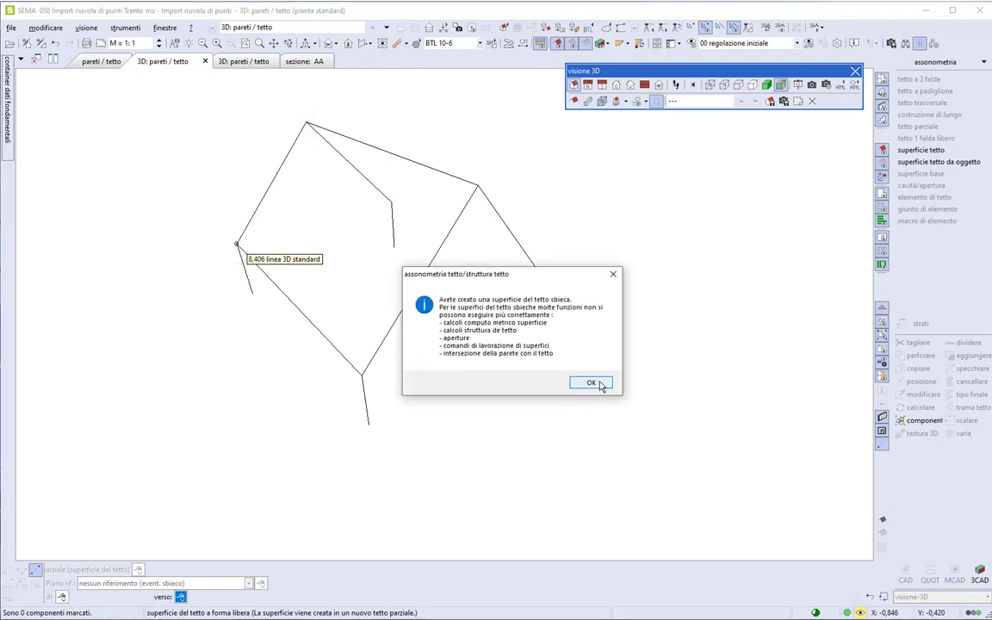
pyautogui.click(600, 384)
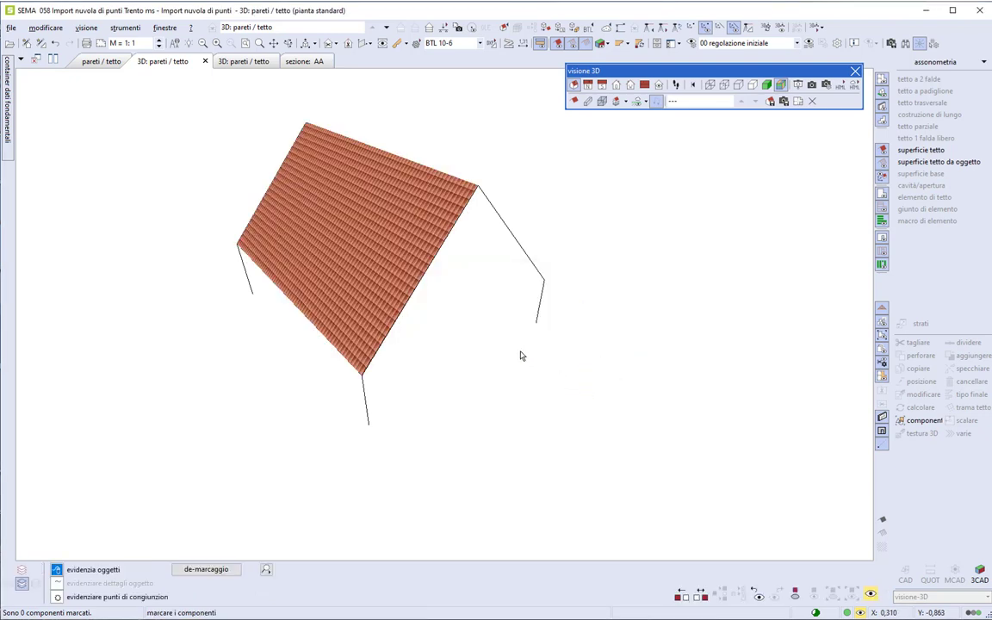
# Add a second free-form roof surface with no reference plane over the right slope's four corners, accepting the warning.
pyautogui.moveTo(399, 232)
pyautogui.mouseDown(button='middle')
pyautogui.moveTo(247, 248)
pyautogui.moveTo(268, 266)
pyautogui.mouseUp(button='middle')
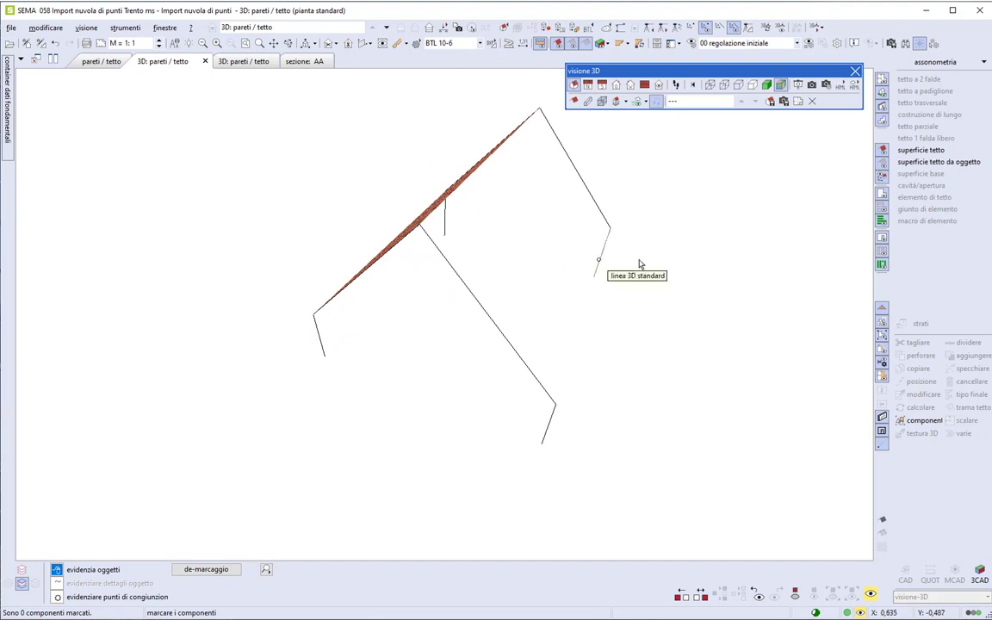
pyautogui.click(939, 153)
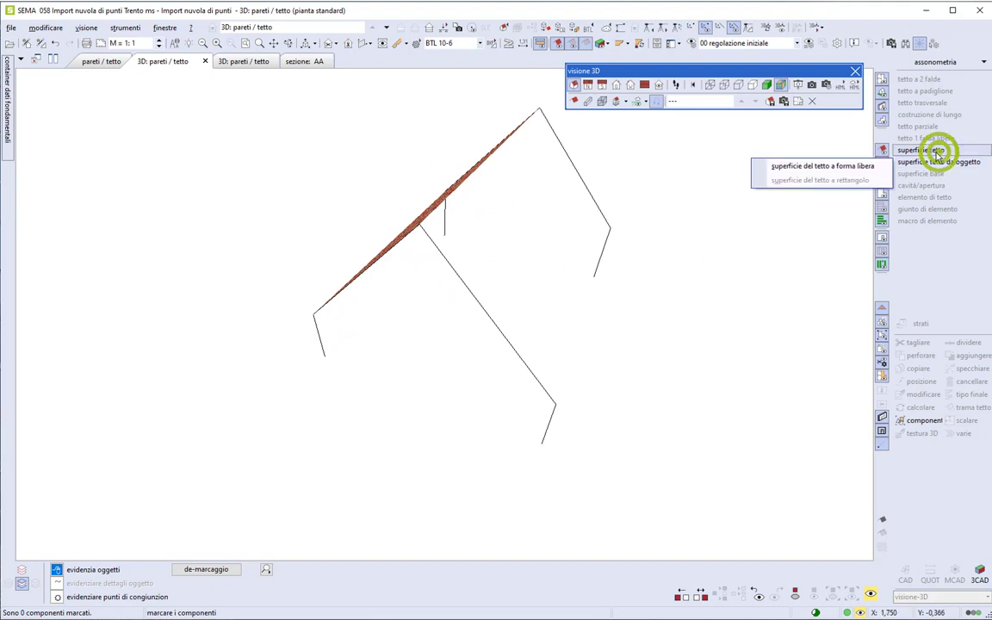
pyautogui.click(868, 167)
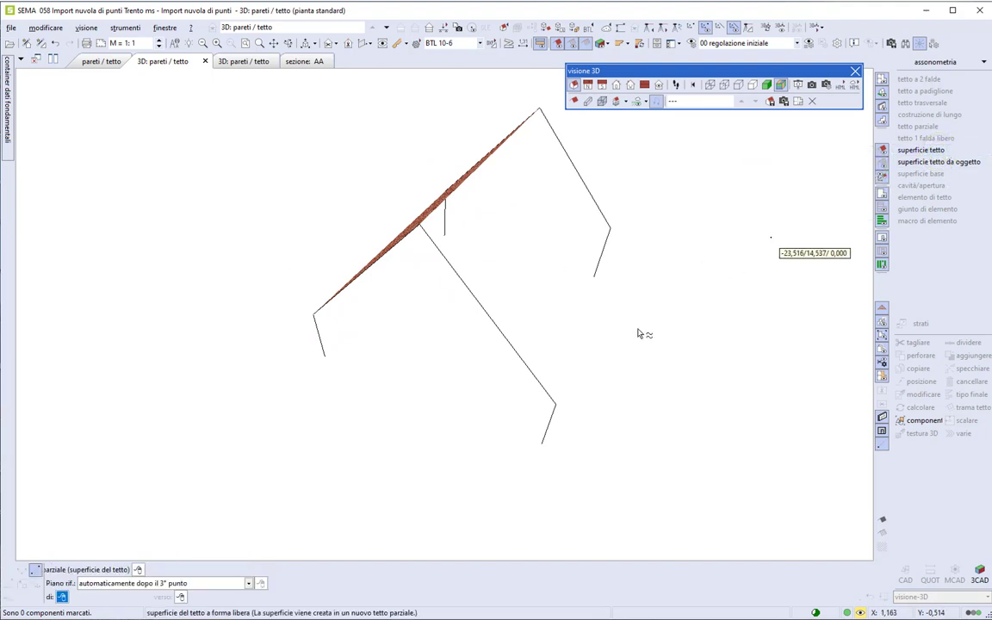
pyautogui.click(249, 585)
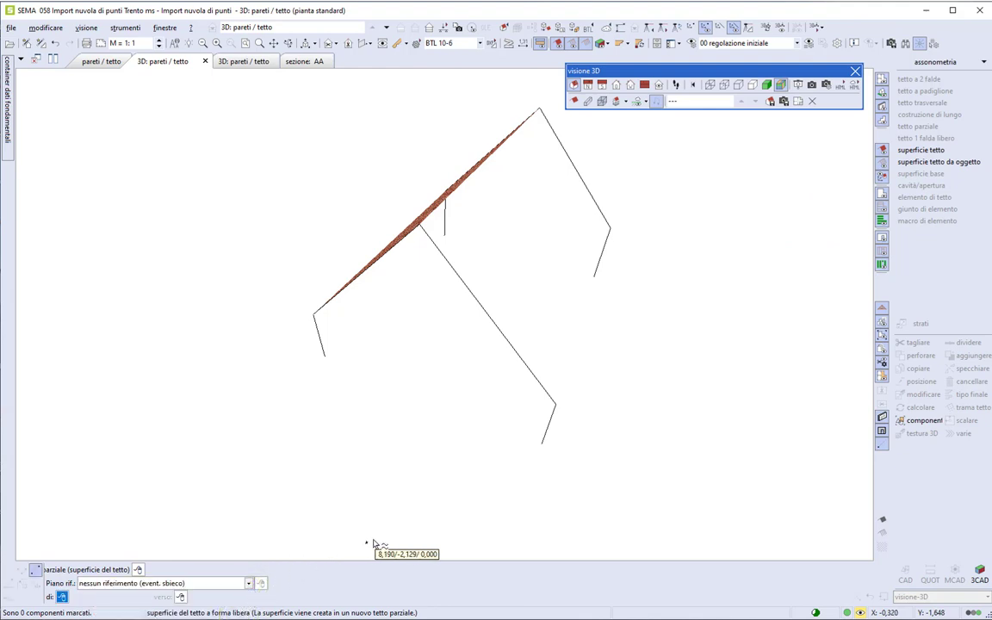
pyautogui.moveTo(487, 348)
pyautogui.mouseDown(button='middle')
pyautogui.moveTo(485, 323)
pyautogui.moveTo(473, 343)
pyautogui.mouseUp(button='middle')
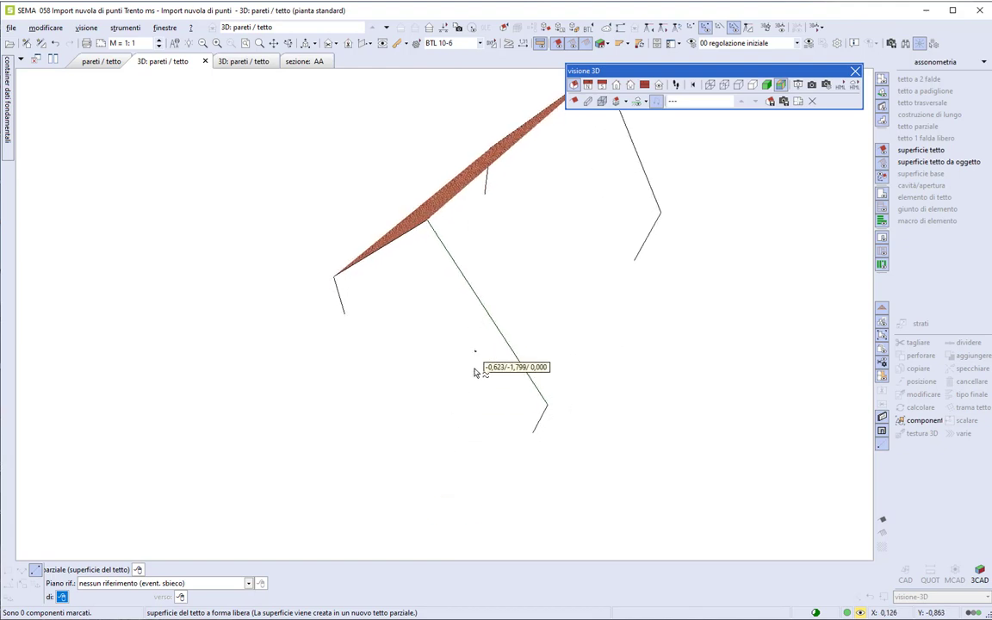
pyautogui.click(546, 407)
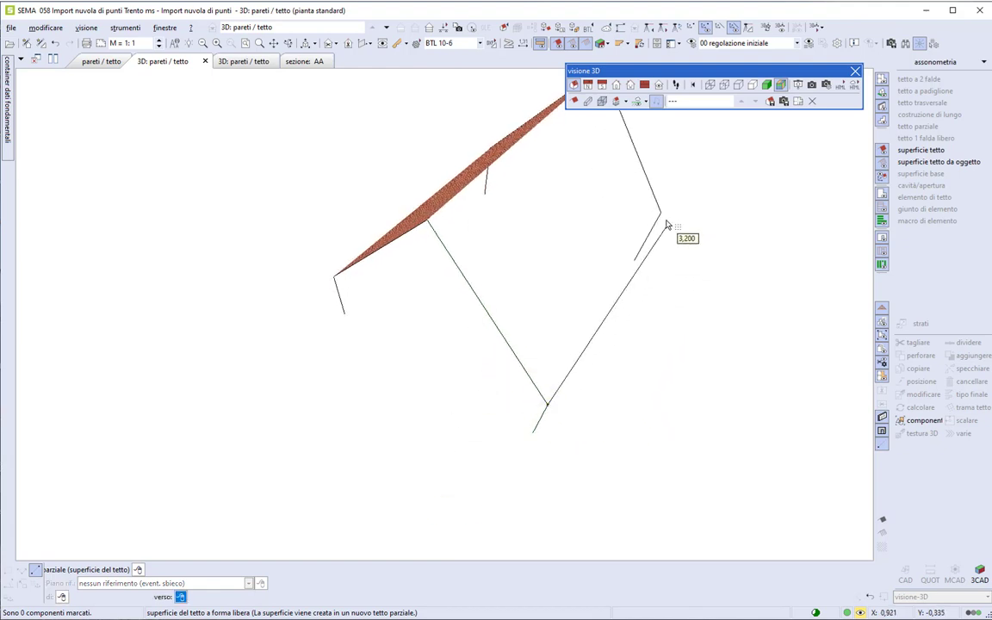
pyautogui.moveTo(653, 166)
pyautogui.mouseDown(button='middle')
pyautogui.moveTo(640, 221)
pyautogui.moveTo(627, 195)
pyautogui.moveTo(554, 254)
pyautogui.mouseUp(button='middle')
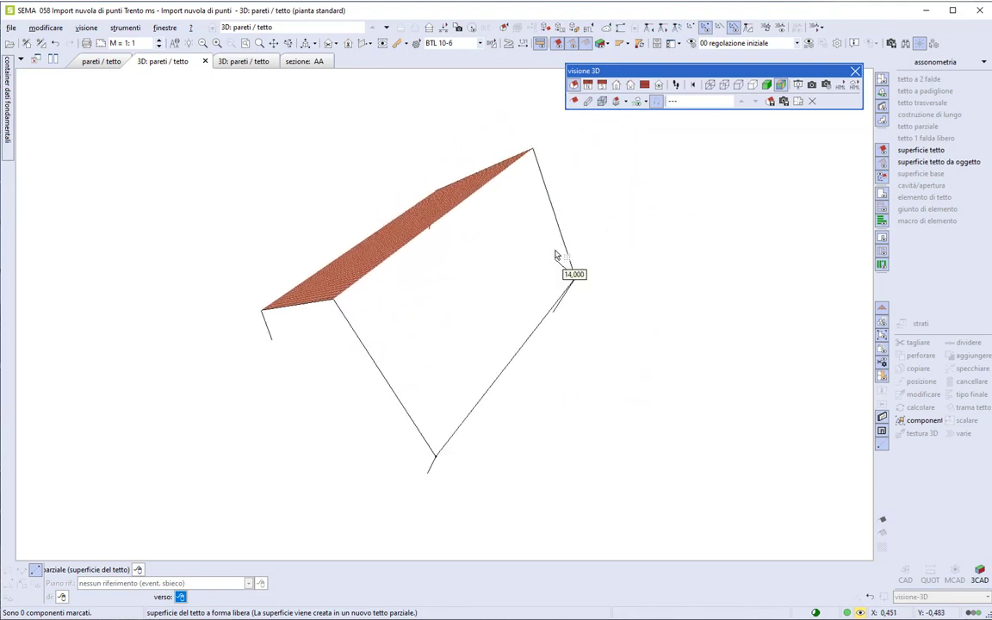
pyautogui.click(534, 151)
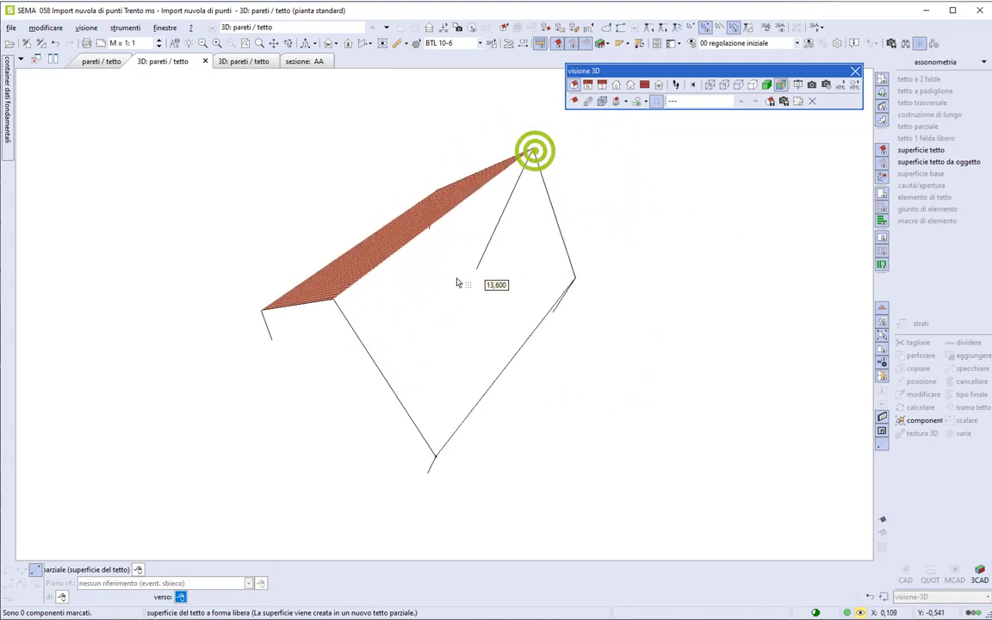
pyautogui.click(338, 299)
pyautogui.click(435, 455)
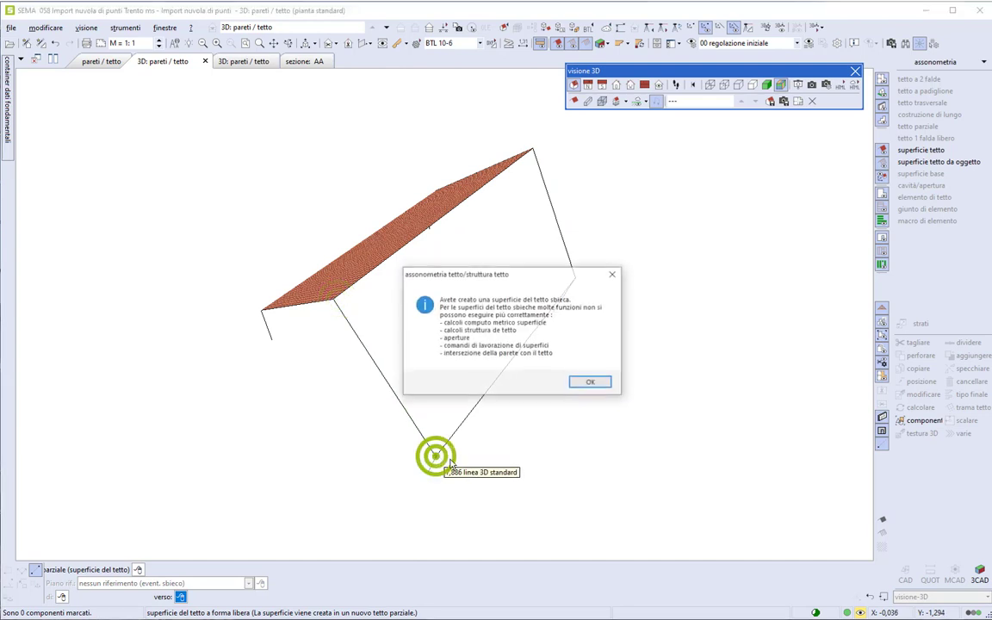
pyautogui.click(591, 383)
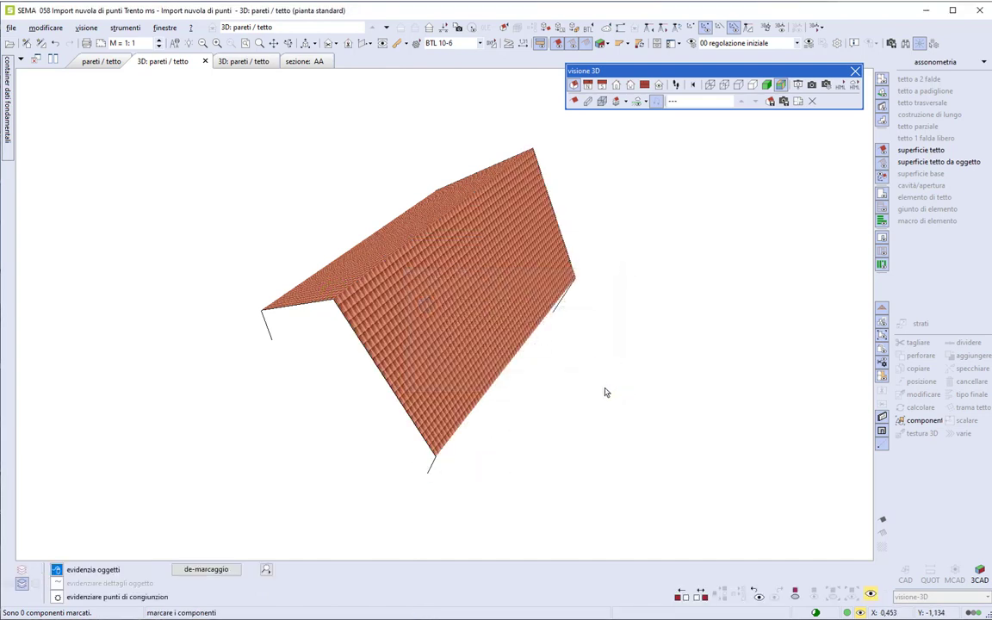
# Show the roof surfaces untextured, check them against the barn point cloud, and return to the pareti / tetto plan.
pyautogui.click(882, 176)
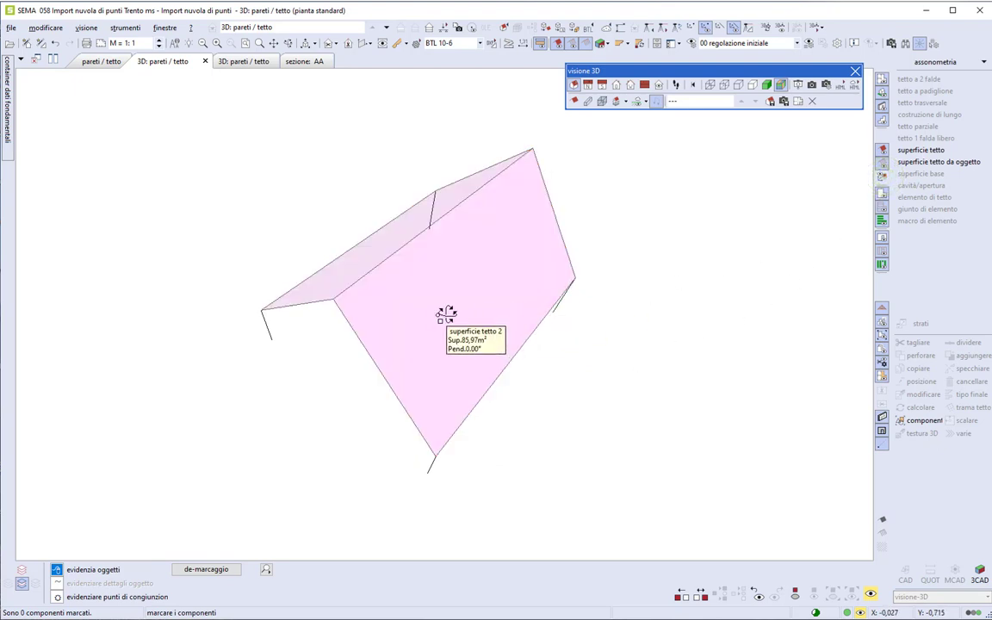
pyautogui.moveTo(443, 317)
pyautogui.mouseDown(button='middle')
pyautogui.moveTo(486, 351)
pyautogui.moveTo(476, 283)
pyautogui.moveTo(515, 281)
pyautogui.moveTo(506, 290)
pyautogui.mouseUp(button='middle')
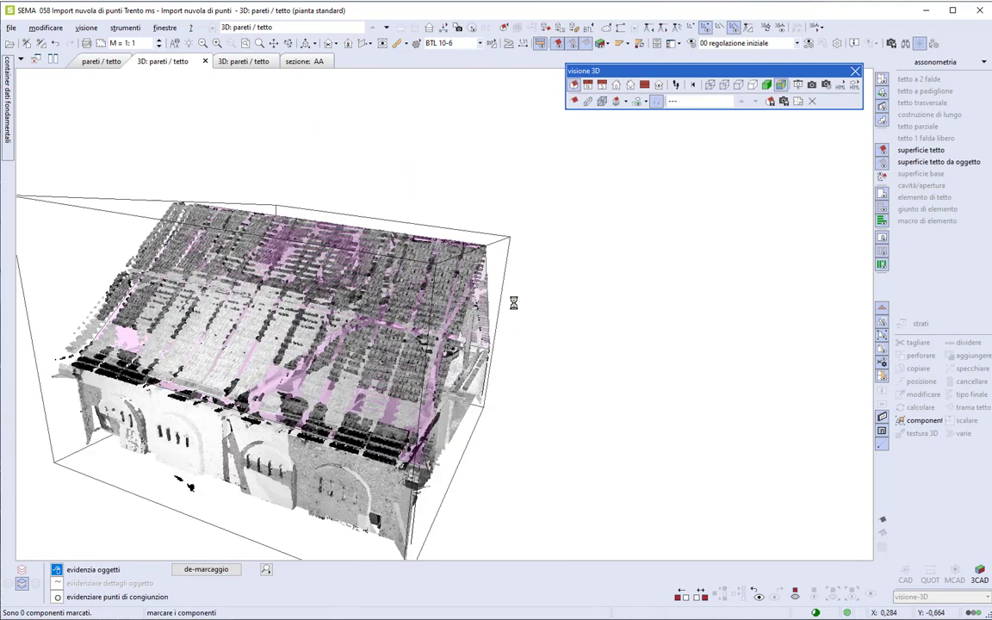
pyautogui.moveTo(560, 313)
pyautogui.mouseDown(button='middle')
pyautogui.moveTo(210, 470)
pyautogui.moveTo(268, 305)
pyautogui.moveTo(194, 299)
pyautogui.moveTo(172, 326)
pyautogui.moveTo(173, 358)
pyautogui.moveTo(252, 379)
pyautogui.moveTo(467, 390)
pyautogui.moveTo(310, 379)
pyautogui.moveTo(259, 362)
pyautogui.mouseUp(button='middle')
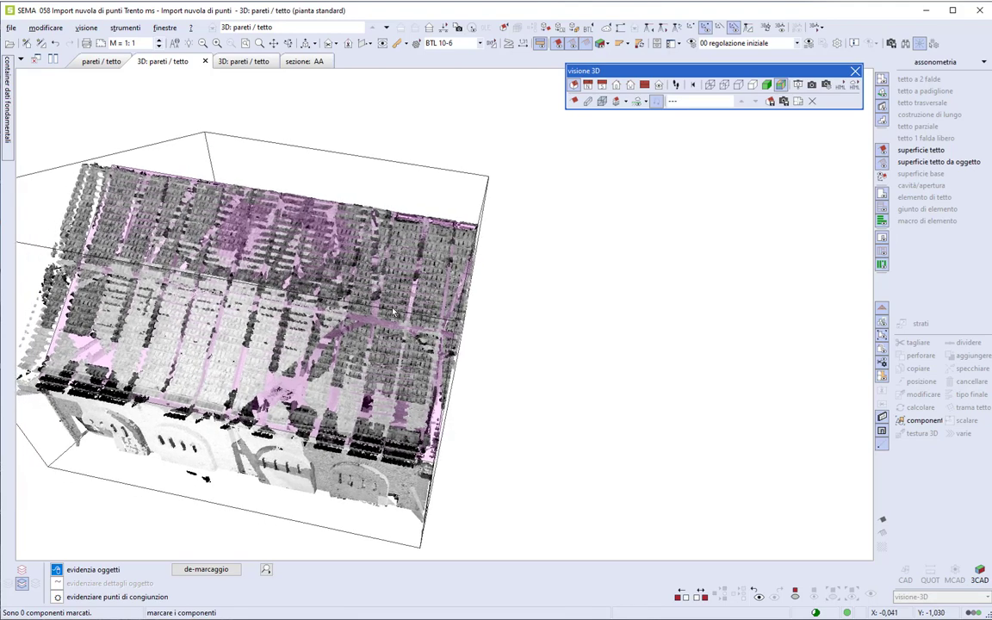
pyautogui.click(102, 61)
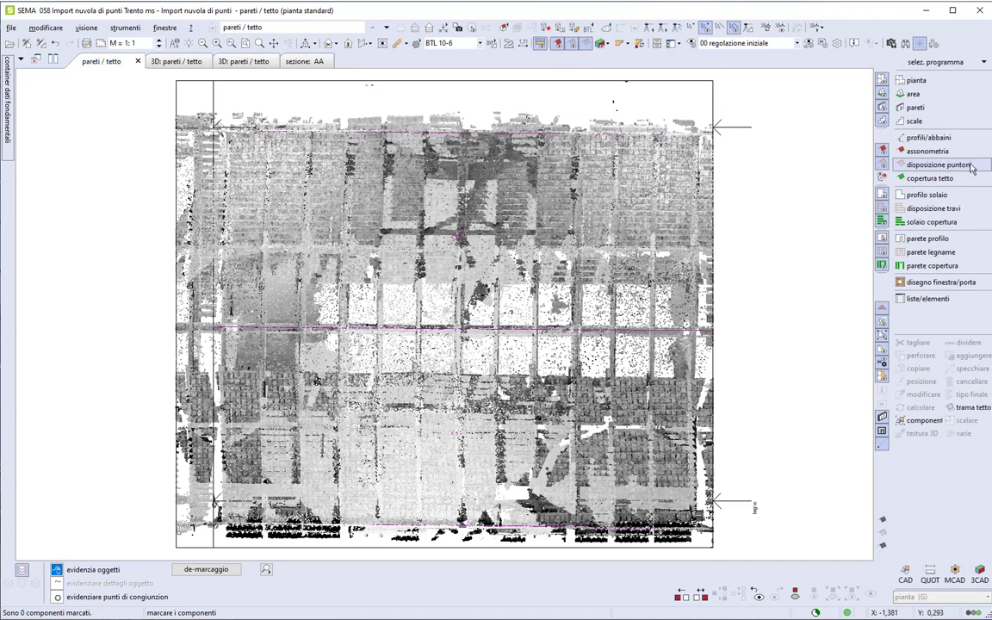
# Start placing single rafters (posizionare puntone) on roof surface 1.
pyautogui.click(970, 166)
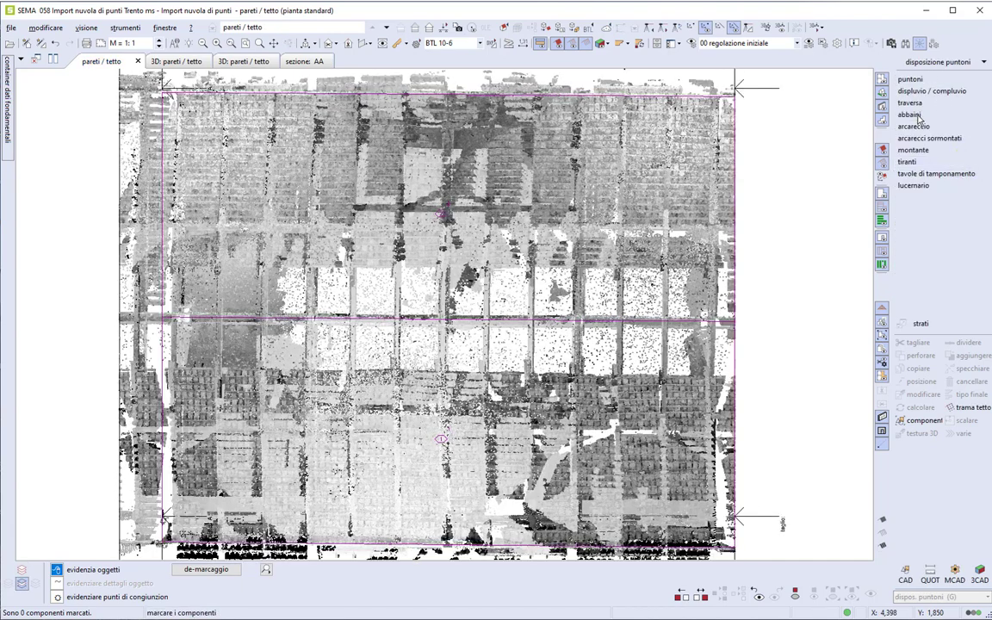
pyautogui.click(960, 82)
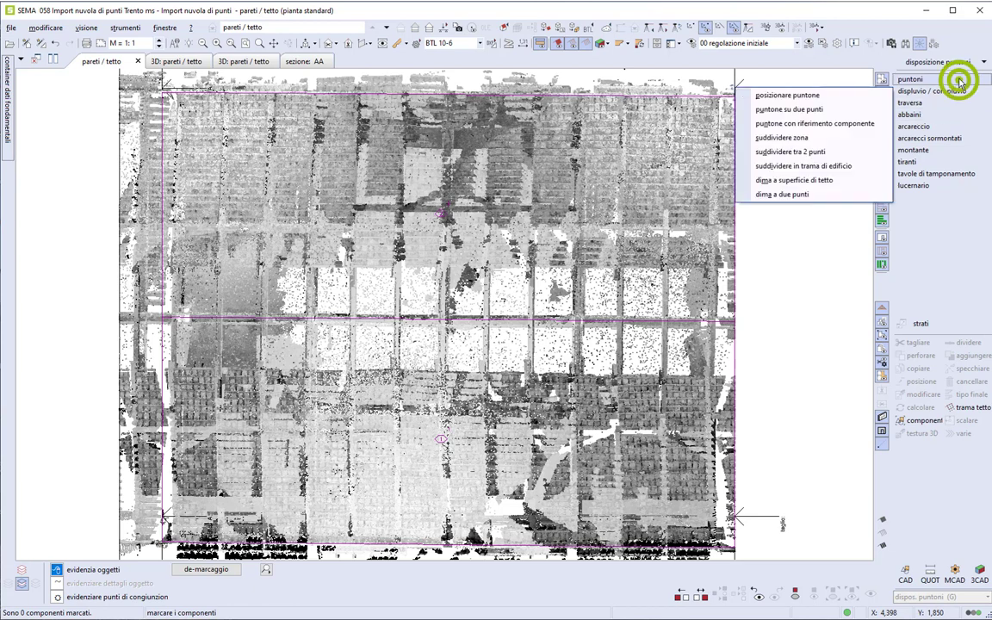
pyautogui.click(852, 96)
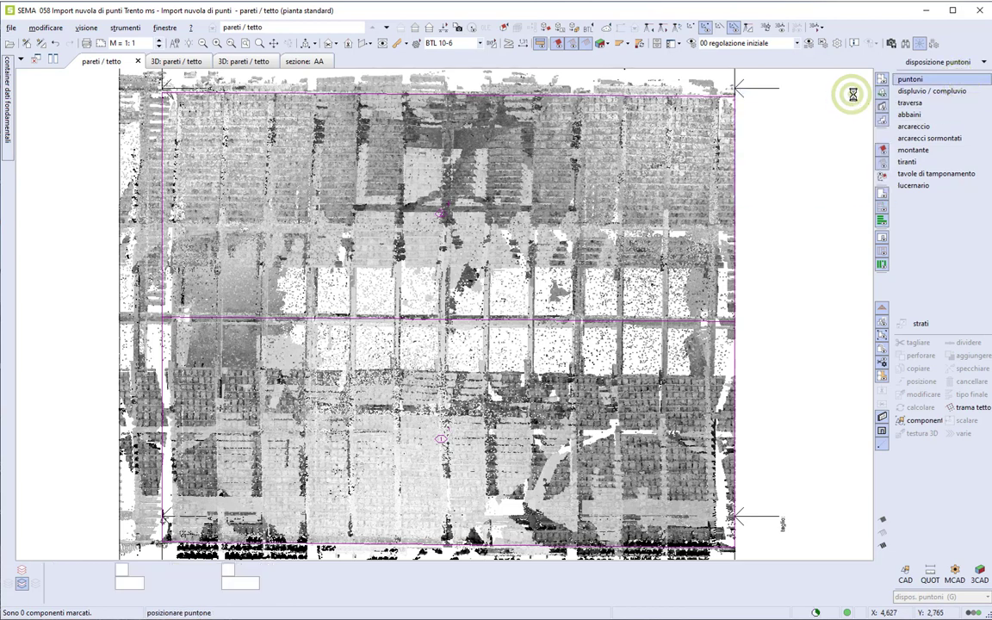
pyautogui.click(676, 351)
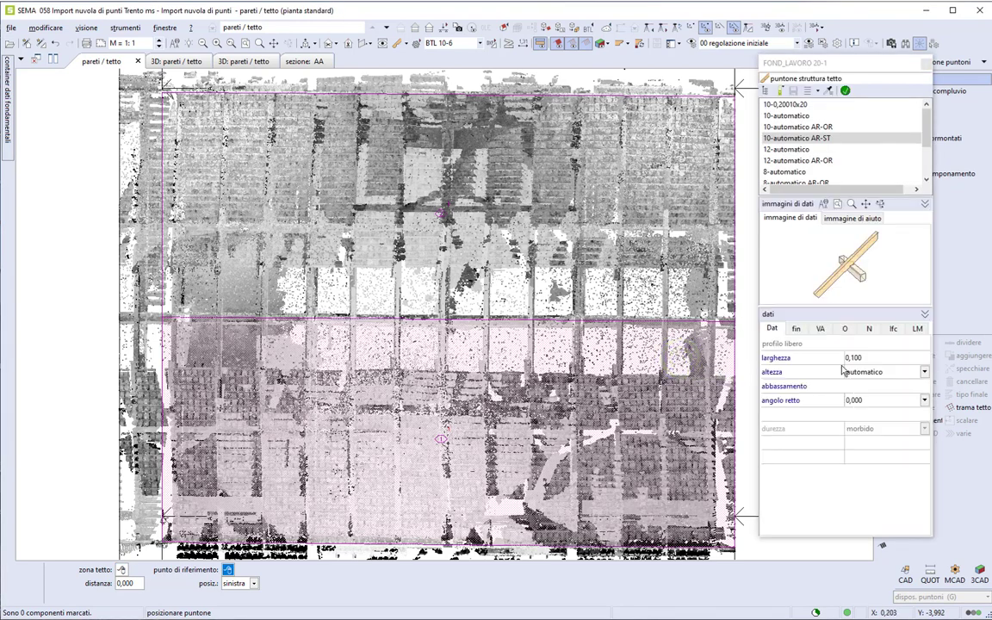
# Confirm the 12-14 AR-ST rafter section data, clearing the automatic height value.
pyautogui.doubleClick(862, 356)
pyautogui.write('0,120')
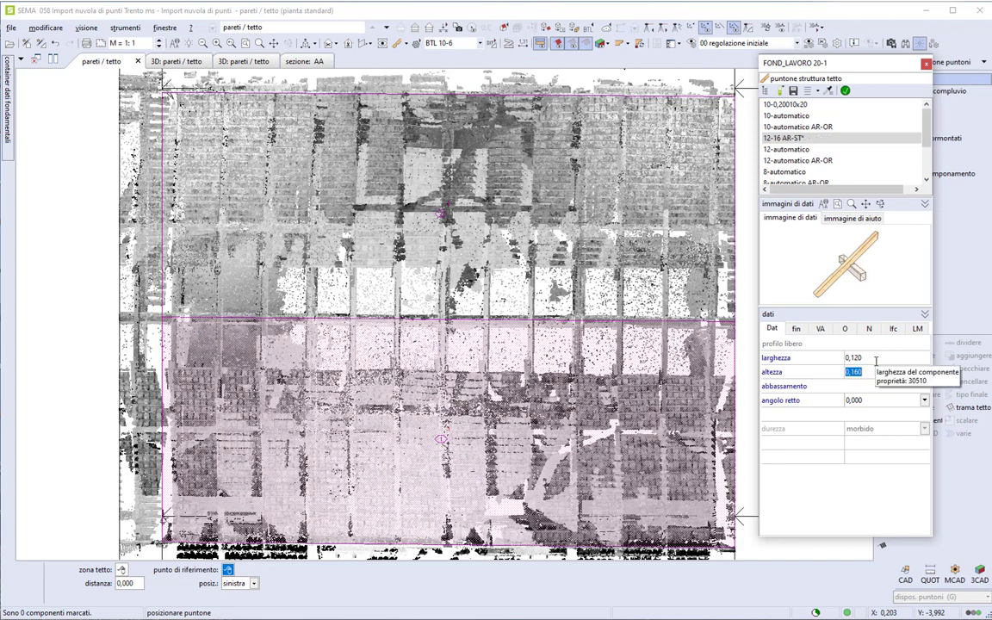
pyautogui.press('BackSpace')
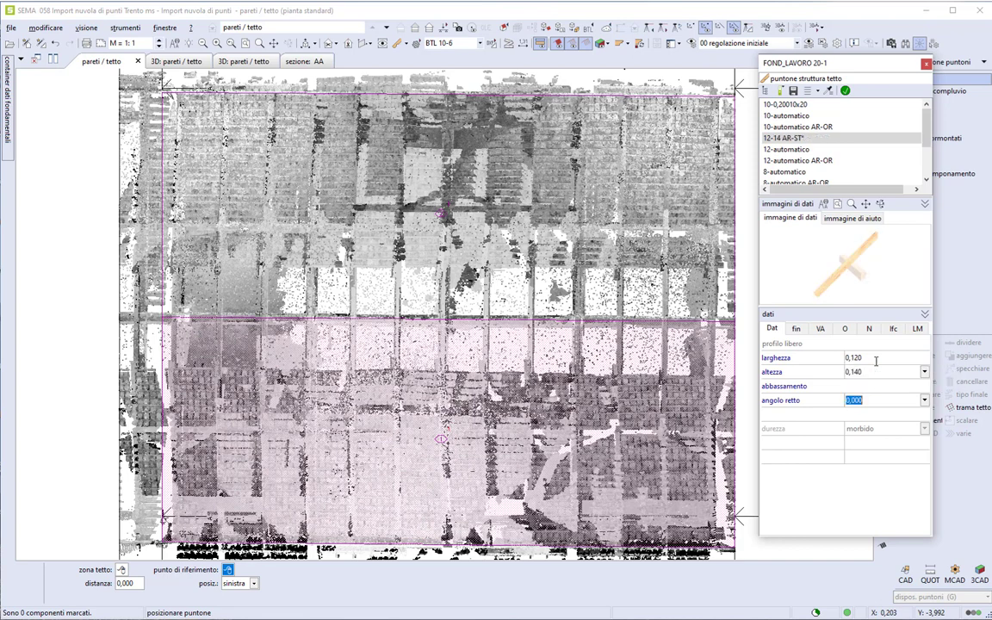
pyautogui.click(845, 90)
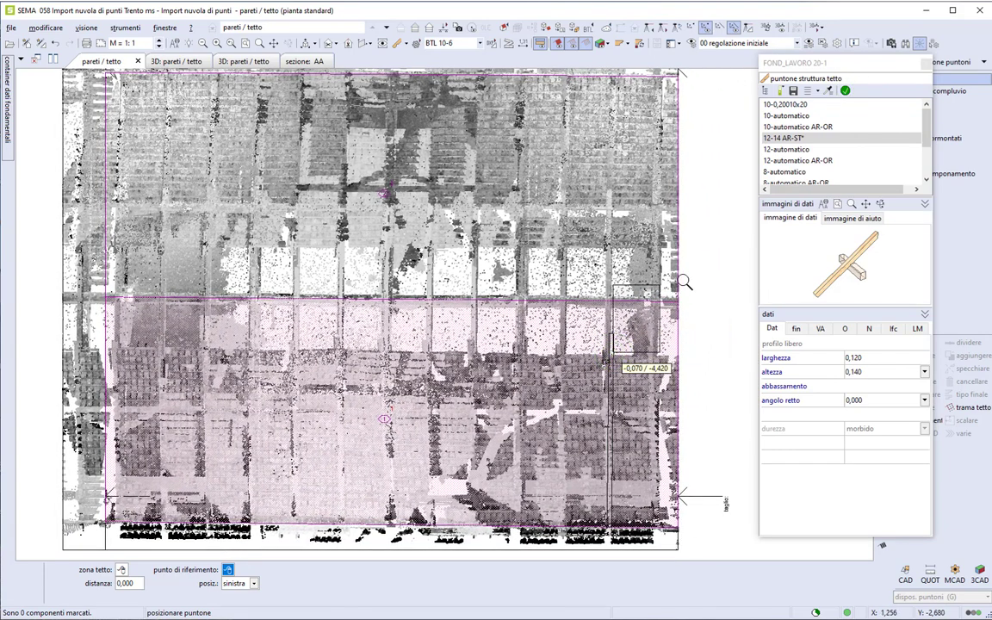
# Place the first 12×14 rafter over the timber column, referenced to the roof edge at distance 0,000.
pyautogui.scroll(2, 671, 292)
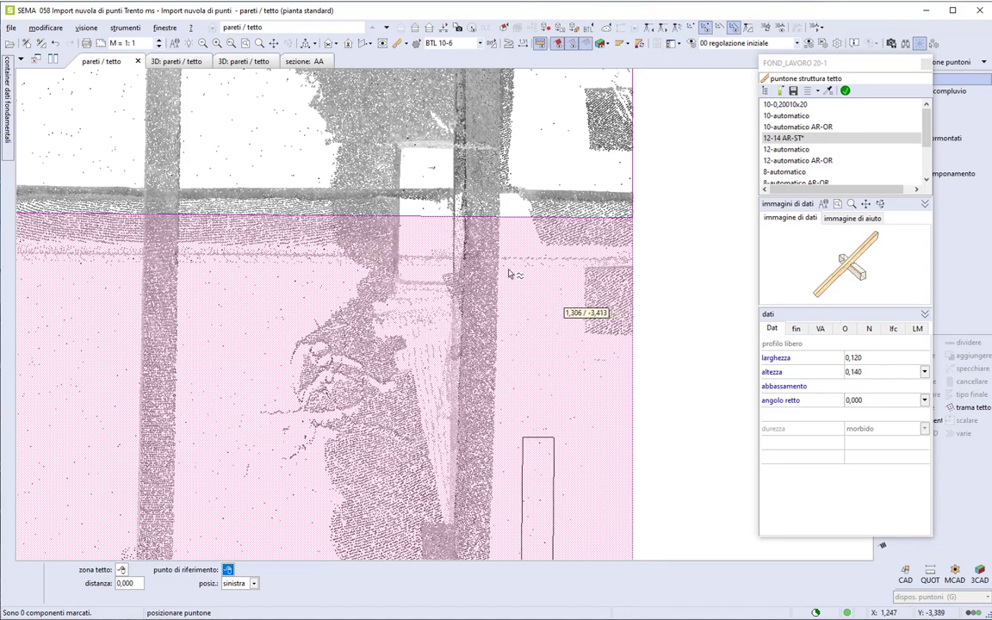
pyautogui.scroll(2, 499, 230)
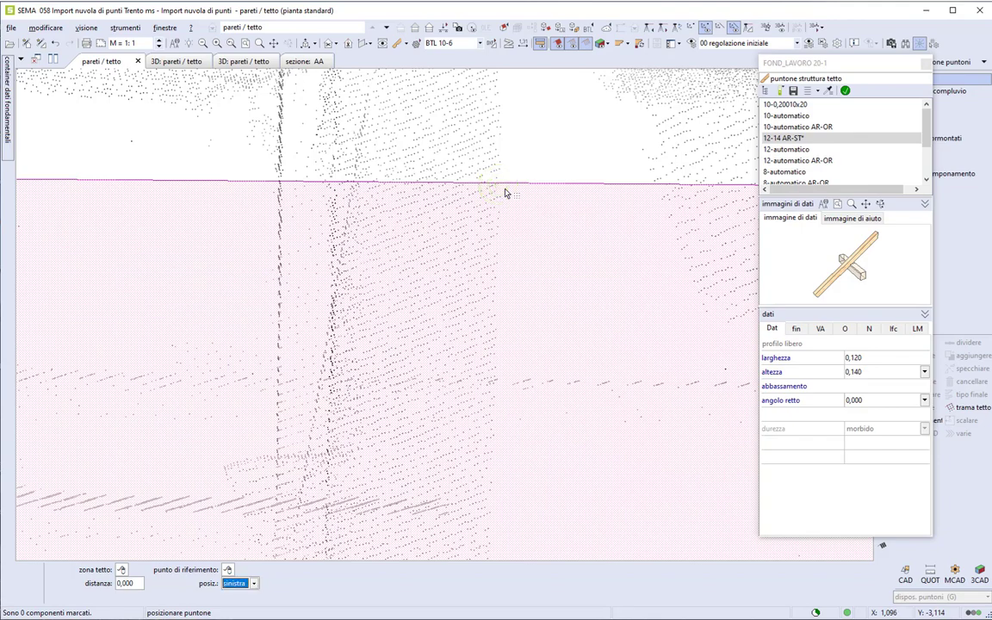
pyautogui.scroll(-2, 445, 228)
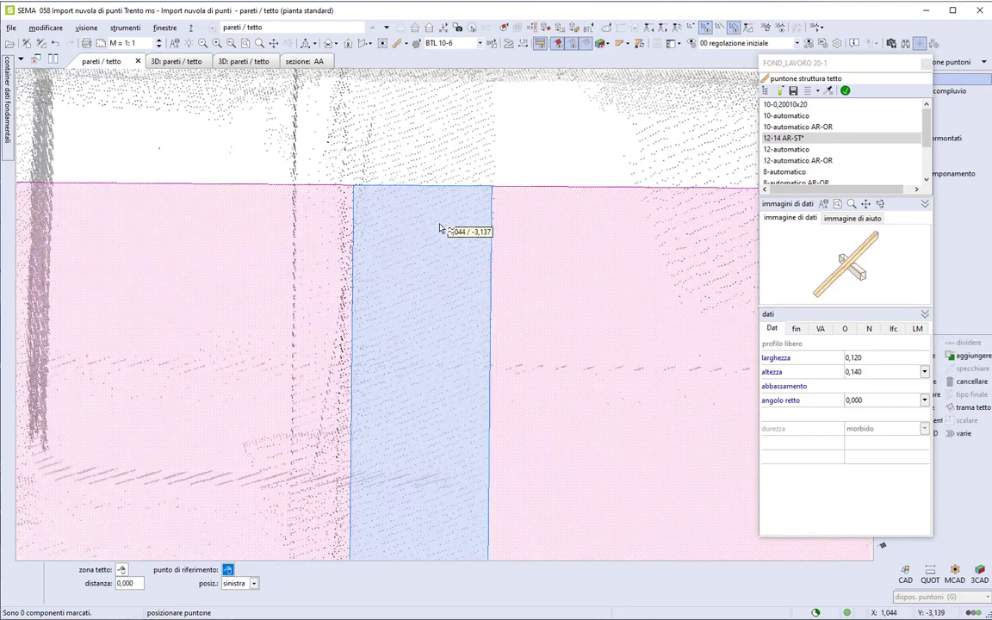
pyautogui.scroll(2, 440, 228)
pyautogui.moveTo(338, 237); pyautogui.dragTo(528, 258, button='middle')
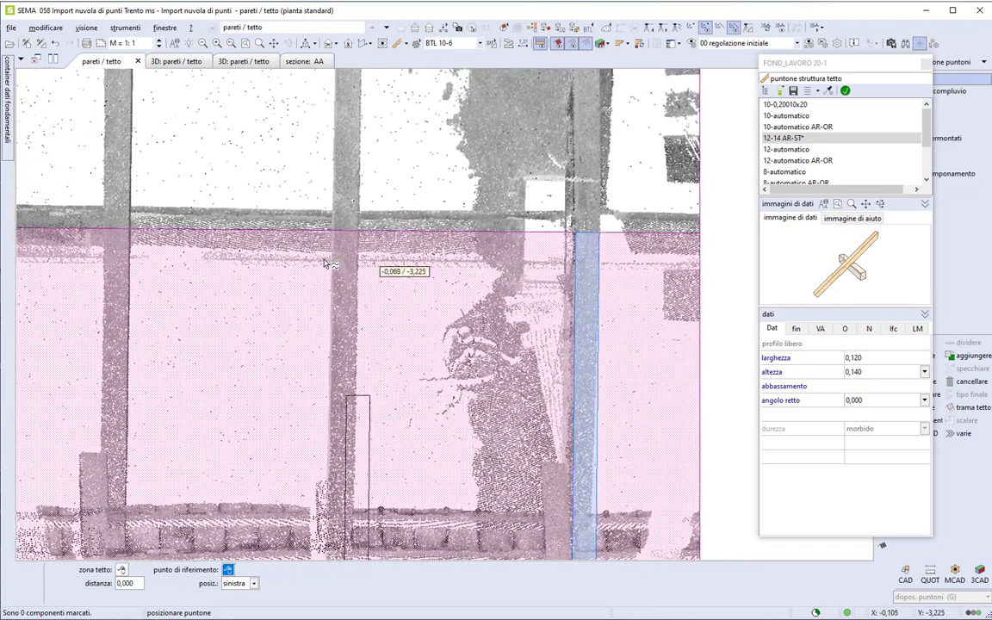
pyautogui.moveTo(323, 258); pyautogui.dragTo(374, 223, button='right')
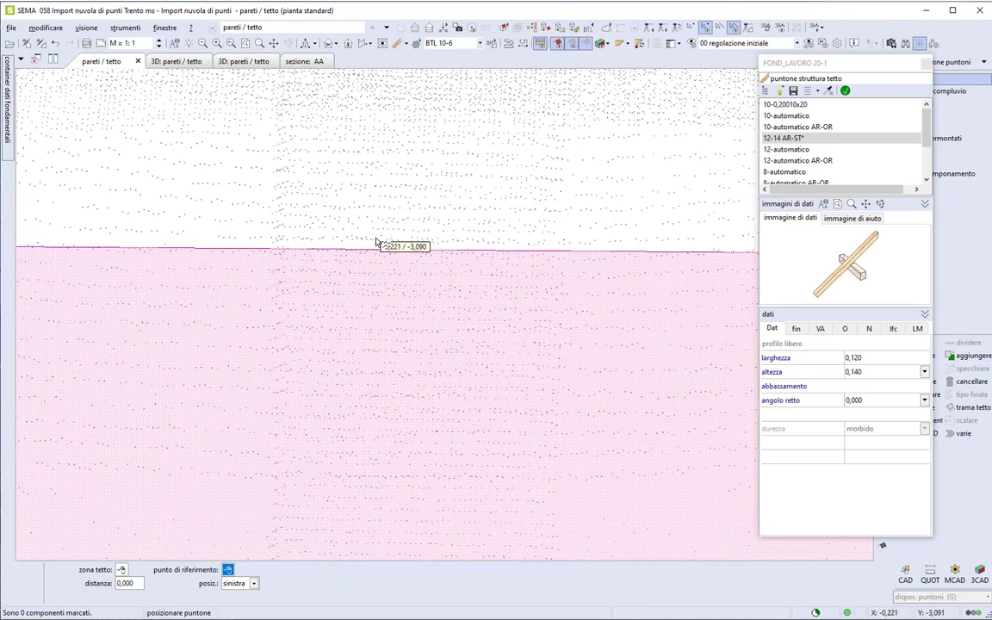
pyautogui.click(564, 264)
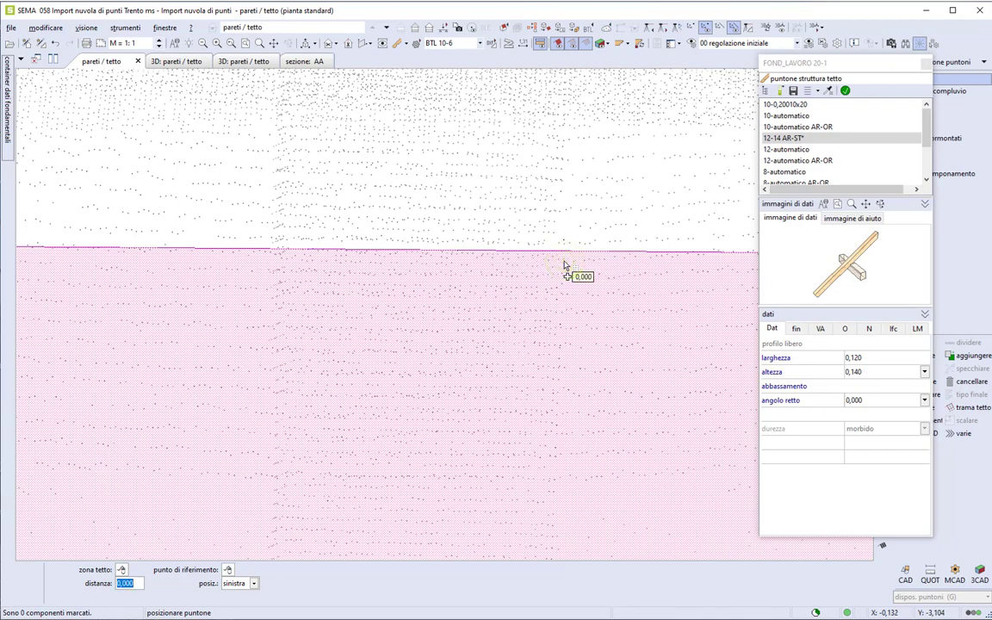
pyautogui.click(565, 264)
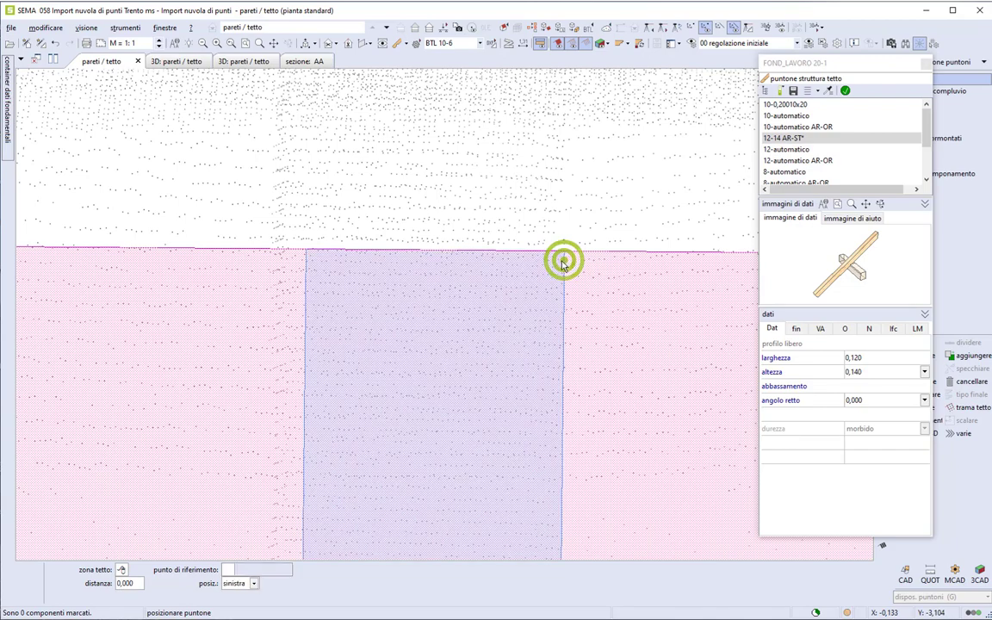
pyautogui.scroll(-3, 555, 302)
pyautogui.scroll(-1, 552, 310)
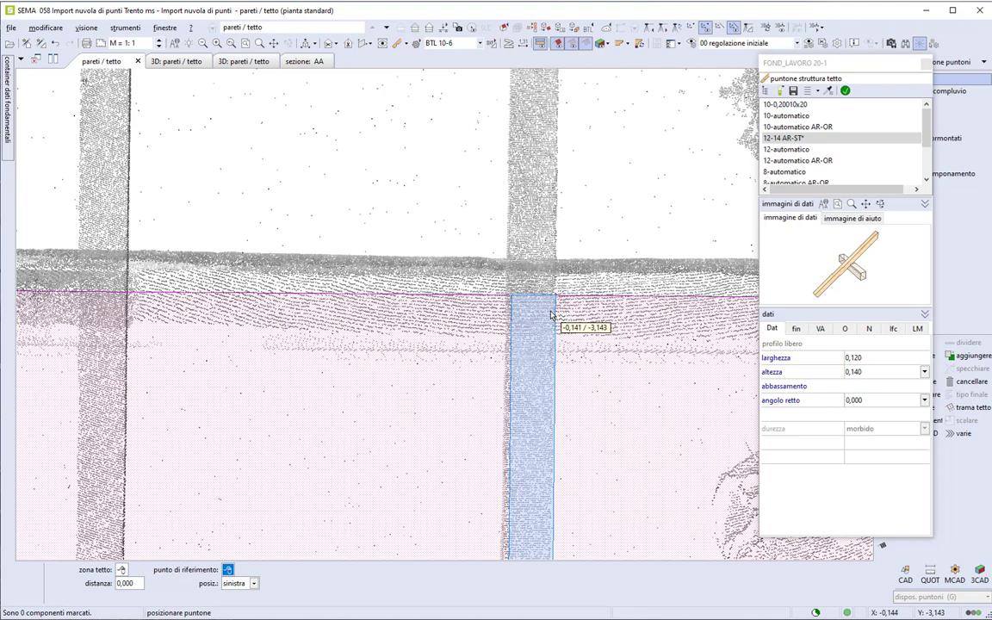
pyautogui.click(555, 379)
# Reposition the first rafter by -0,010 with central position so it is centred over the column.
pyautogui.click(556, 387)
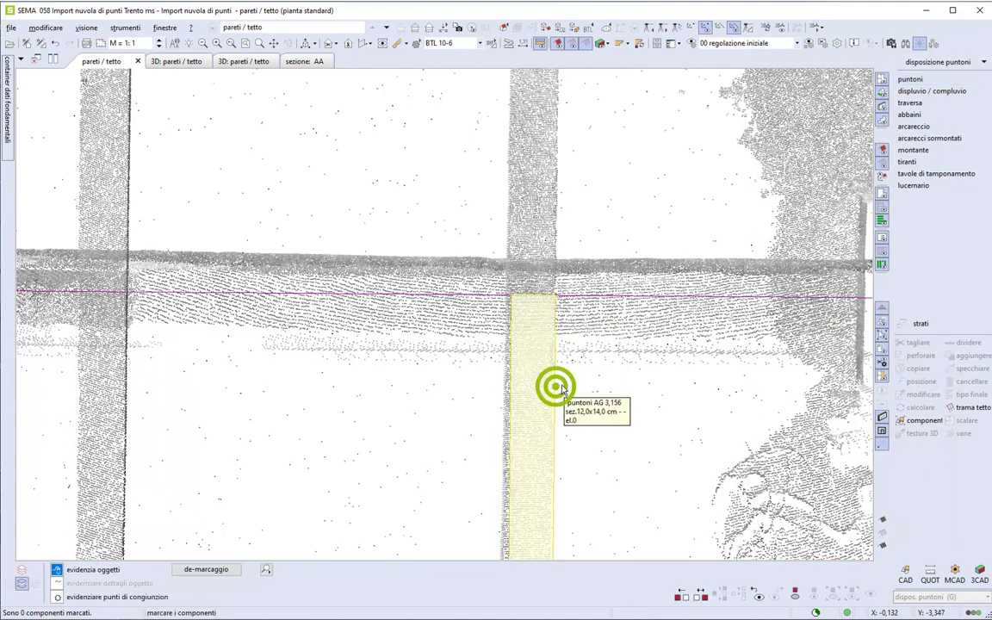
pyautogui.click(920, 380)
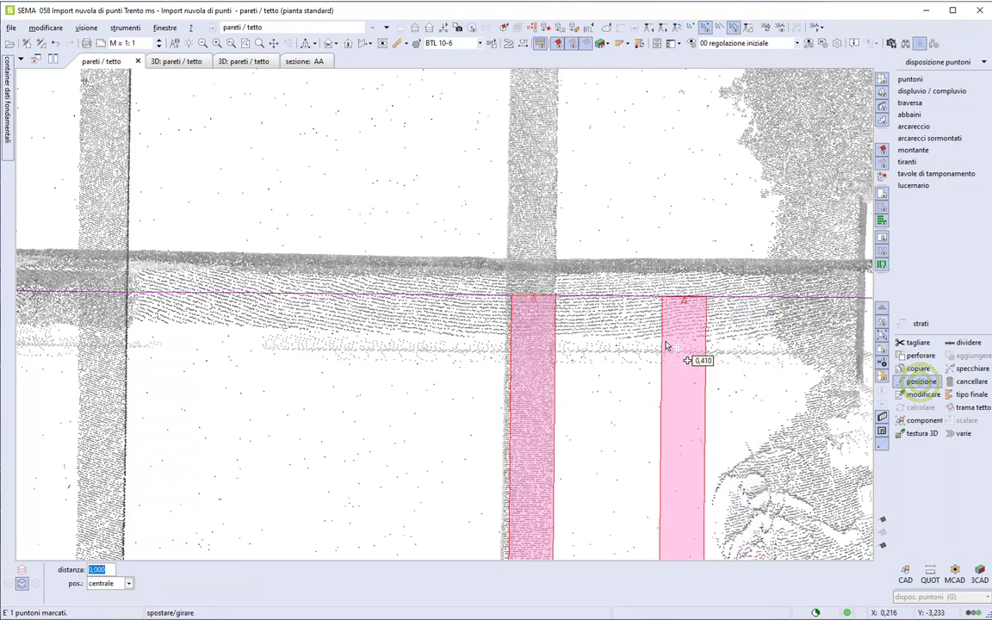
pyautogui.scroll(1, 538, 315)
pyautogui.scroll(1, 534, 310)
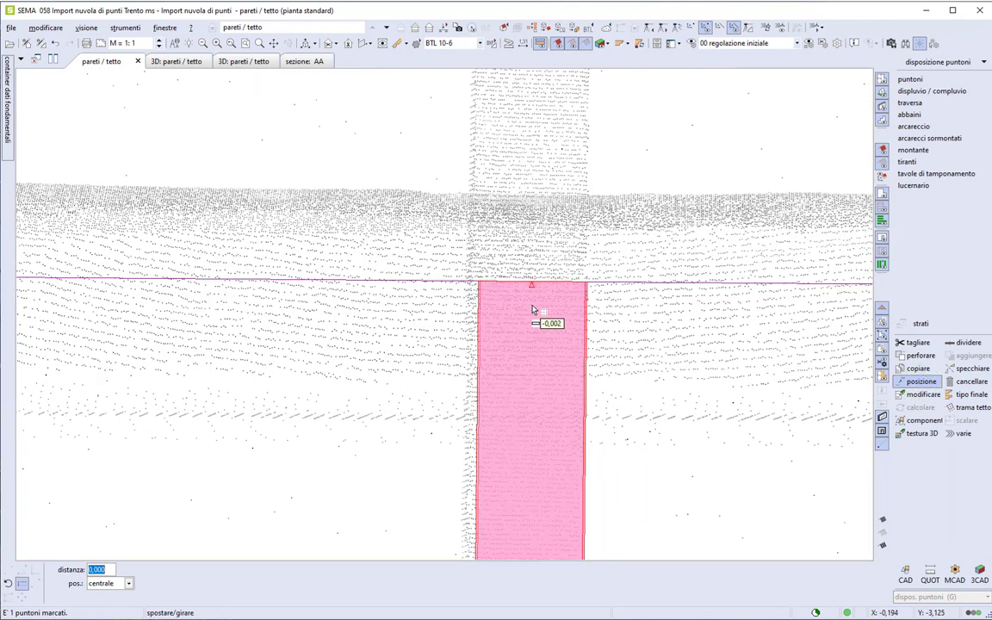
pyautogui.scroll(1, 531, 308)
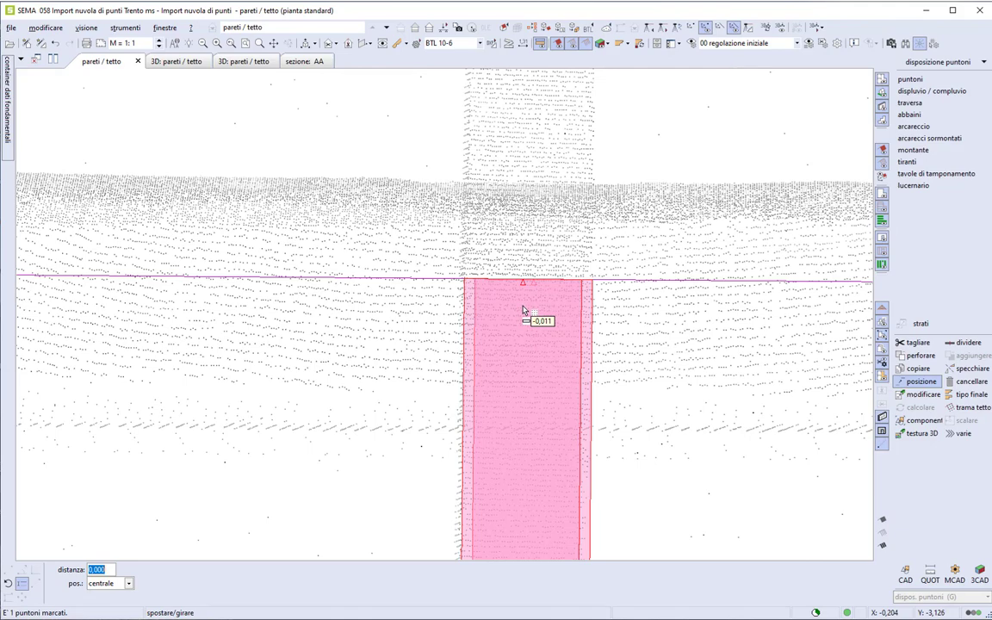
pyautogui.click(524, 309)
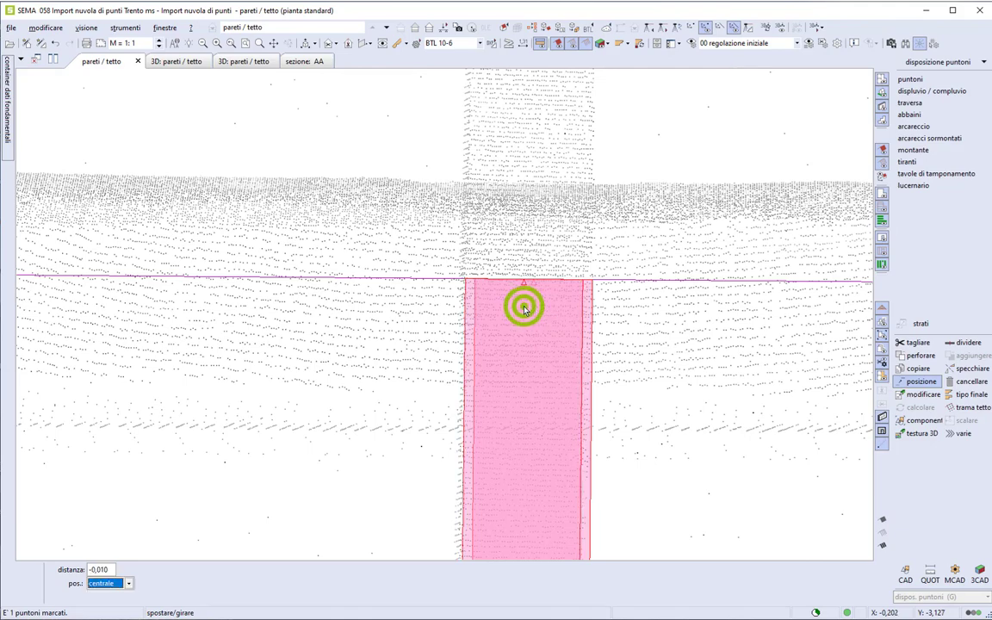
pyautogui.scroll(-3, 524, 317)
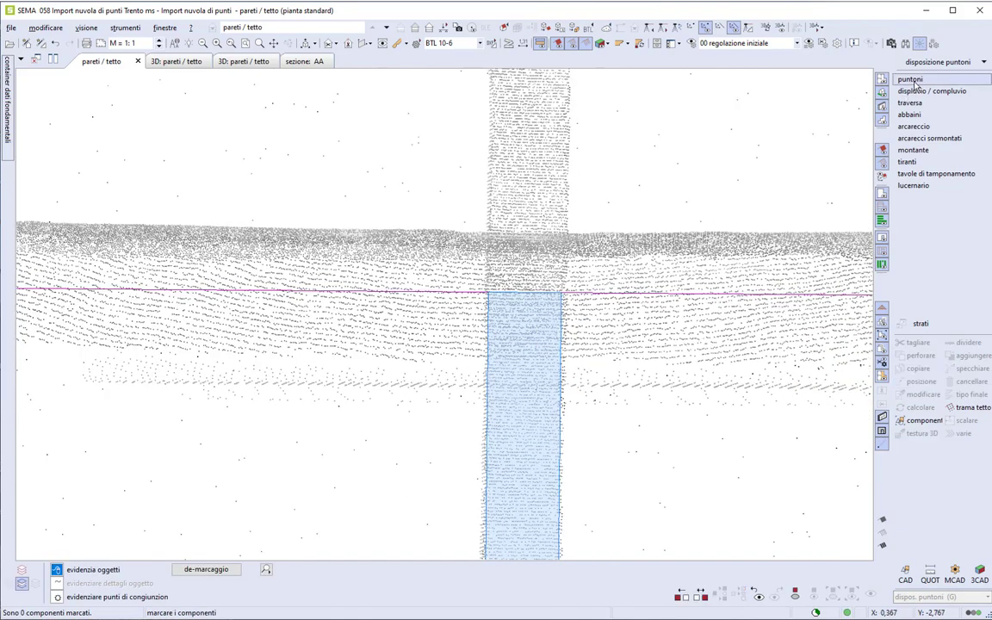
# Place the next 12×14 rafter at a further column, referenced from the roof edge.
pyautogui.click(915, 84)
pyautogui.click(880, 101)
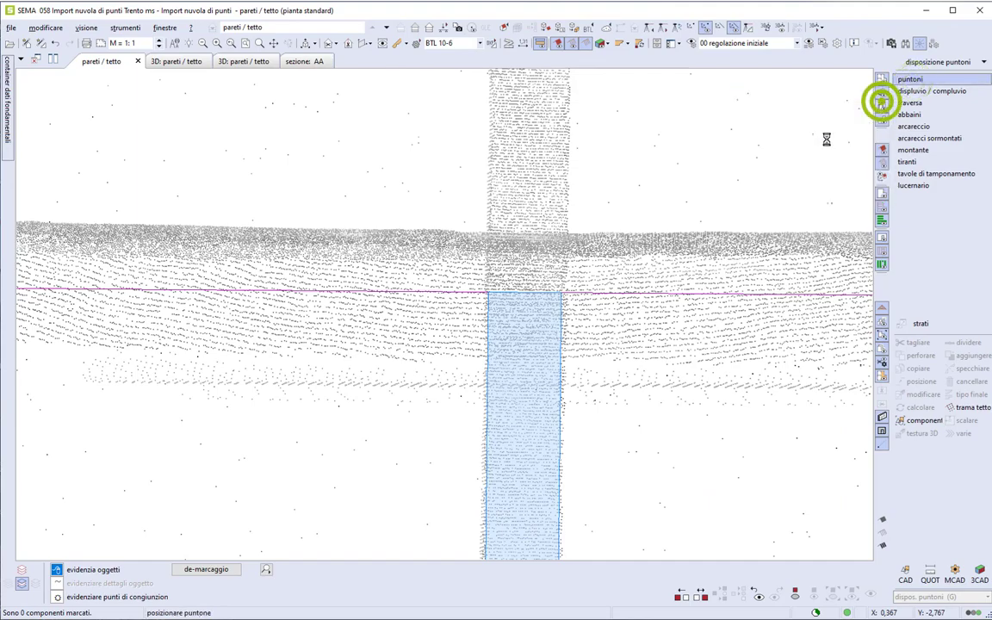
pyautogui.click(433, 439)
pyautogui.scroll(-1, 441, 443)
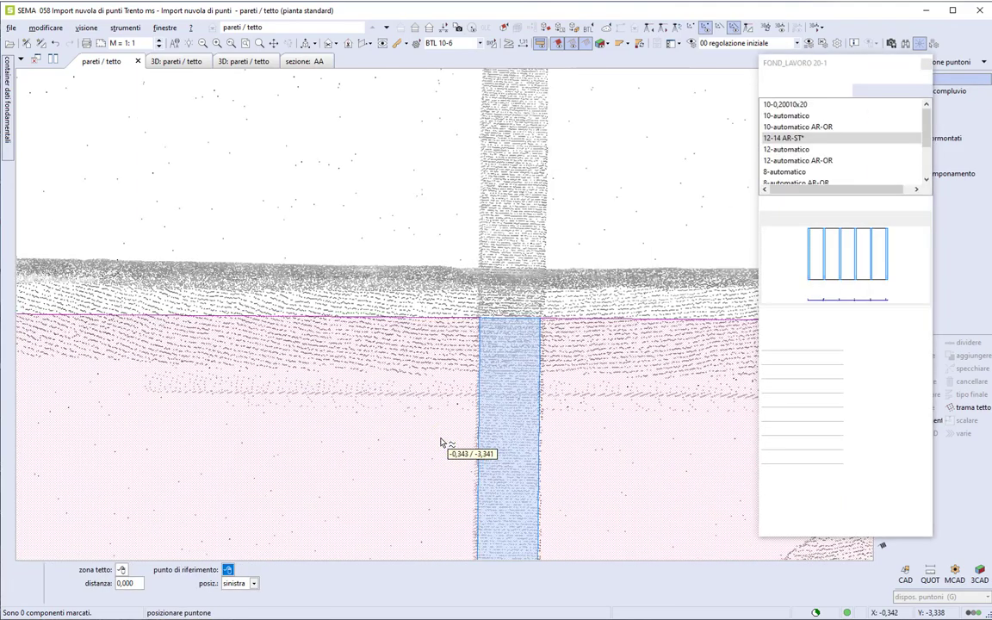
pyautogui.scroll(-1, 440, 443)
pyautogui.moveTo(458, 416); pyautogui.dragTo(627, 349, button='middle')
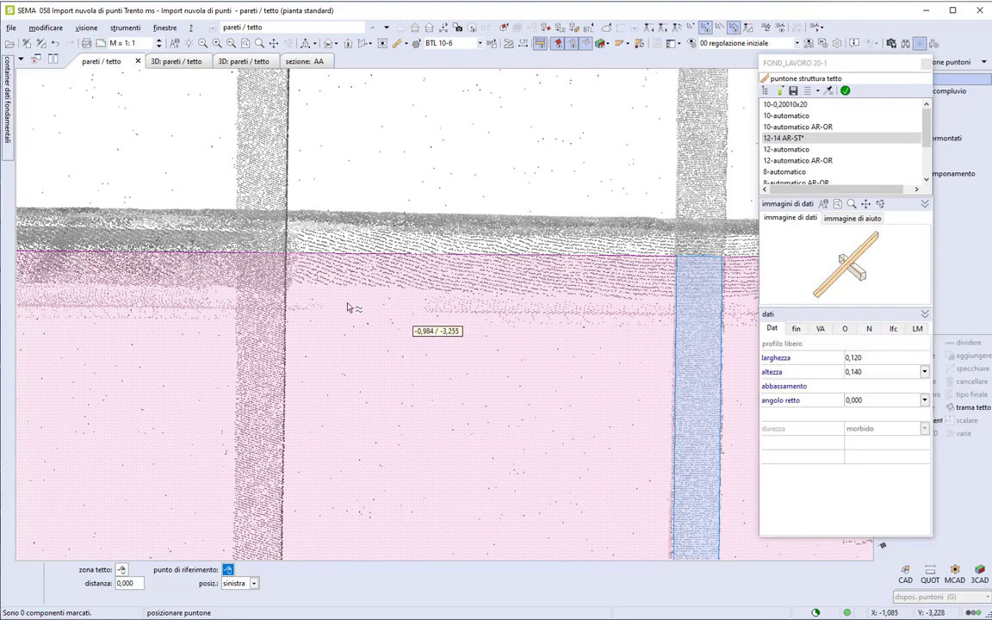
pyautogui.scroll(2, 279, 265)
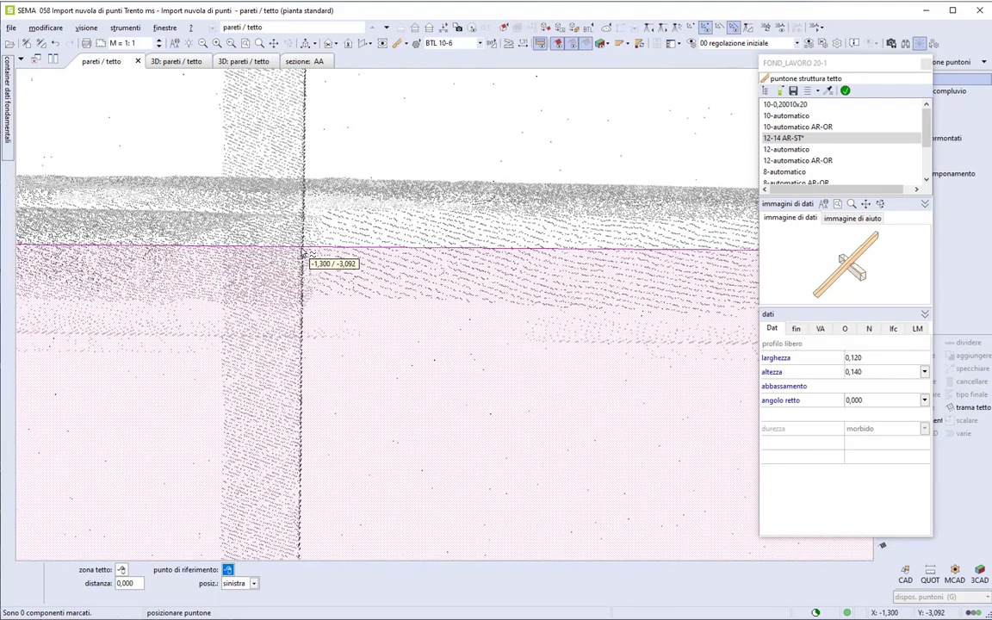
pyautogui.click(302, 252)
pyautogui.scroll(-2, 258, 340)
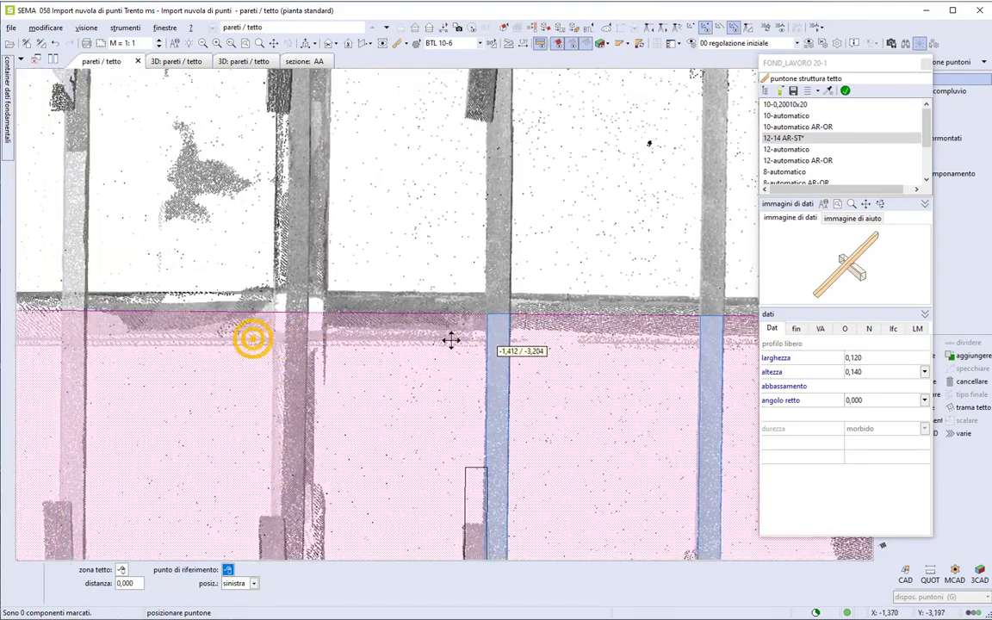
pyautogui.scroll(3, 284, 332)
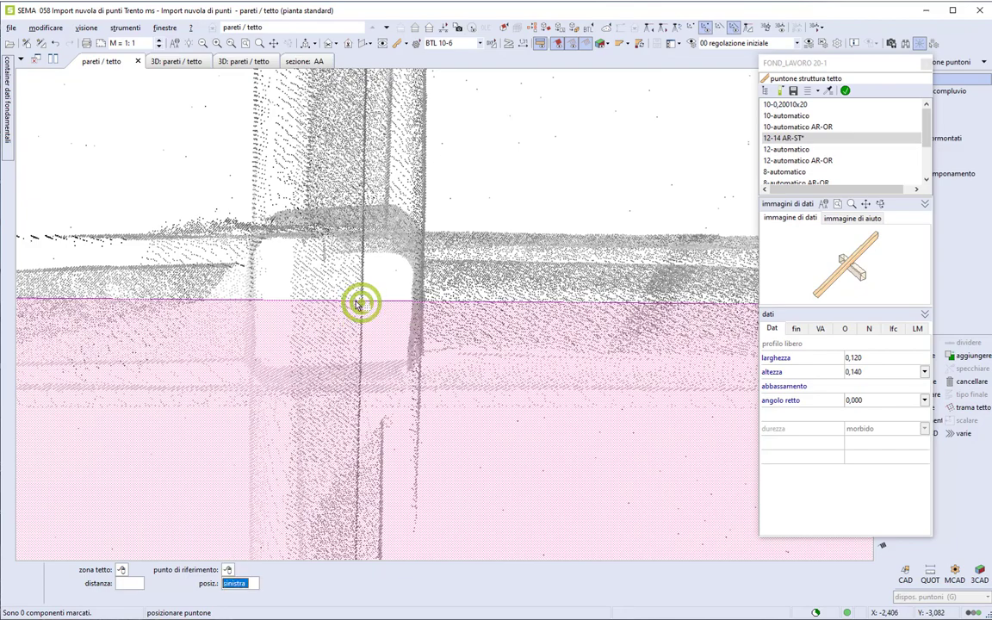
pyautogui.click(359, 303)
# Place the remaining rafters over the left columns along the roof surface, then end rafter placement.
pyautogui.scroll(-2, 327, 308)
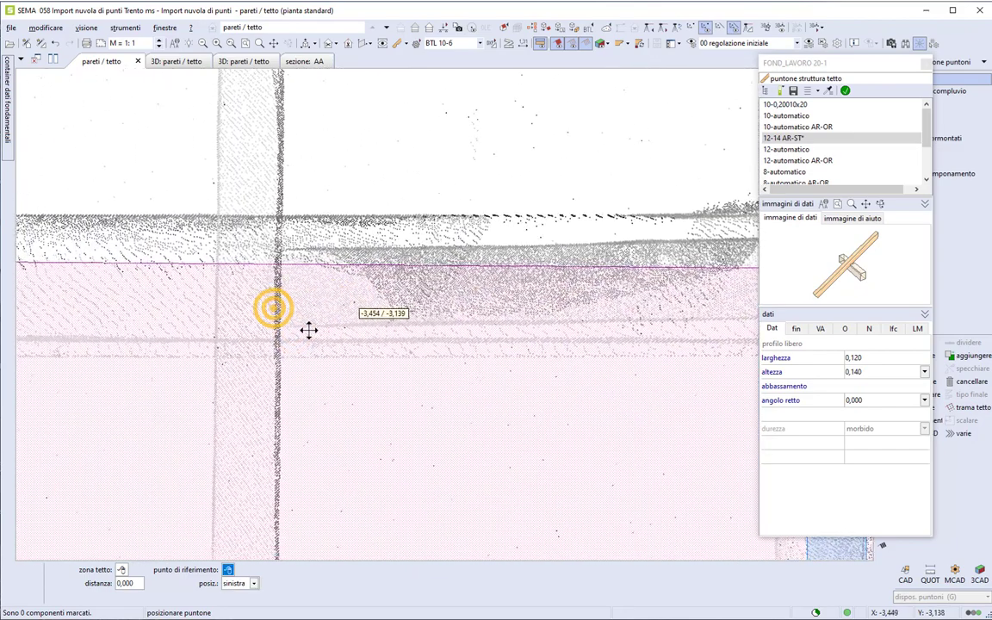
pyautogui.scroll(1, 241, 287)
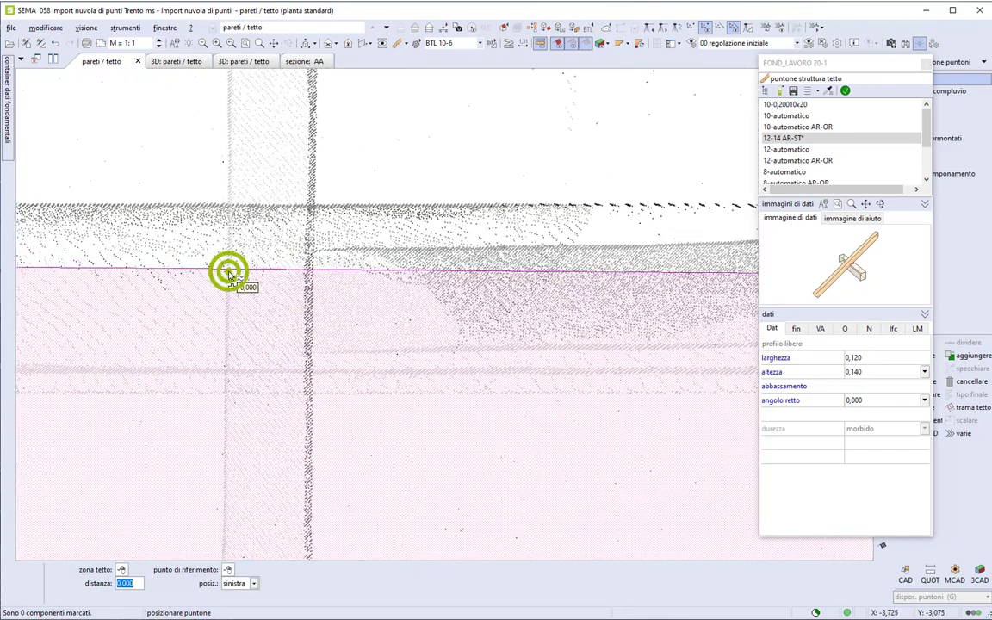
pyautogui.scroll(-2, 249, 310)
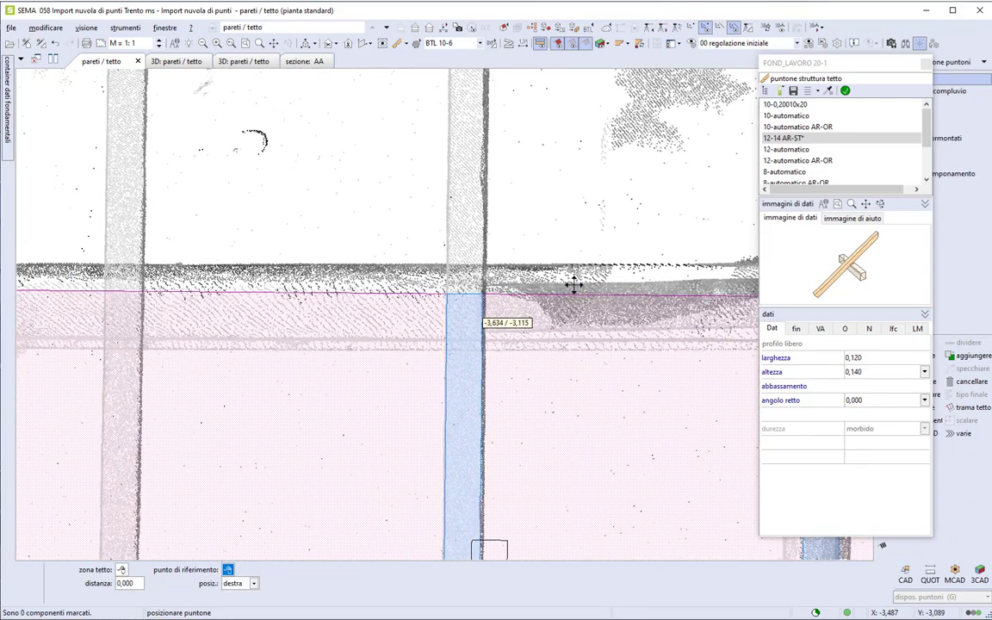
pyautogui.scroll(3, 220, 251)
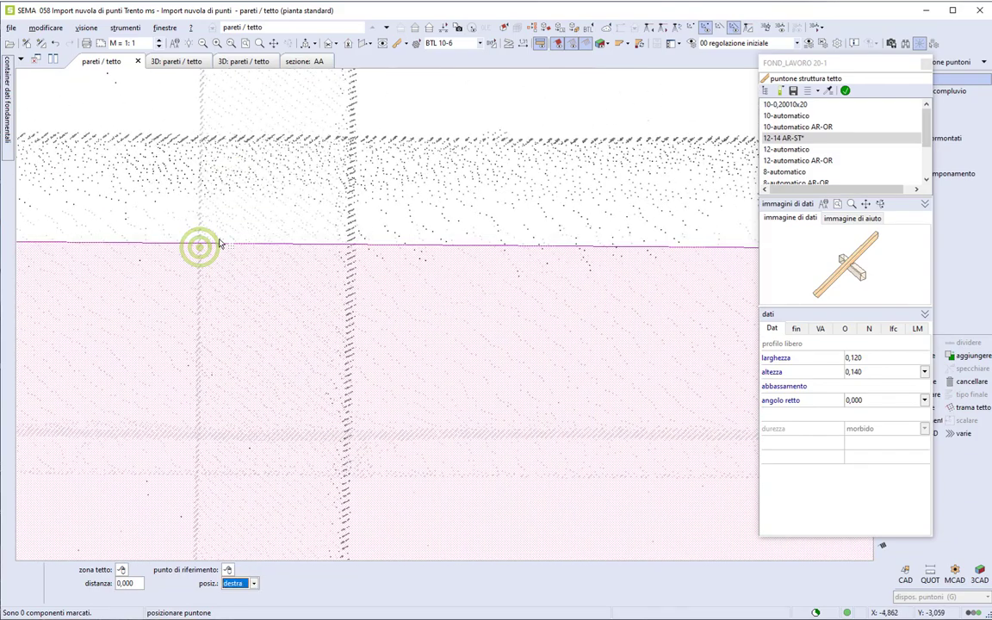
pyautogui.scroll(2, 240, 283)
pyautogui.scroll(-2, 421, 299)
pyautogui.scroll(2, 353, 287)
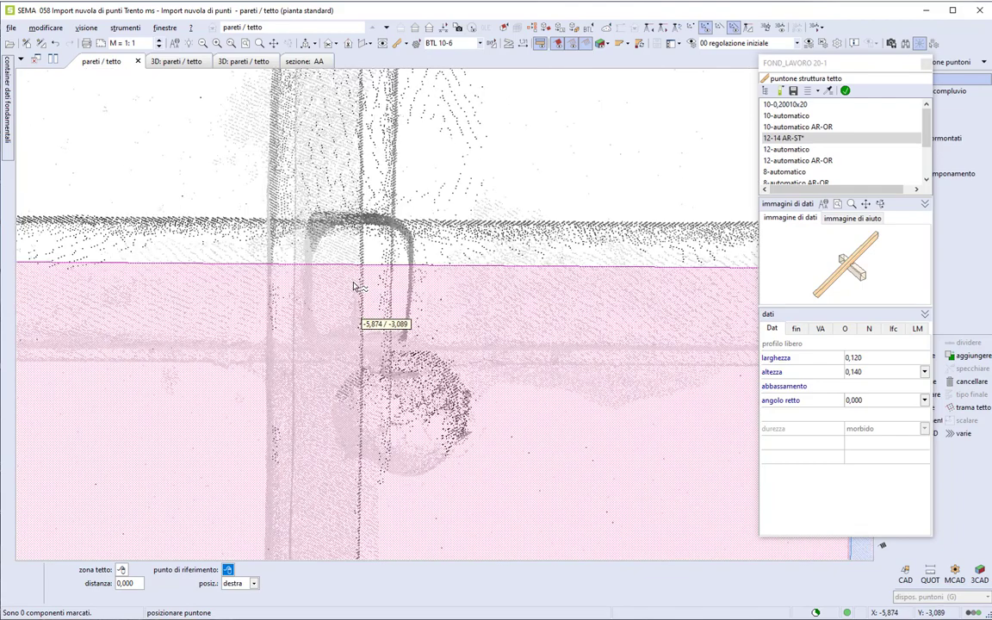
pyautogui.click(297, 272)
pyautogui.scroll(-2, 299, 265)
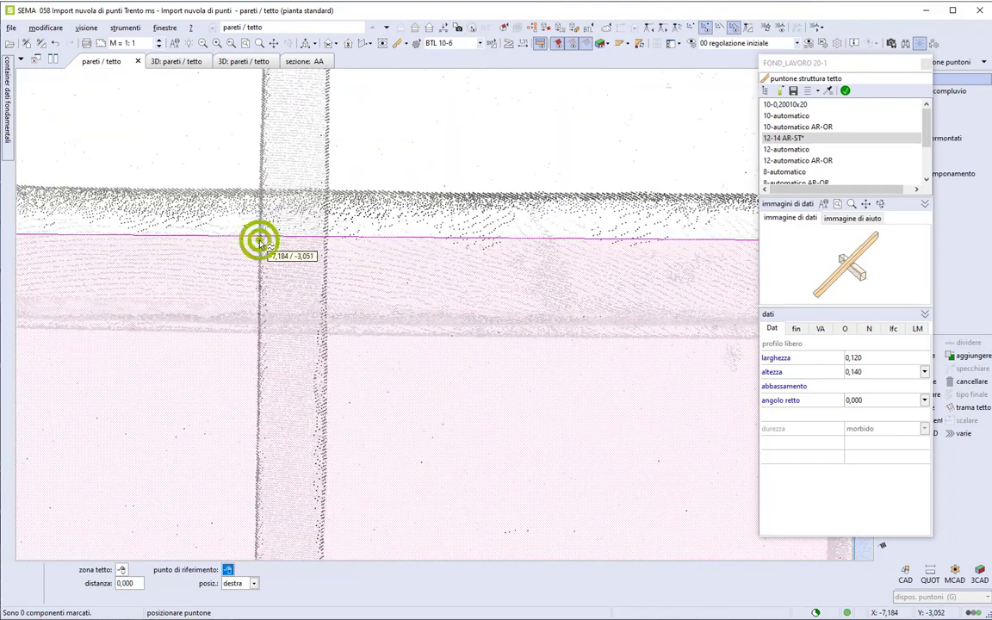
pyautogui.scroll(-1, 267, 295)
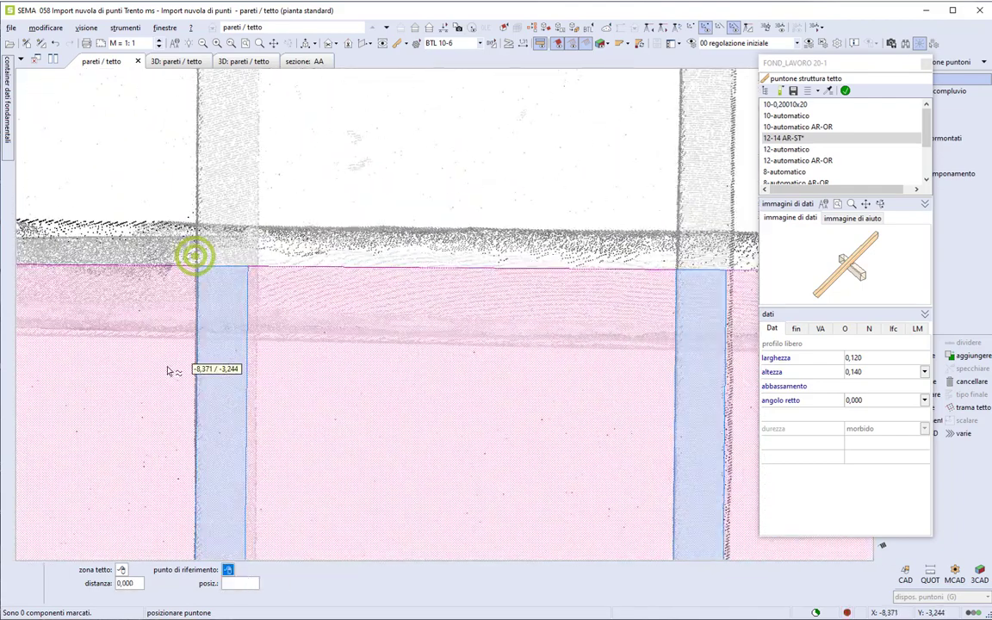
pyautogui.scroll(2, 287, 318)
pyautogui.scroll(-1, 288, 323)
pyautogui.click(268, 289)
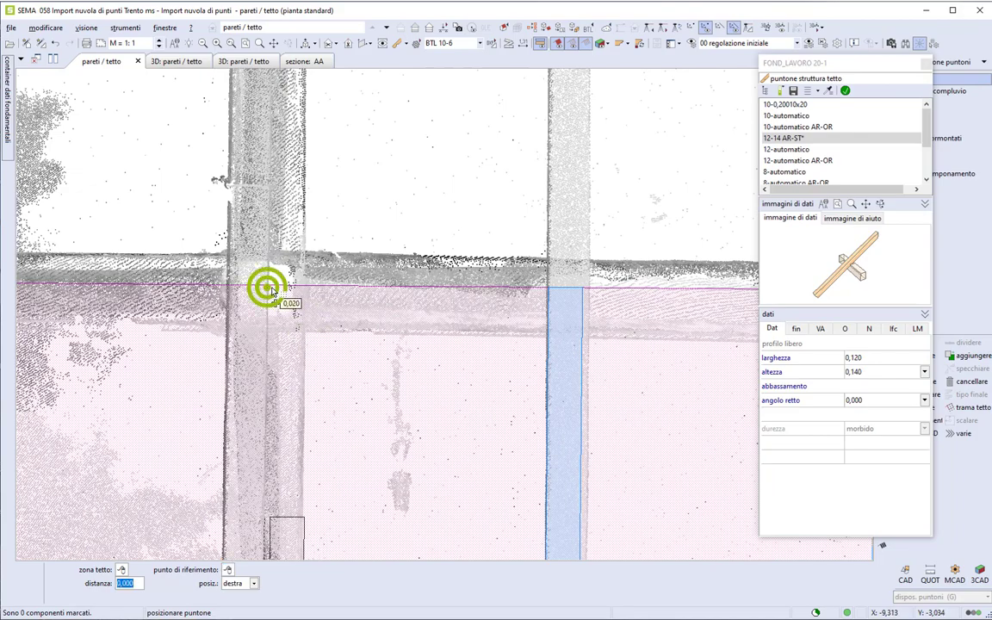
pyautogui.scroll(-3, 211, 318)
pyautogui.scroll(1, 476, 349)
pyautogui.scroll(2, 585, 345)
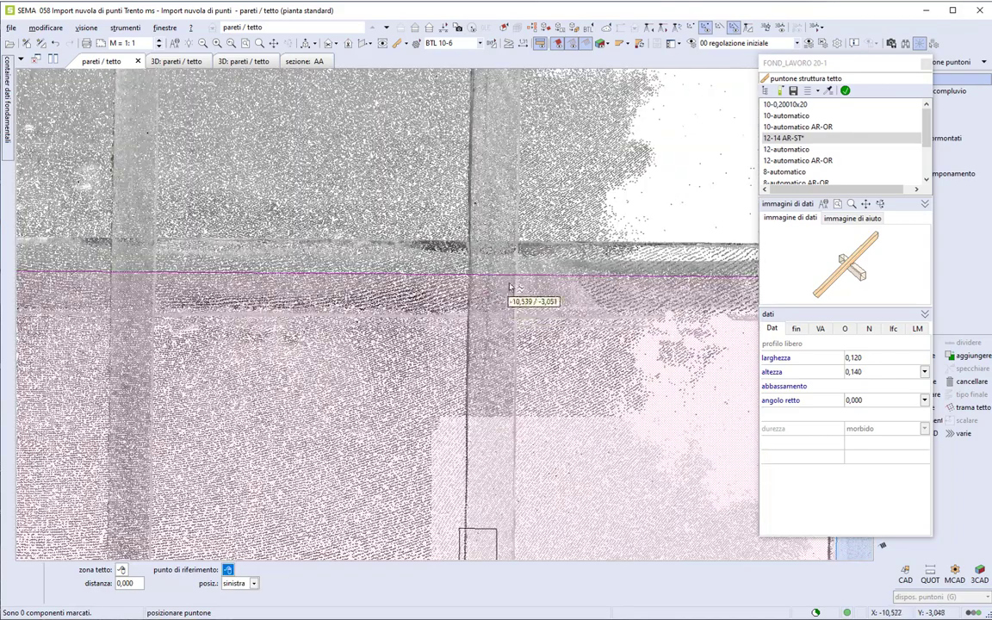
pyautogui.moveTo(514, 278); pyautogui.dragTo(370, 316, button='middle')
pyautogui.click(299, 283)
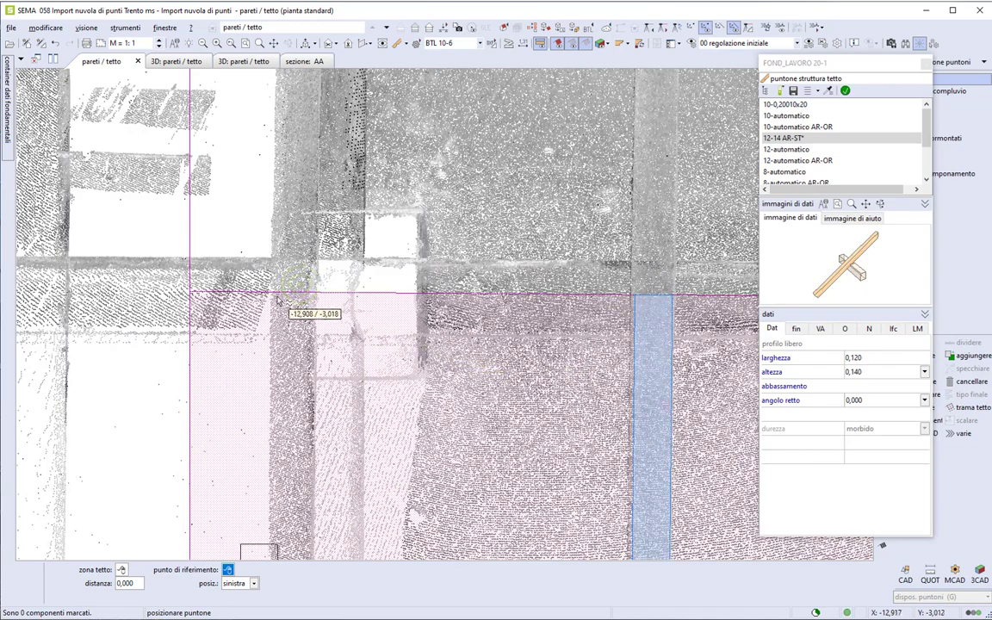
pyautogui.click(276, 298)
pyautogui.scroll(-1, 353, 342)
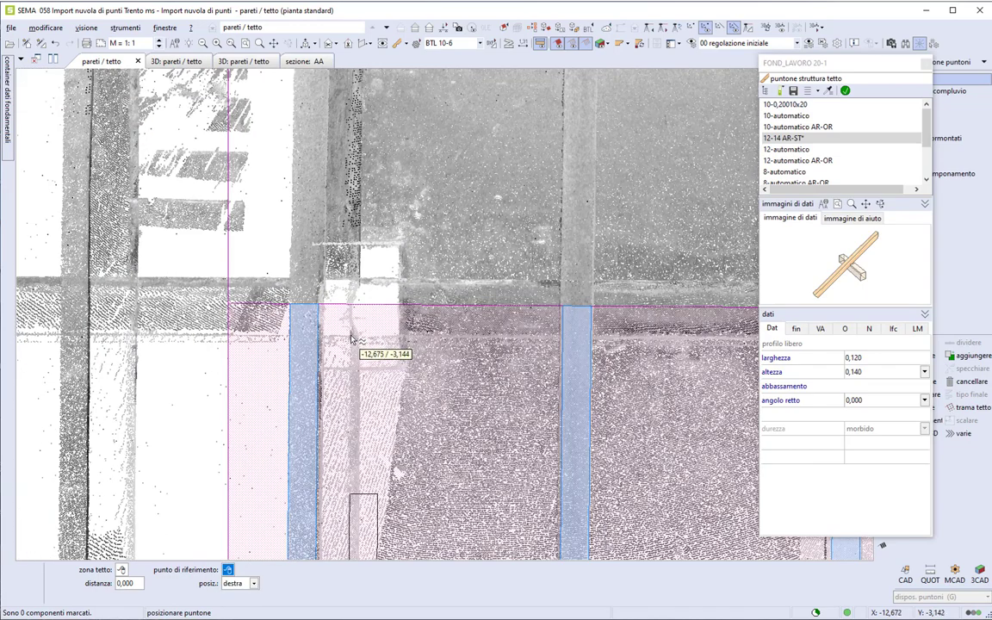
pyautogui.scroll(-1, 353, 341)
pyautogui.scroll(-1, 355, 343)
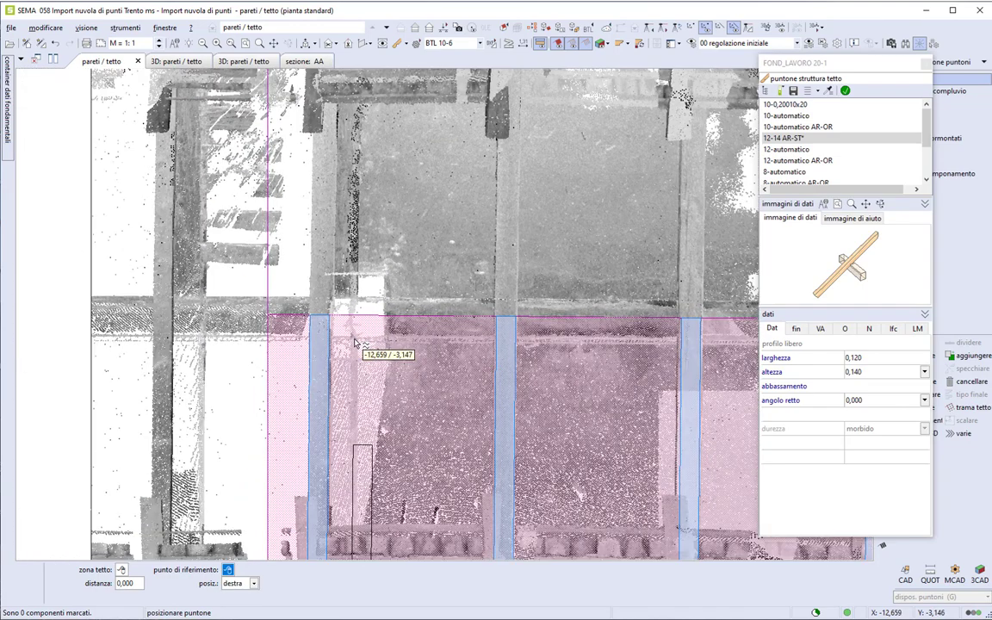
pyautogui.press('Escape')
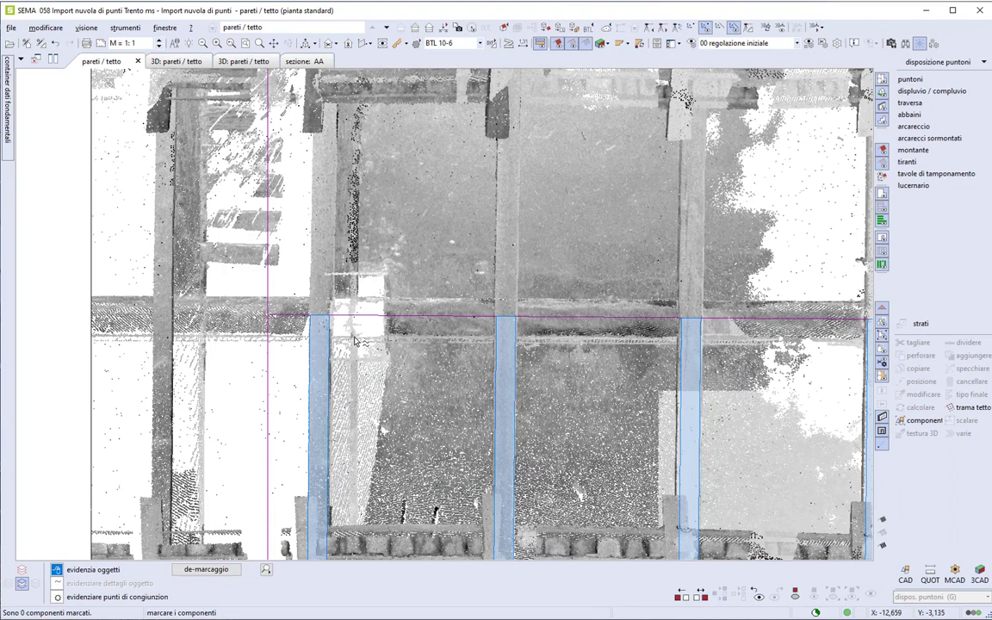
# Move both roof edges so roof surface 2 becomes 137,40 m² at a 47,40° pitch.
pyautogui.scroll(1, 257, 384)
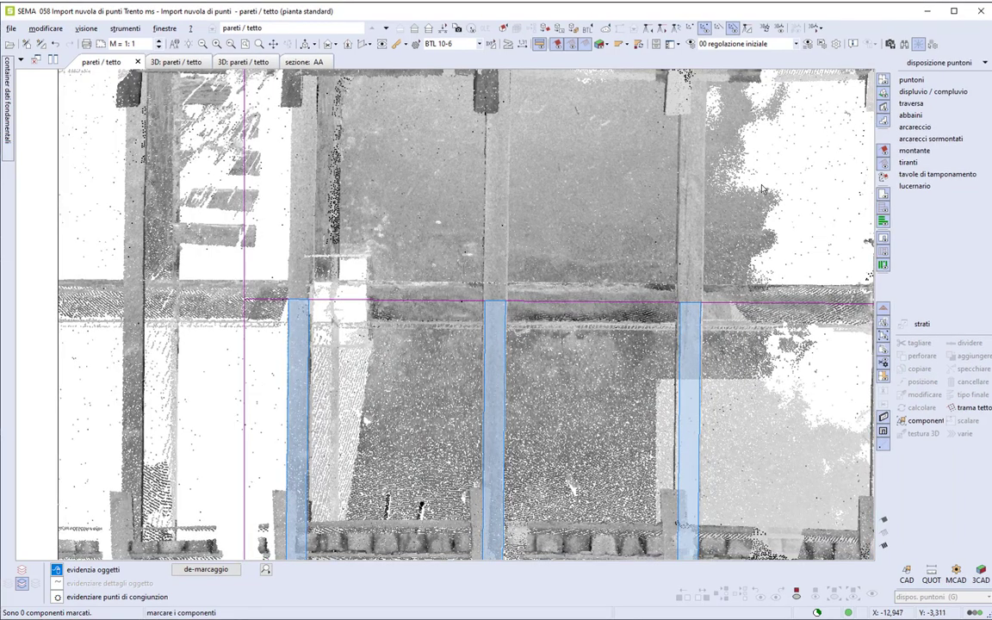
pyautogui.click(968, 62)
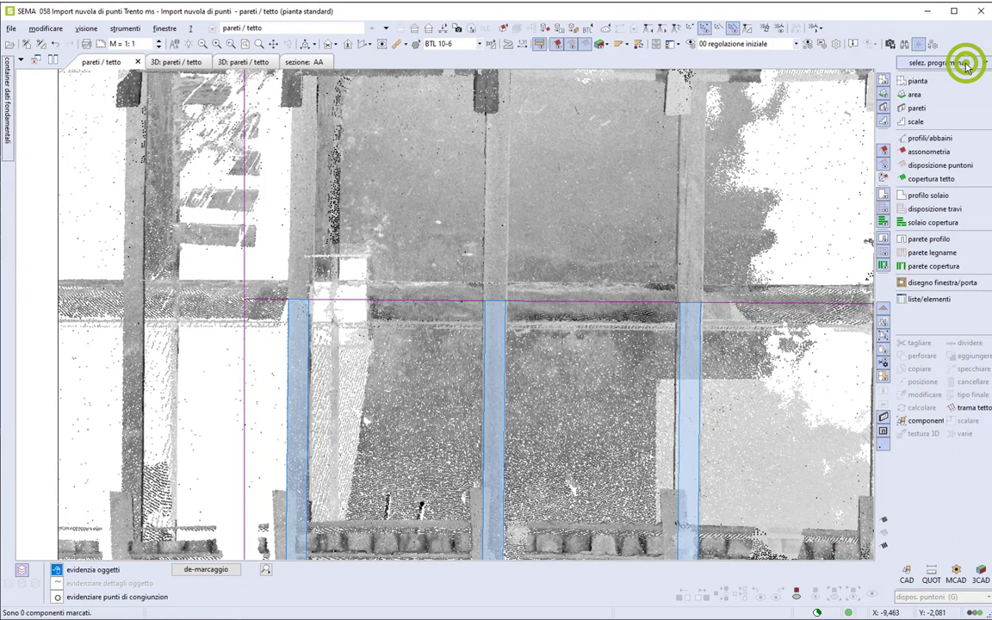
pyautogui.click(951, 153)
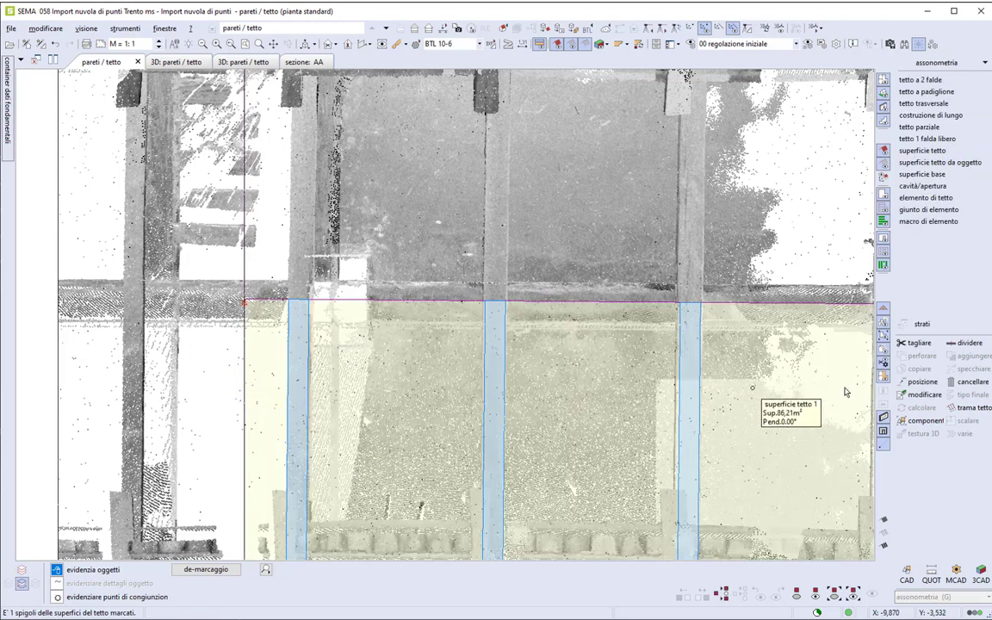
pyautogui.click(916, 384)
pyautogui.click(971, 412)
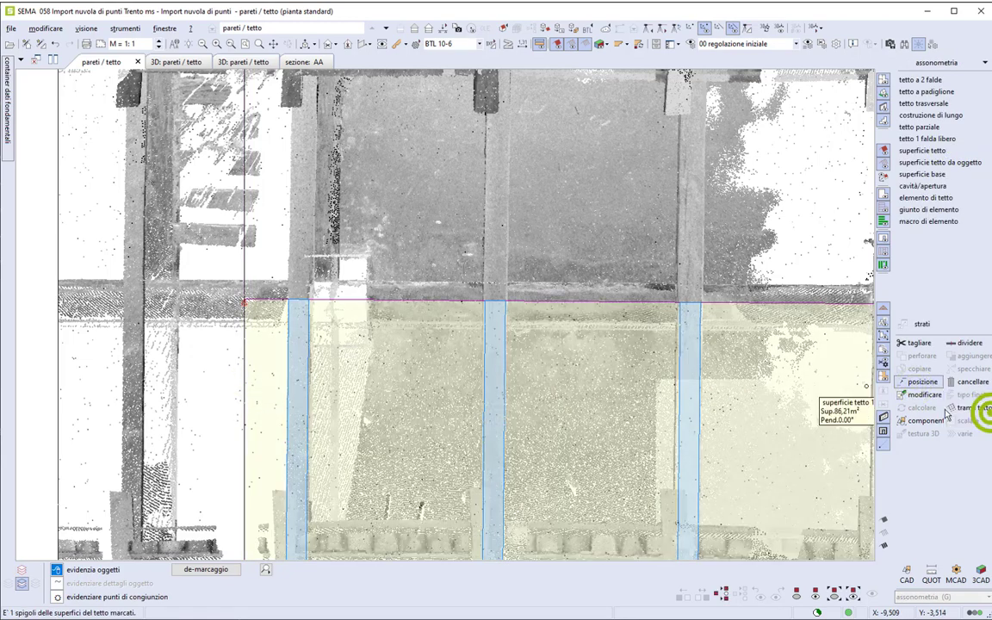
pyautogui.click(61, 302)
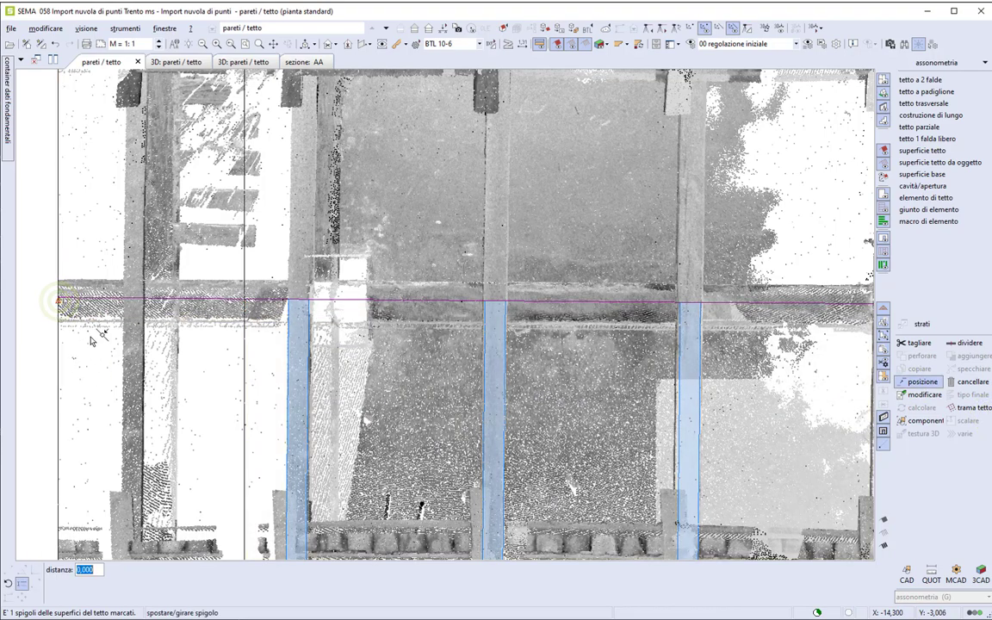
pyautogui.click(243, 263)
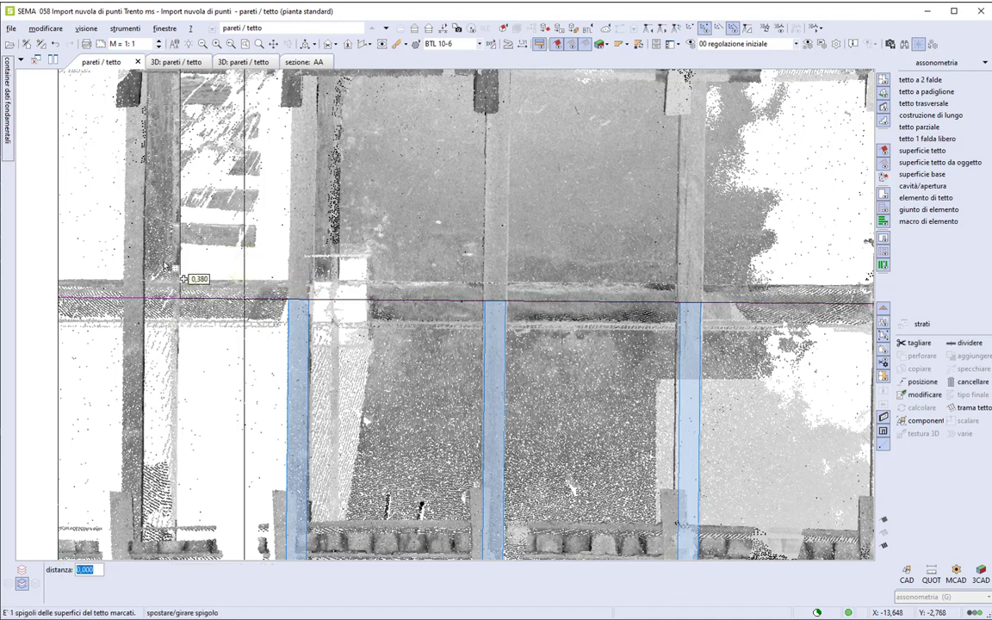
pyautogui.click(60, 297)
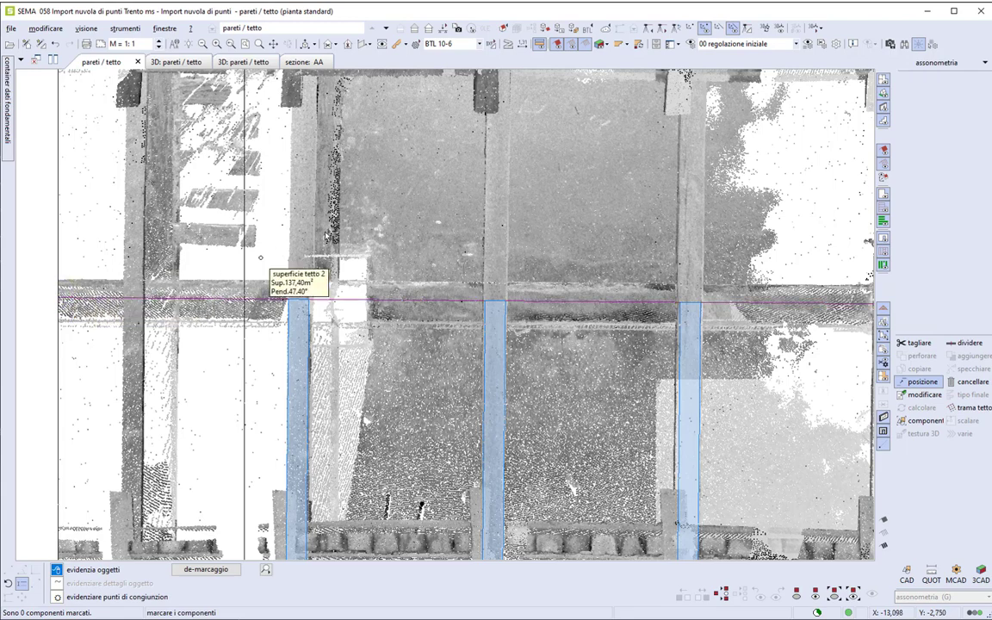
pyautogui.click(938, 62)
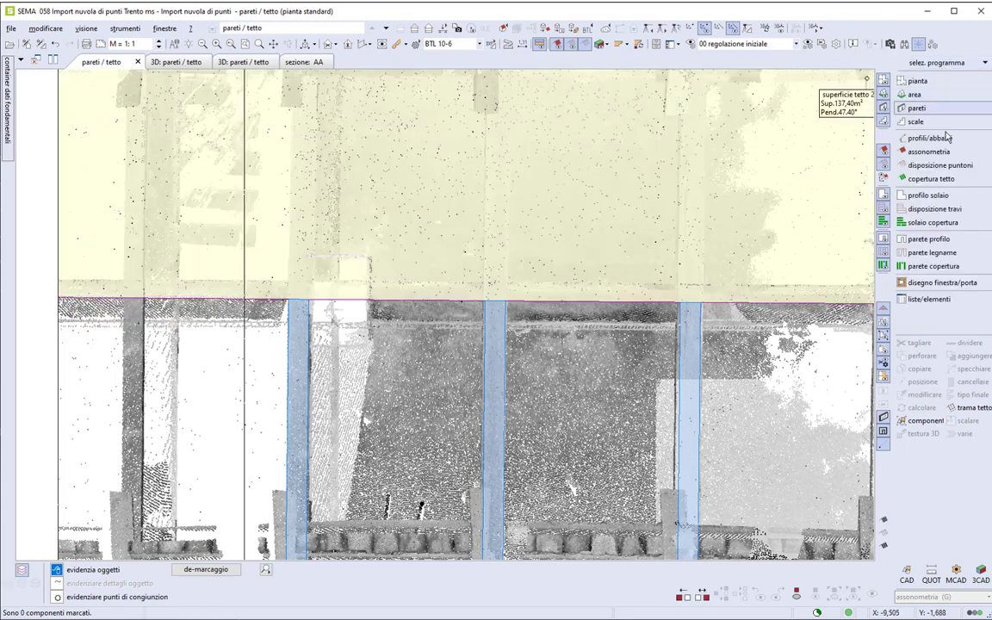
pyautogui.click(959, 168)
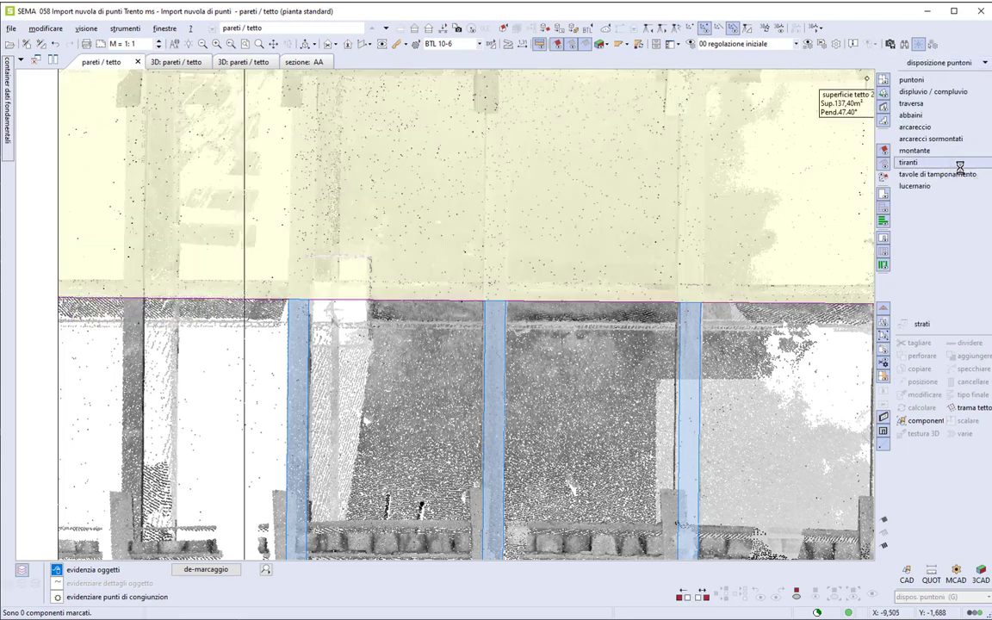
# Place rafters on the roof surface with posizionare puntone, then end placement.
pyautogui.click(935, 80)
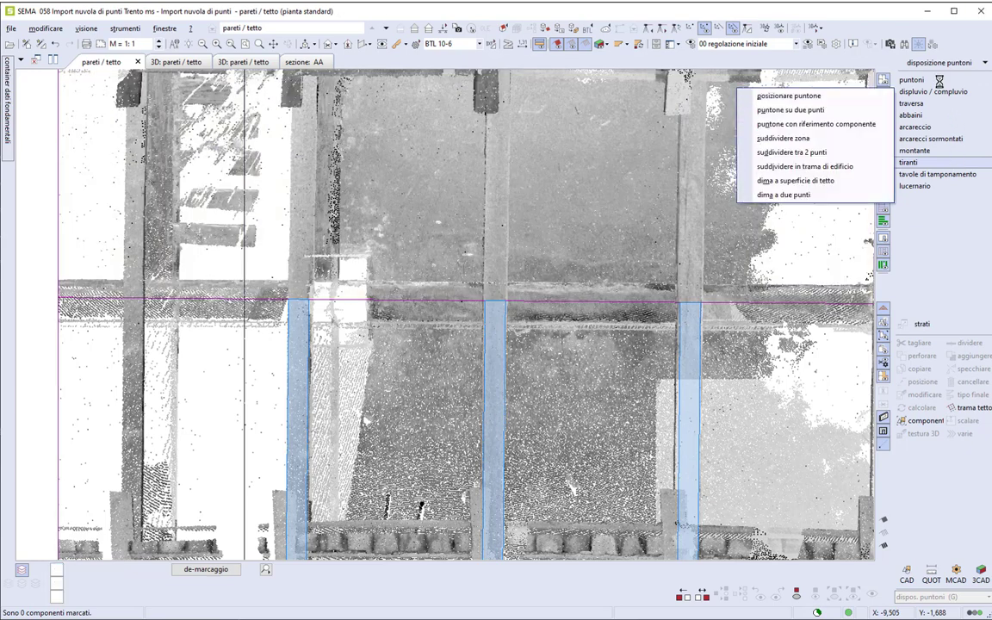
pyautogui.click(849, 102)
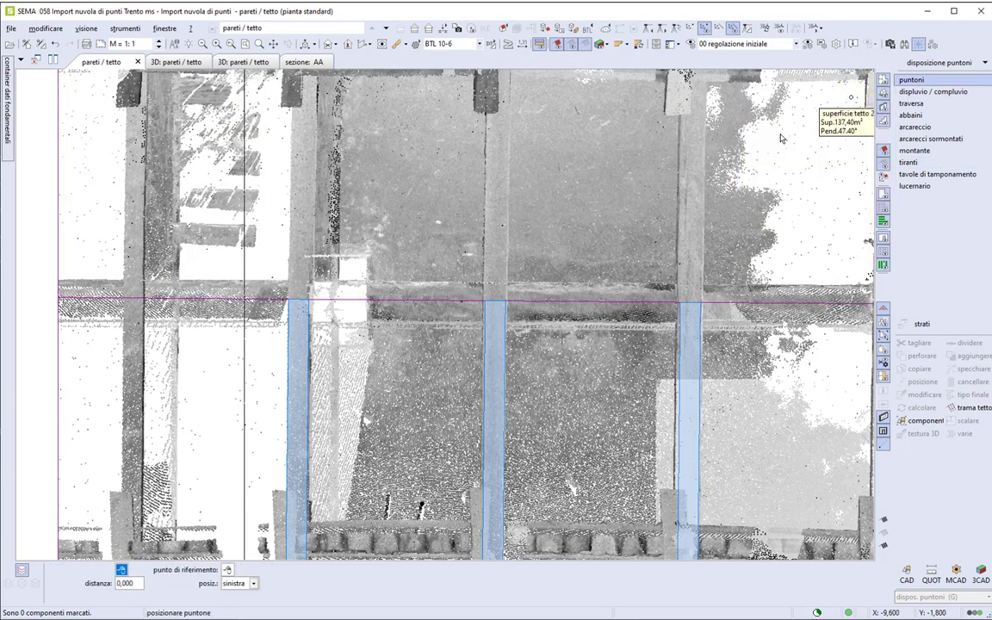
pyautogui.click(223, 419)
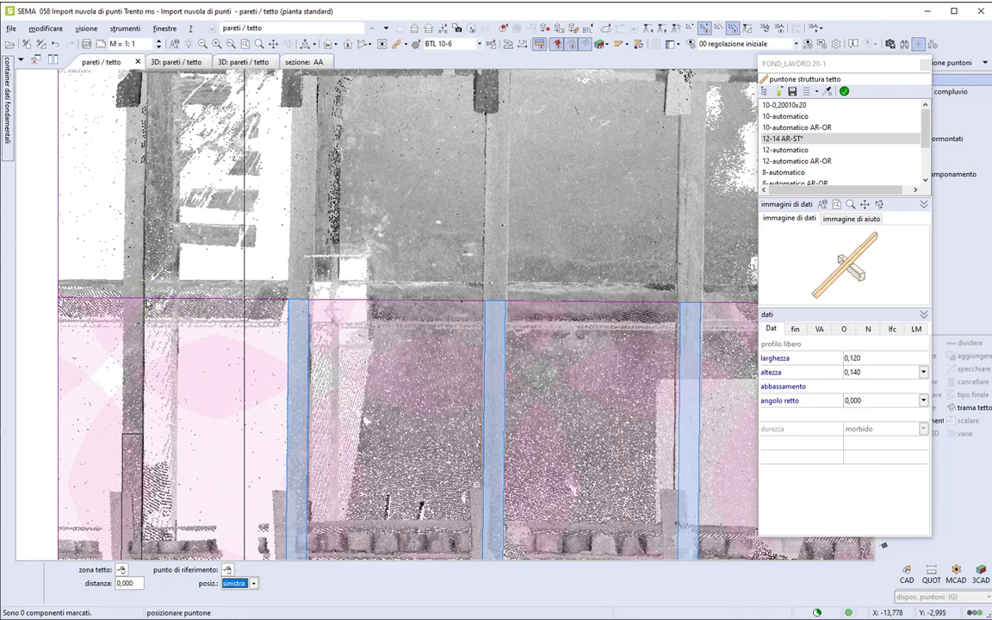
pyautogui.scroll(-2, 160, 334)
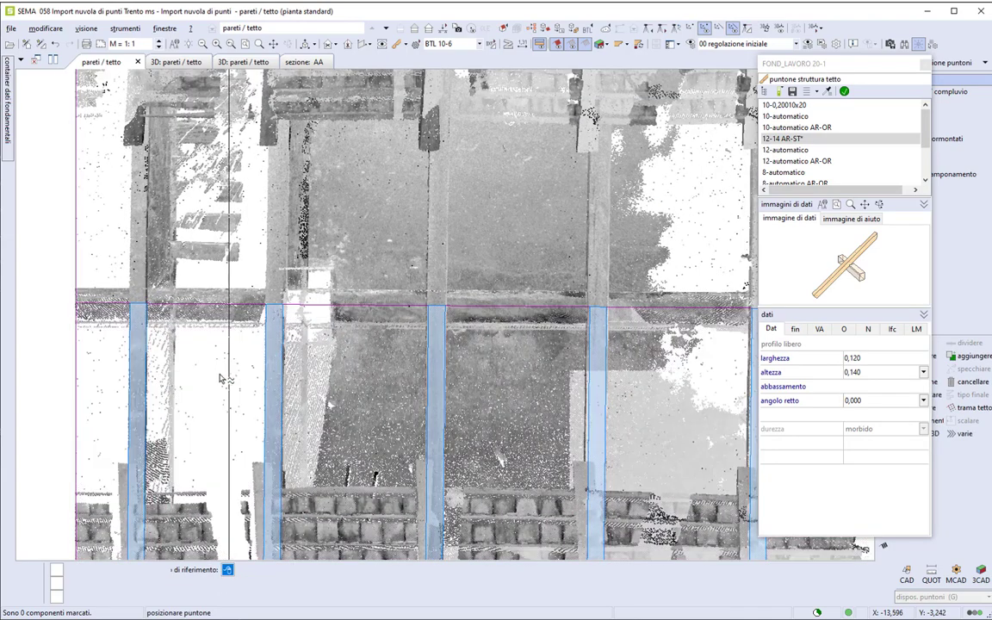
pyautogui.press('Escape')
pyautogui.scroll(-5, 259, 361)
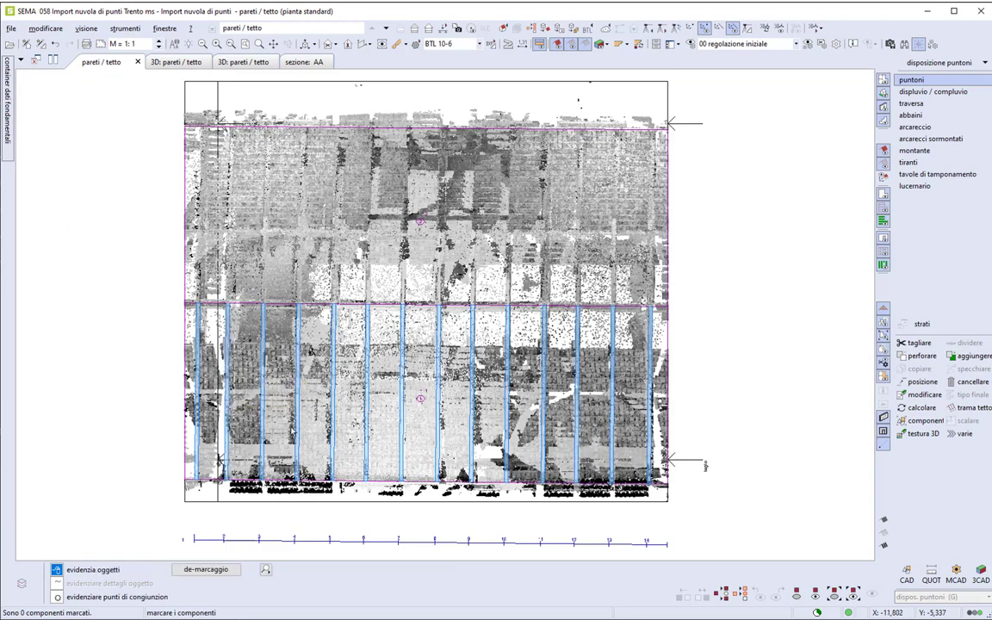
# Mirror the marked rafter layout onto the upper roof slope and zoom to fit the plan.
pyautogui.click(352, 541)
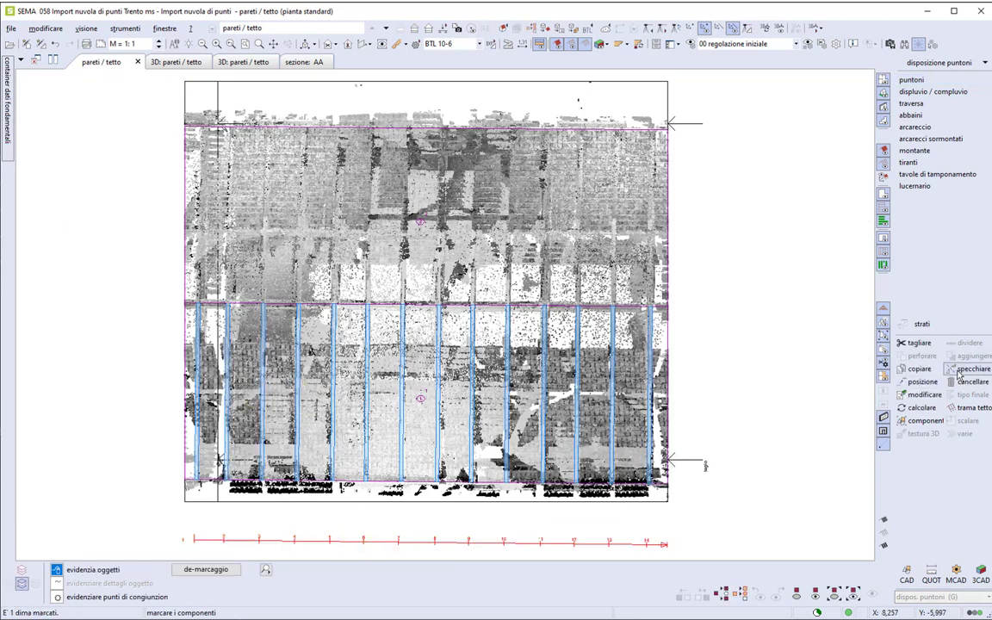
pyautogui.click(961, 370)
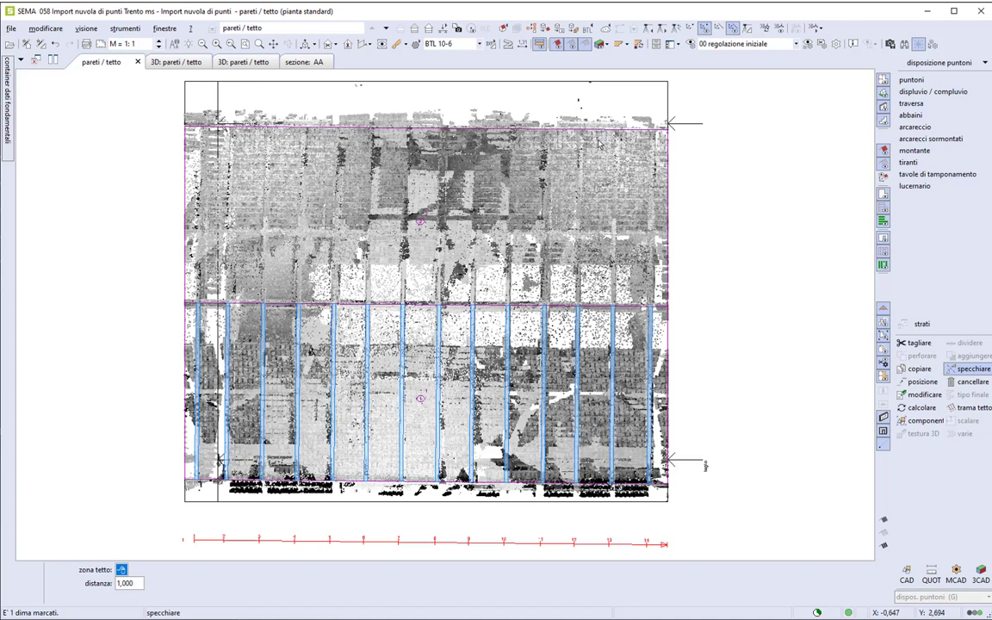
pyautogui.click(593, 138)
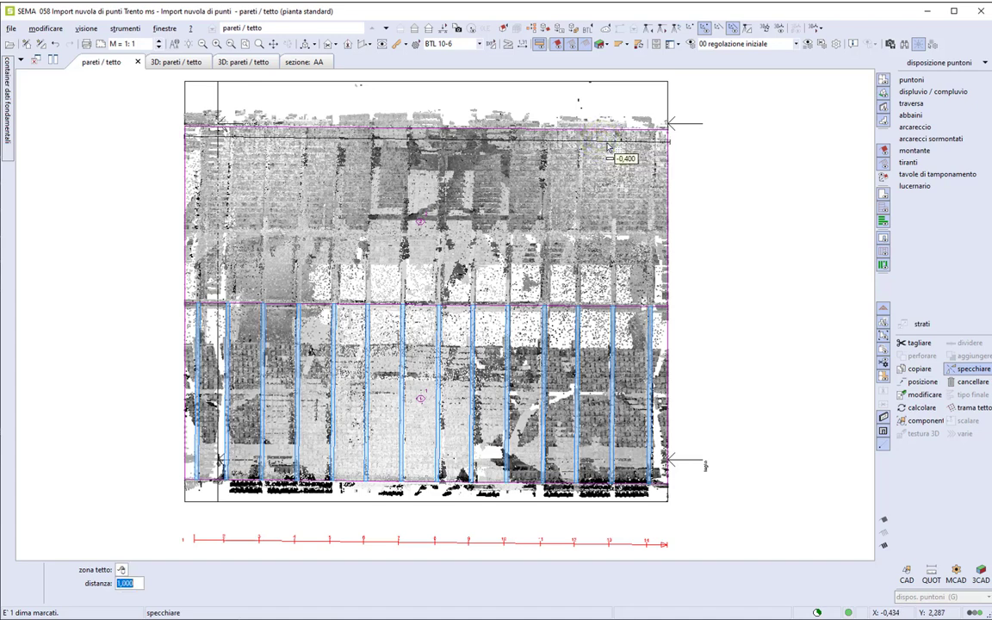
pyautogui.click(608, 149)
pyautogui.scroll(-1, 543, 160)
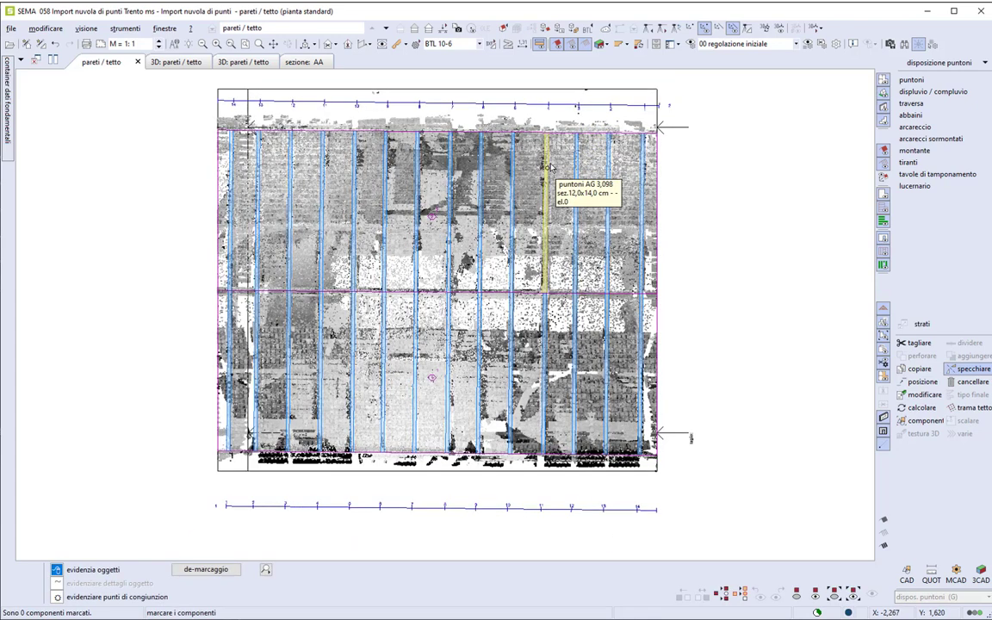
pyautogui.click(245, 44)
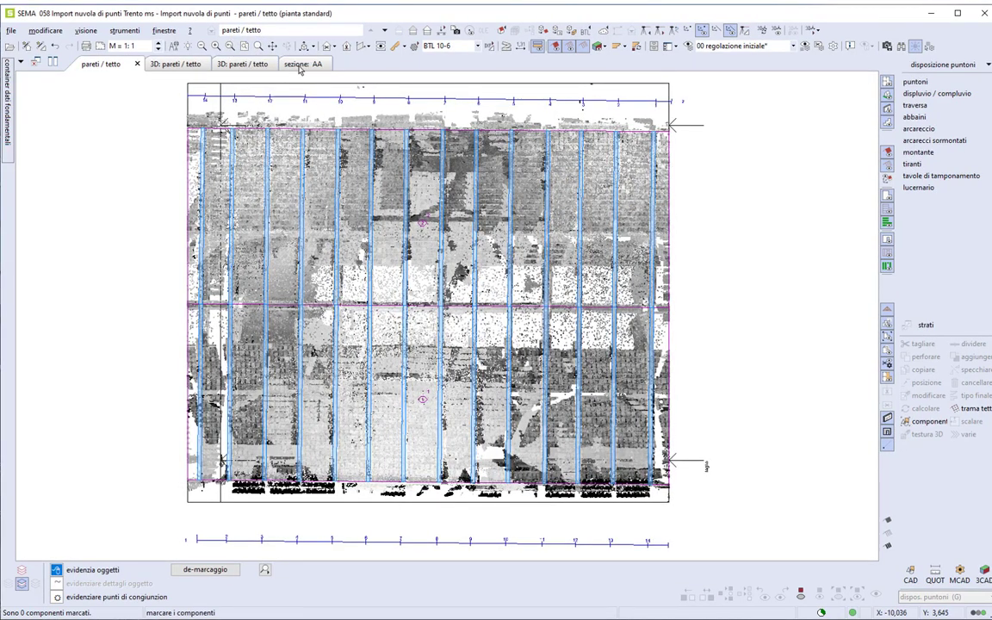
# Place a zero height mark on the section line in section AA.
pyautogui.click(296, 64)
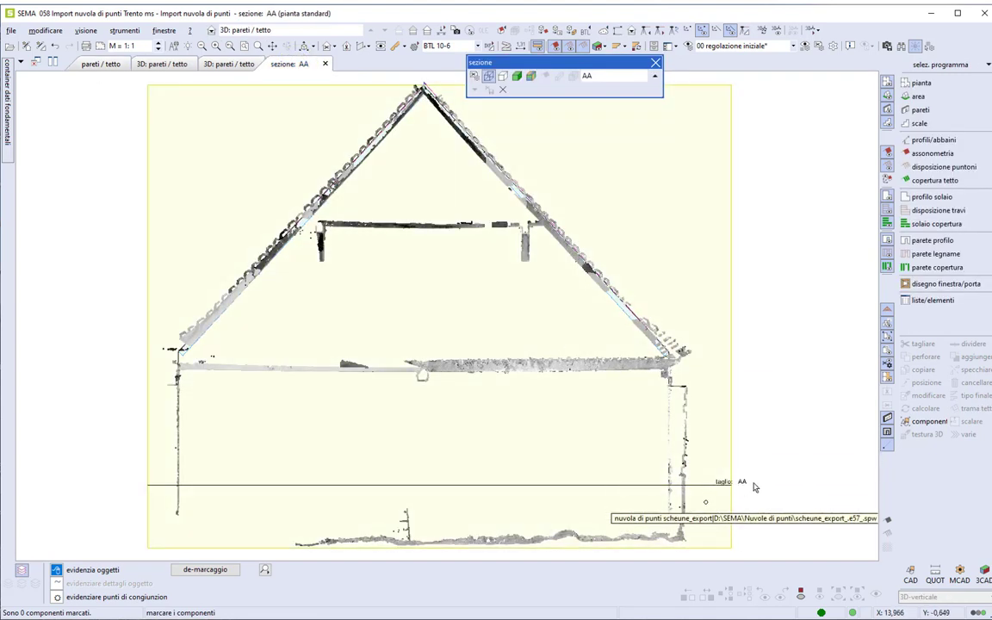
pyautogui.click(936, 580)
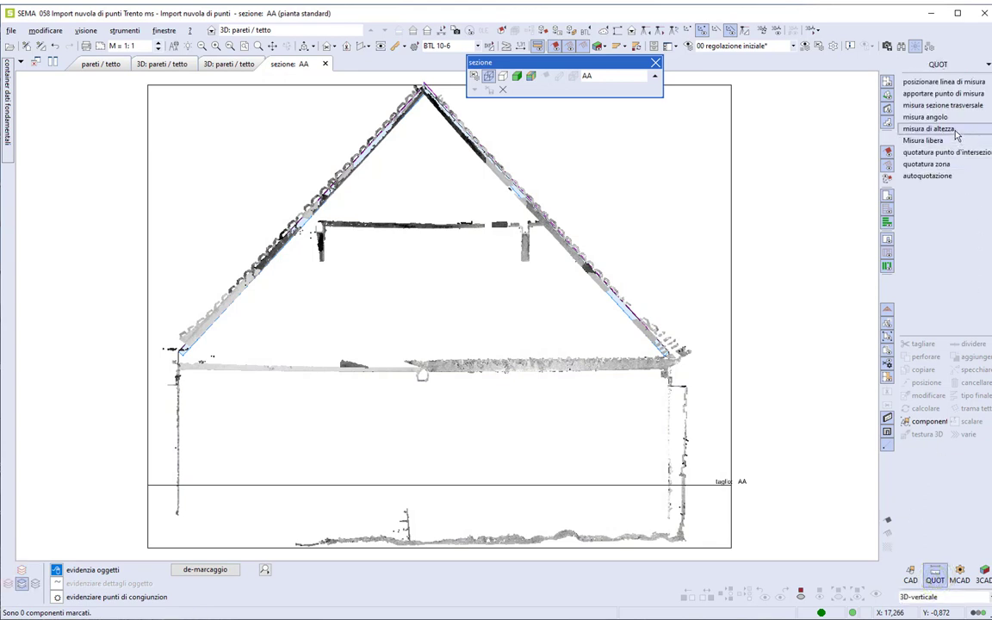
pyautogui.click(930, 129)
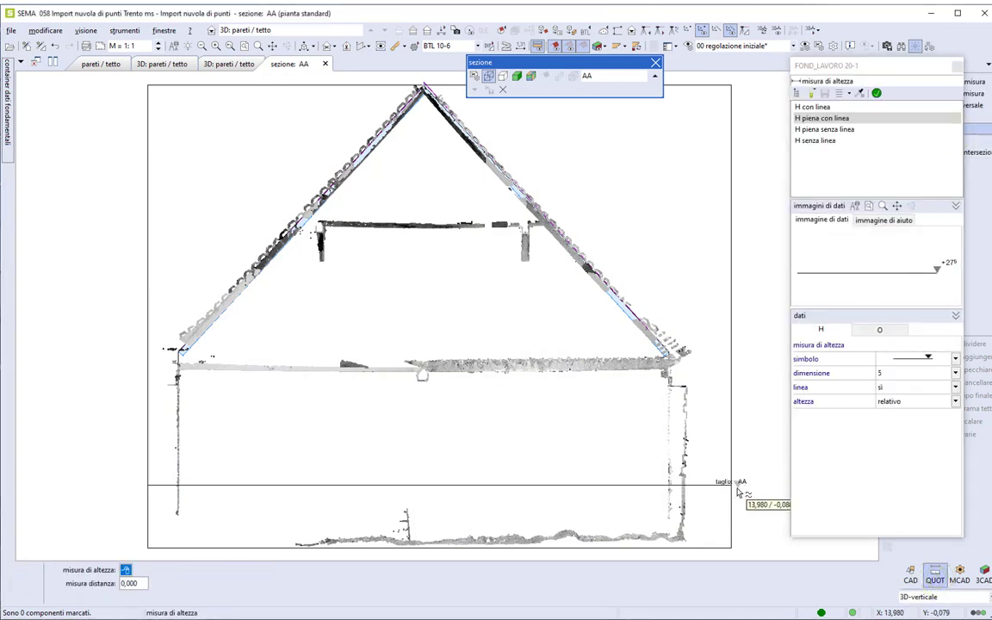
pyautogui.click(731, 484)
pyautogui.click(633, 490)
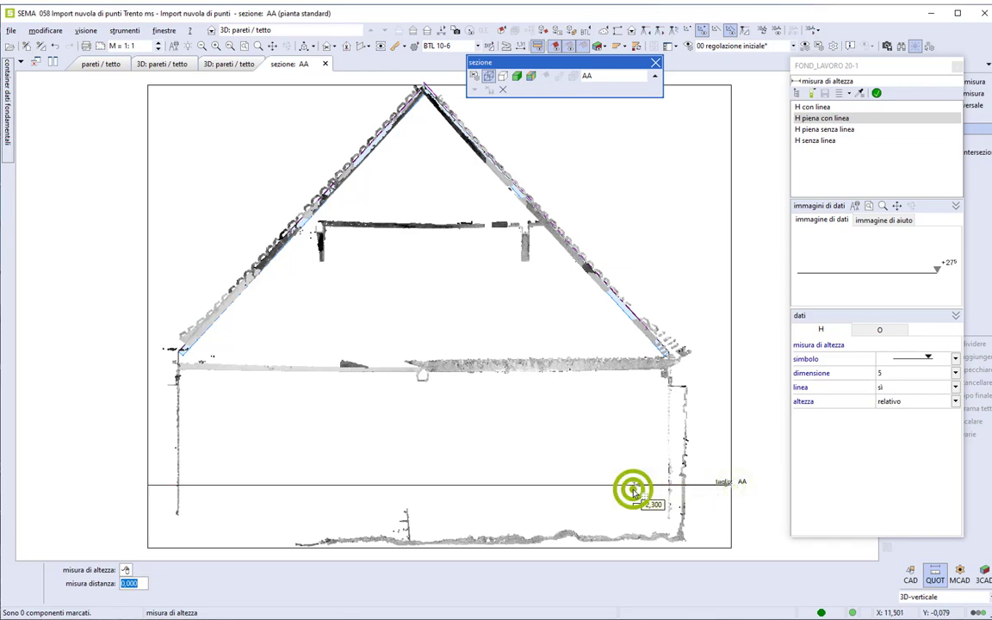
# Inspect the floor beam and post junction, end height measuring, and edit the pareti / tetto level at 0,000.
pyautogui.scroll(2, 635, 484)
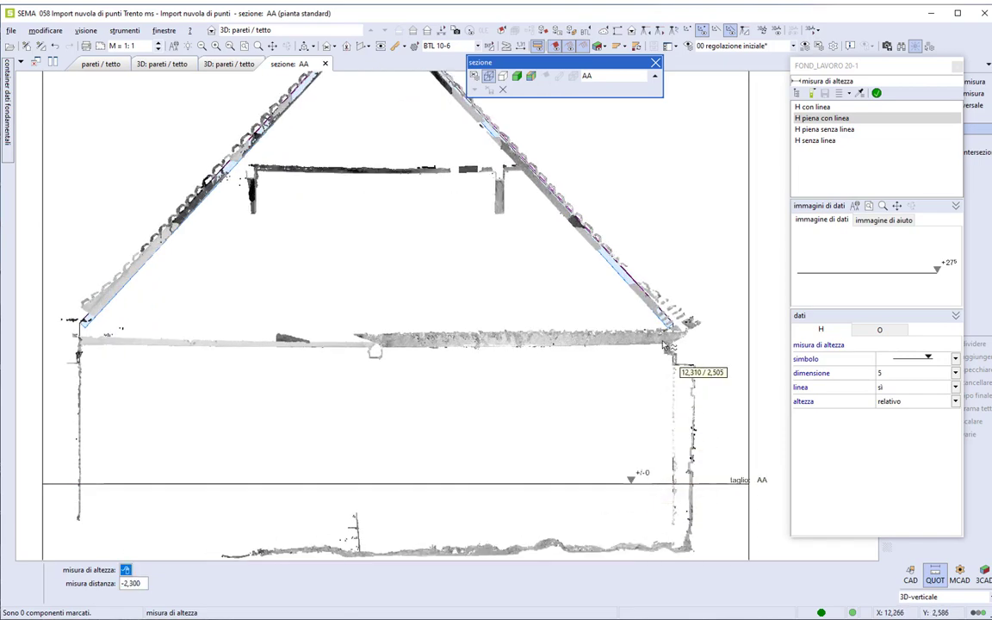
pyautogui.scroll(2, 668, 344)
pyautogui.scroll(1, 663, 345)
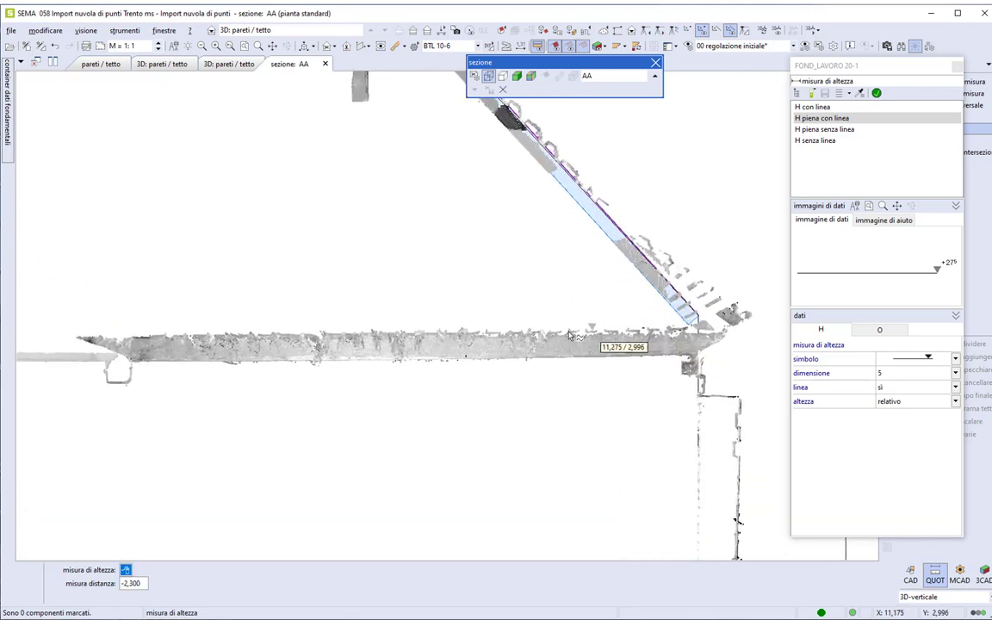
pyautogui.scroll(-1, 541, 338)
pyautogui.scroll(-1, 543, 336)
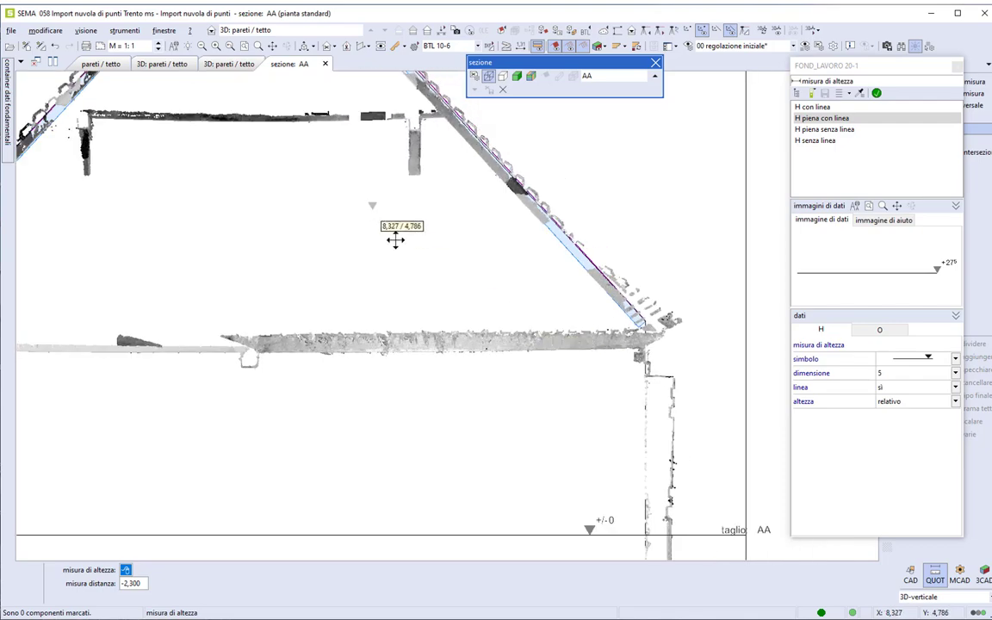
pyautogui.moveTo(394, 239); pyautogui.dragTo(467, 312, button='middle')
pyautogui.scroll(1, 477, 240)
pyautogui.scroll(2, 474, 231)
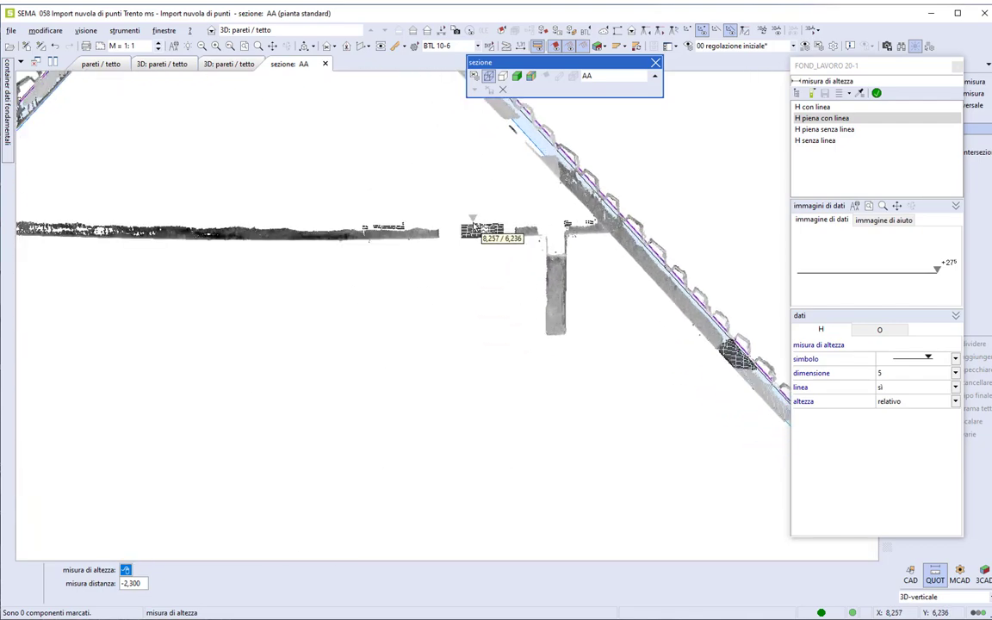
pyautogui.scroll(1, 473, 227)
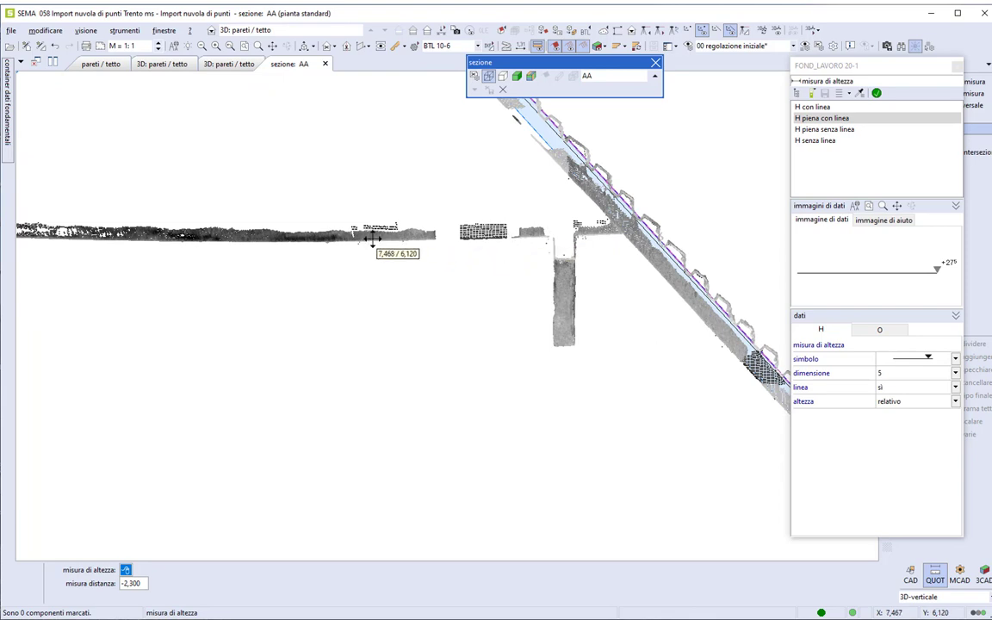
pyautogui.moveTo(372, 239); pyautogui.dragTo(465, 228, button='middle')
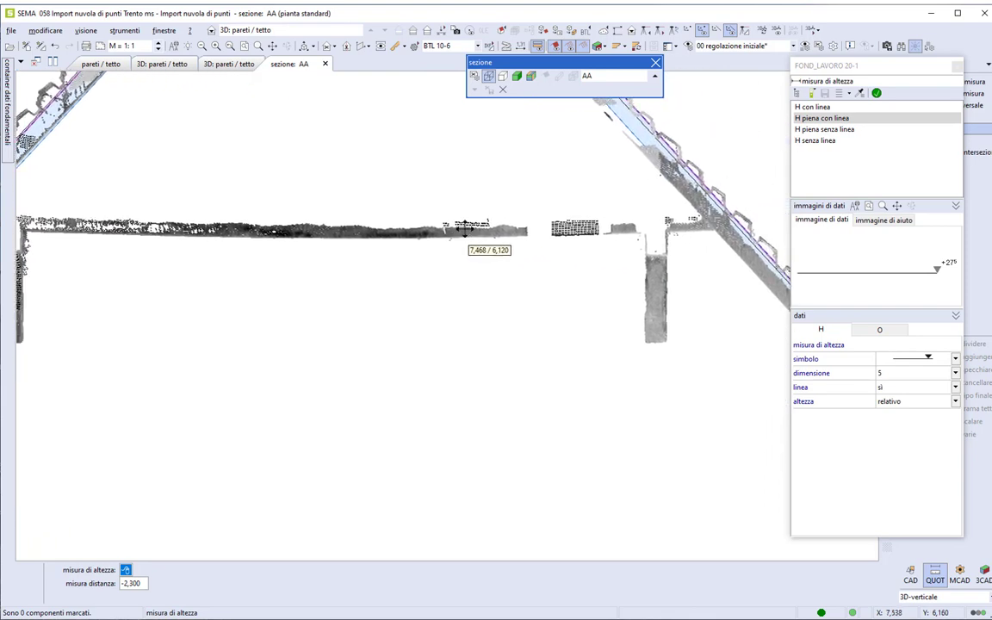
pyautogui.press('Escape')
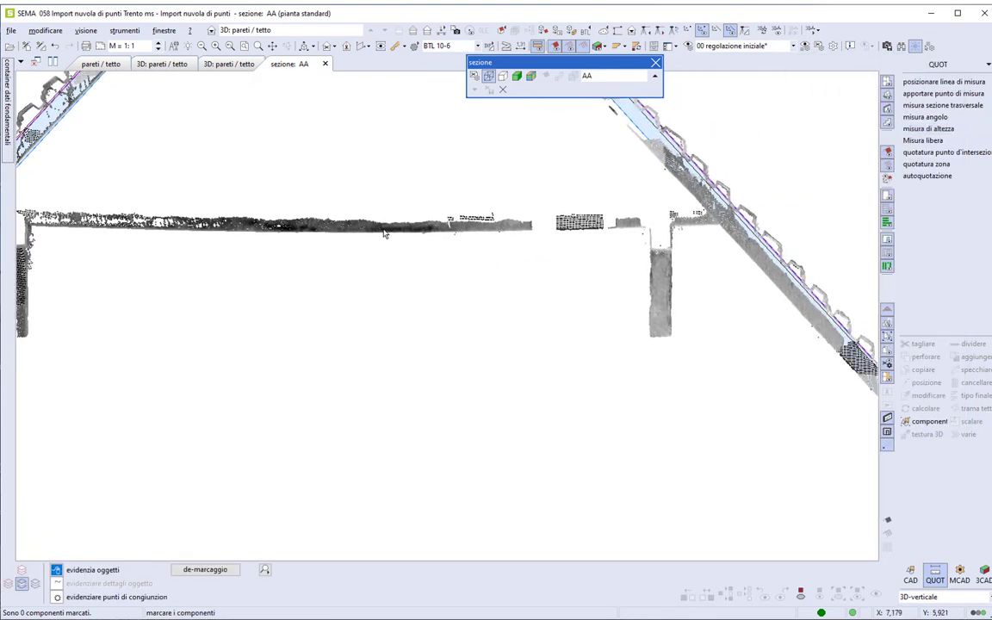
pyautogui.click(211, 29)
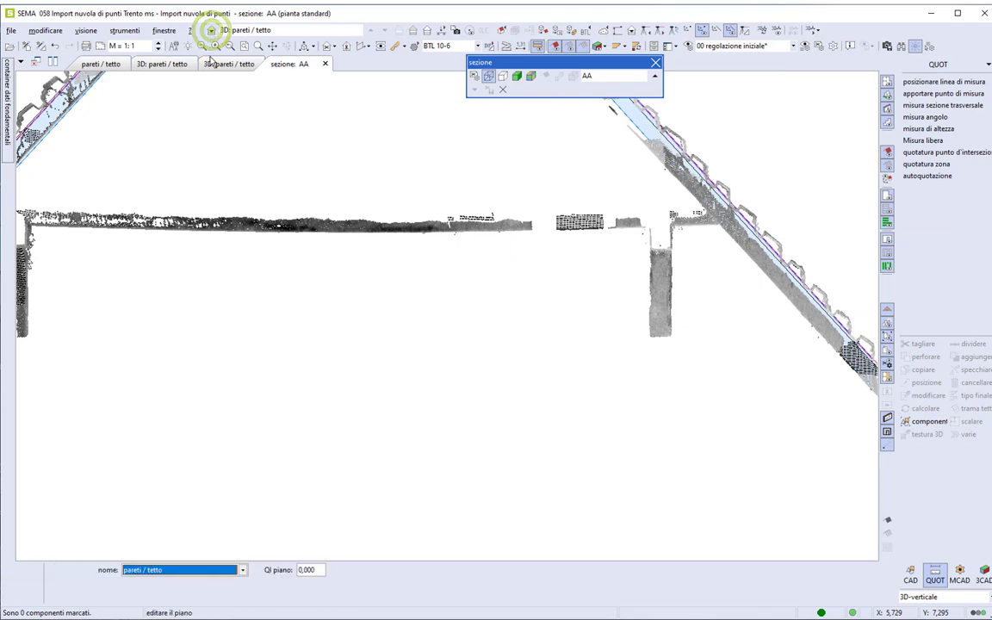
# Choose the 'disposizione travi' level in the level name list.
pyautogui.scroll(-1, 233, 321)
pyautogui.scroll(-3, 234, 321)
pyautogui.moveTo(283, 343); pyautogui.dragTo(346, 273, button='middle')
pyautogui.click(241, 570)
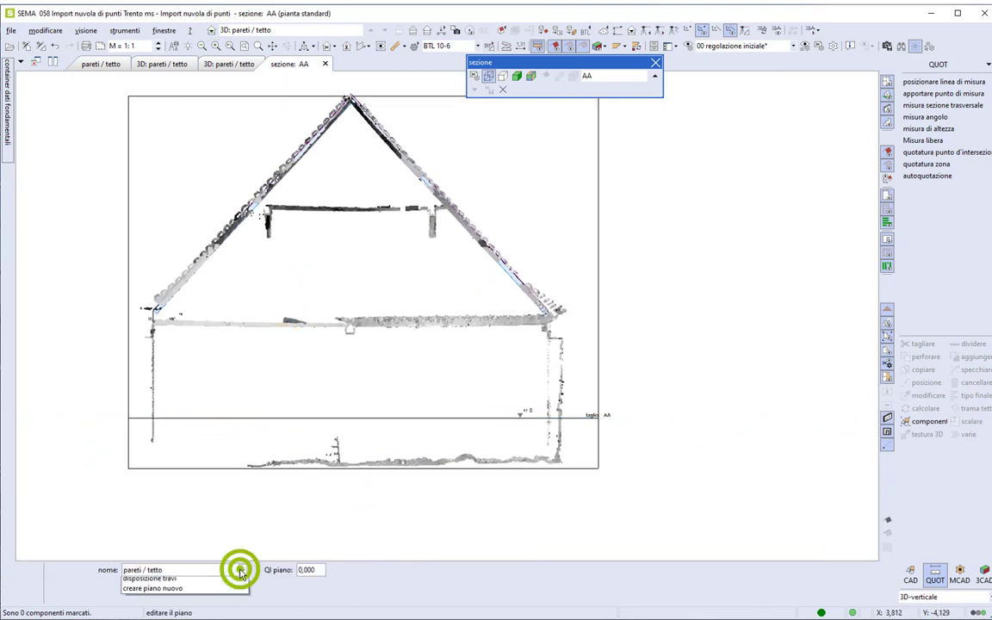
pyautogui.click(205, 592)
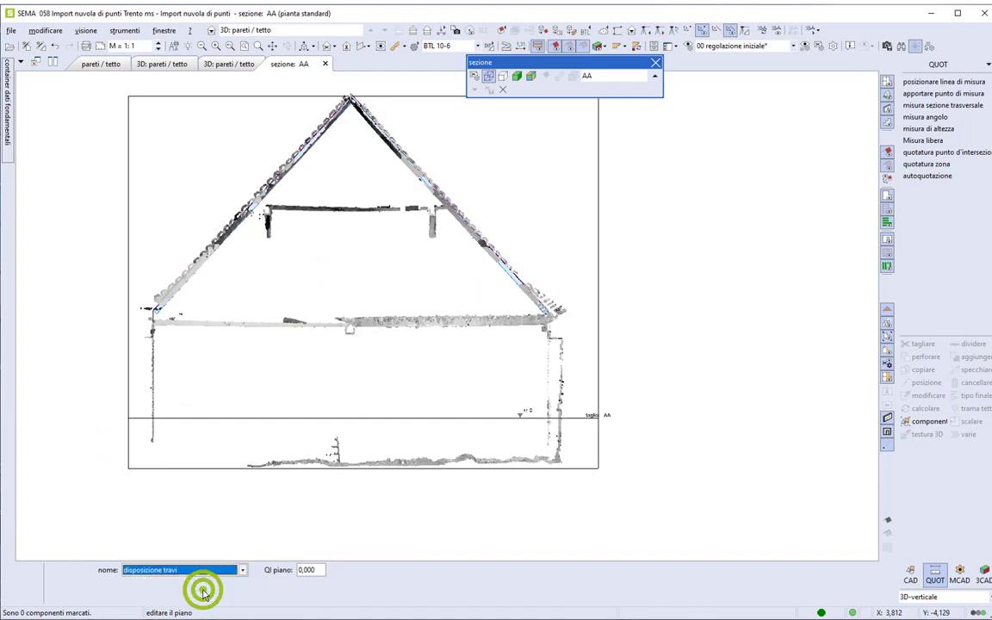
pyautogui.press('Tab')
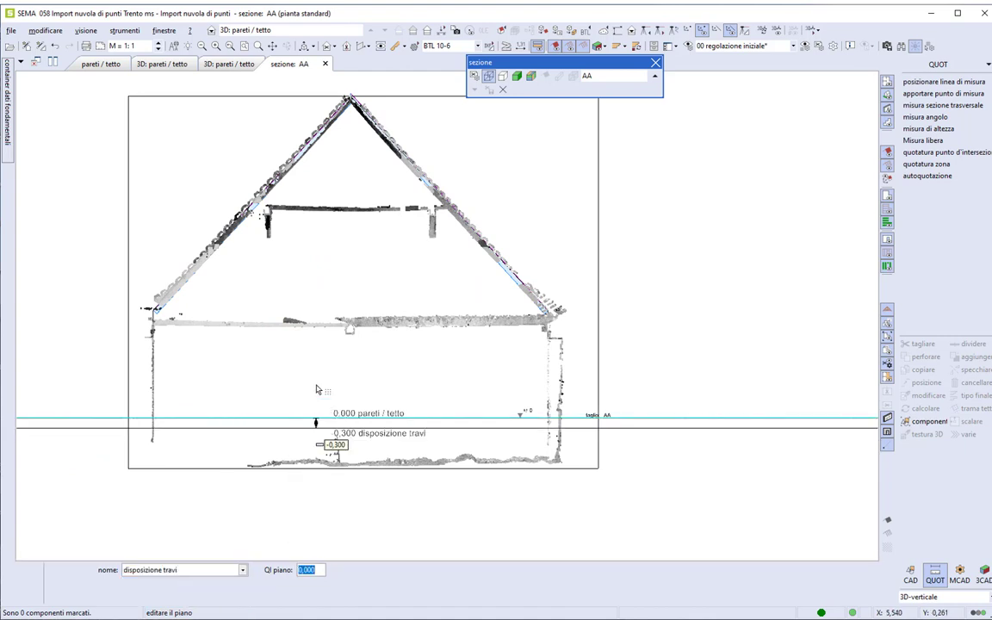
# Set disposizione travi at height 3,000 on the slab top in section AA.
pyautogui.scroll(1, 370, 320)
pyautogui.scroll(1, 370, 320)
pyautogui.scroll(1, 371, 319)
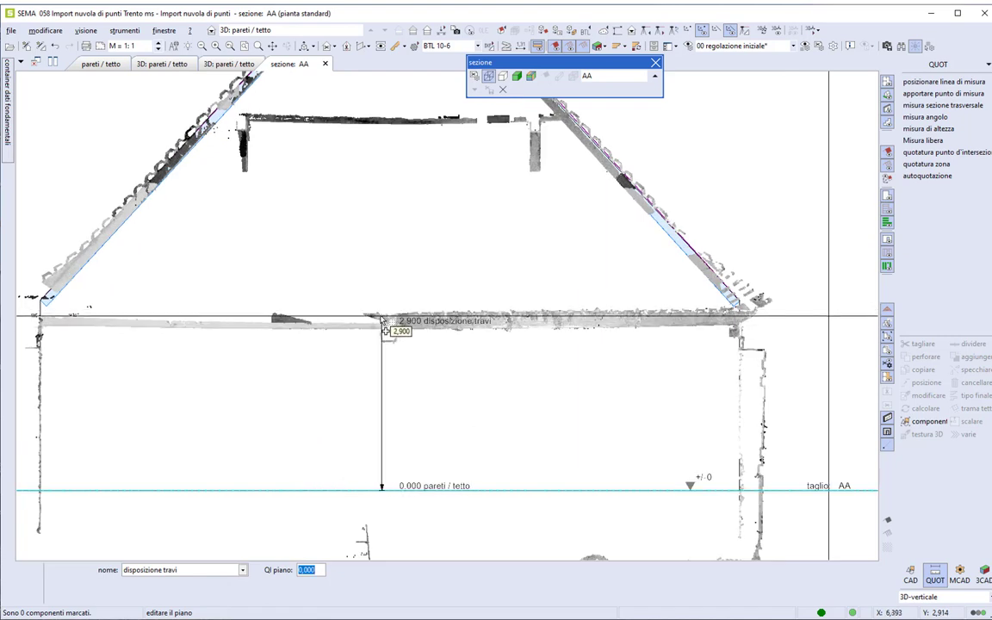
pyautogui.scroll(1, 507, 326)
pyautogui.scroll(1, 625, 338)
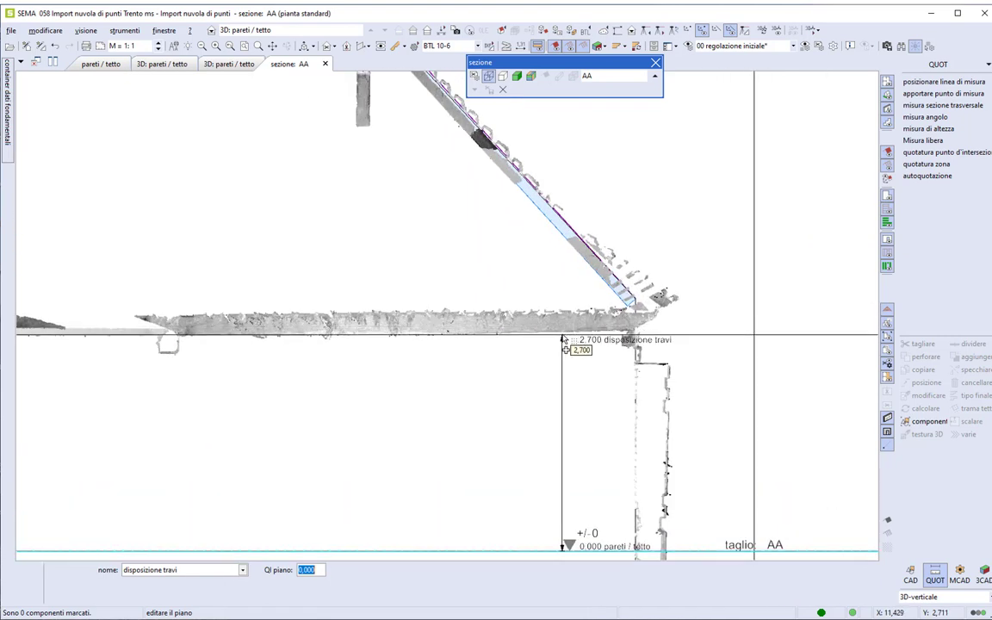
pyautogui.scroll(1, 575, 328)
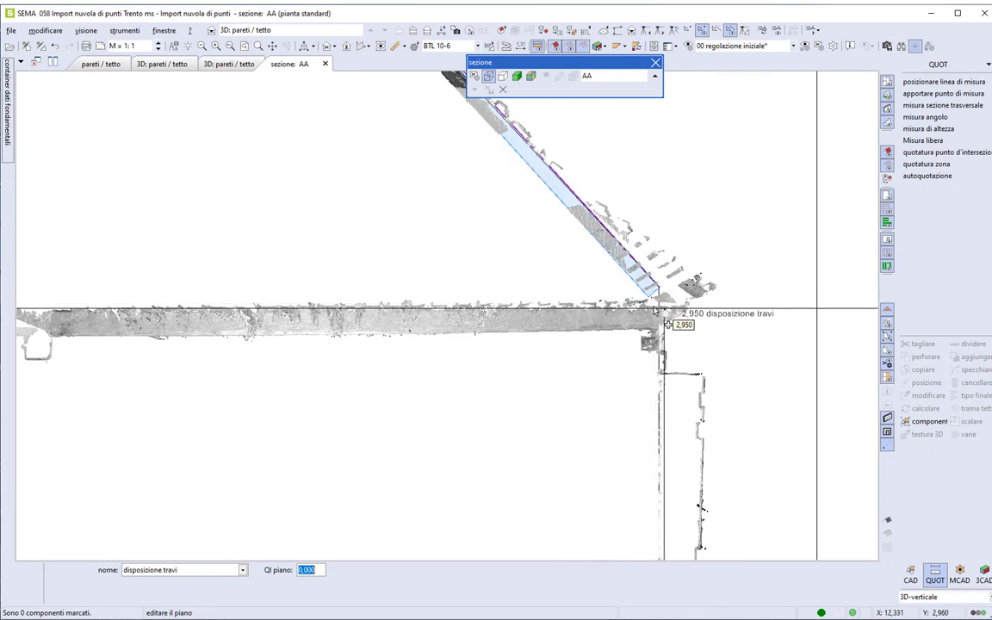
pyautogui.click(569, 307)
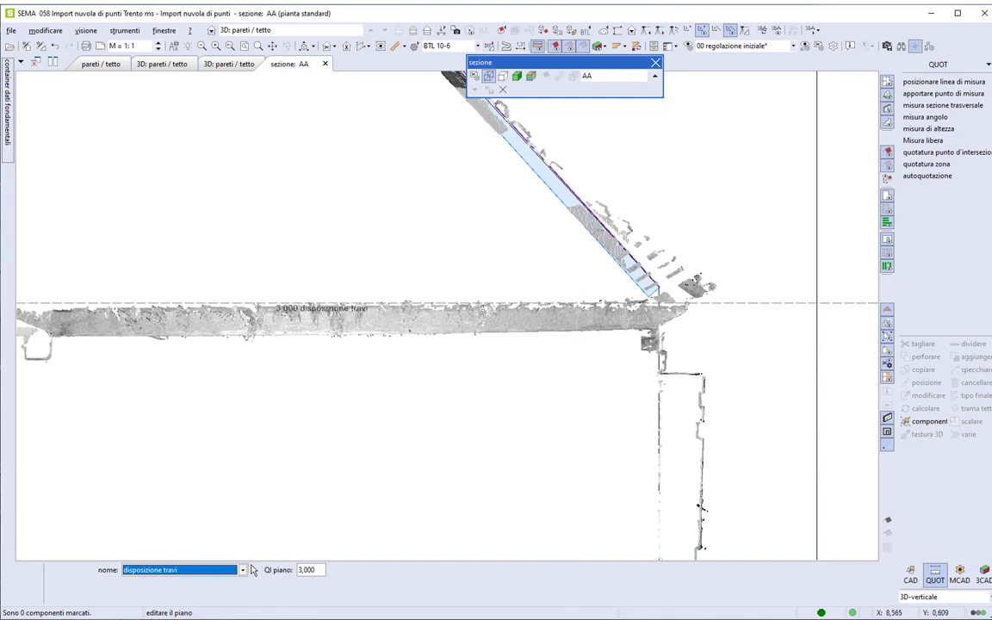
pyautogui.click(243, 570)
# Create a new solaio level named soppalco (sop) under piano sottotetto.
pyautogui.click(208, 601)
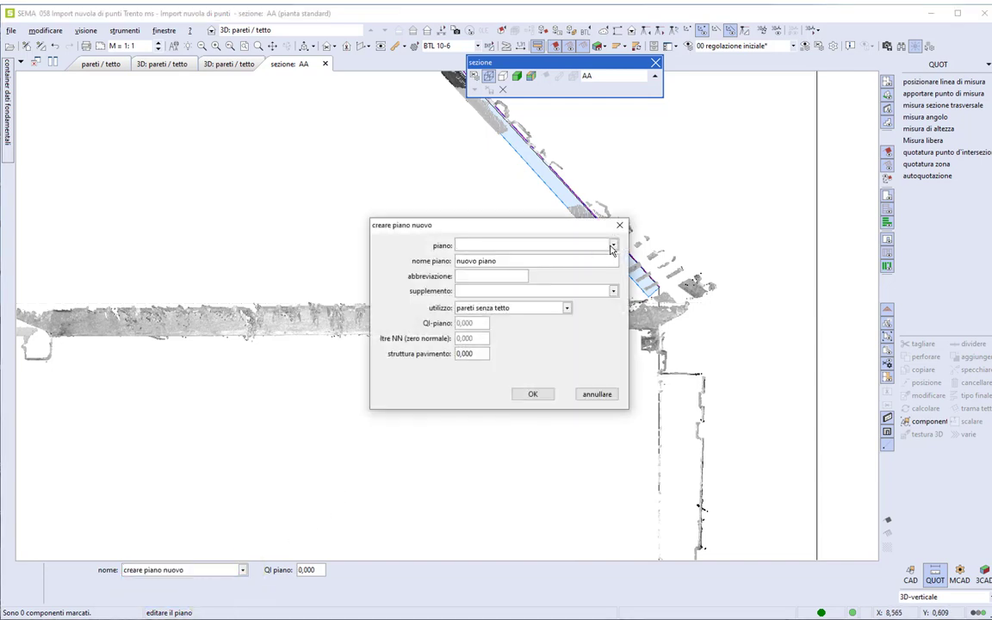
pyautogui.click(612, 245)
pyautogui.click(594, 256)
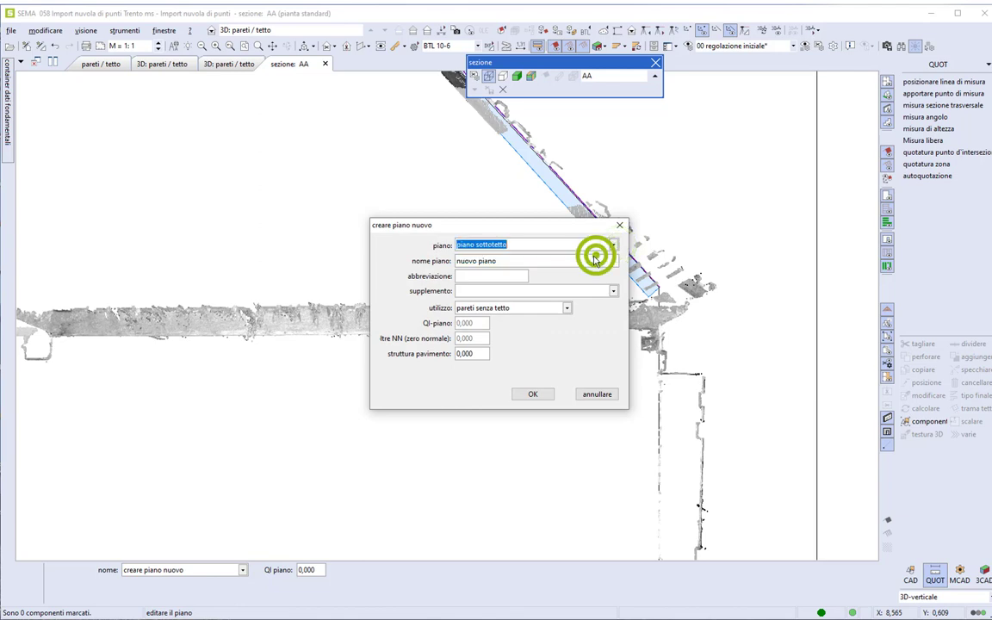
pyautogui.click(528, 261)
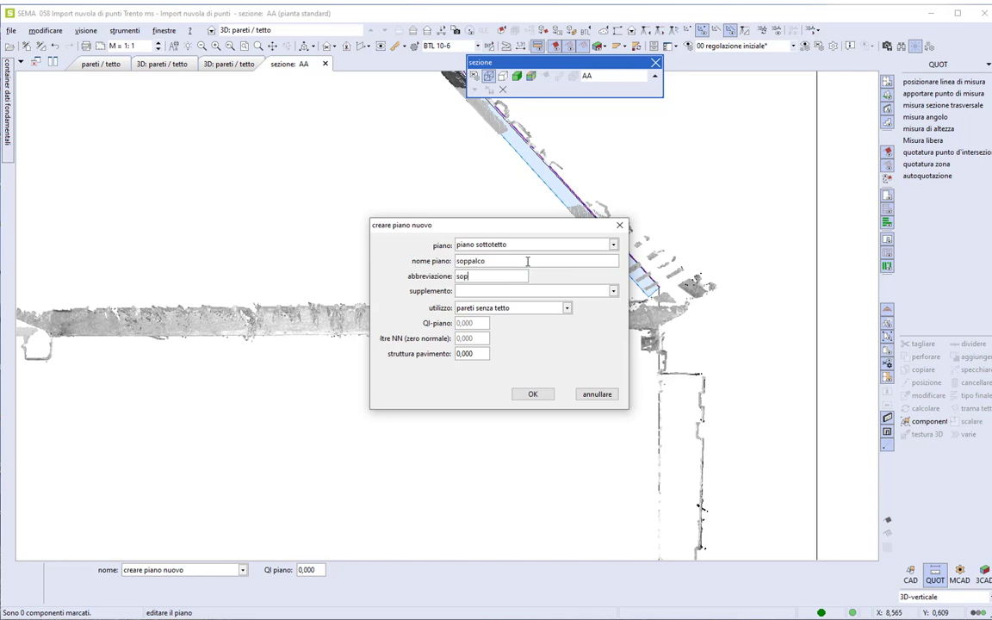
pyautogui.press('Tab')
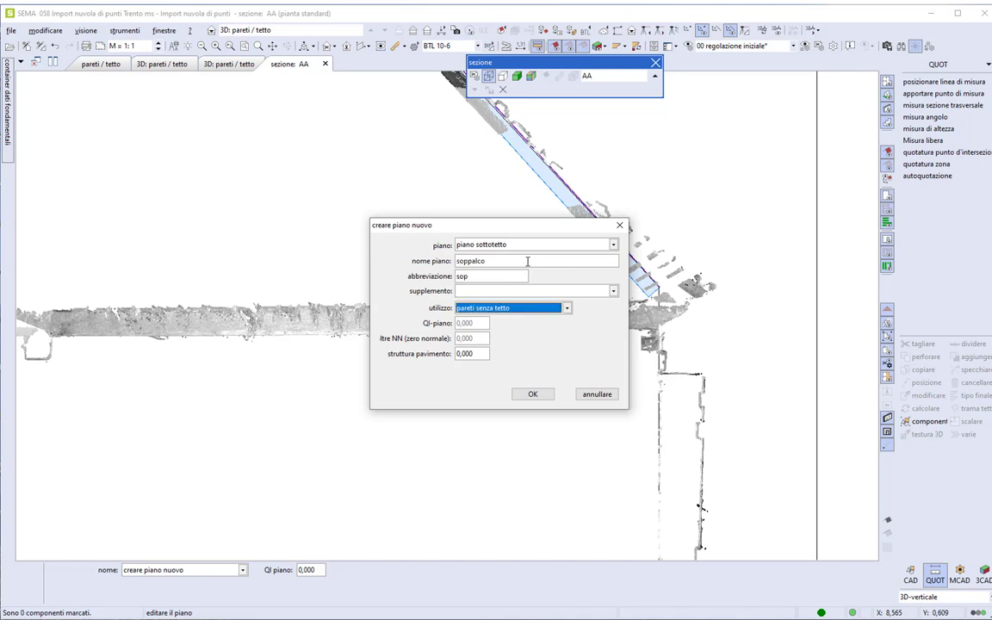
pyautogui.press('Down')
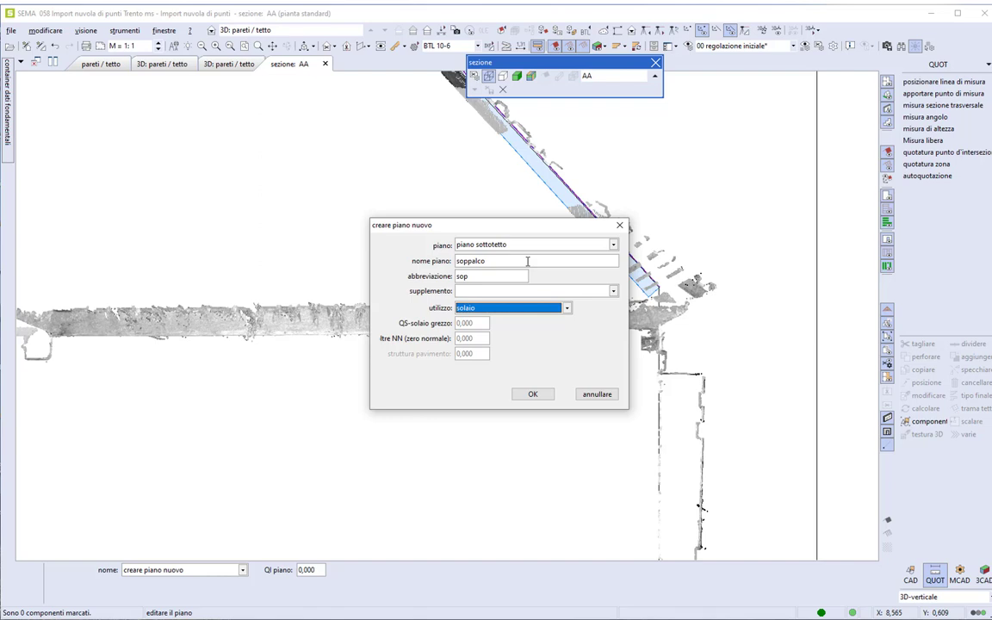
pyautogui.click(533, 394)
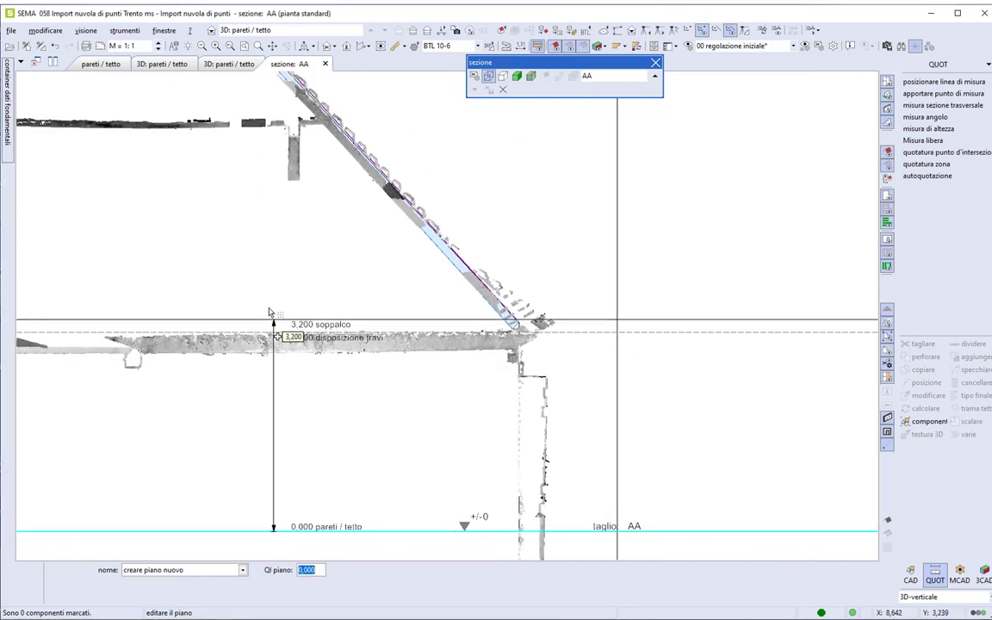
# Fix the soppalco level at 6.250 on the mezzanine beam in section AA.
pyautogui.scroll(5, 269, 311)
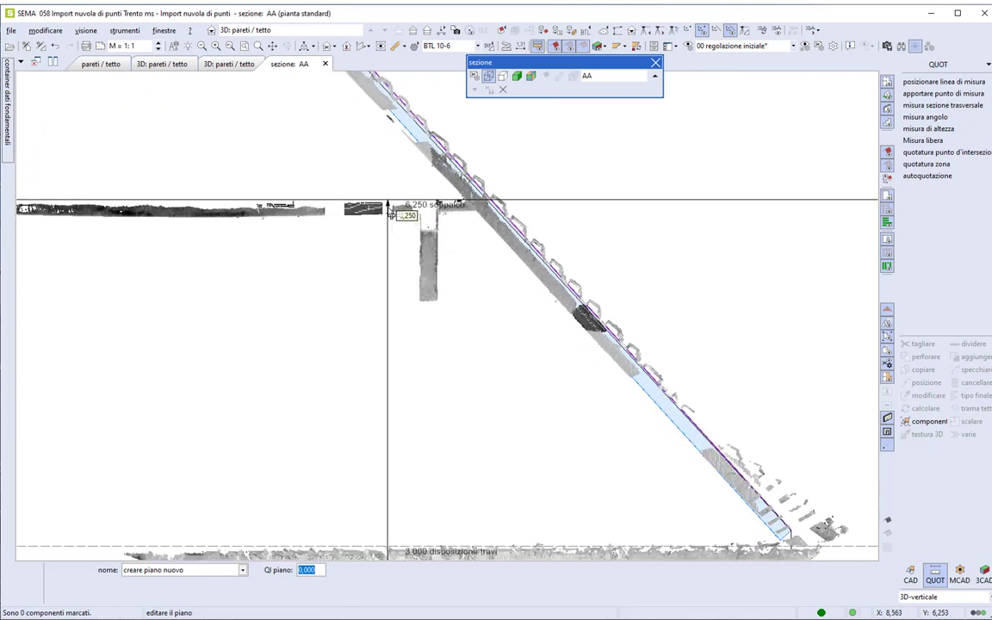
pyautogui.scroll(2, 388, 210)
pyautogui.scroll(3, 390, 212)
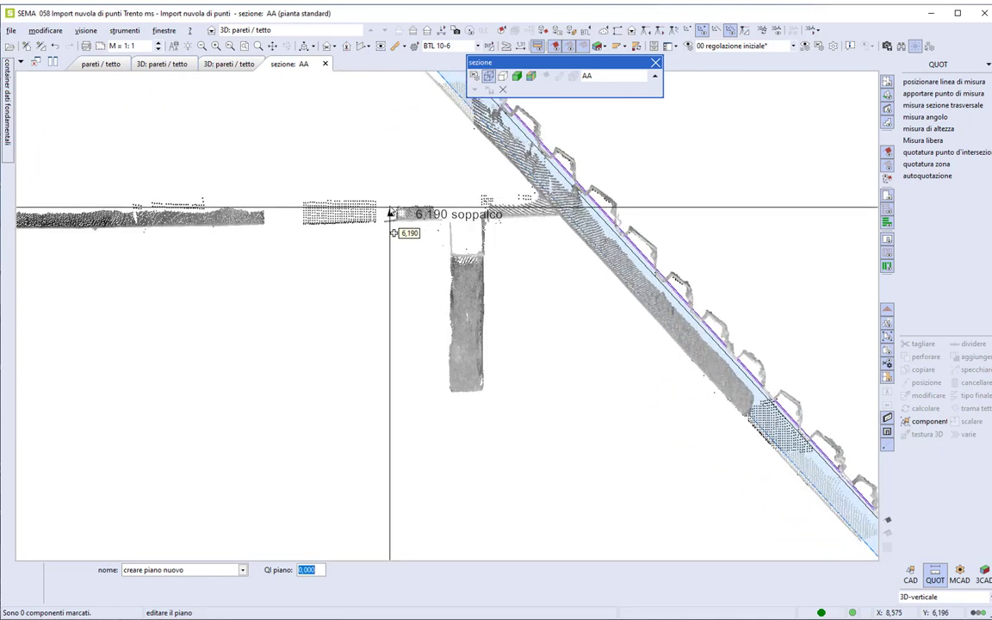
pyautogui.scroll(1, 389, 212)
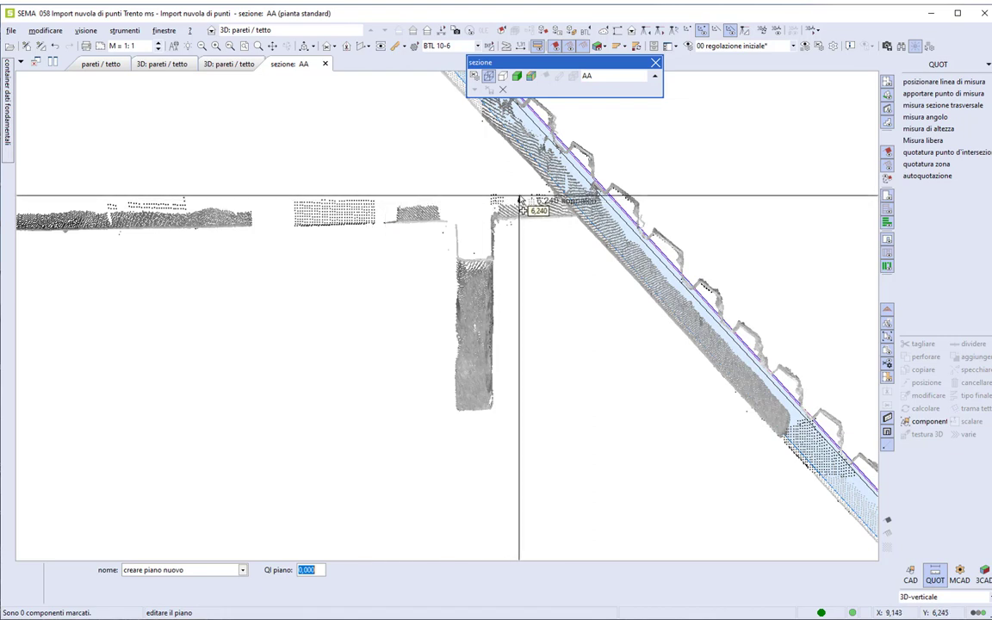
pyautogui.click(524, 197)
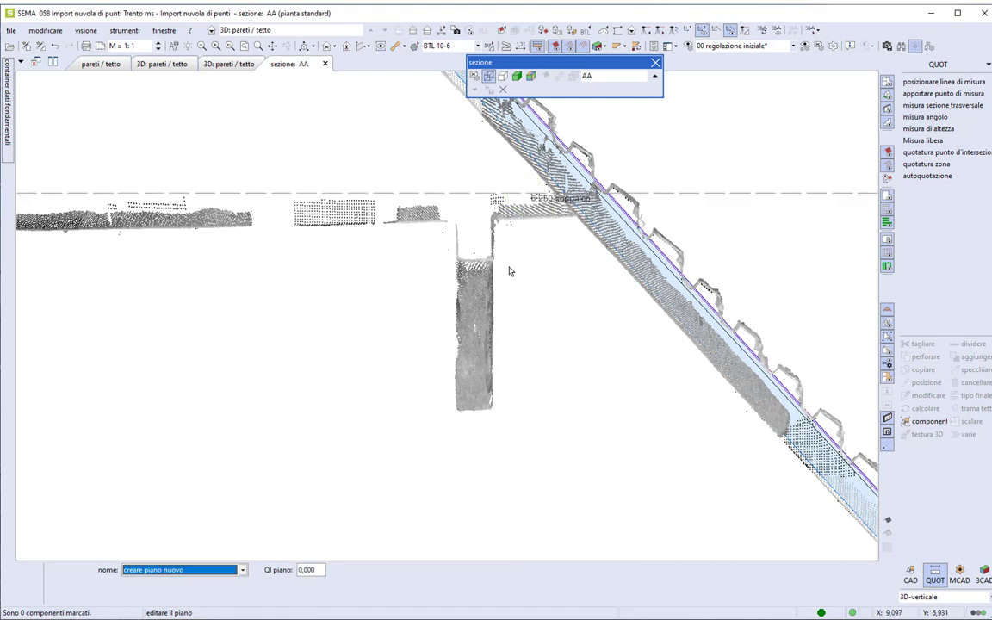
pyautogui.press('Return')
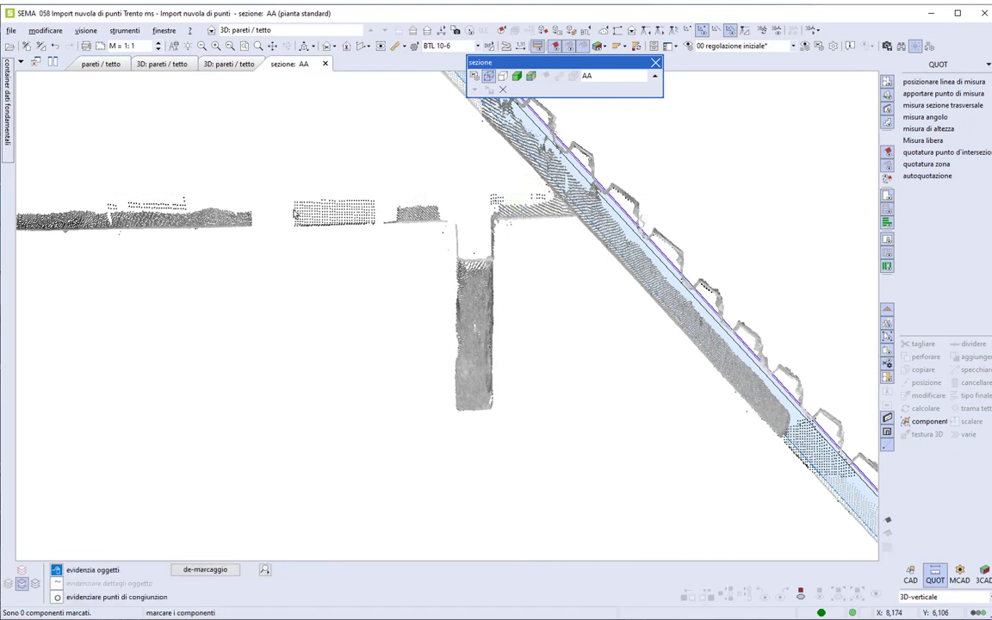
# Check the levels (soppalco 6,250, disposizione travi 3,000, pareti / tetto 0,000), then show the pareti / tetto plan.
pyautogui.click(256, 30)
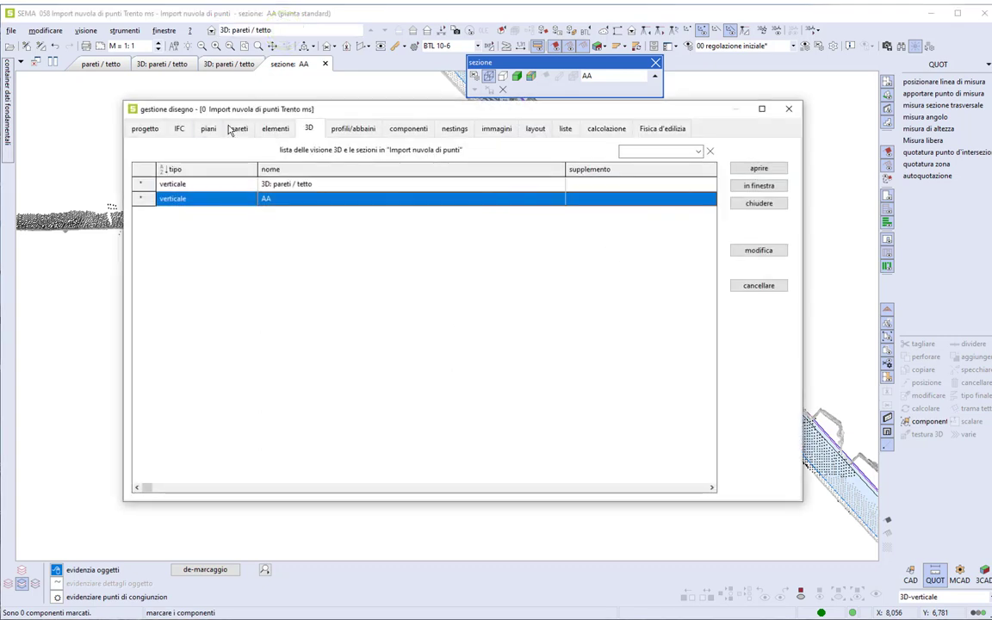
pyautogui.click(211, 129)
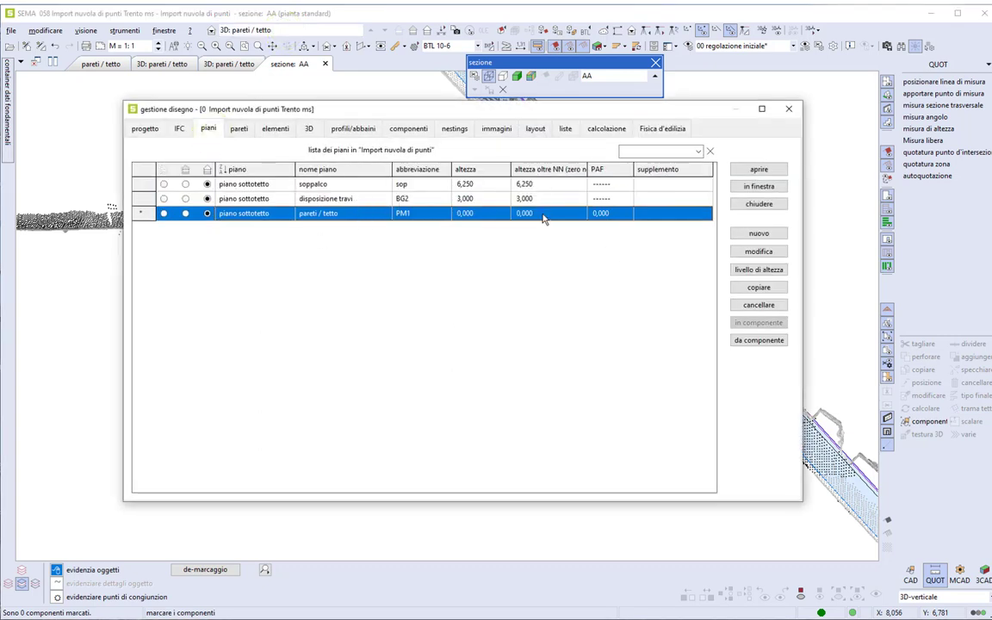
pyautogui.click(753, 206)
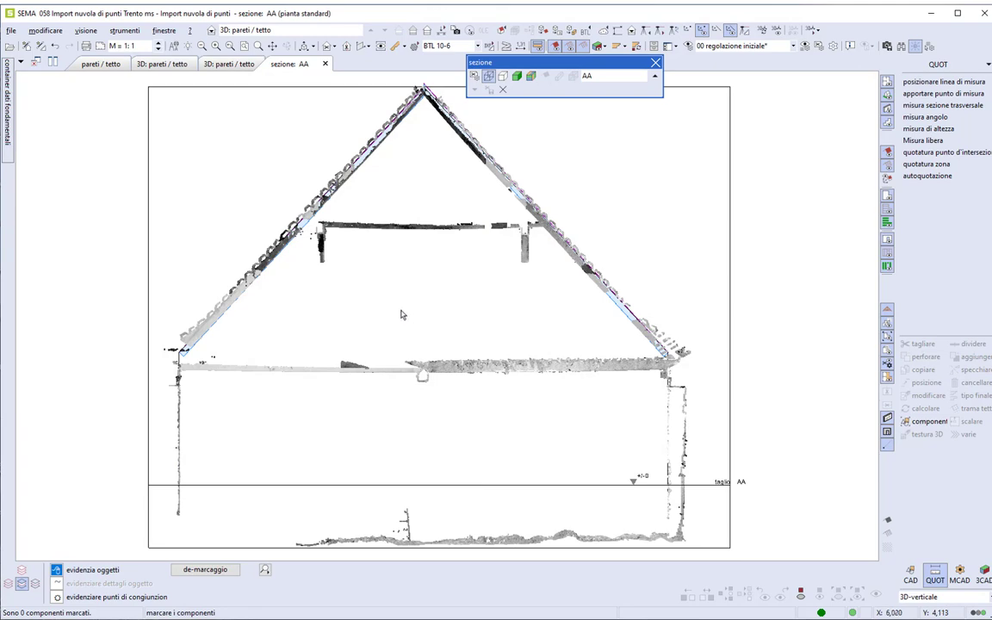
pyautogui.click(104, 64)
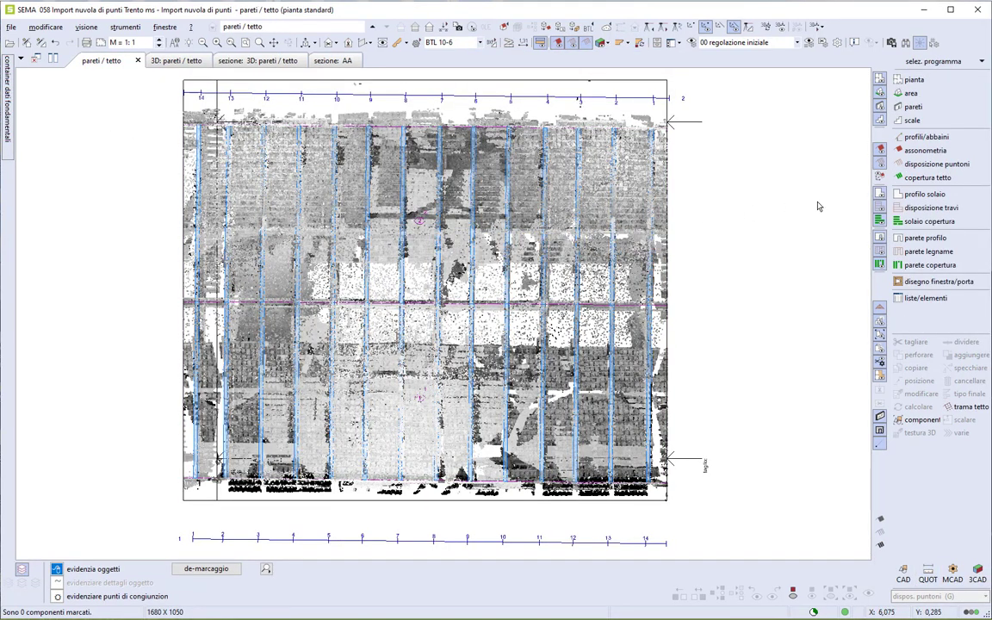
# Hide the rafters and set the plan's point-cloud cut height to 3,200.
pyautogui.click(880, 165)
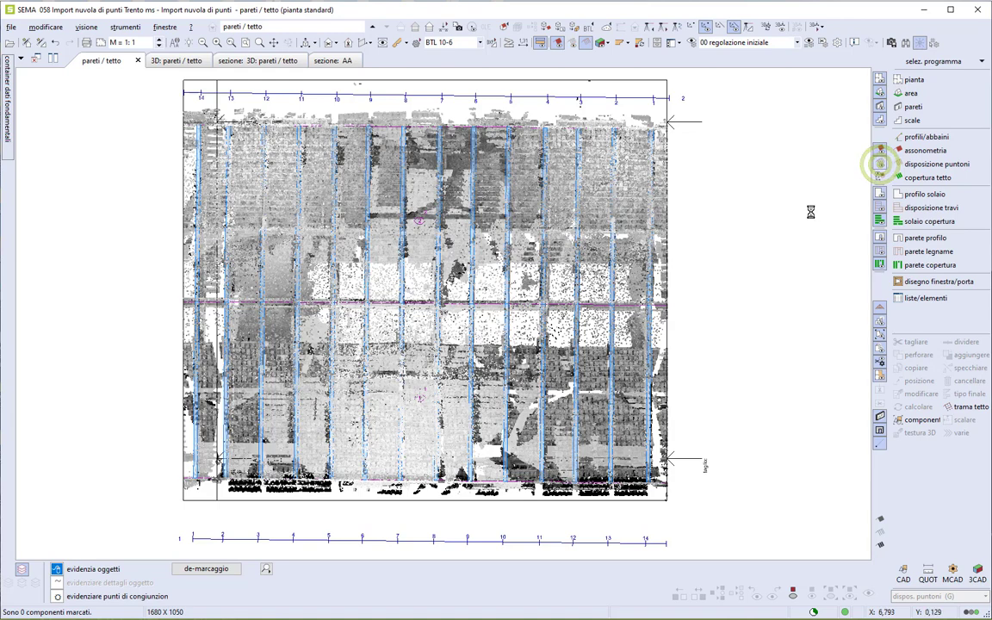
pyautogui.click(823, 42)
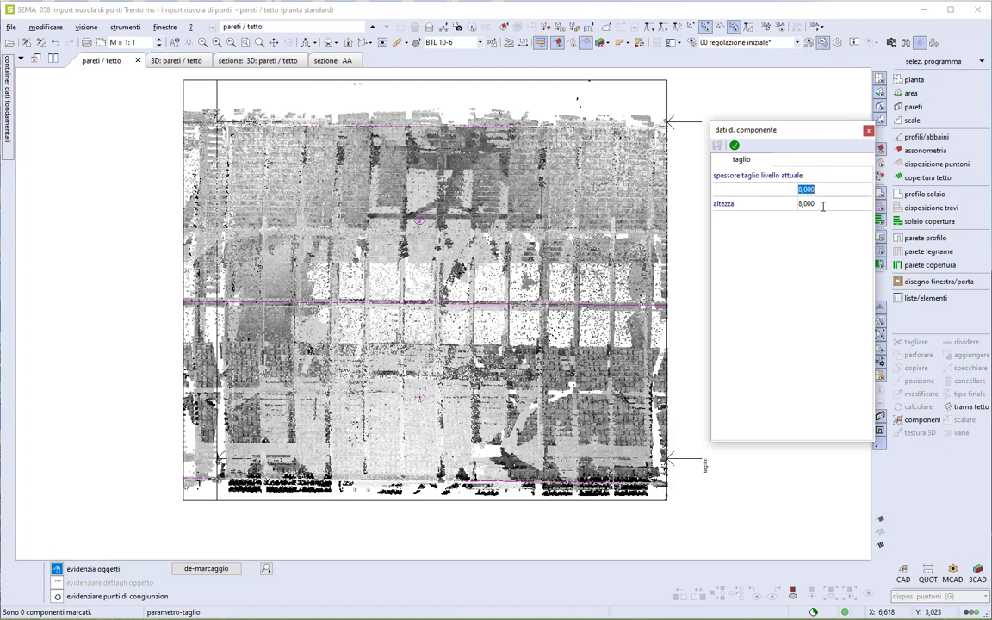
pyautogui.click(820, 204)
pyautogui.write('3,2')
pyautogui.click(834, 190)
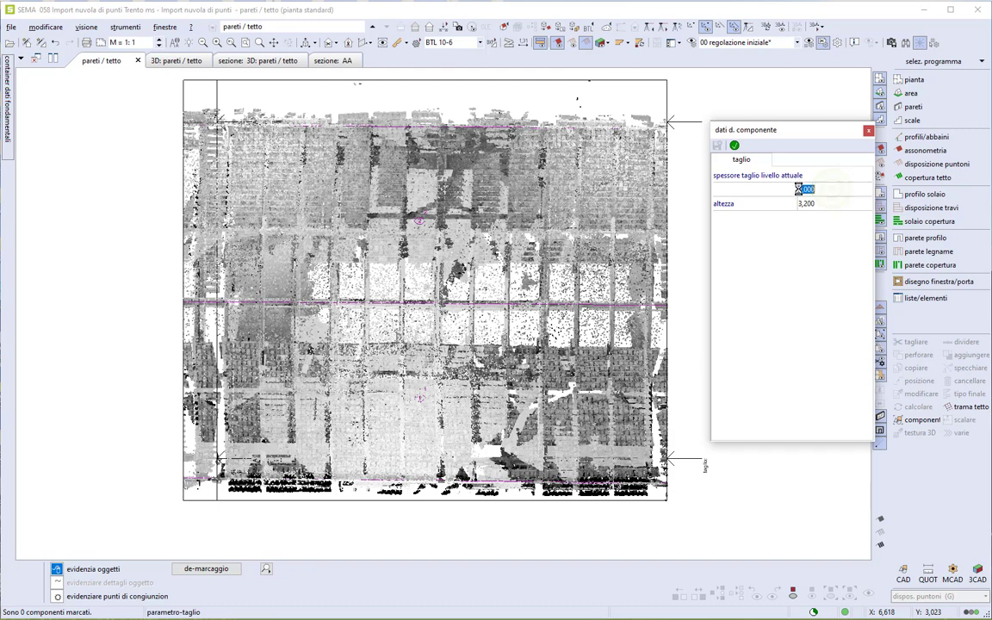
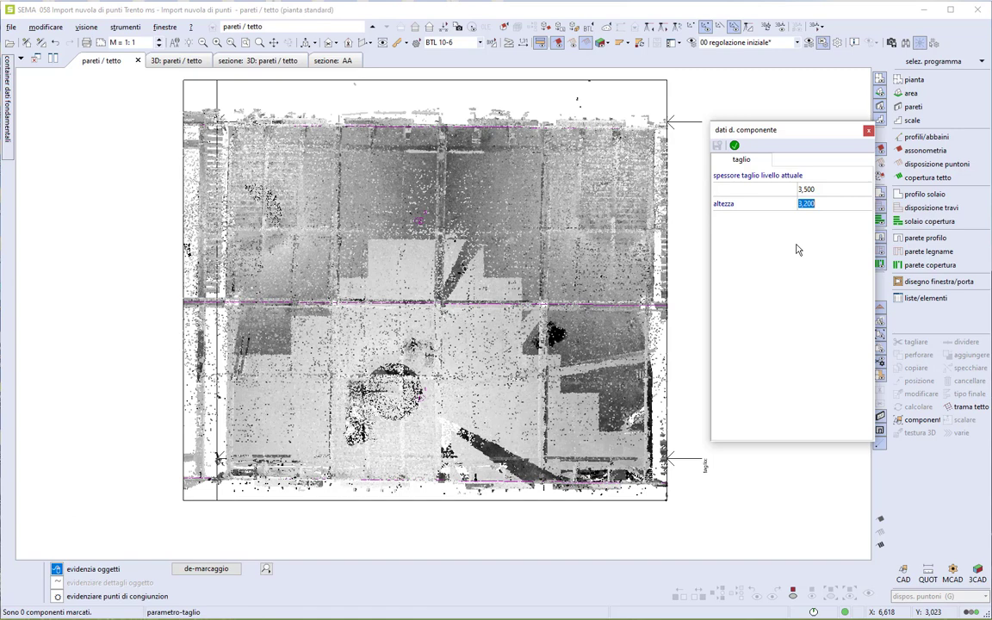
# Reduce the point-cloud plan cut thickness from 3,500 to 1,000 at height 3,200.
pyautogui.click(824, 190)
pyautogui.write('1,000')
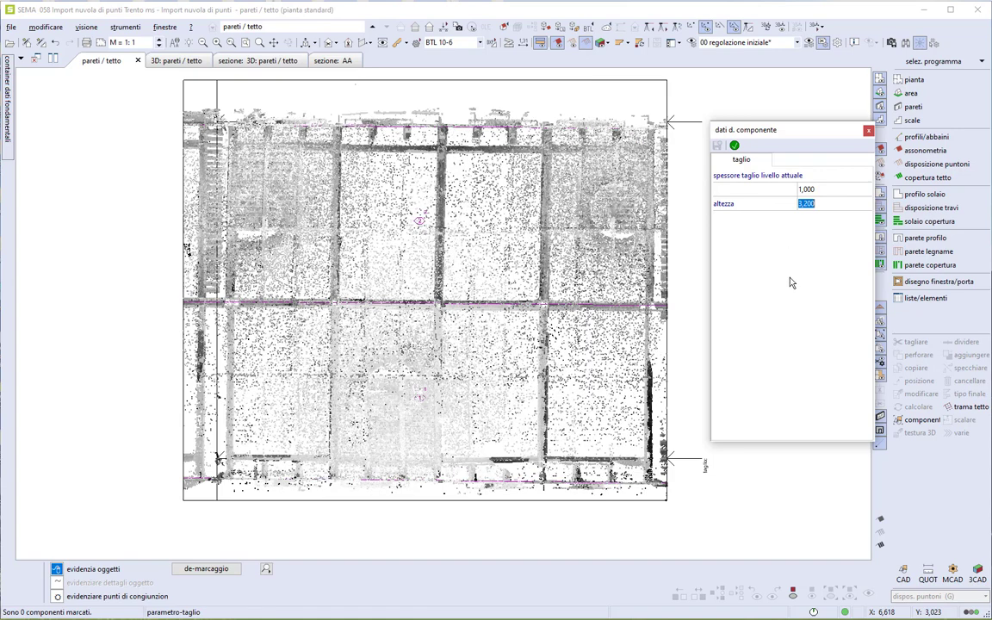
pyautogui.click(735, 145)
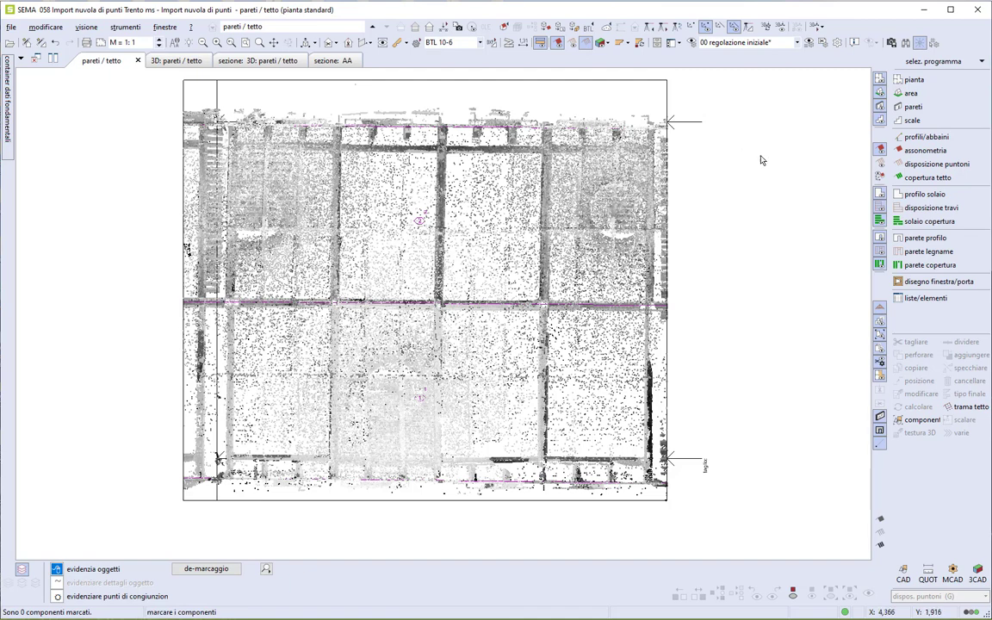
# Switch the floor working mode to 'disposizione travi' for beam layout.
pyautogui.click(917, 212)
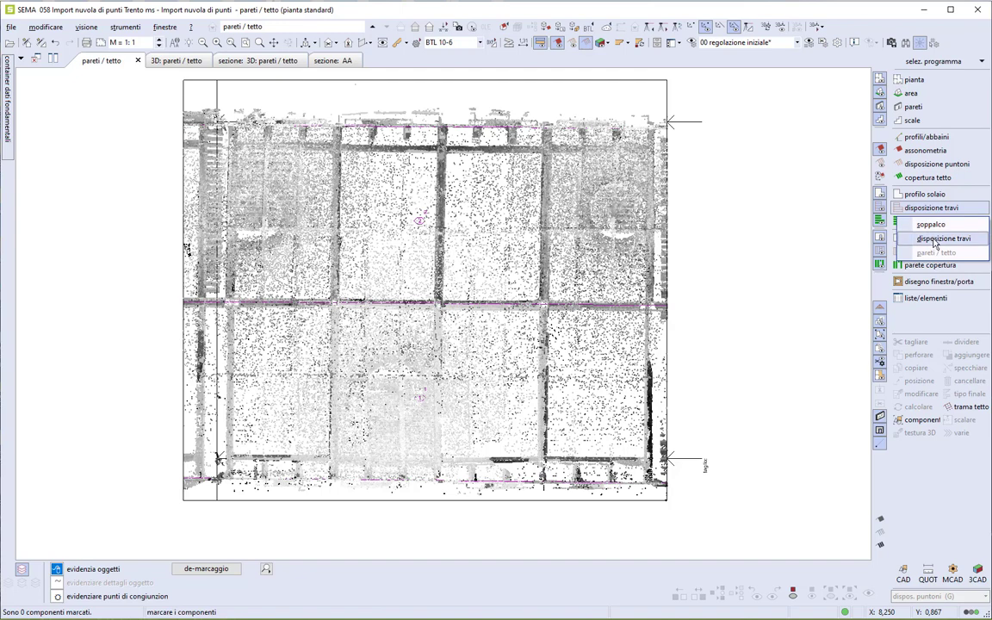
pyautogui.click(913, 241)
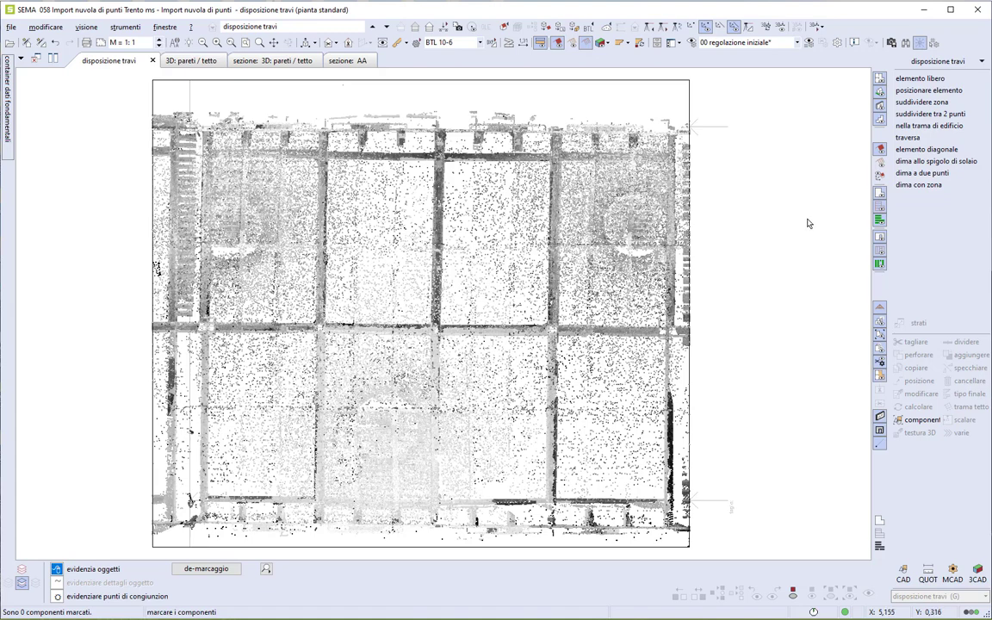
pyautogui.click(447, 322)
pyautogui.scroll(5, 458, 319)
pyautogui.moveTo(451, 413); pyautogui.dragTo(462, 323, button='middle')
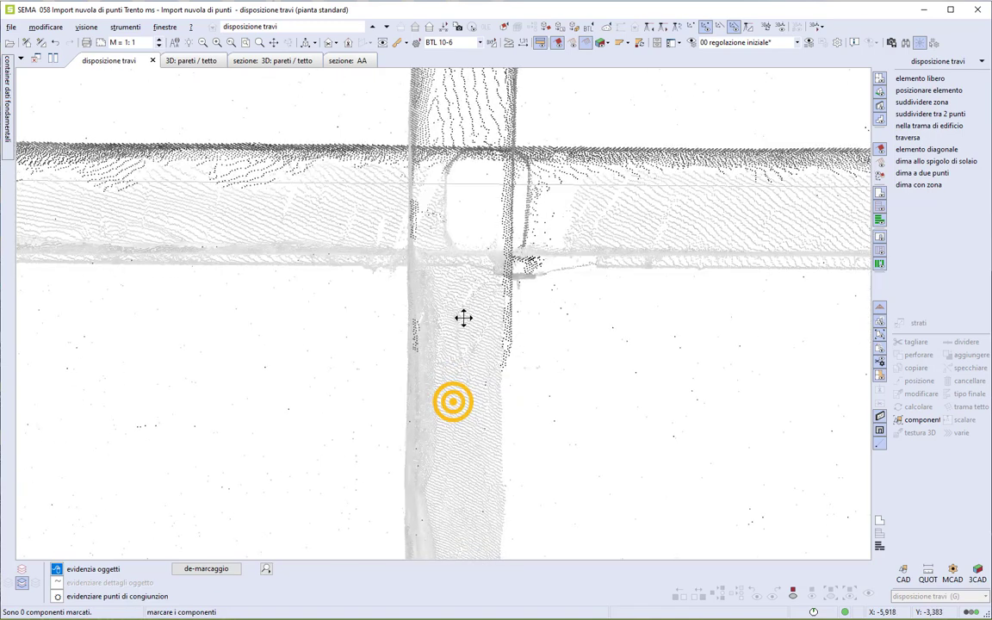
pyautogui.moveTo(356, 406); pyautogui.dragTo(562, 182)
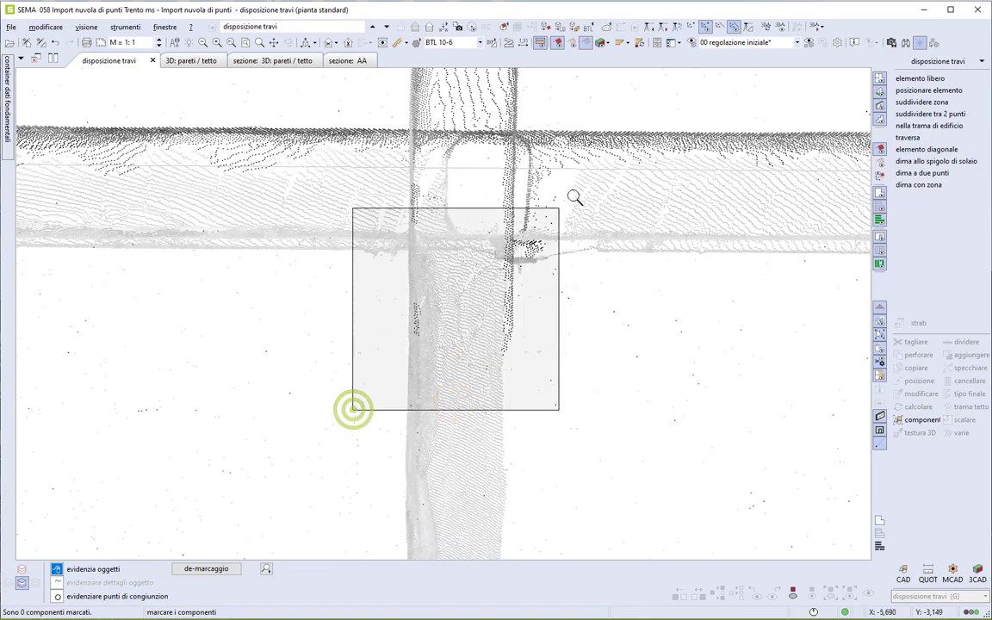
pyautogui.click(508, 42)
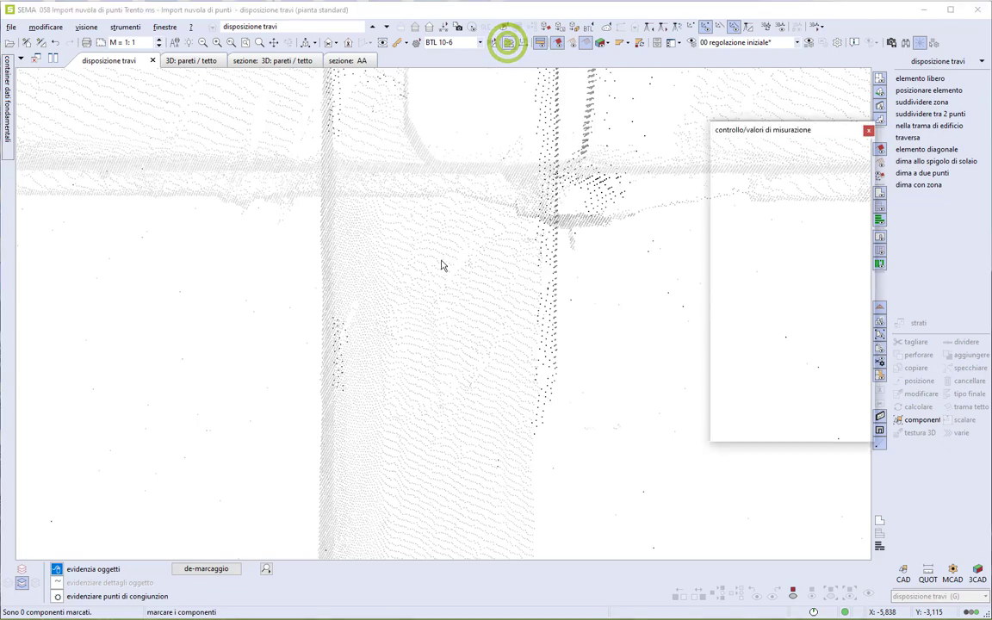
pyautogui.click(324, 295)
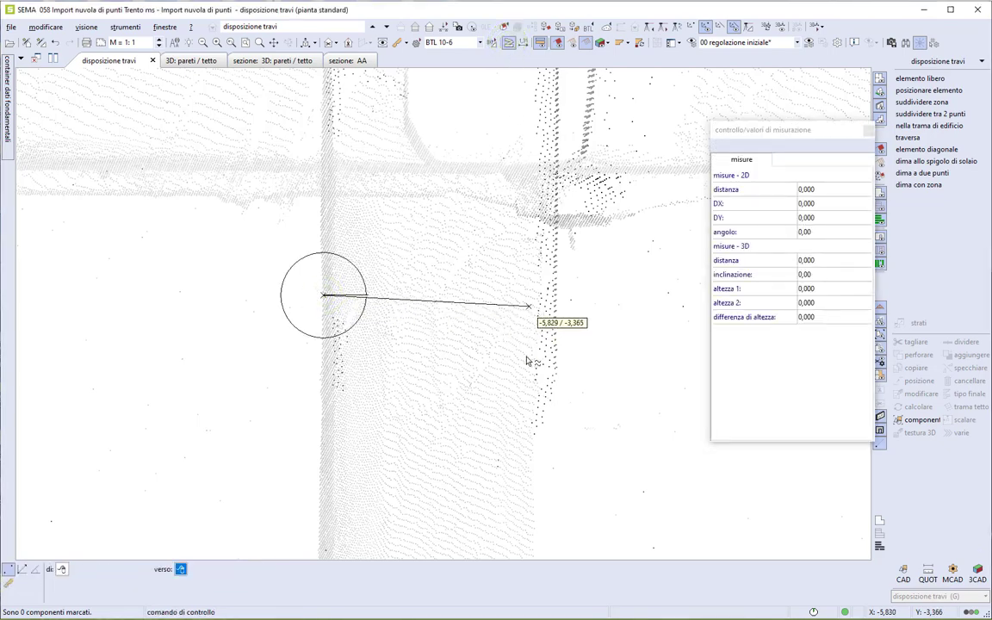
pyautogui.click(531, 433)
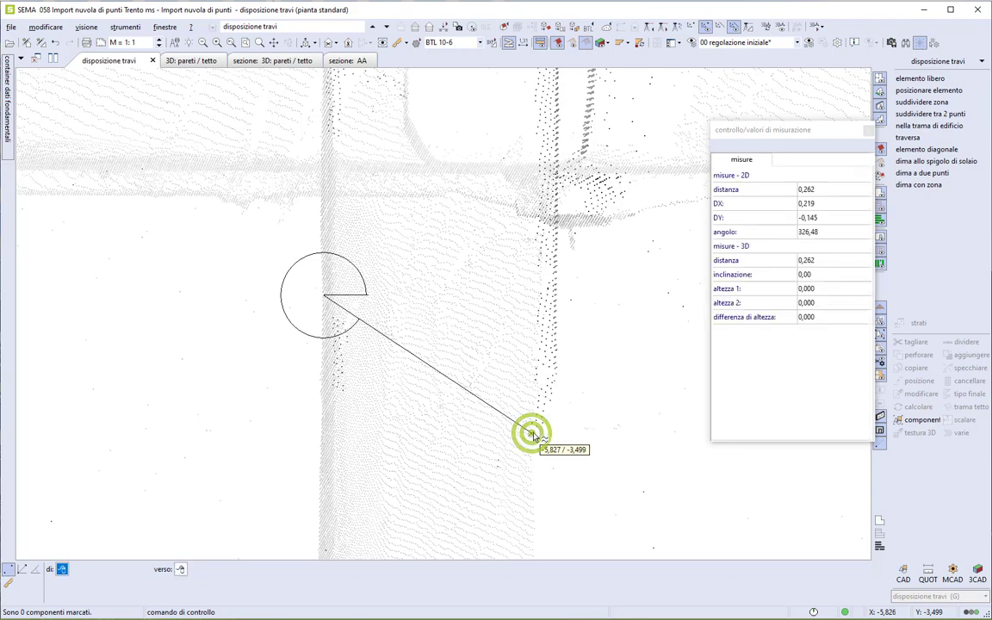
pyautogui.click(831, 203)
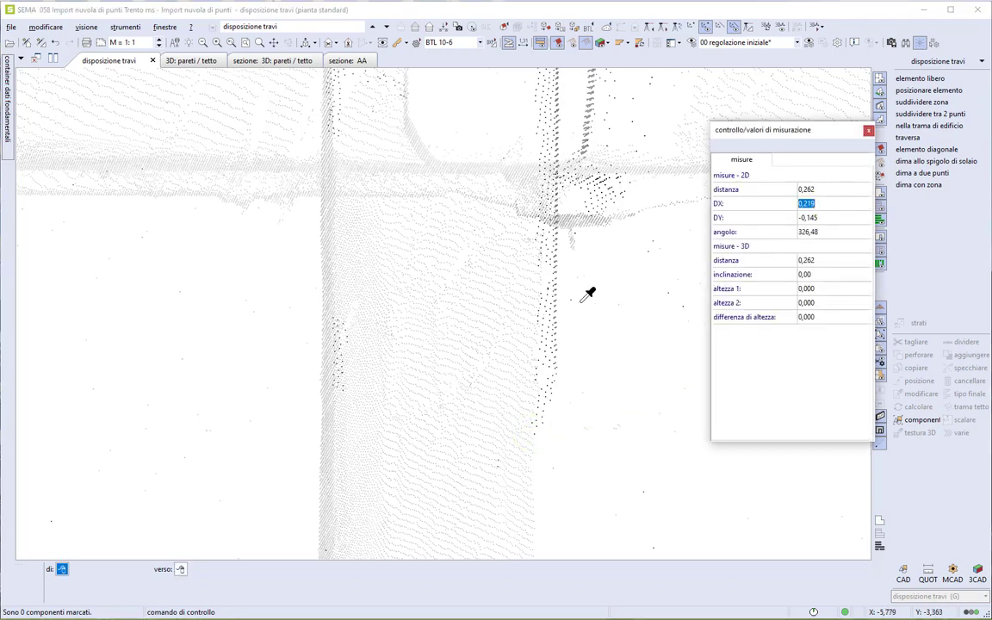
pyautogui.scroll(-2, 587, 295)
pyautogui.scroll(-2, 586, 291)
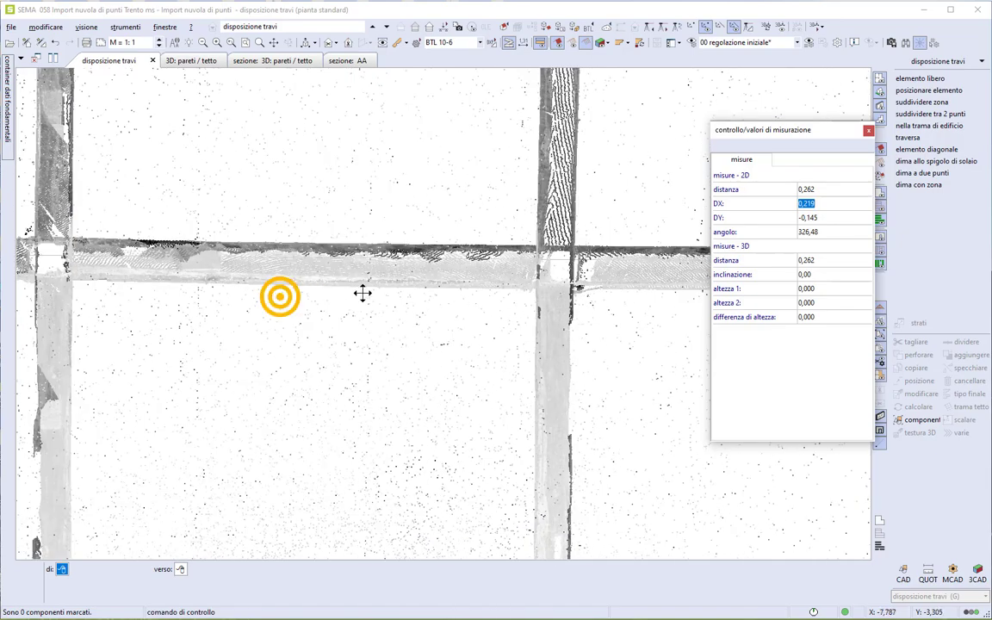
pyautogui.moveTo(276, 295); pyautogui.dragTo(554, 283, button='middle')
pyautogui.moveTo(412, 292); pyautogui.dragTo(496, 290, button='middle')
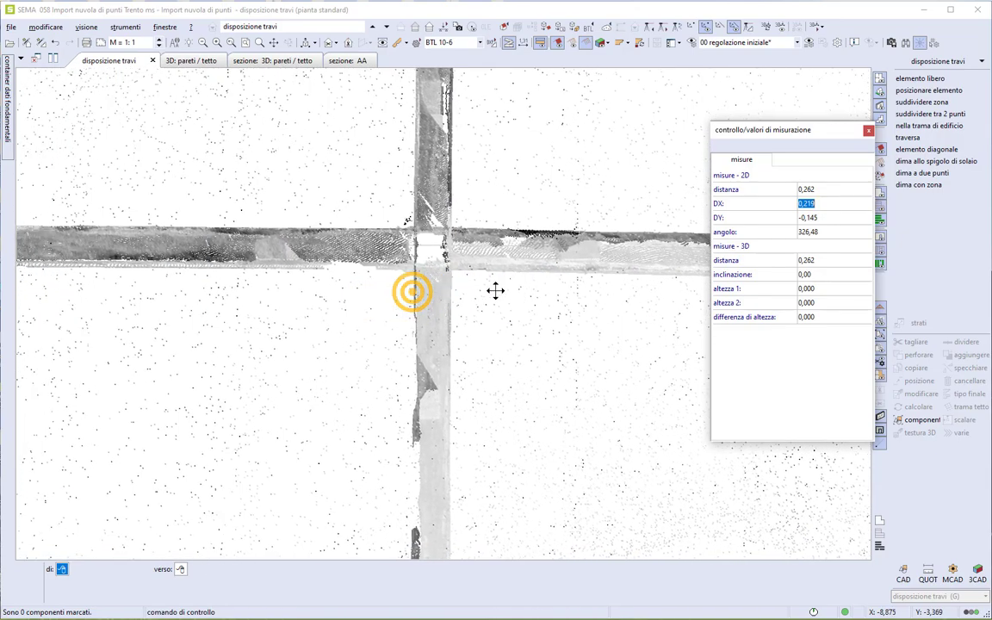
pyautogui.scroll(3, 439, 291)
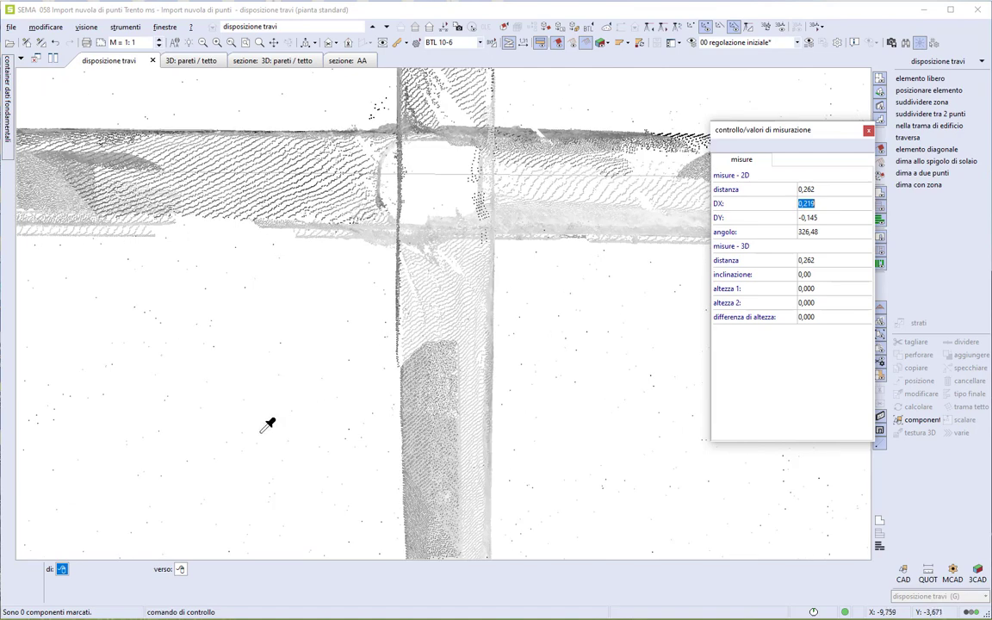
pyautogui.click(62, 570)
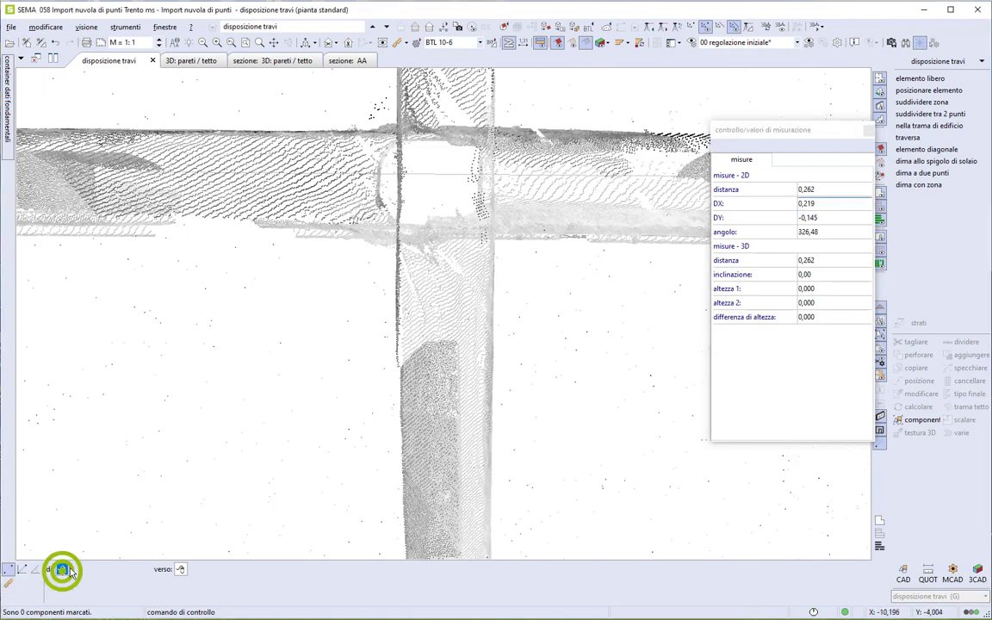
pyautogui.click(397, 274)
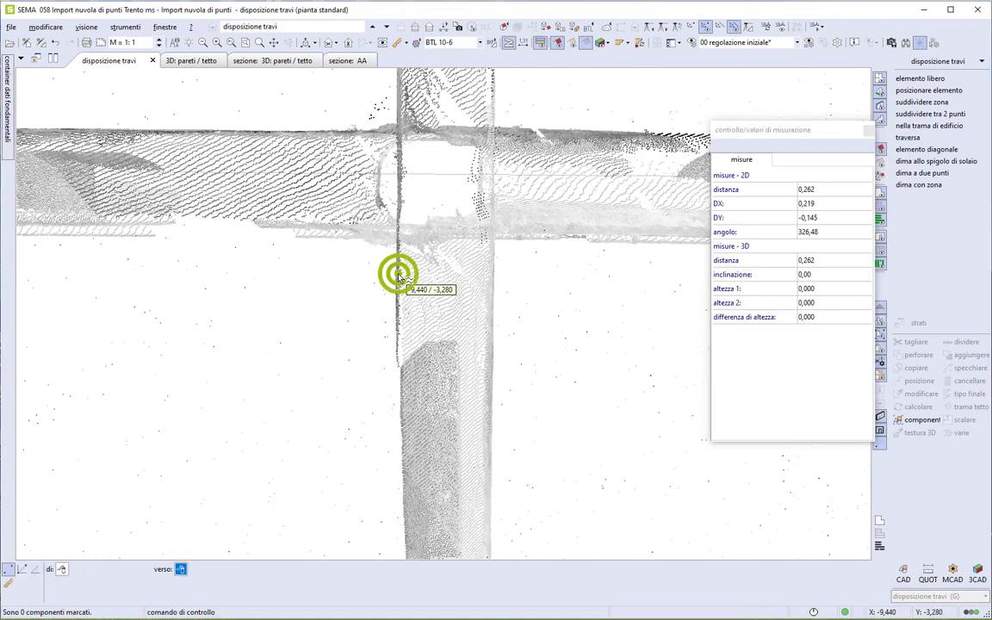
pyautogui.click(492, 282)
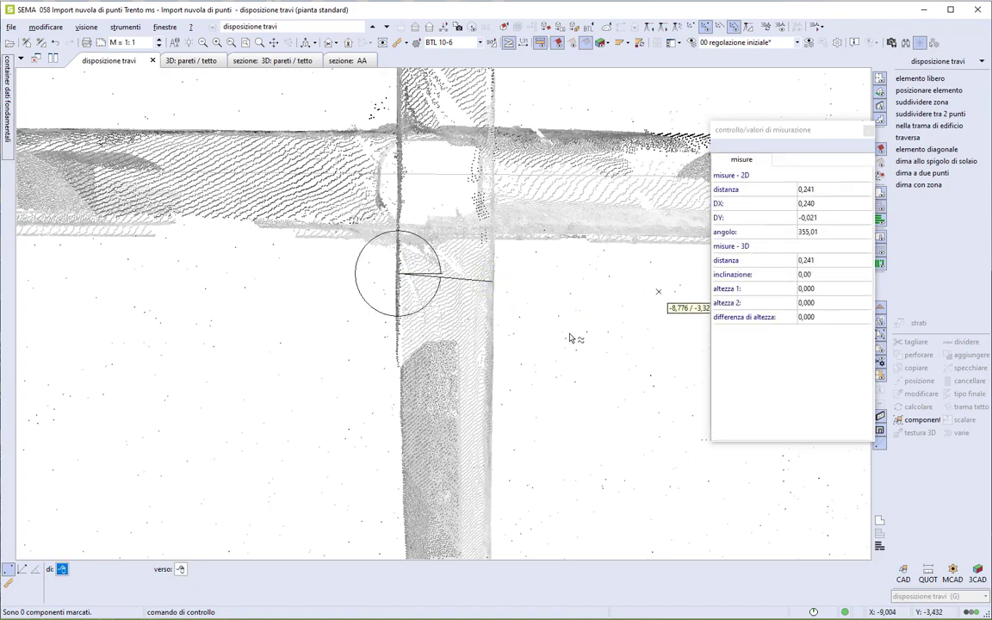
pyautogui.scroll(-3, 565, 319)
pyautogui.scroll(-2, 560, 326)
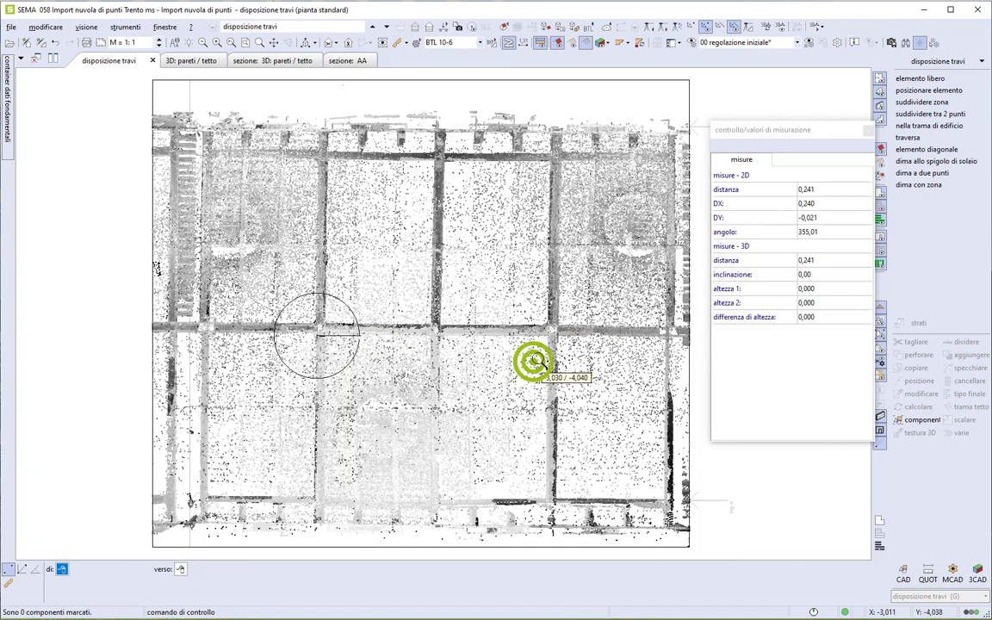
pyautogui.scroll(5, 542, 340)
pyautogui.moveTo(478, 398); pyautogui.dragTo(465, 276, button='middle')
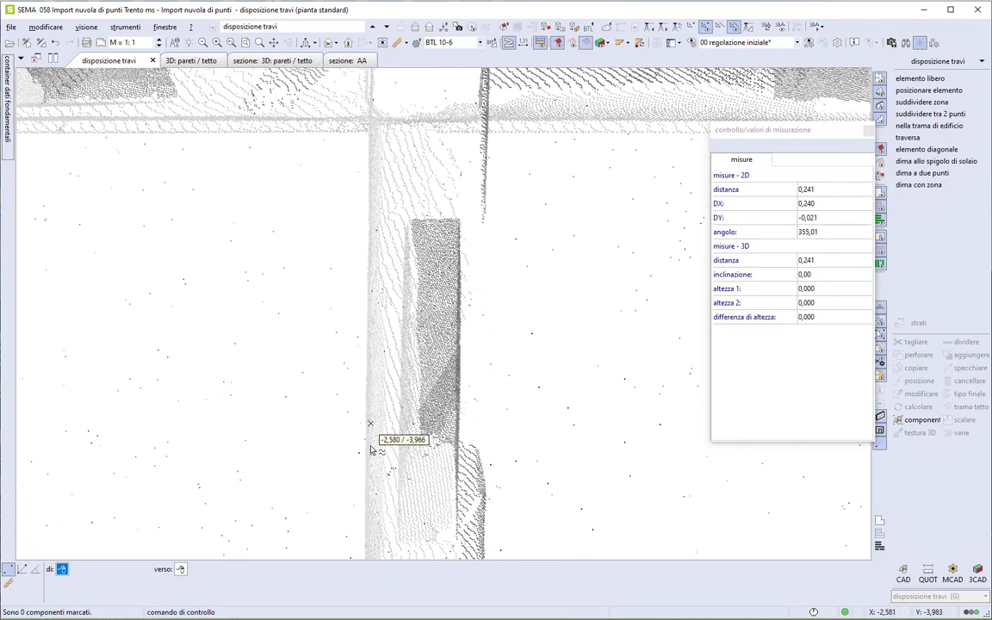
pyautogui.click(366, 511)
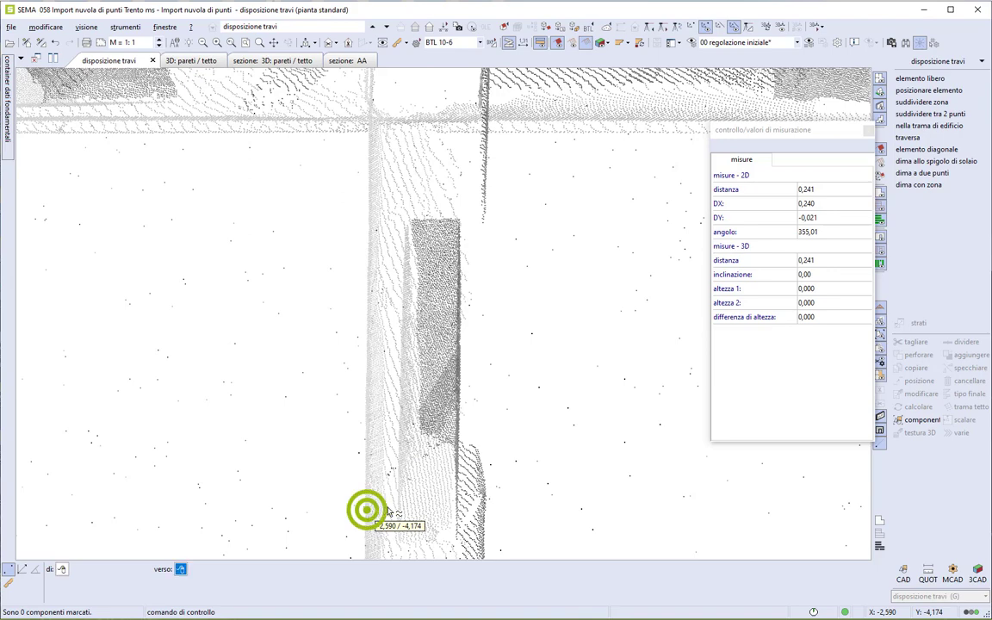
pyautogui.click(484, 513)
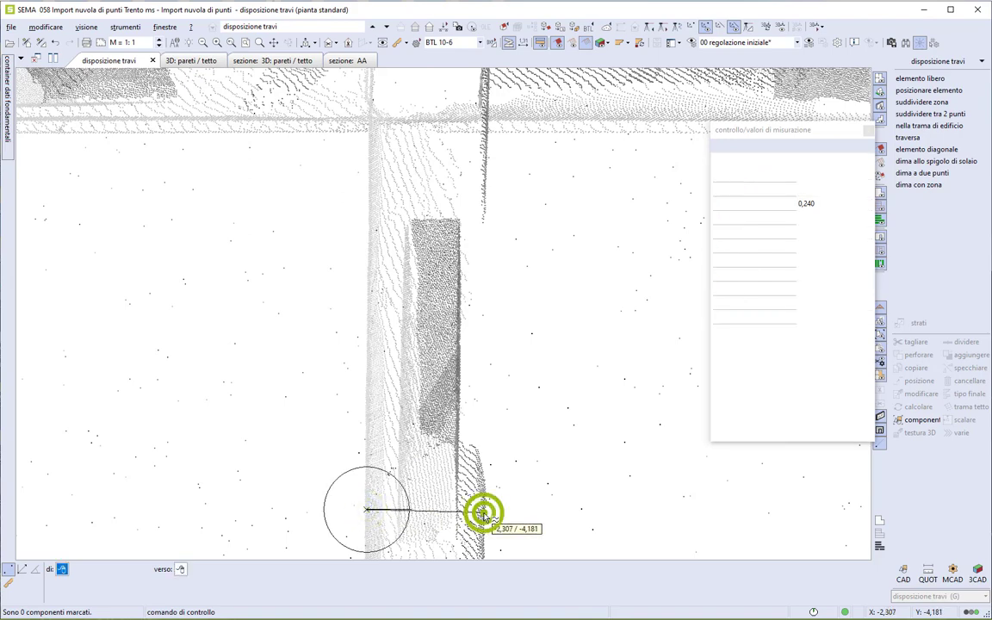
pyautogui.scroll(-1, 488, 445)
pyautogui.scroll(-2, 491, 422)
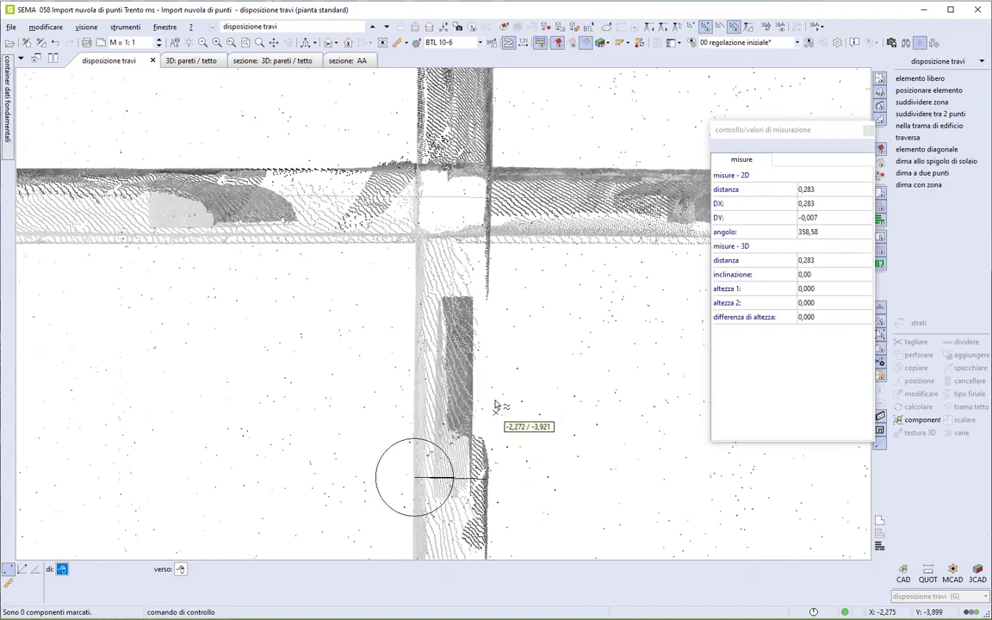
pyautogui.scroll(-2, 493, 396)
pyautogui.press('Escape')
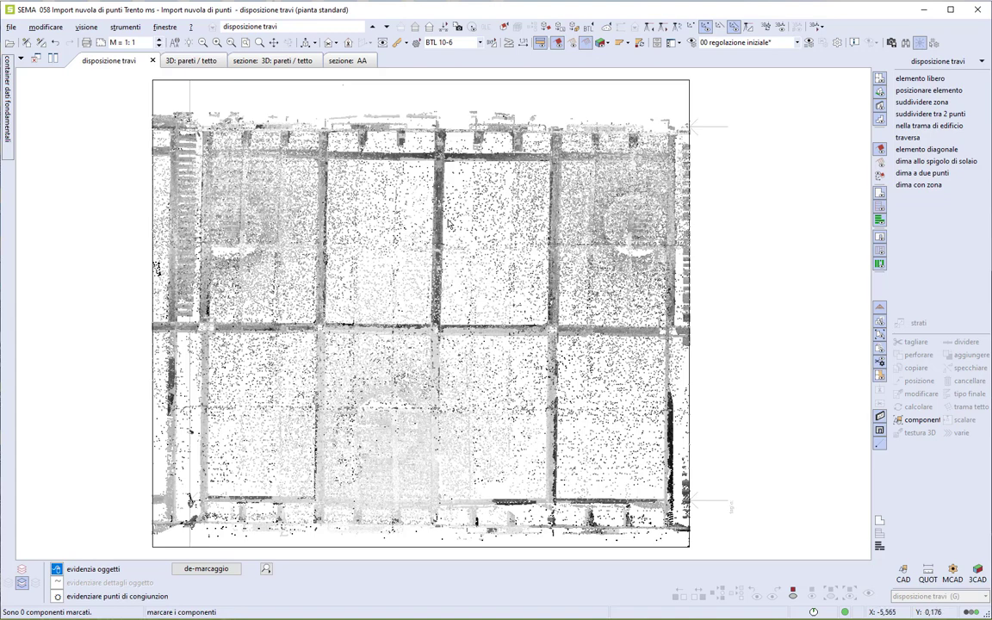
# Start a free beam element with the 'trave maestra 22' component and height 0,240.
pyautogui.click(939, 80)
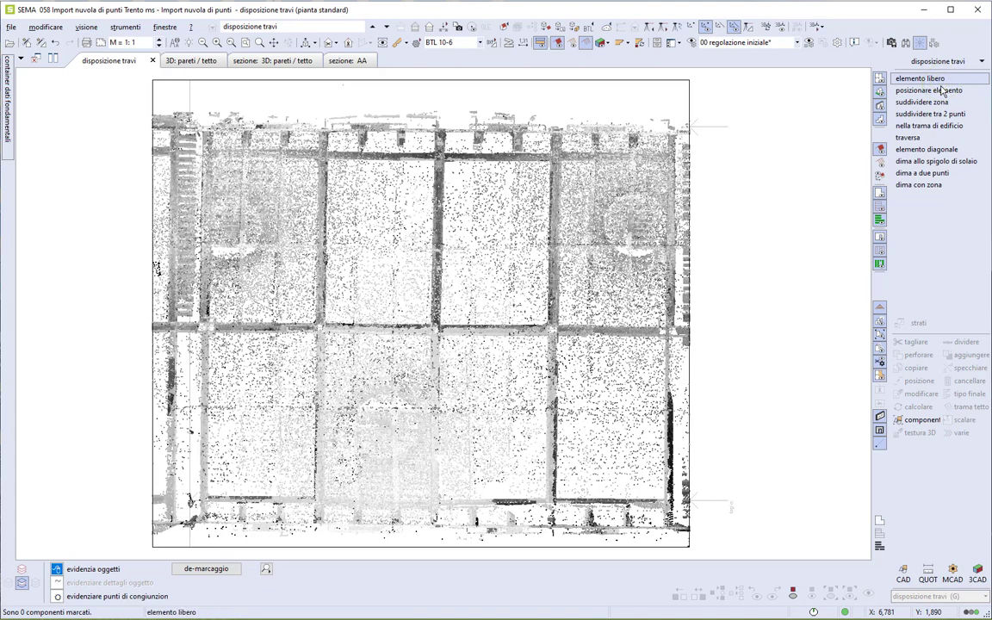
pyautogui.click(943, 91)
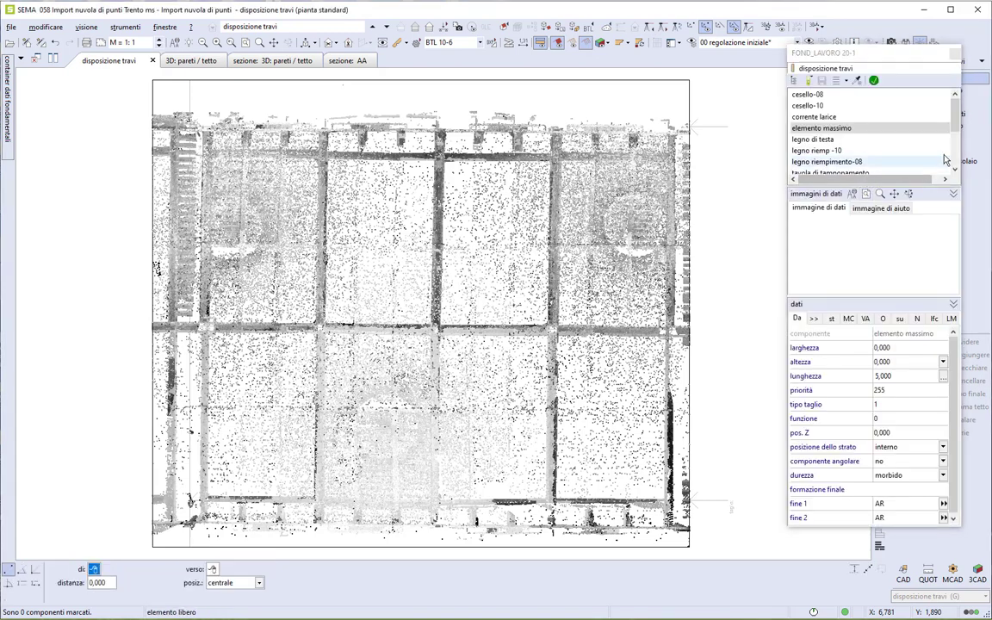
pyautogui.moveTo(956, 124); pyautogui.dragTo(957, 145)
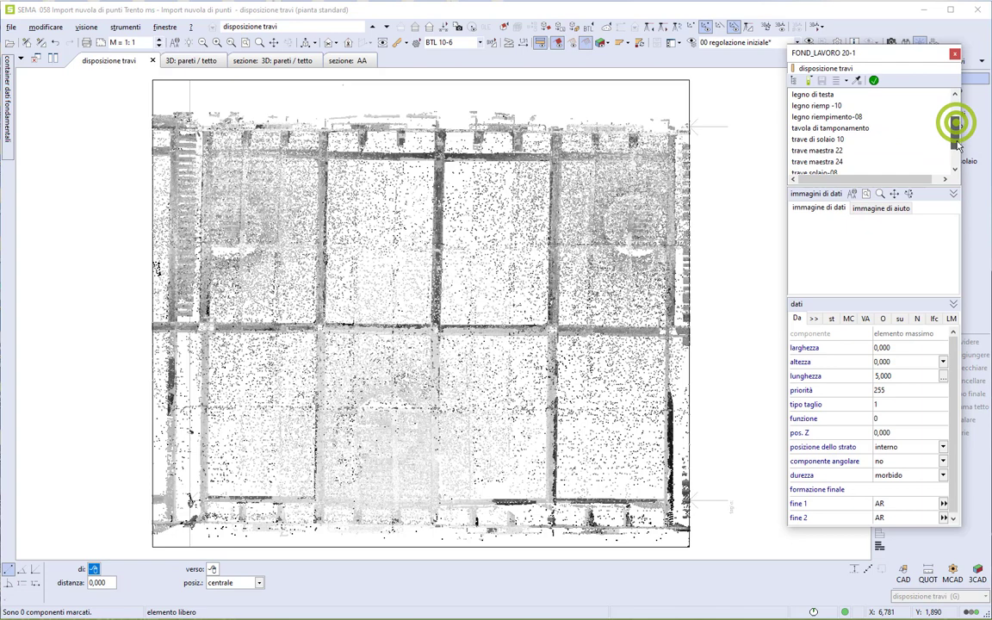
pyautogui.click(846, 151)
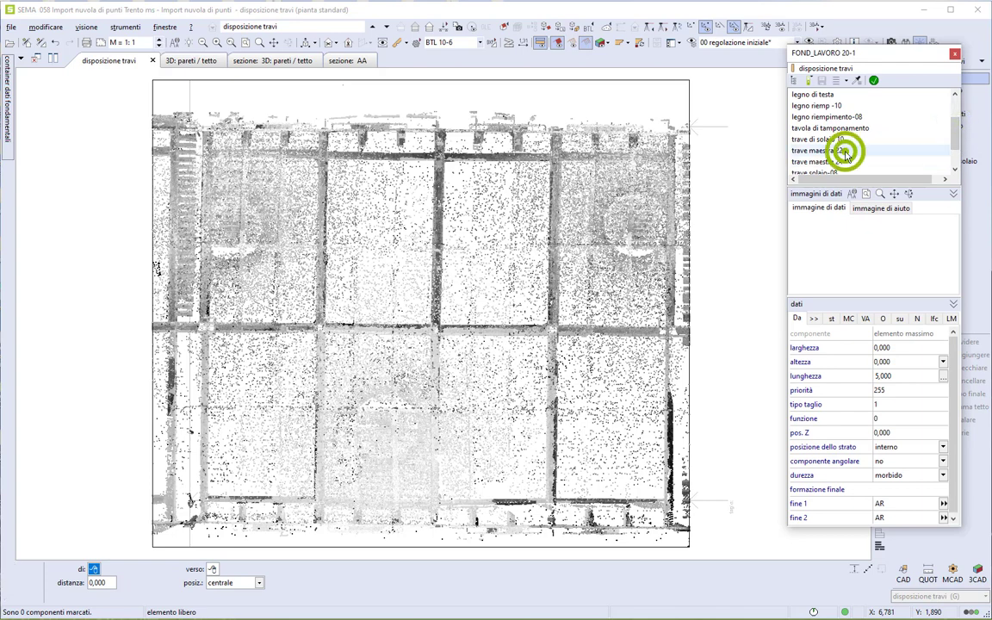
pyautogui.click(943, 363)
pyautogui.click(925, 371)
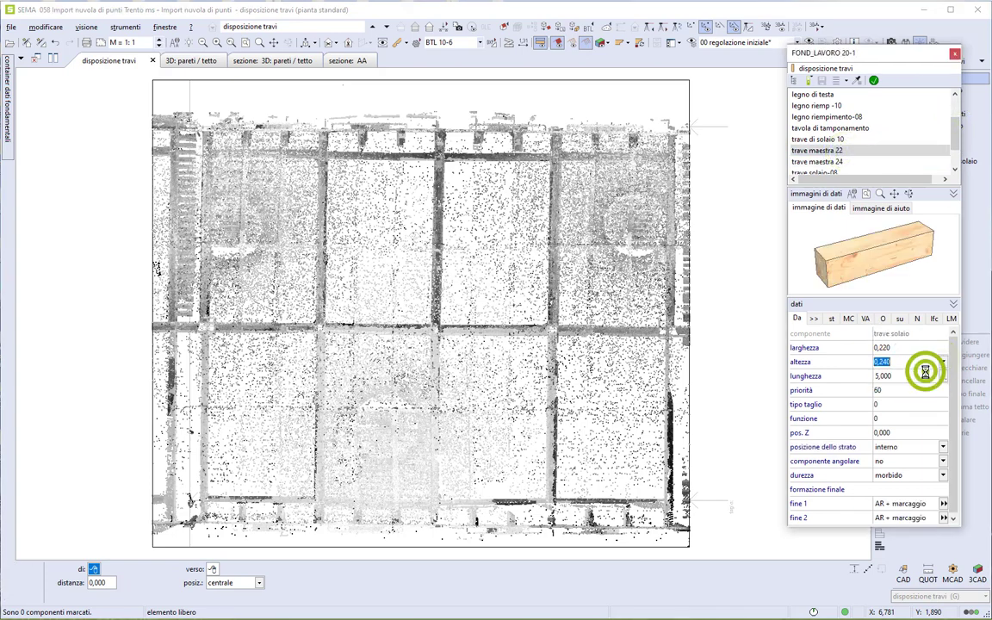
pyautogui.click(873, 80)
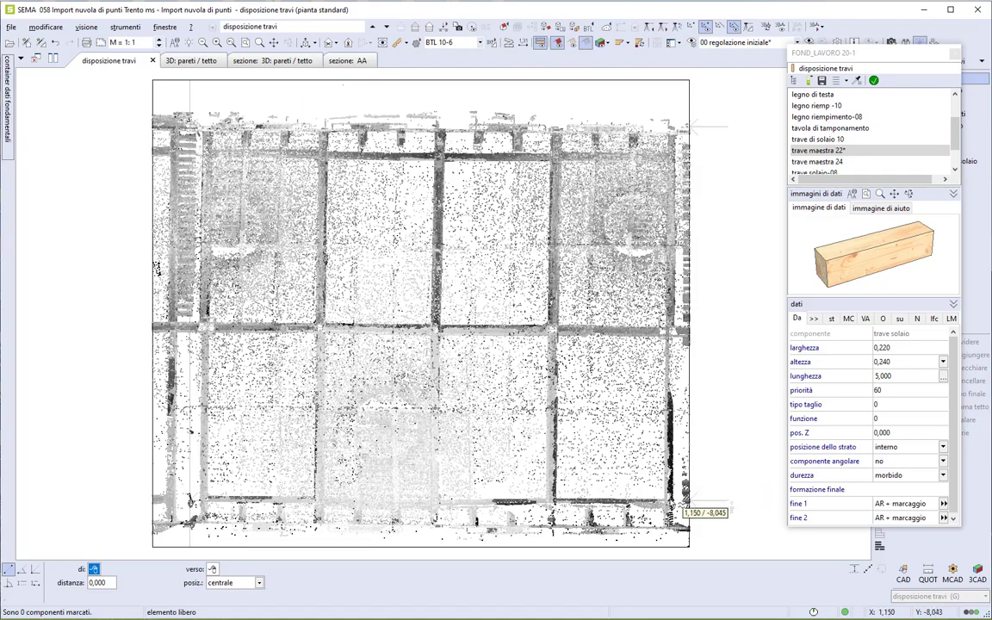
# Place the first vertical beam along the right-hand posts, right-aligned, 0,280 wide and 0,240 high.
pyautogui.click(667, 502)
pyautogui.scroll(5, 668, 502)
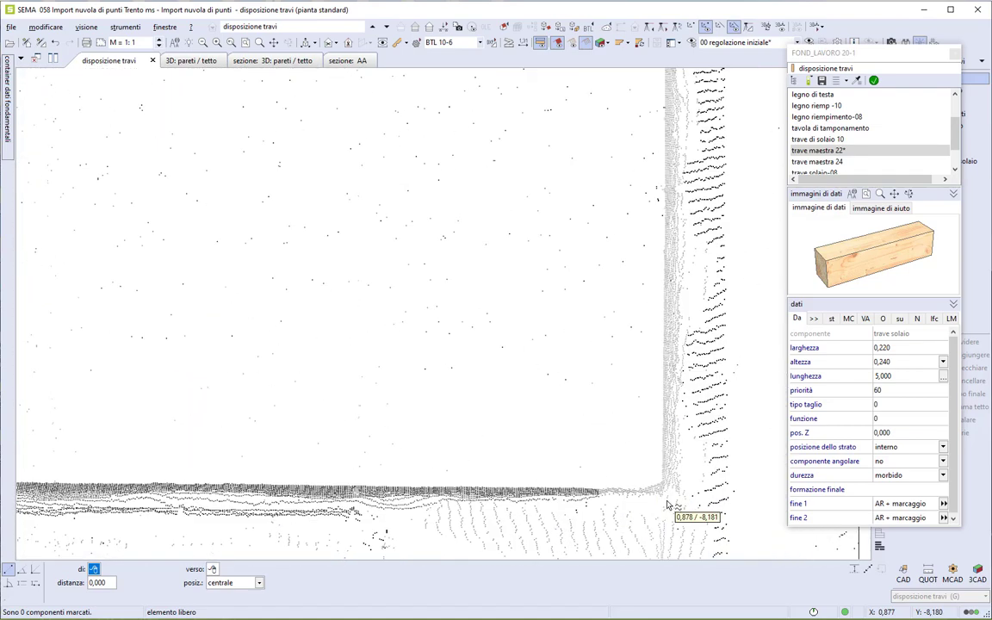
pyautogui.scroll(2, 668, 502)
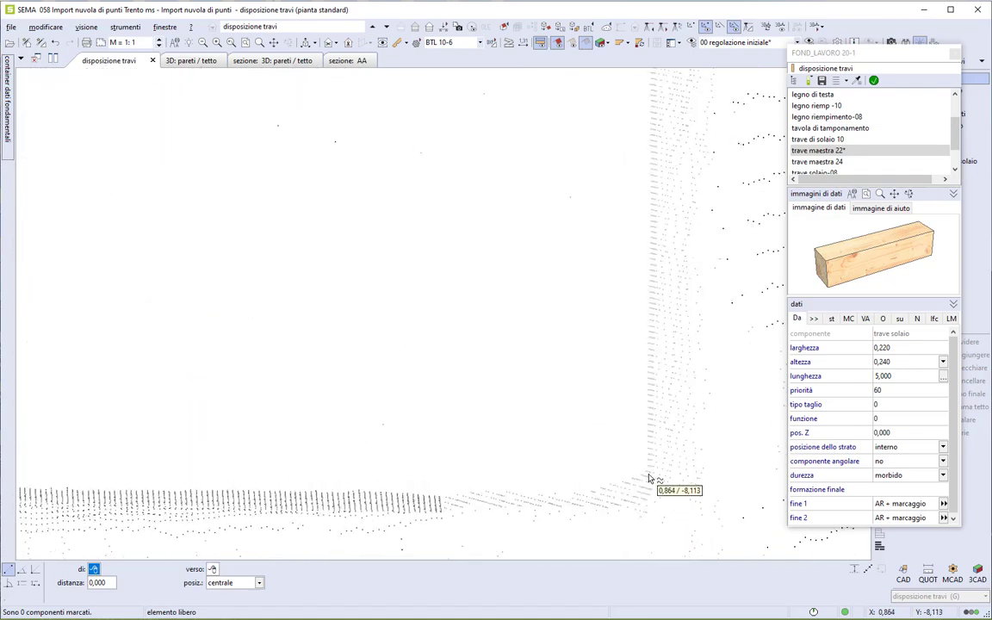
pyautogui.scroll(-7, 650, 476)
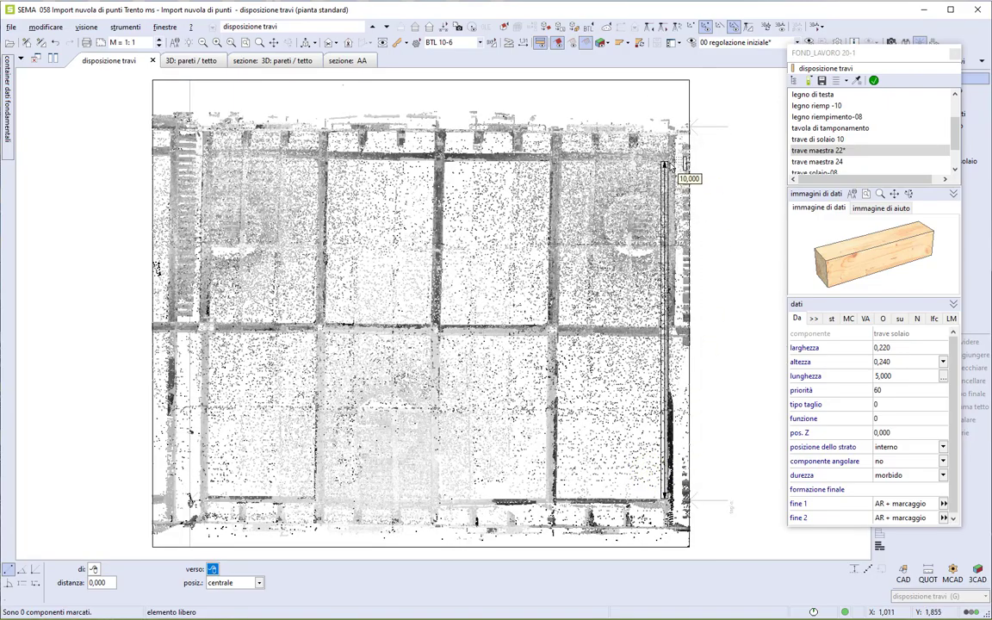
pyautogui.scroll(3, 670, 164)
pyautogui.scroll(2, 665, 163)
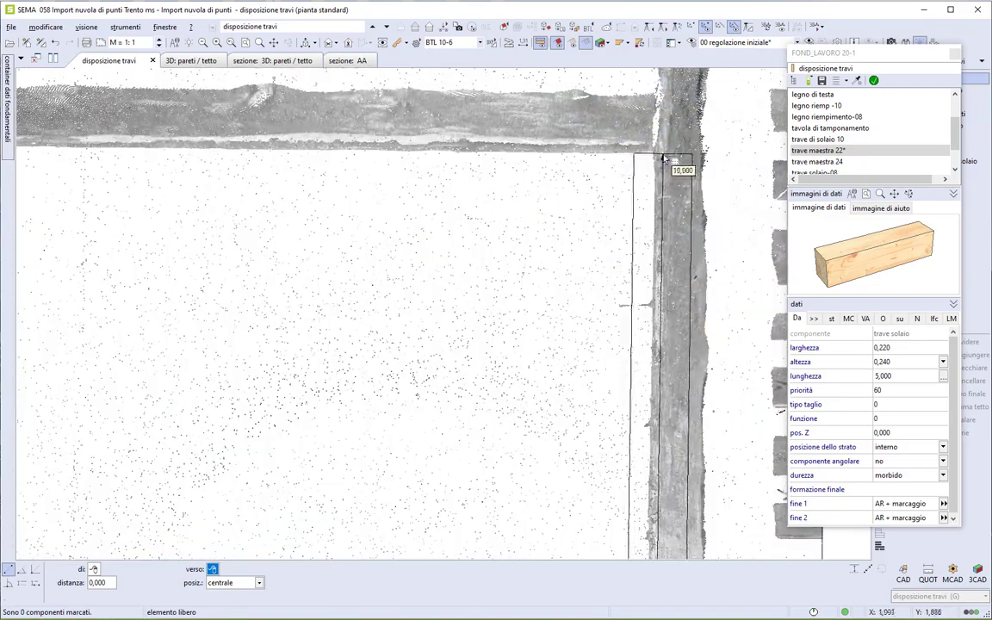
pyautogui.scroll(2, 661, 163)
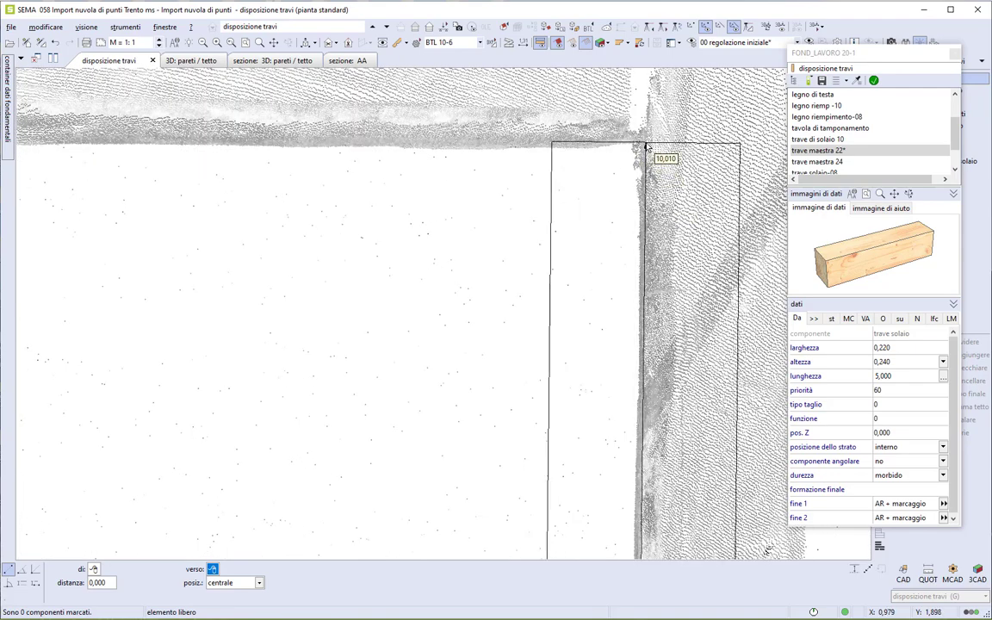
pyautogui.click(646, 147)
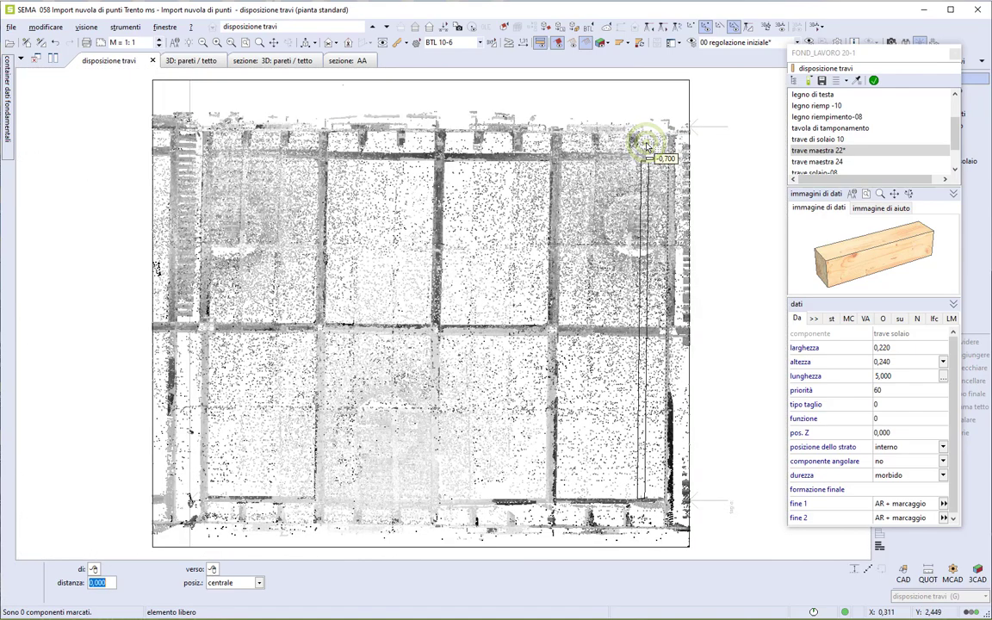
pyautogui.press('Tab')
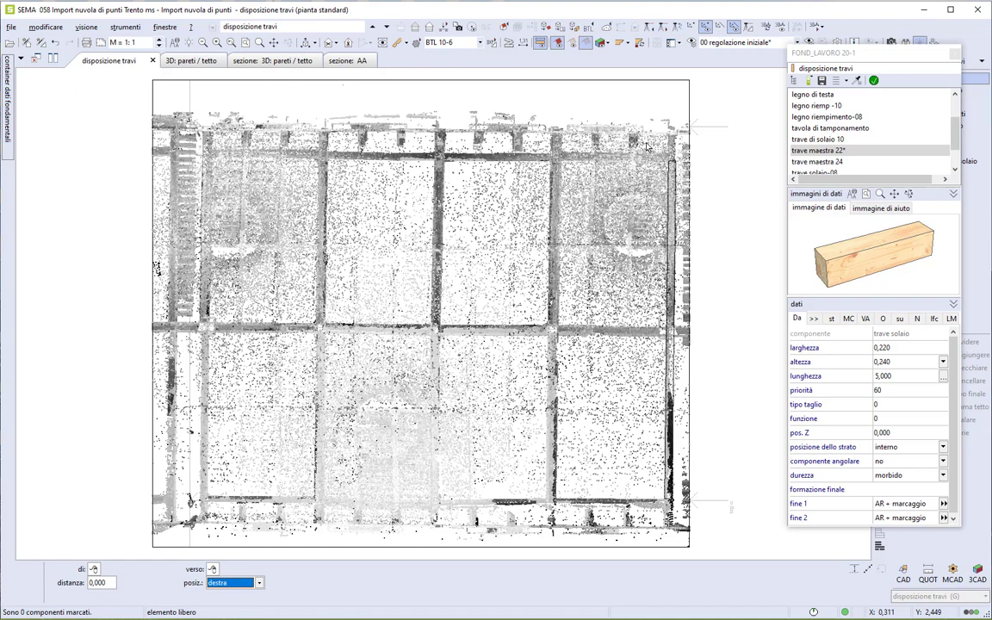
pyautogui.press('Return')
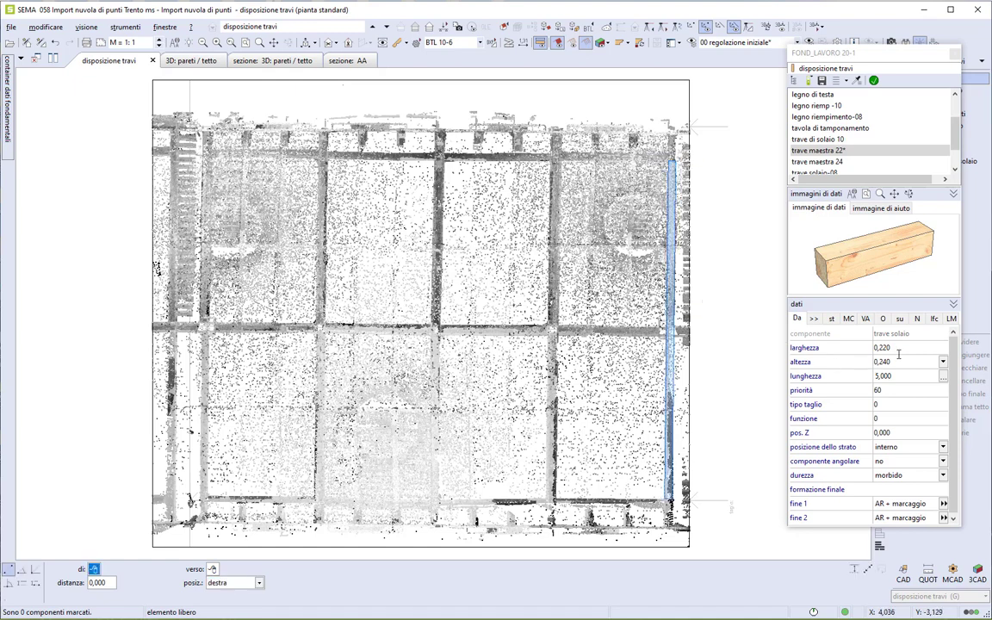
pyautogui.click(898, 347)
pyautogui.write(',28')
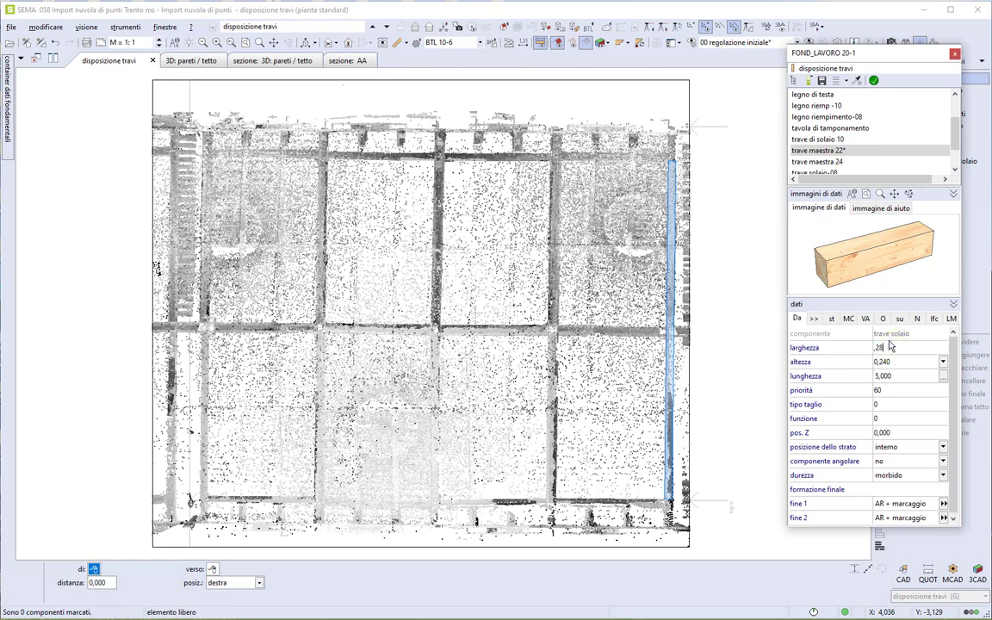
pyautogui.press('Tab')
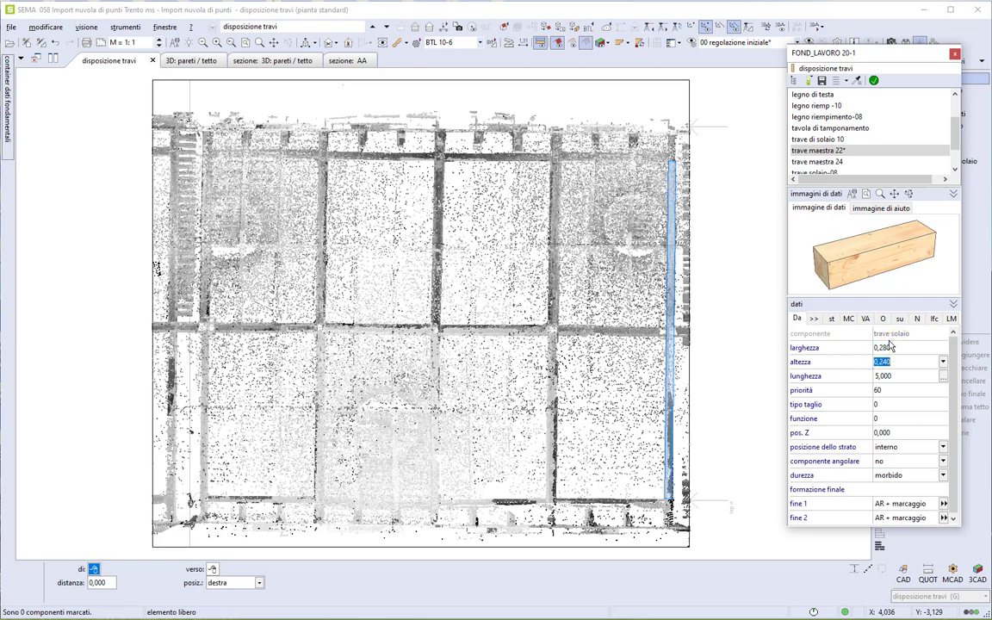
pyautogui.press('Return')
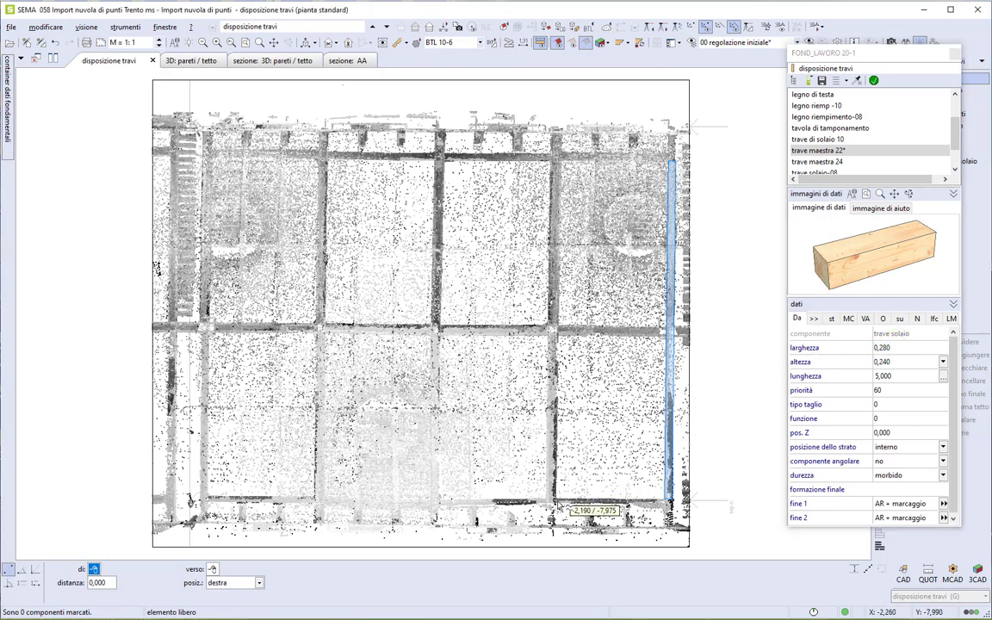
# Place the second vertical beam between the next post corners and set its width to 0,240.
pyautogui.scroll(3, 547, 506)
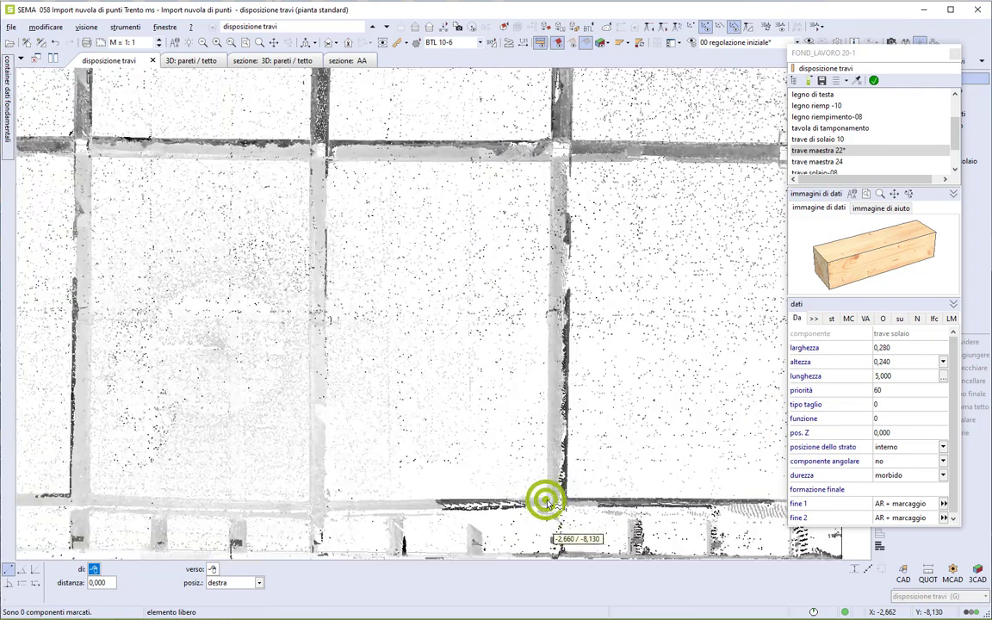
pyautogui.scroll(3, 551, 502)
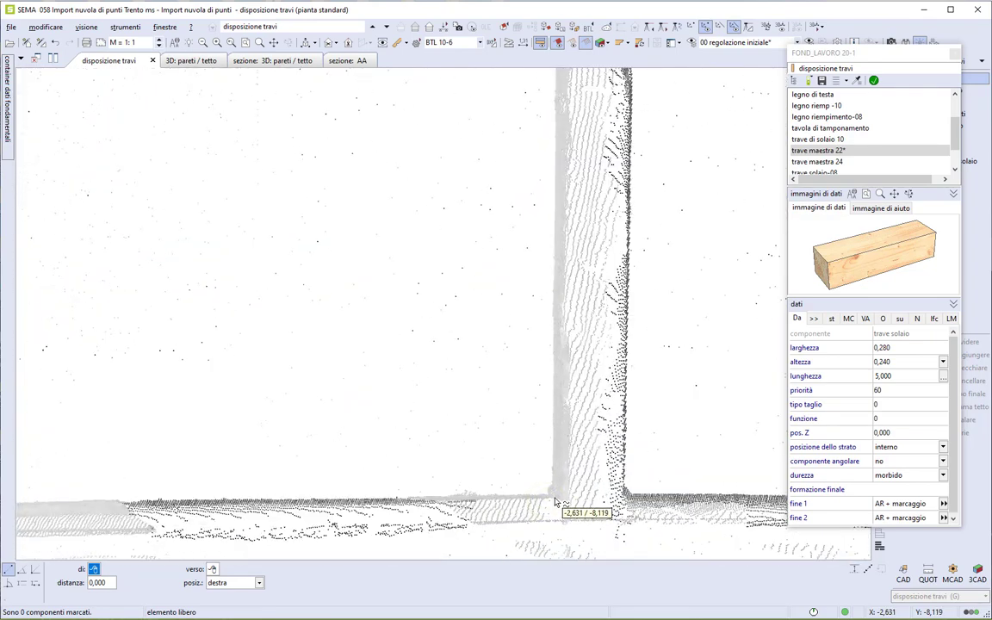
pyautogui.scroll(2, 555, 502)
pyautogui.scroll(2, 556, 500)
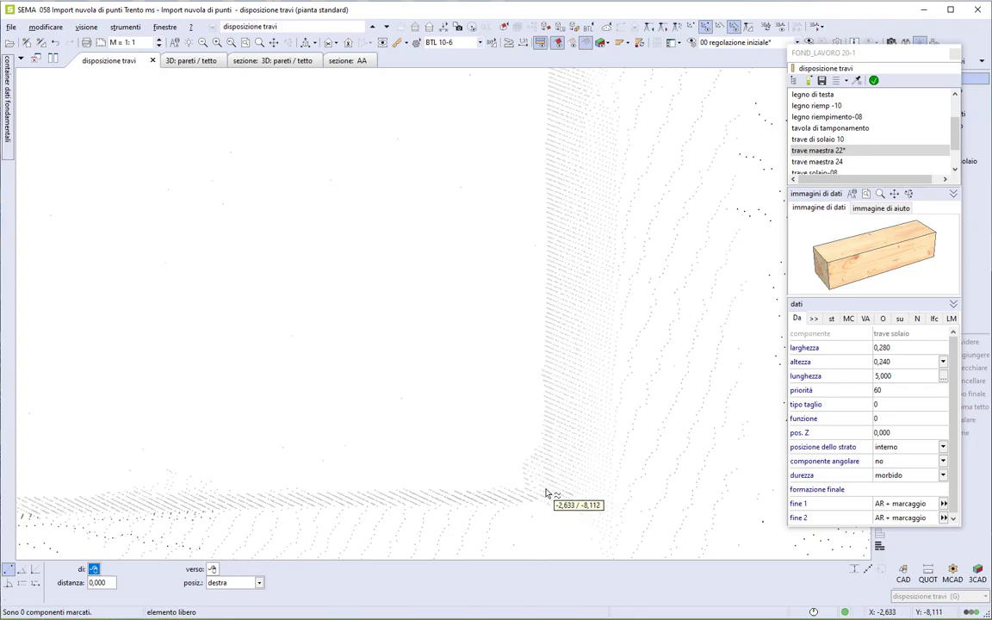
pyautogui.click(544, 493)
pyautogui.scroll(-5, 545, 489)
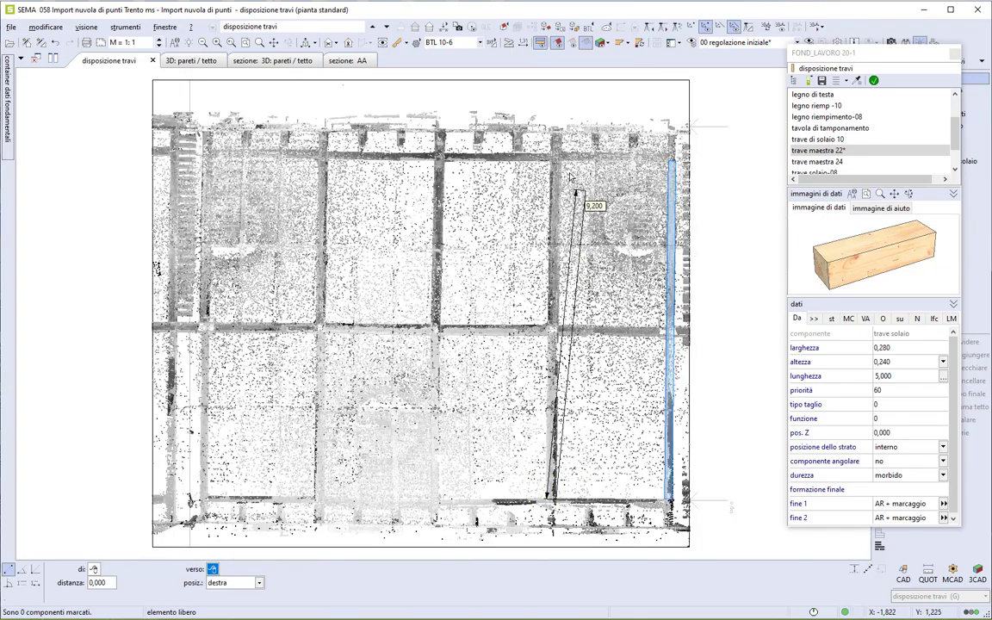
pyautogui.scroll(2, 555, 163)
pyautogui.scroll(2, 555, 164)
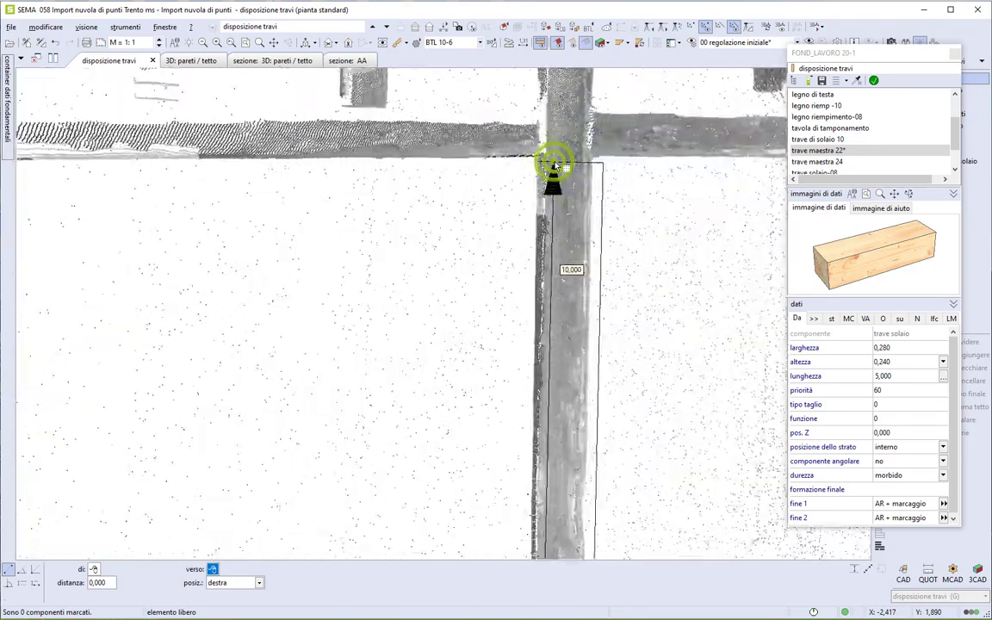
pyautogui.scroll(1, 554, 163)
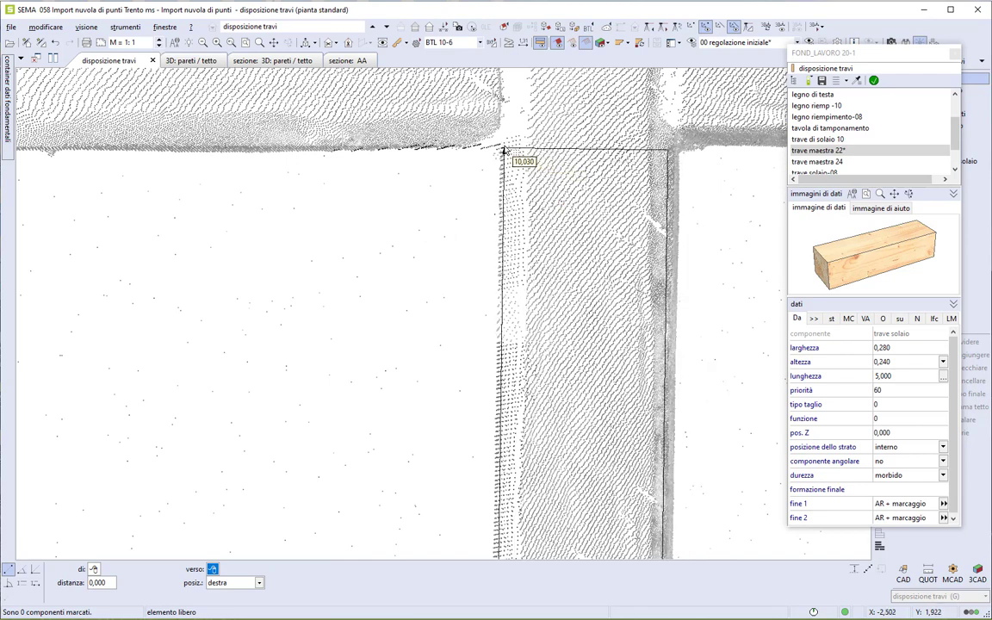
pyautogui.scroll(-5, 505, 151)
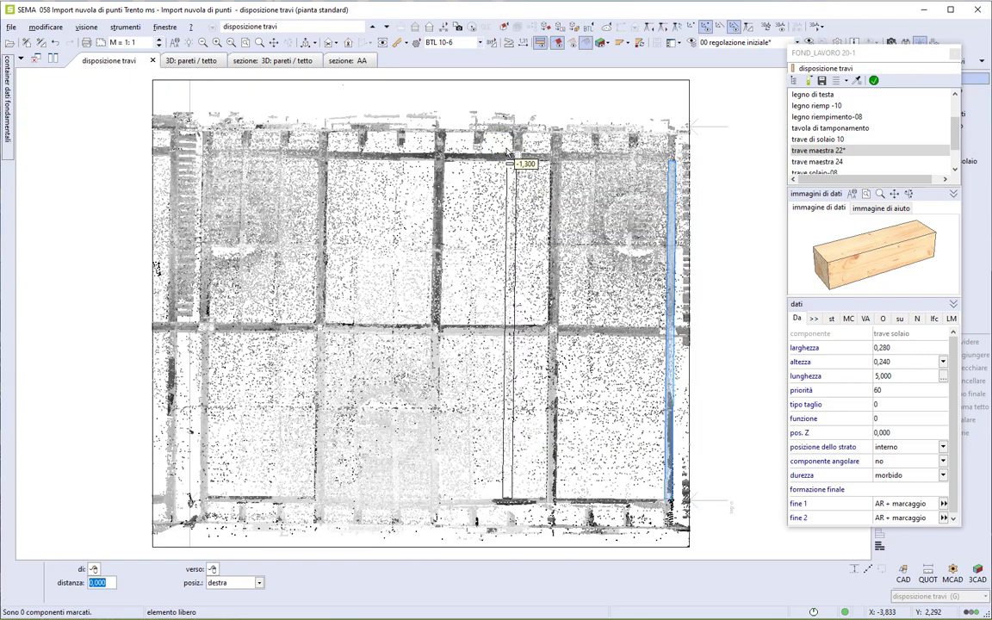
pyautogui.click(508, 154)
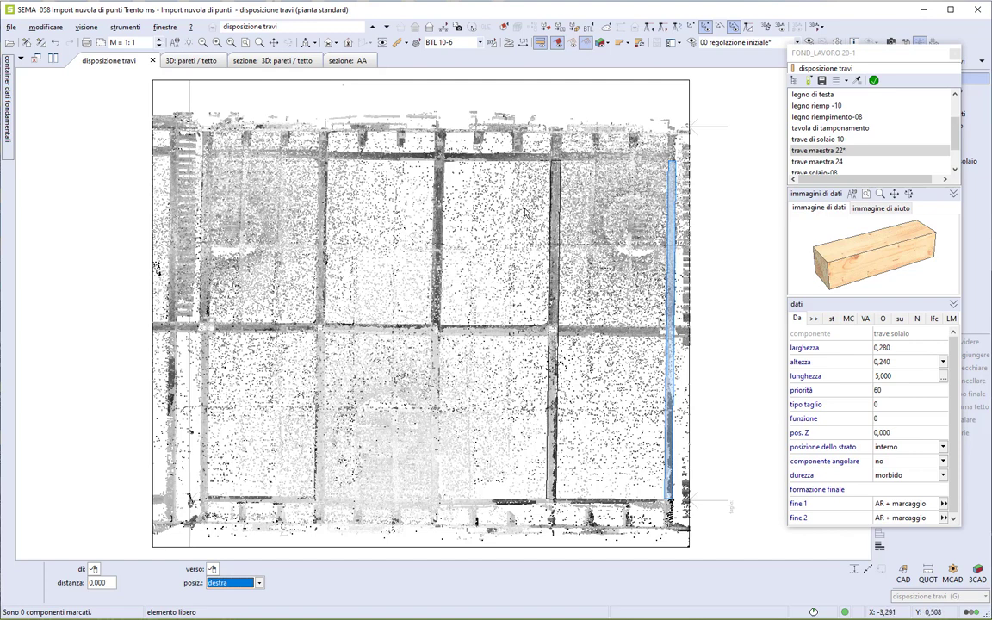
pyautogui.click(893, 348)
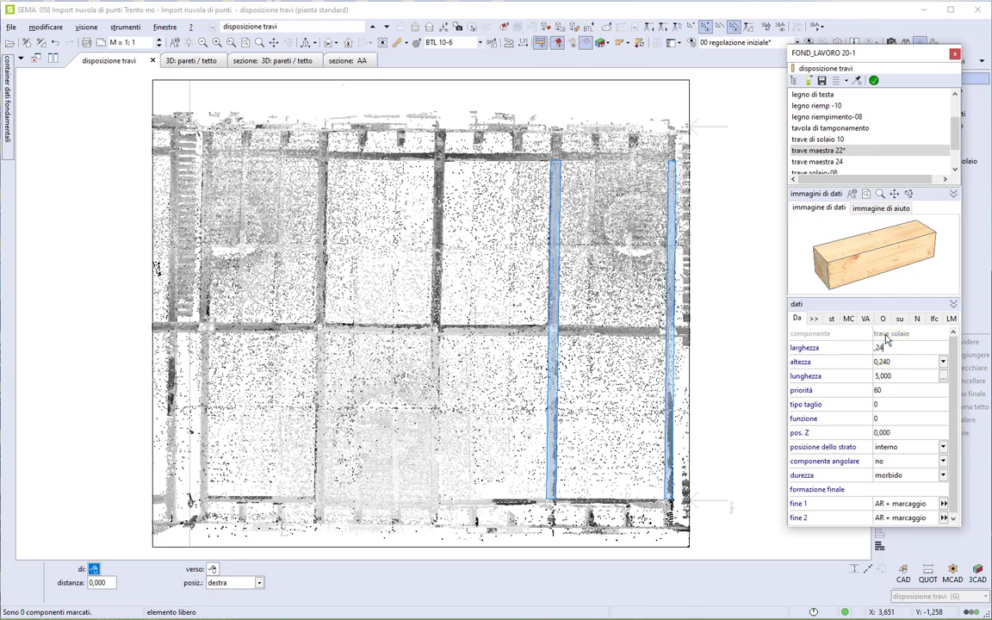
pyautogui.press('Return')
pyautogui.press('Return')
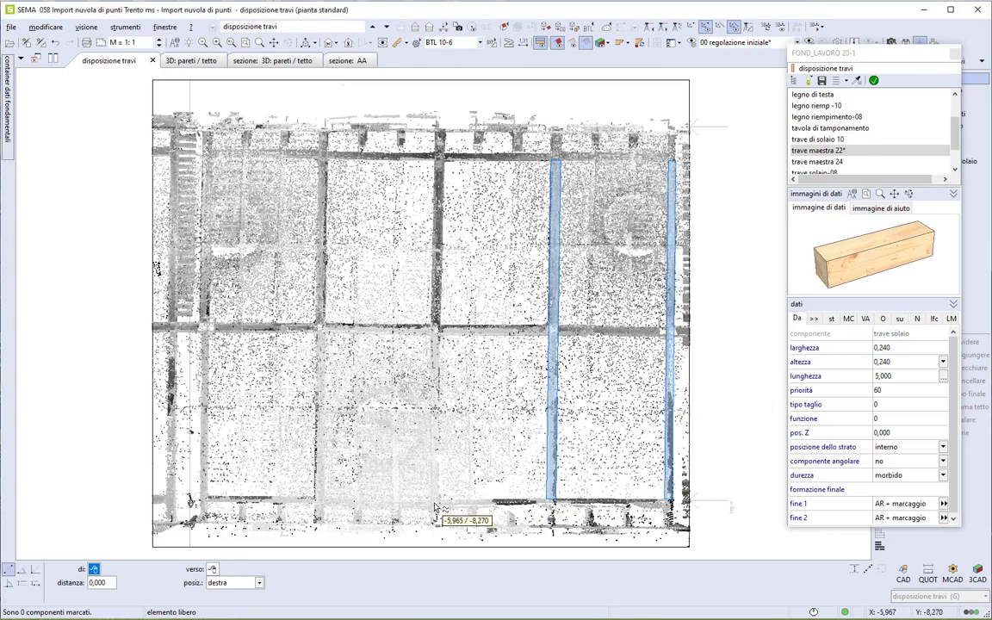
# Place a third beam from its bottom to top post corner with zero offset, right-aligned.
pyautogui.scroll(3, 435, 506)
pyautogui.scroll(2, 431, 507)
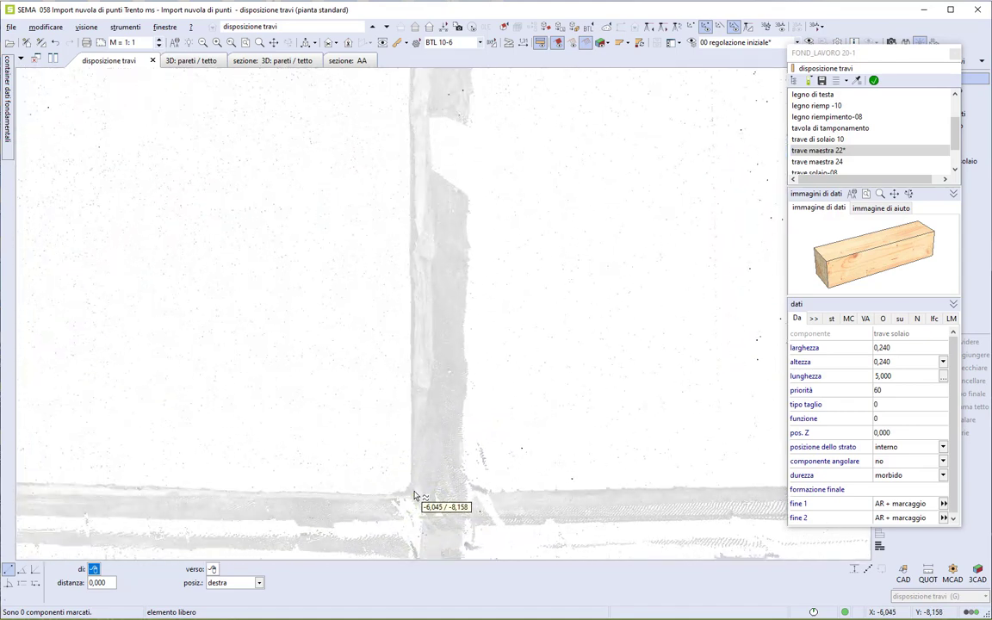
pyautogui.scroll(1, 418, 498)
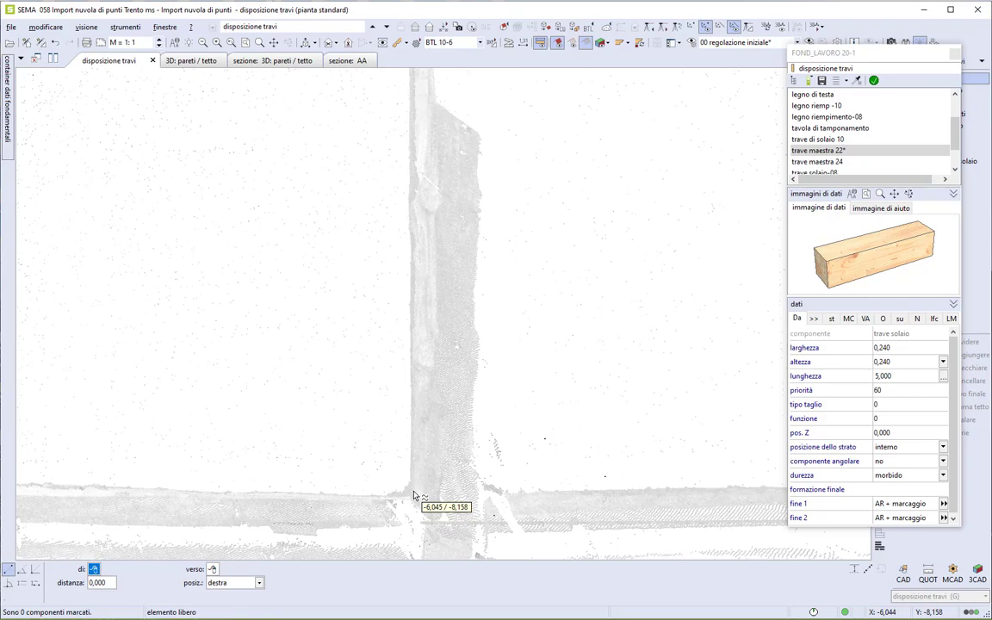
pyautogui.click(413, 496)
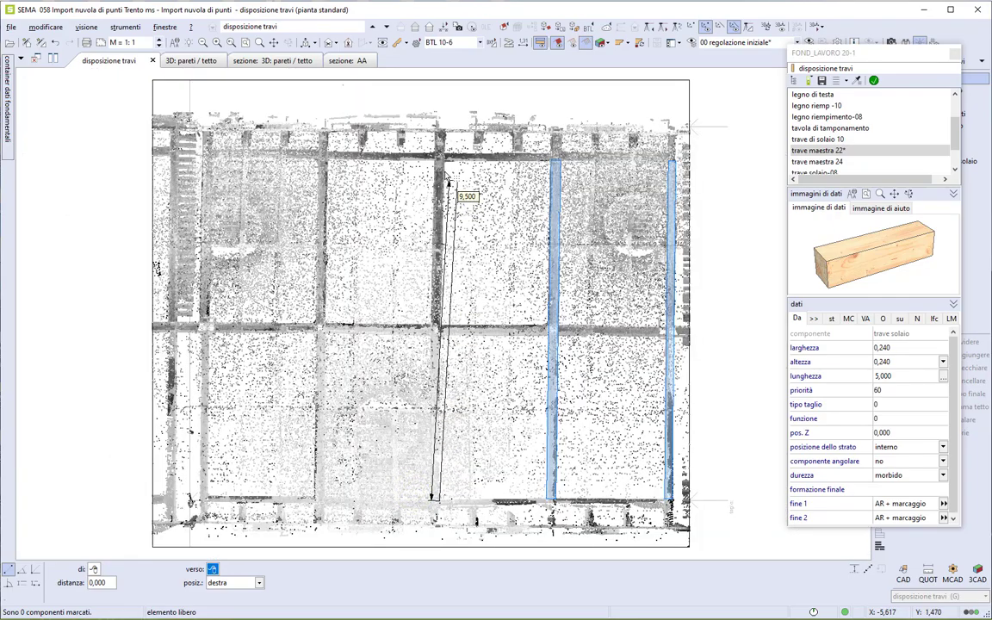
pyautogui.scroll(2, 435, 162)
pyautogui.scroll(2, 434, 161)
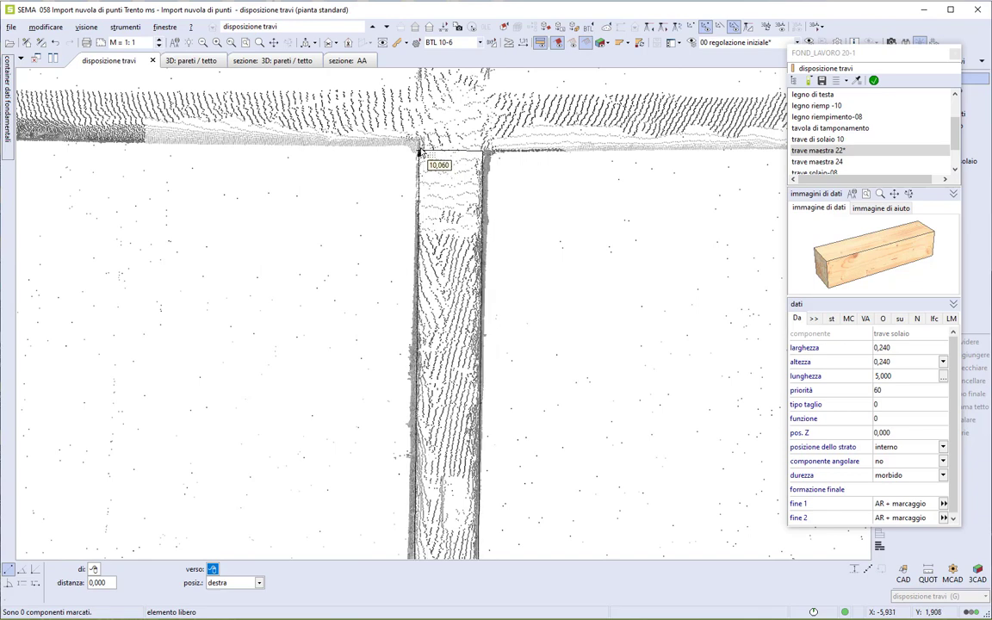
pyautogui.click(420, 150)
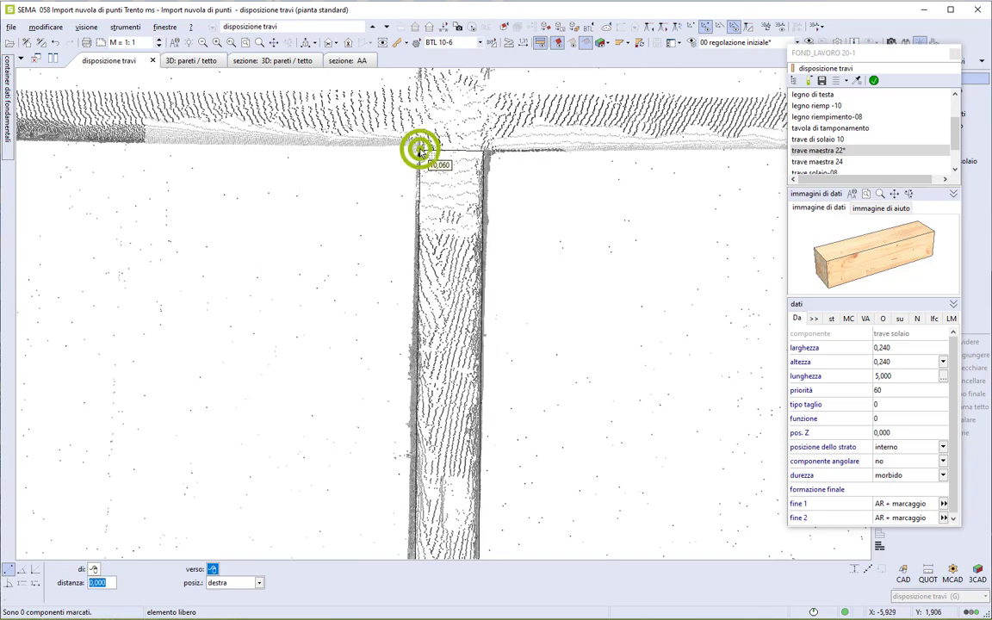
pyautogui.scroll(-5, 420, 150)
pyautogui.press('Tab')
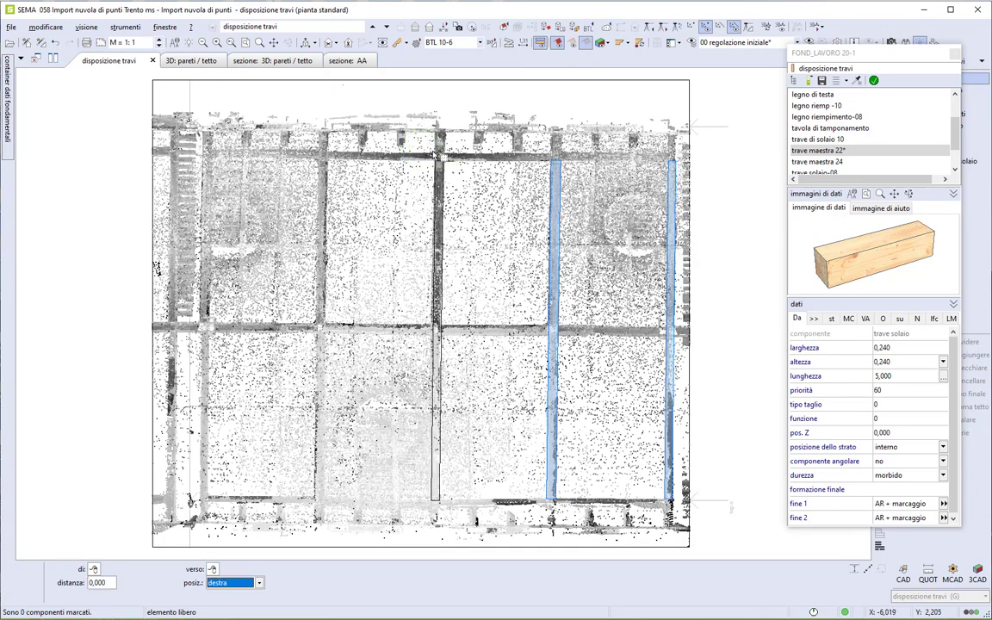
pyautogui.press('Return')
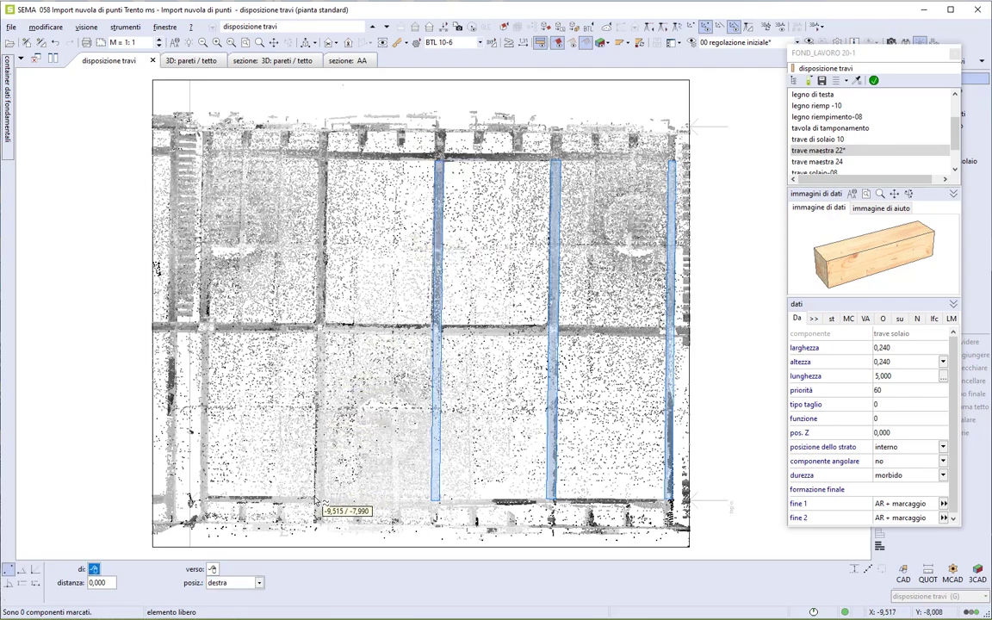
# Place a fourth beam from the bottom-left column base up to its top end.
pyautogui.scroll(2, 316, 502)
pyautogui.scroll(3, 315, 499)
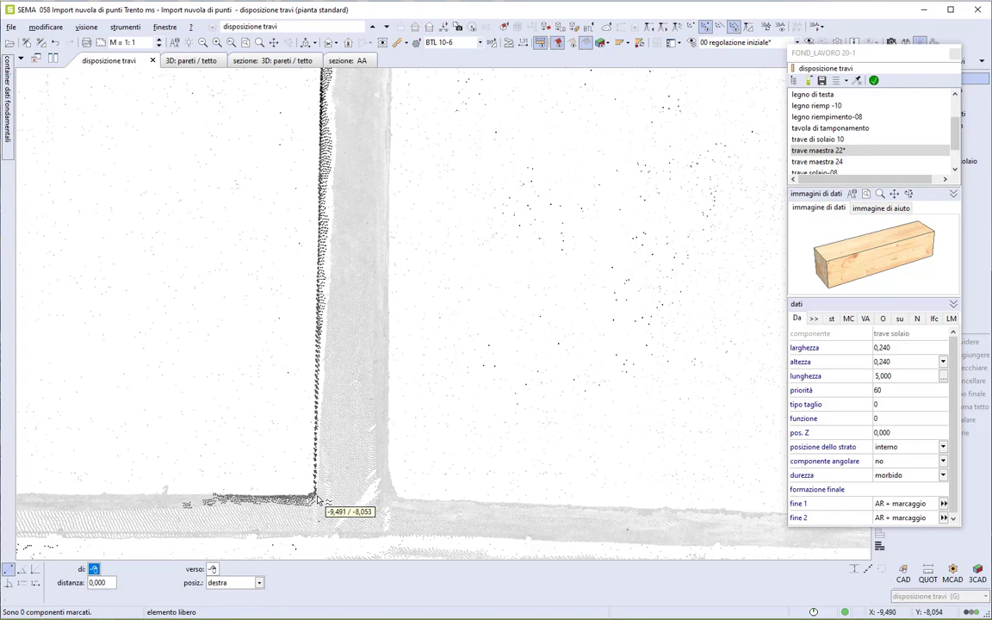
pyautogui.scroll(1, 316, 500)
pyautogui.scroll(1, 316, 501)
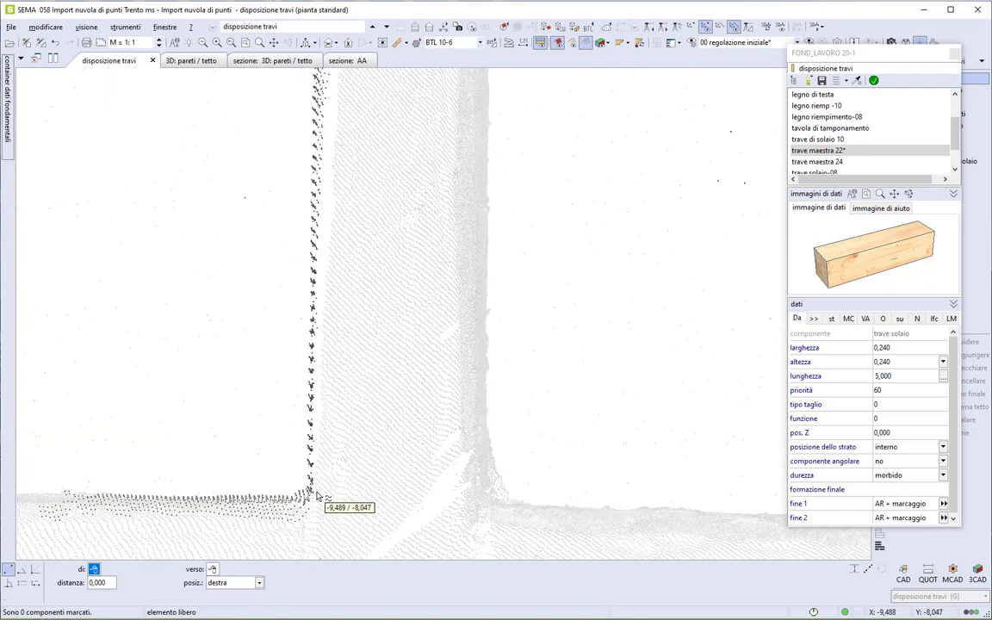
pyautogui.click(316, 498)
pyautogui.scroll(-8, 316, 498)
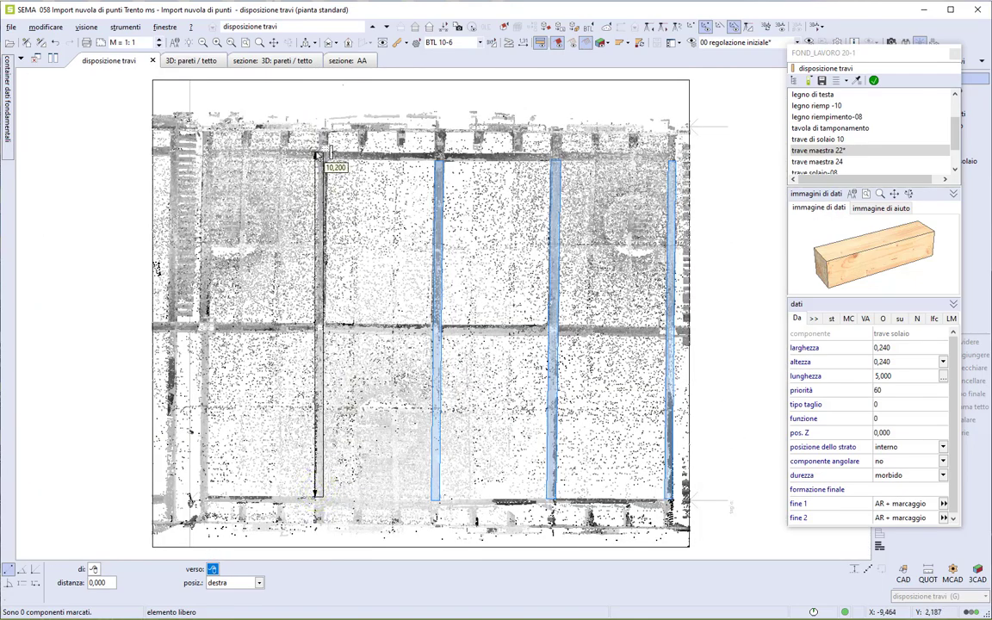
pyautogui.scroll(2, 322, 159)
pyautogui.scroll(2, 327, 163)
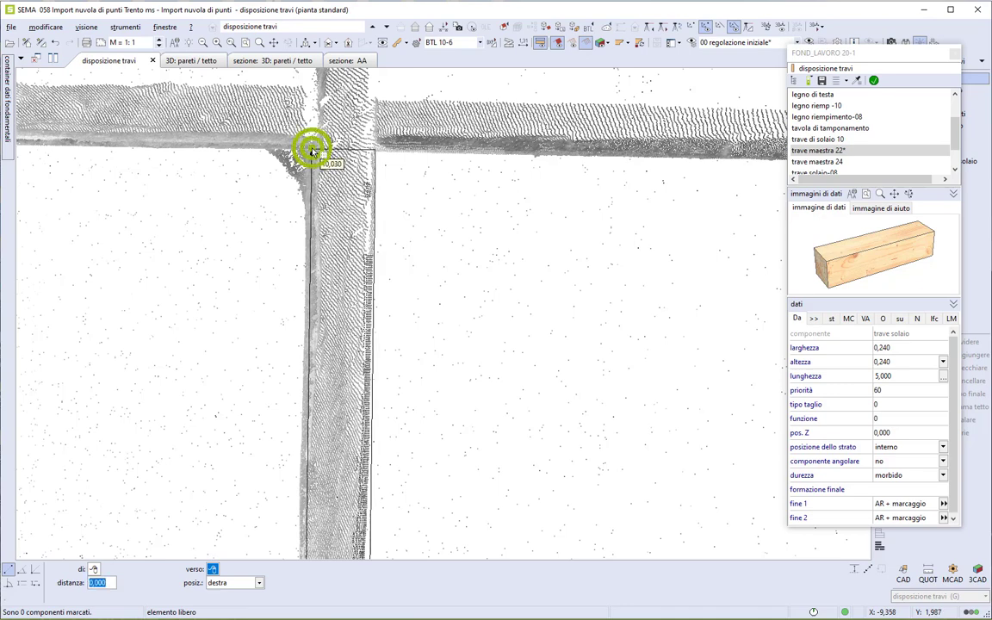
pyautogui.scroll(-5, 311, 151)
pyautogui.click(317, 151)
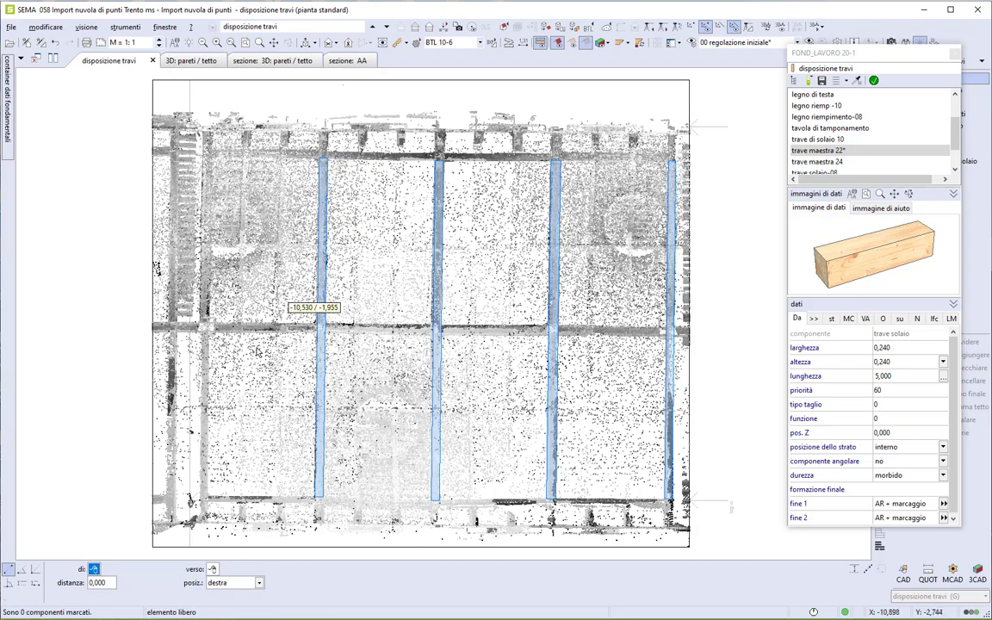
# Place the fifth joist along the left wall with distance 0 and left-side alignment.
pyautogui.scroll(3, 198, 497)
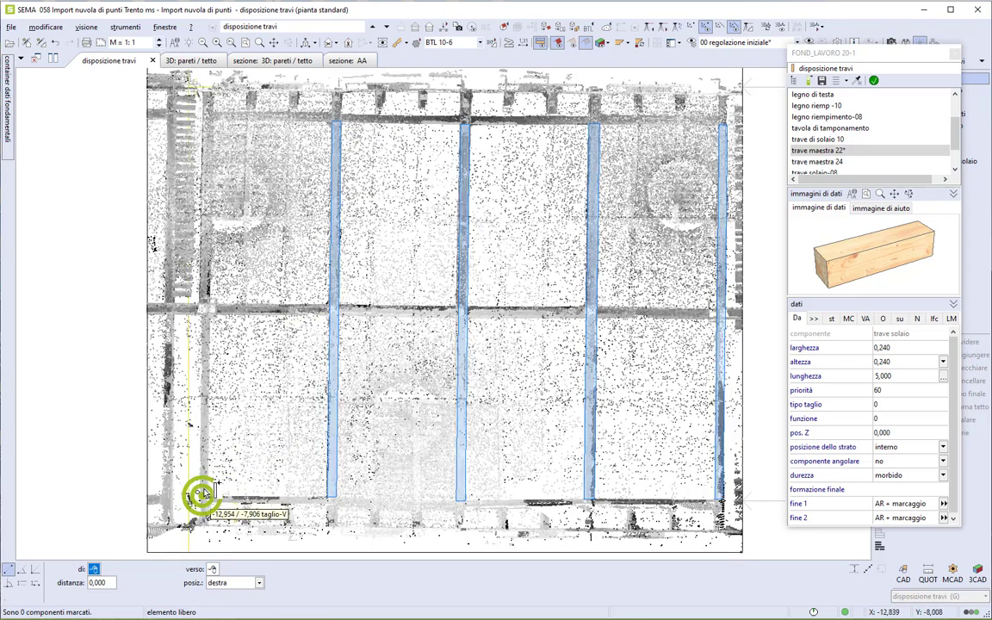
pyautogui.scroll(2, 202, 498)
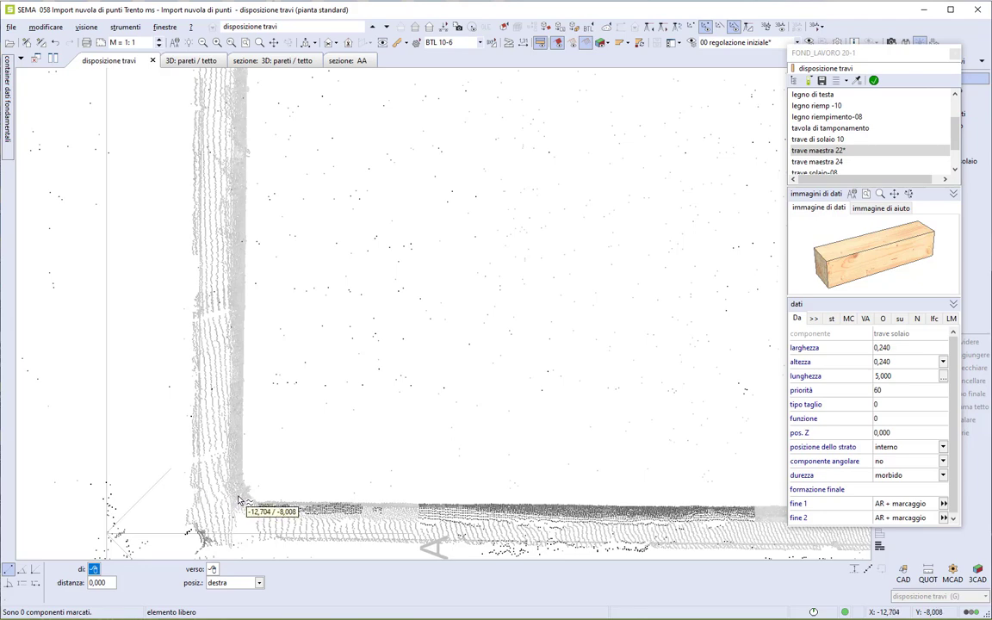
pyautogui.scroll(1, 238, 501)
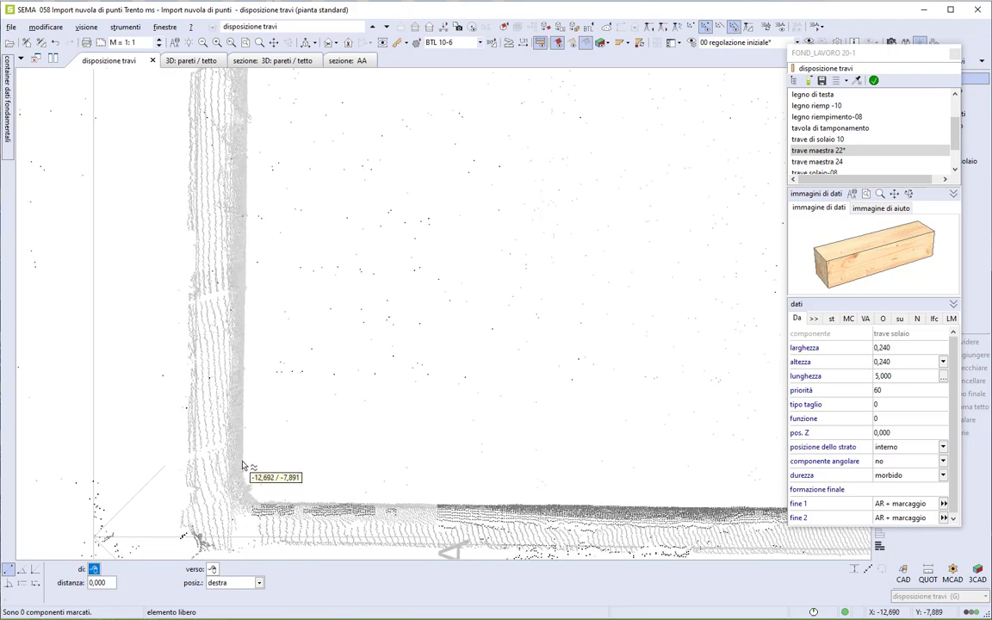
pyautogui.click(243, 466)
pyautogui.scroll(-5, 244, 466)
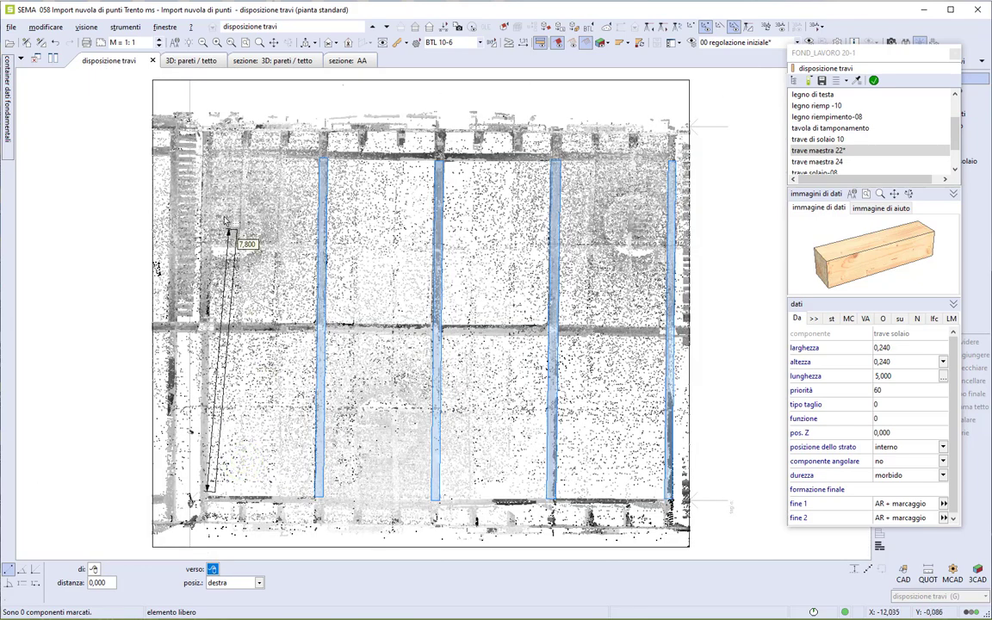
pyautogui.scroll(2, 207, 162)
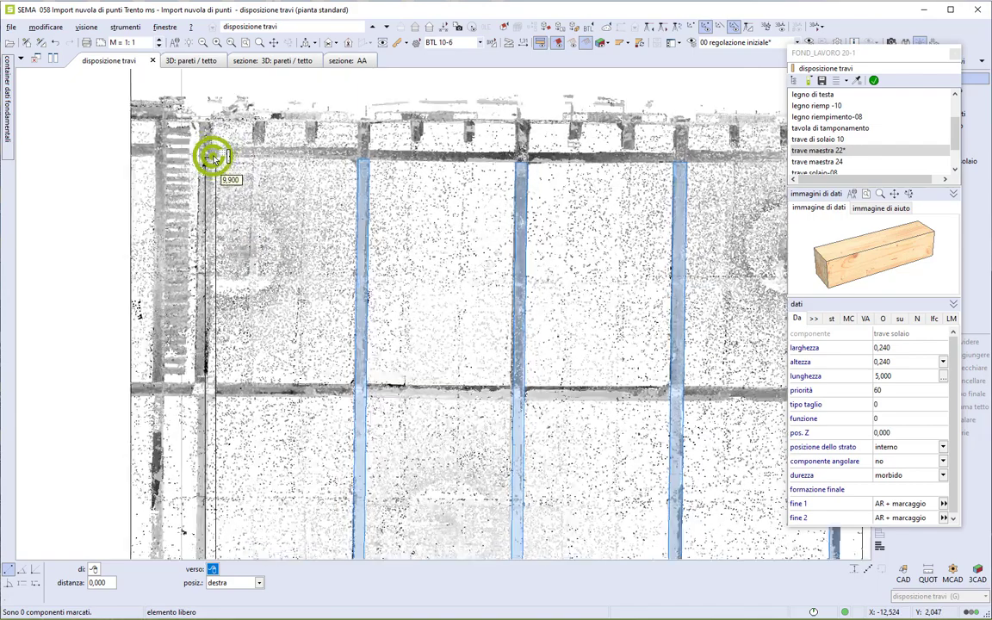
pyautogui.scroll(2, 207, 162)
pyautogui.scroll(1, 207, 164)
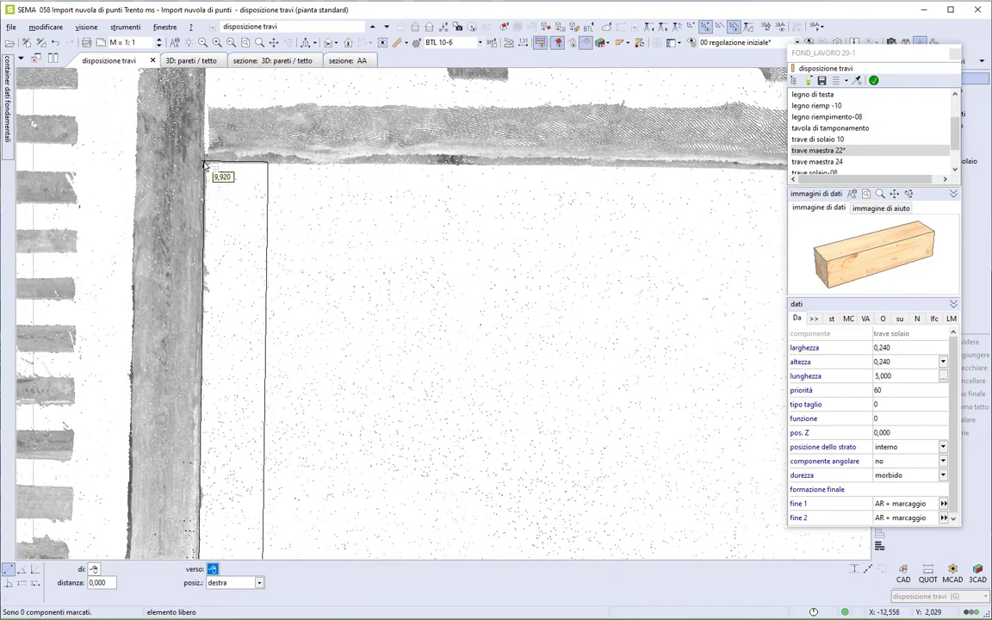
pyautogui.click(207, 164)
pyautogui.scroll(-4, 206, 166)
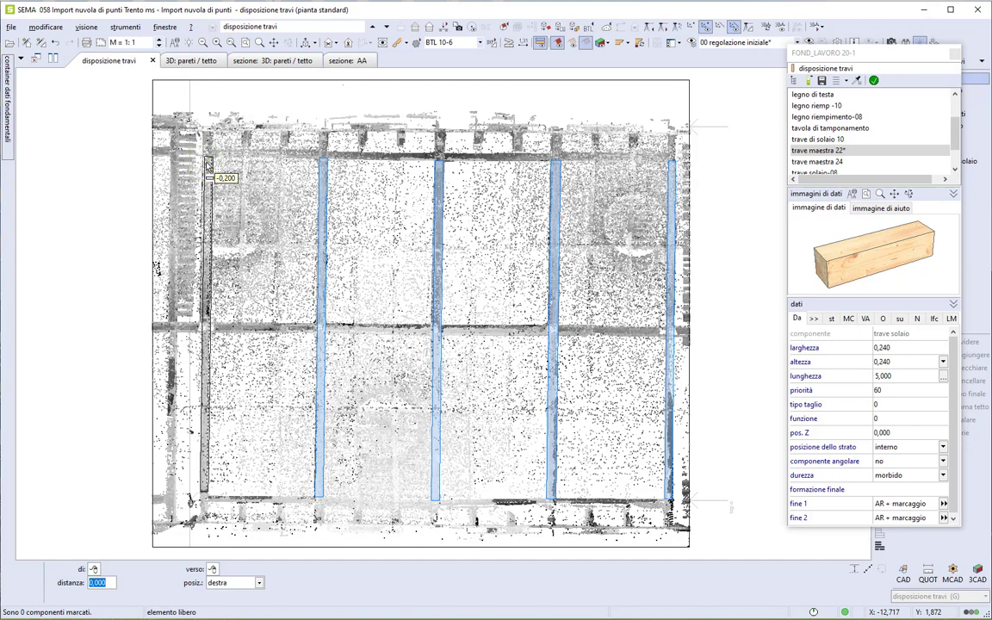
pyautogui.press('Tab')
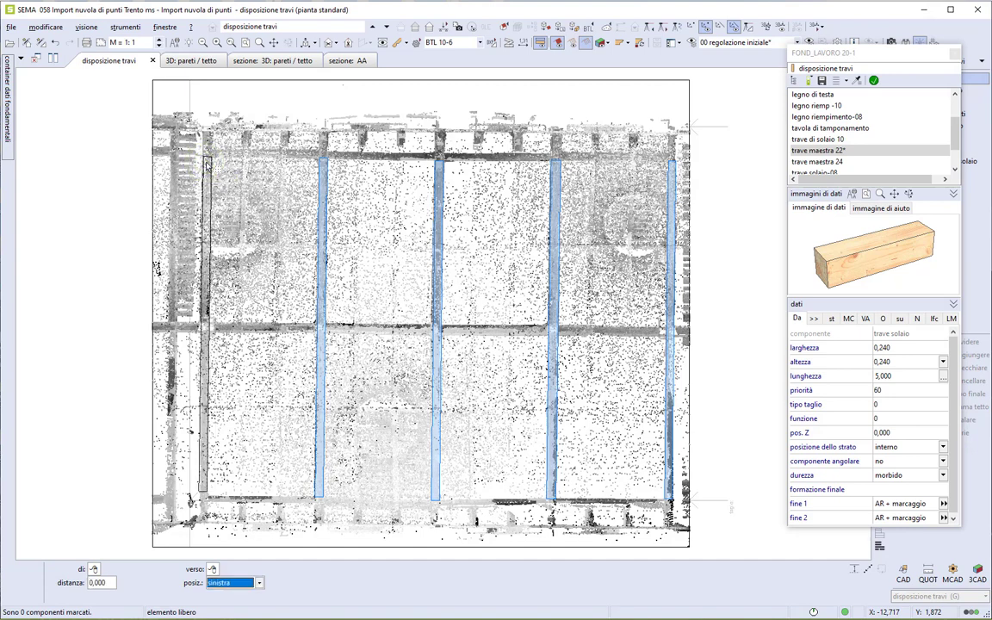
pyautogui.press('Return')
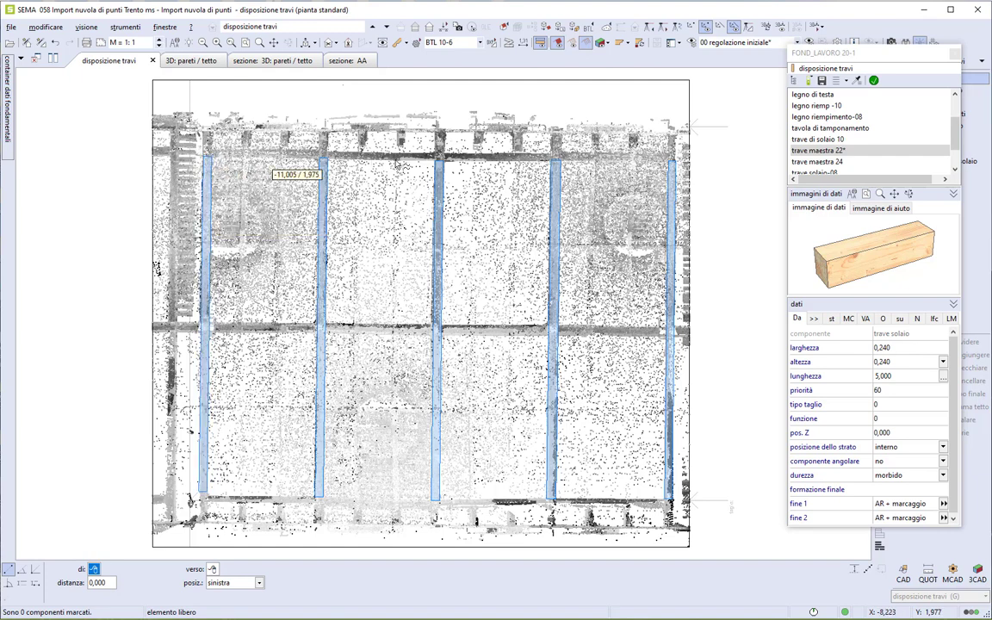
# Select the elemento massimo component and draw a red line across the joists' top ends.
pyautogui.moveTo(953, 131); pyautogui.dragTo(957, 112)
pyautogui.click(856, 128)
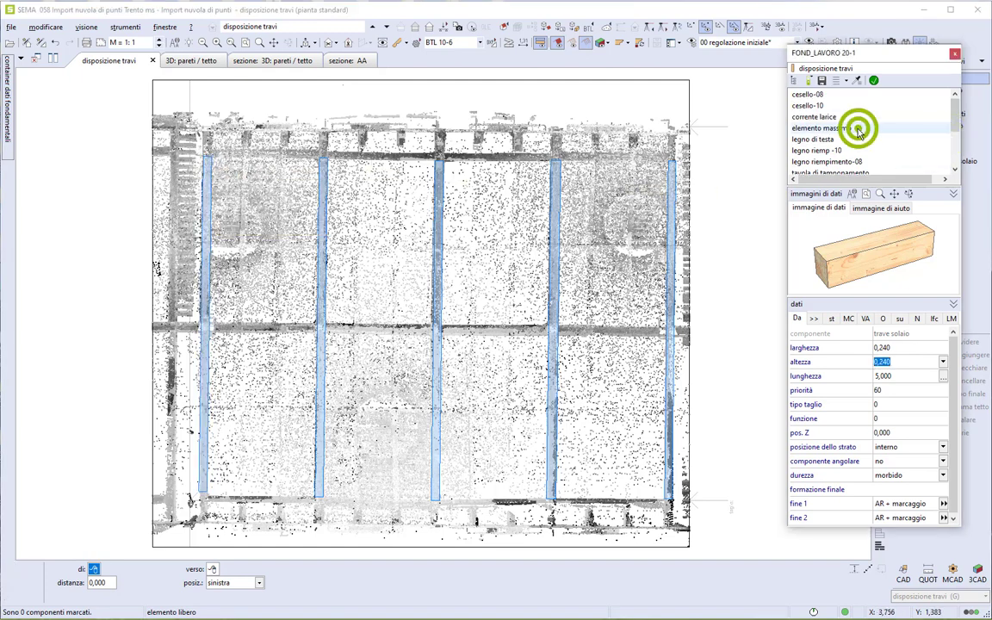
pyautogui.click(874, 80)
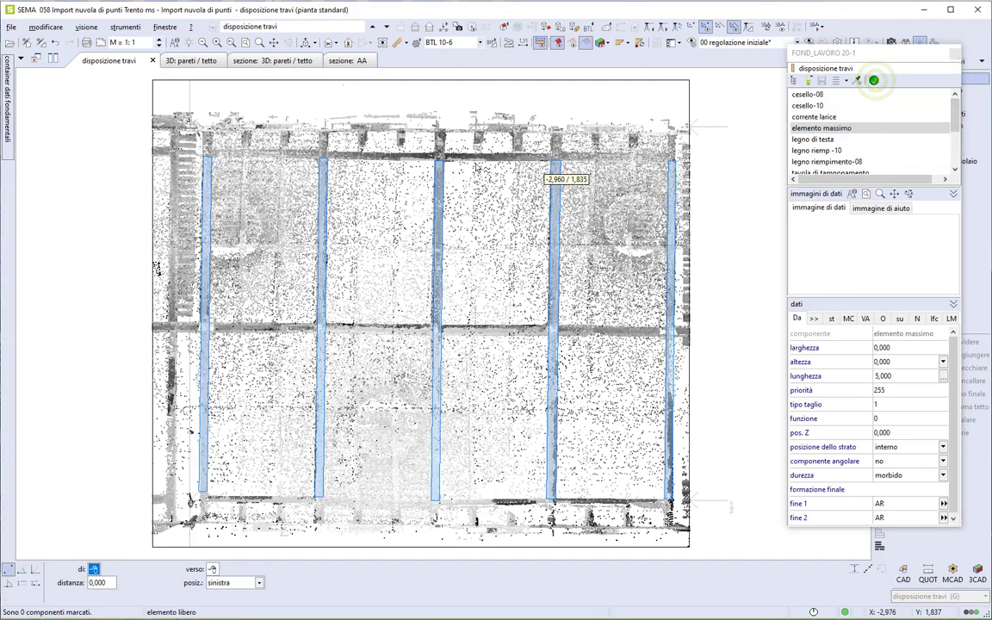
pyautogui.scroll(3, 205, 155)
pyautogui.scroll(2, 215, 160)
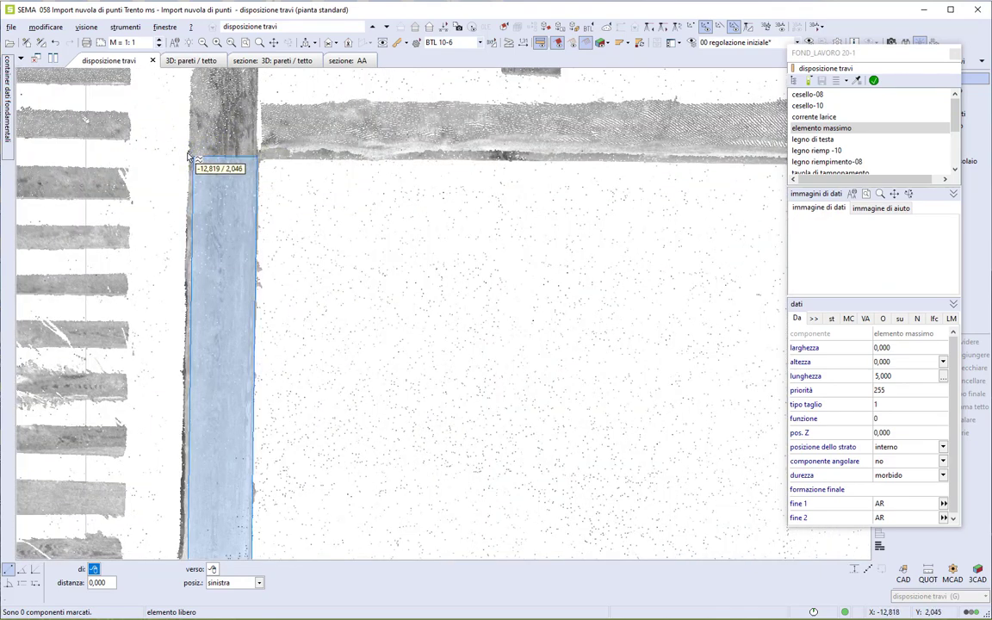
pyautogui.click(186, 155)
pyautogui.scroll(-5, 186, 153)
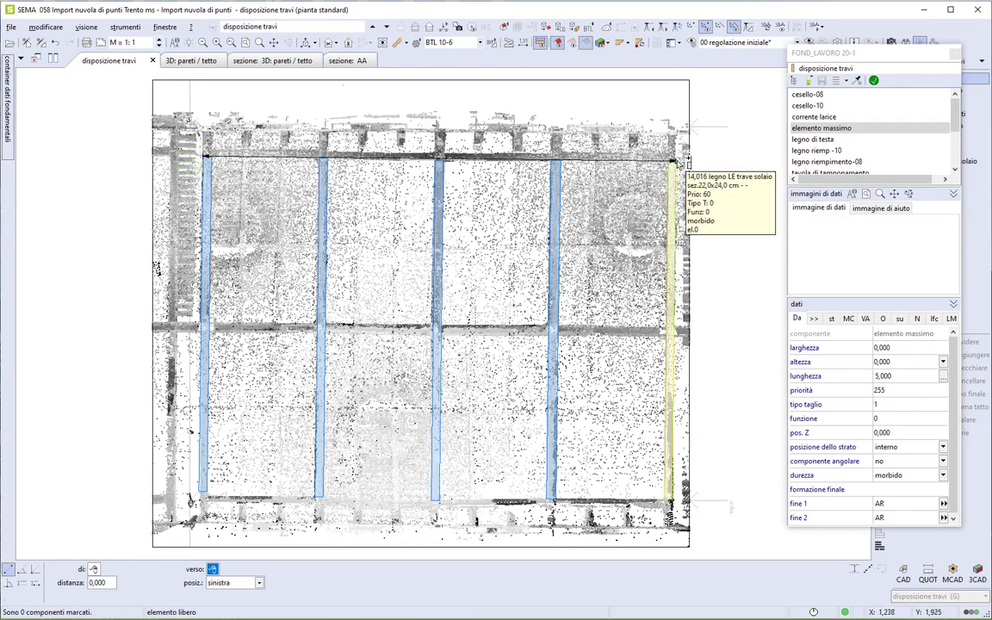
pyautogui.click(677, 164)
pyautogui.scroll(5, 677, 166)
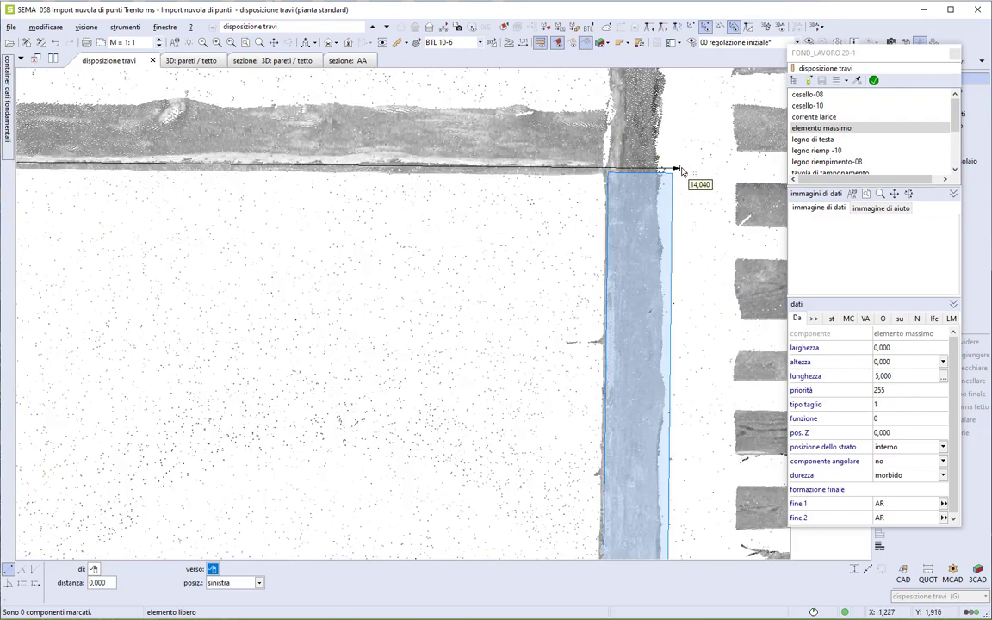
pyautogui.click(678, 170)
# Draw a second red line across the joists' bottom ends to the left wall and finish placing.
pyautogui.scroll(-5, 678, 169)
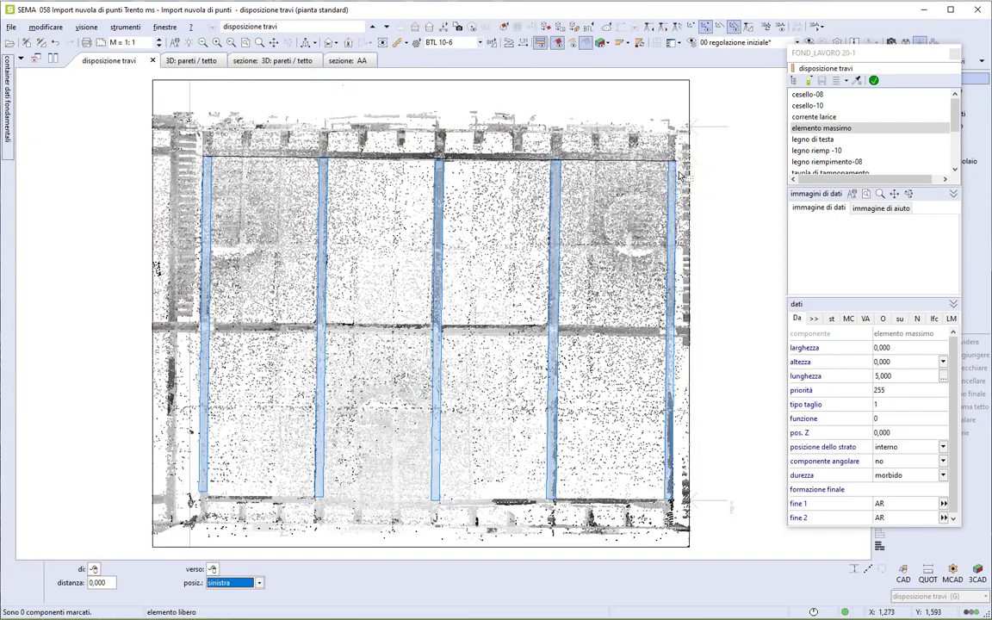
pyautogui.click(676, 500)
pyautogui.scroll(5, 676, 500)
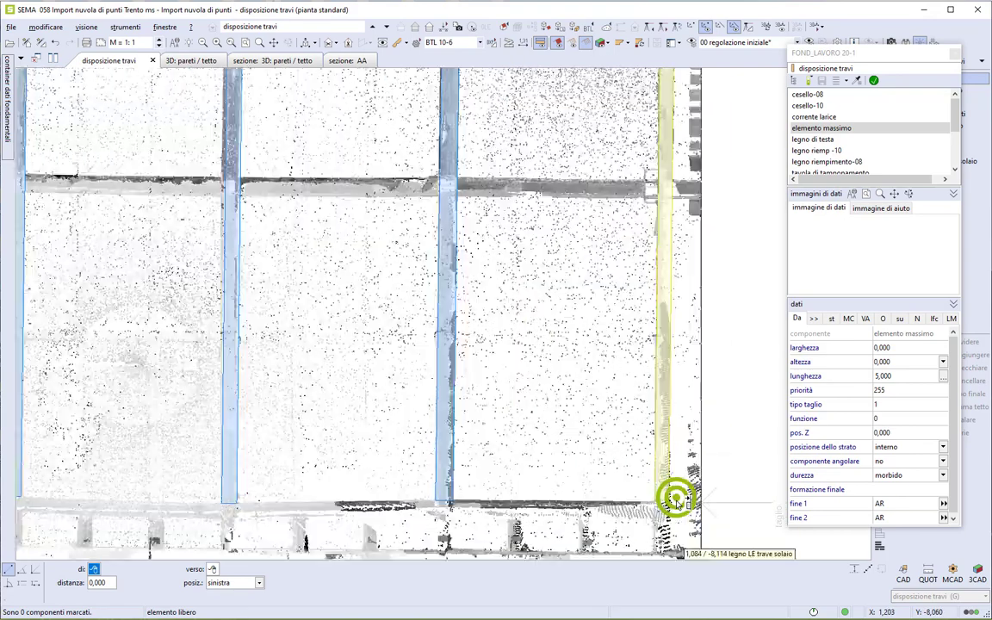
pyautogui.scroll(5, 676, 499)
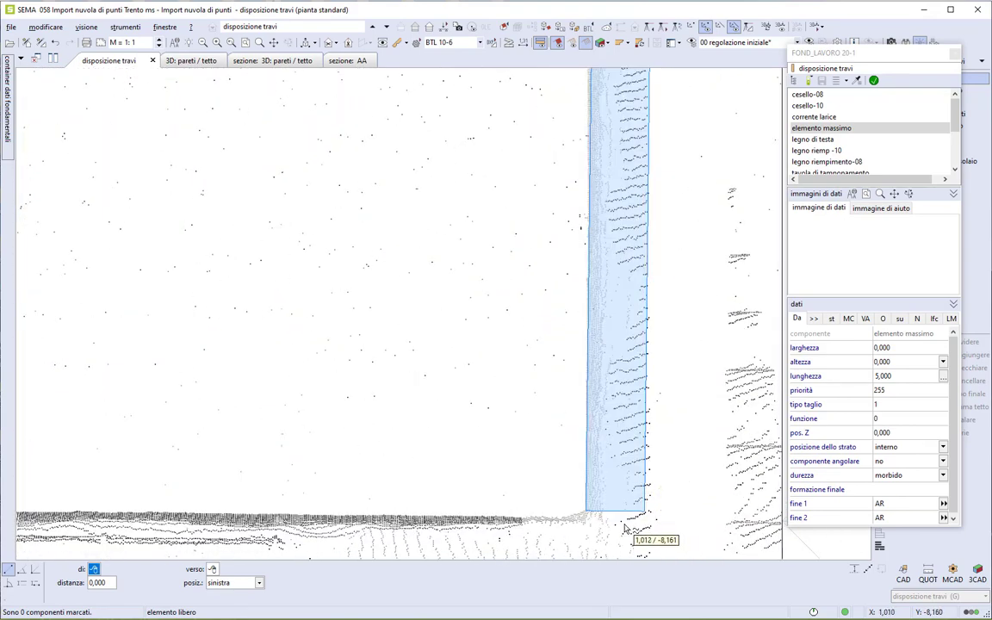
pyautogui.click(525, 519)
pyautogui.scroll(-5, 525, 518)
pyautogui.scroll(3, 603, 508)
pyautogui.scroll(2, 569, 498)
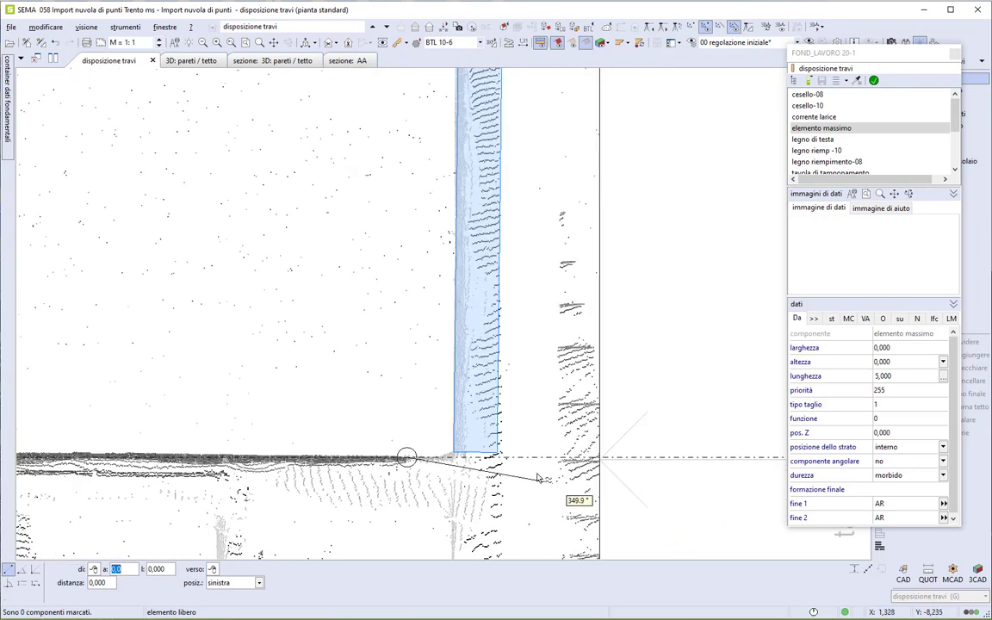
pyautogui.click(545, 459)
pyautogui.click(492, 456)
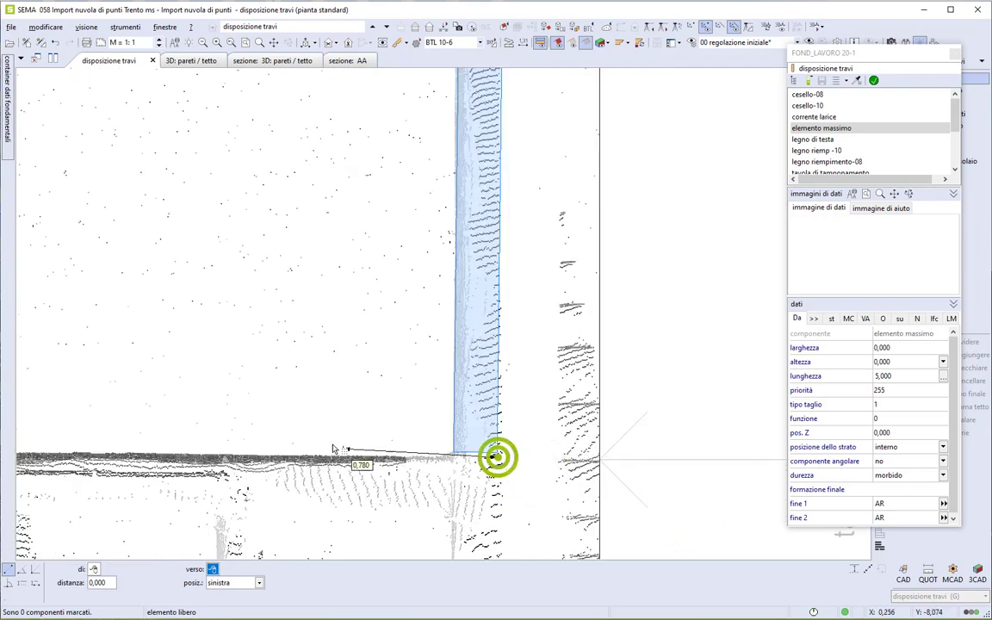
pyautogui.scroll(-5, 322, 428)
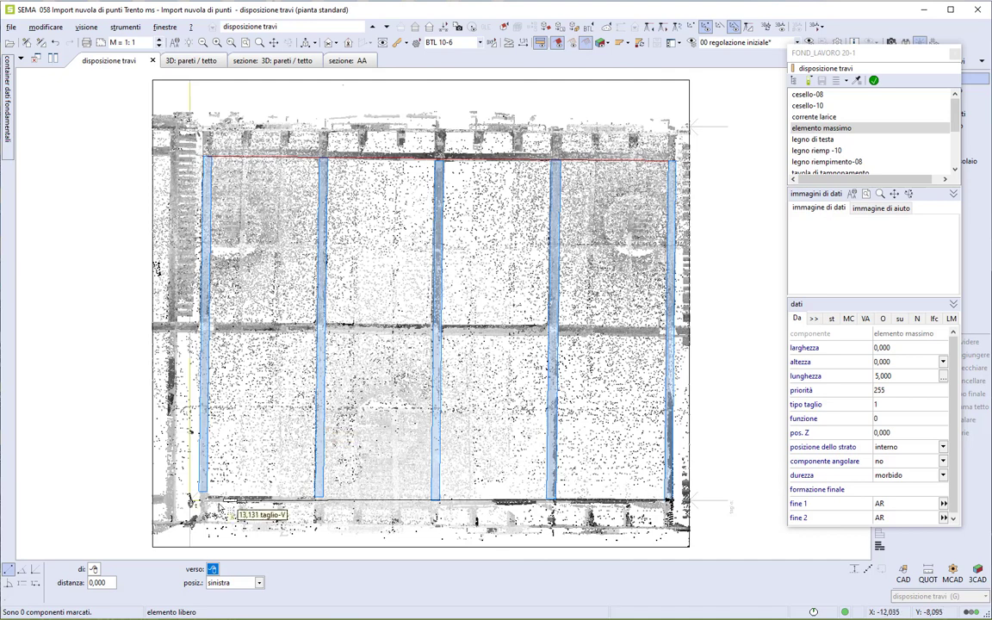
pyautogui.click(173, 514)
pyautogui.scroll(3, 215, 482)
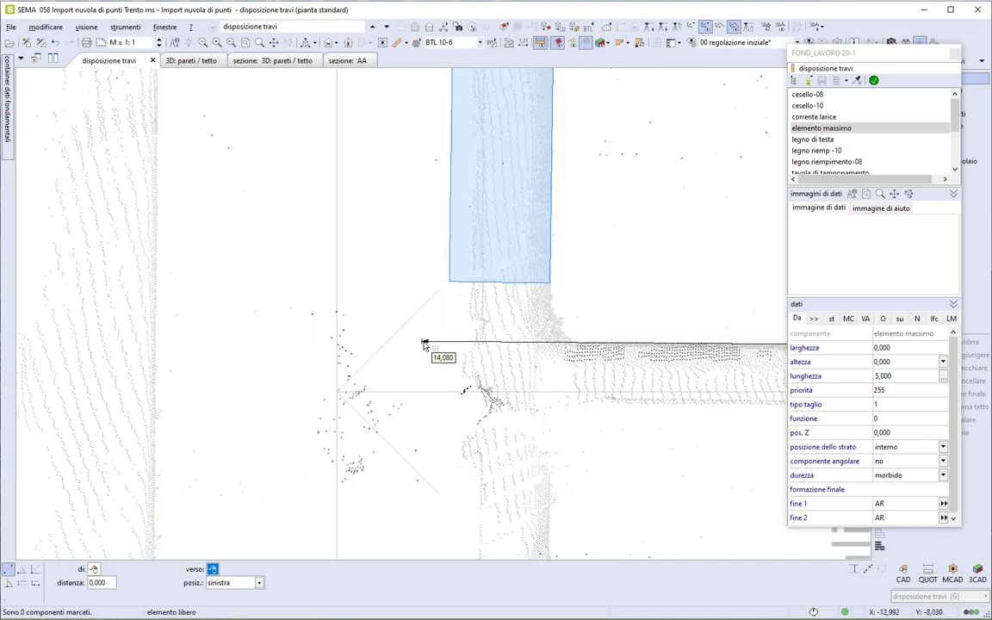
pyautogui.click(424, 343)
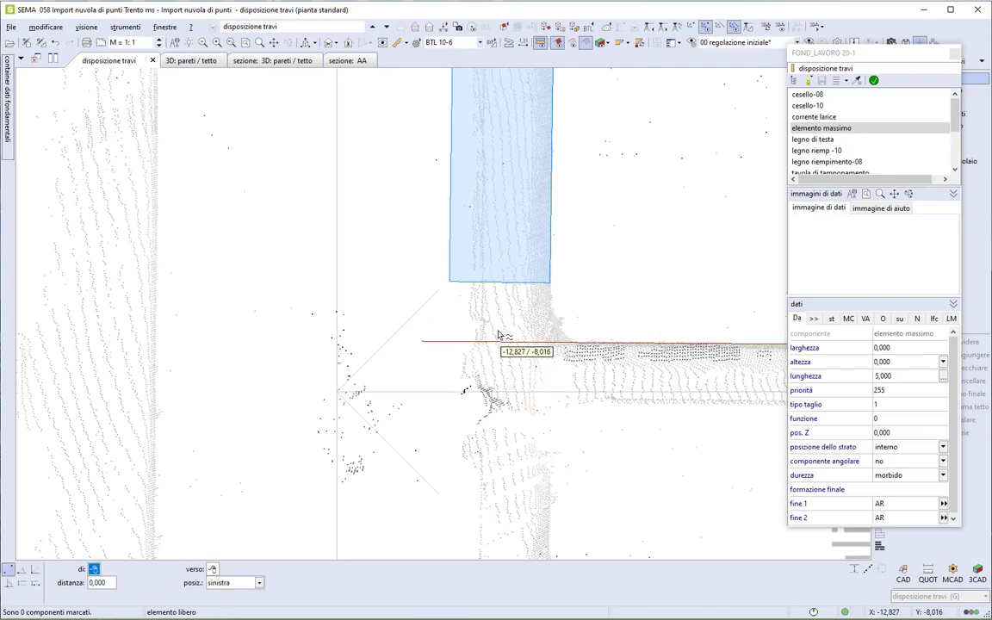
pyautogui.click(250, 59)
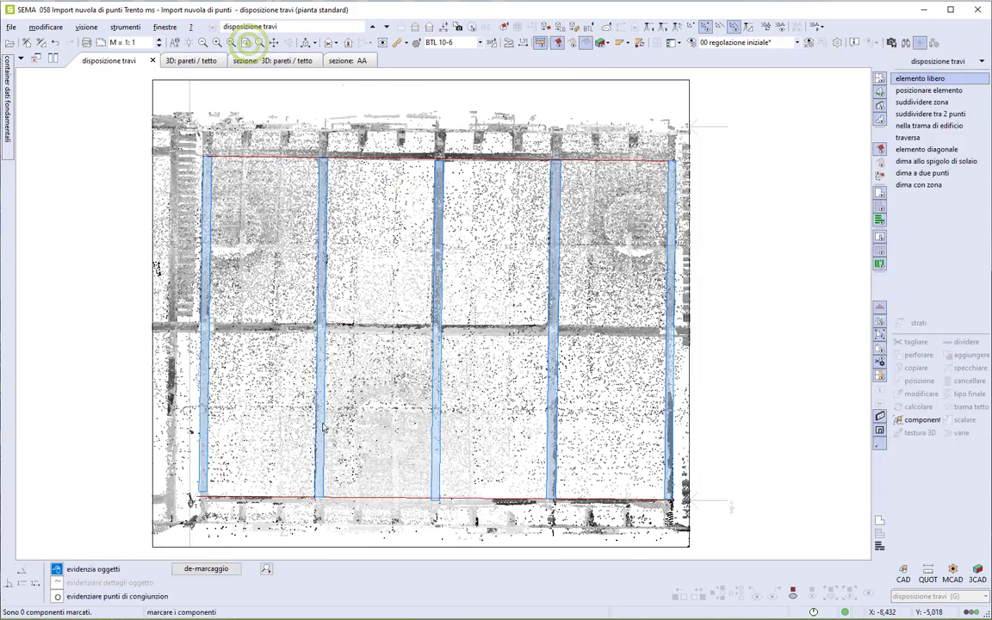
# Mark all five joists with a crossing line and cut them at the bottom red line.
pyautogui.click(193, 471)
pyautogui.click(694, 482)
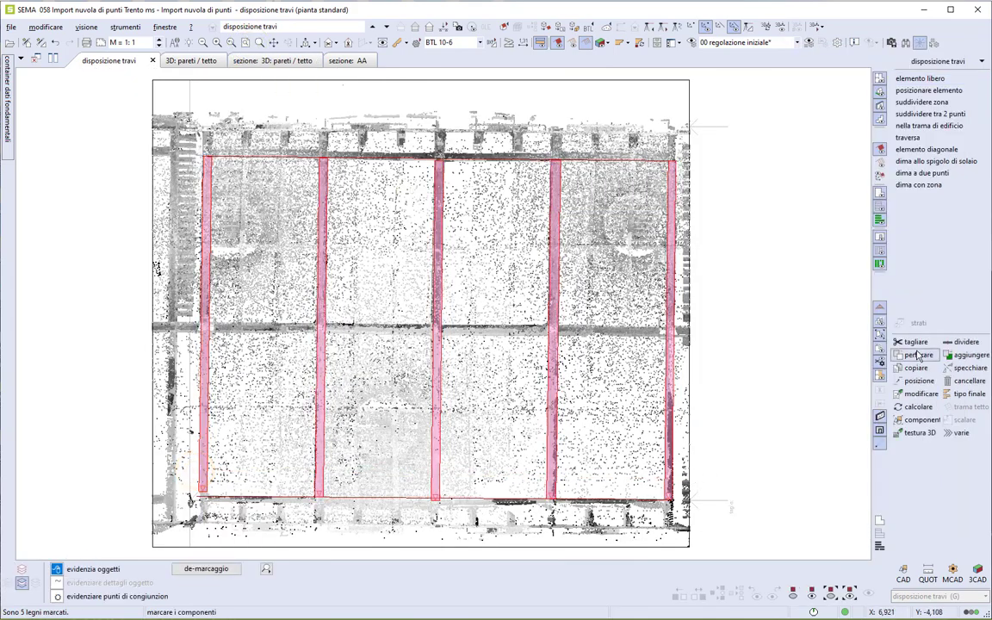
pyautogui.click(916, 342)
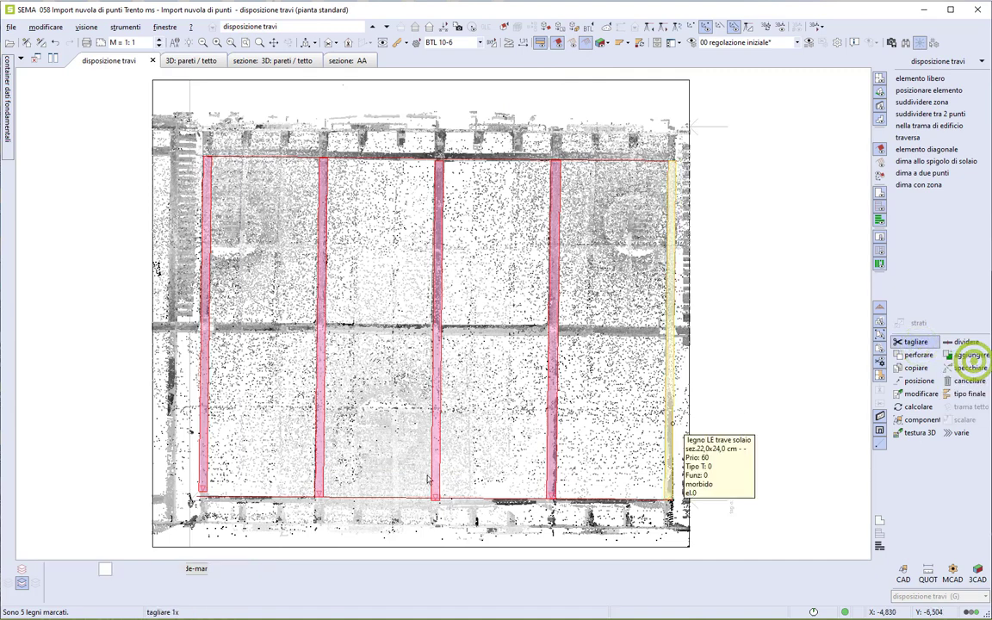
pyautogui.click(375, 500)
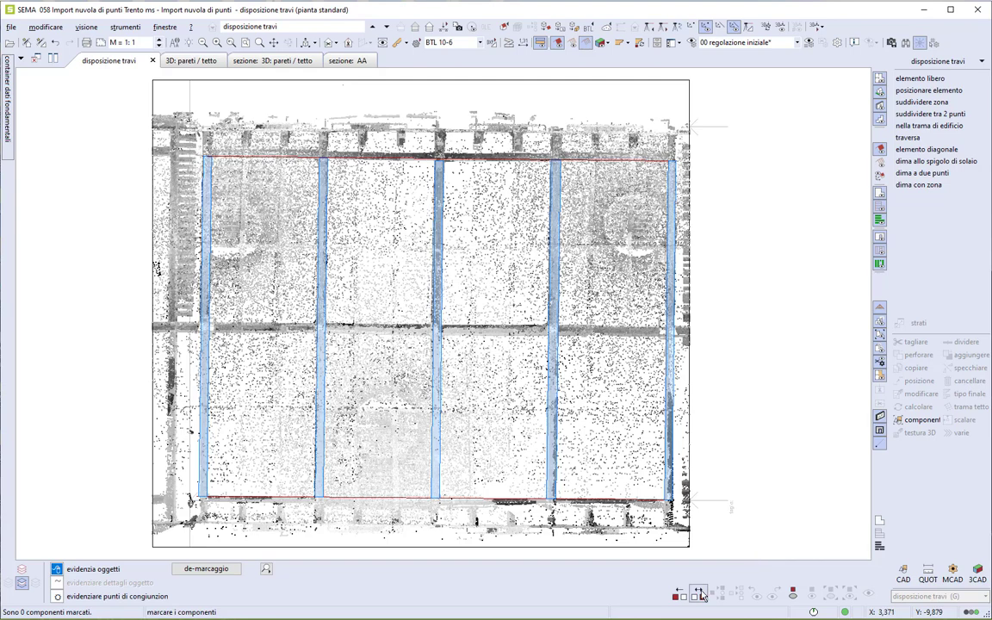
# Trim the five joists with a single right-angle cut at the top red line.
pyautogui.click(700, 593)
pyautogui.rightClick(718, 186)
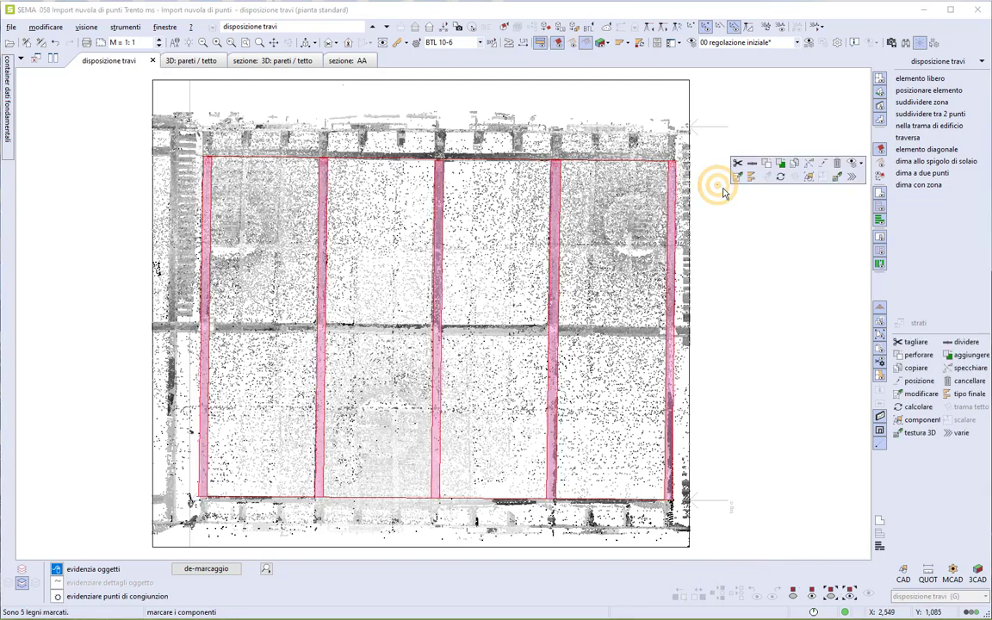
pyautogui.click(735, 160)
pyautogui.click(758, 175)
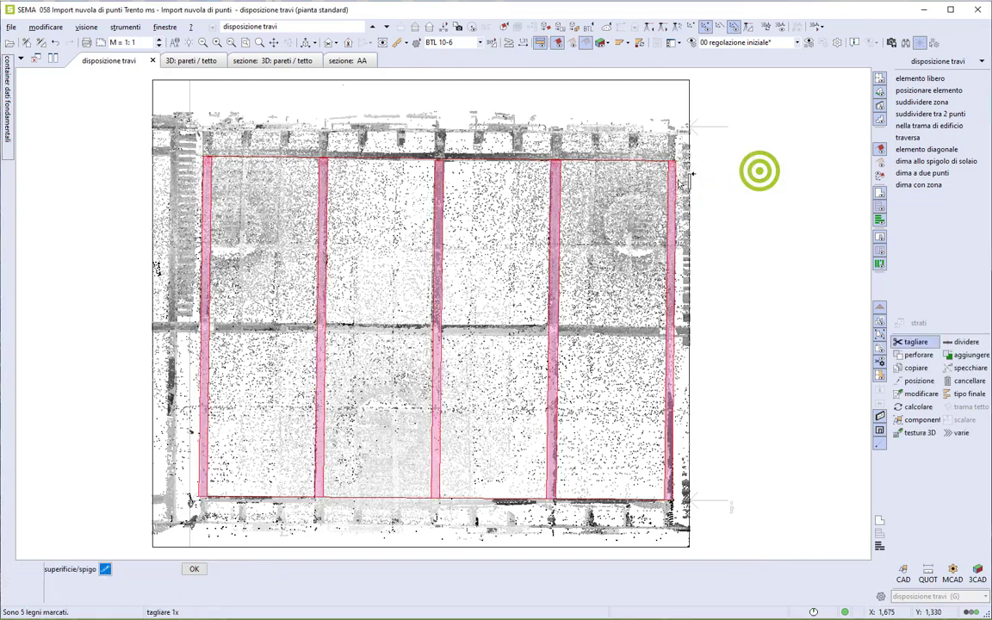
pyautogui.click(629, 159)
pyautogui.click(630, 164)
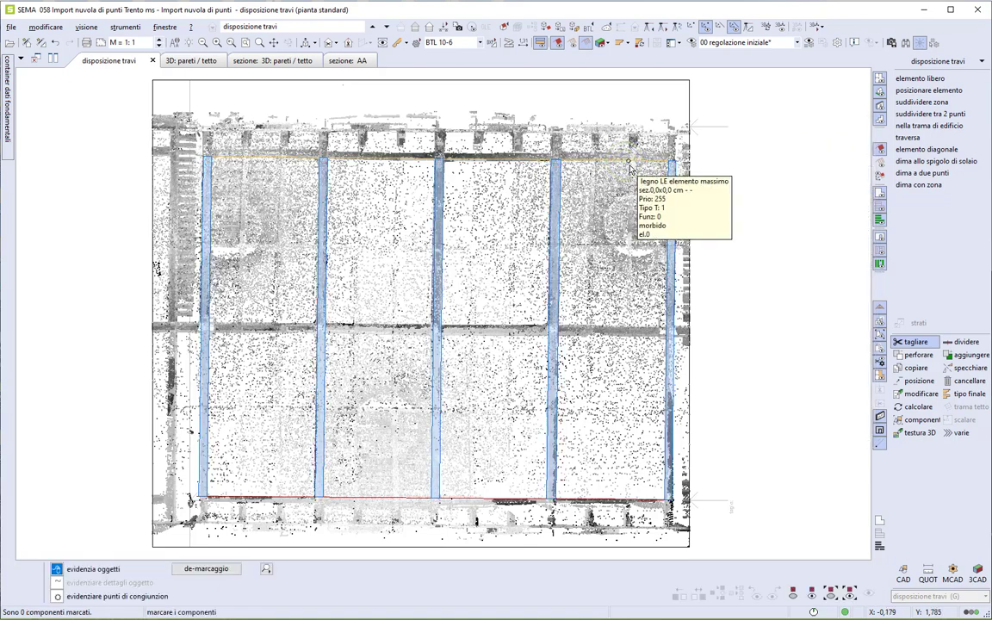
pyautogui.click(880, 167)
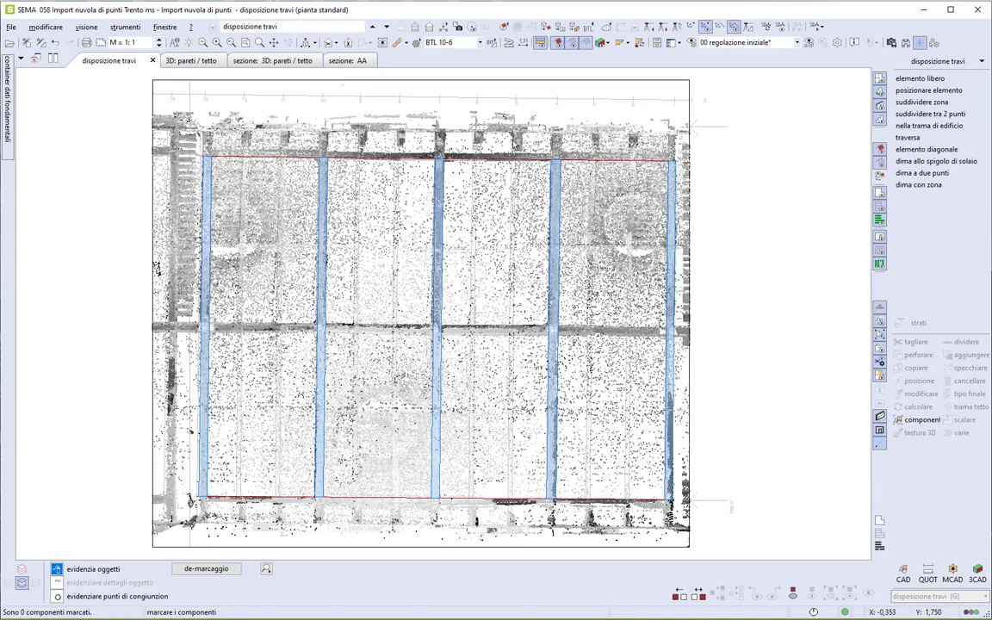
pyautogui.click(187, 60)
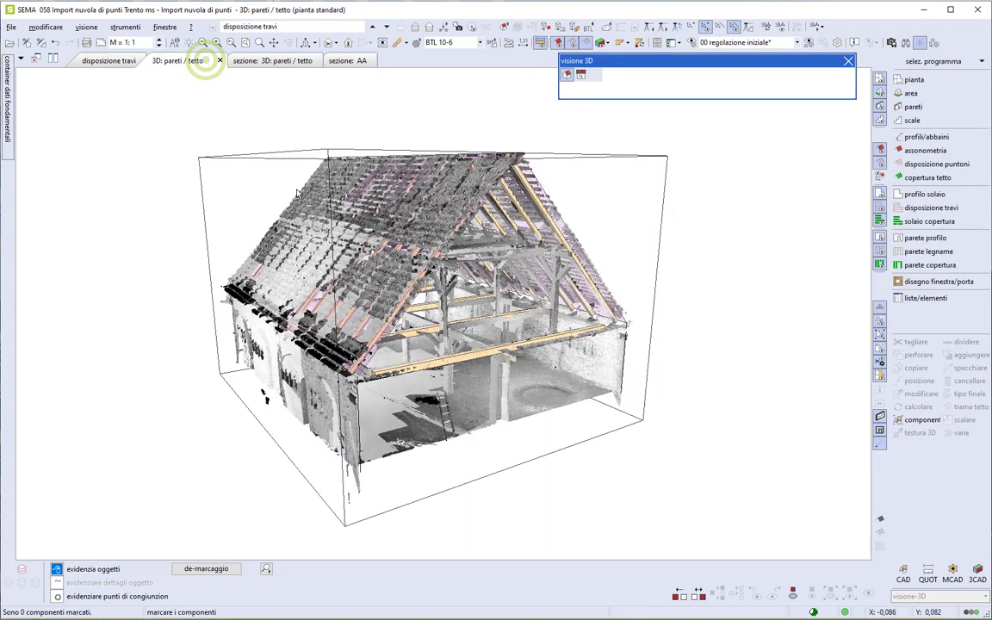
pyautogui.moveTo(366, 297)
pyautogui.mouseDown(button='middle')
pyautogui.moveTo(363, 366)
pyautogui.moveTo(363, 330)
pyautogui.mouseUp(button='middle')
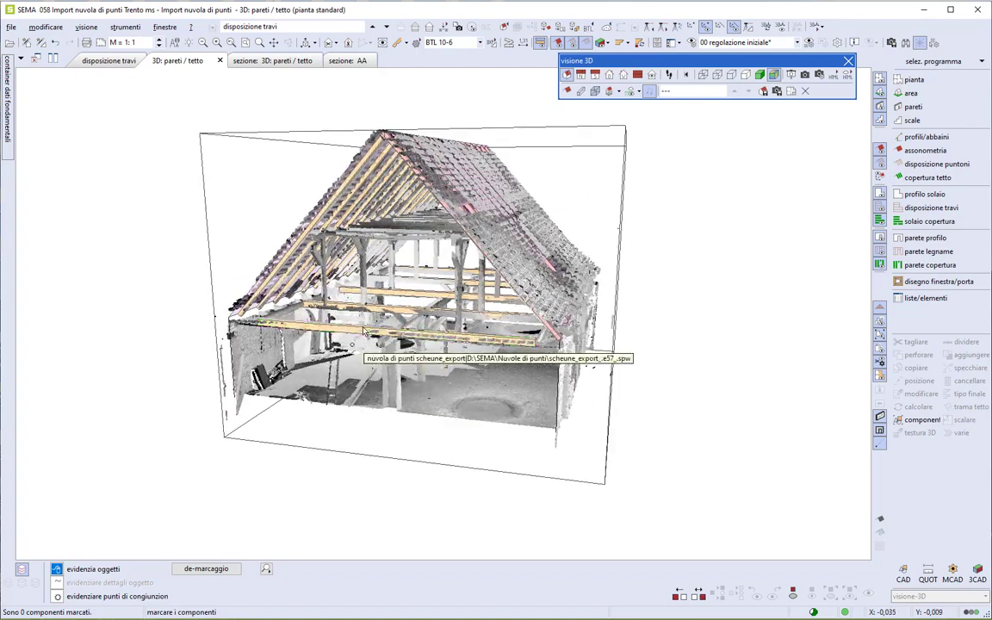
pyautogui.scroll(3, 363, 330)
pyautogui.scroll(3, 363, 330)
pyautogui.scroll(2, 365, 331)
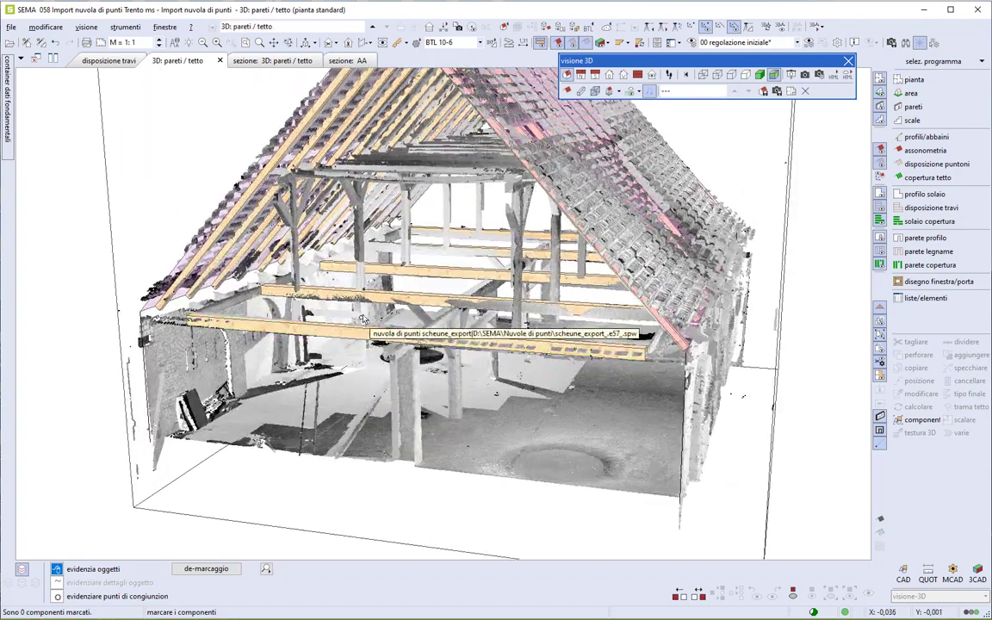
pyautogui.moveTo(370, 298)
pyautogui.mouseDown(button='middle')
pyautogui.moveTo(403, 294)
pyautogui.moveTo(383, 310)
pyautogui.moveTo(449, 322)
pyautogui.moveTo(454, 344)
pyautogui.moveTo(473, 352)
pyautogui.moveTo(448, 335)
pyautogui.mouseUp(button='middle')
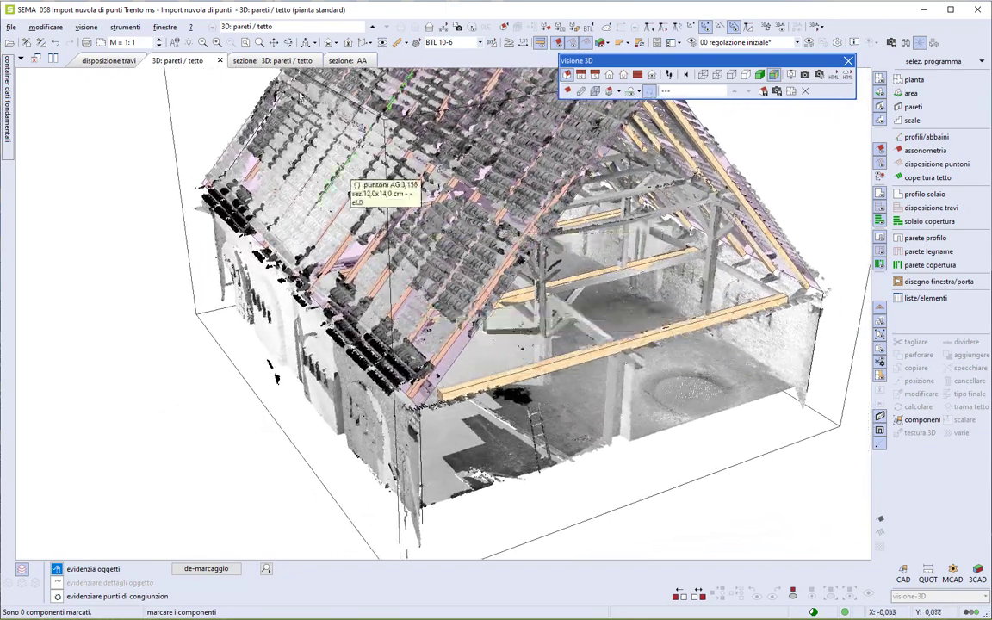
pyautogui.click(246, 43)
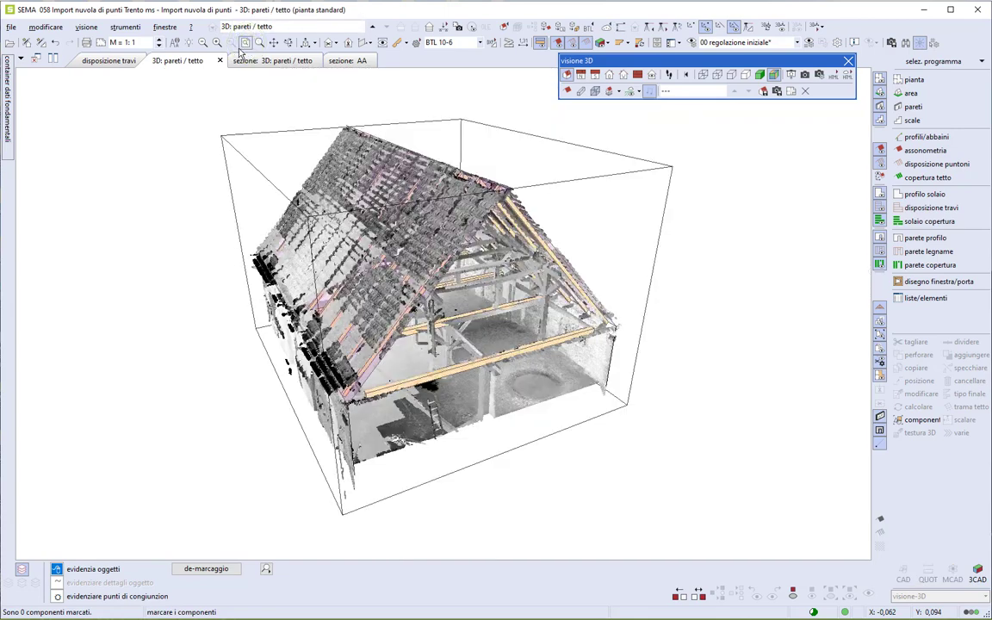
pyautogui.click(114, 58)
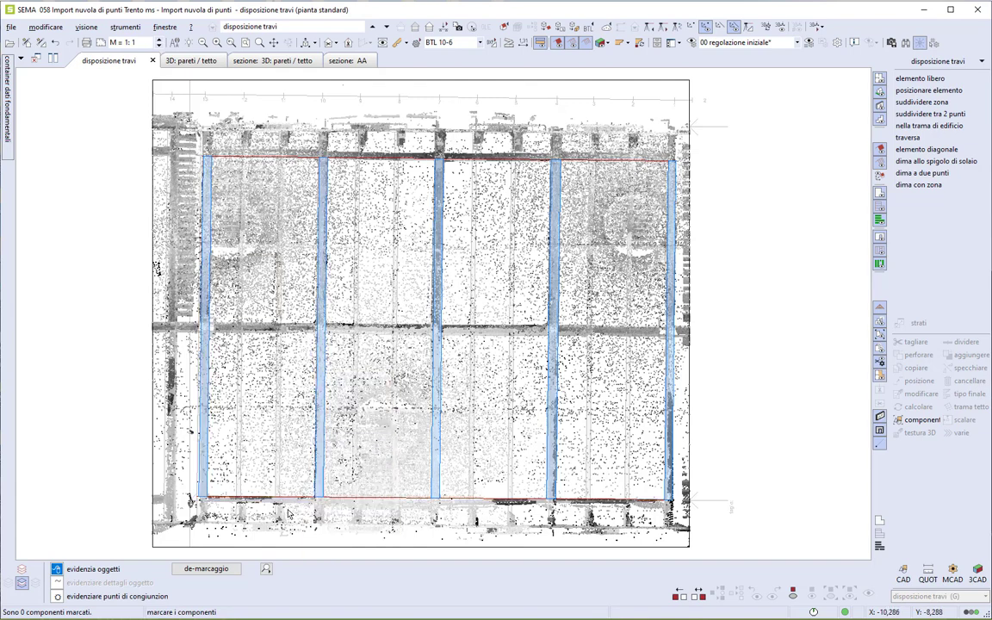
# Measure the 0,271 gap from the wall face to the second beam's edge, then mark that beam.
pyautogui.moveTo(287, 508); pyautogui.dragTo(344, 453)
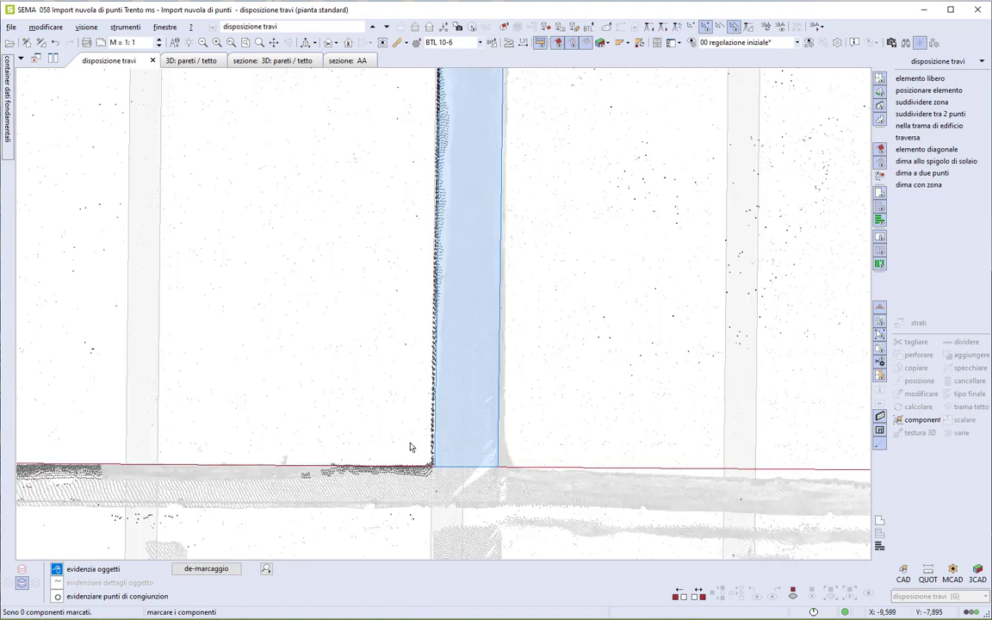
pyautogui.click(509, 41)
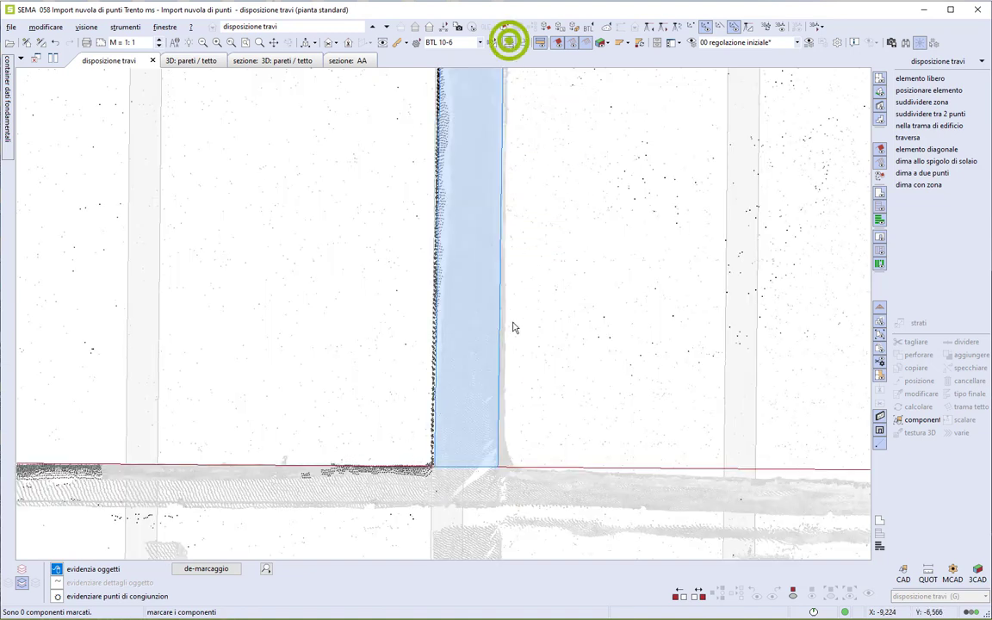
pyautogui.moveTo(377, 482); pyautogui.dragTo(535, 310)
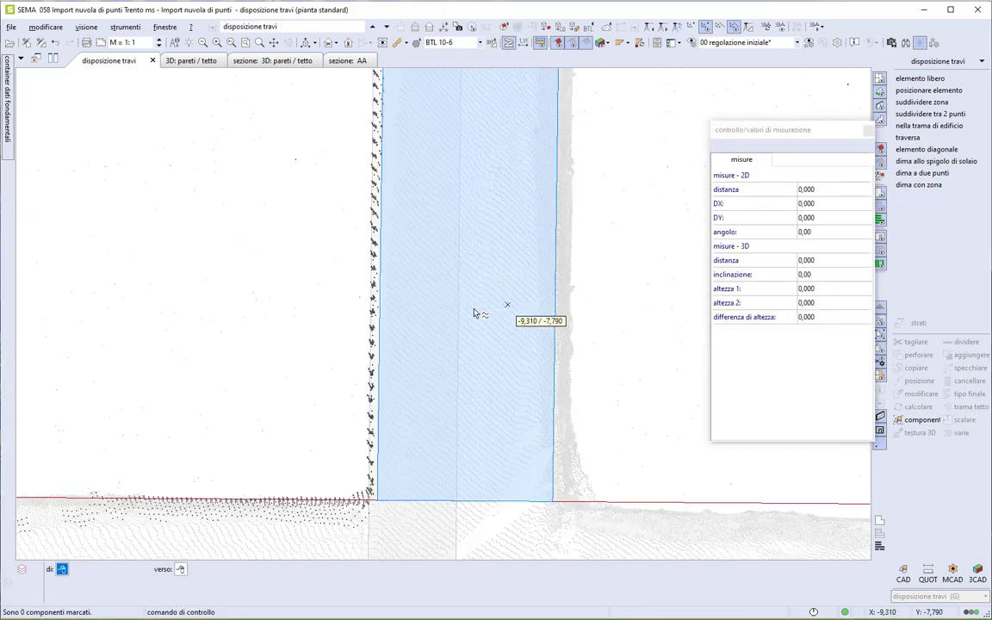
pyautogui.click(370, 312)
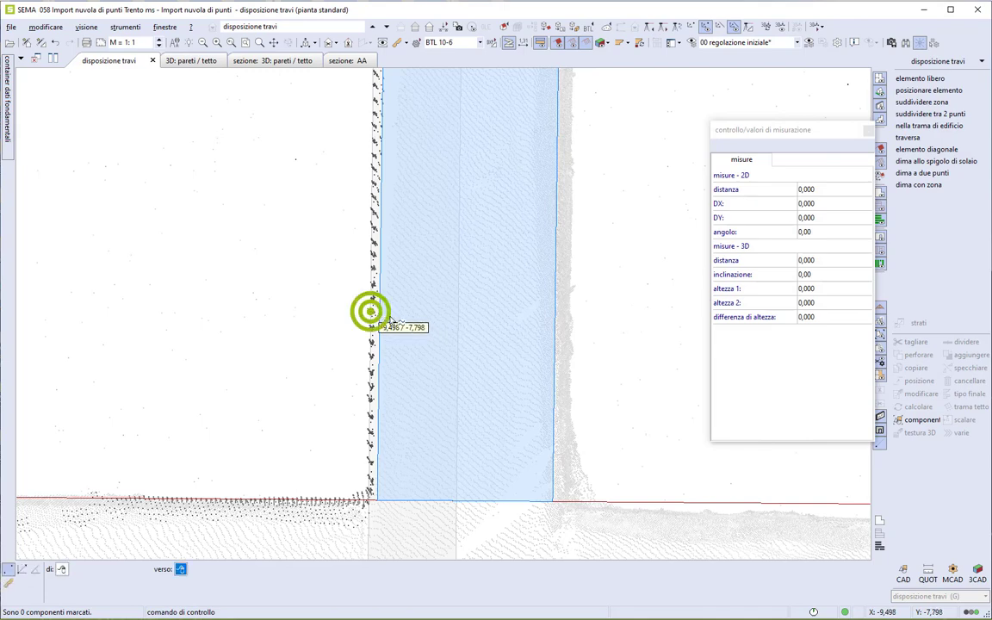
pyautogui.click(567, 311)
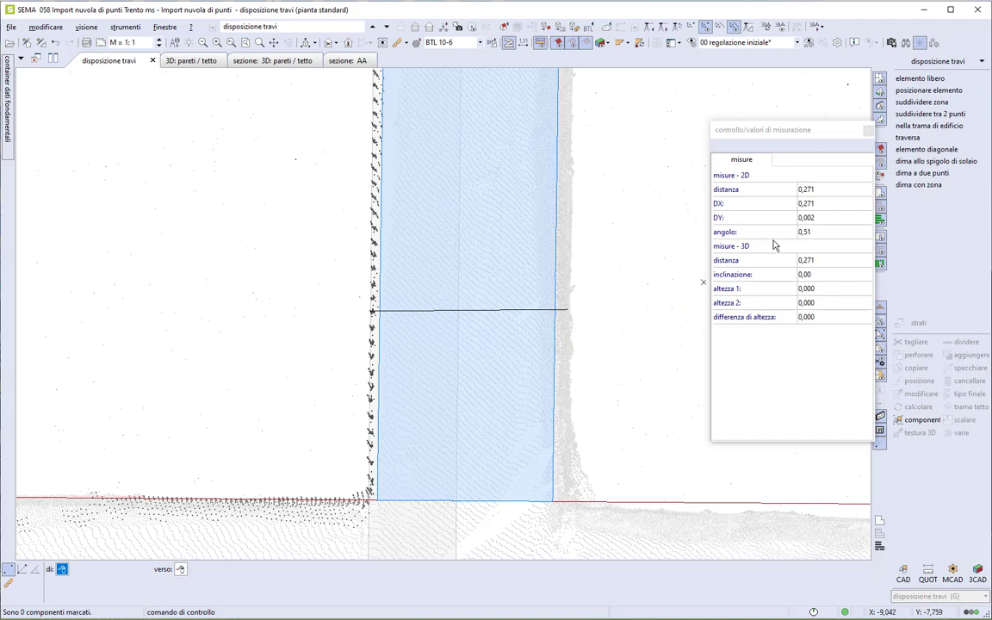
pyautogui.press('Escape')
pyautogui.click(555, 336)
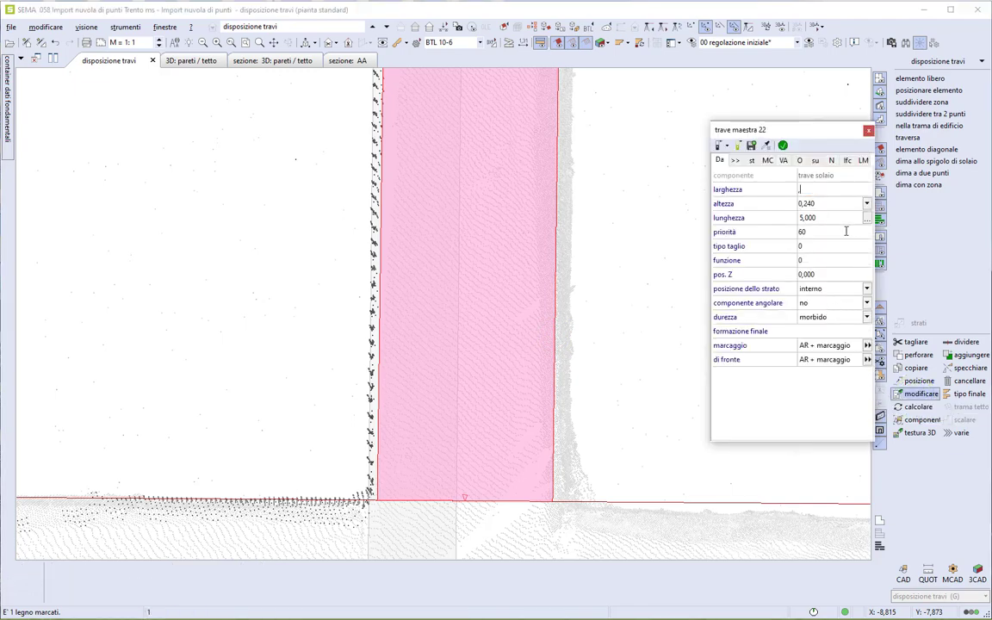
pyautogui.write(',28')
# Widen the second beam to 0,280 while keeping its left side fixed.
pyautogui.press('Return')
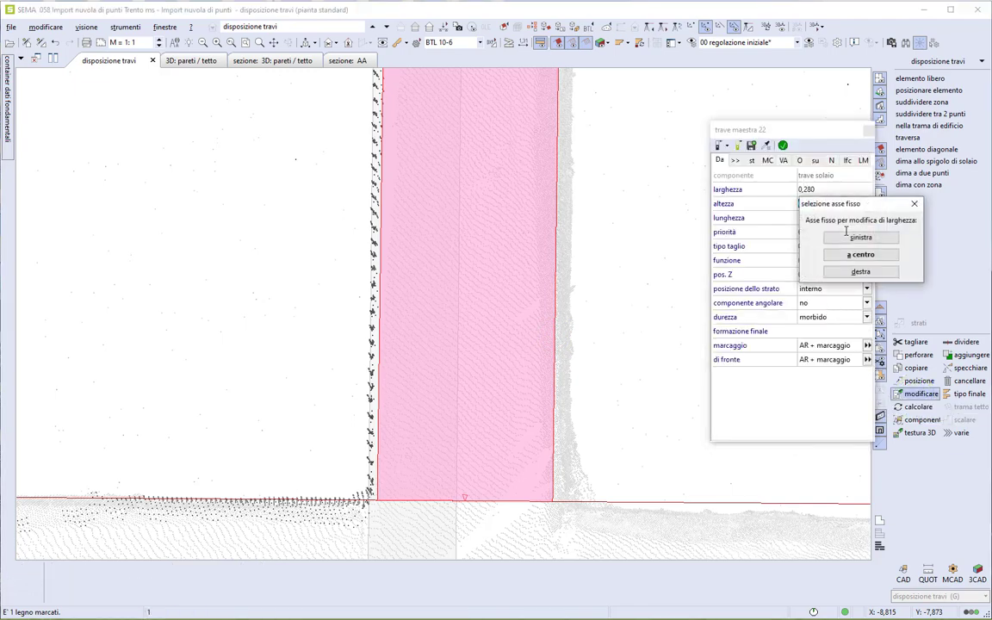
pyautogui.click(844, 239)
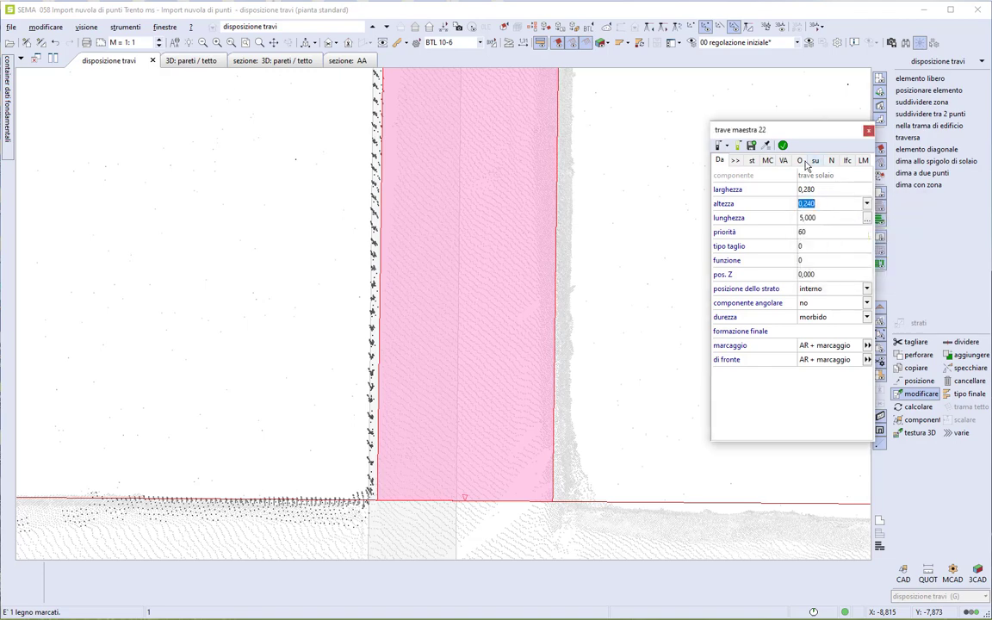
pyautogui.click(782, 146)
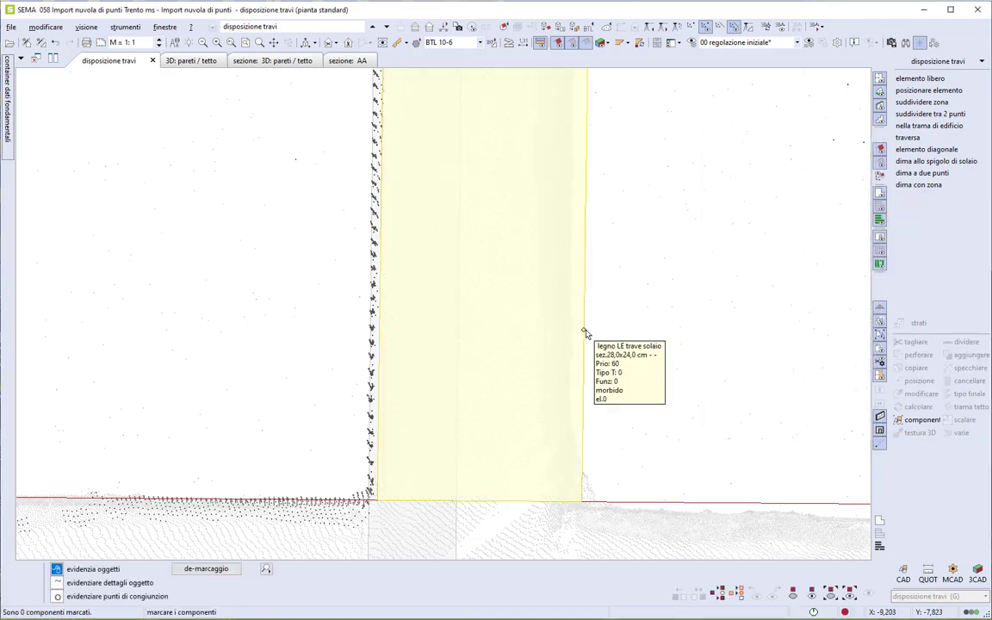
# Shift the widened beam right-aligned against the wall face and view the whole plan.
pyautogui.click(585, 330)
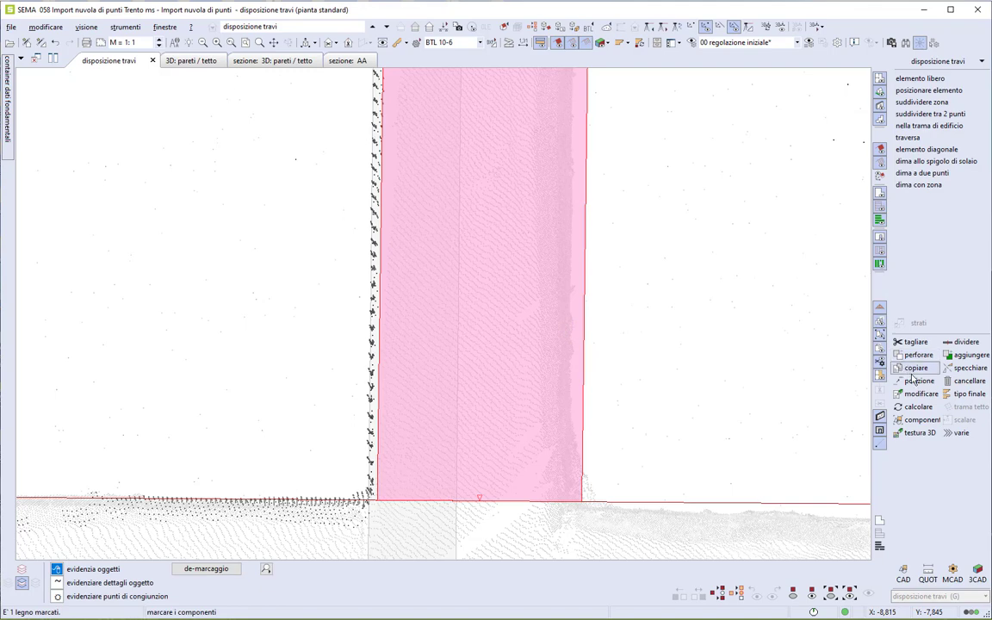
pyautogui.click(916, 380)
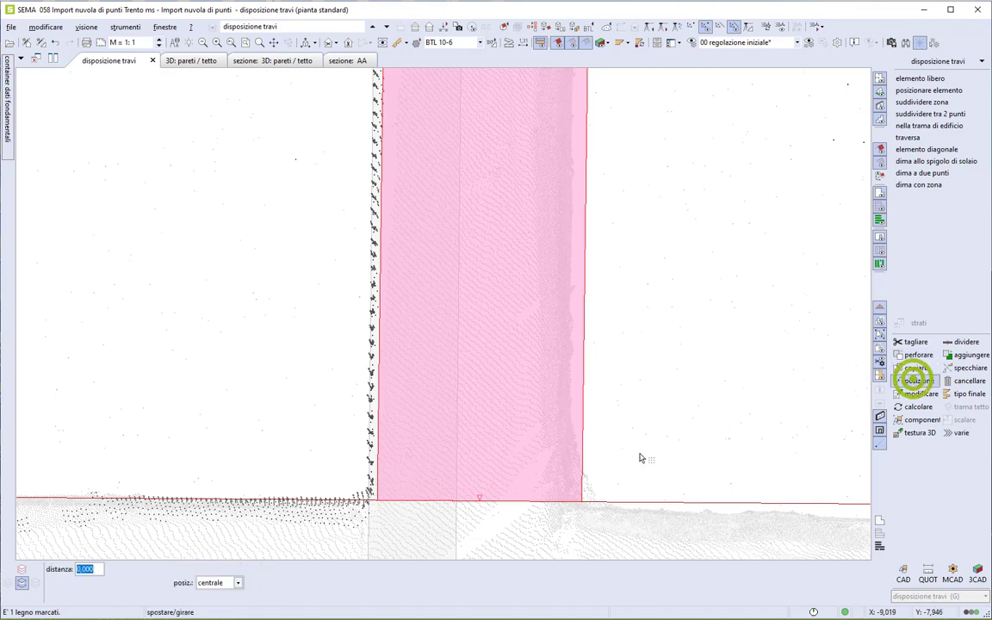
pyautogui.click(369, 502)
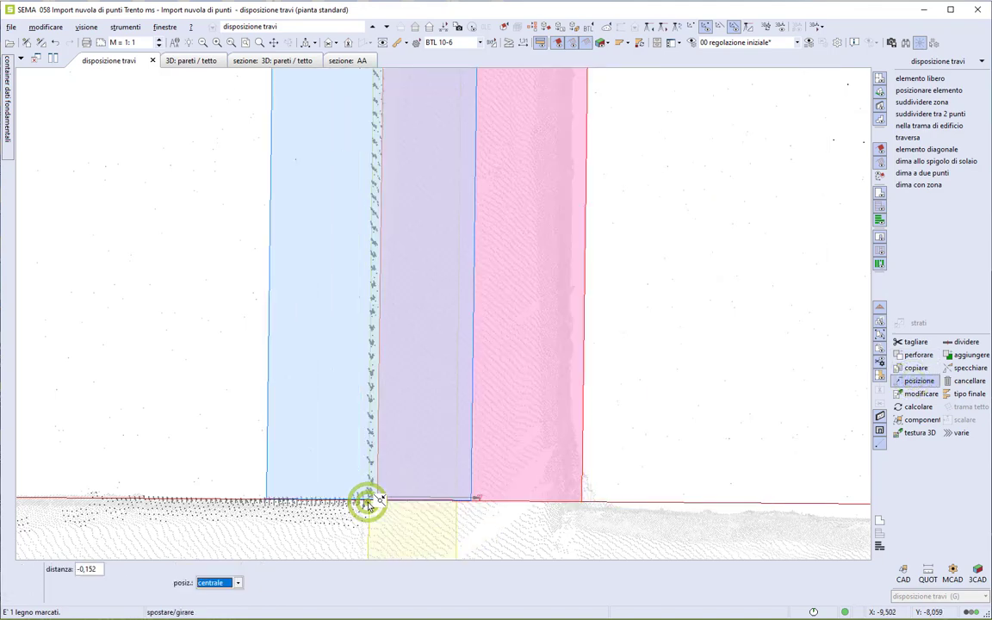
pyautogui.press('Down')
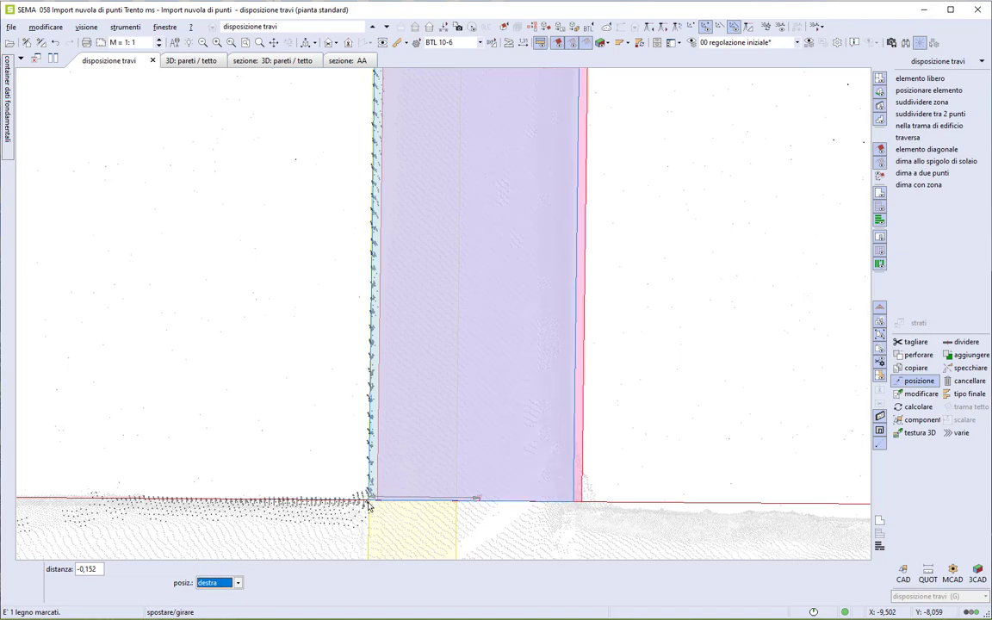
pyautogui.press('Return')
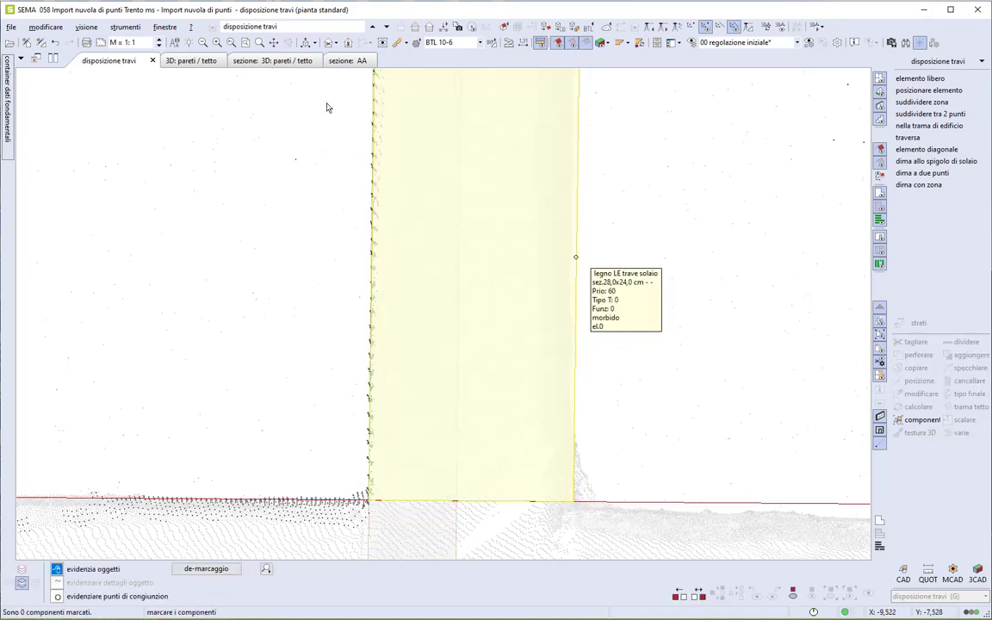
pyautogui.click(245, 42)
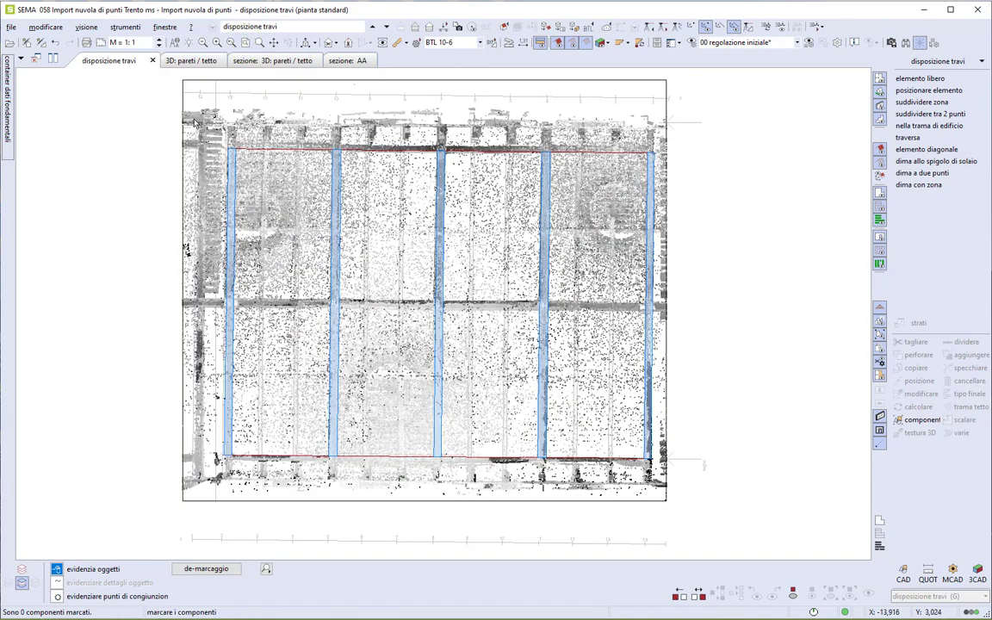
# Switch to the '3D: pareti / tetto' view, then orbit and zoom toward the roof.
pyautogui.click(196, 61)
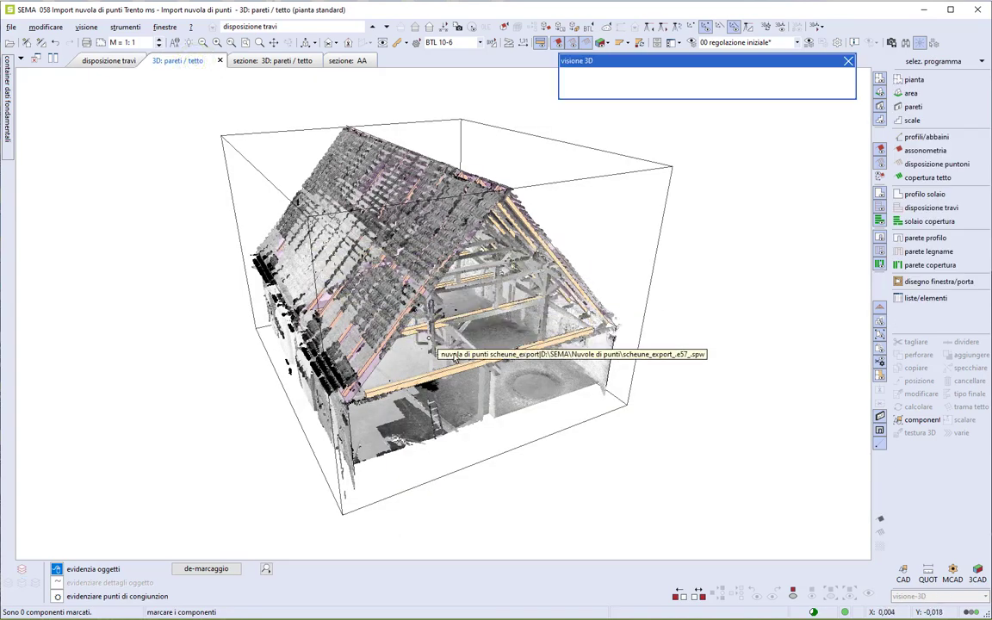
pyautogui.moveTo(454, 360); pyautogui.dragTo(429, 306, button='middle')
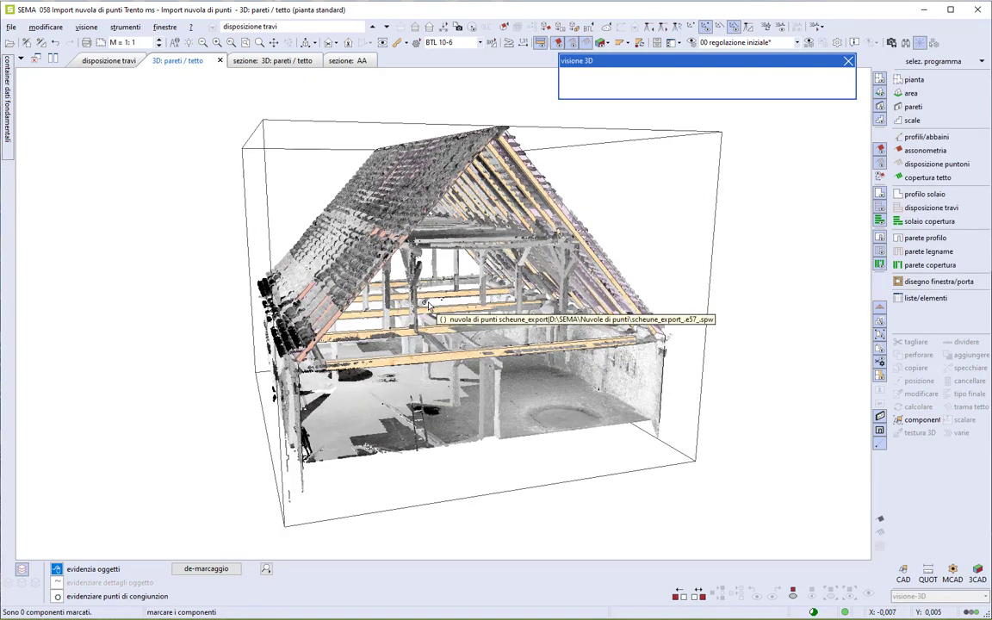
pyautogui.scroll(3, 429, 307)
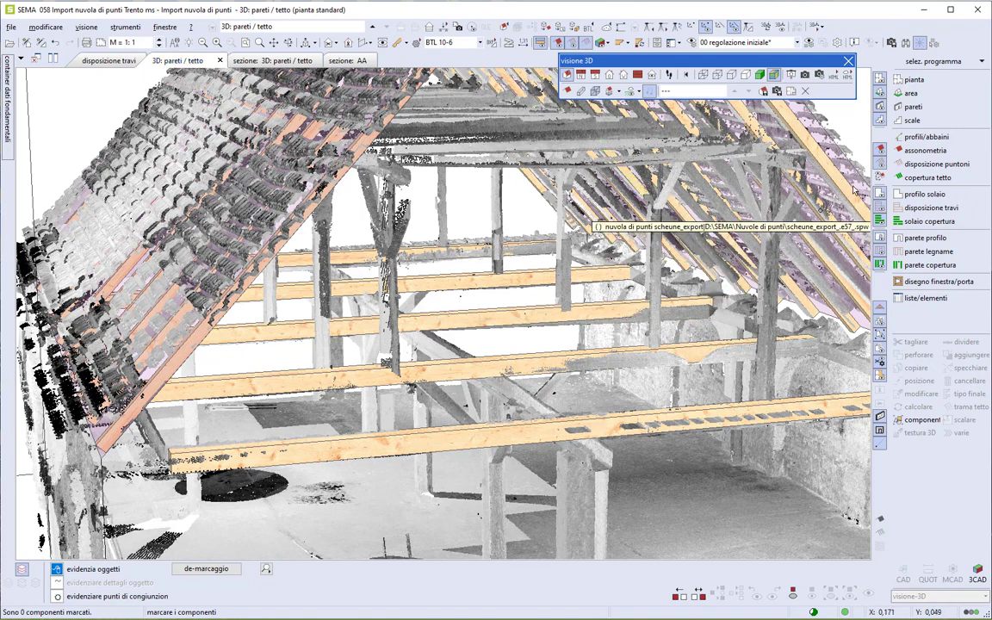
# Hide the roof surfaces and mark the floor beams inside the point cloud.
pyautogui.click(882, 152)
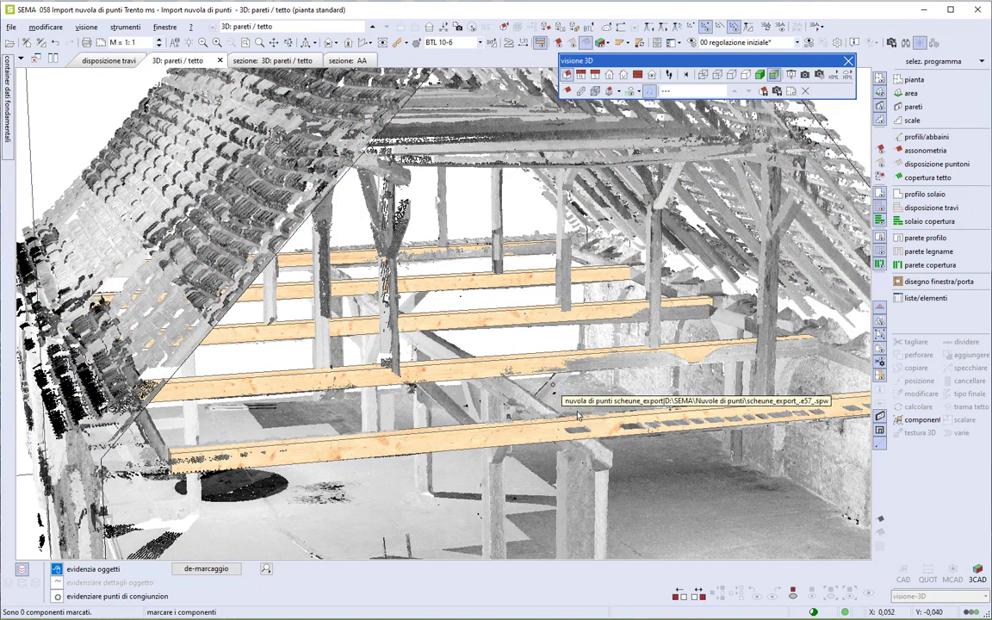
pyautogui.click(556, 372)
pyautogui.moveTo(556, 372)
pyautogui.mouseDown(button='middle')
pyautogui.moveTo(664, 405)
pyautogui.moveTo(577, 392)
pyautogui.moveTo(502, 418)
pyautogui.moveTo(519, 402)
pyautogui.moveTo(525, 353)
pyautogui.mouseUp(button='middle')
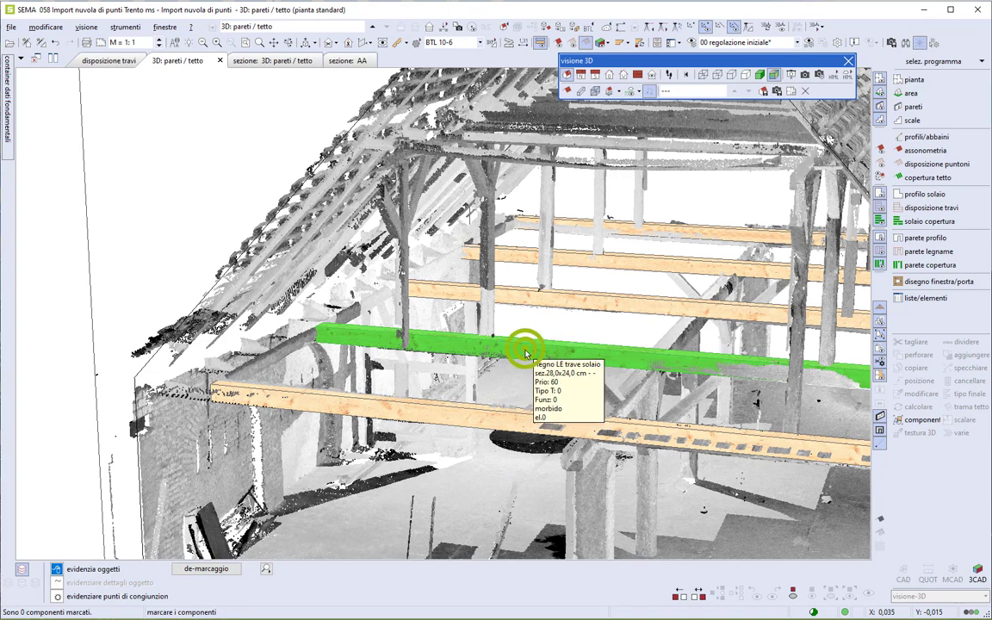
pyautogui.click(525, 353)
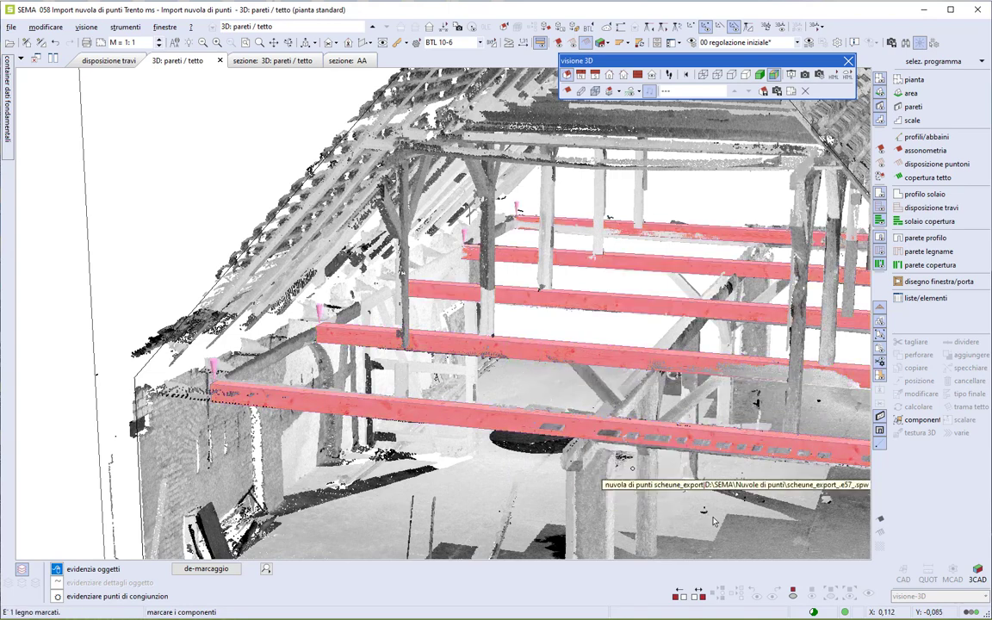
pyautogui.click(792, 593)
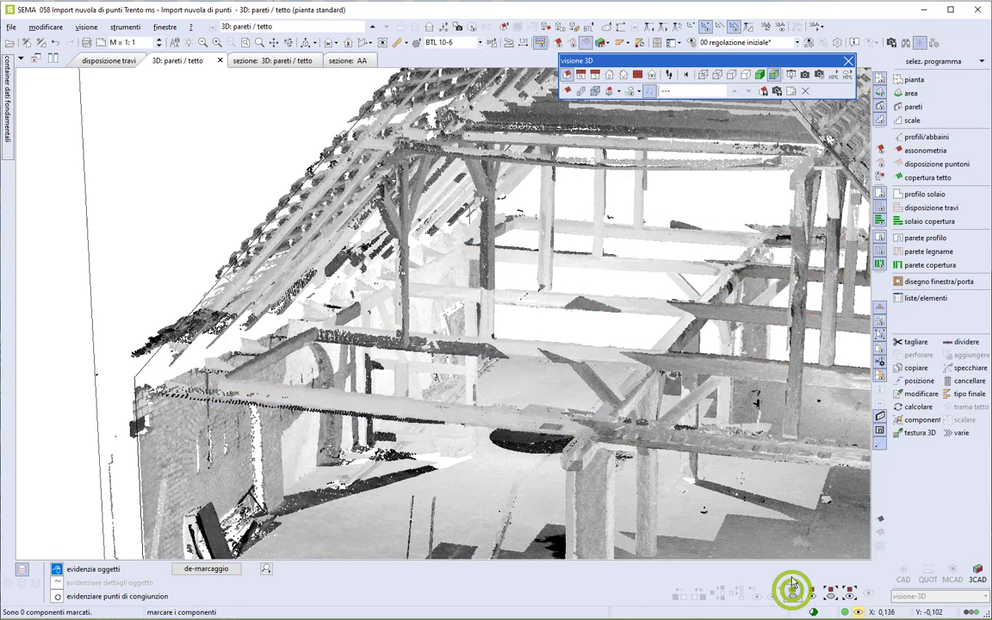
pyautogui.moveTo(568, 371)
pyautogui.mouseDown(button='middle')
pyautogui.moveTo(541, 462)
pyautogui.moveTo(364, 270)
pyautogui.moveTo(646, 412)
pyautogui.moveTo(657, 458)
pyautogui.mouseUp(button='middle')
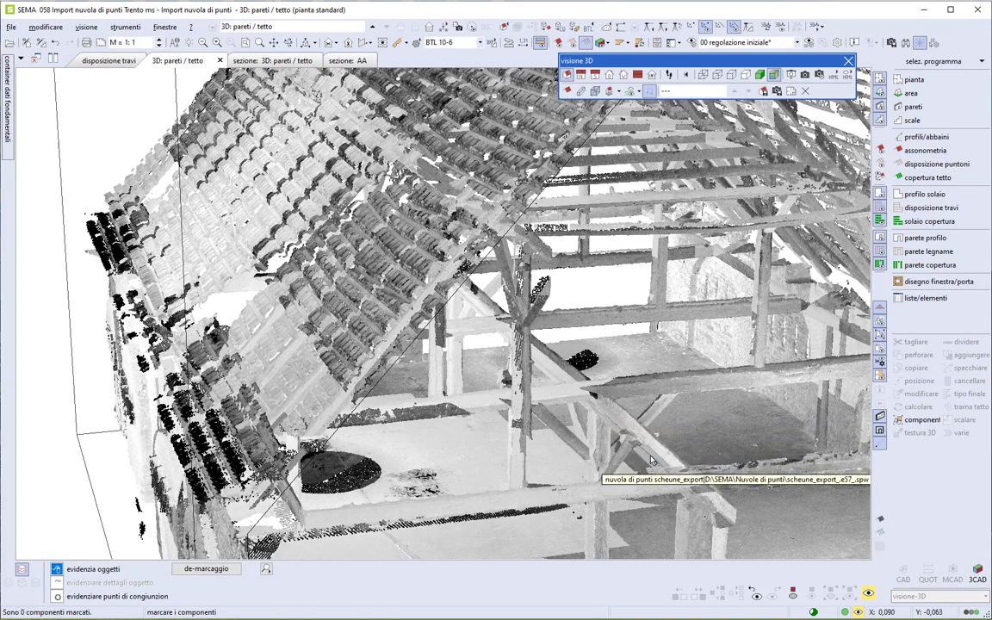
pyautogui.moveTo(608, 391); pyautogui.dragTo(379, 233, button='middle')
pyautogui.scroll(2, 372, 195)
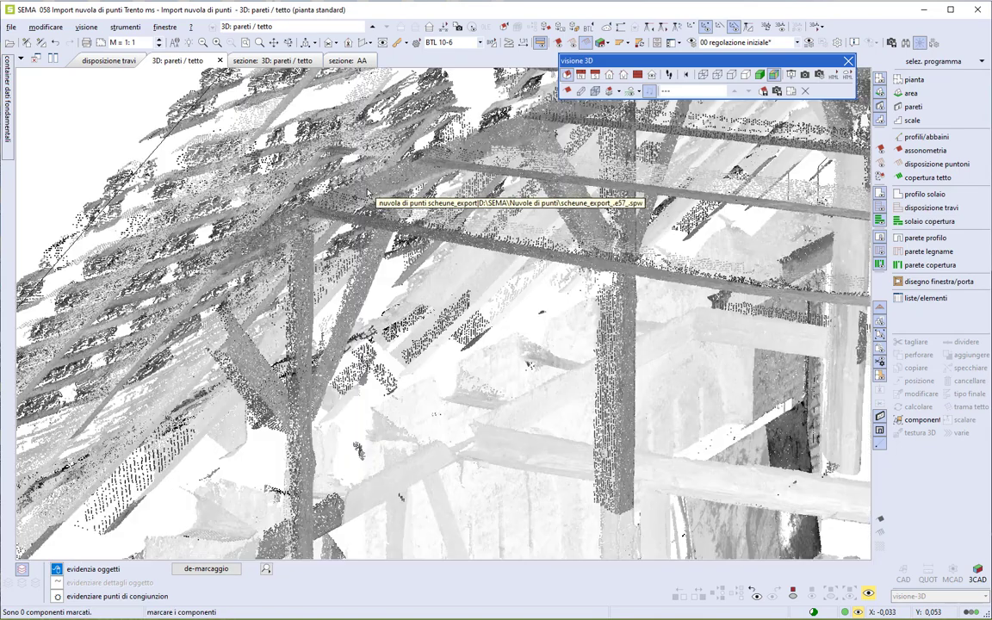
pyautogui.scroll(2, 370, 195)
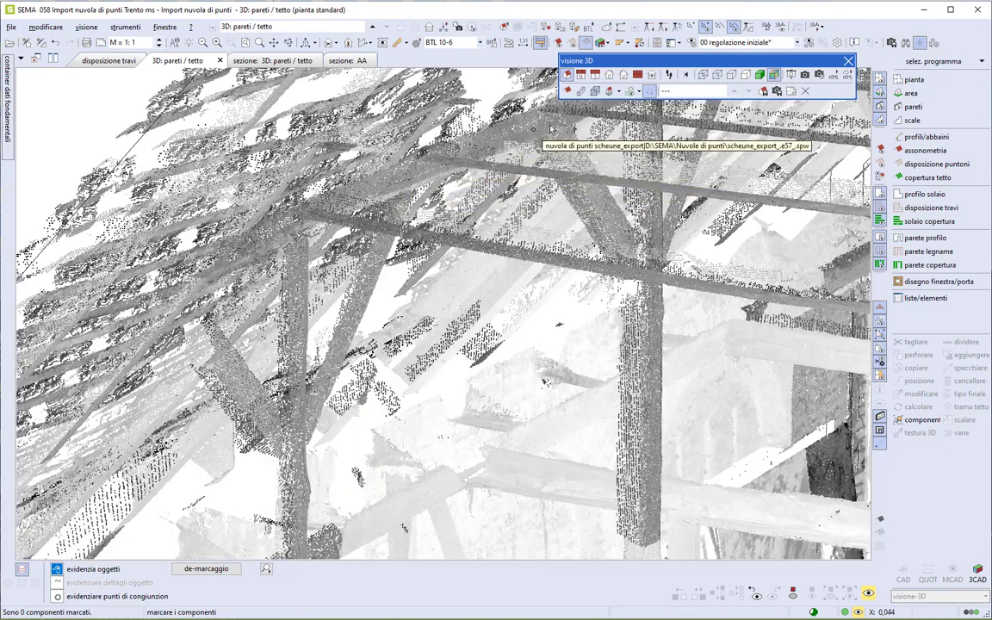
pyautogui.moveTo(399, 187)
pyautogui.mouseDown(button='middle')
pyautogui.moveTo(387, 241)
pyautogui.moveTo(513, 252)
pyautogui.moveTo(523, 219)
pyautogui.moveTo(534, 264)
pyautogui.moveTo(535, 242)
pyautogui.moveTo(511, 317)
pyautogui.moveTo(523, 338)
pyautogui.moveTo(498, 345)
pyautogui.moveTo(450, 313)
pyautogui.moveTo(457, 319)
pyautogui.mouseUp(button='middle')
# Show the timber beams and roof rafters, switch to disposizione travi, and list the project's floors.
pyautogui.click(754, 593)
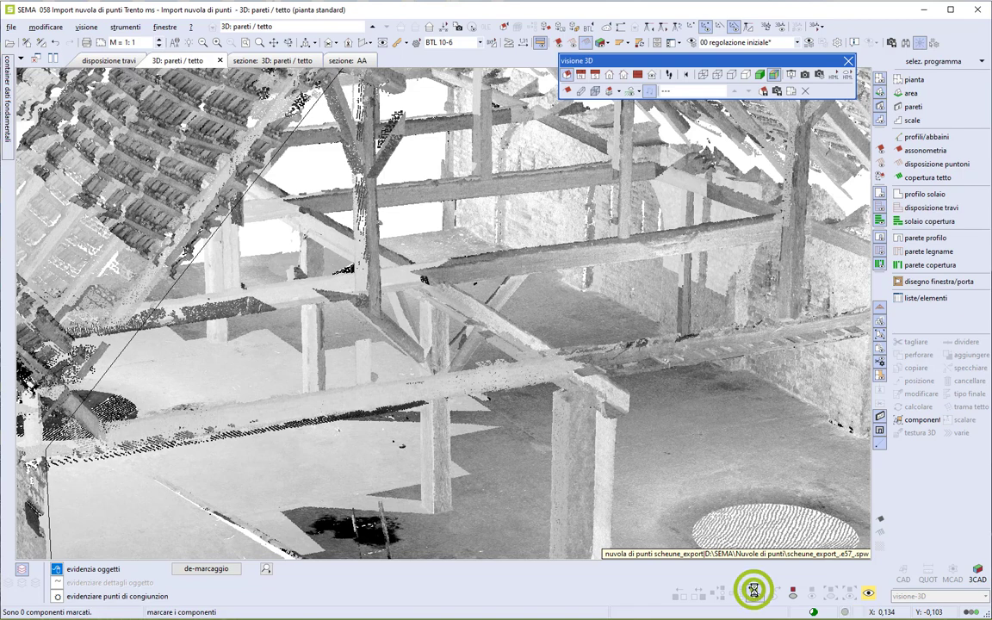
pyautogui.click(880, 163)
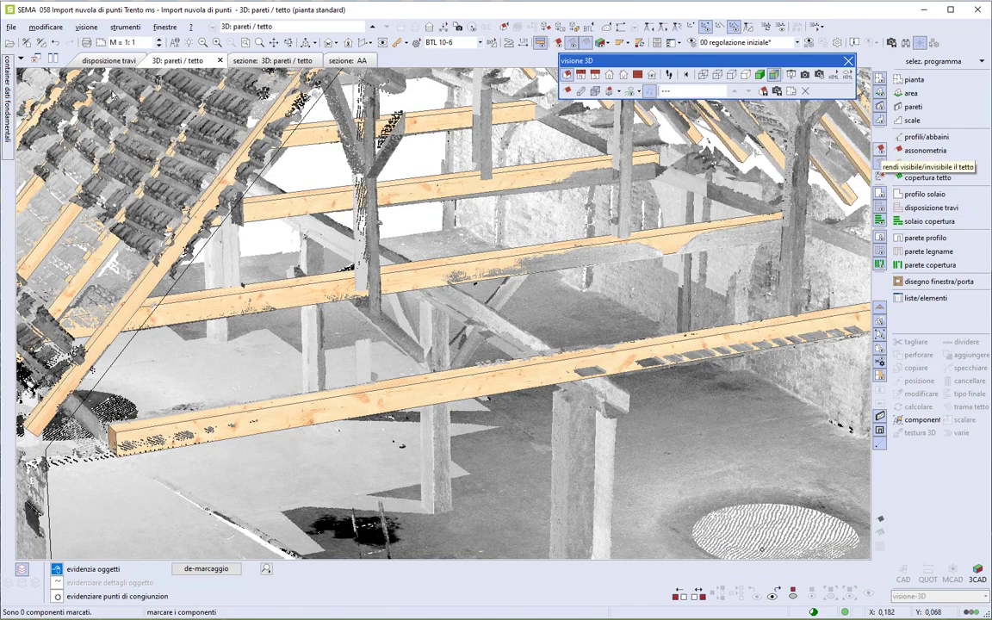
pyautogui.click(109, 61)
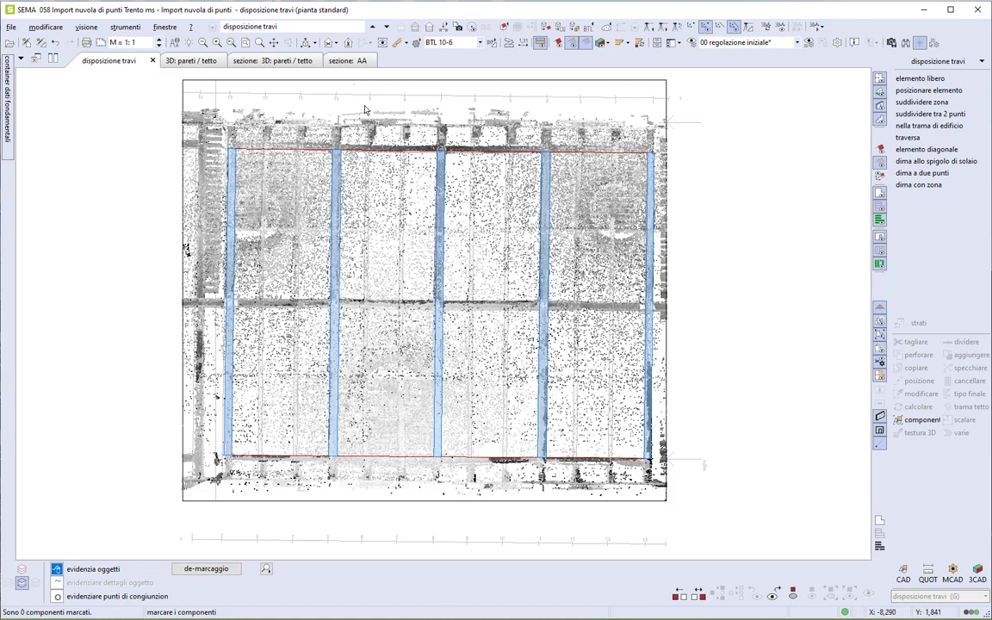
pyautogui.click(337, 29)
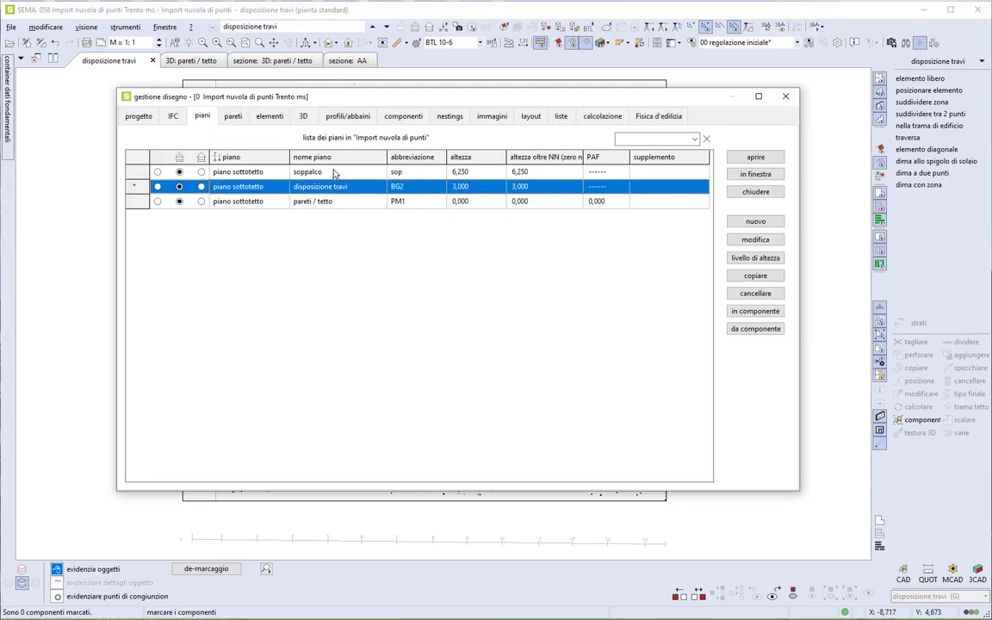
# Open the pareti / tetto floor plan with its rafters hidden, then the construction-plane options.
pyautogui.doubleClick(342, 202)
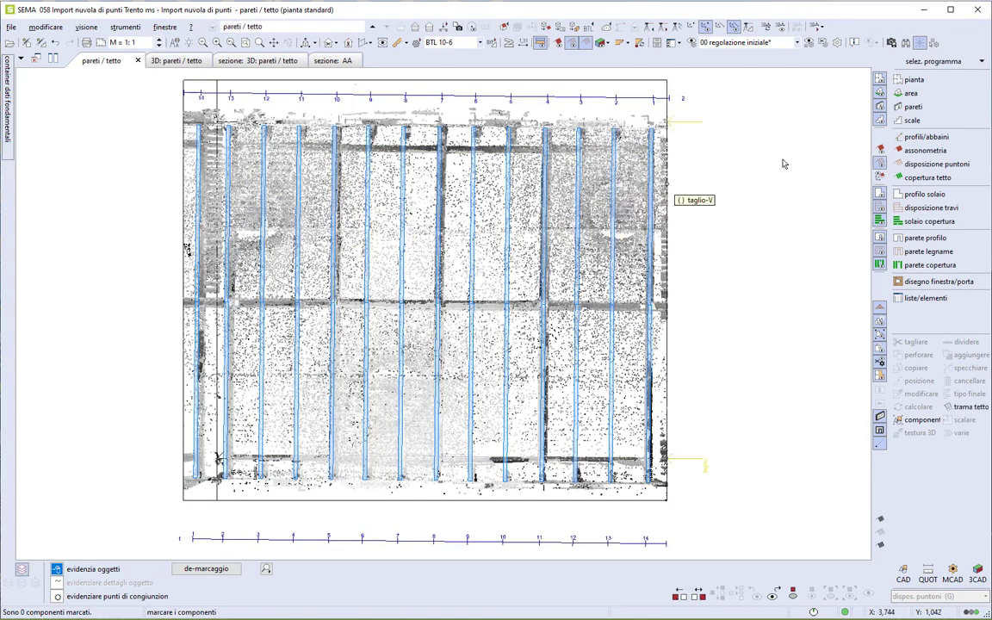
pyautogui.click(879, 163)
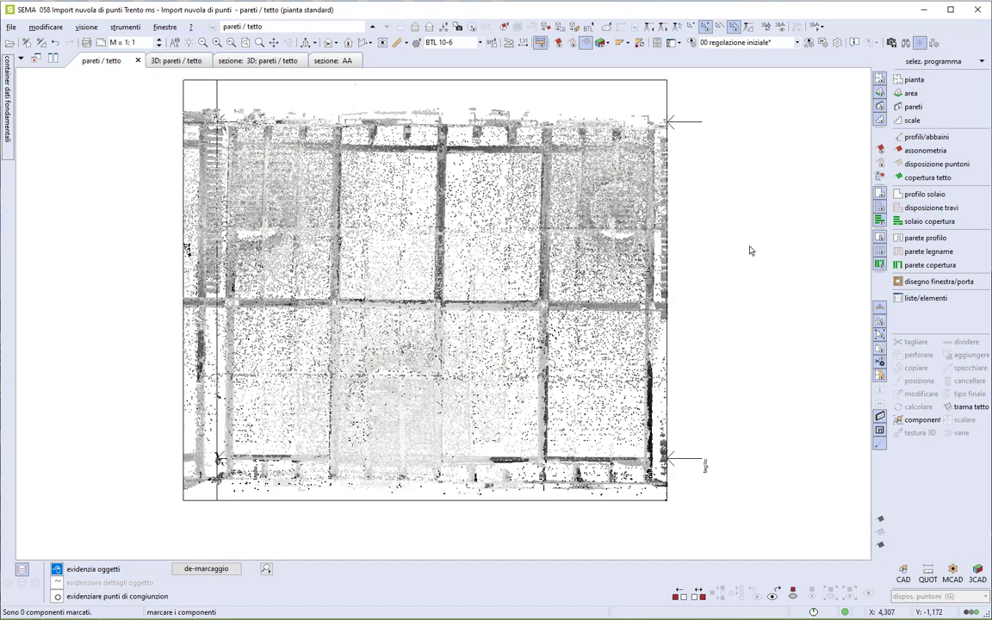
pyautogui.click(363, 43)
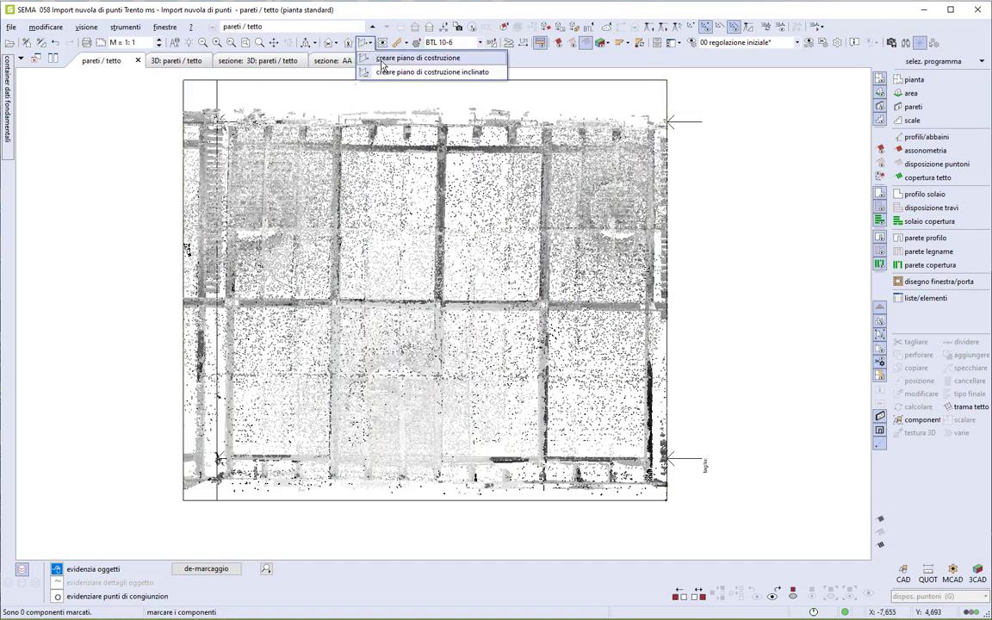
# Start a straight construction plane at the beam edge where it meets the wall.
pyautogui.click(382, 60)
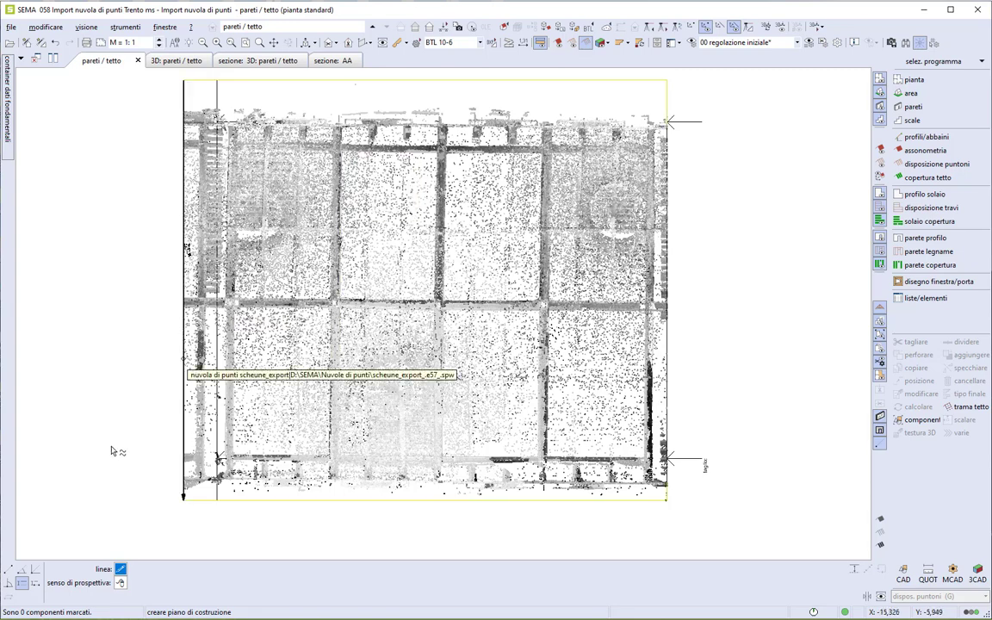
pyautogui.click(13, 573)
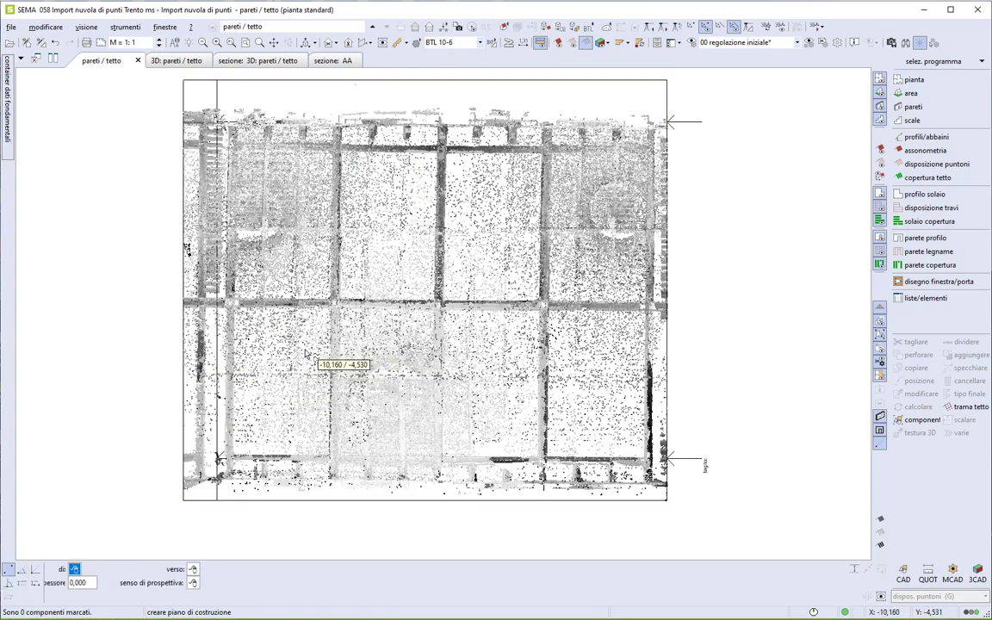
pyautogui.moveTo(311, 327); pyautogui.dragTo(284, 276)
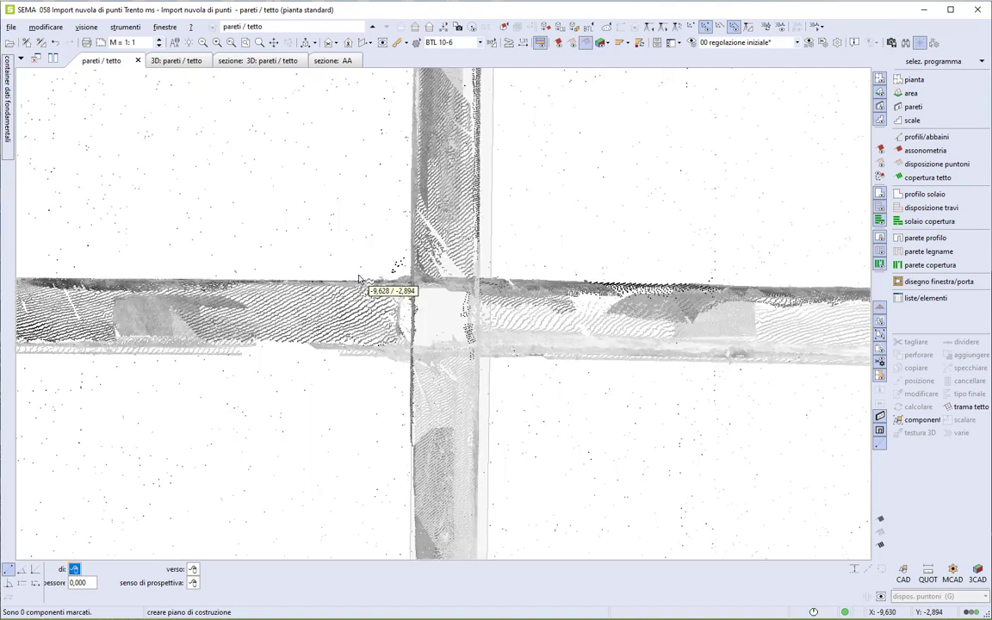
pyautogui.scroll(2, 481, 289)
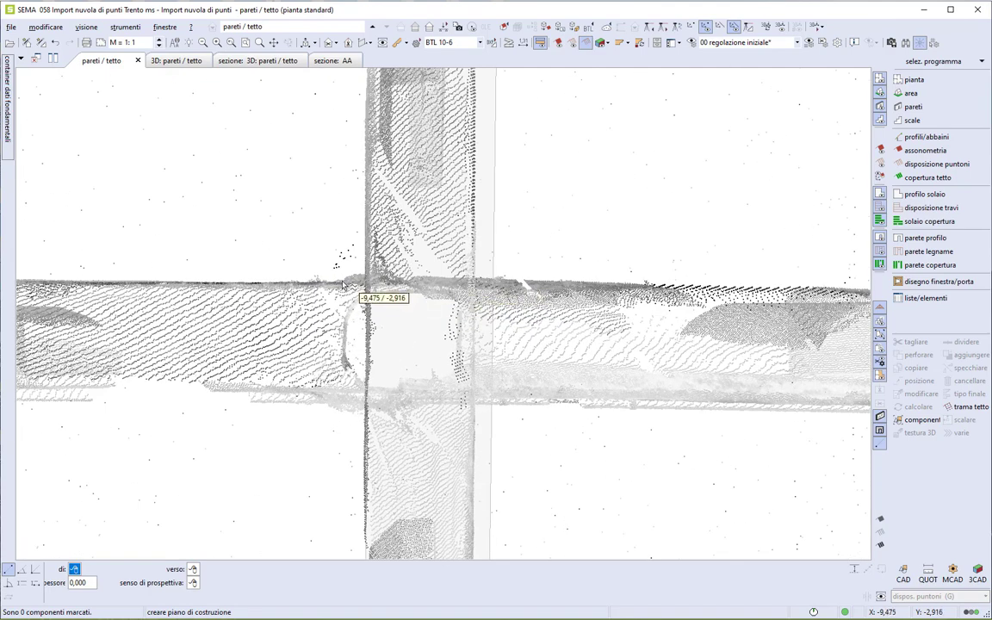
pyautogui.click(284, 282)
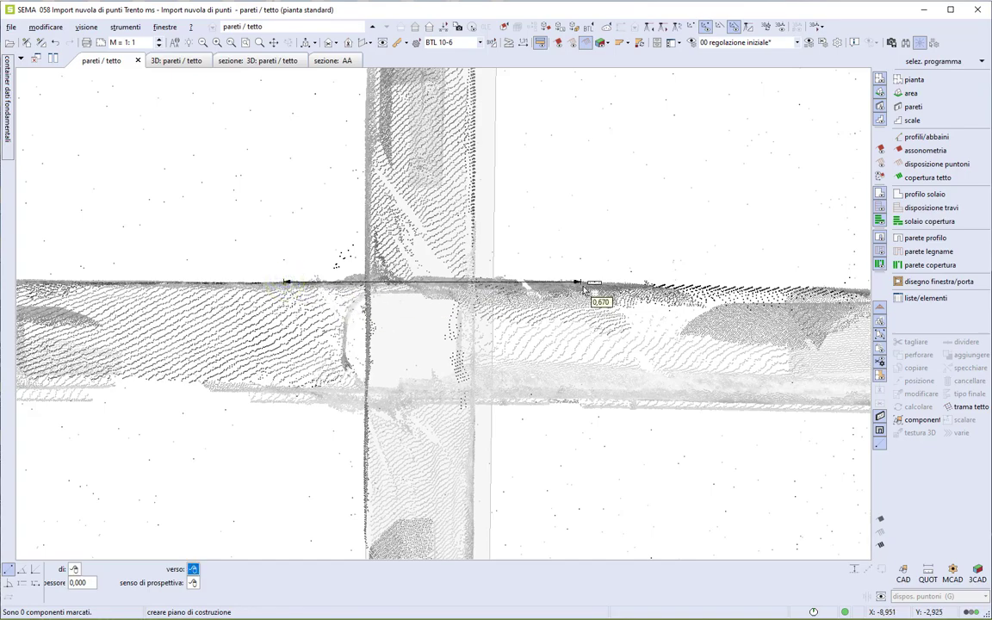
# Fix the plane line's end along the beam and set its depth across the beam.
pyautogui.scroll(-3, 592, 278)
pyautogui.scroll(1, 632, 327)
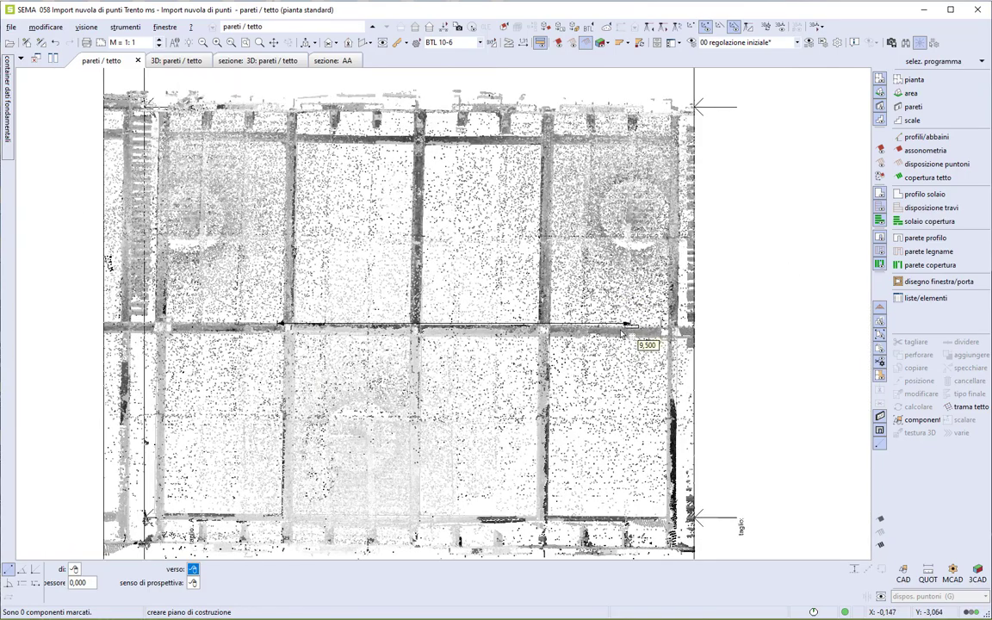
pyautogui.scroll(1, 603, 334)
pyautogui.scroll(2, 533, 334)
pyautogui.scroll(1, 543, 338)
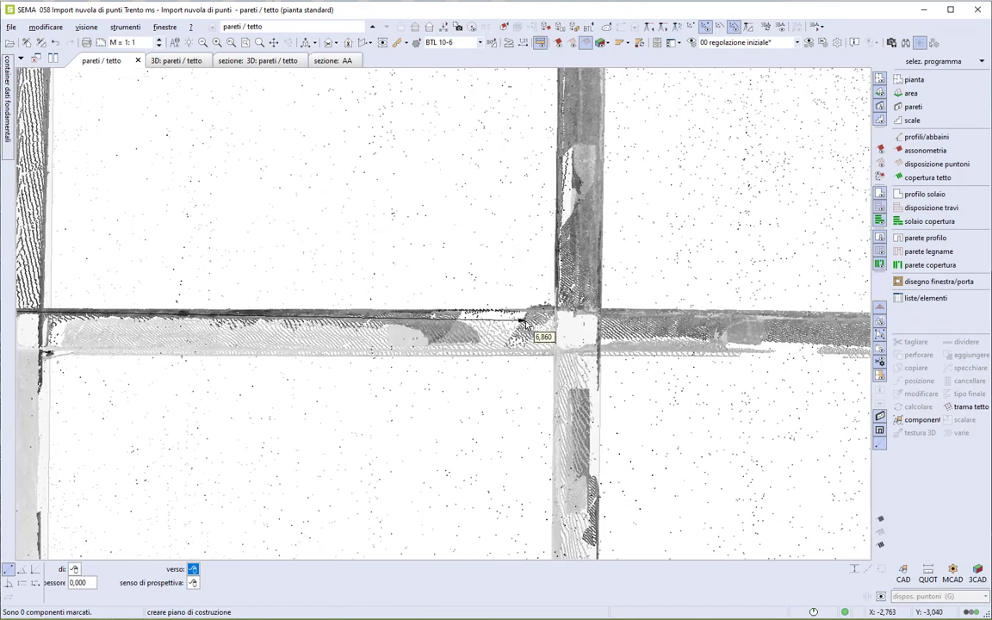
pyautogui.scroll(2, 534, 330)
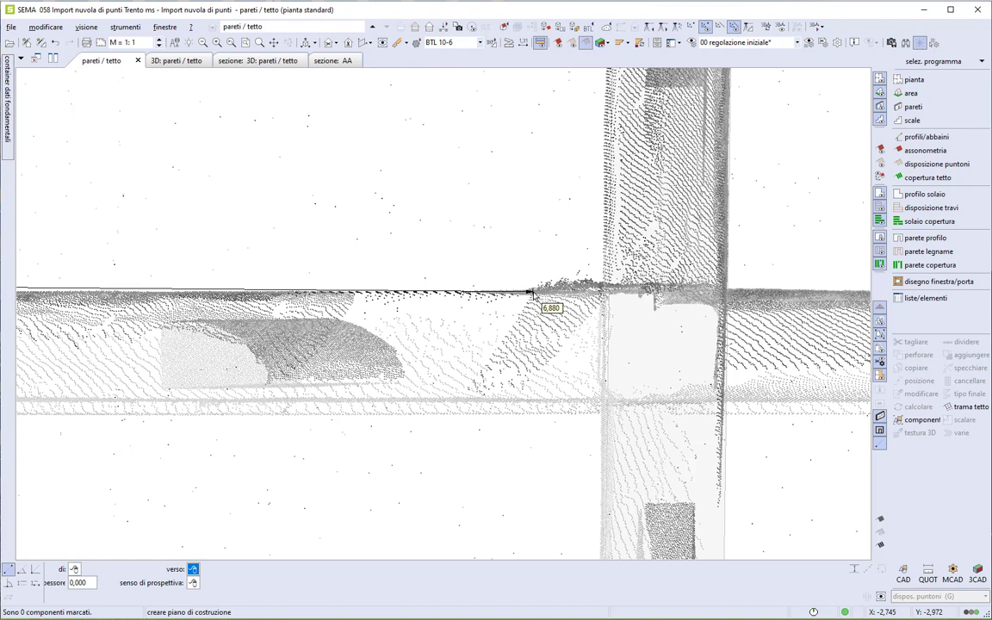
pyautogui.click(533, 293)
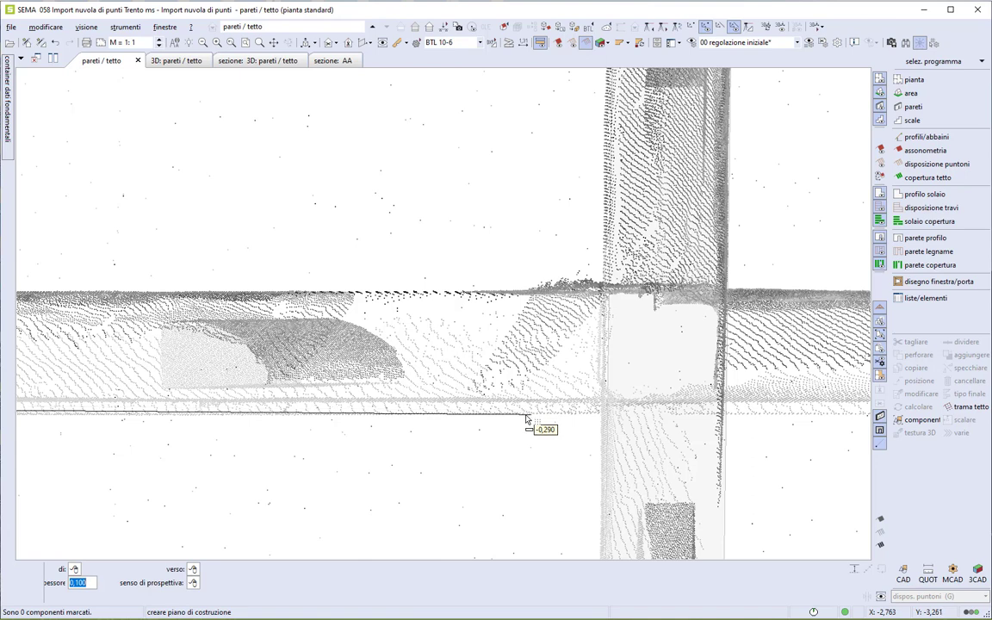
pyautogui.click(528, 421)
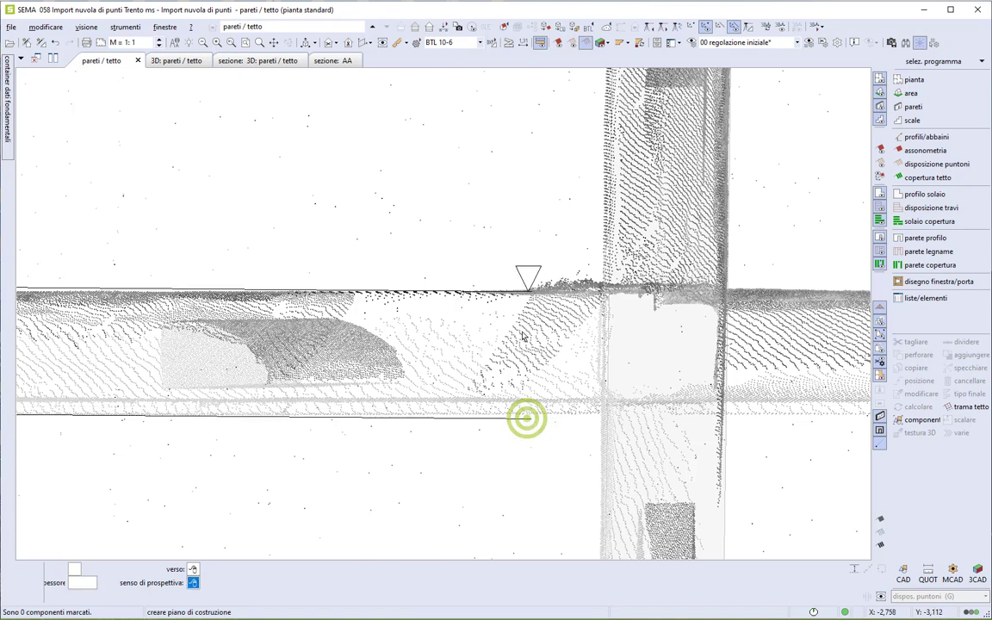
# Create the PM1 05 construction plane, zoom onto the middle post and beam, and start measuring.
pyautogui.click(509, 279)
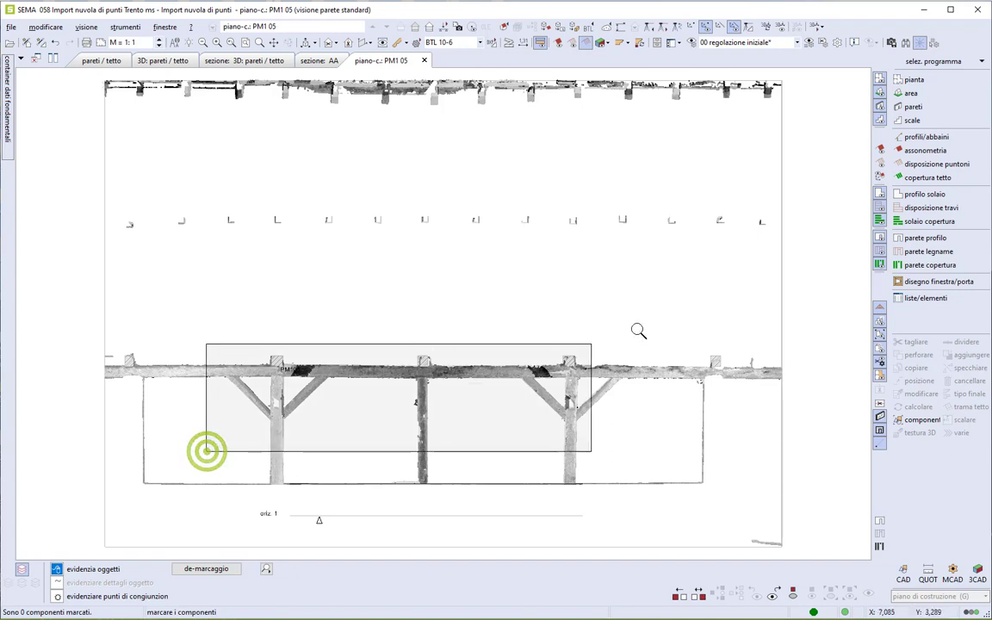
pyautogui.moveTo(312, 434); pyautogui.dragTo(632, 323)
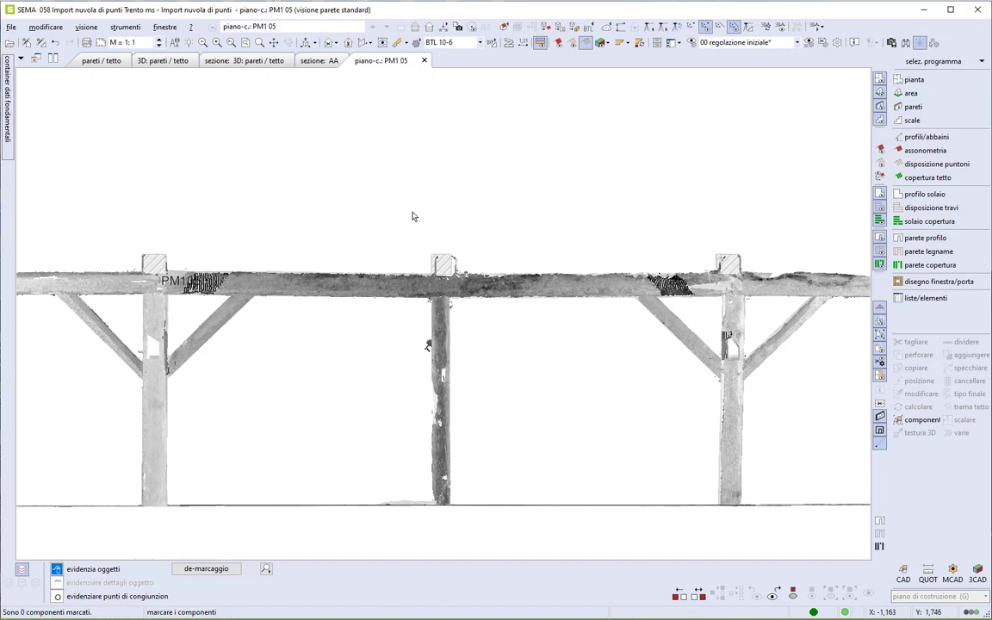
pyautogui.scroll(3, 412, 216)
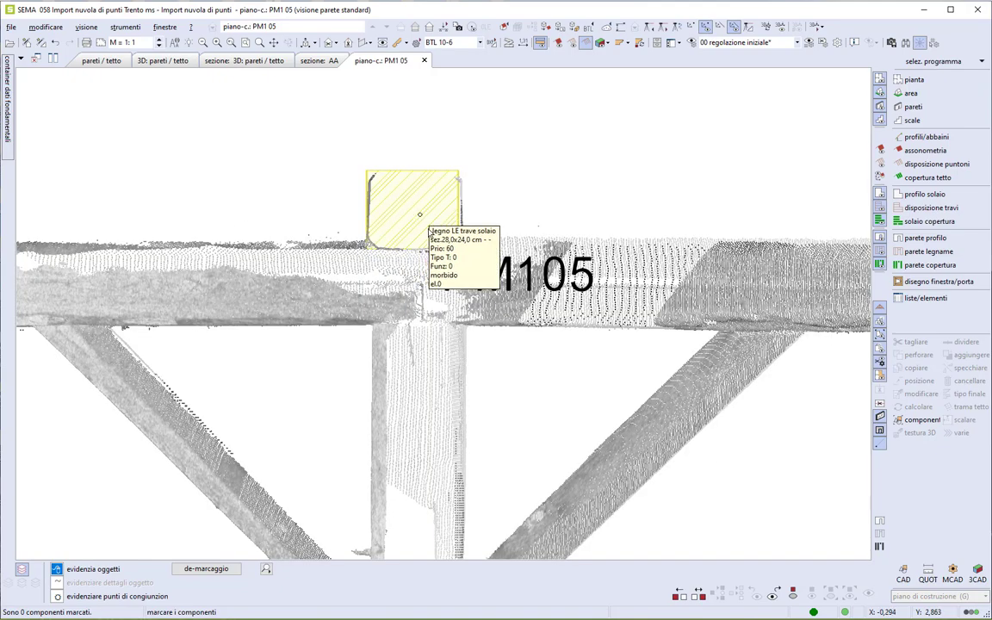
pyautogui.scroll(1, 470, 248)
pyautogui.scroll(1, 469, 248)
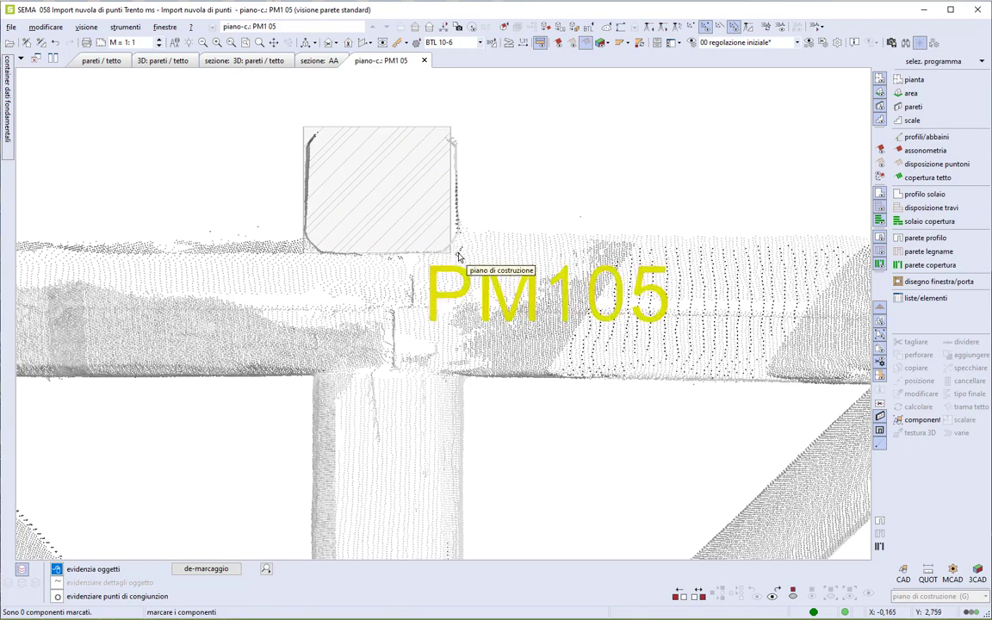
pyautogui.click(509, 43)
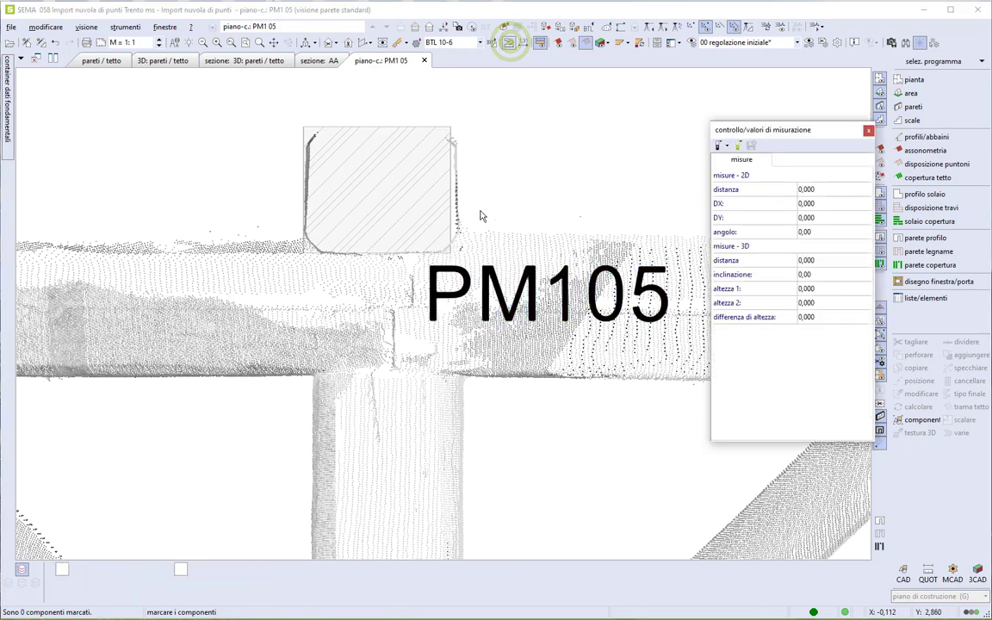
# Measure the PM105 beam section from top to lower corner, a 0,271 vertical offset.
pyautogui.click(463, 233)
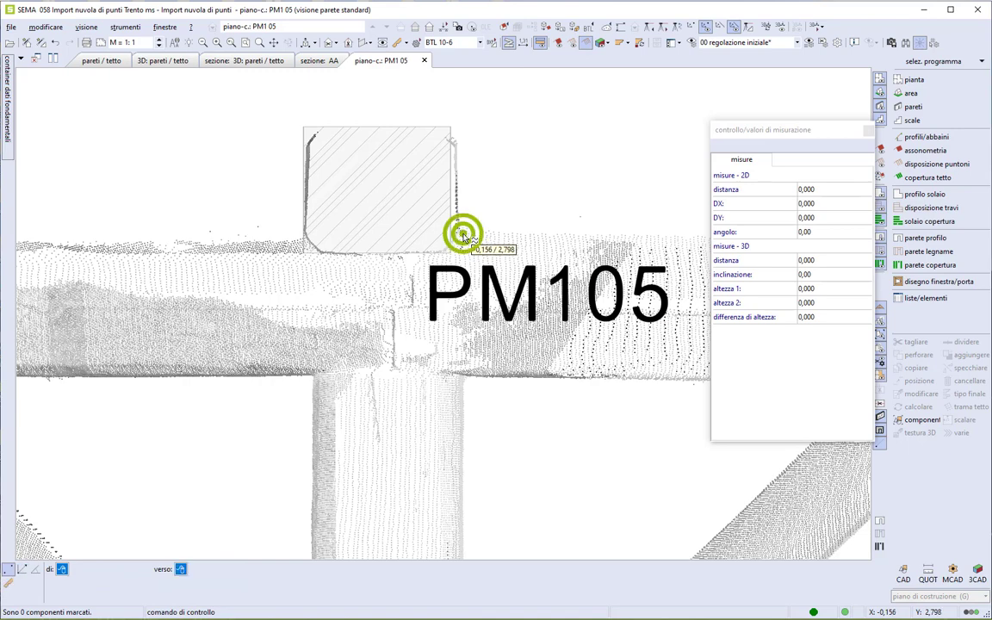
pyautogui.click(466, 379)
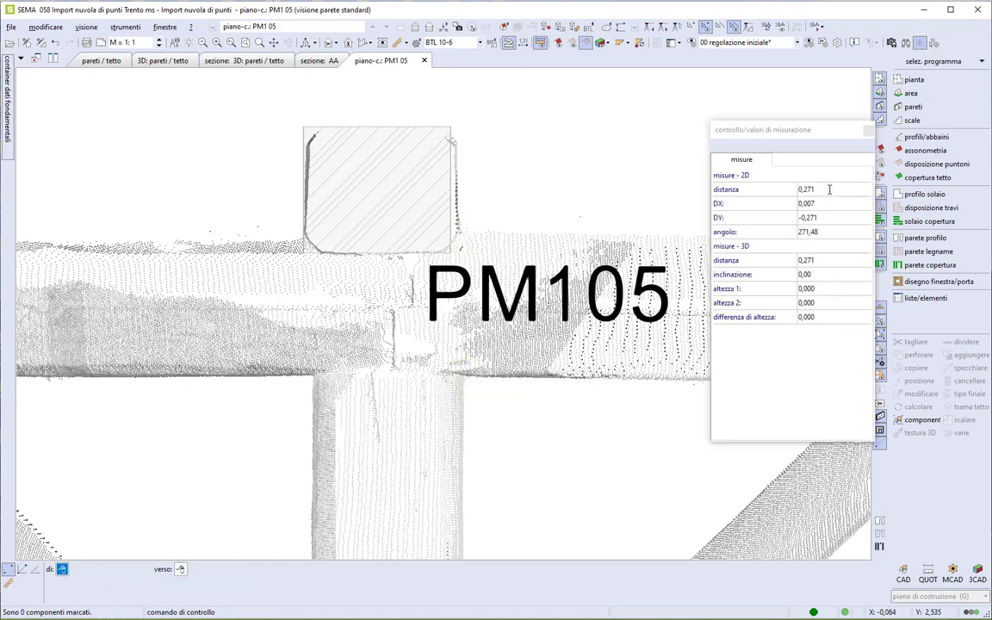
pyautogui.scroll(-2, 566, 241)
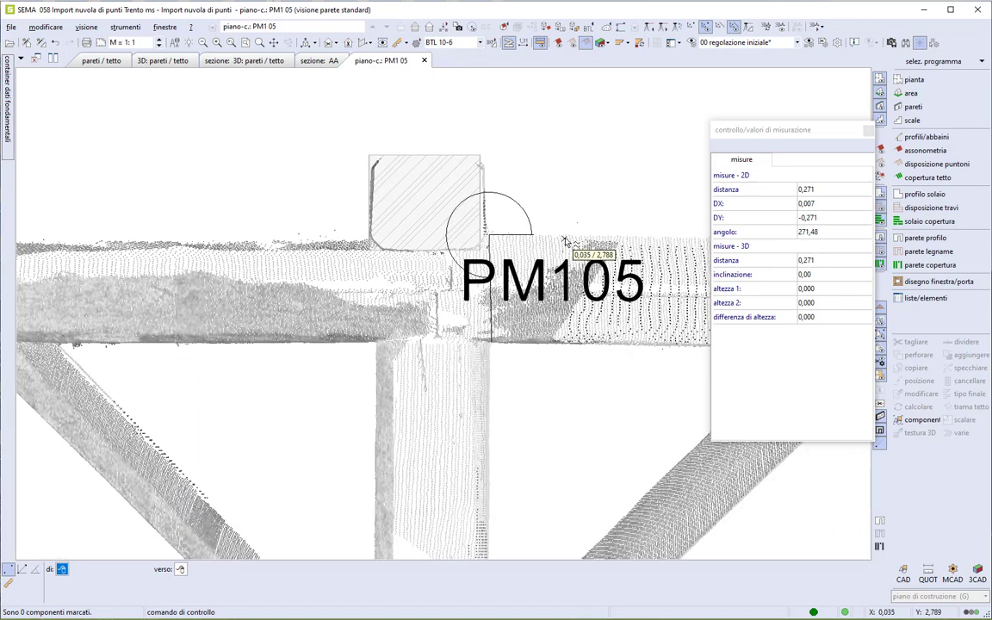
pyautogui.scroll(-1, 566, 241)
pyautogui.scroll(-1, 563, 241)
pyautogui.press('Escape')
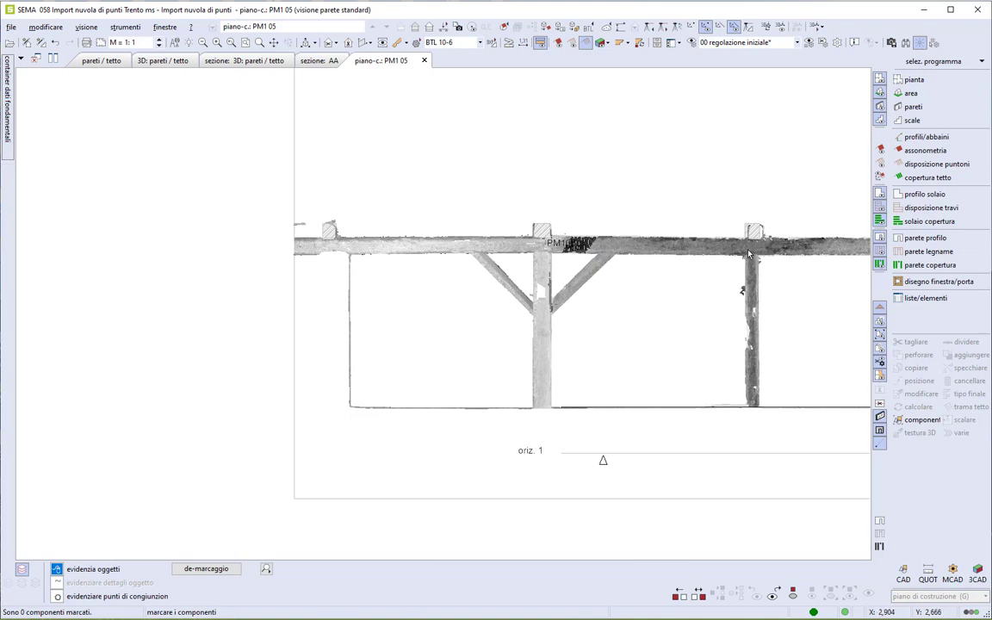
# Zoom in on the top of the right-hand post.
pyautogui.moveTo(762, 250); pyautogui.dragTo(657, 254, button='middle')
pyautogui.click(613, 272)
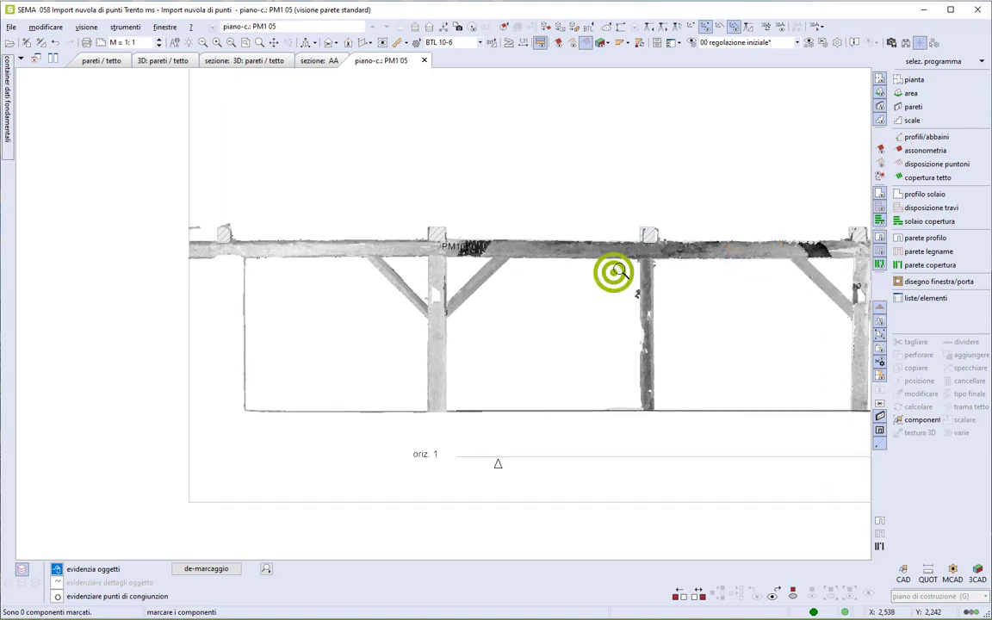
pyautogui.click(687, 215)
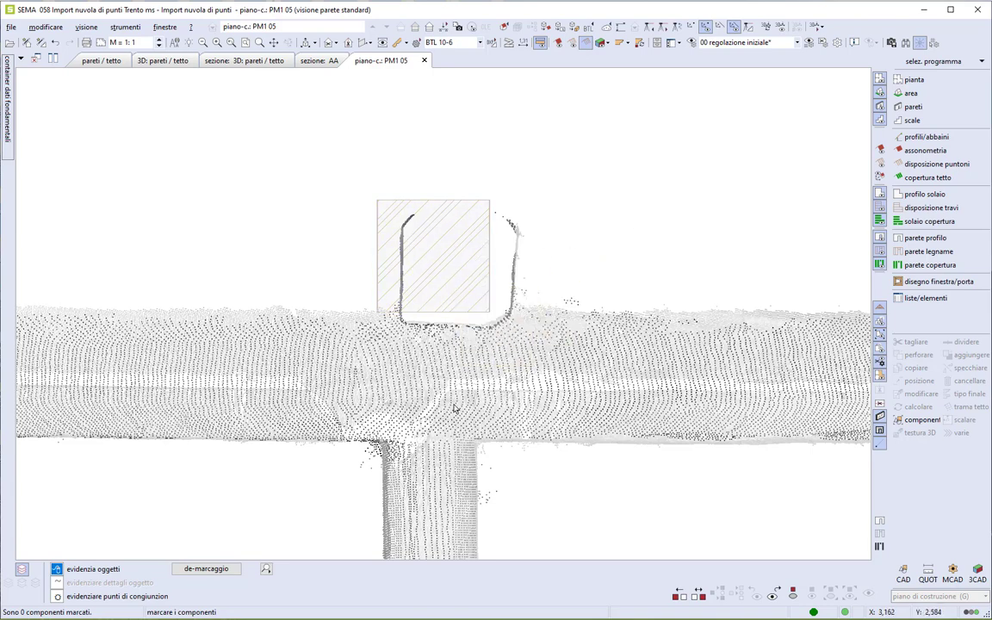
# Start a free timber element from corrente-10, sized 0,280 wide by 0,280 high.
pyautogui.doubleClick(418, 426)
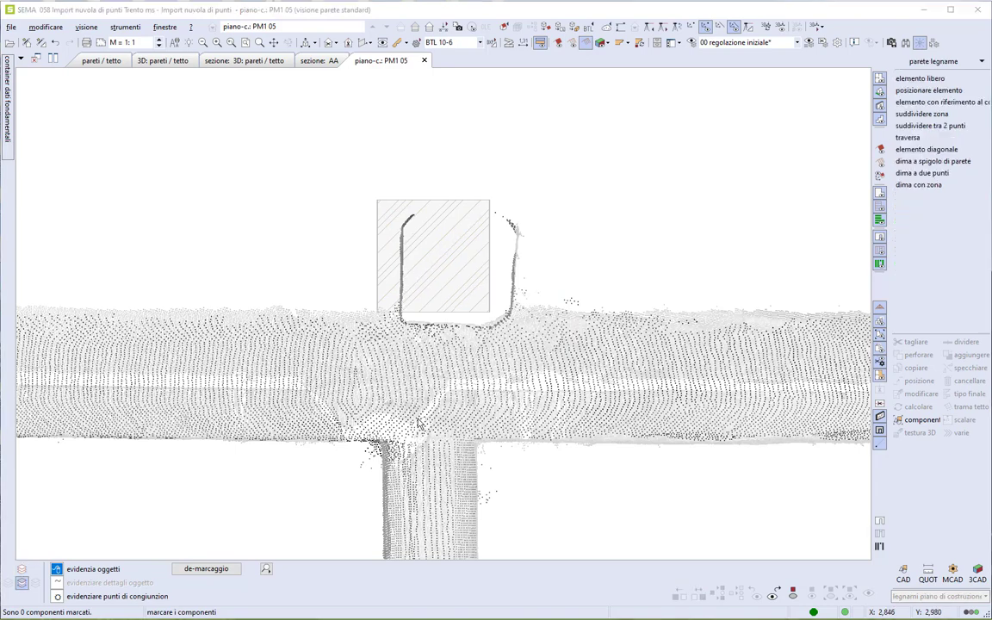
pyautogui.click(217, 42)
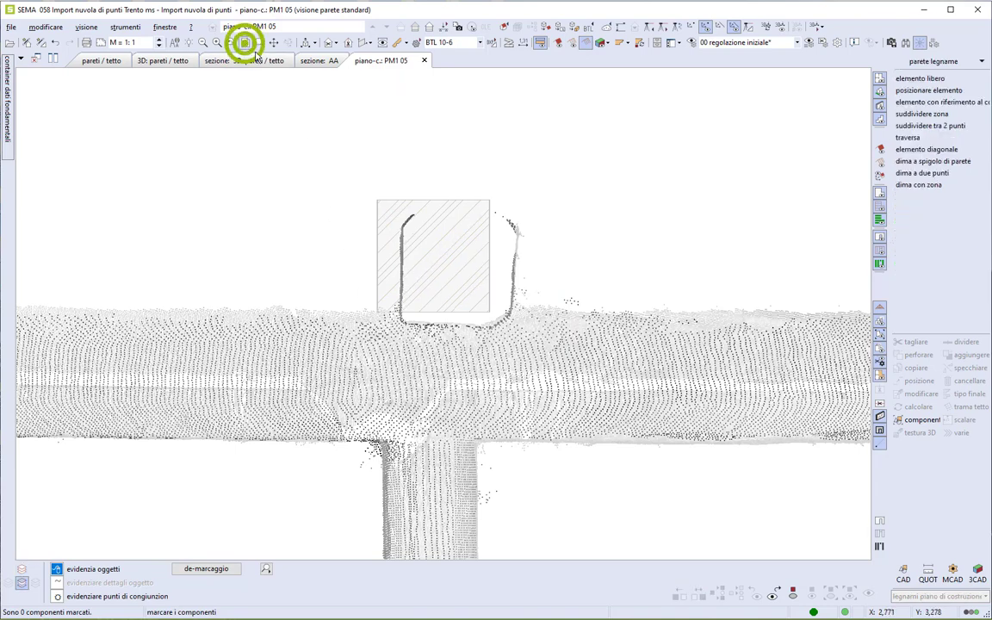
pyautogui.click(920, 79)
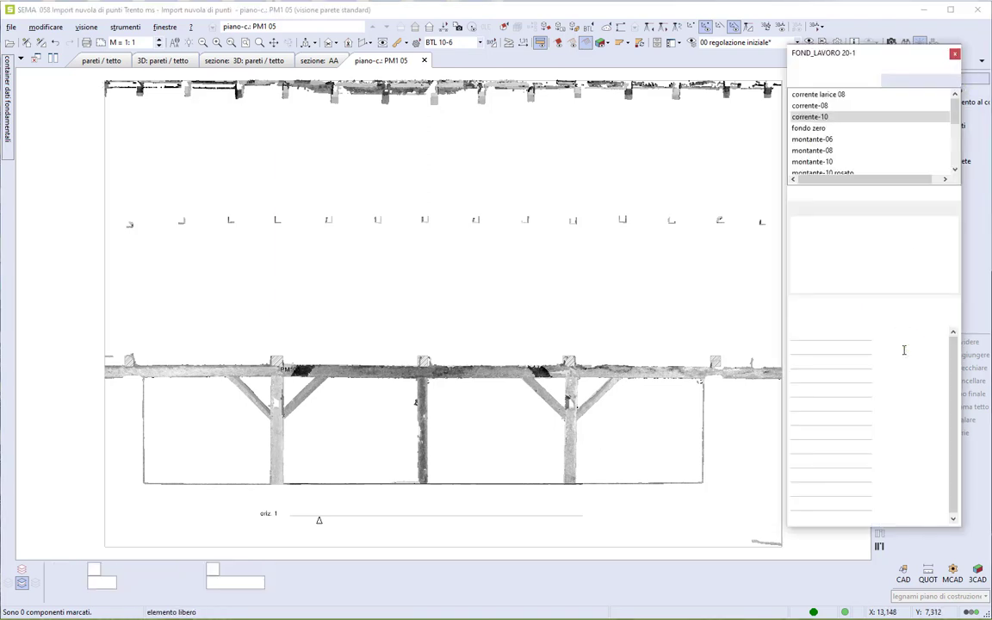
pyautogui.press('BackSpace')
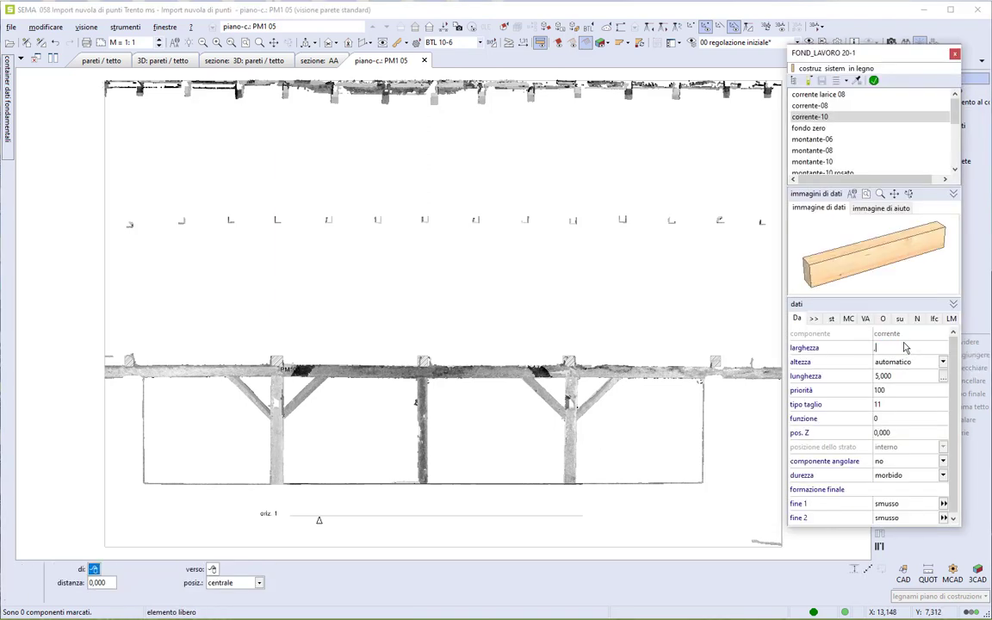
pyautogui.write(',28')
pyautogui.press('Tab')
pyautogui.press('BackSpace')
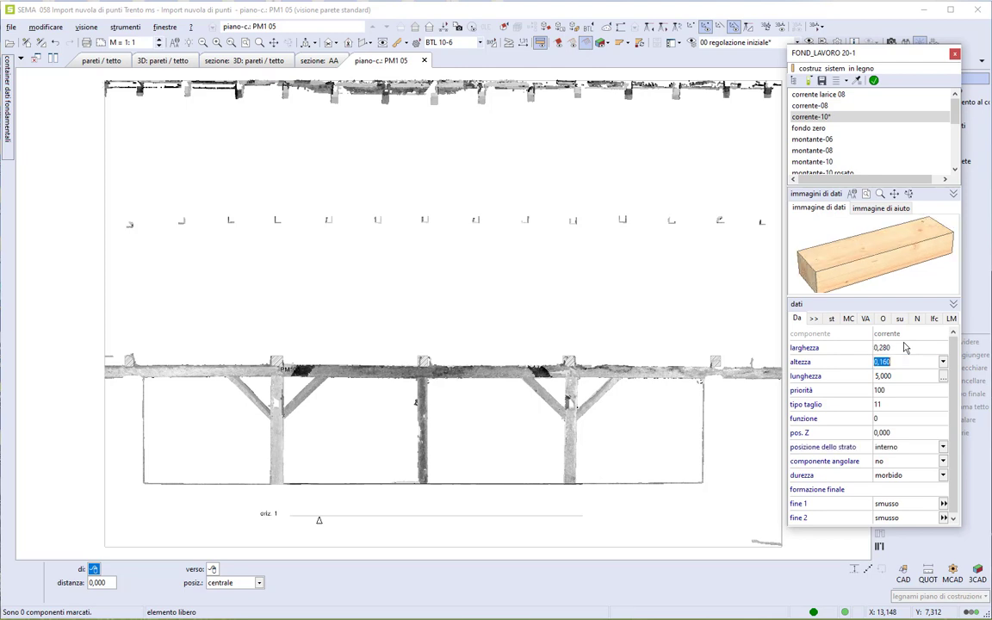
pyautogui.press('Tab')
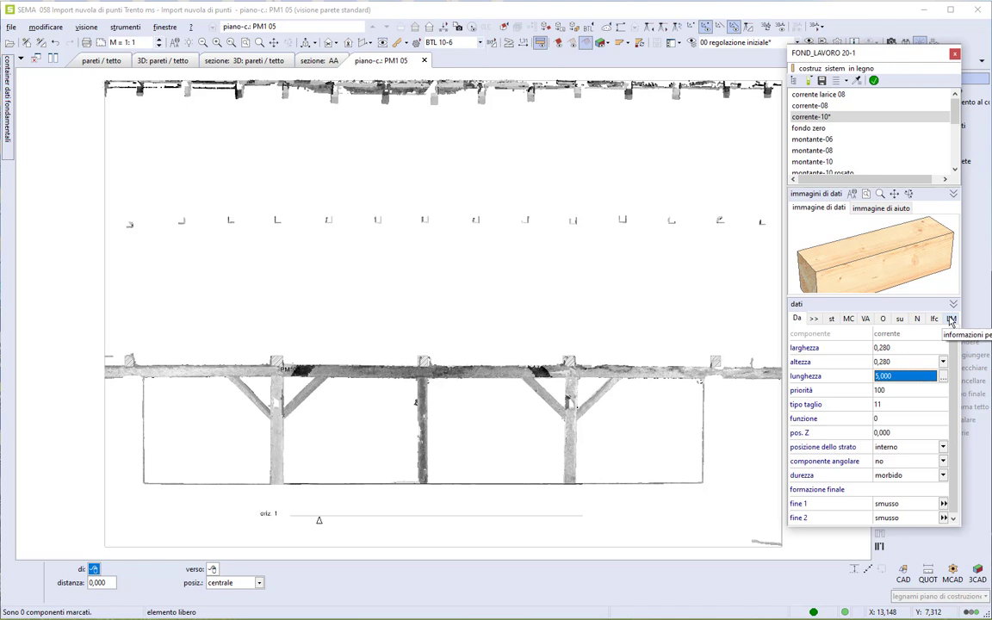
# Name the element 'sotto-trave' in its material list data.
pyautogui.click(953, 319)
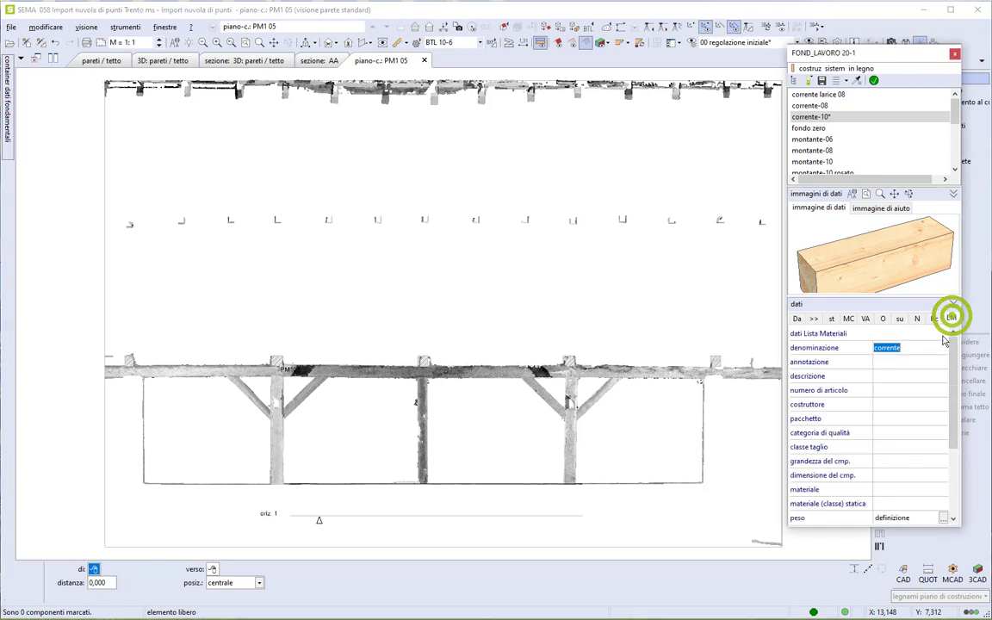
pyautogui.write('sotto-trave')
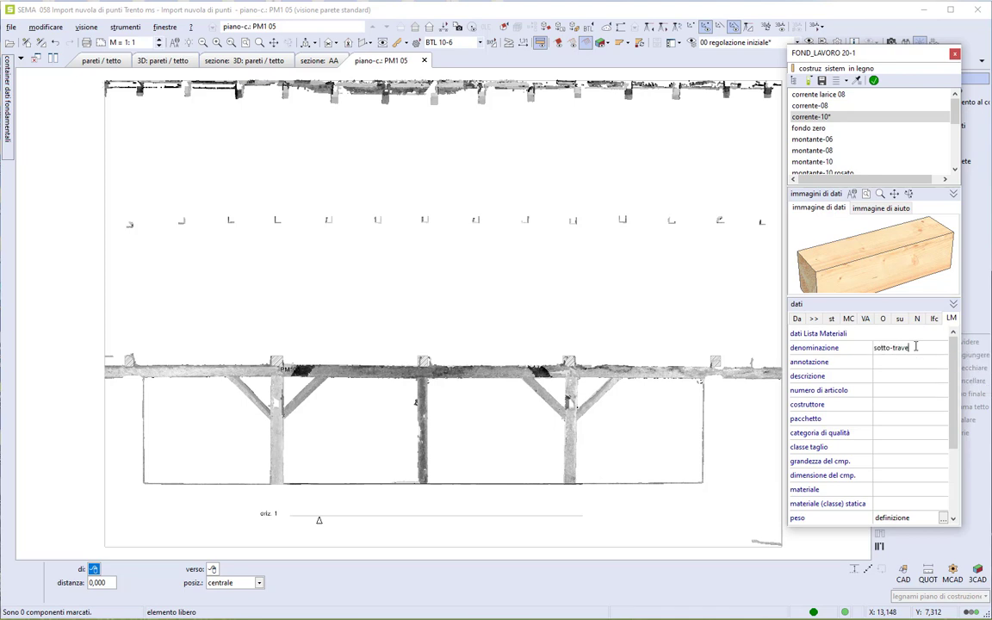
pyautogui.press('Return')
# Start the sotto-trave by angle and length at the PM105 beam's lower-left corner.
pyautogui.click(875, 81)
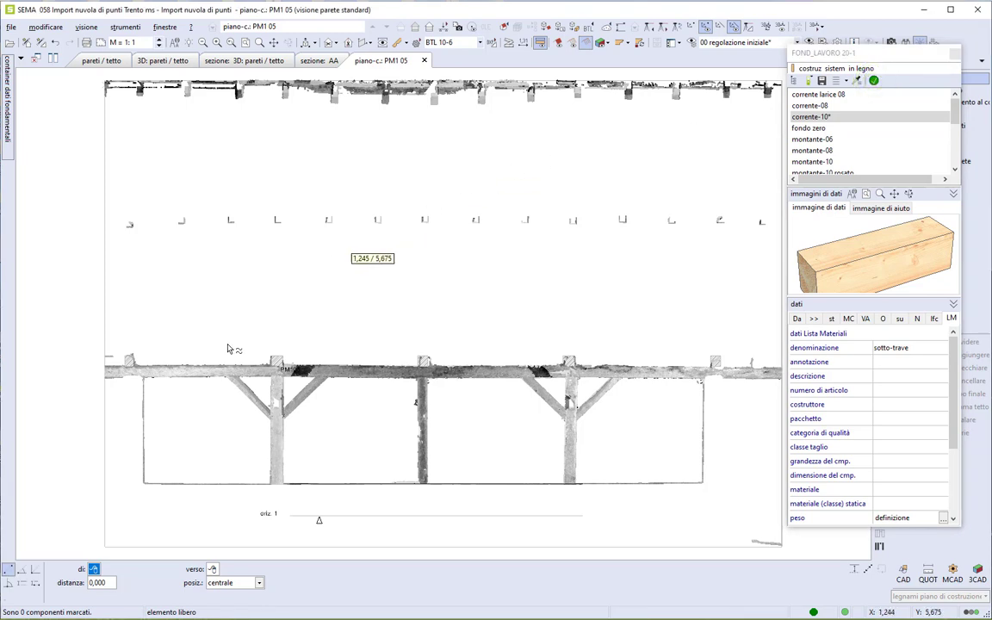
pyautogui.click(23, 573)
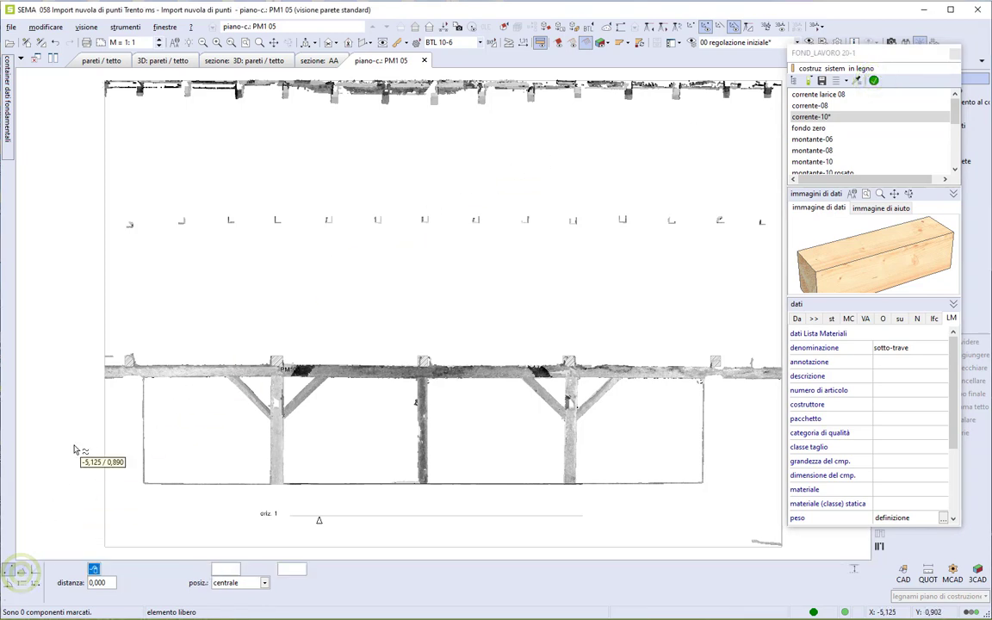
pyautogui.moveTo(93, 401); pyautogui.dragTo(193, 334)
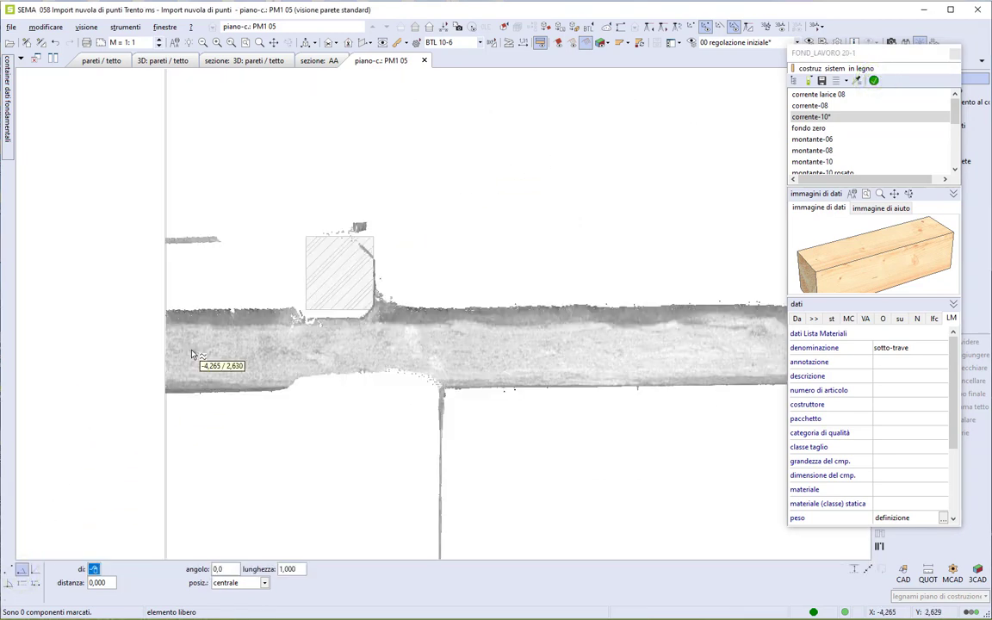
pyautogui.scroll(1, 231, 396)
pyautogui.scroll(2, 224, 395)
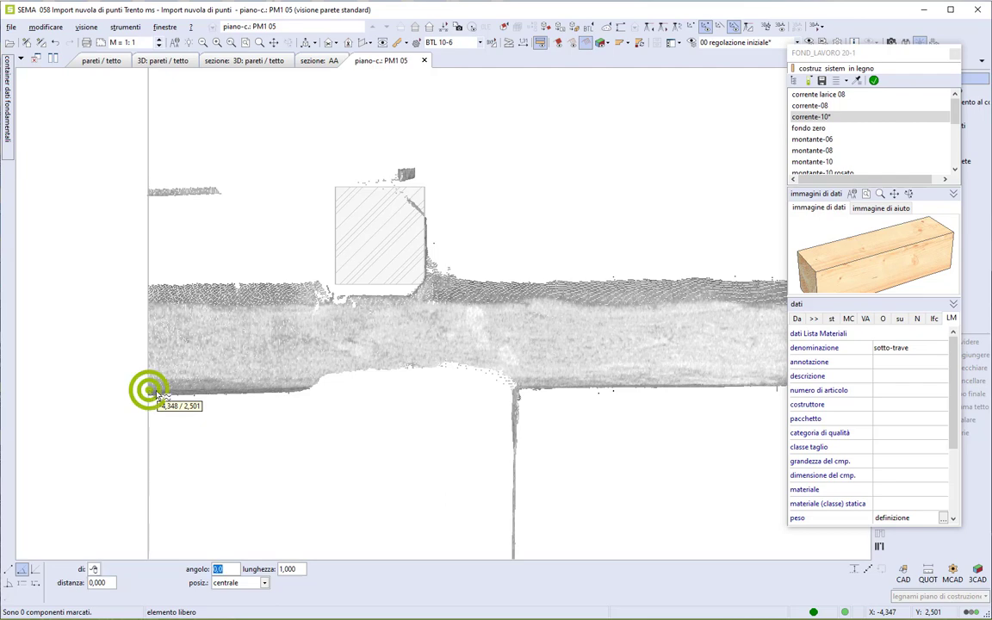
pyautogui.click(149, 393)
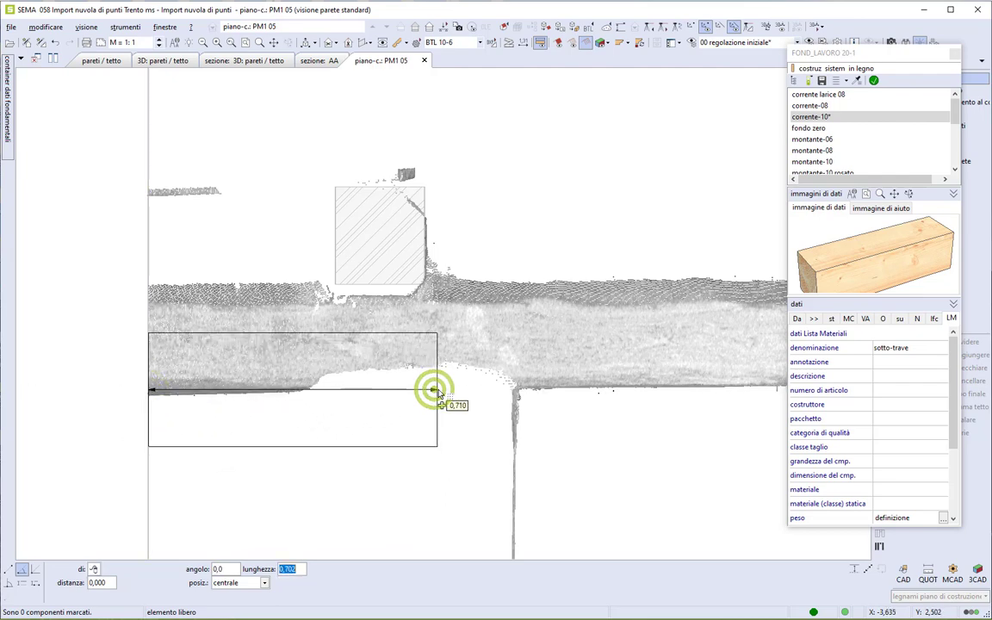
# End the 15,903-long beam at its right end, position sinistra, and finish placing.
pyautogui.scroll(-4, 437, 397)
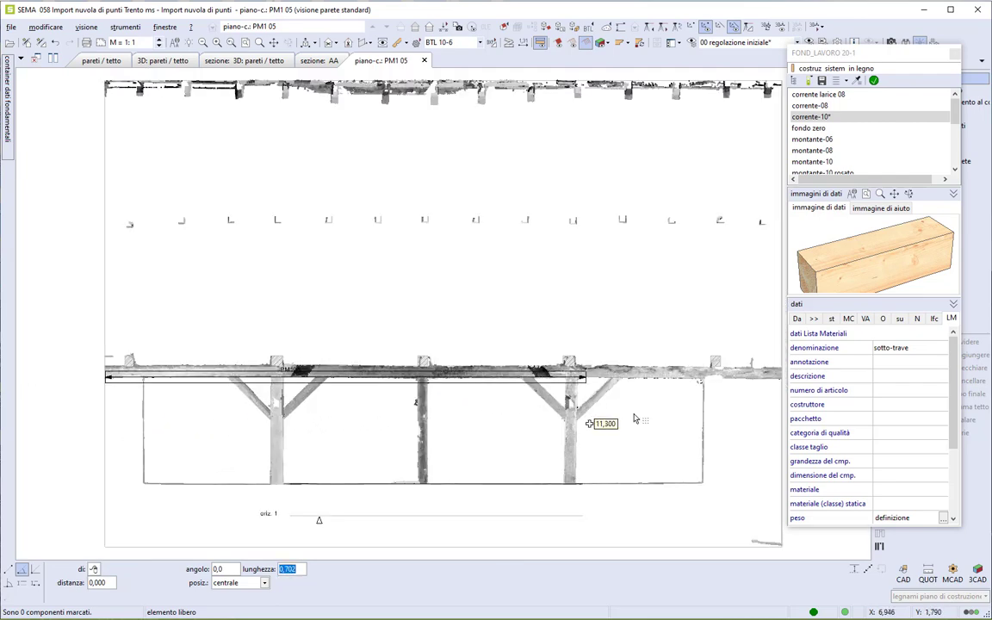
pyautogui.moveTo(685, 400); pyautogui.dragTo(504, 401, button='middle')
pyautogui.scroll(2, 606, 398)
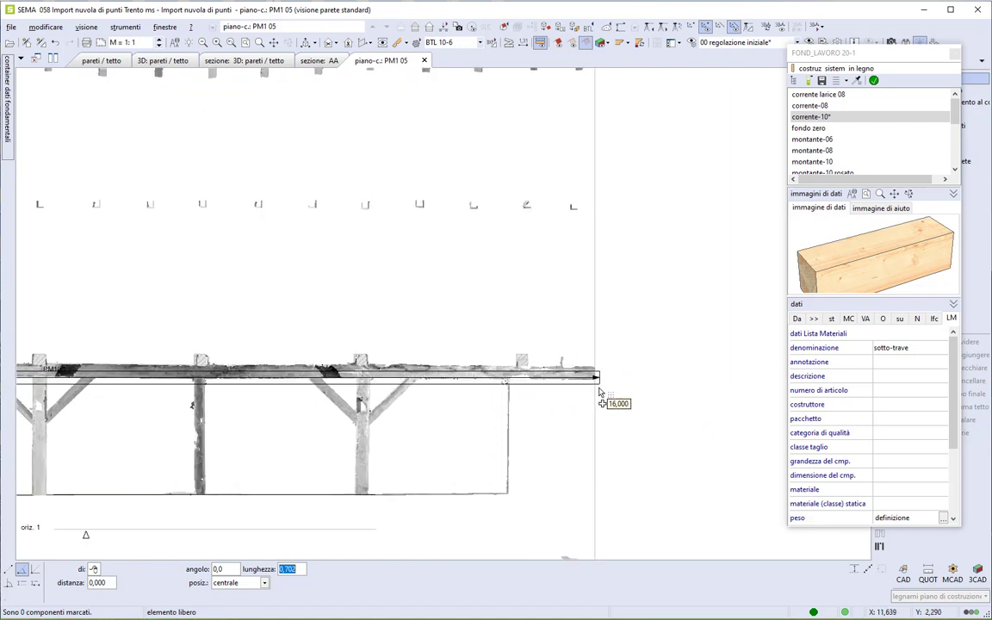
pyautogui.scroll(2, 603, 394)
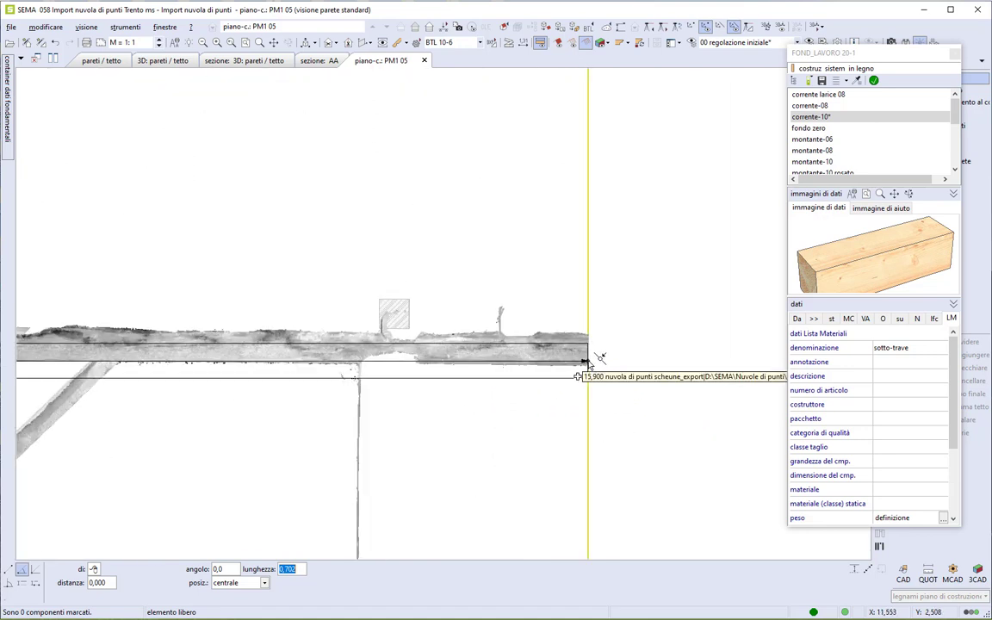
pyautogui.click(587, 363)
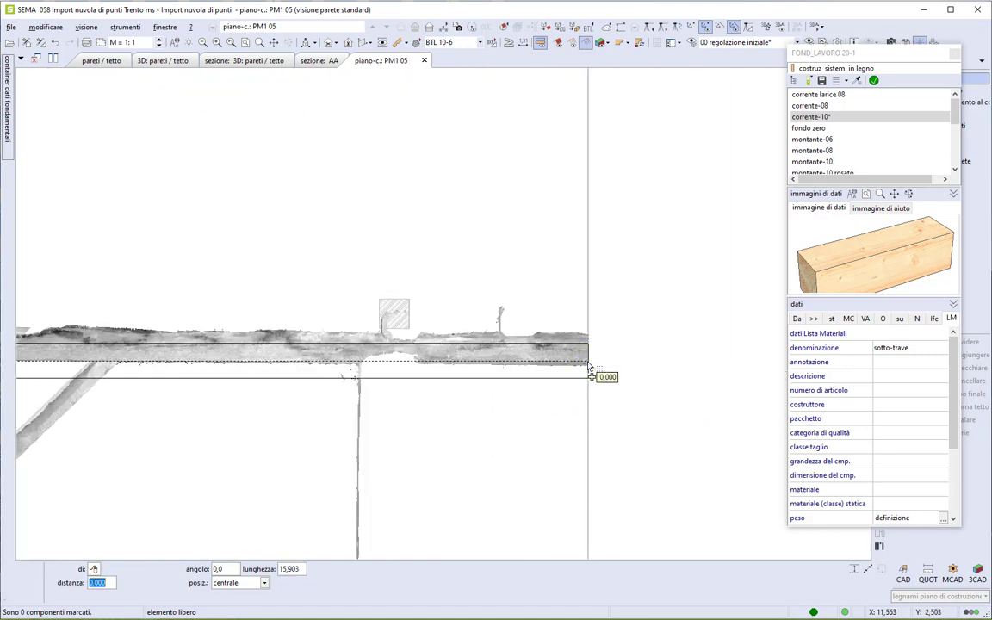
pyautogui.press('Tab')
pyautogui.press('Down')
pyautogui.press('Down')
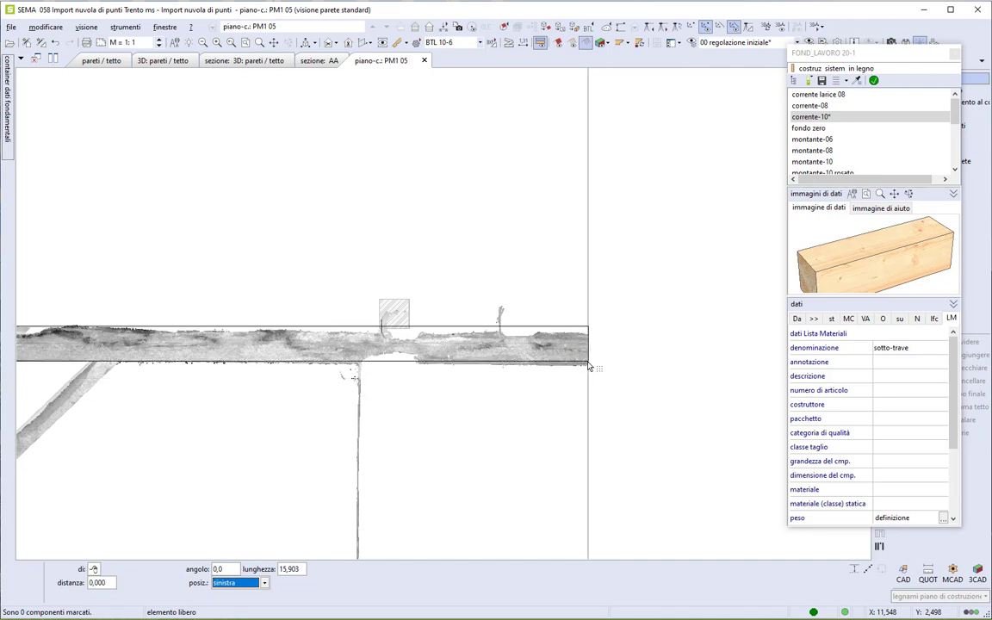
pyautogui.press('Return')
pyautogui.scroll(-3, 628, 277)
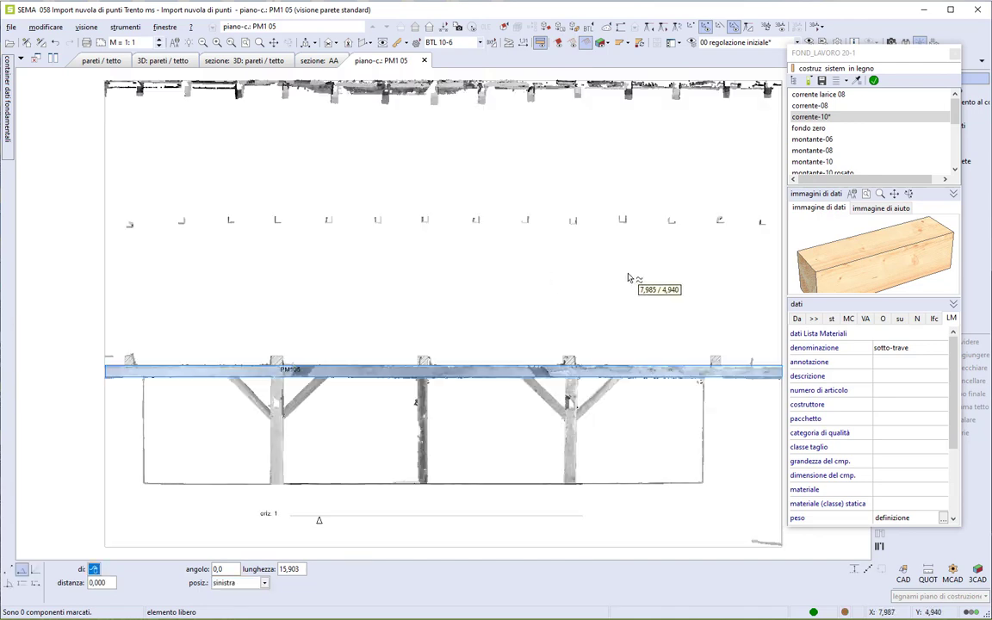
pyautogui.moveTo(399, 412)
pyautogui.mouseDown(button='middle')
pyautogui.moveTo(501, 290)
pyautogui.moveTo(509, 297)
pyautogui.mouseUp(button='middle')
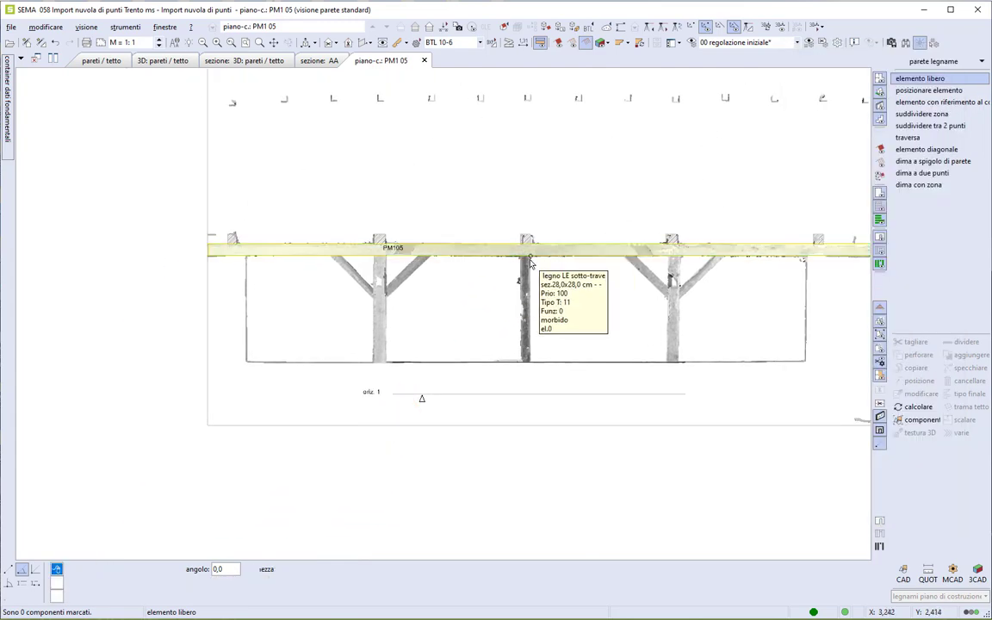
pyautogui.press('Escape')
pyautogui.scroll(5, 359, 272)
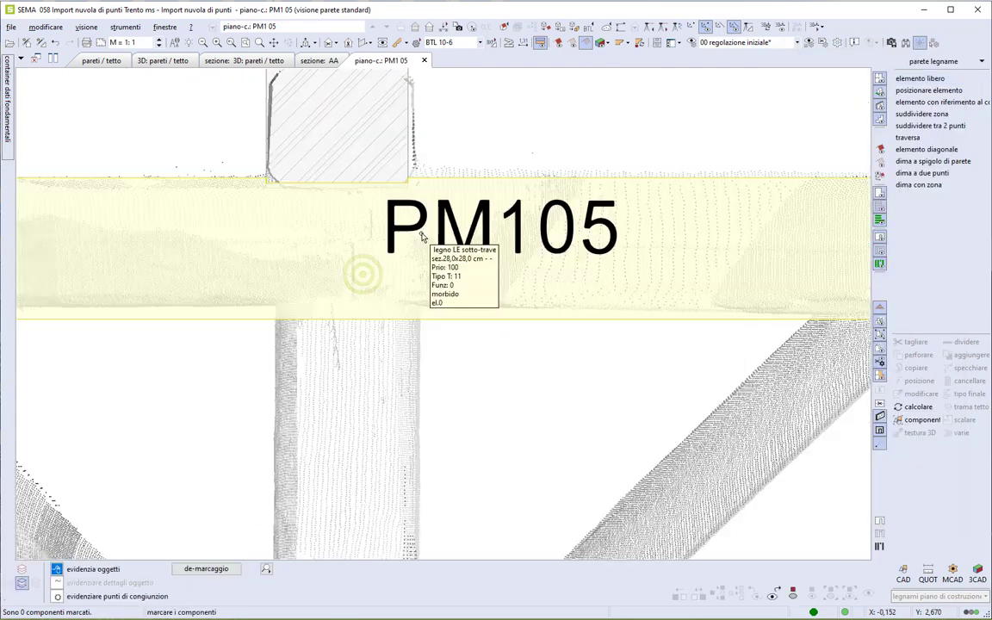
pyautogui.click(508, 43)
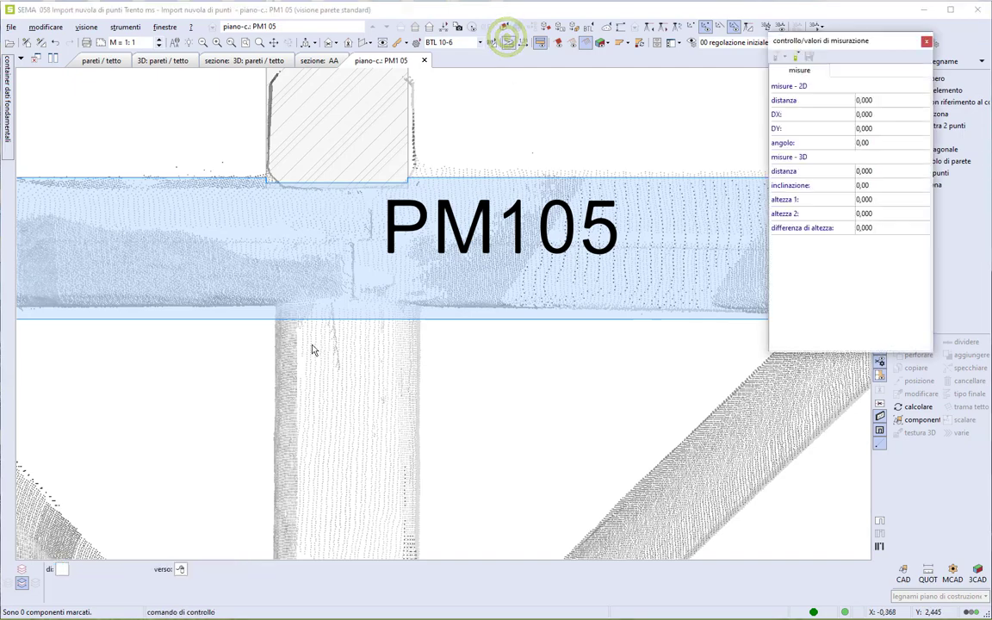
pyautogui.scroll(2, 315, 344)
pyautogui.scroll(2, 314, 340)
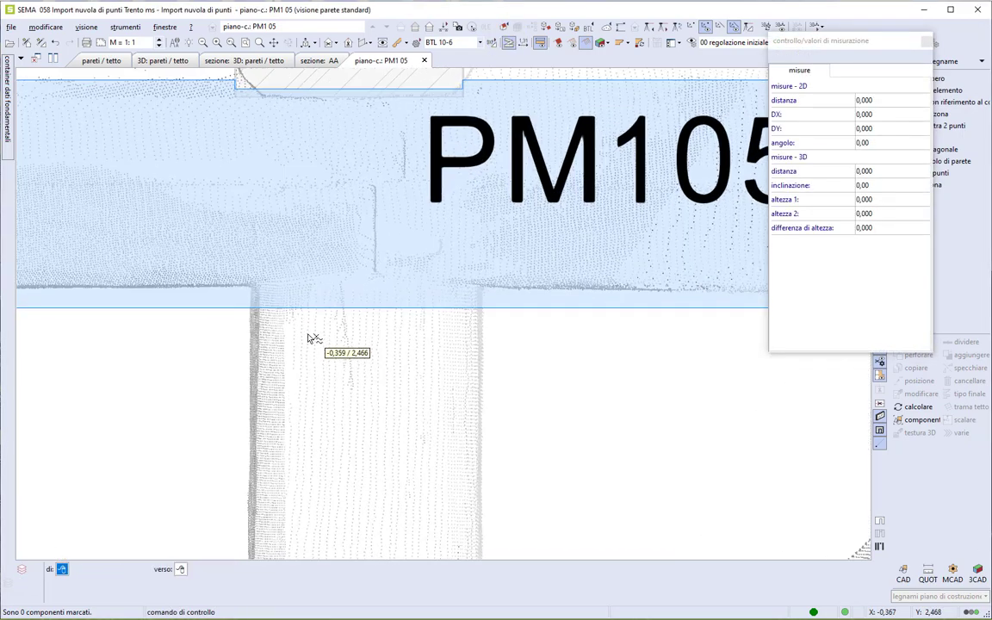
pyautogui.click(252, 310)
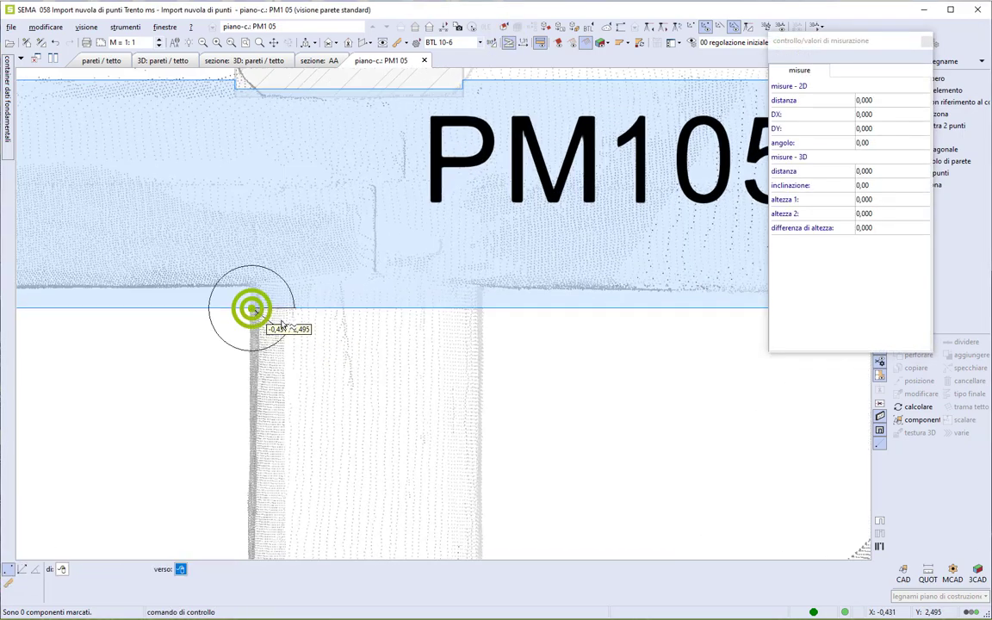
pyautogui.click(483, 310)
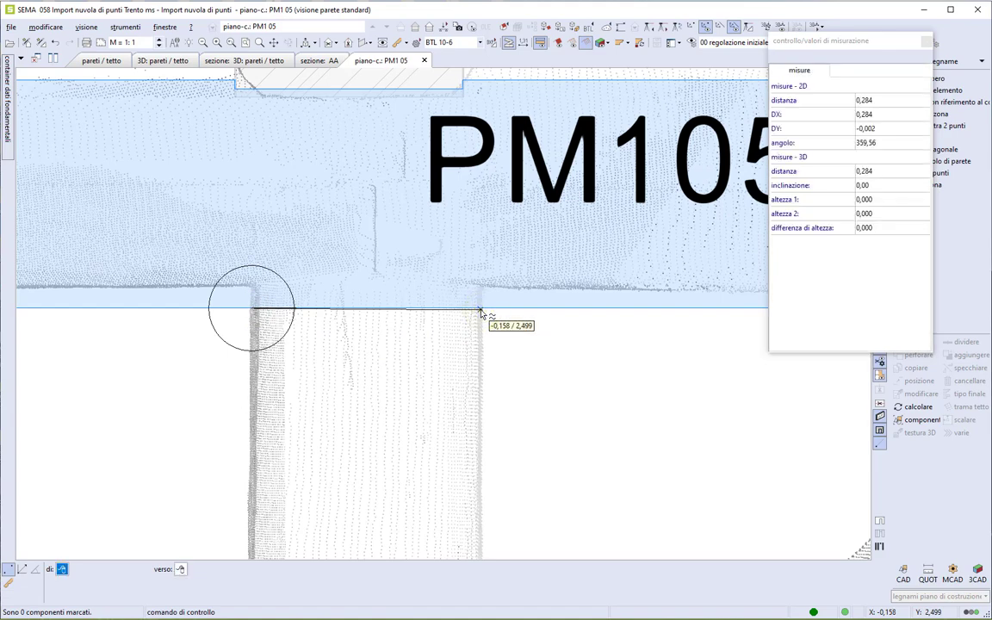
pyautogui.press('Escape')
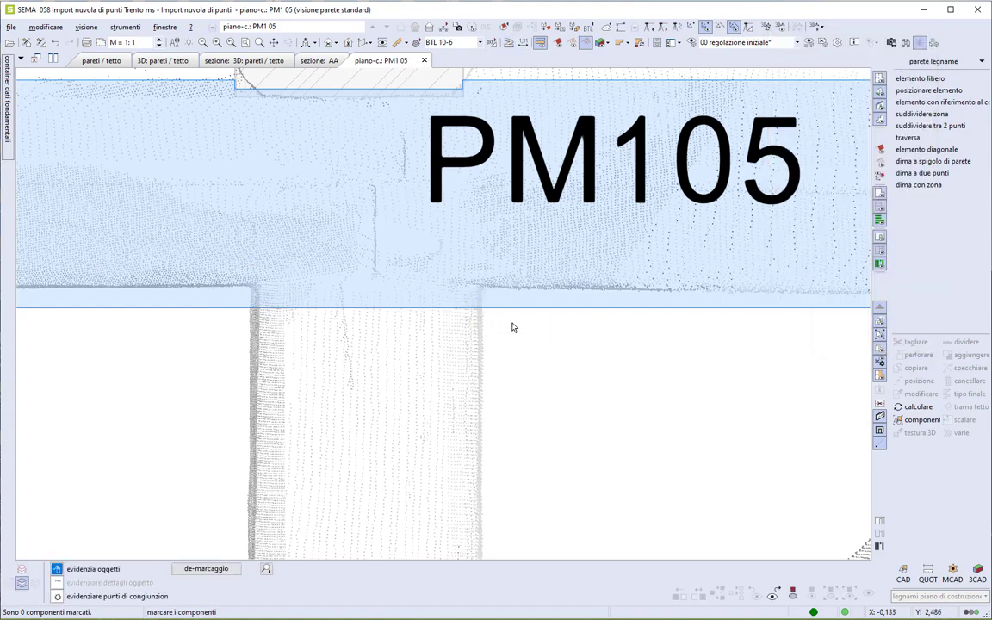
# Set up a montante-06 post at 0,280 × 0,220, 5,000 long, with pos. Z -0,030.
pyautogui.click(956, 81)
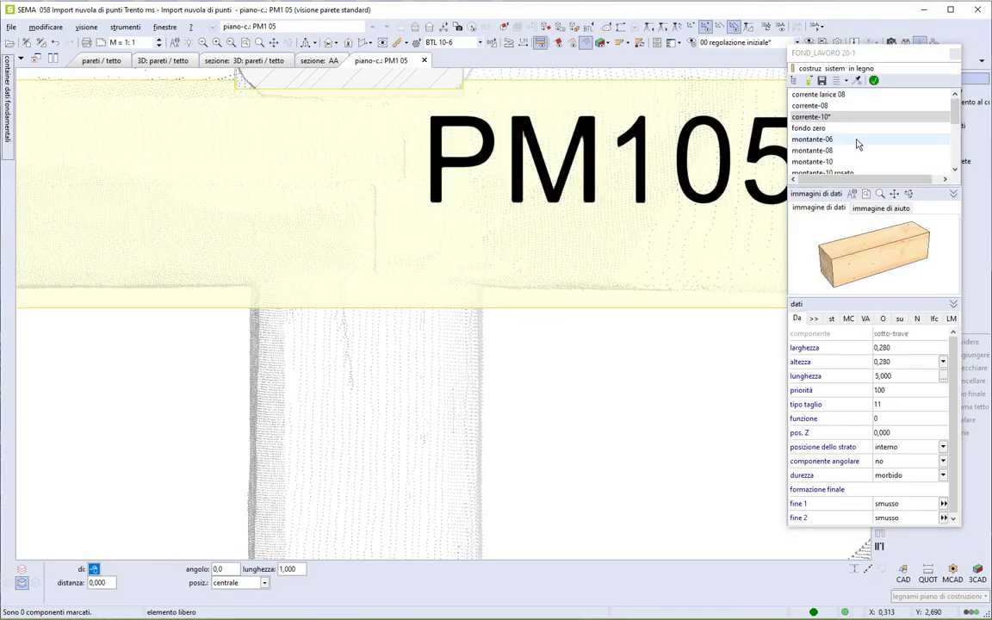
pyautogui.click(850, 140)
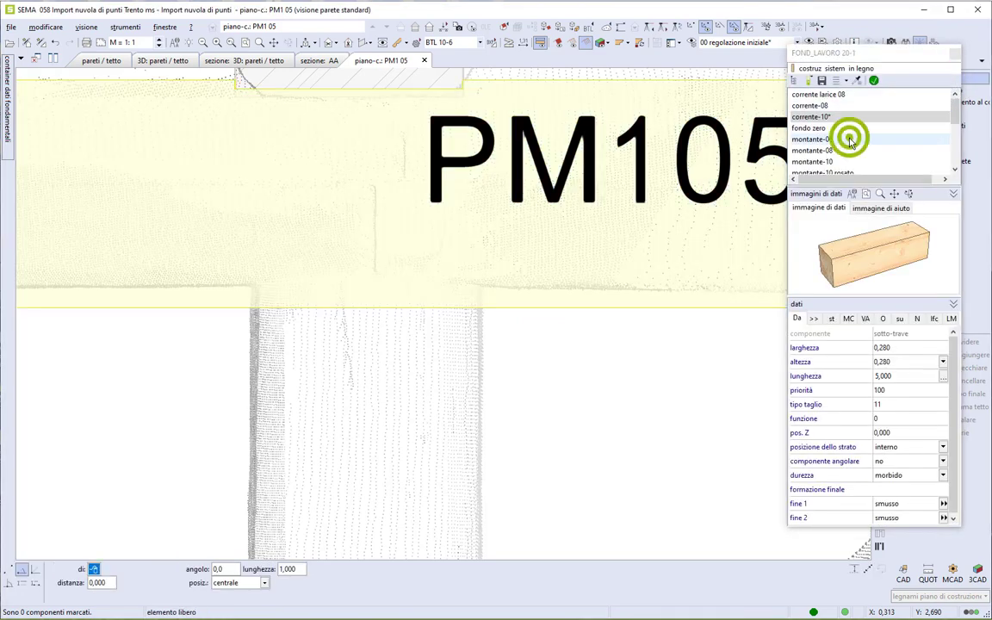
pyautogui.doubleClick(898, 345)
pyautogui.press('BackSpace')
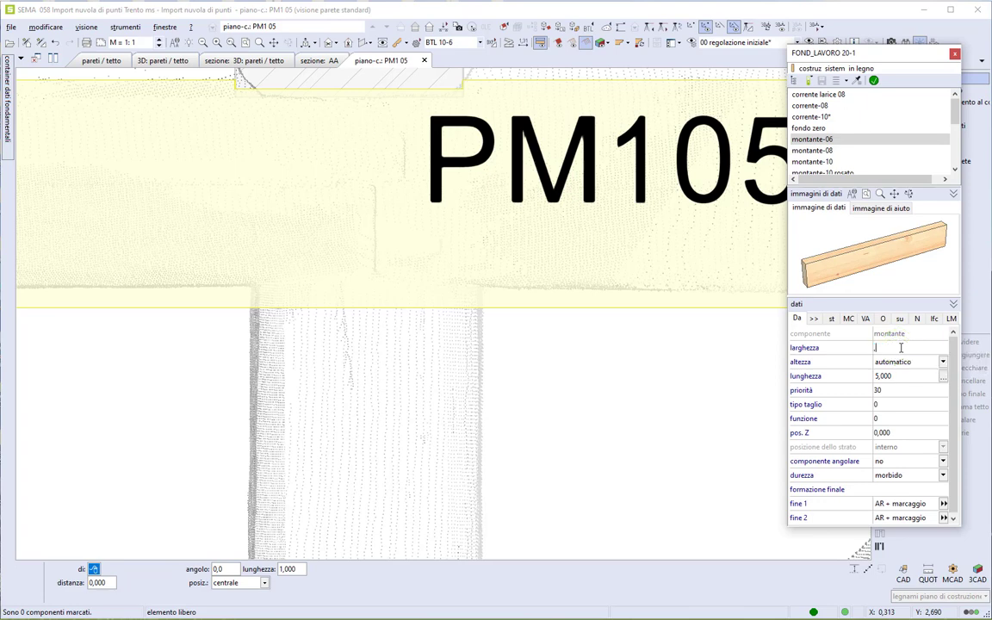
pyautogui.write(',28')
pyautogui.press('Return')
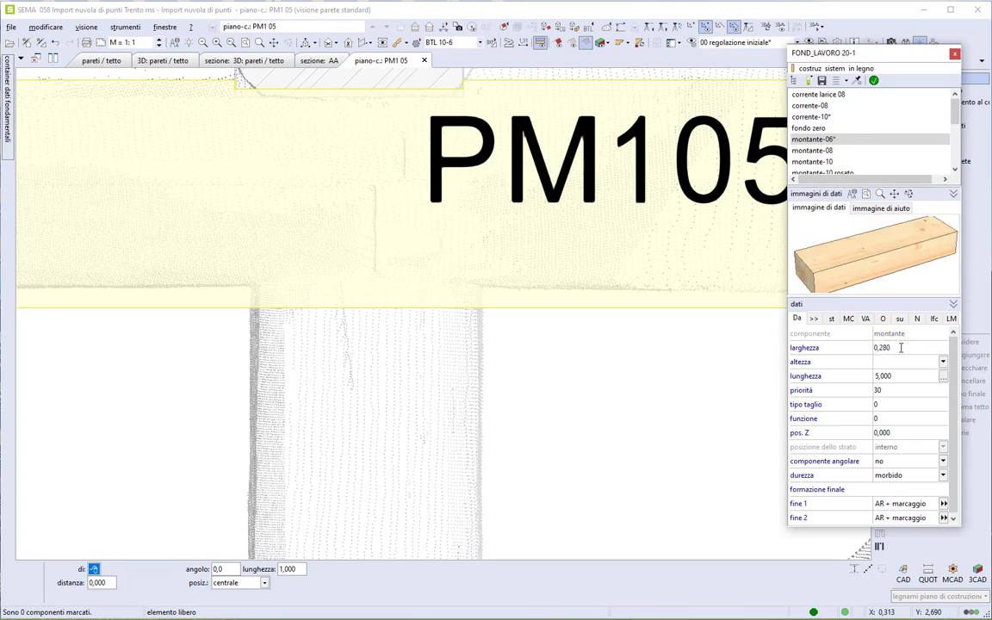
pyautogui.write(',22')
pyautogui.press('Return')
pyautogui.moveTo(887, 348)
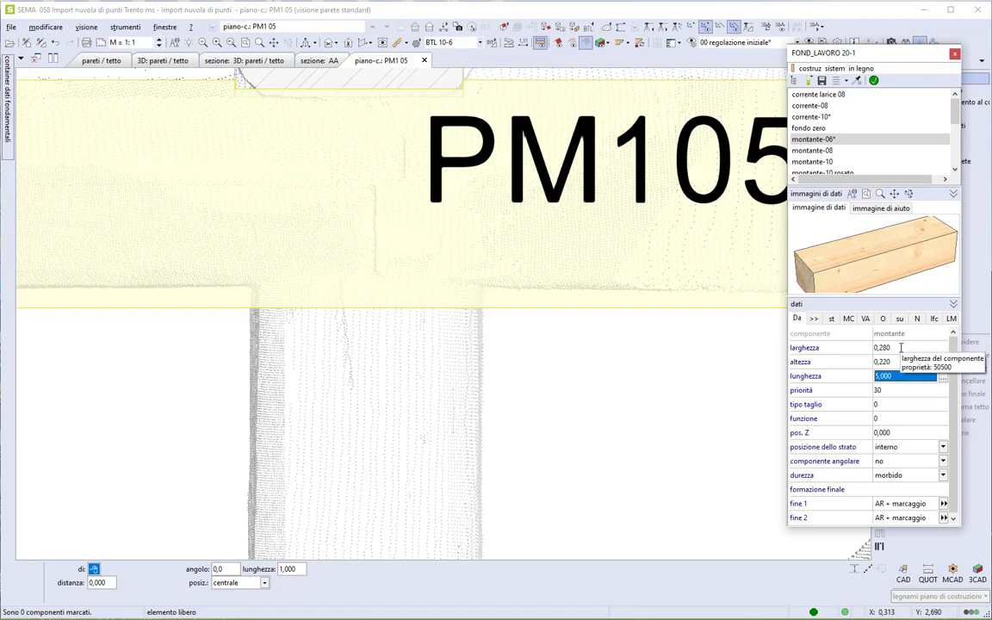
pyautogui.press('Return')
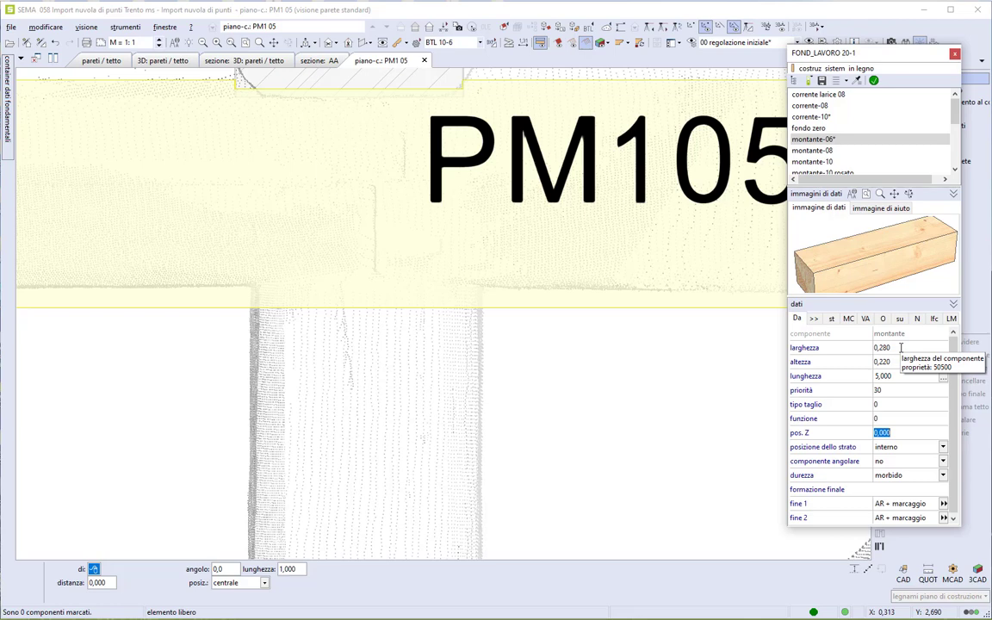
pyautogui.write('-,03')
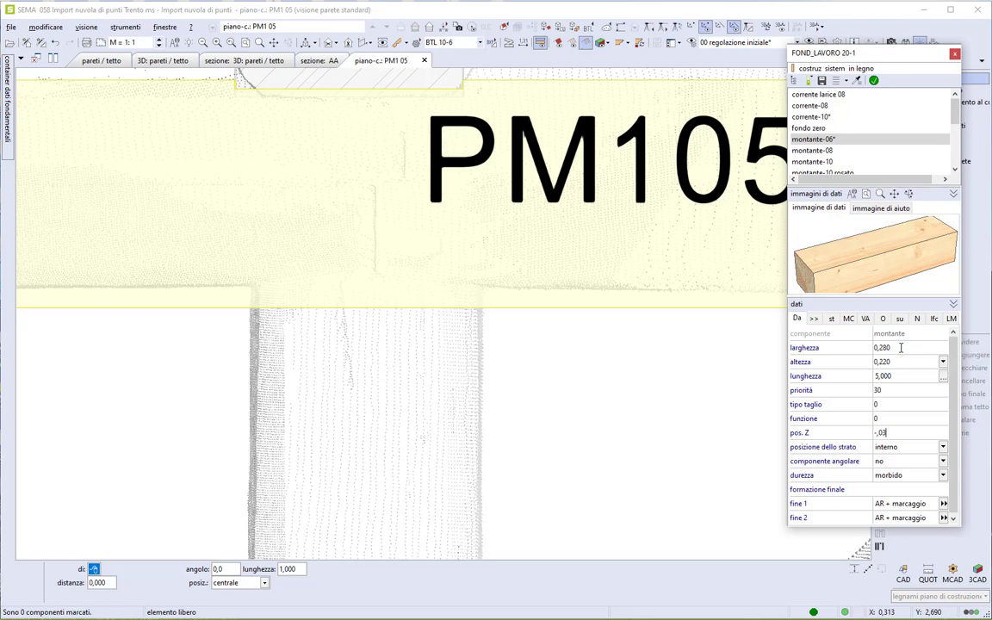
pyautogui.press('Return')
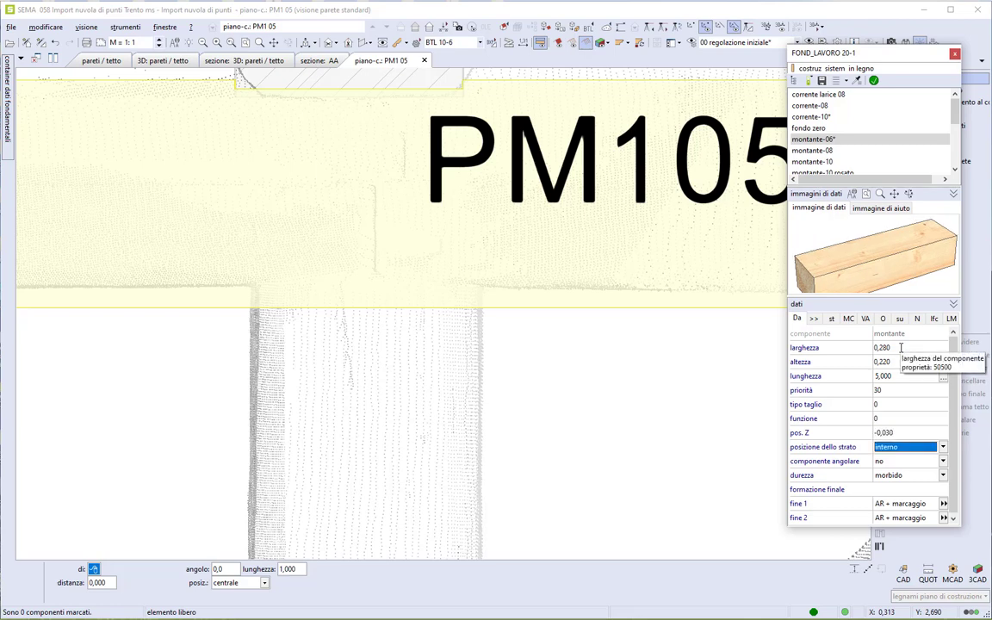
pyautogui.click(875, 80)
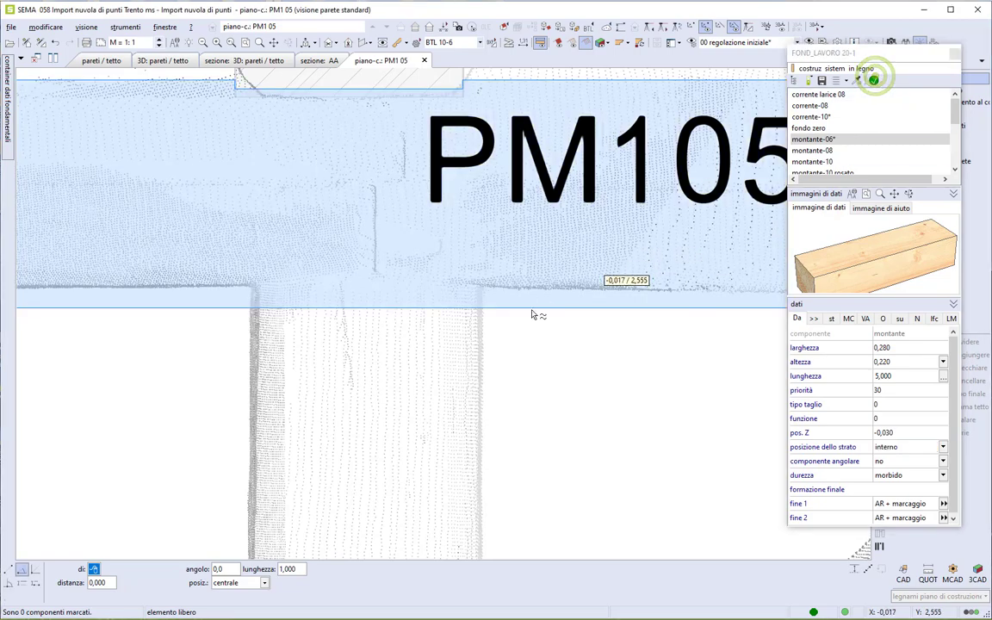
# Start the post at the scanned post's bottom corner, fixed vertical at 90°.
pyautogui.scroll(-2, 496, 345)
pyautogui.scroll(-2, 495, 370)
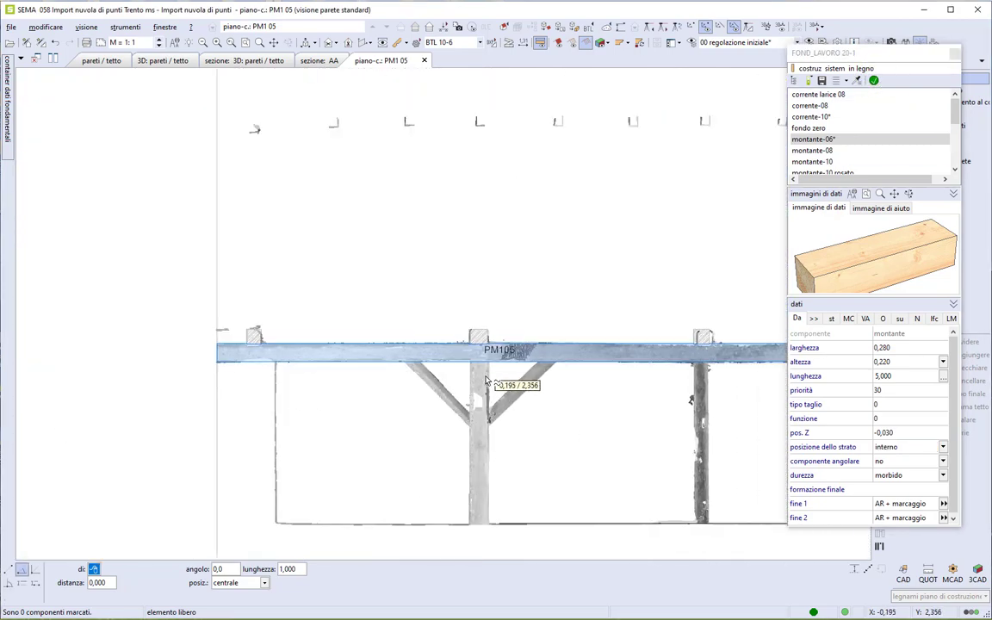
pyautogui.scroll(-2, 500, 375)
pyautogui.moveTo(488, 428); pyautogui.dragTo(482, 317, button='middle')
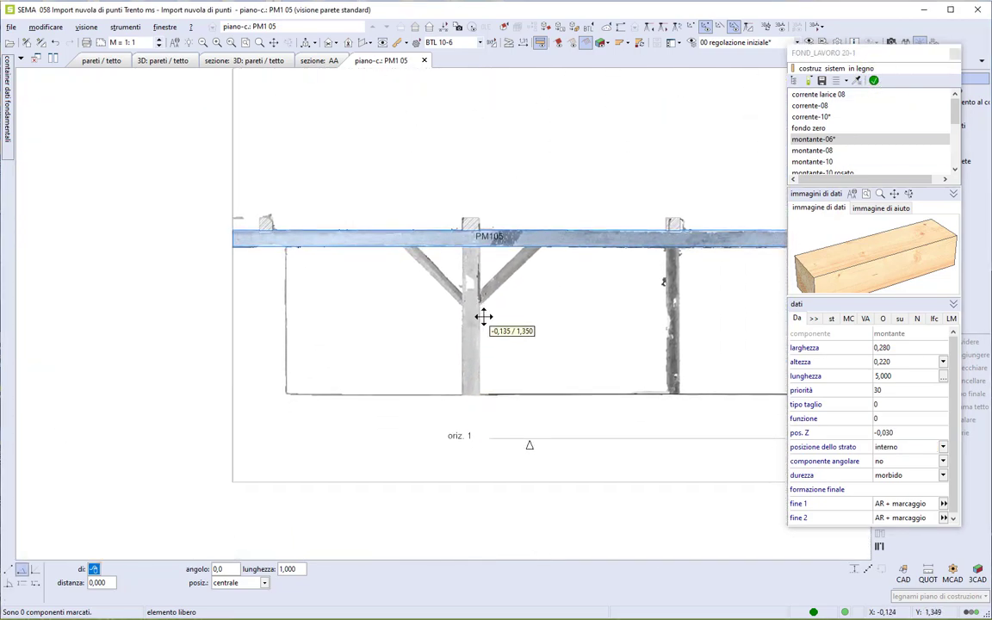
pyautogui.moveTo(453, 412); pyautogui.dragTo(489, 369)
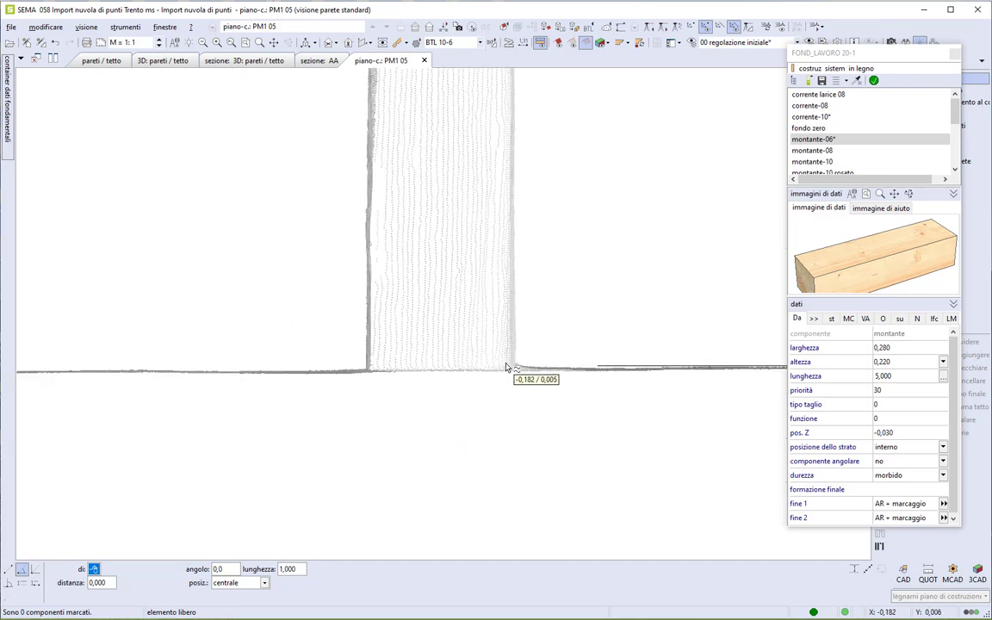
pyautogui.scroll(1, 510, 366)
pyautogui.scroll(1, 511, 369)
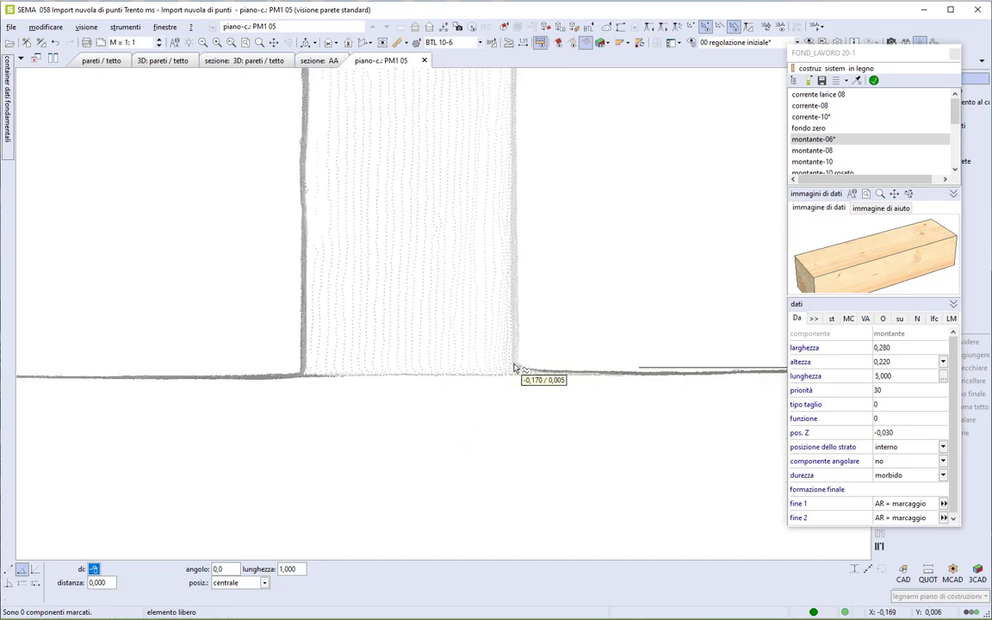
pyautogui.click(511, 362)
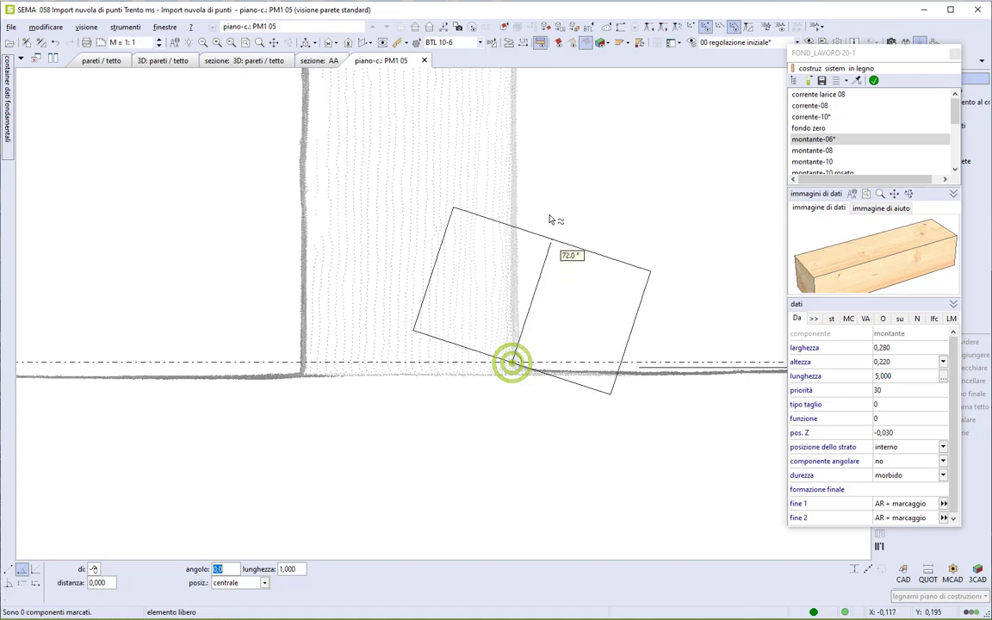
pyautogui.click(514, 168)
# End the 2,494-long post at the underside of PM105, left-aligned, and place it.
pyautogui.scroll(-2, 514, 180)
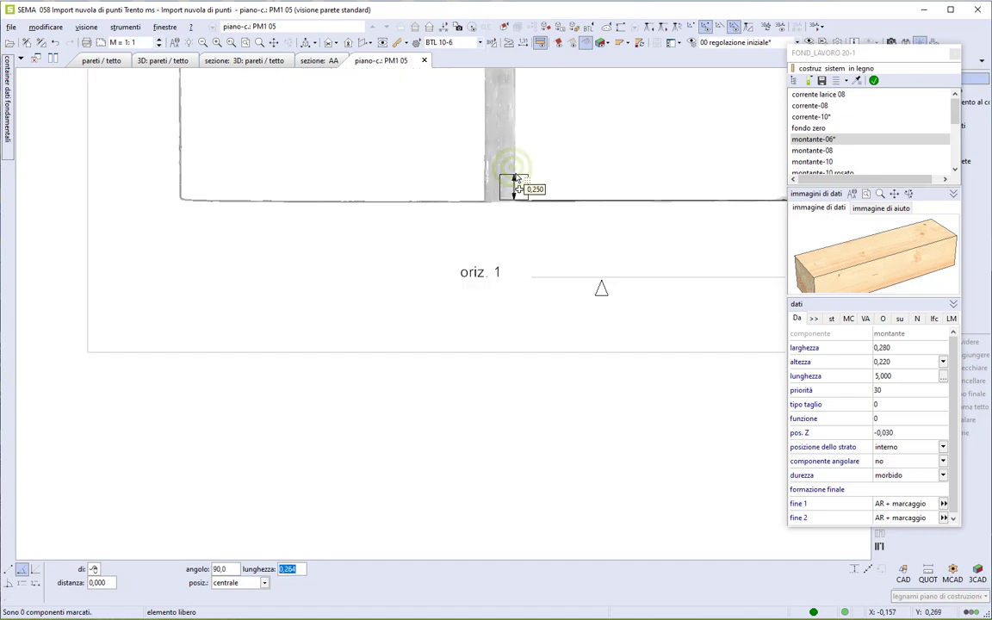
pyautogui.scroll(-1, 525, 151)
pyautogui.scroll(-1, 526, 138)
pyautogui.moveTo(514, 201); pyautogui.dragTo(505, 268, button='middle')
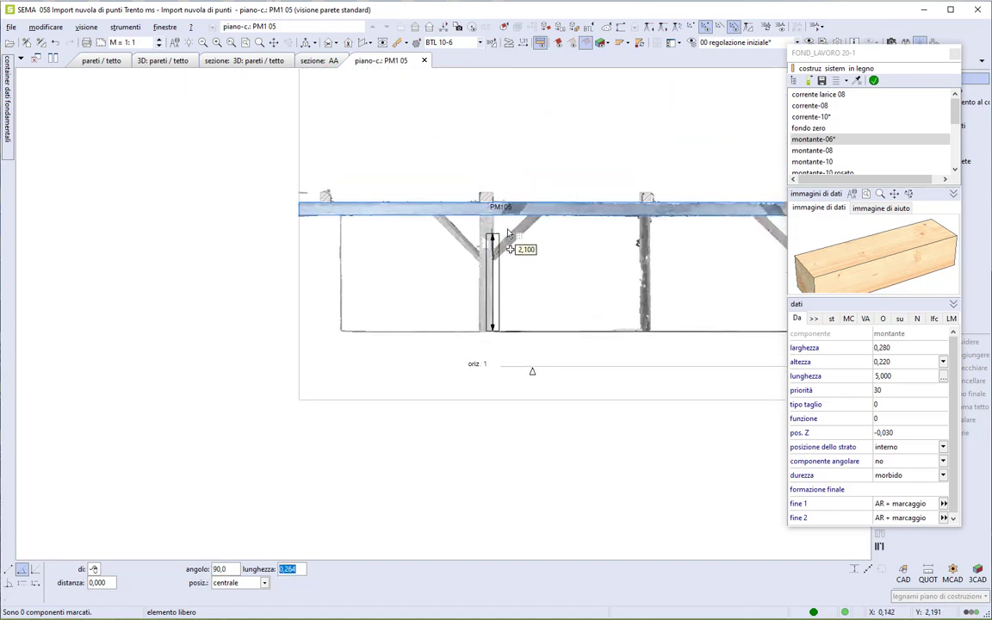
pyautogui.scroll(2, 505, 232)
pyautogui.click(486, 209)
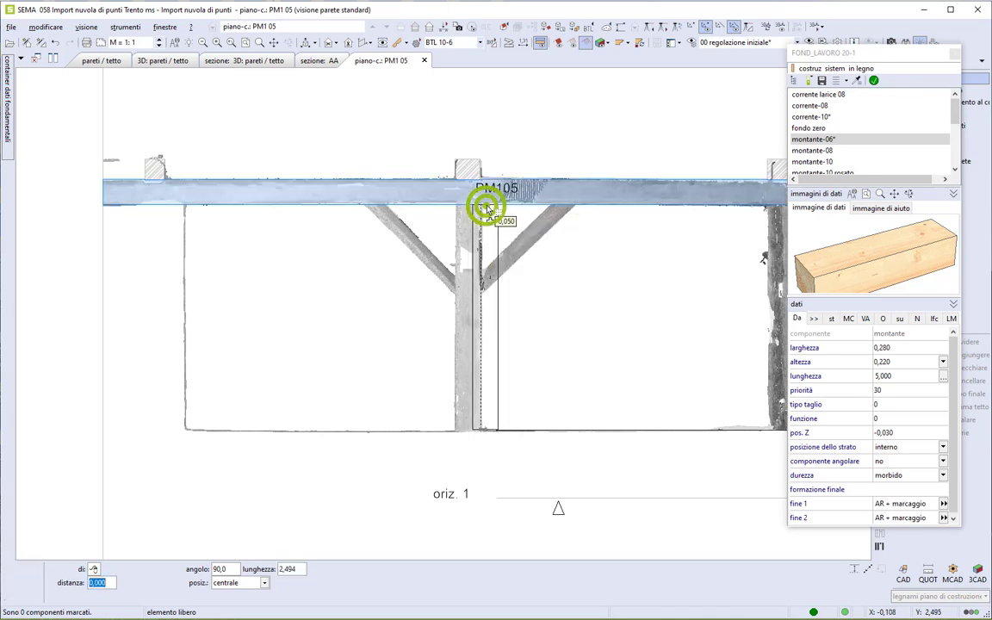
pyautogui.press('Tab')
pyautogui.press('Down')
pyautogui.press('Down')
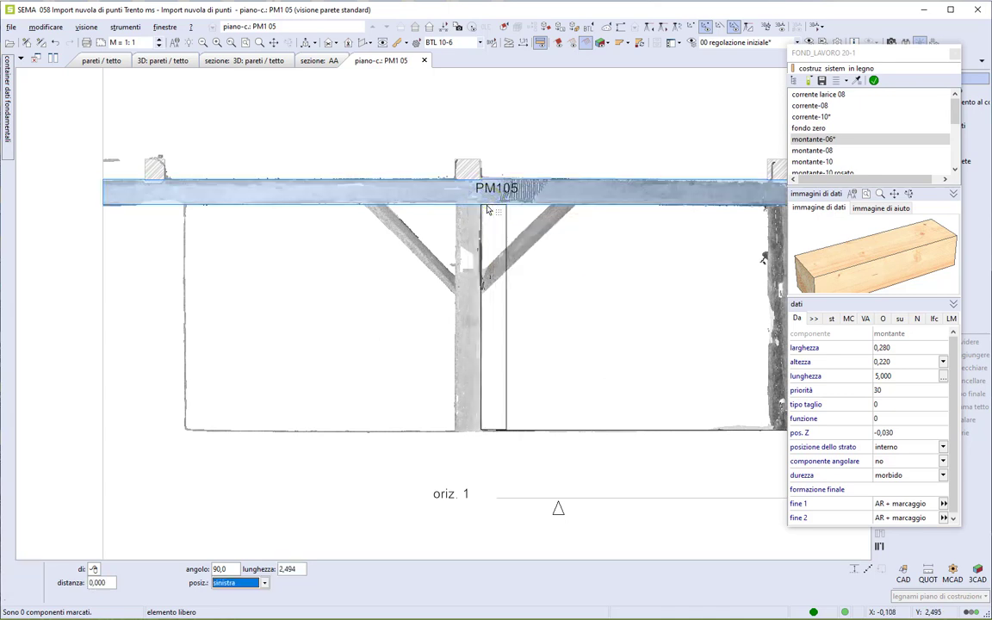
pyautogui.press('Return')
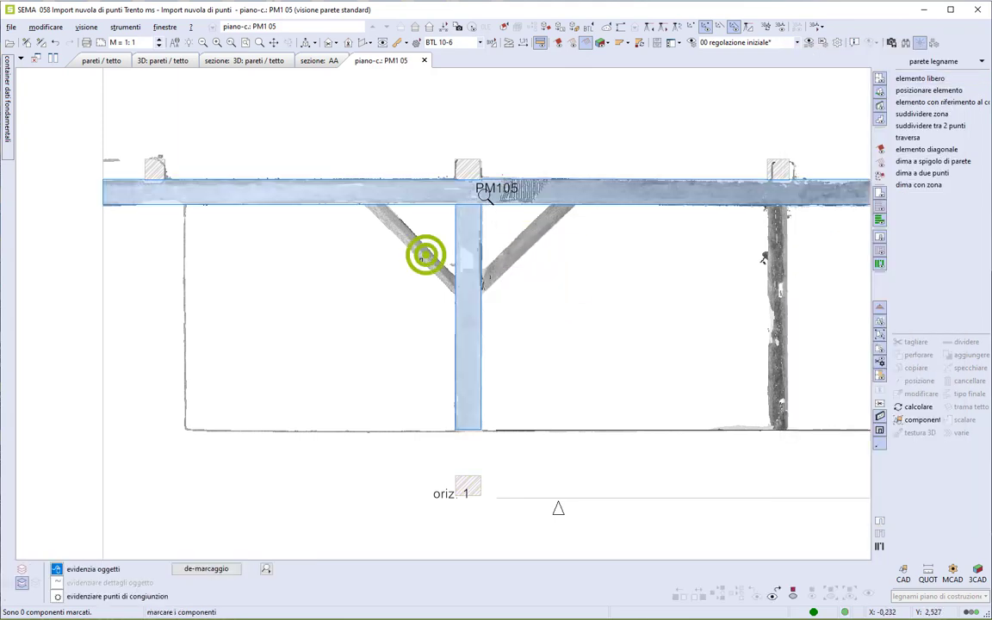
# Shift the montante-06 post 0,152 sideways onto the scanned post under PM105.
pyautogui.scroll(5, 470, 206)
pyautogui.click(543, 240)
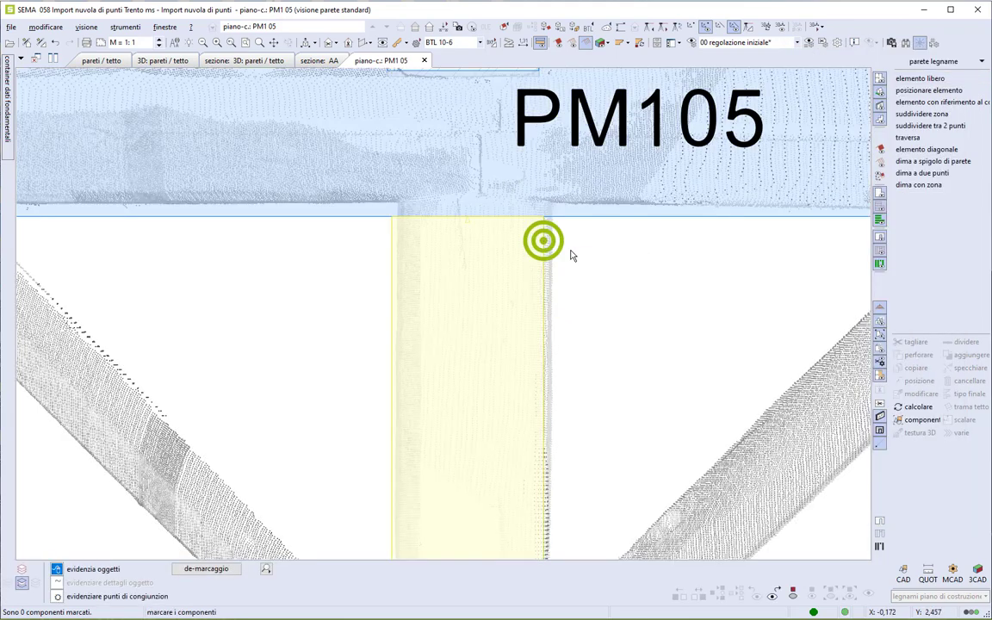
pyautogui.click(917, 380)
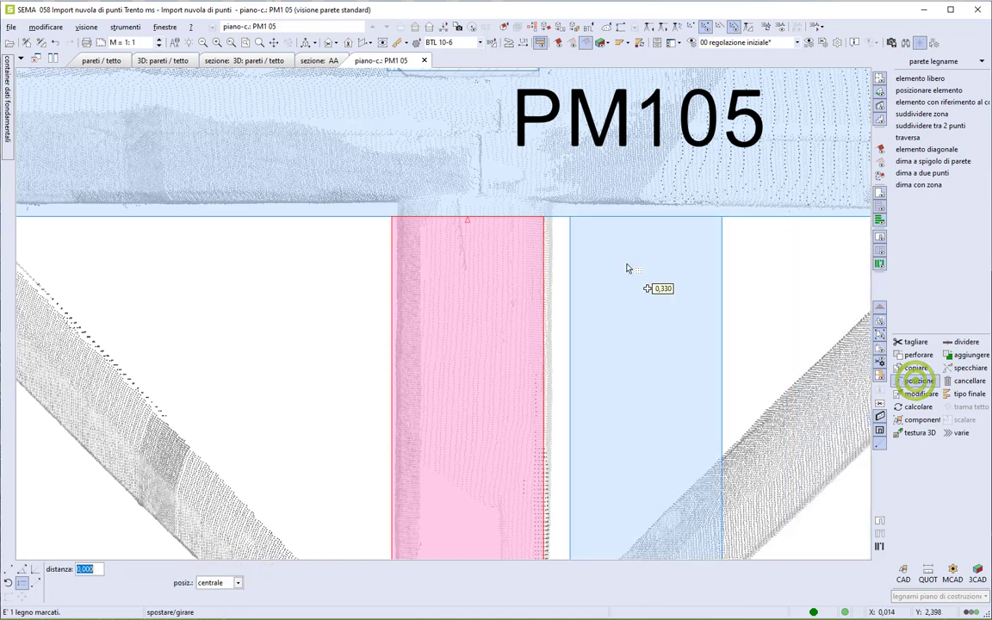
pyautogui.scroll(2, 552, 228)
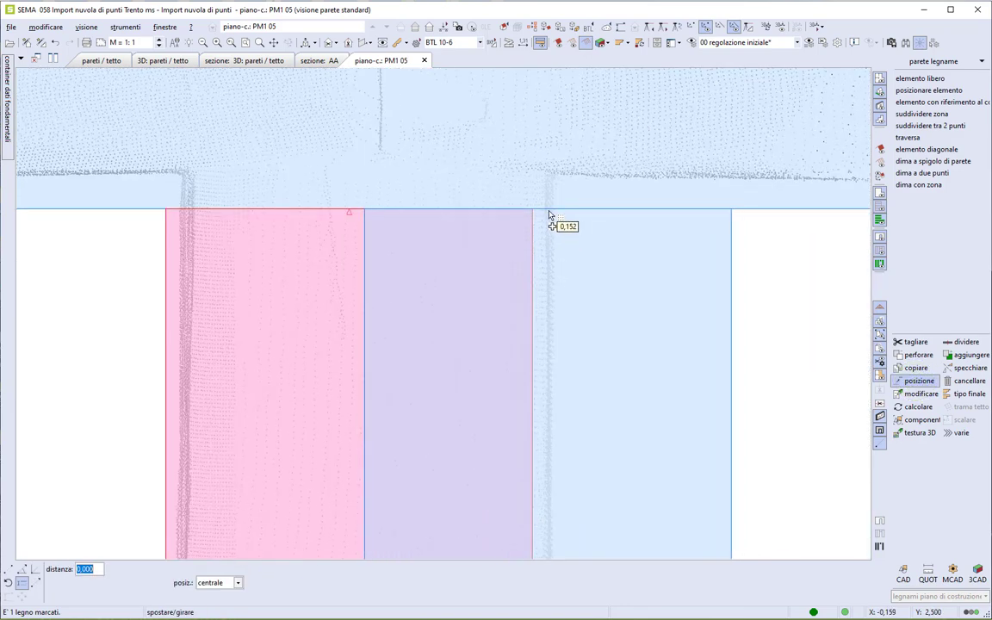
pyautogui.click(550, 214)
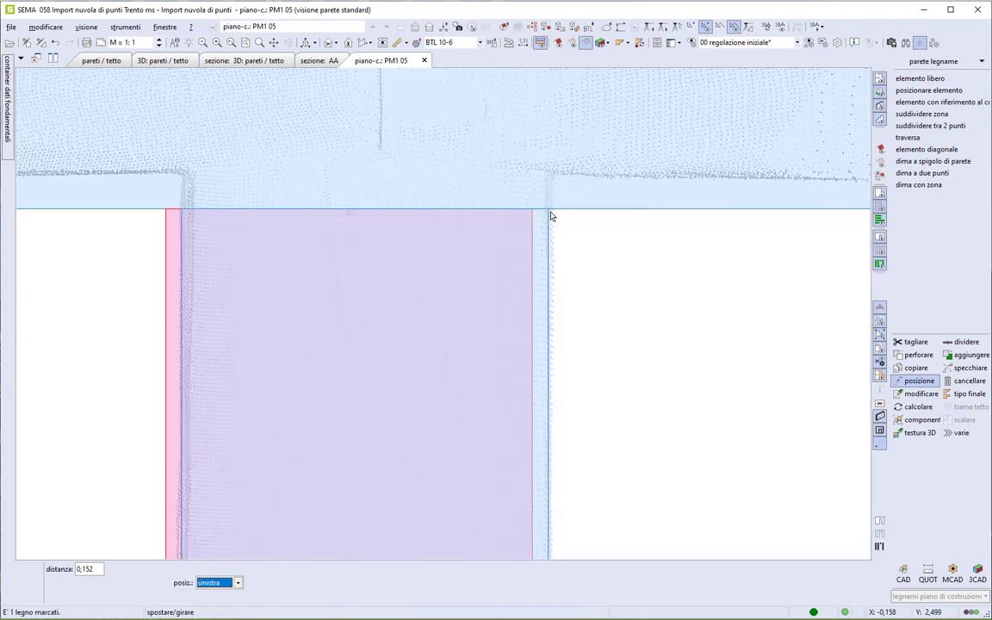
pyautogui.press('Escape')
pyautogui.scroll(-3, 592, 276)
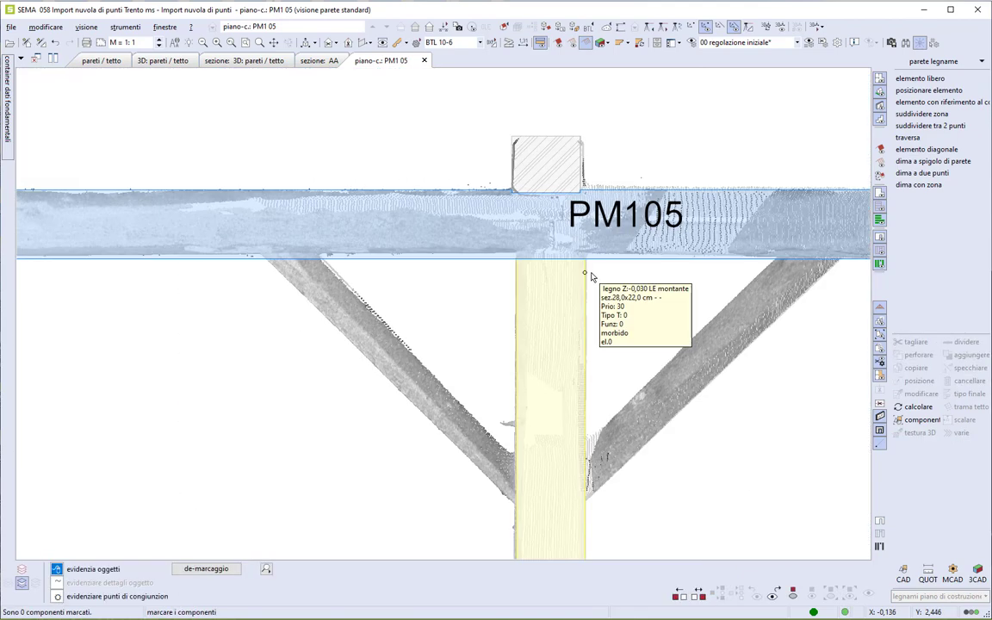
pyautogui.scroll(-1, 590, 279)
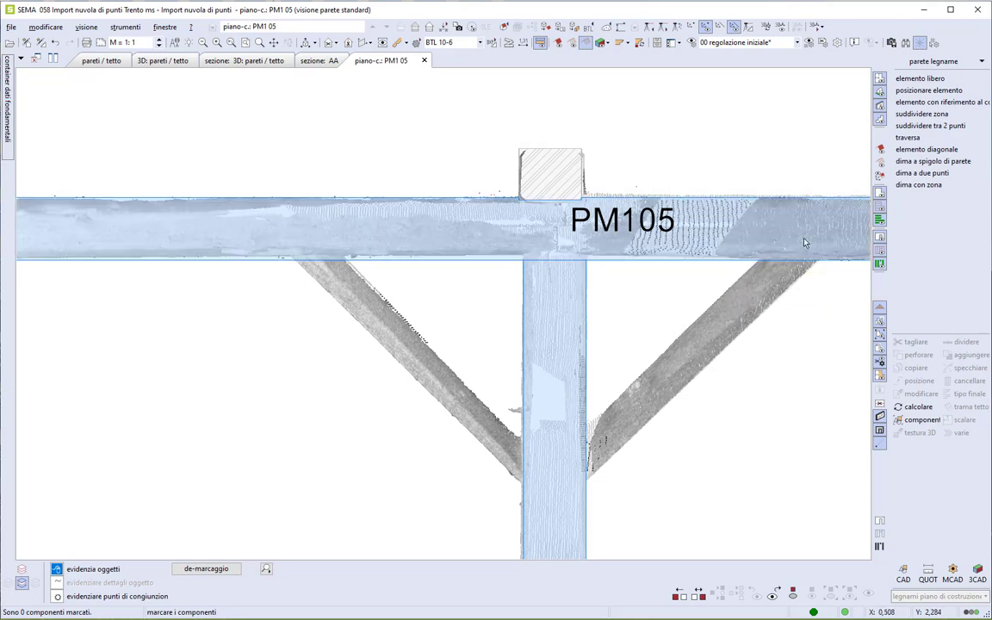
# Set up a free corrente-08 element at 0,160 × 0,160 with pos. Z -0,060, named 'saetta'.
pyautogui.click(937, 78)
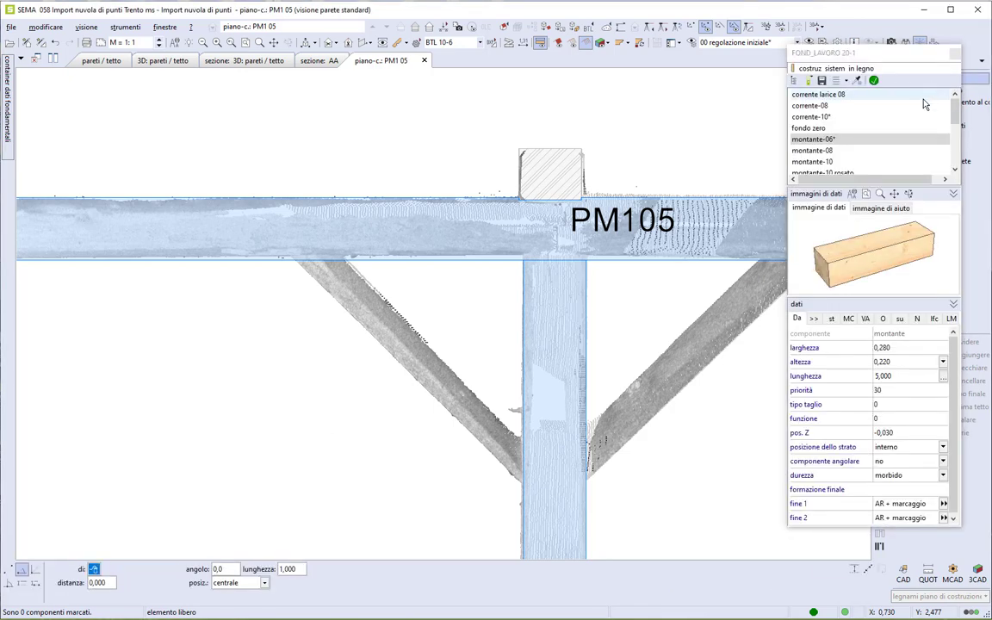
pyautogui.click(857, 104)
pyautogui.click(894, 347)
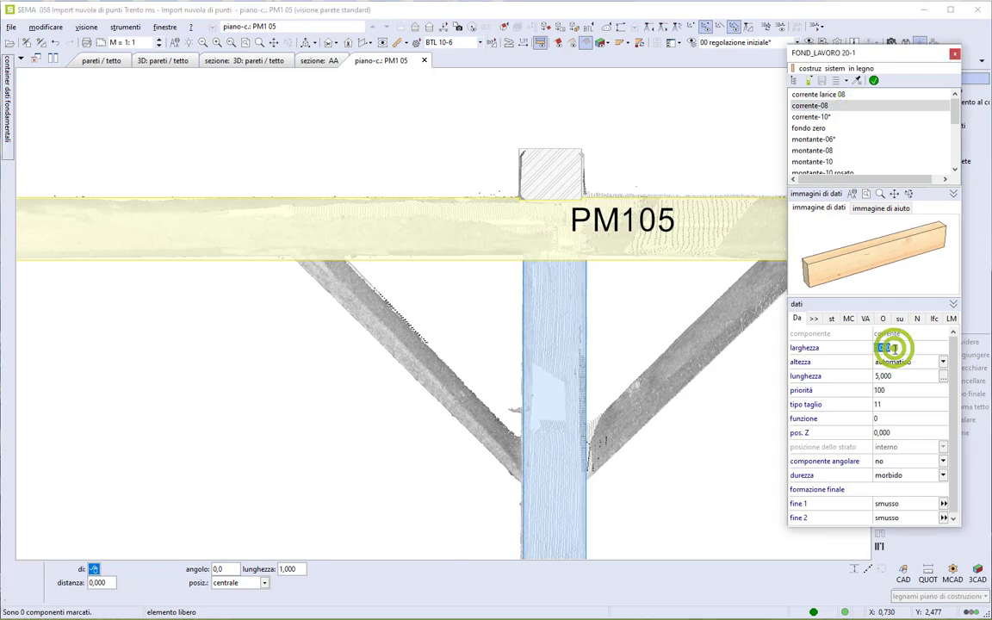
pyautogui.press('BackSpace')
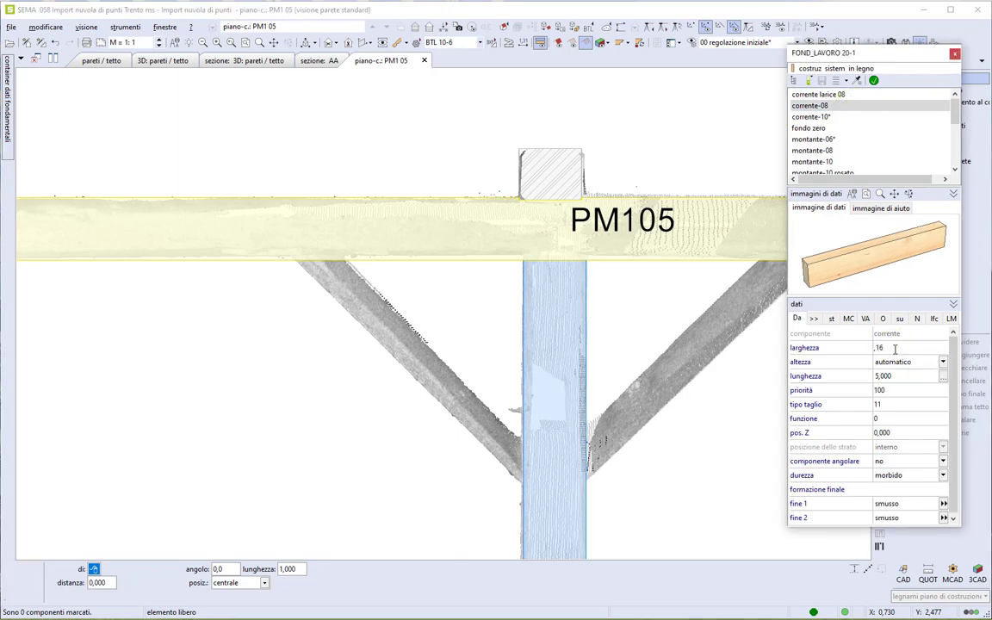
pyautogui.click(942, 362)
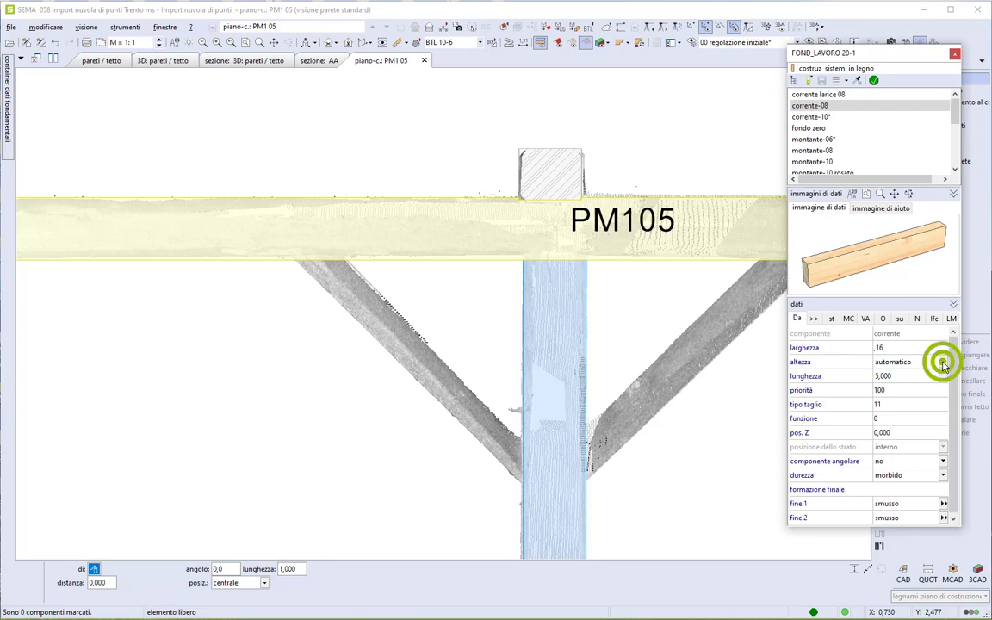
pyautogui.click(931, 376)
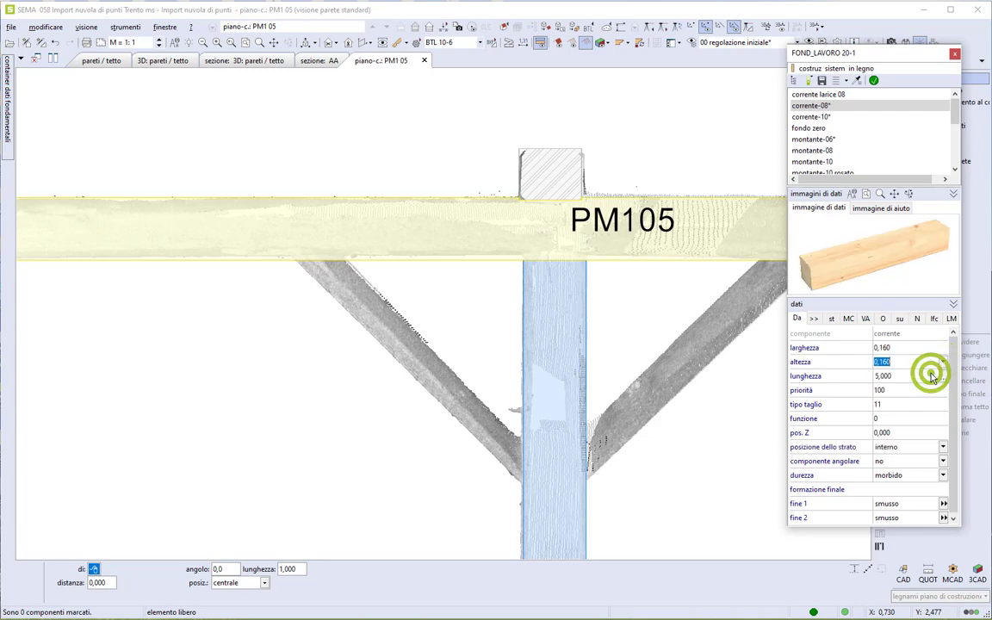
pyautogui.click(910, 432)
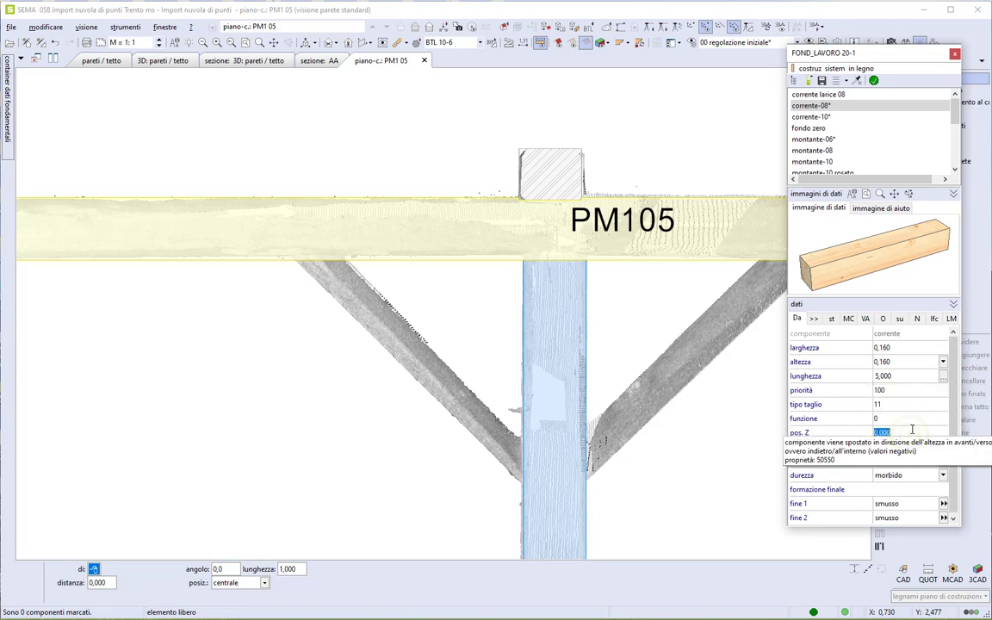
pyautogui.write('-')
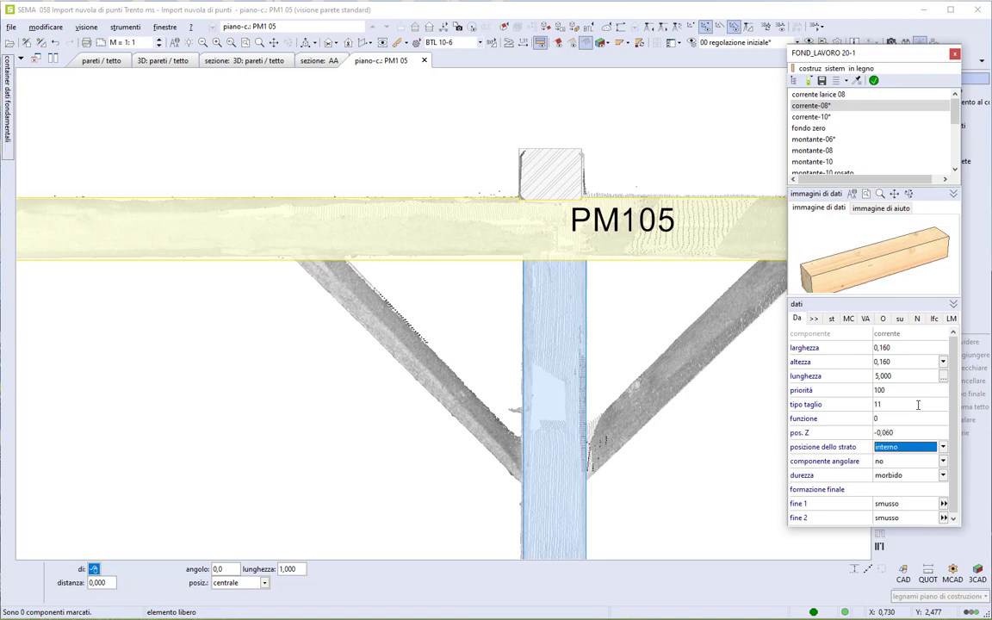
pyautogui.click(951, 318)
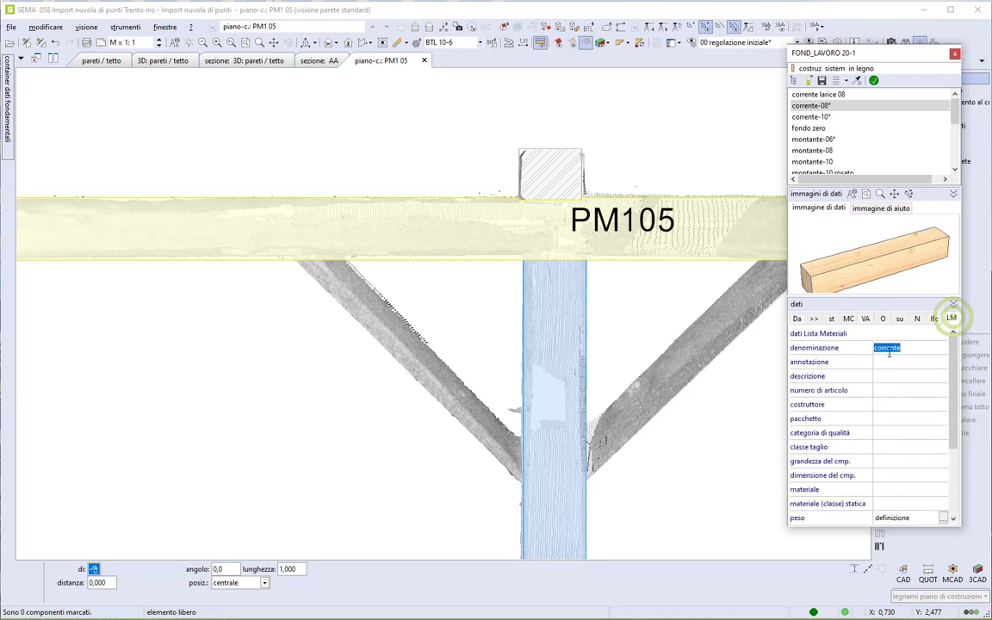
pyautogui.write('saetta')
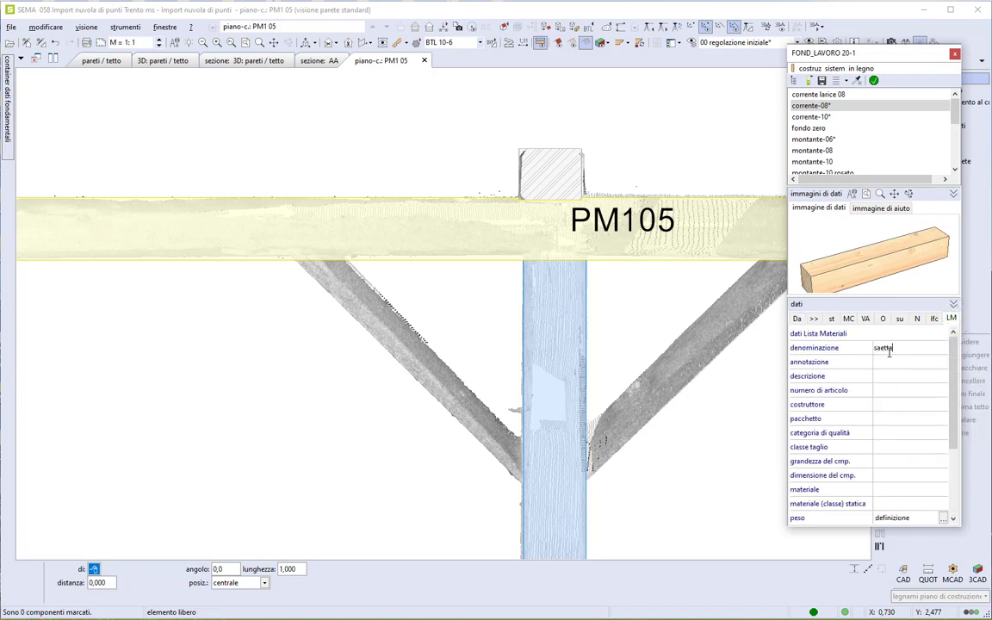
# Draw the 'saetta' brace from the post-beam corner, 1,430 long, distanza 0,040, left-aligned.
pyautogui.click(874, 80)
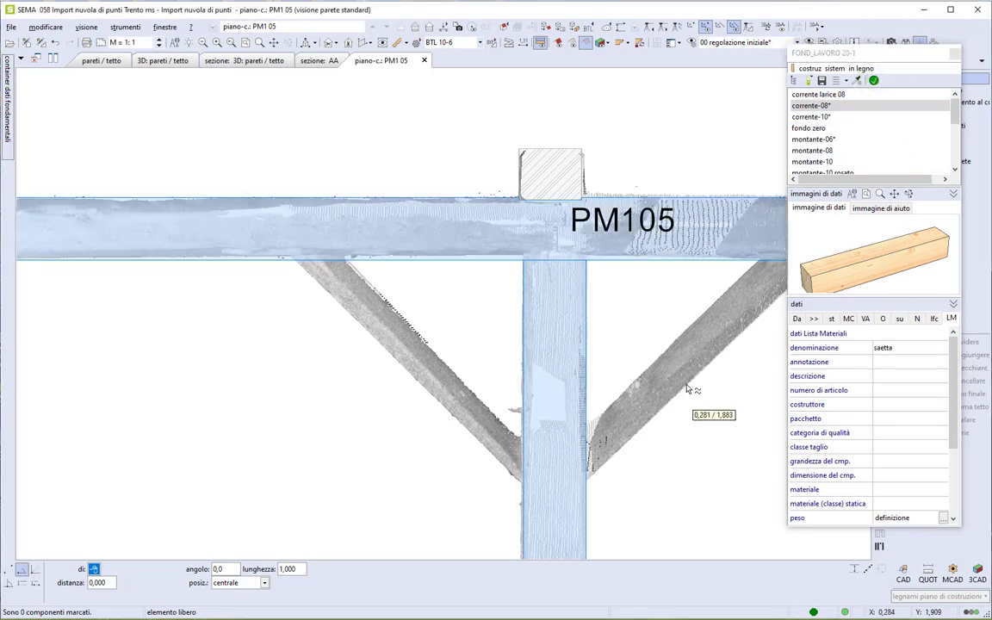
pyautogui.moveTo(685, 391)
pyautogui.mouseDown(button='middle')
pyautogui.moveTo(554, 390)
pyautogui.moveTo(512, 334)
pyautogui.mouseUp(button='middle')
pyautogui.scroll(1, 512, 332)
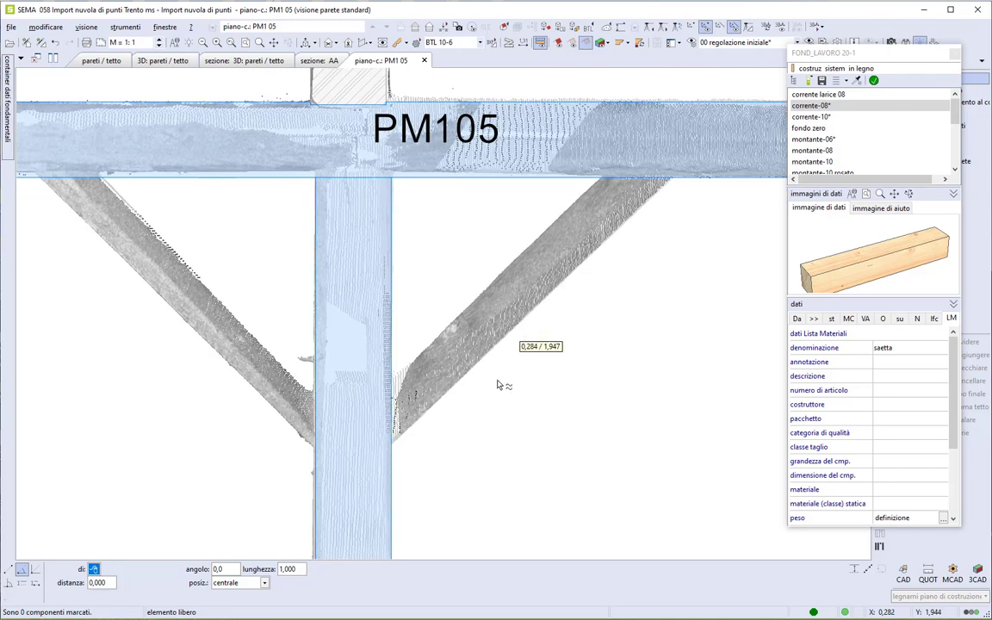
pyautogui.scroll(1, 399, 447)
pyautogui.scroll(1, 398, 448)
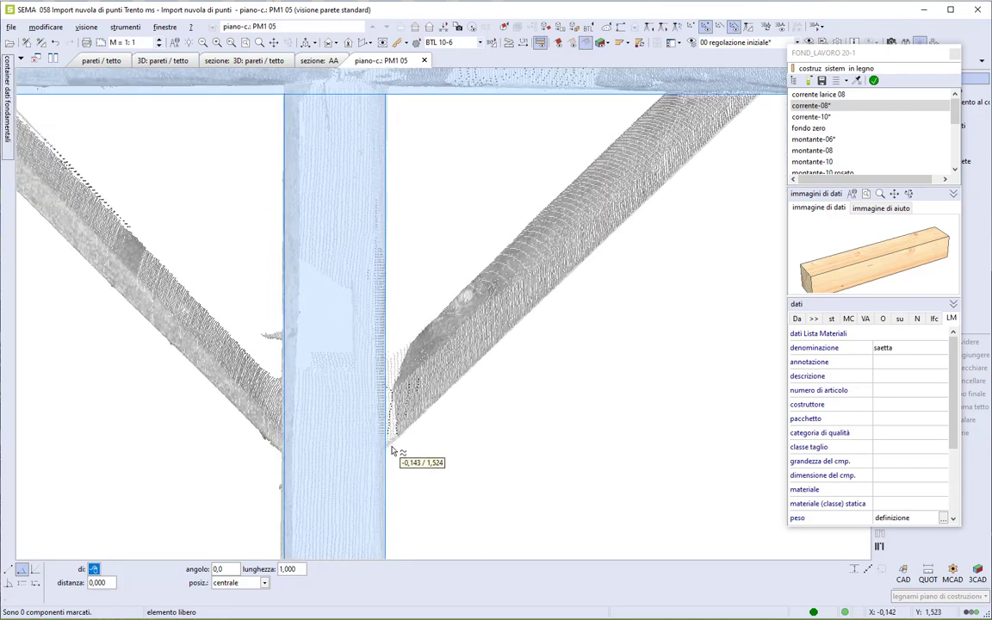
pyautogui.click(390, 445)
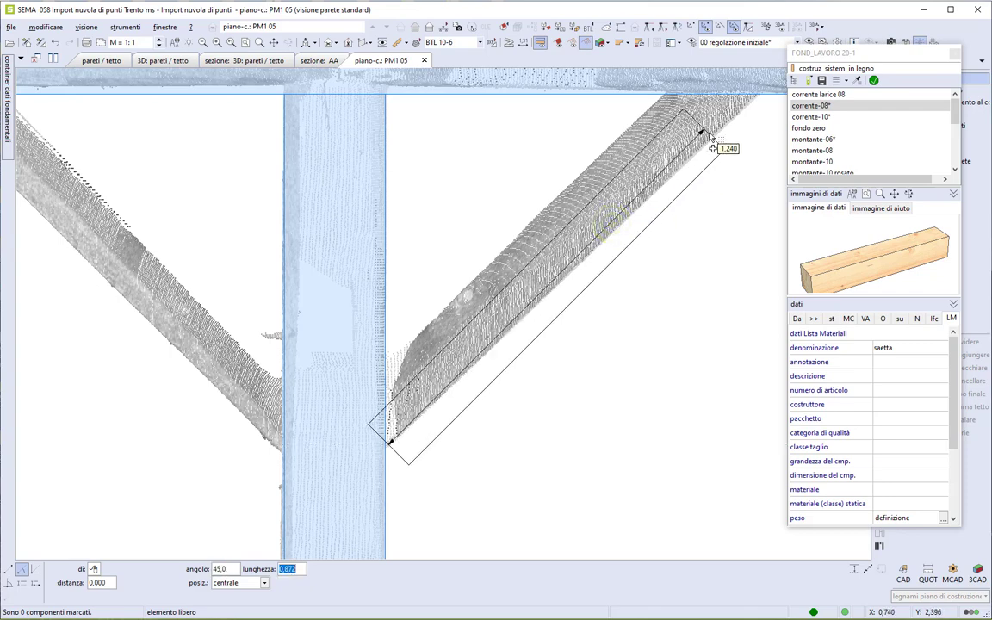
pyautogui.click(754, 86)
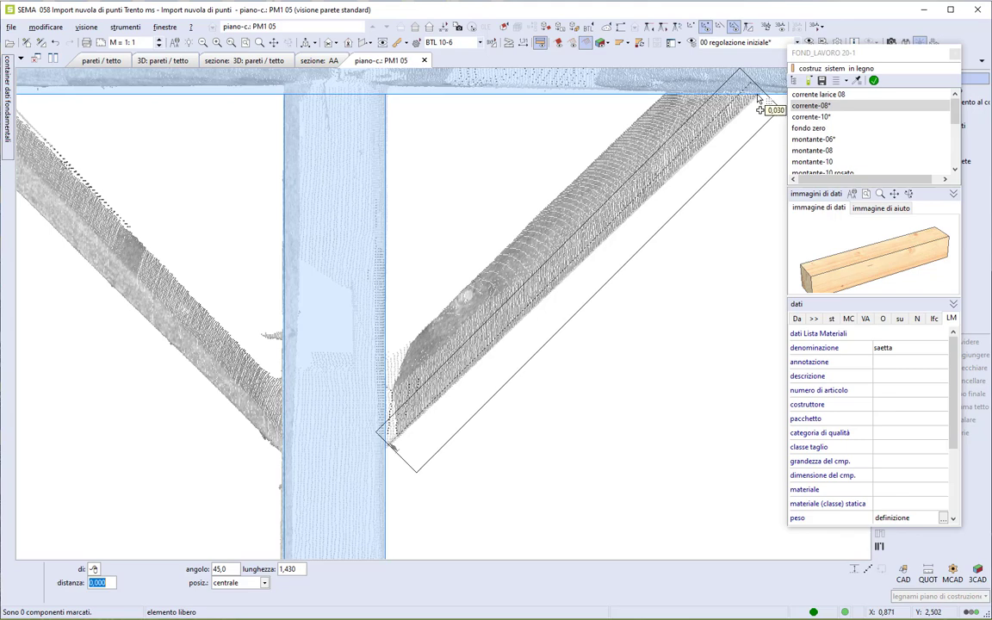
pyautogui.click(759, 100)
pyautogui.press('Up')
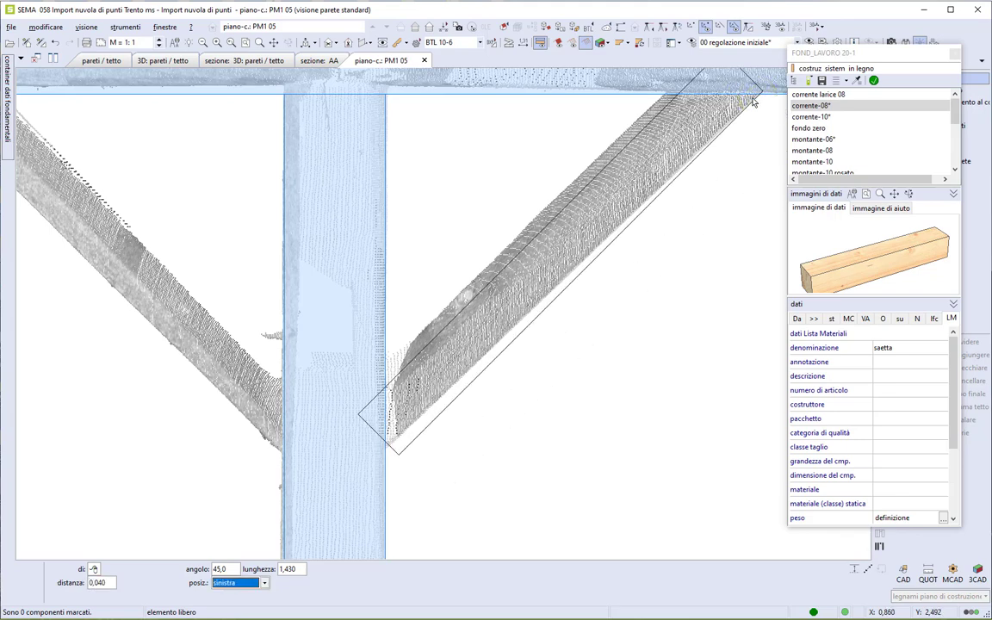
pyautogui.press('Return')
pyautogui.scroll(-2, 746, 105)
pyautogui.moveTo(643, 250)
pyautogui.mouseDown(button='middle')
pyautogui.moveTo(624, 266)
pyautogui.moveTo(657, 299)
pyautogui.mouseUp(button='middle')
pyautogui.press('Escape')
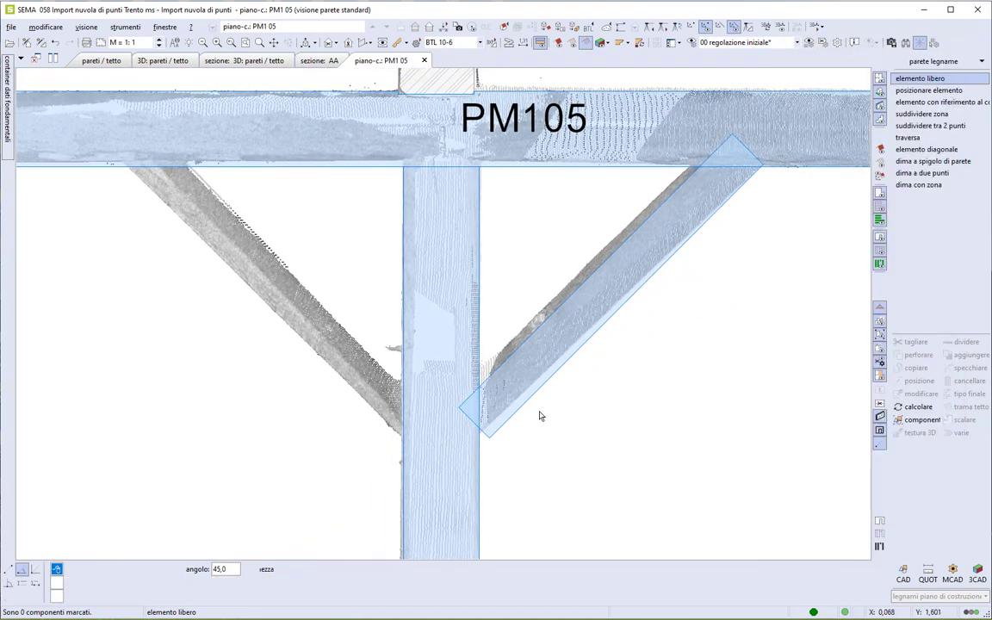
# Trim the brace flush against the post and then the PM105 beam with tagliare 1x.
pyautogui.click(523, 414)
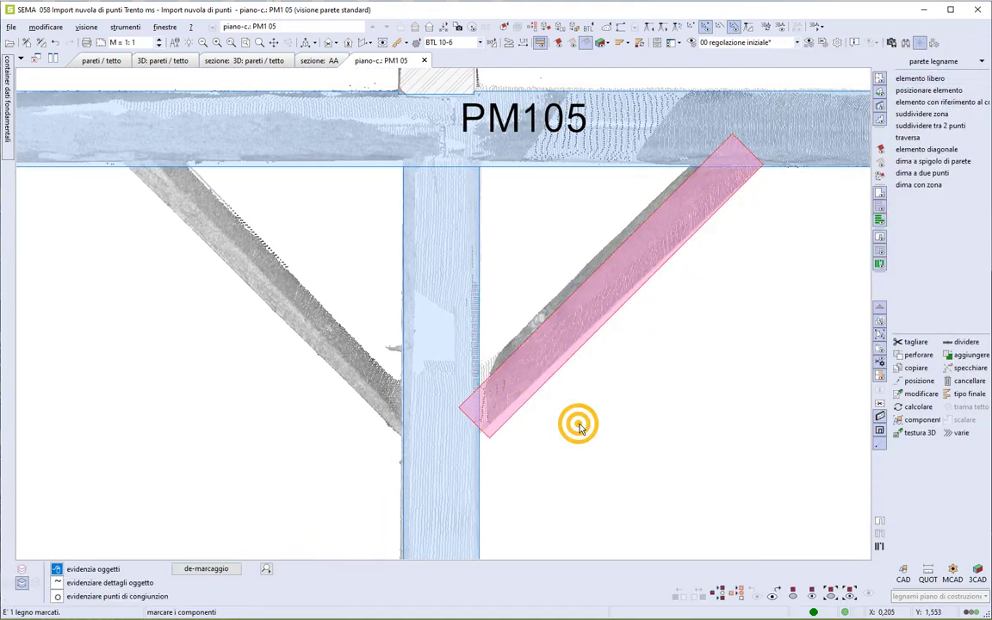
pyautogui.rightClick(578, 425)
pyautogui.click(598, 401)
pyautogui.click(629, 408)
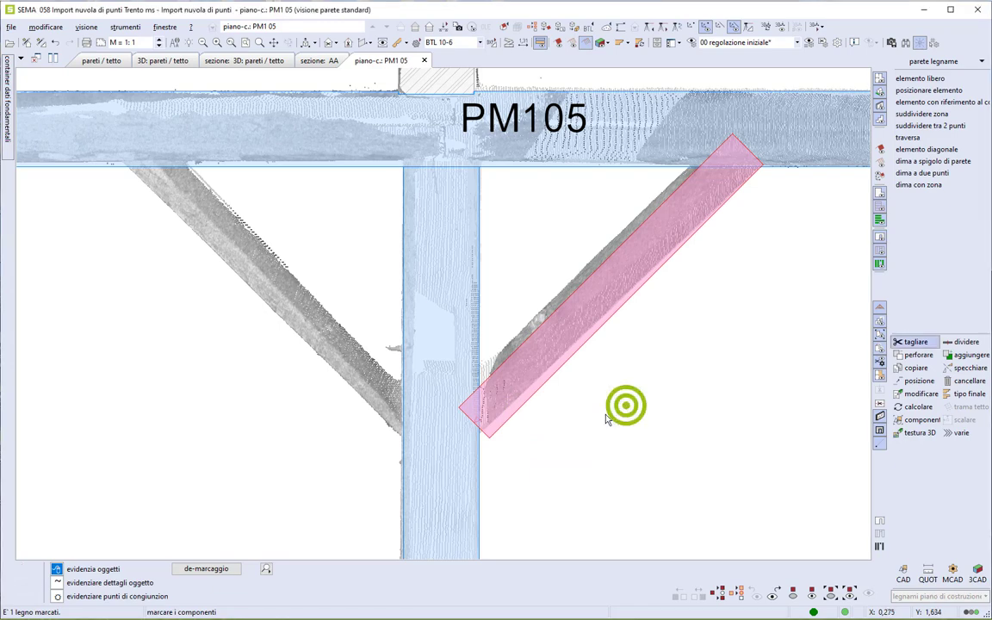
pyautogui.click(482, 505)
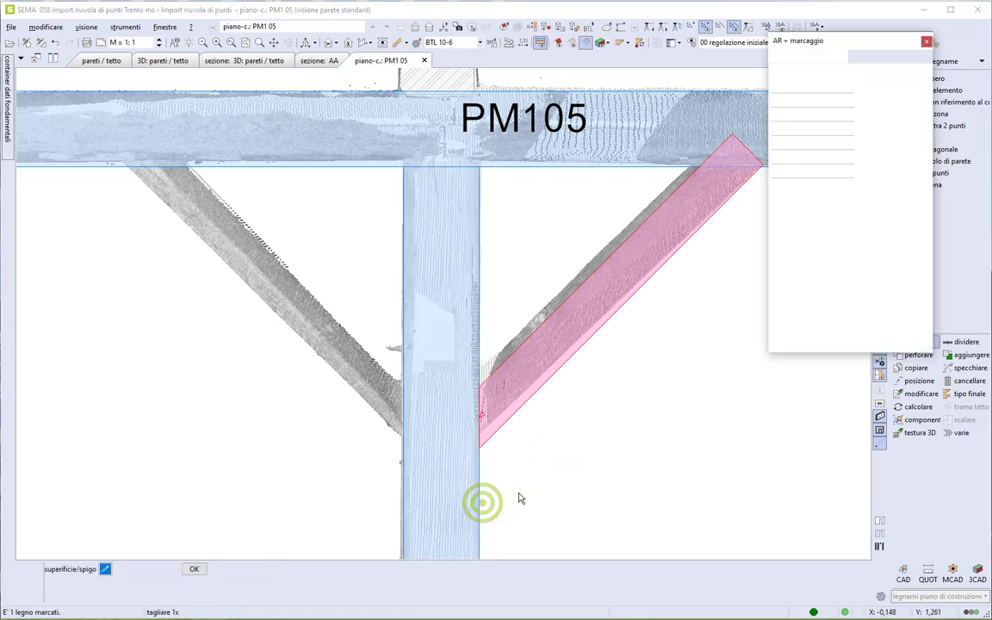
pyautogui.click(754, 182)
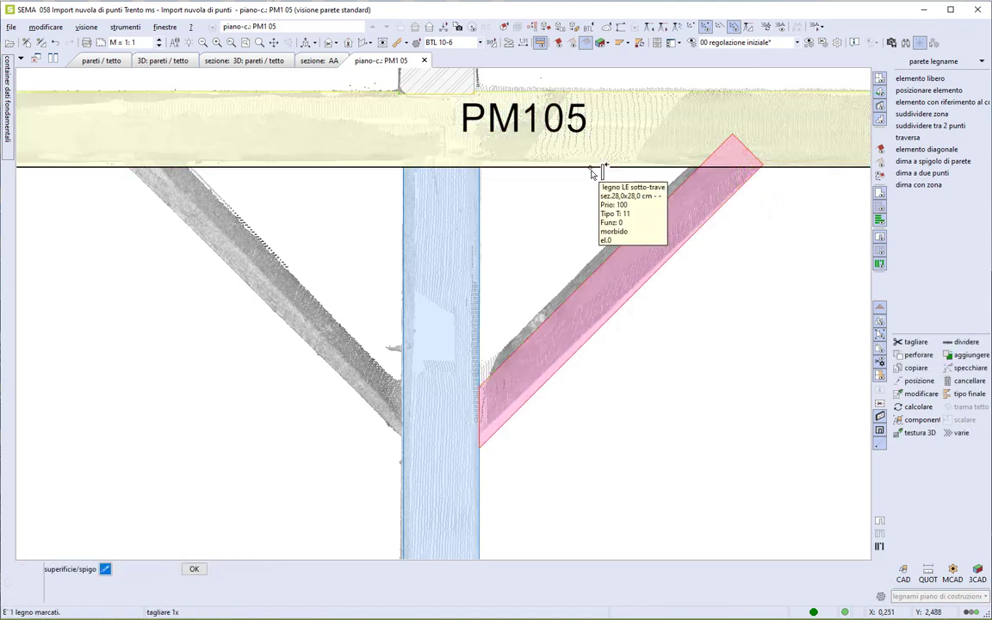
pyautogui.click(594, 169)
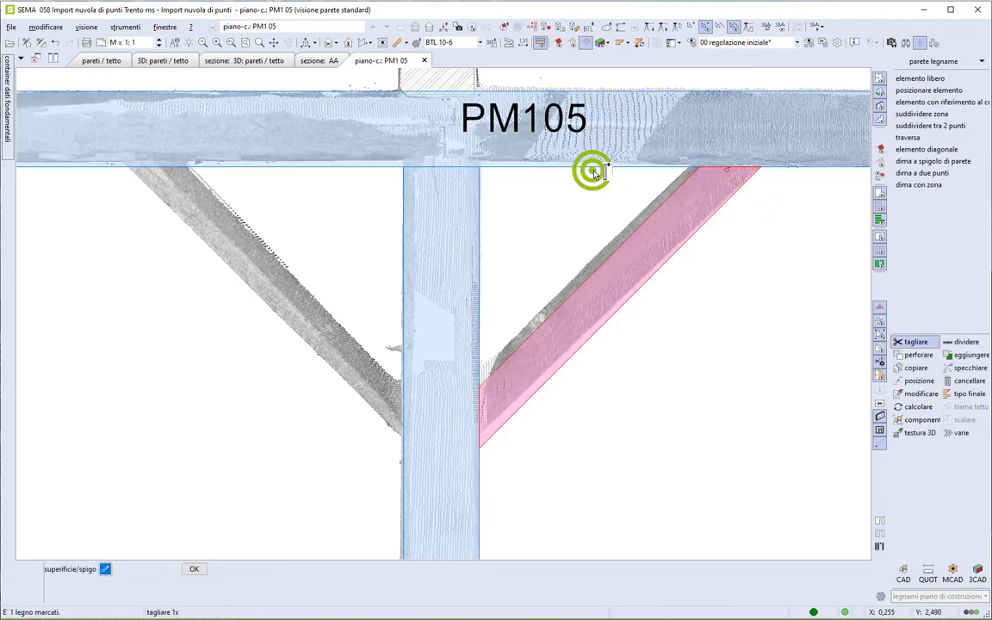
# Mirror the trimmed brace across the post's centre axis to form the left brace.
pyautogui.click(634, 300)
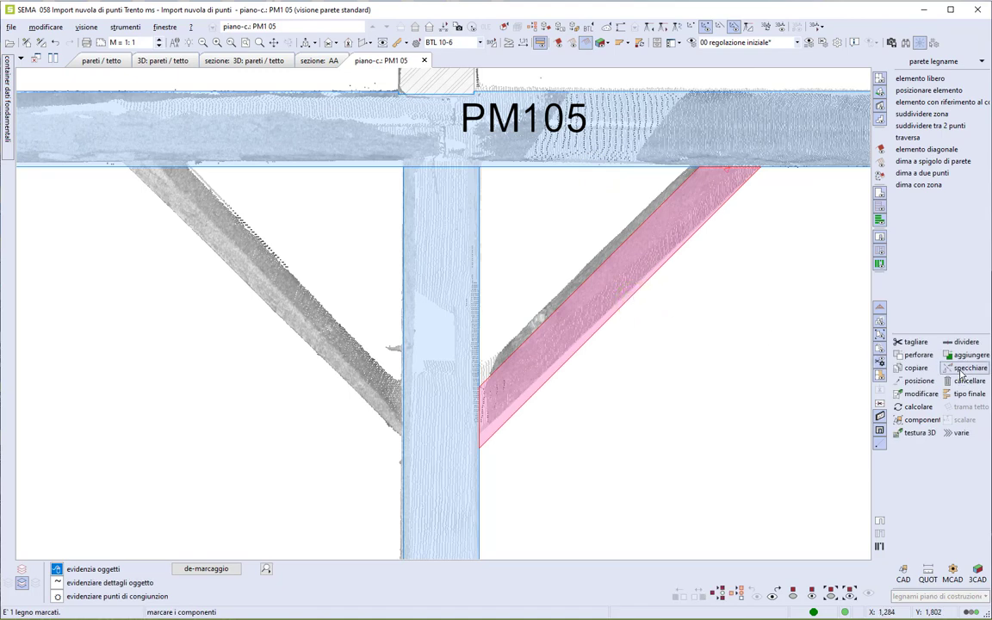
pyautogui.click(962, 370)
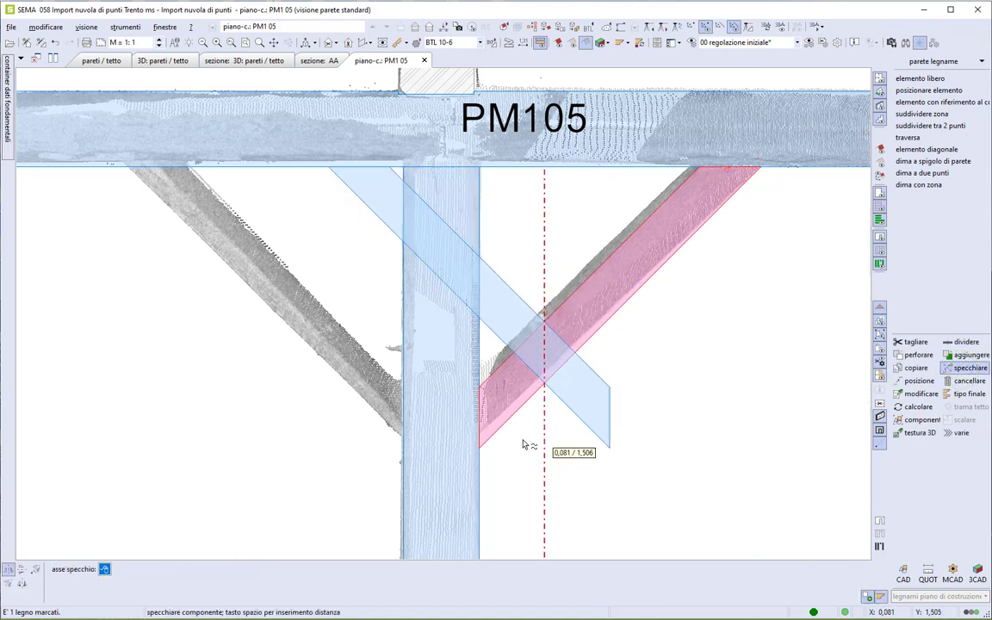
pyautogui.click(443, 167)
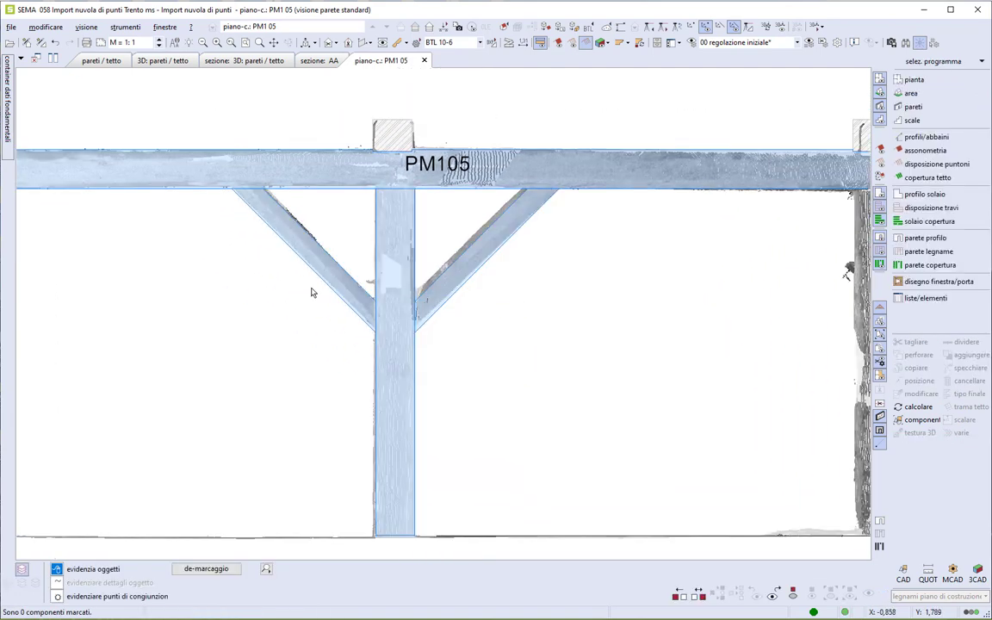
# Copy the post and both braces, left-aligned, 3,670 along PM105 onto the next scanned post.
pyautogui.click(533, 283)
pyautogui.scroll(-1, 583, 312)
pyautogui.moveTo(556, 323); pyautogui.dragTo(472, 268, button='middle')
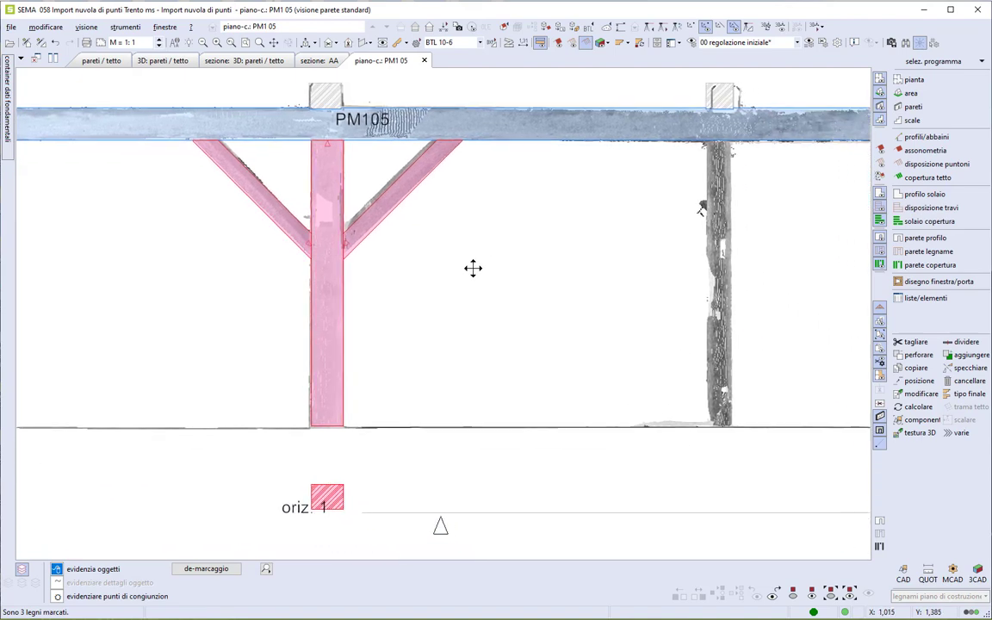
pyautogui.click(913, 368)
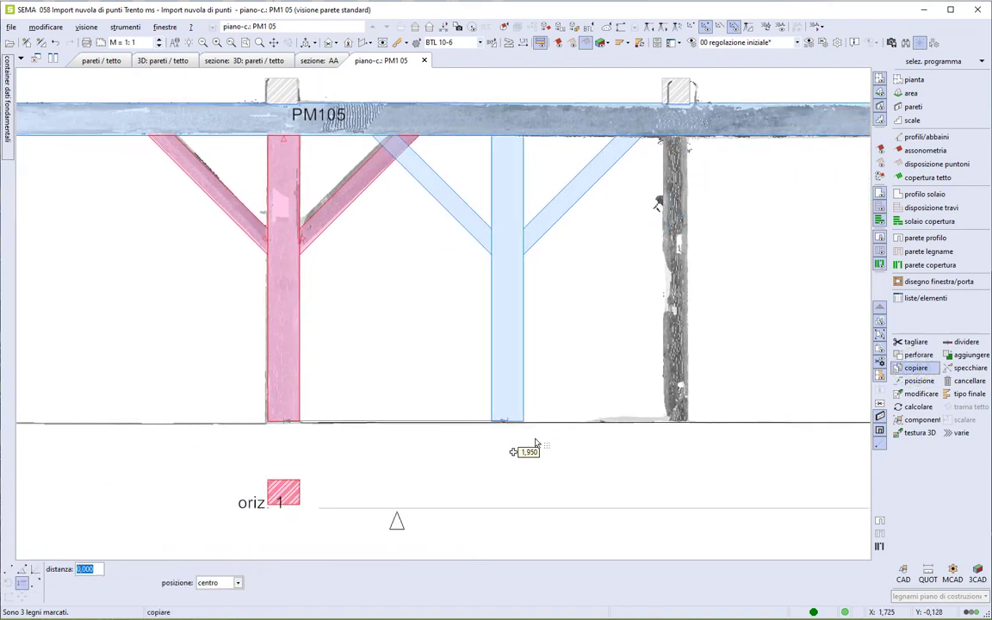
pyautogui.moveTo(626, 420); pyautogui.dragTo(425, 409, button='middle')
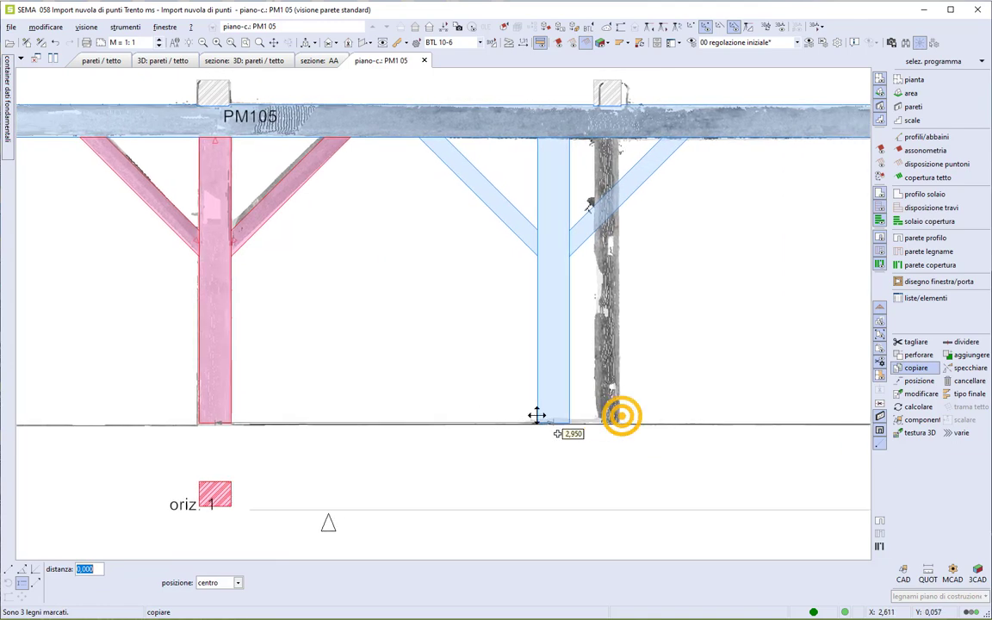
pyautogui.scroll(3, 425, 409)
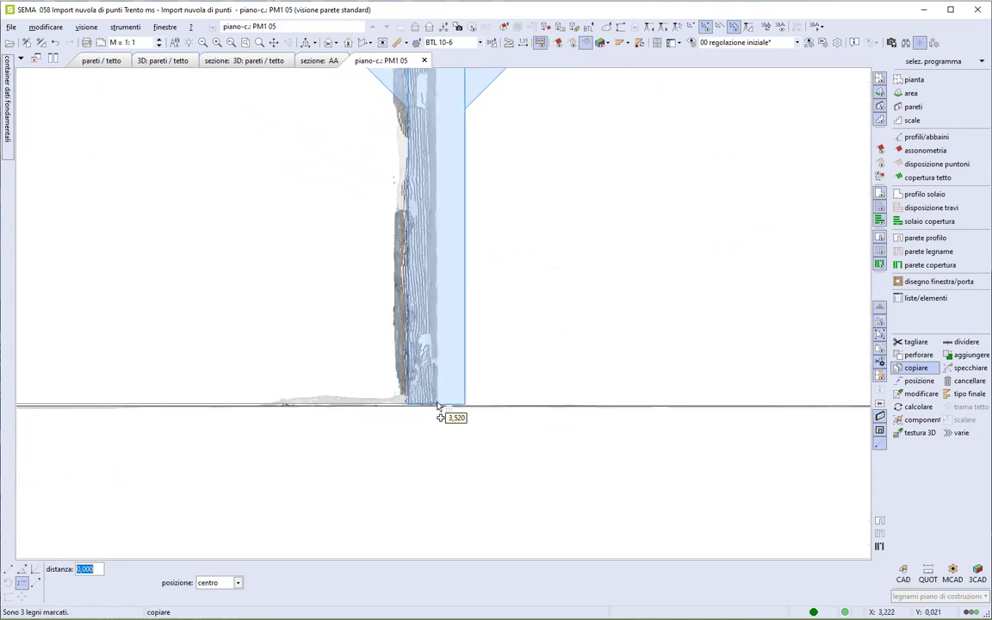
pyautogui.press('Down')
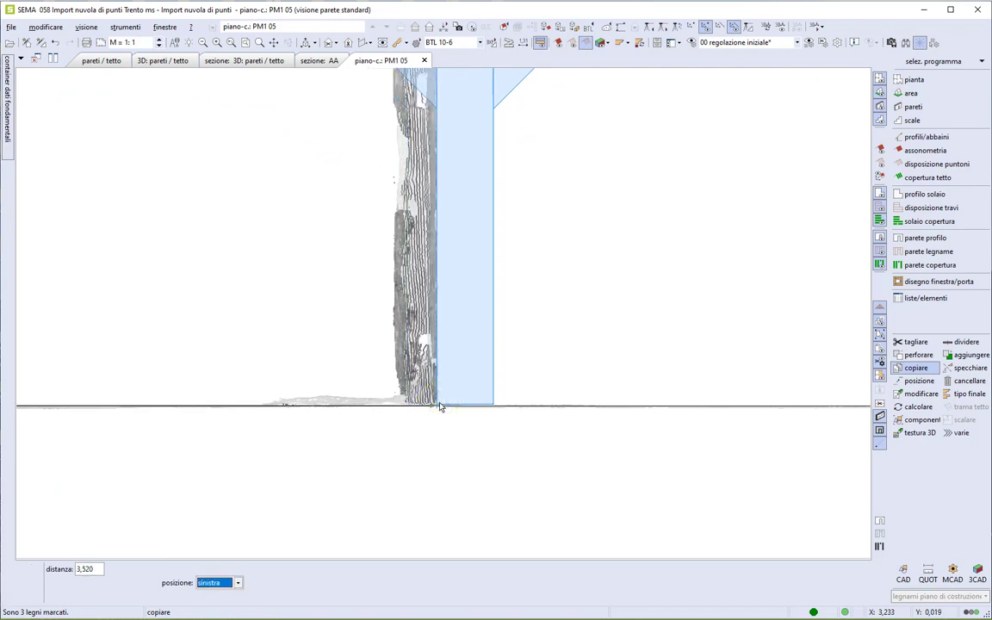
pyautogui.press('Down')
pyautogui.click(439, 406)
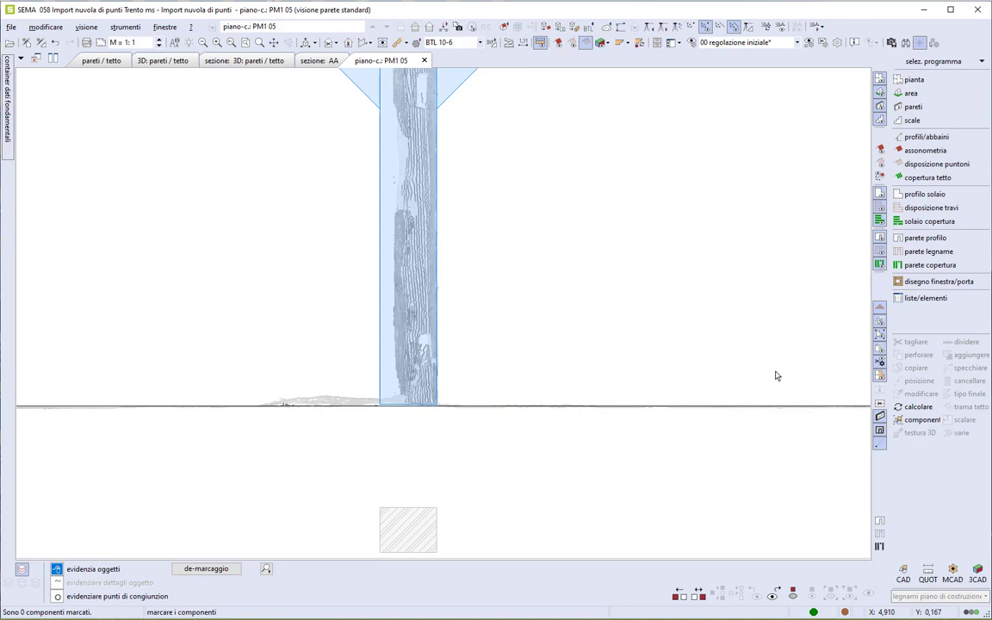
# Copy the post and braces again onto the following scanned post at the beam.
pyautogui.scroll(-5, 775, 376)
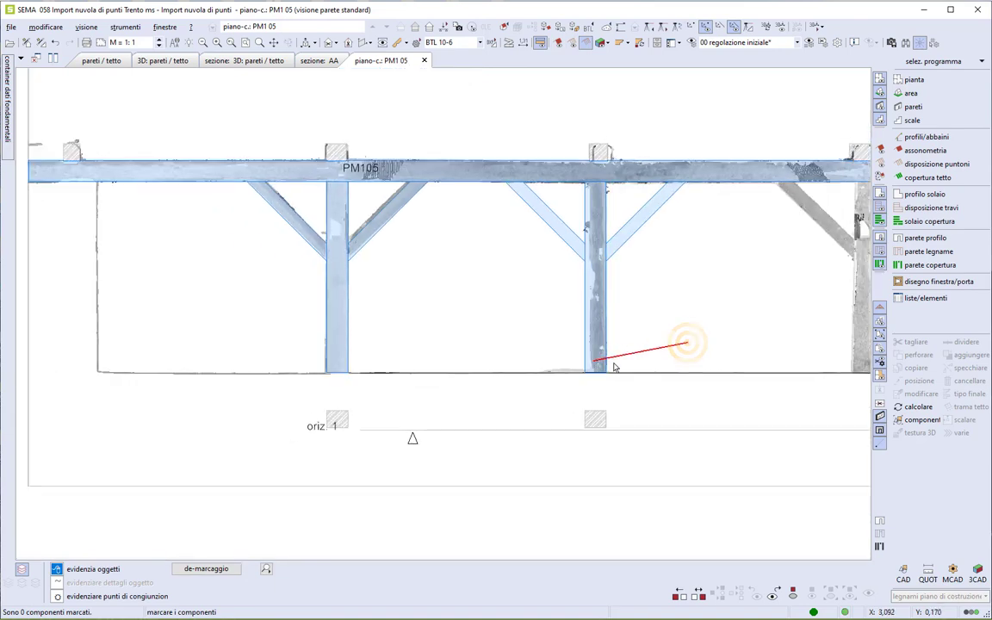
pyautogui.click(551, 236)
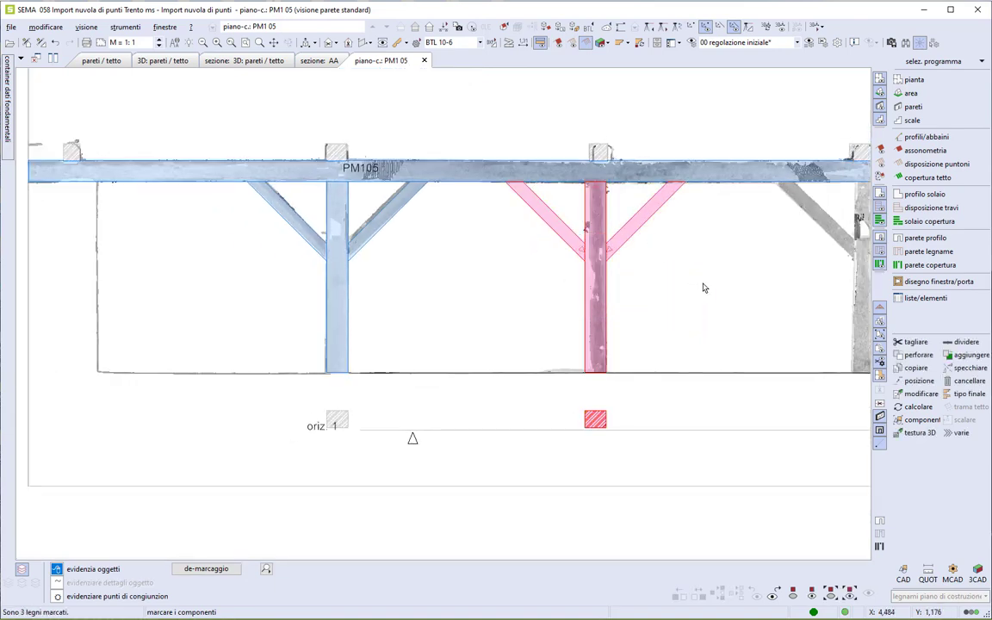
pyautogui.hotkey('ctrl', 'c')
pyautogui.moveTo(741, 329); pyautogui.dragTo(421, 354, button='middle')
pyautogui.scroll(2, 465, 394)
pyautogui.scroll(2, 493, 427)
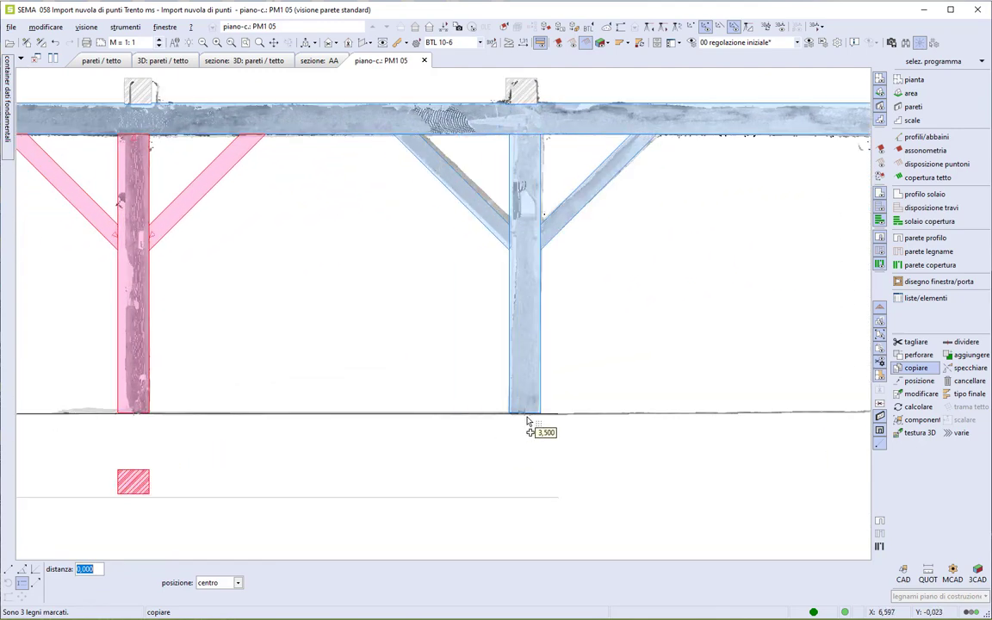
pyautogui.scroll(1, 534, 155)
pyautogui.scroll(2, 534, 150)
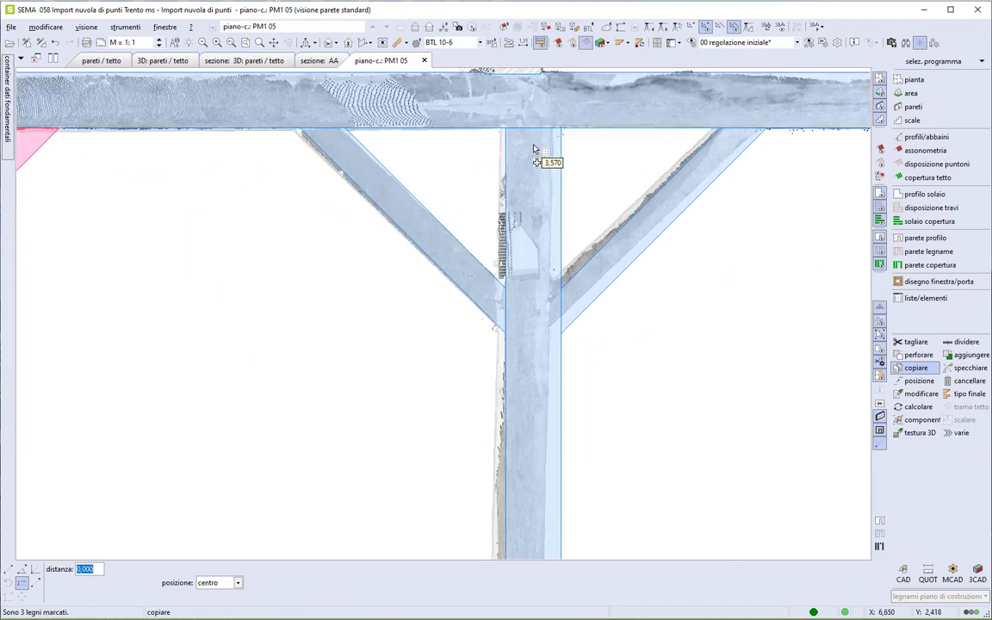
pyautogui.scroll(1, 536, 150)
pyautogui.scroll(1, 534, 151)
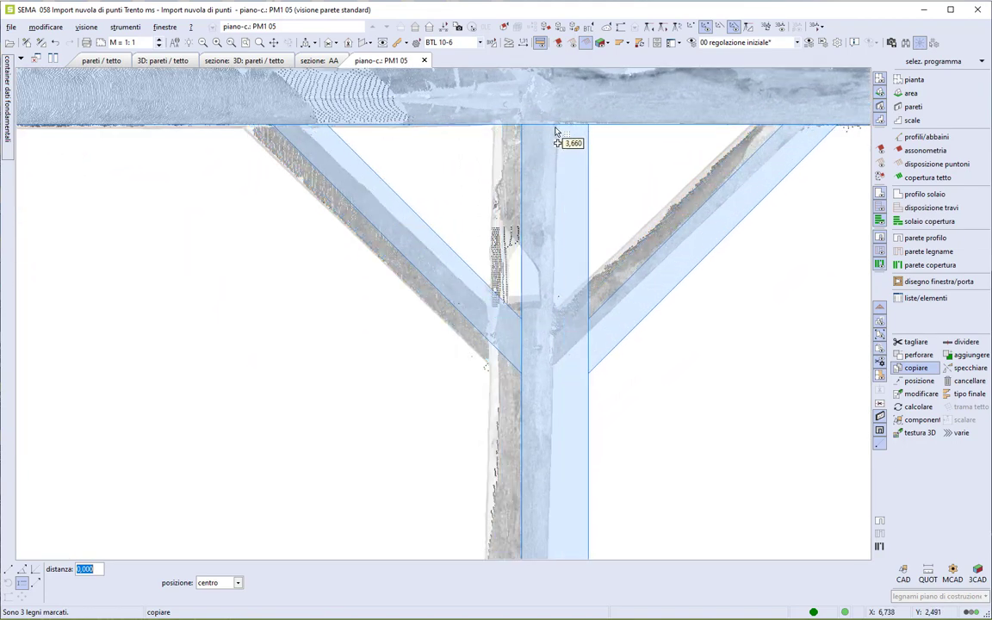
pyautogui.click(557, 130)
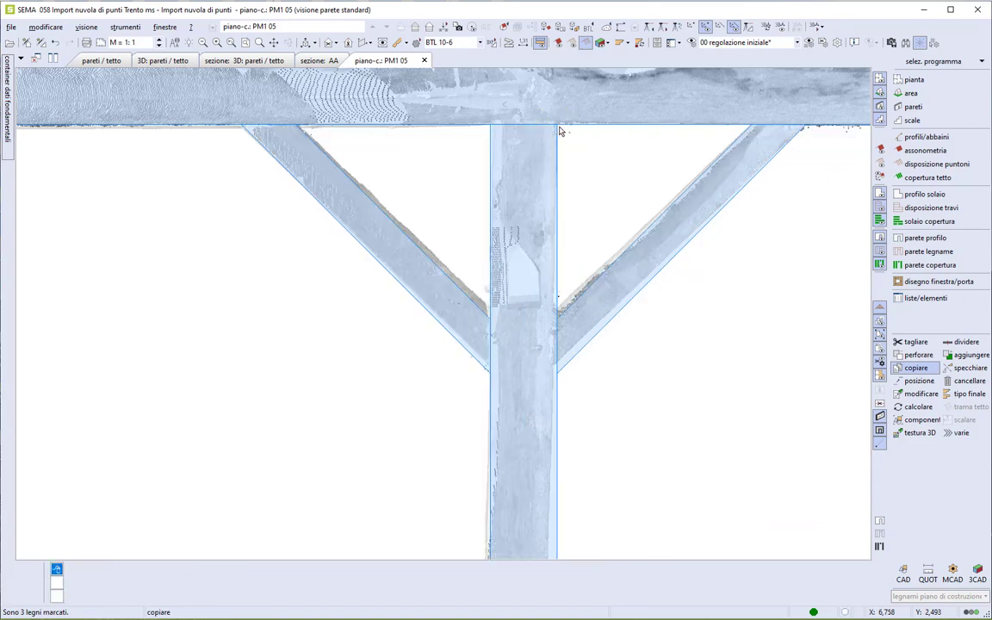
pyautogui.click(560, 130)
pyautogui.scroll(-3, 474, 250)
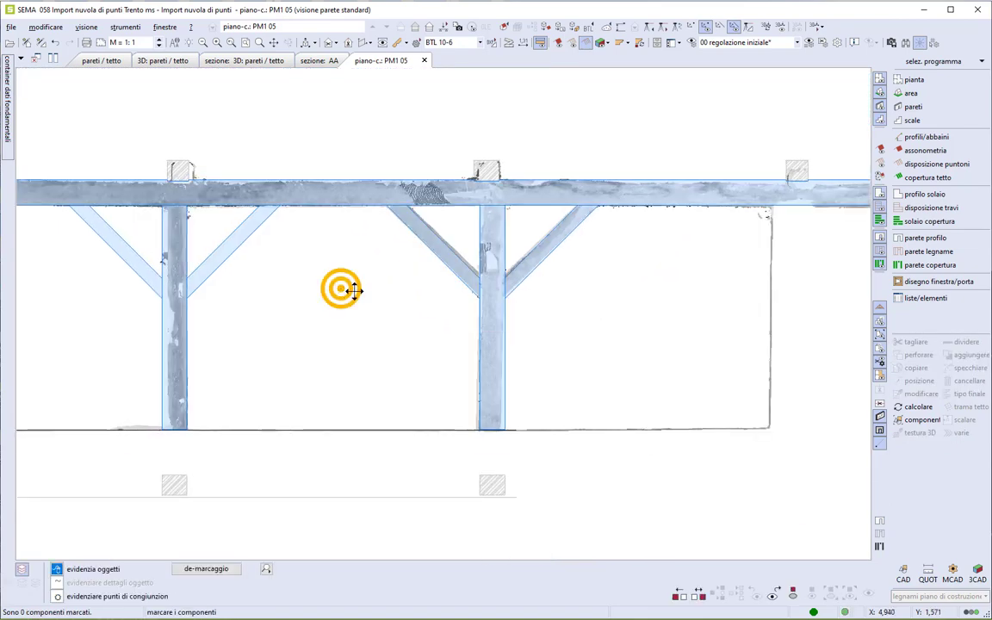
pyautogui.moveTo(353, 291); pyautogui.dragTo(478, 293, button='middle')
# Delete the middle post's two braces and measure its width against the scan at 0,202.
pyautogui.click(277, 235)
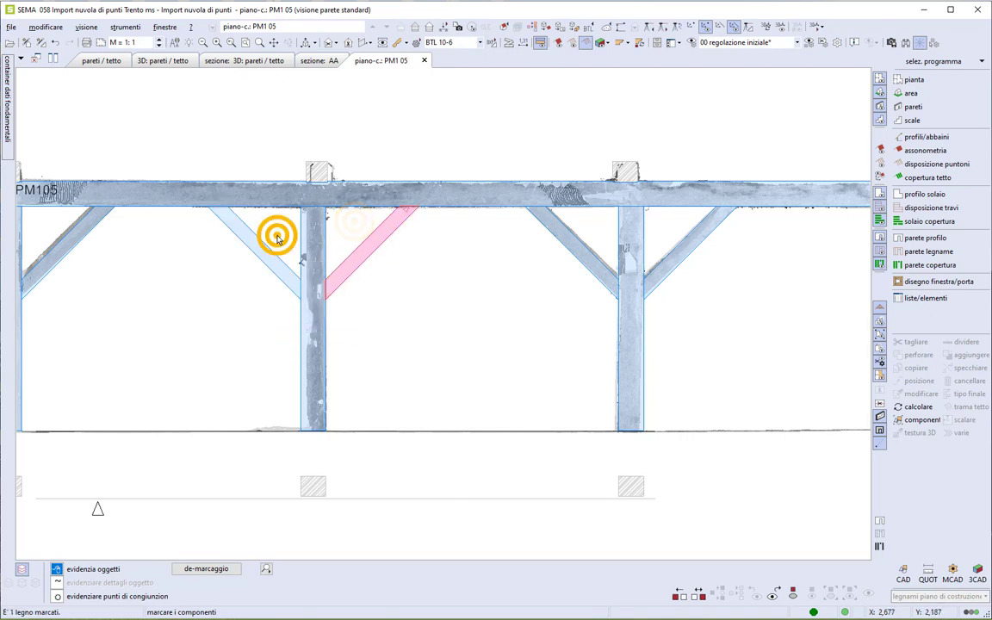
pyautogui.press('Delete')
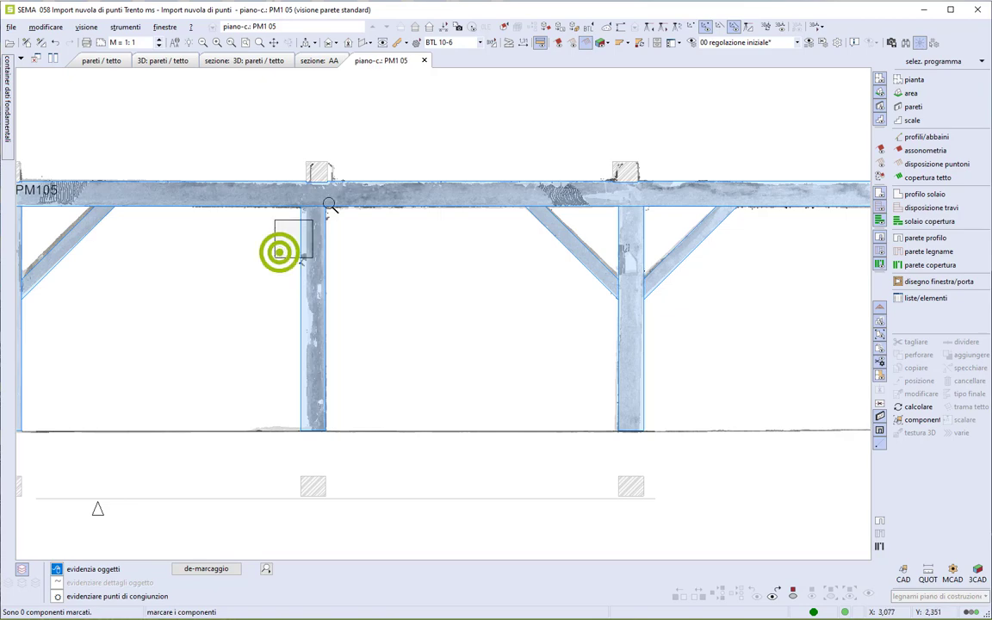
pyautogui.moveTo(277, 255); pyautogui.dragTo(352, 204)
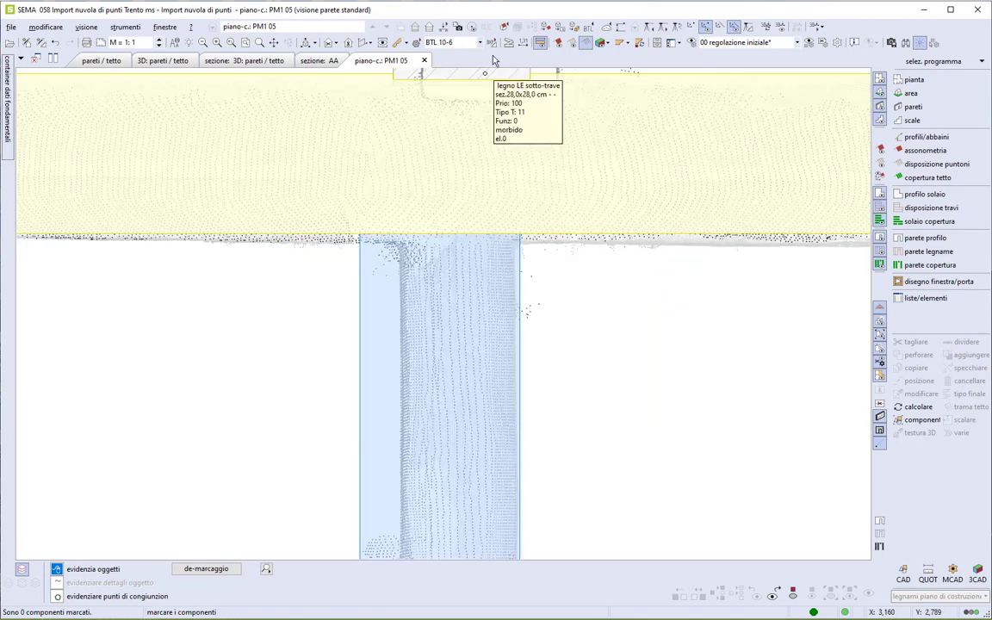
pyautogui.click(509, 45)
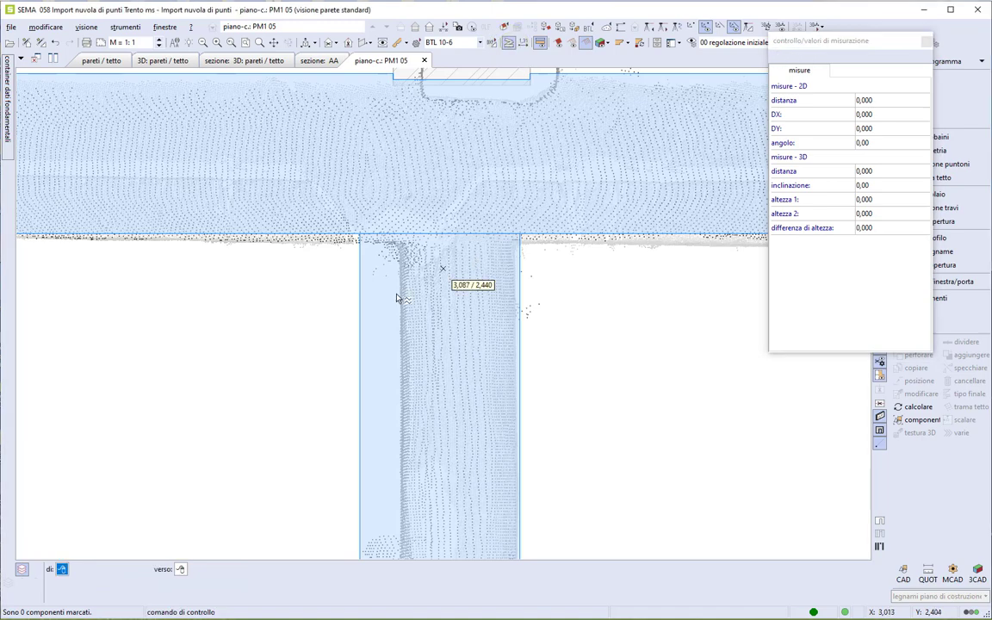
pyautogui.click(515, 298)
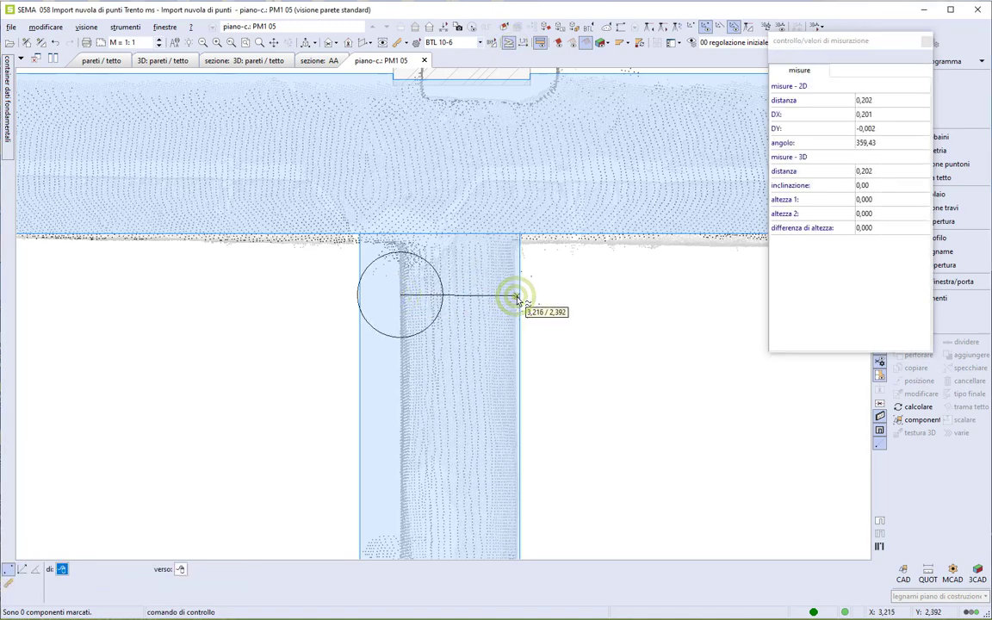
pyautogui.press('Escape')
pyautogui.click(519, 304)
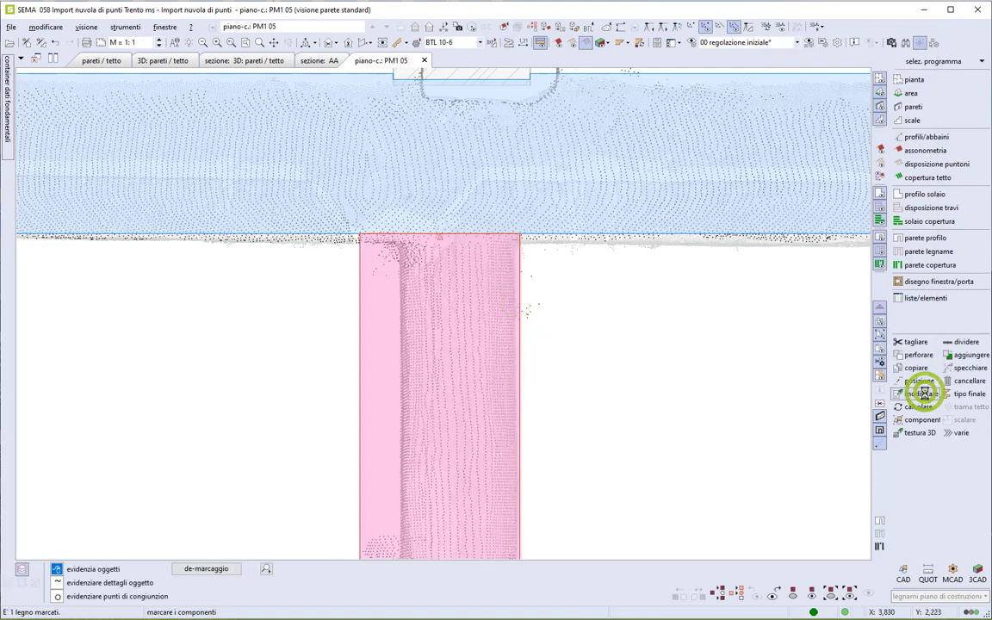
# Narrow the middle post to a width of 0,200, keeping its right side fixed.
pyautogui.click(924, 394)
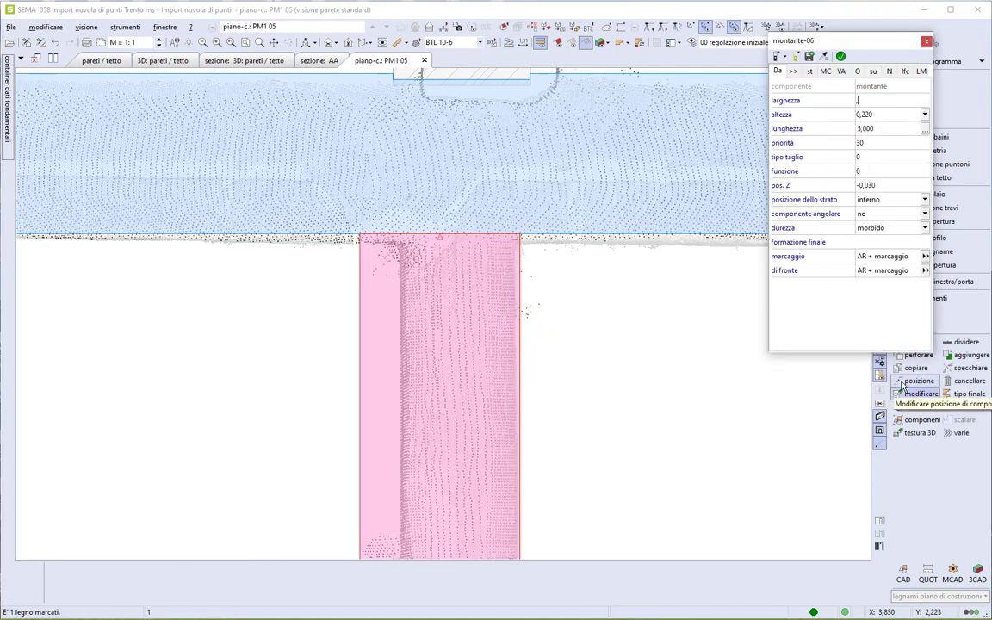
pyautogui.write(',2')
pyautogui.press('Return')
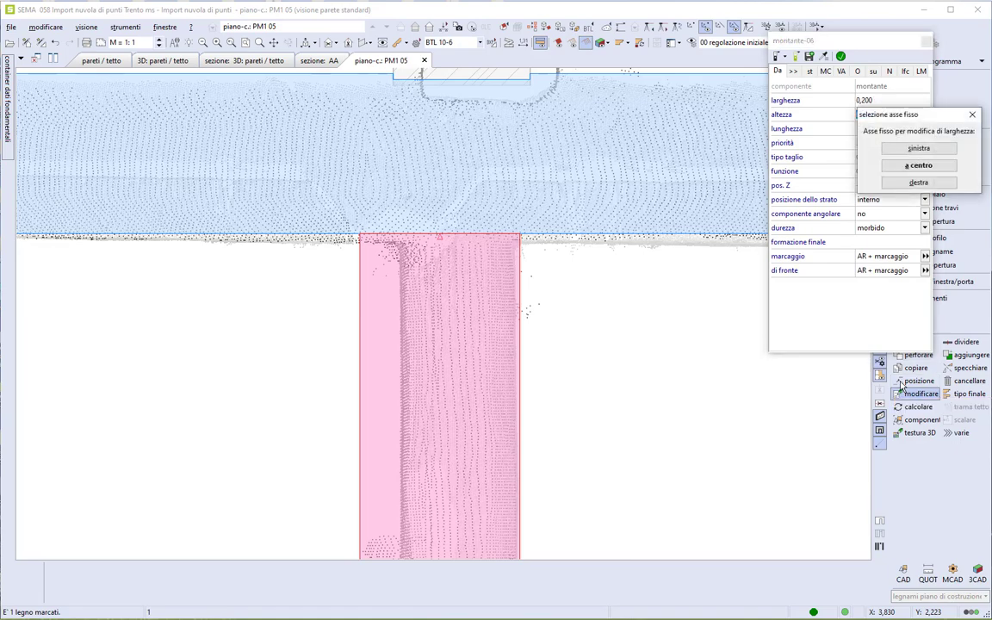
pyautogui.click(927, 184)
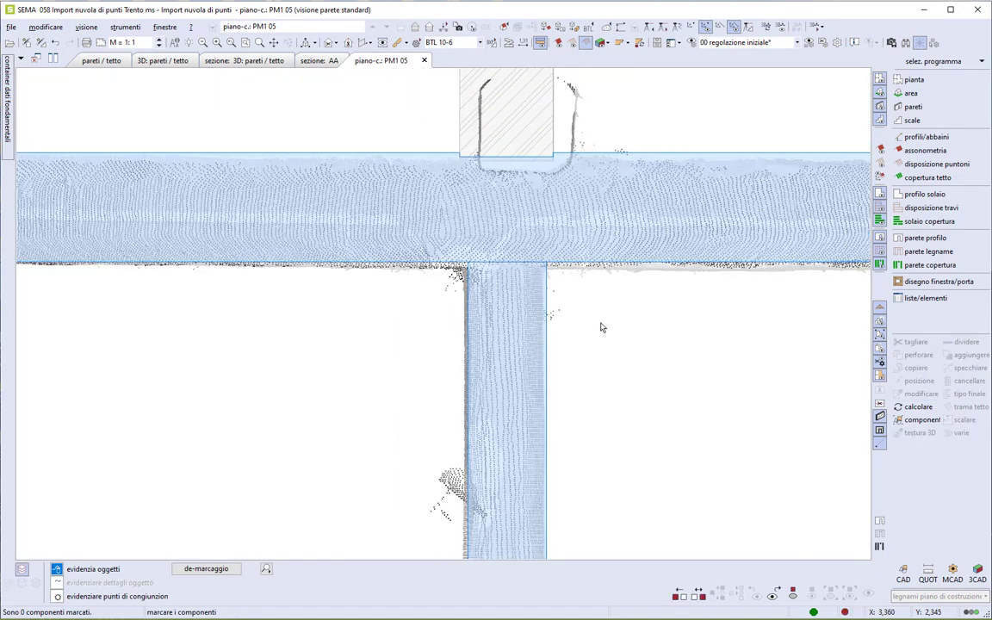
# Reposition the middle post onto the joist's centre line, then show the 3D pareti / tetto view.
pyautogui.click(545, 288)
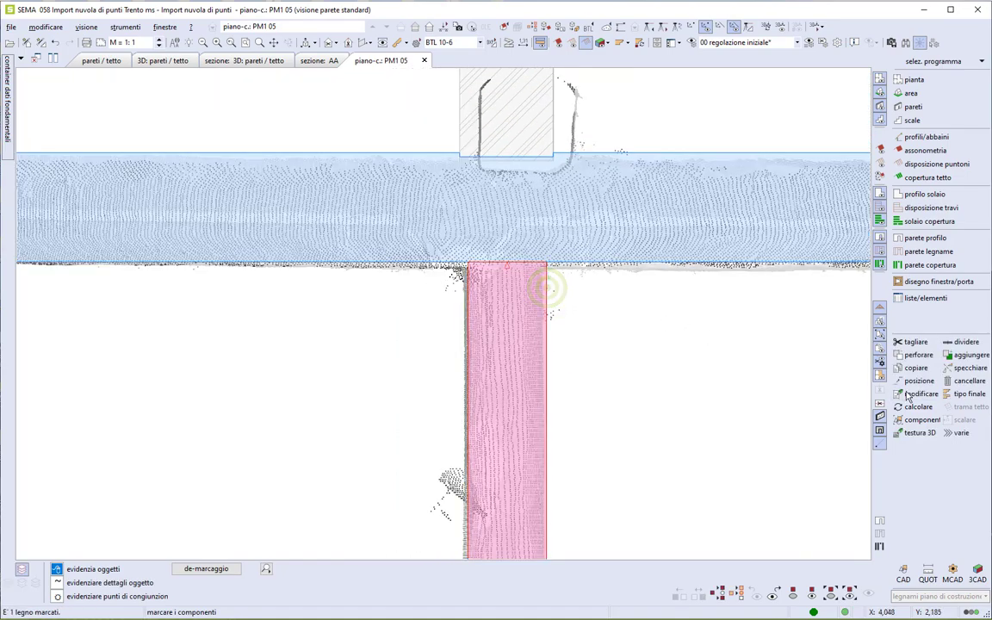
pyautogui.click(918, 380)
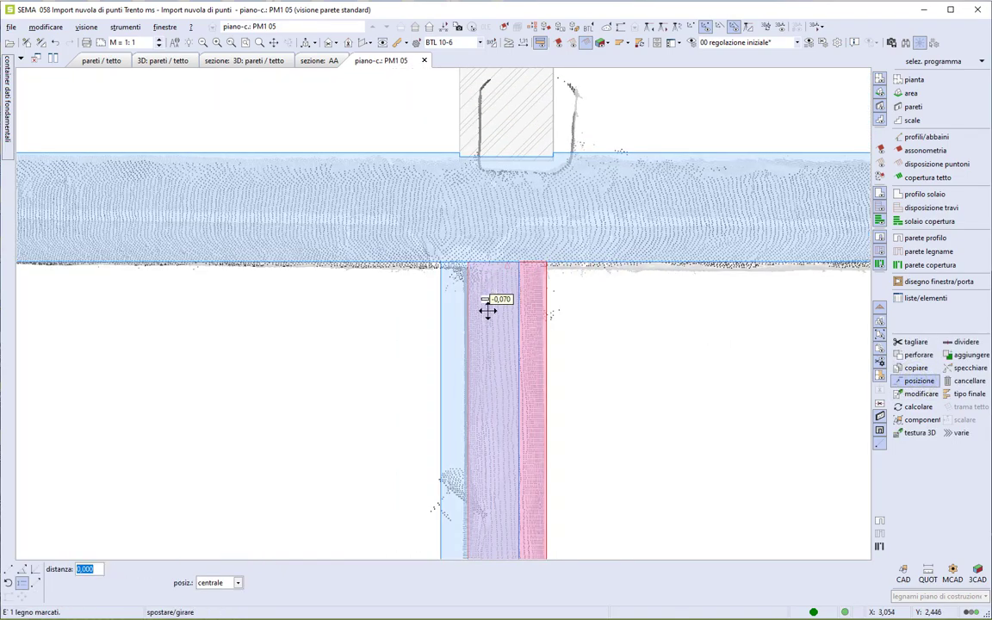
pyautogui.scroll(2, 496, 308)
pyautogui.scroll(3, 498, 318)
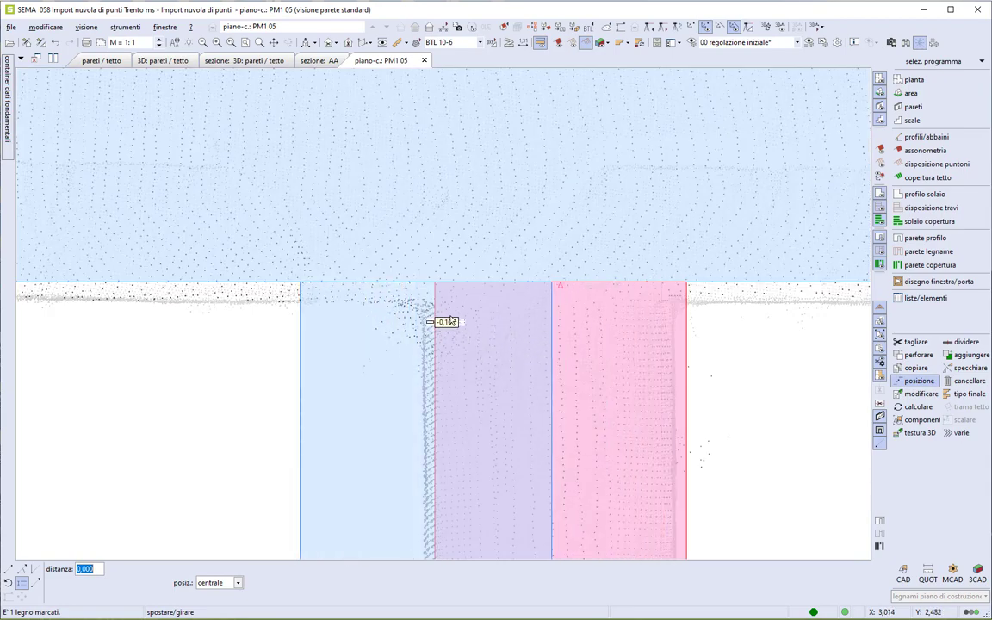
pyautogui.scroll(-2, 488, 310)
pyautogui.moveTo(488, 310); pyautogui.dragTo(496, 405, button='middle')
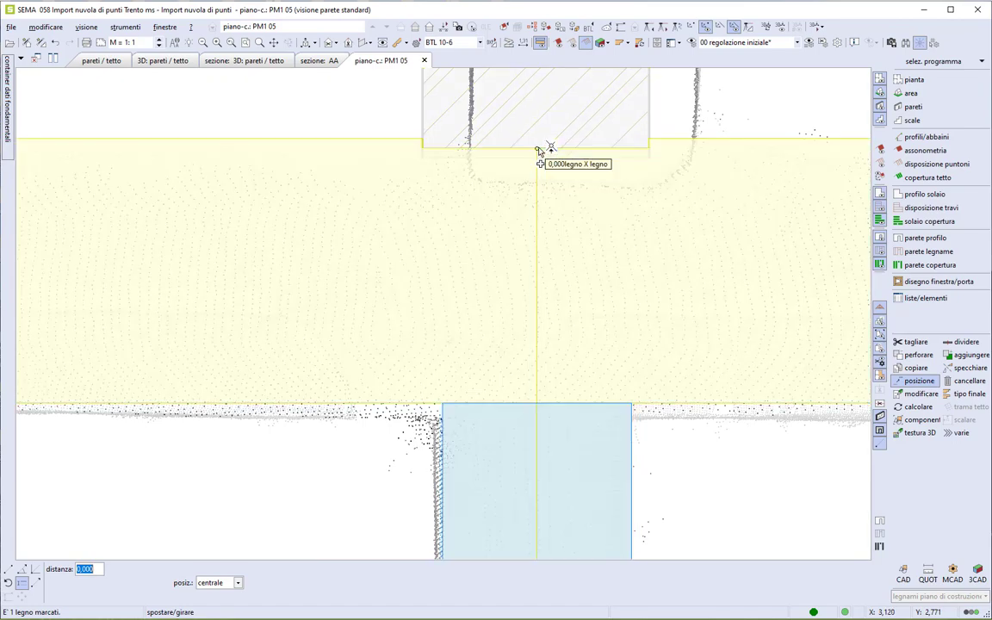
pyautogui.click(539, 152)
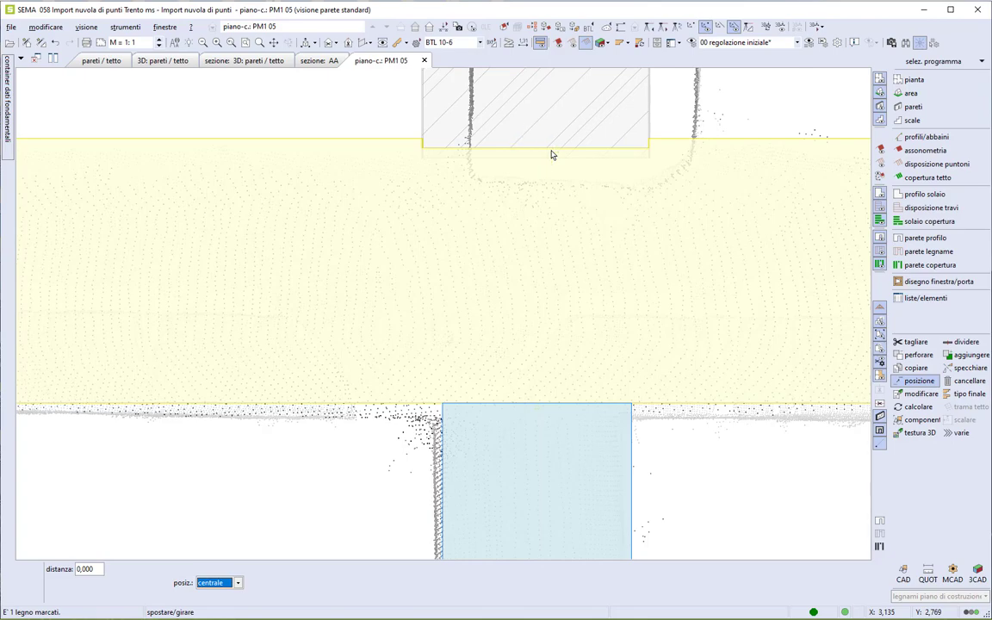
pyautogui.scroll(-3, 439, 223)
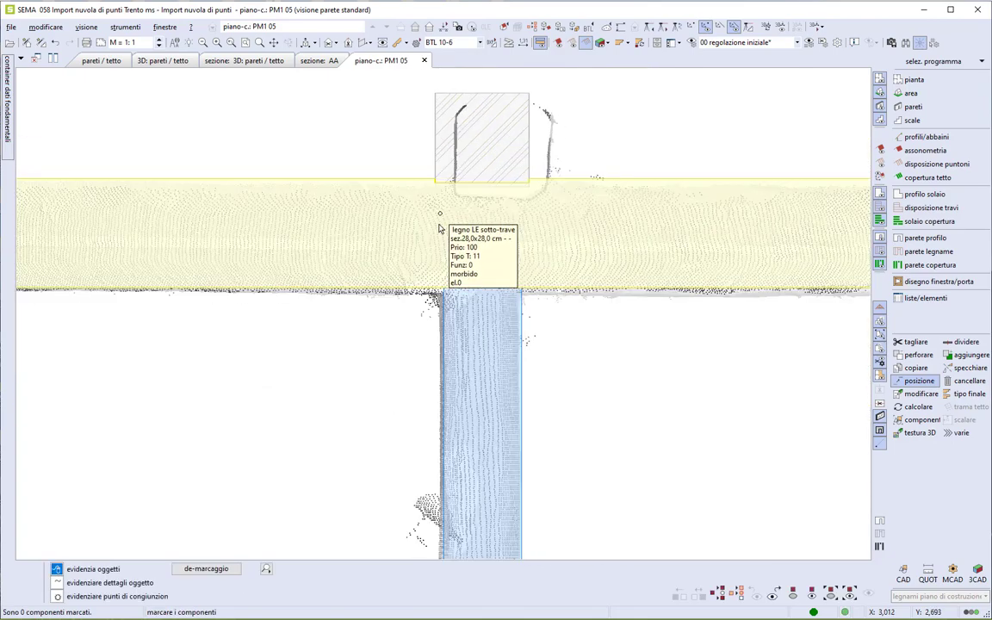
pyautogui.scroll(-2, 440, 228)
pyautogui.scroll(-1, 434, 248)
pyautogui.scroll(-1, 434, 257)
pyautogui.scroll(-1, 434, 265)
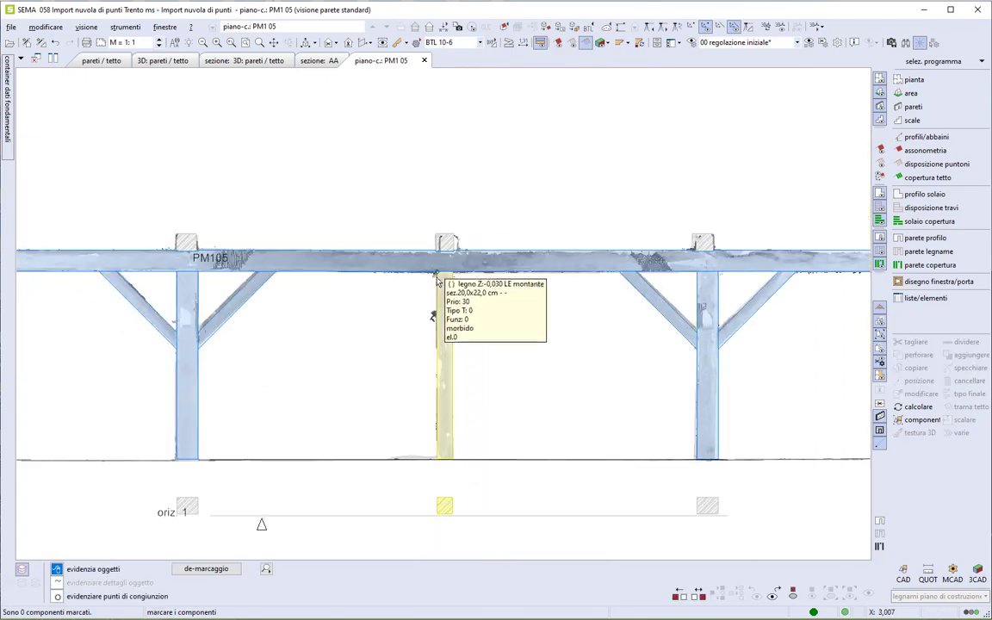
pyautogui.scroll(-1, 448, 246)
pyautogui.scroll(-1, 451, 238)
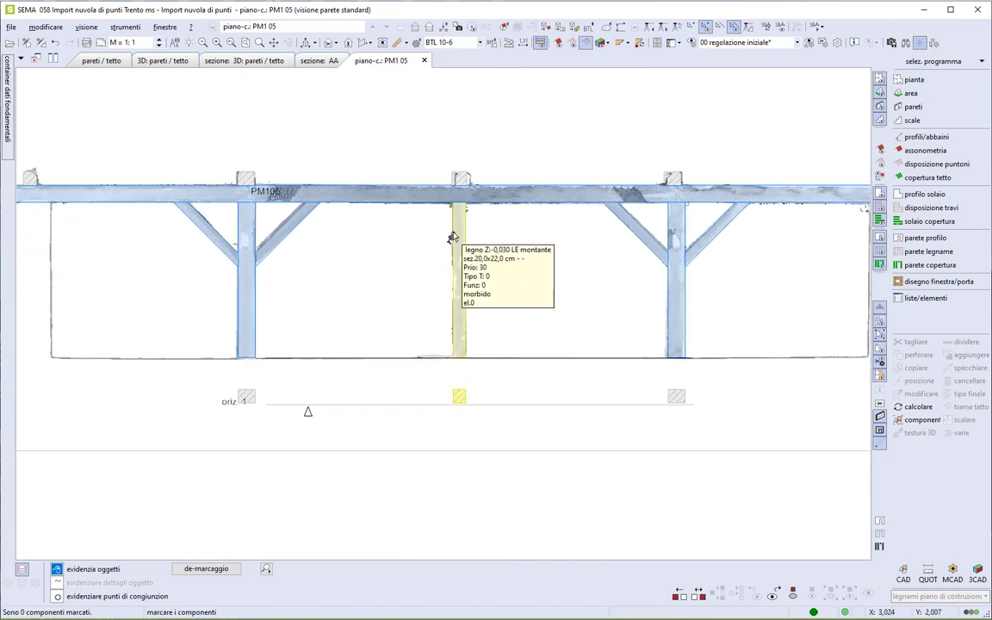
pyautogui.scroll(-1, 426, 257)
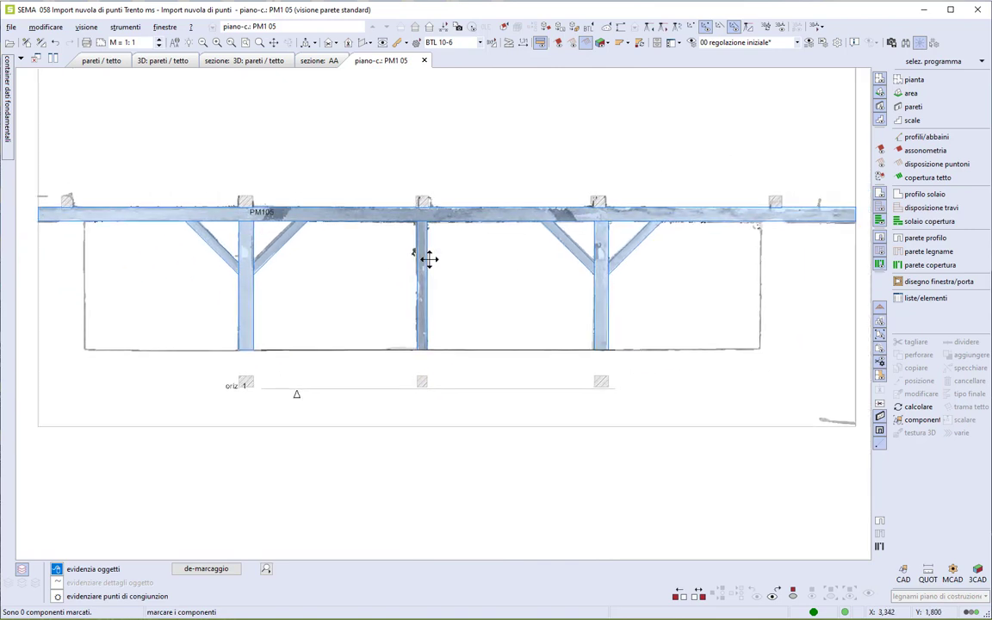
pyautogui.scroll(-1, 421, 258)
pyautogui.scroll(-1, 416, 258)
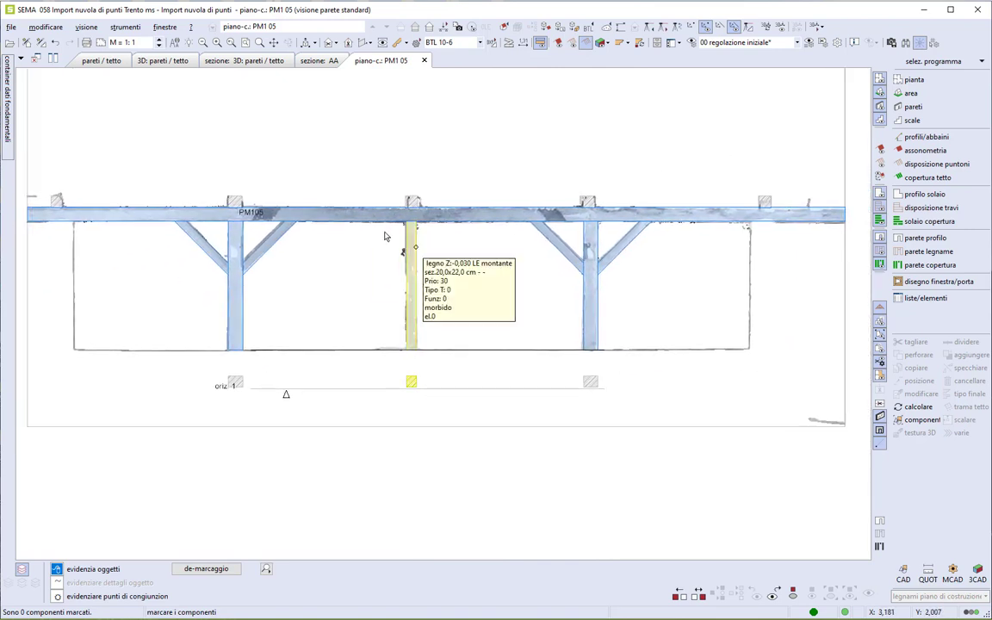
pyautogui.click(158, 62)
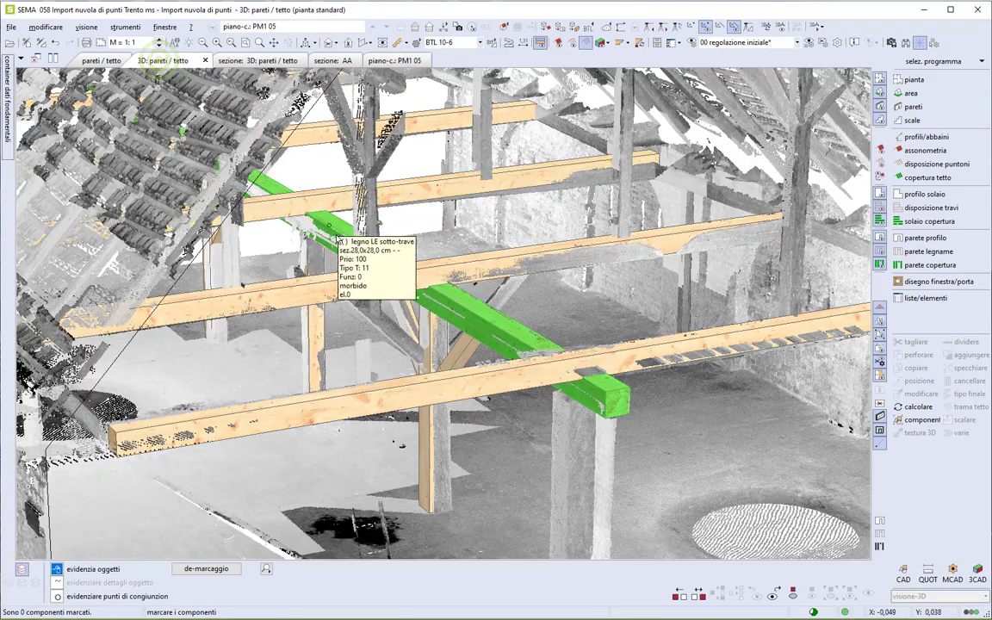
# Orbit to a low frontal 3D view of the frame, then return to the PM1 05 elevation.
pyautogui.scroll(2, 340, 243)
pyautogui.moveTo(429, 274)
pyautogui.mouseDown(button='middle')
pyautogui.moveTo(427, 248)
pyautogui.moveTo(434, 253)
pyautogui.moveTo(382, 229)
pyautogui.moveTo(291, 214)
pyautogui.moveTo(303, 255)
pyautogui.moveTo(372, 267)
pyautogui.moveTo(434, 248)
pyautogui.moveTo(434, 231)
pyautogui.moveTo(421, 245)
pyautogui.mouseUp(button='middle')
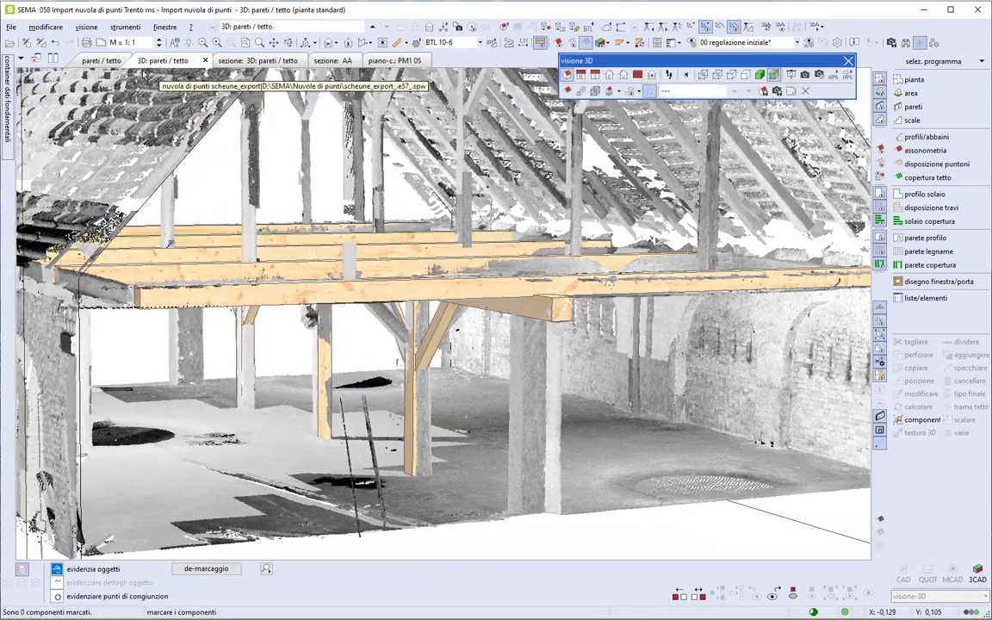
pyautogui.click(392, 62)
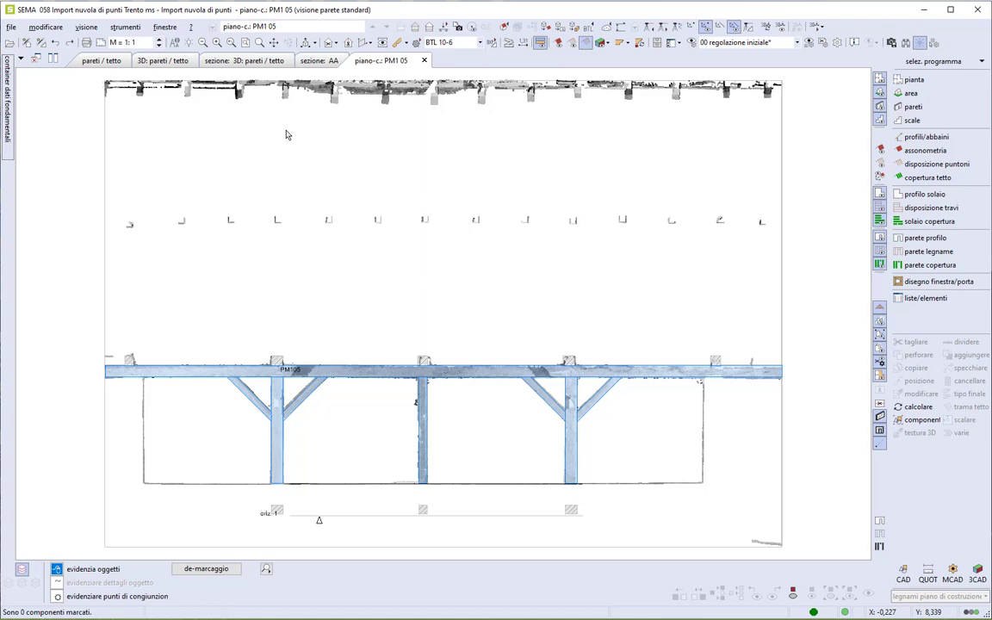
# Mark the four braces and give their ends the '1 ten mortas' tenon type.
pyautogui.click(233, 388)
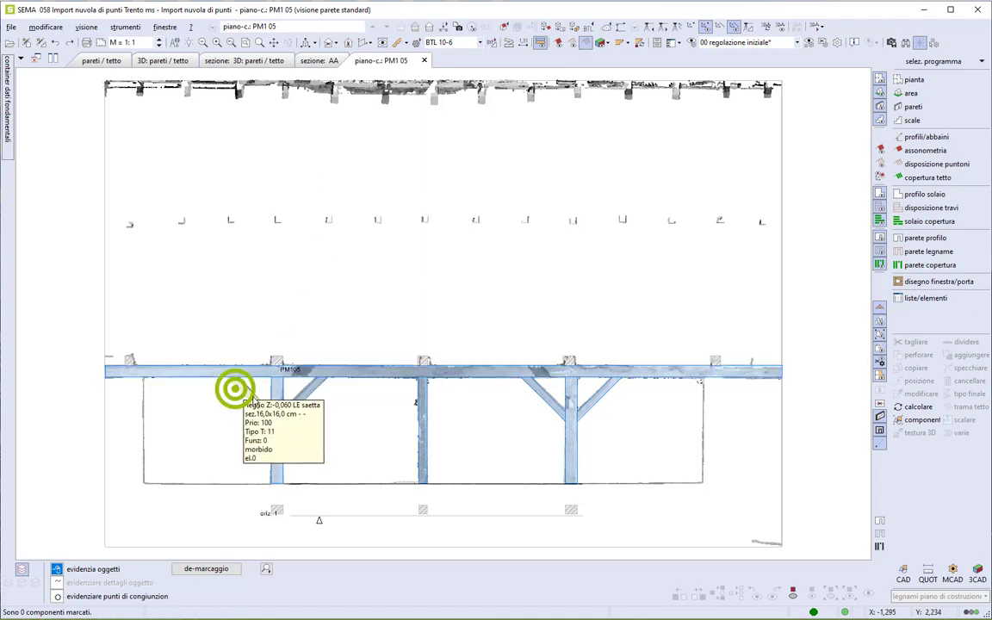
pyautogui.click(321, 392)
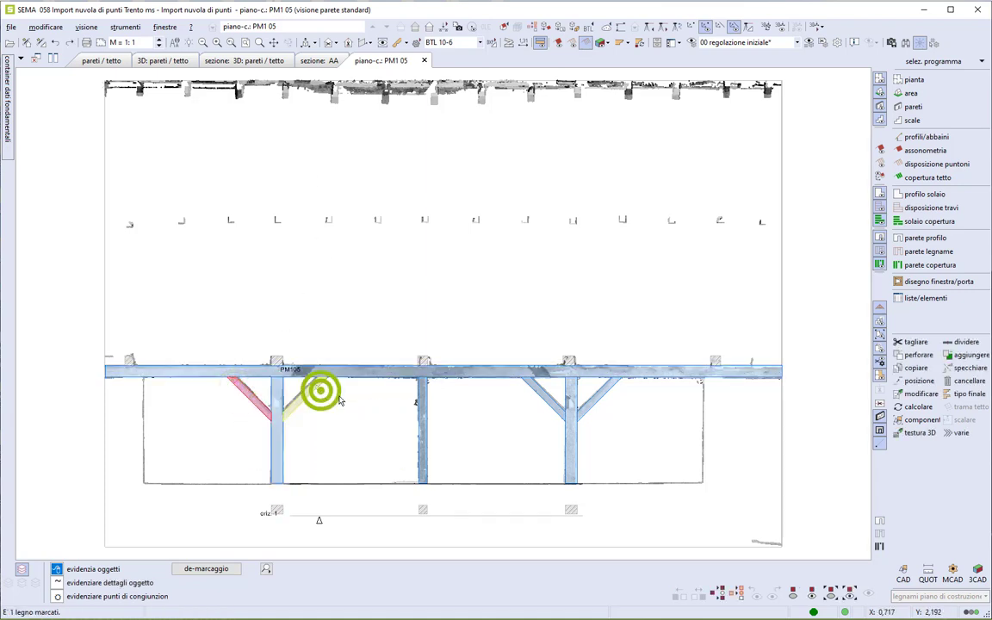
pyautogui.click(525, 387)
pyautogui.click(622, 393)
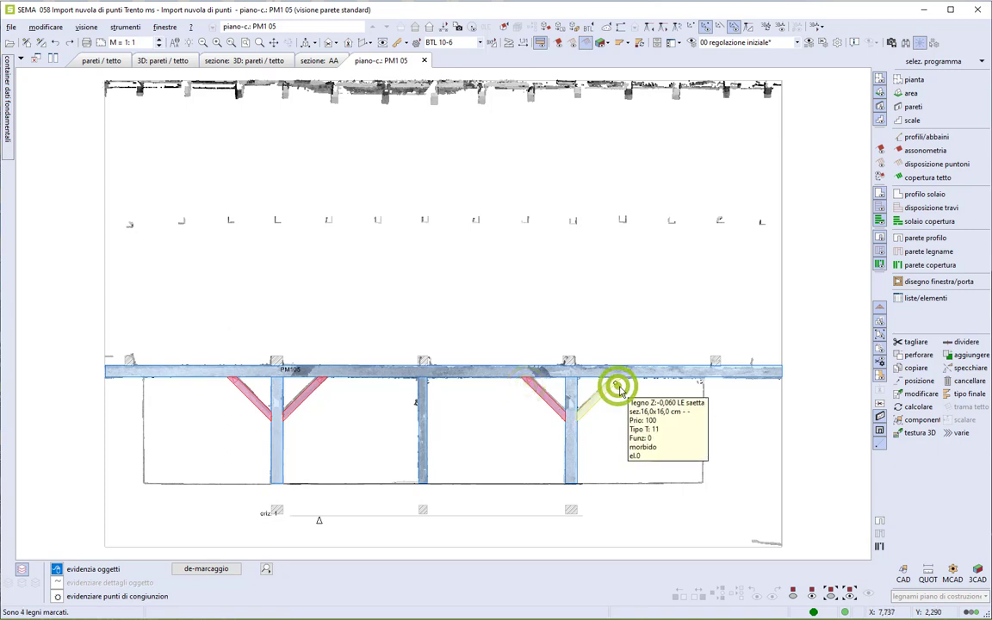
pyautogui.rightClick(585, 285)
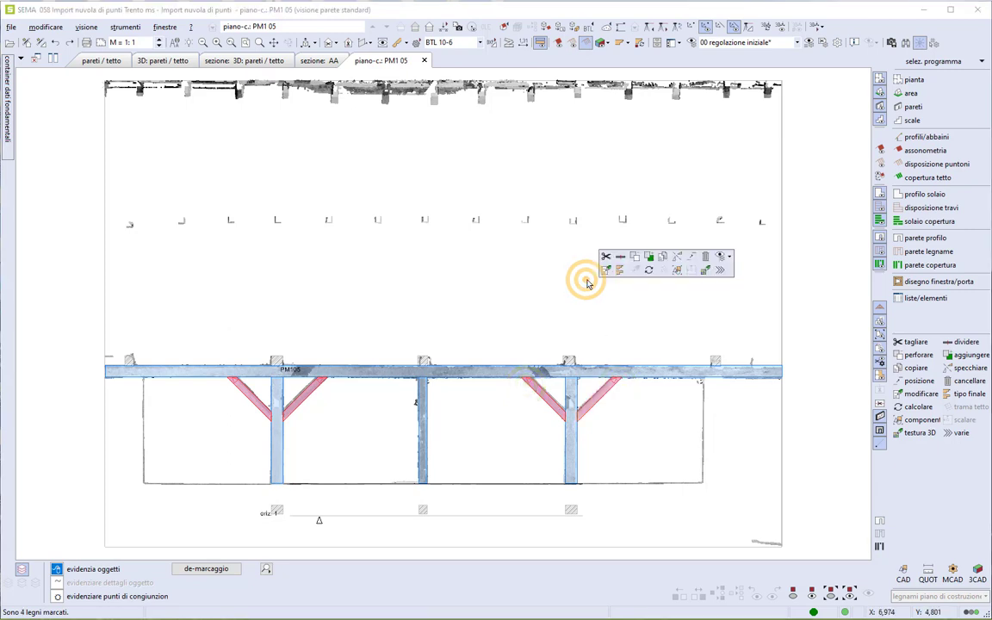
pyautogui.click(619, 270)
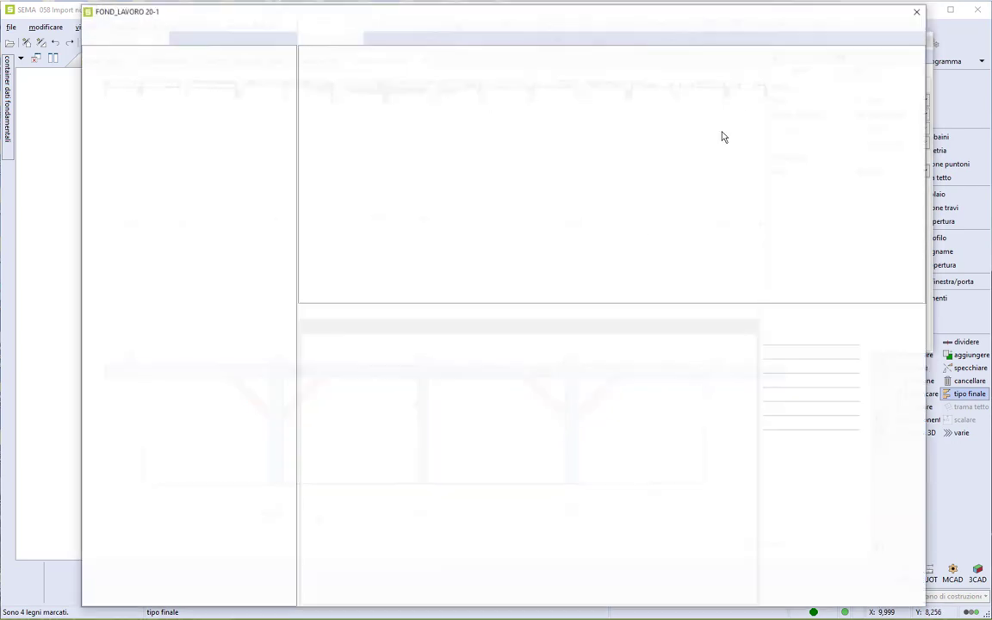
pyautogui.click(147, 263)
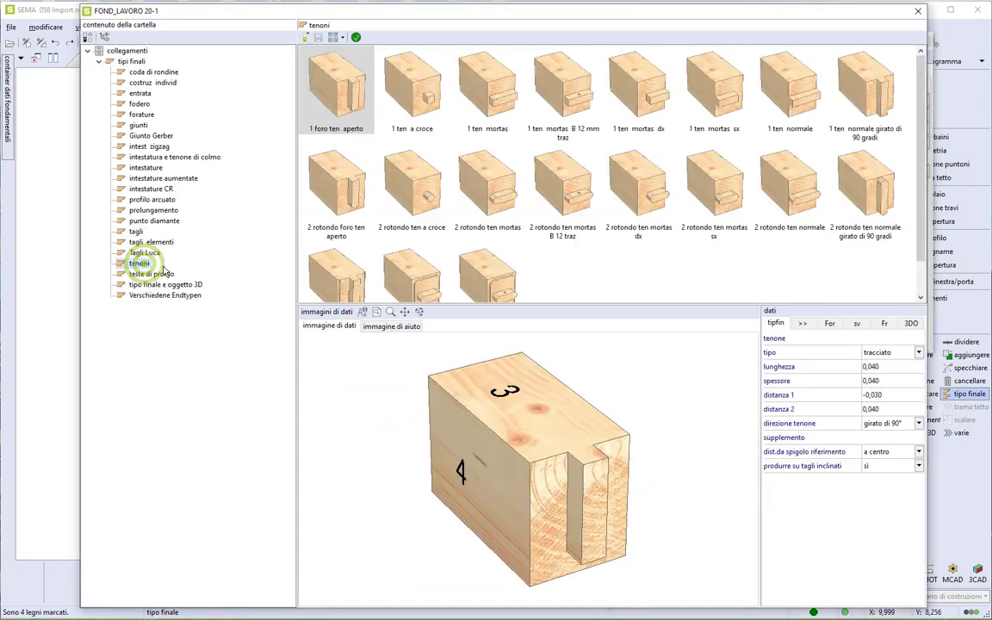
pyautogui.click(498, 89)
pyautogui.click(355, 37)
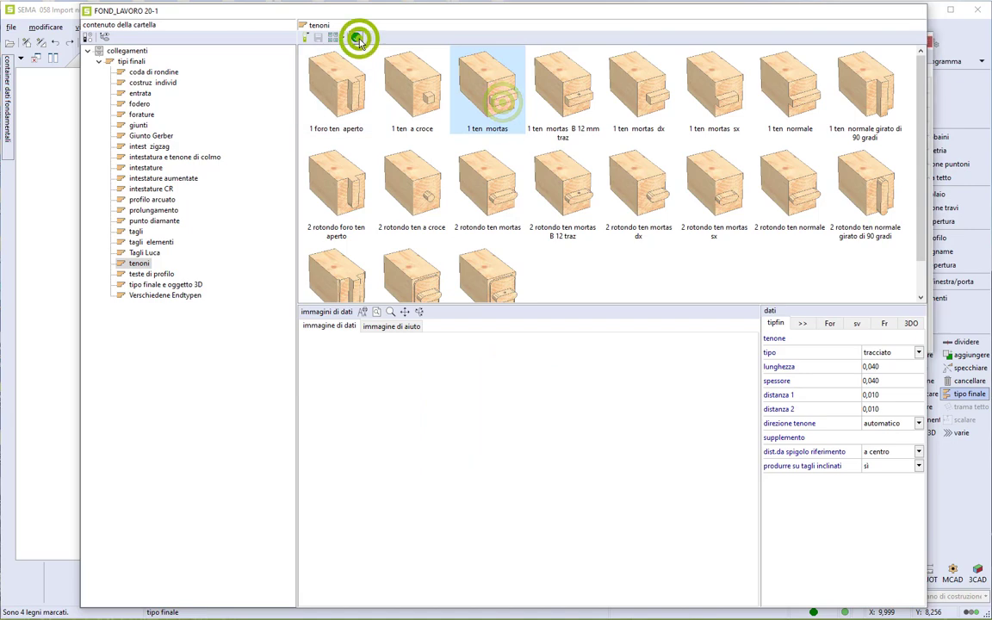
pyautogui.click(840, 55)
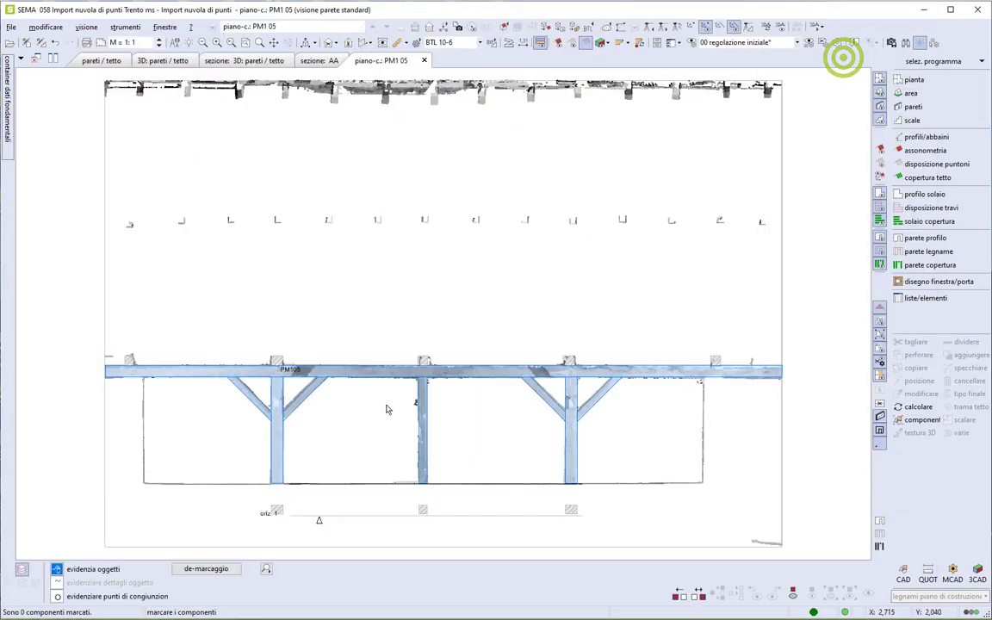
# Re-mark the four braces and apply an end-type preset from the dati d. componente dropdown.
pyautogui.click(698, 593)
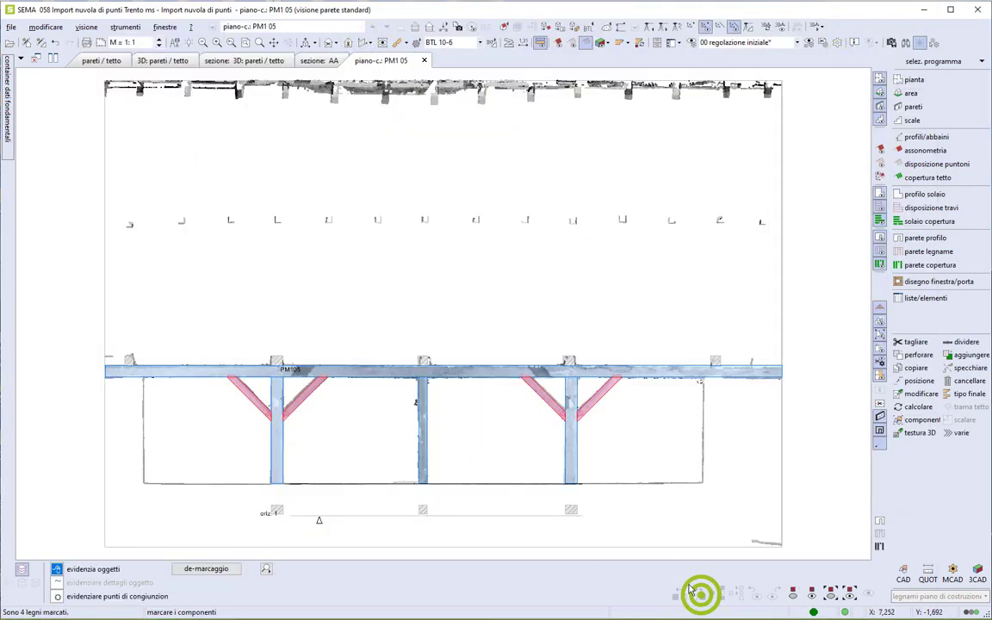
pyautogui.rightClick(507, 294)
pyautogui.click(541, 277)
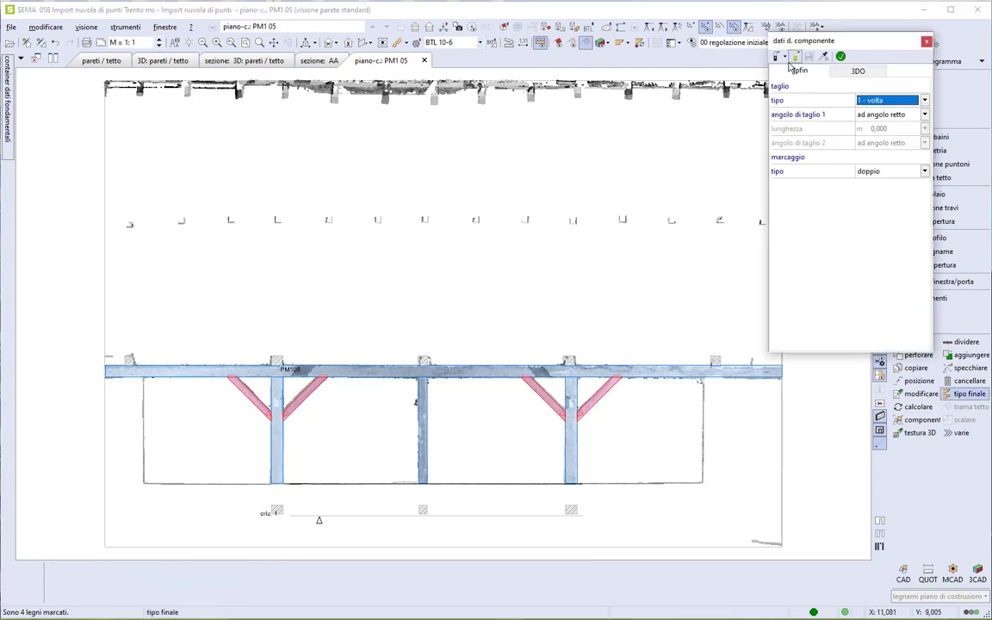
pyautogui.click(785, 55)
pyautogui.click(799, 74)
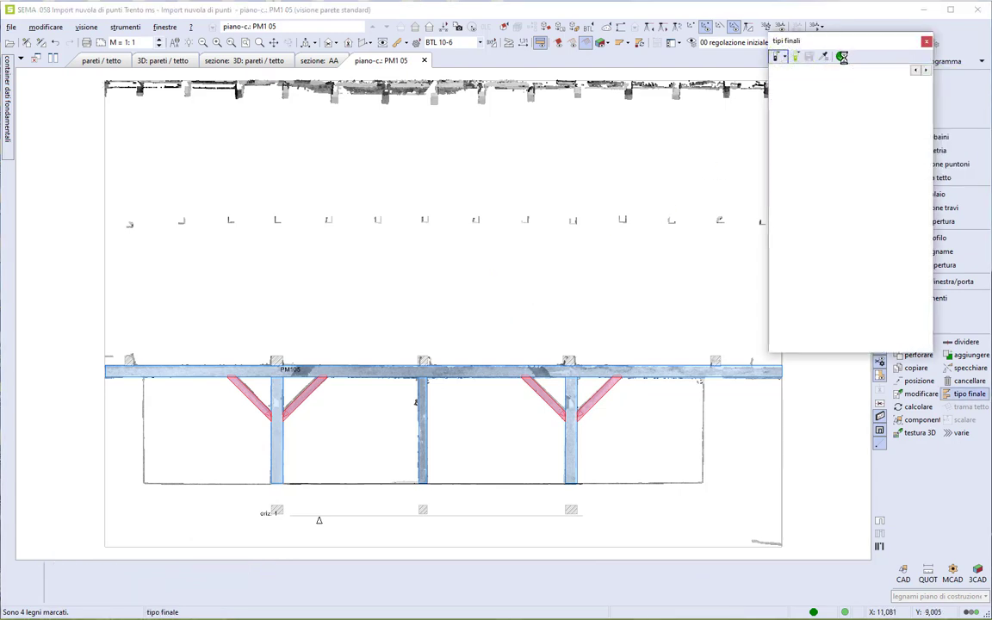
pyautogui.click(842, 56)
pyautogui.click(216, 438)
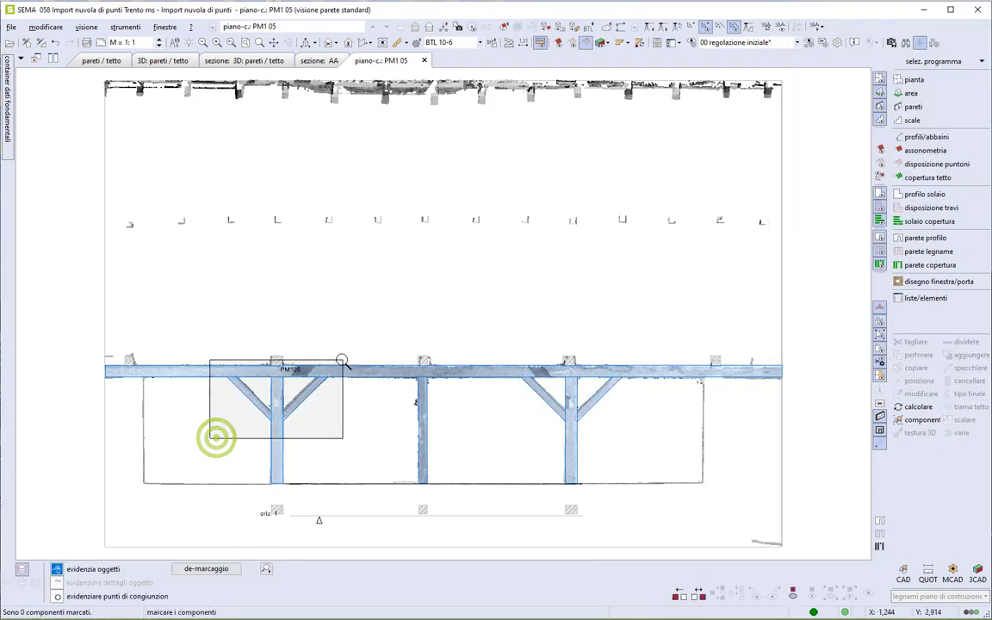
# Inspect where the brace meets the beam in a temporary 3D view of the frame, then close it.
pyautogui.click(342, 361)
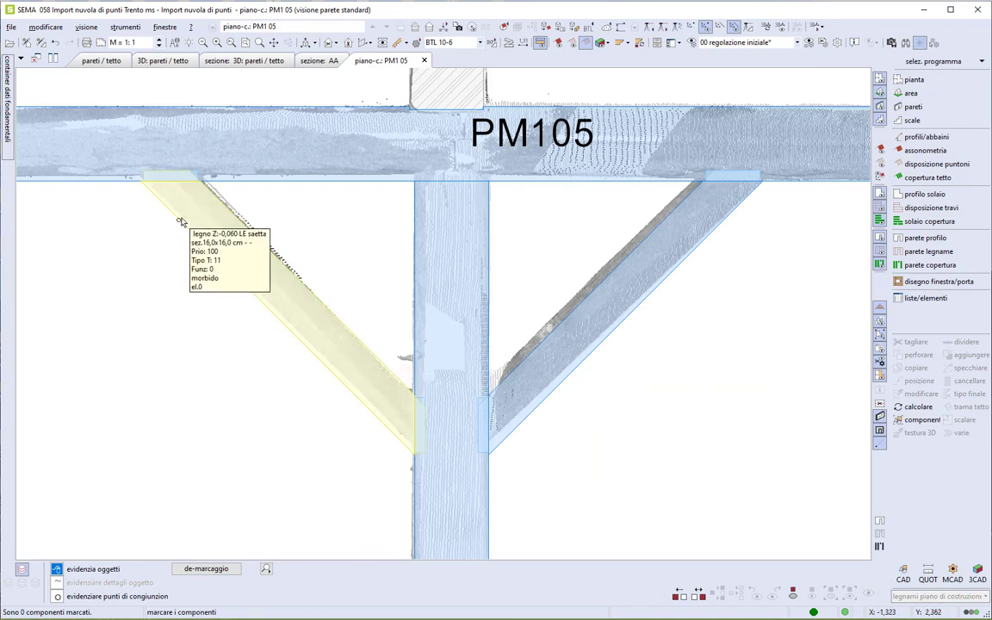
pyautogui.click(306, 43)
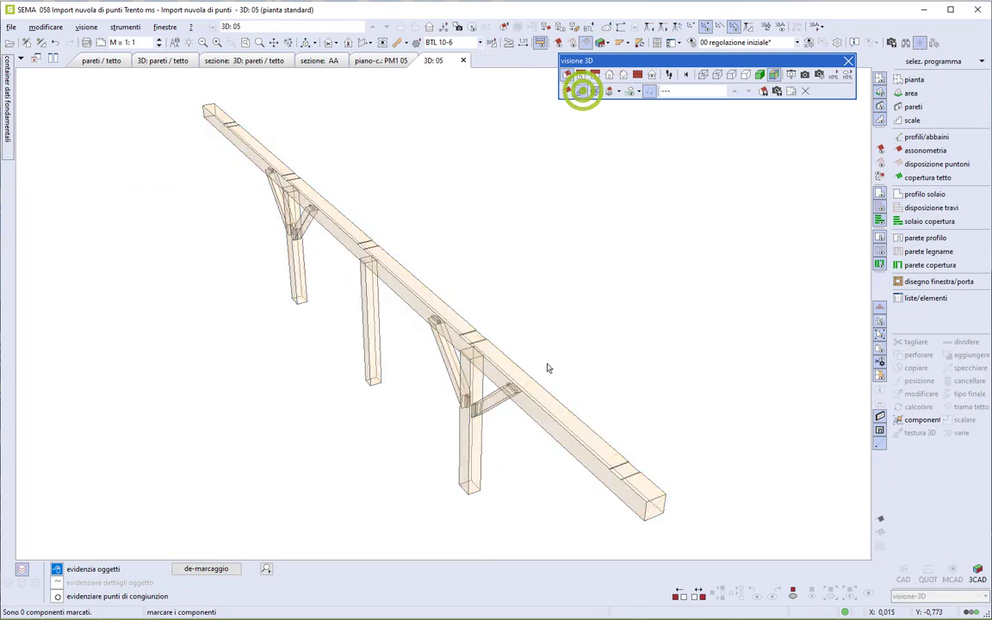
pyautogui.moveTo(438, 435); pyautogui.dragTo(540, 352)
pyautogui.moveTo(538, 351)
pyautogui.mouseDown(button='middle')
pyautogui.moveTo(571, 310)
pyautogui.moveTo(578, 235)
pyautogui.moveTo(537, 299)
pyautogui.mouseUp(button='middle')
pyautogui.scroll(-3, 537, 299)
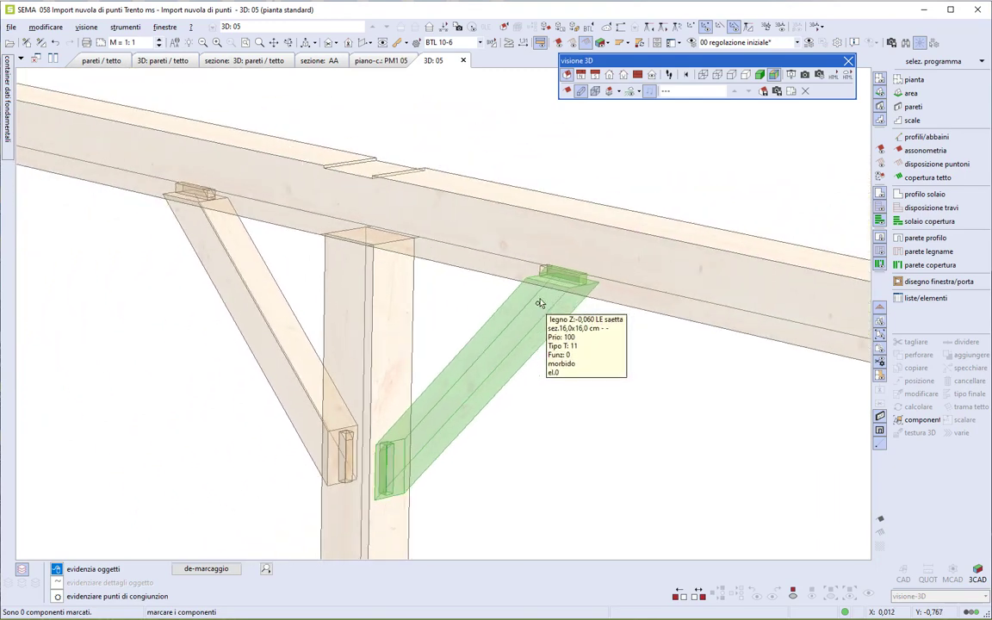
pyautogui.click(465, 62)
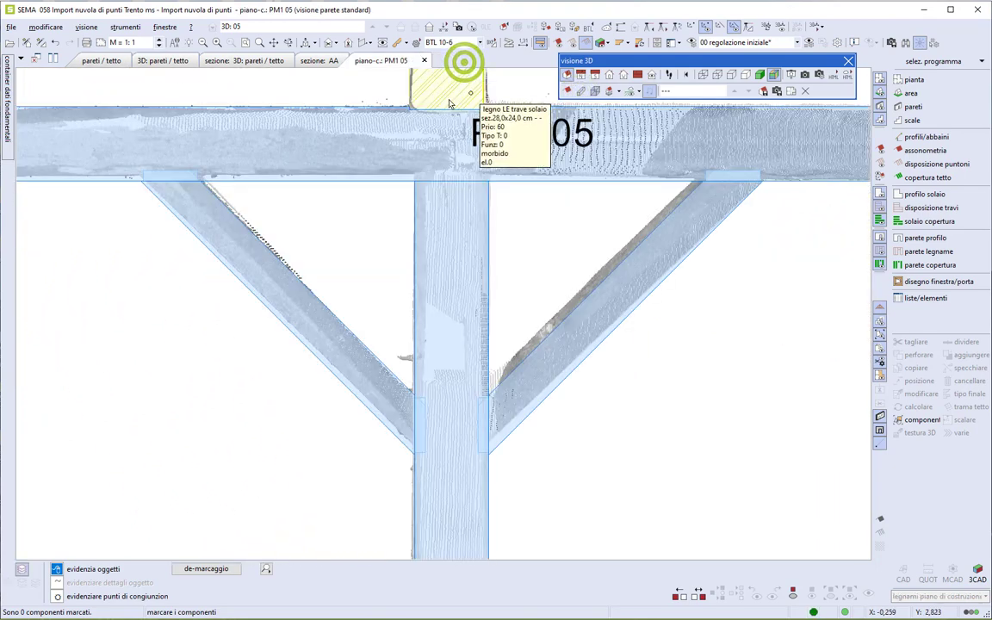
# Orbit the 3D walls/roof scene with rafters shown, zoom to extents, and return to the pareti / tetto plan.
pyautogui.click(169, 62)
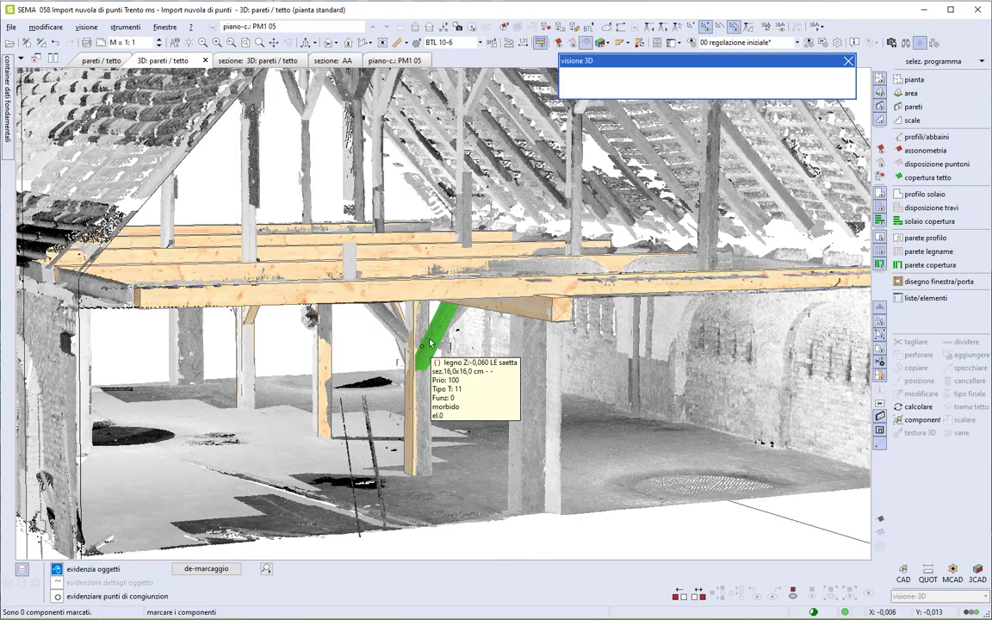
pyautogui.click(381, 342)
pyautogui.click(510, 271)
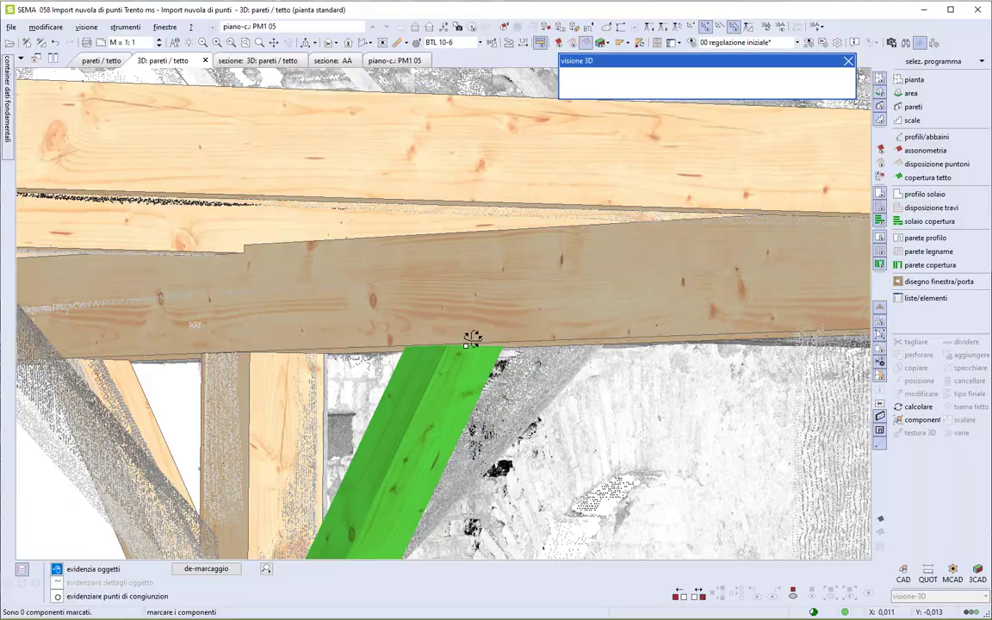
pyautogui.moveTo(472, 337)
pyautogui.mouseDown(button='middle')
pyautogui.moveTo(470, 328)
pyautogui.moveTo(343, 327)
pyautogui.moveTo(510, 381)
pyautogui.moveTo(509, 370)
pyautogui.moveTo(514, 401)
pyautogui.mouseUp(button='middle')
pyautogui.click(885, 166)
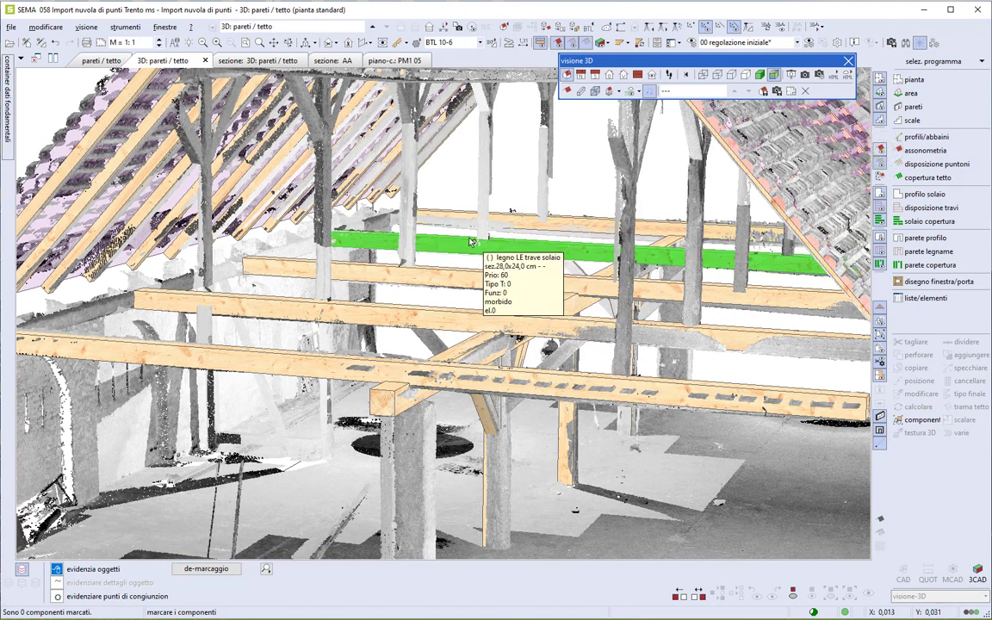
pyautogui.moveTo(434, 244)
pyautogui.mouseDown(button='middle')
pyautogui.moveTo(532, 248)
pyautogui.moveTo(479, 274)
pyautogui.mouseUp(button='middle')
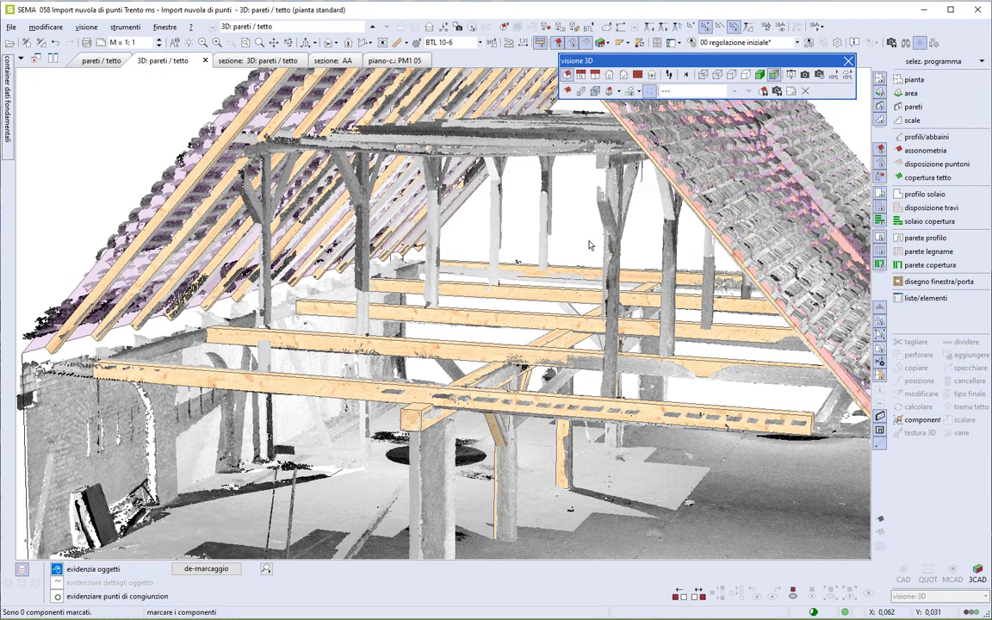
pyautogui.moveTo(586, 222)
pyautogui.mouseDown(button='middle')
pyautogui.moveTo(527, 290)
pyautogui.moveTo(523, 313)
pyautogui.moveTo(699, 310)
pyautogui.moveTo(687, 268)
pyautogui.moveTo(660, 259)
pyautogui.moveTo(627, 266)
pyautogui.moveTo(625, 283)
pyautogui.moveTo(594, 293)
pyautogui.moveTo(526, 302)
pyautogui.mouseUp(button='middle')
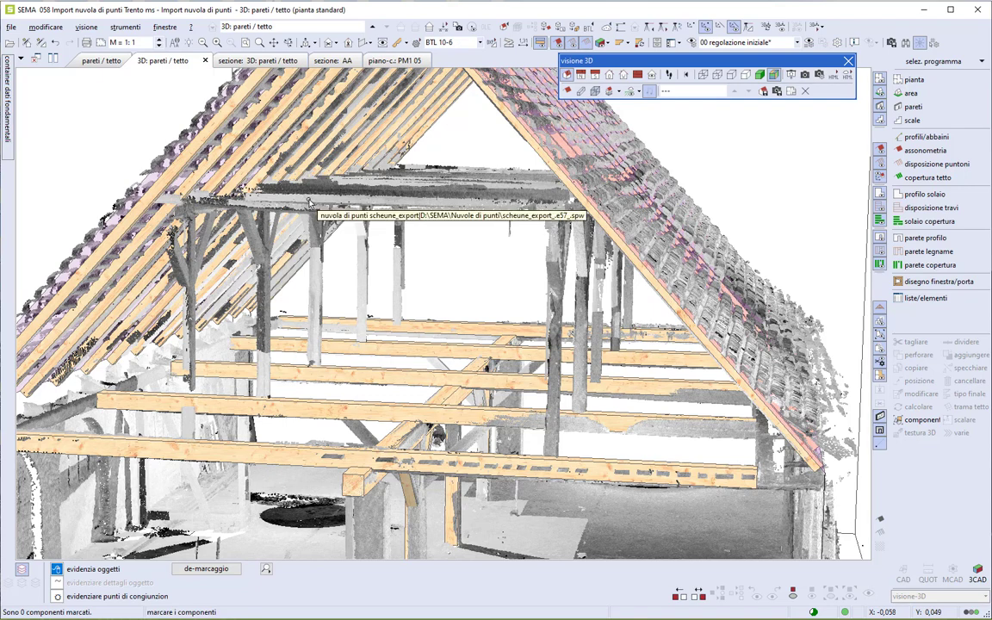
pyautogui.click(244, 43)
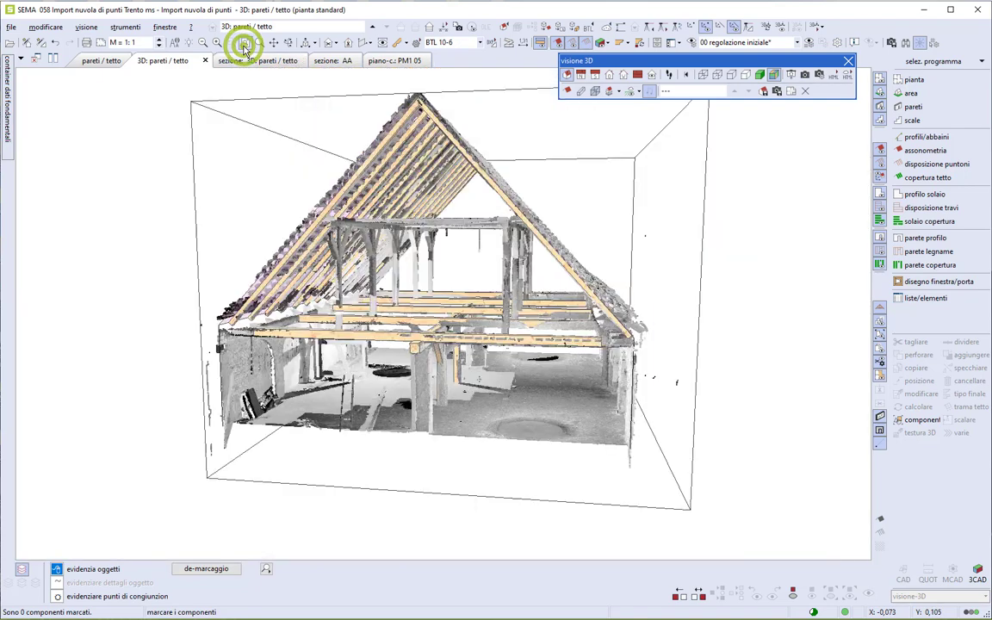
pyautogui.click(104, 62)
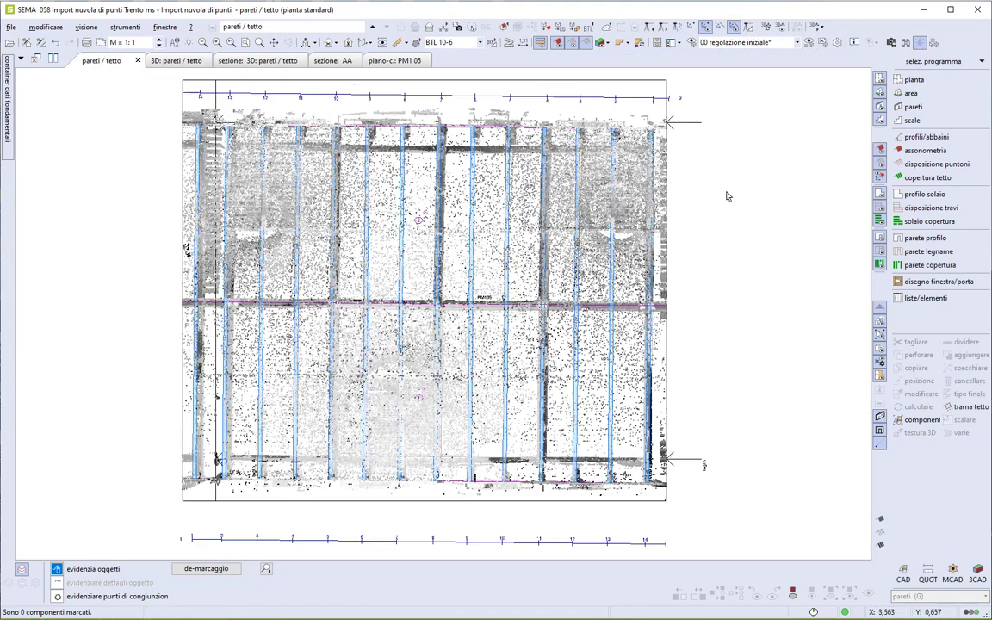
# Zoom in near the beam crossing and measure the wall width, about 0,456.
pyautogui.click(623, 323)
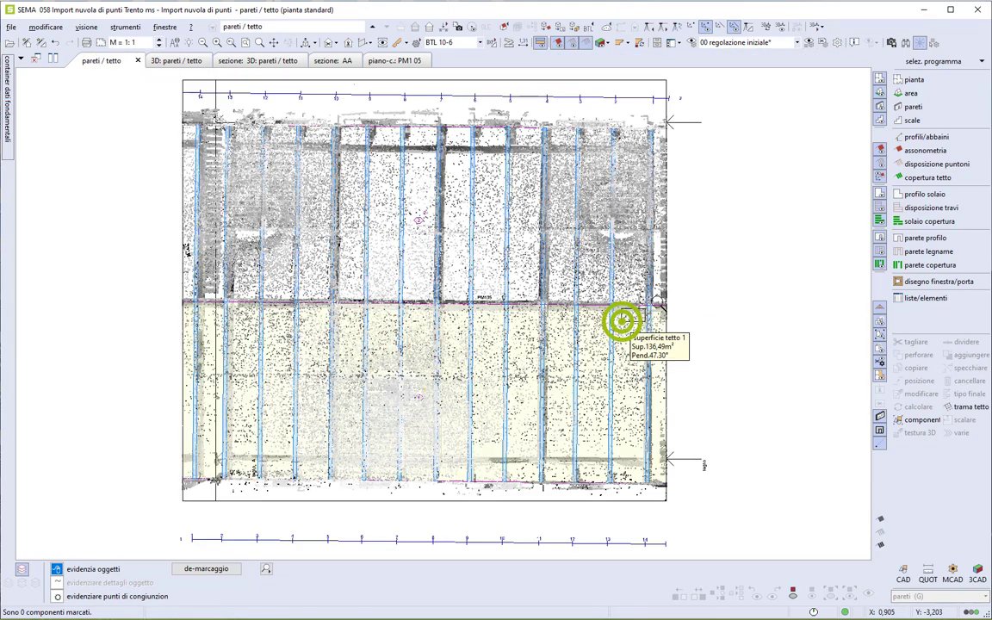
pyautogui.click(679, 270)
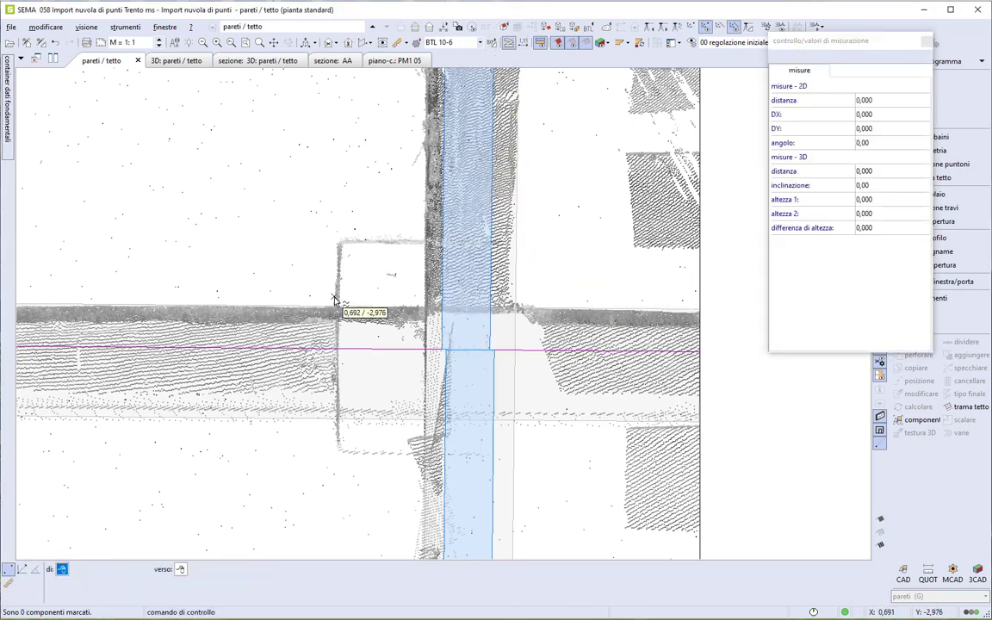
pyautogui.click(515, 304)
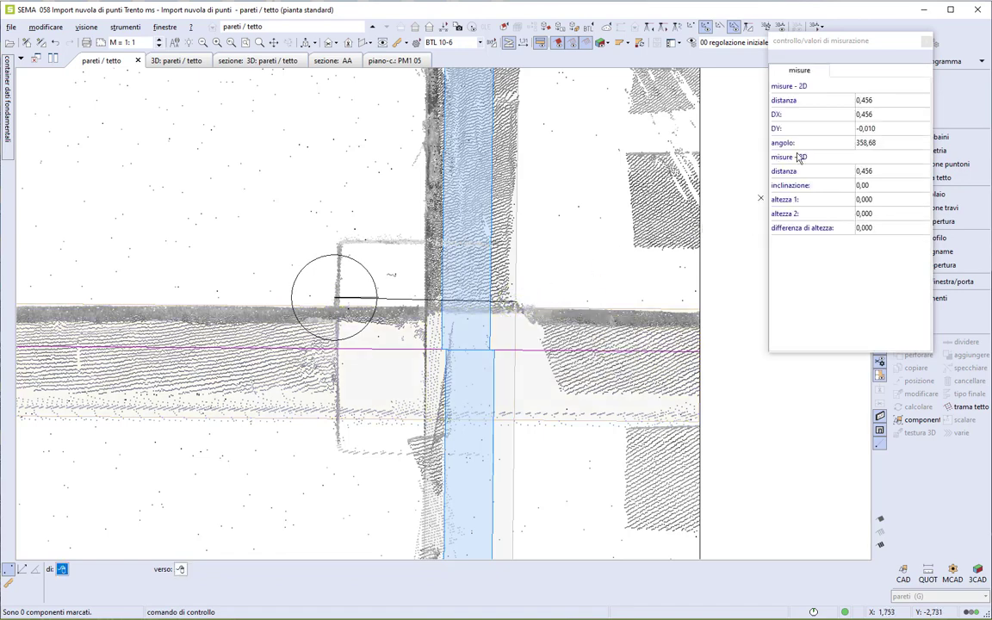
pyautogui.click(928, 42)
# Create a masonry wall type from muro-24 with thickness 0,450 and 3,000 height.
pyautogui.click(927, 107)
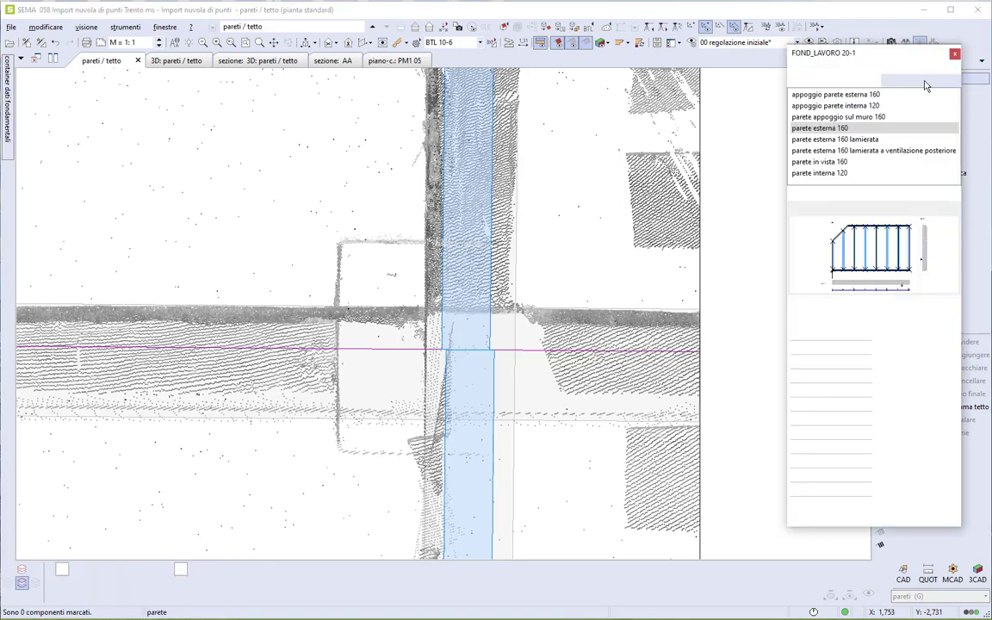
pyautogui.click(794, 81)
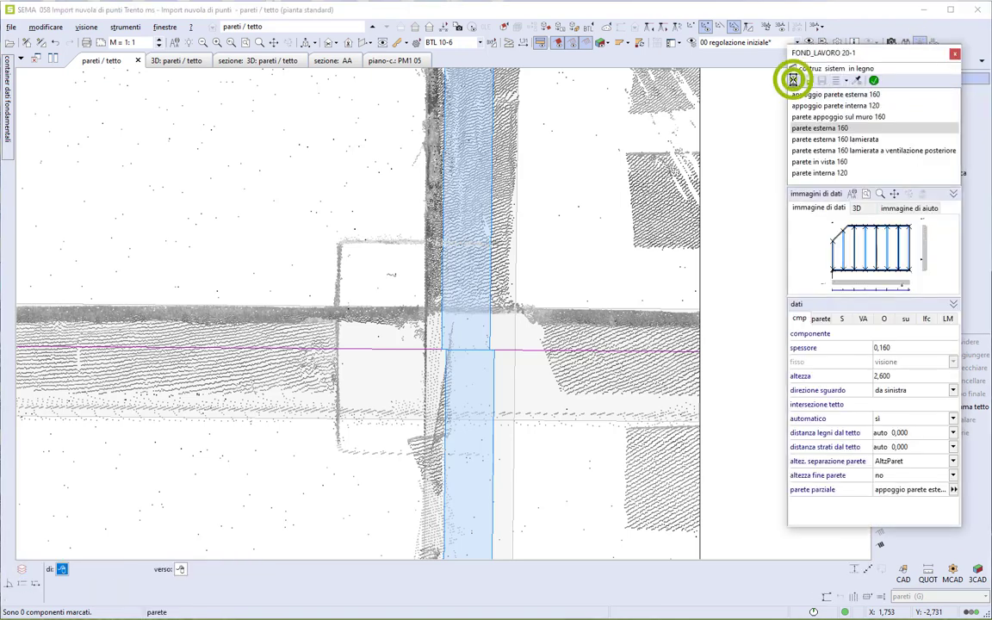
pyautogui.click(673, 158)
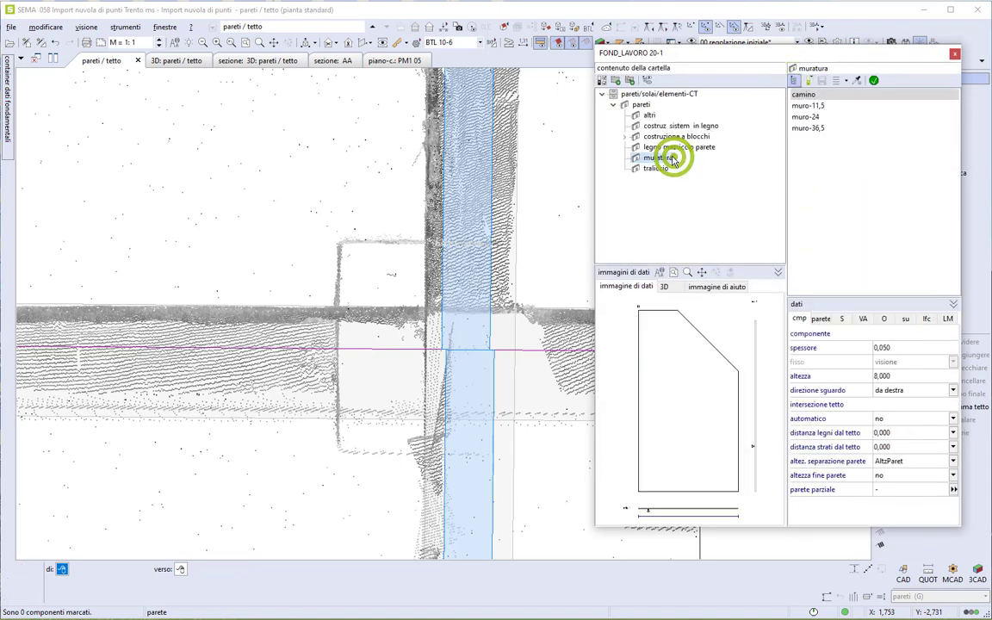
pyautogui.click(794, 81)
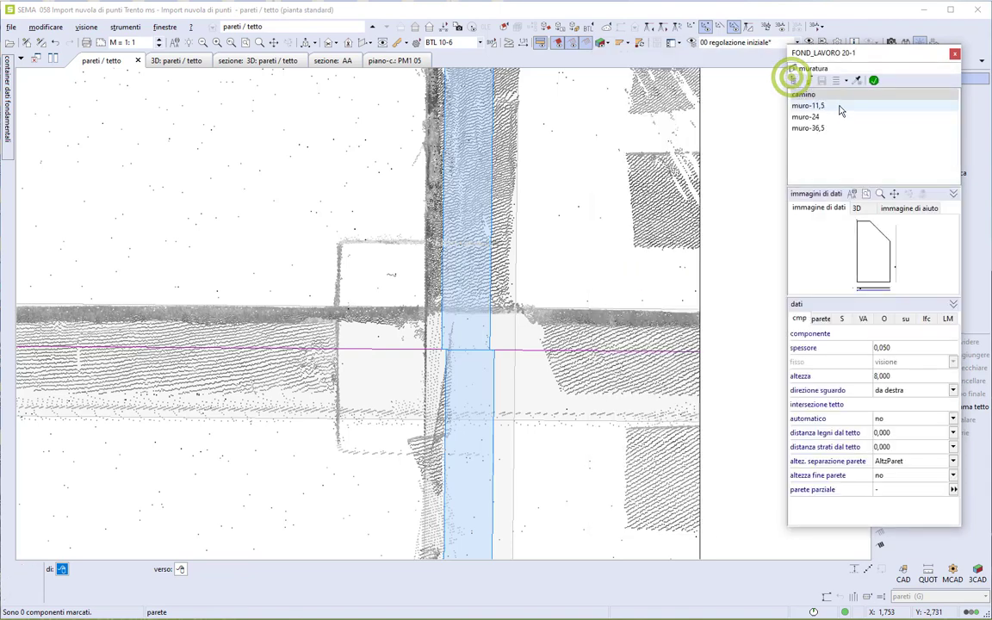
pyautogui.click(841, 116)
pyautogui.click(899, 345)
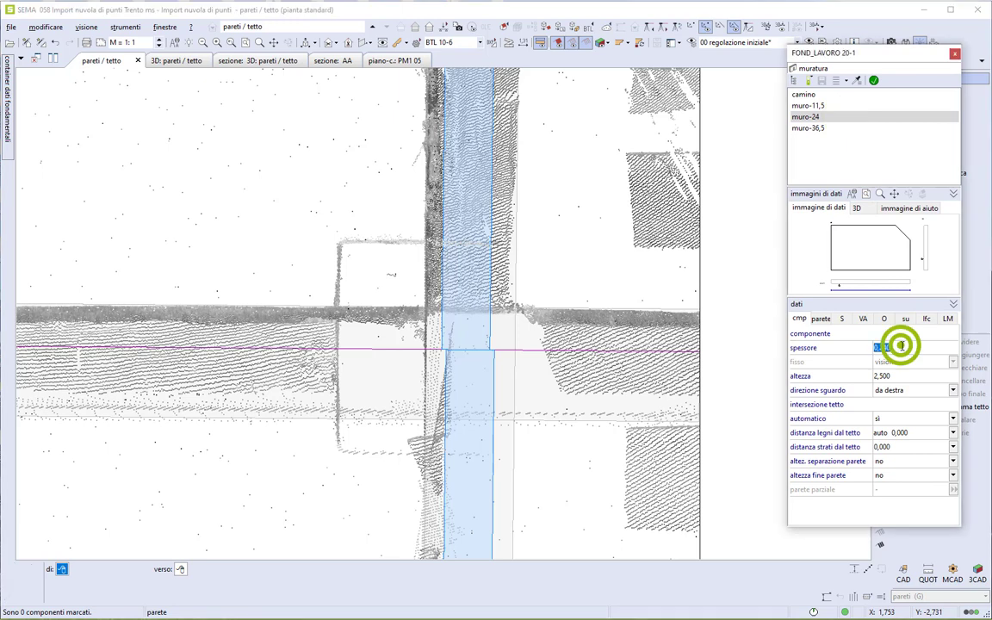
pyautogui.write(',4')
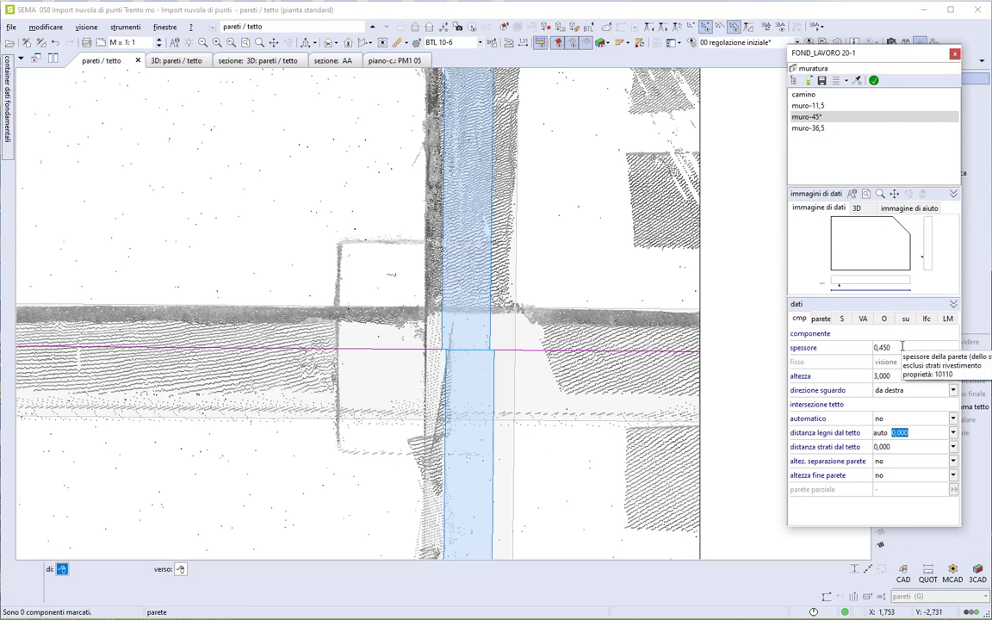
pyautogui.click(874, 80)
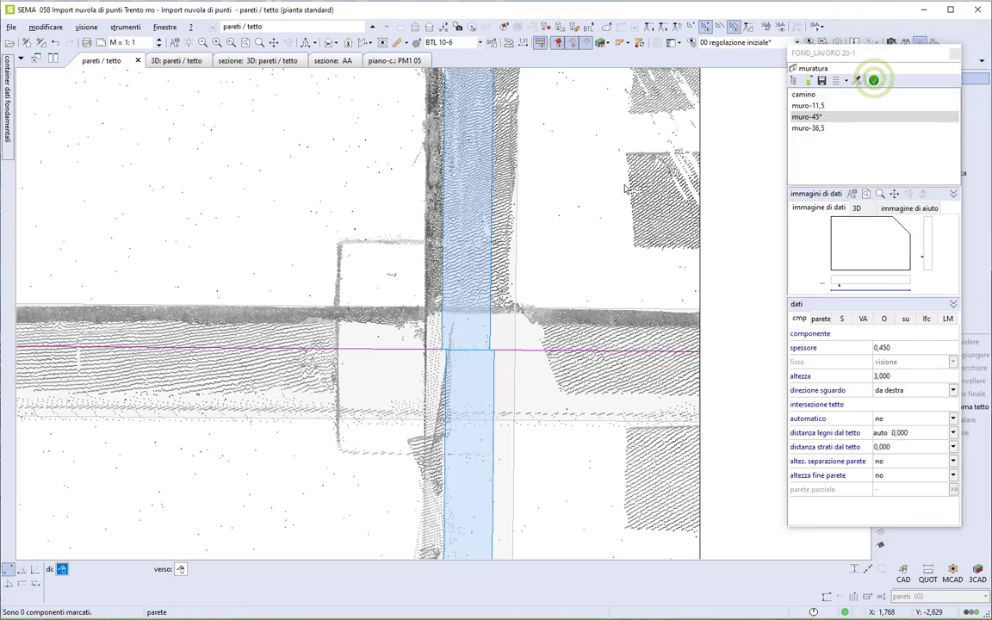
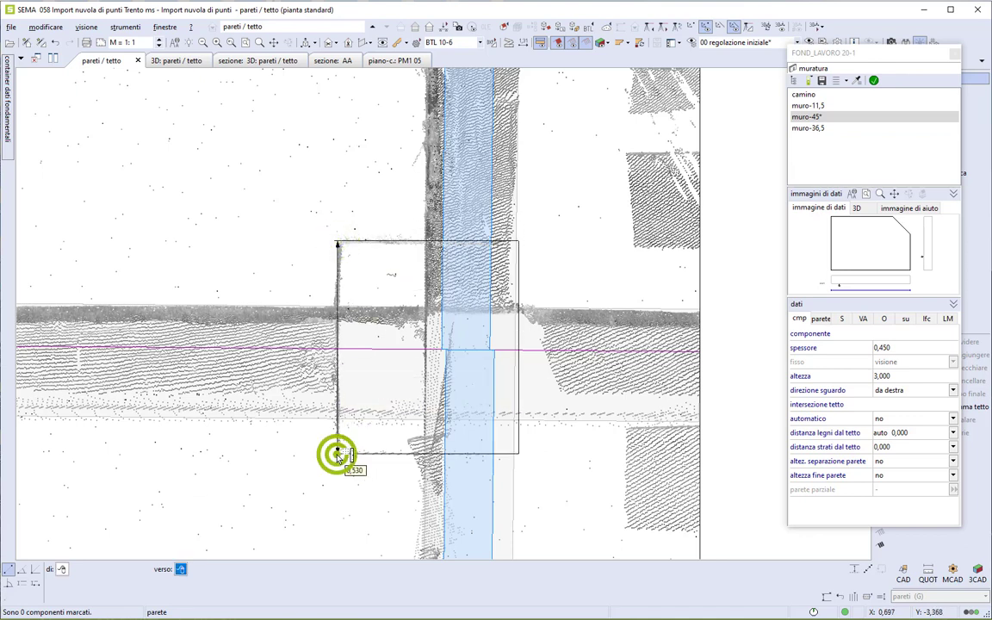
# Finish placing wall M113 over the point cloud and cancel the stray wall preview.
pyautogui.click(336, 455)
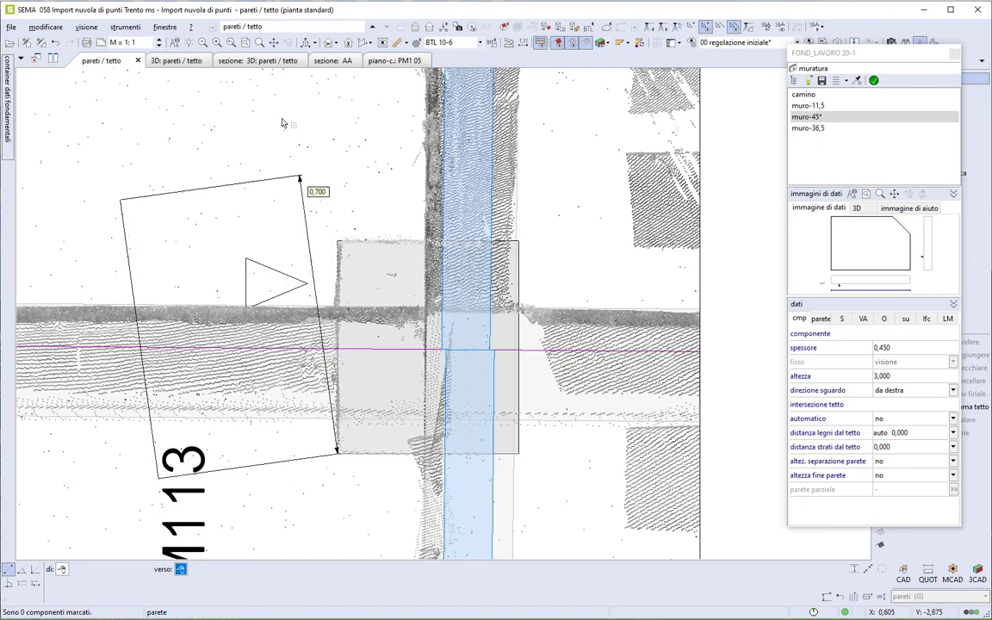
pyautogui.click(247, 45)
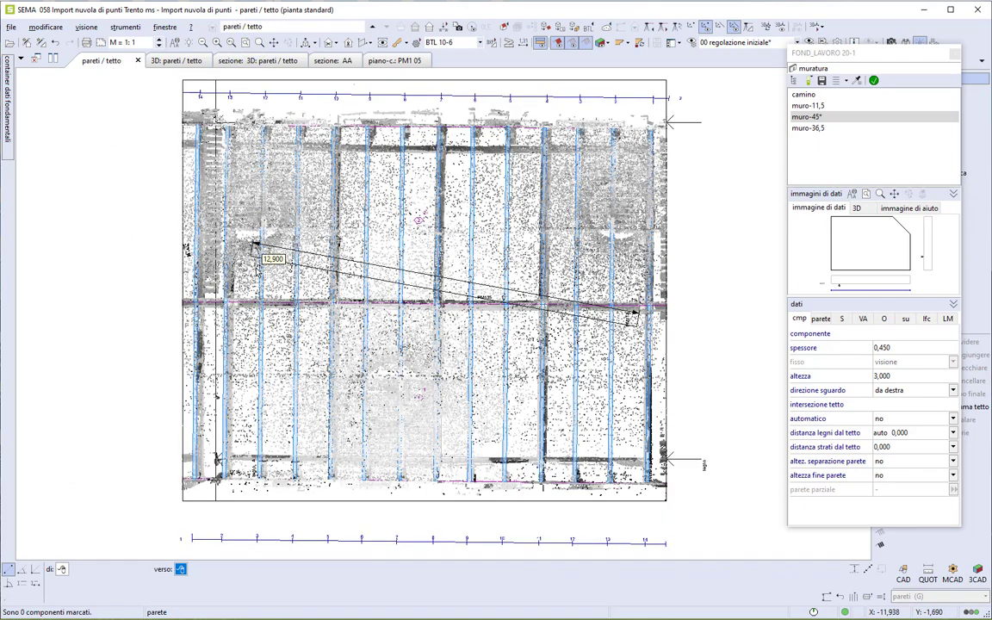
pyautogui.press('Escape')
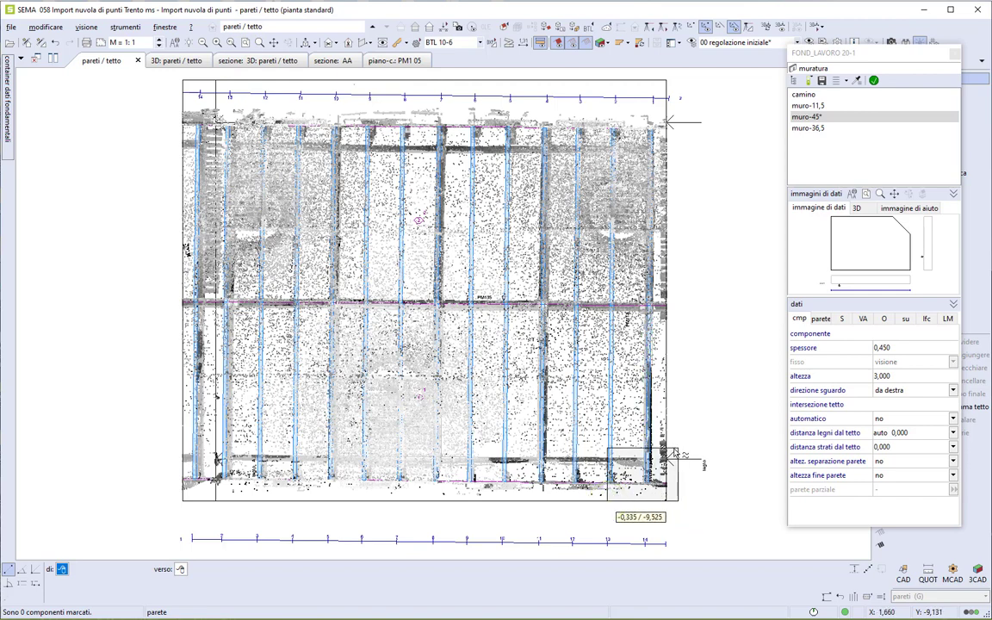
pyautogui.scroll(5, 675, 454)
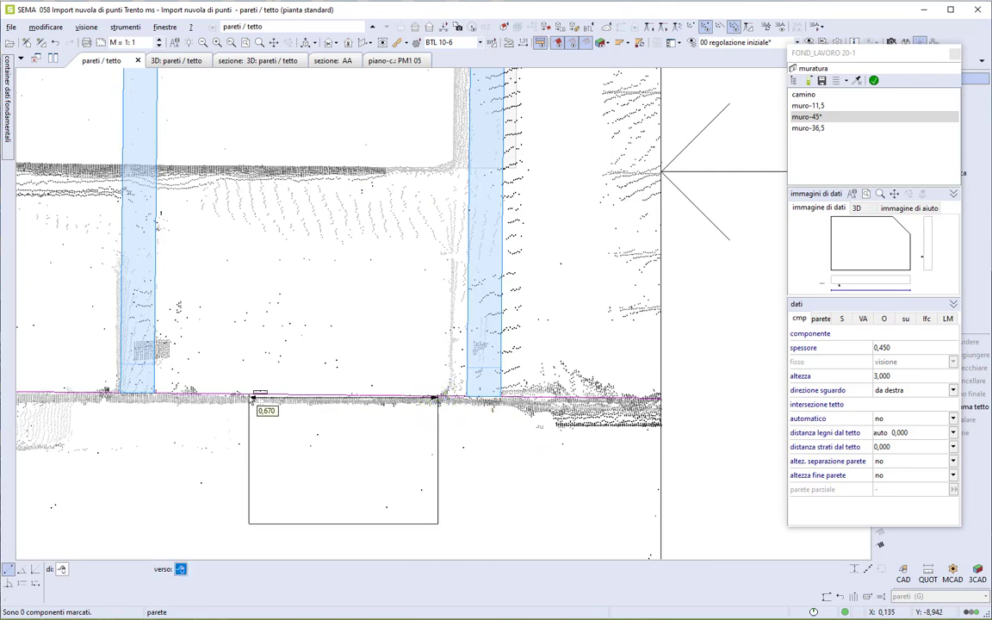
pyautogui.scroll(-5, 249, 400)
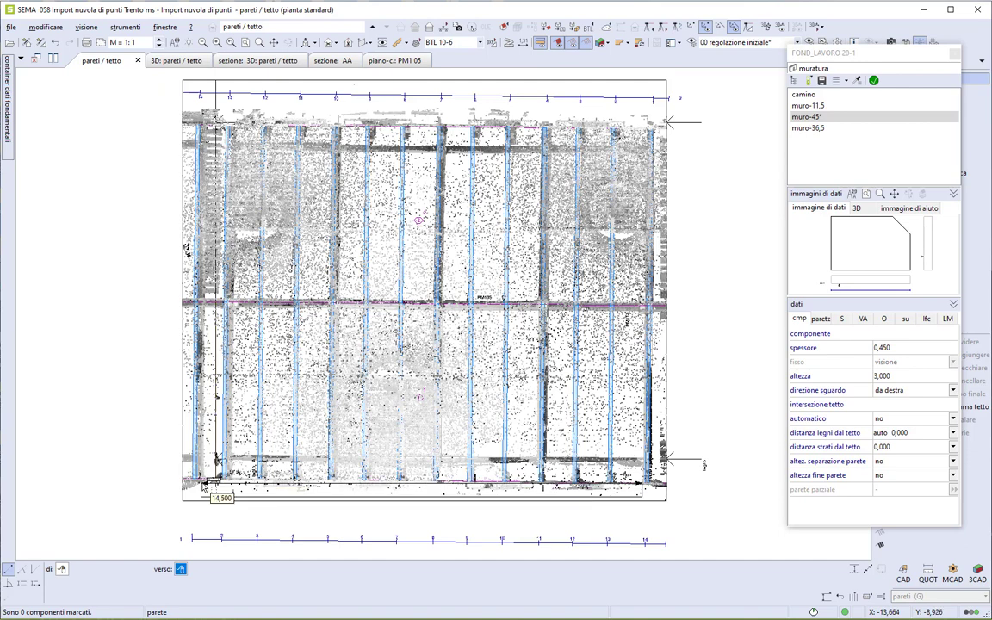
# Draw a muro-45 wall from the point cloud's bottom-left corner to the magenta wall line.
pyautogui.click(175, 497)
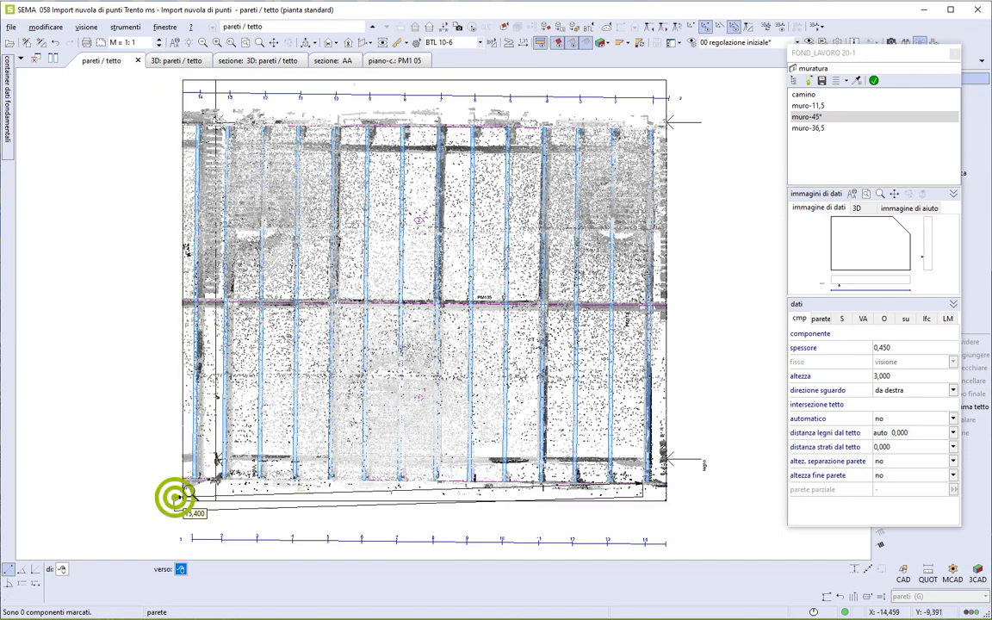
pyautogui.scroll(5, 175, 497)
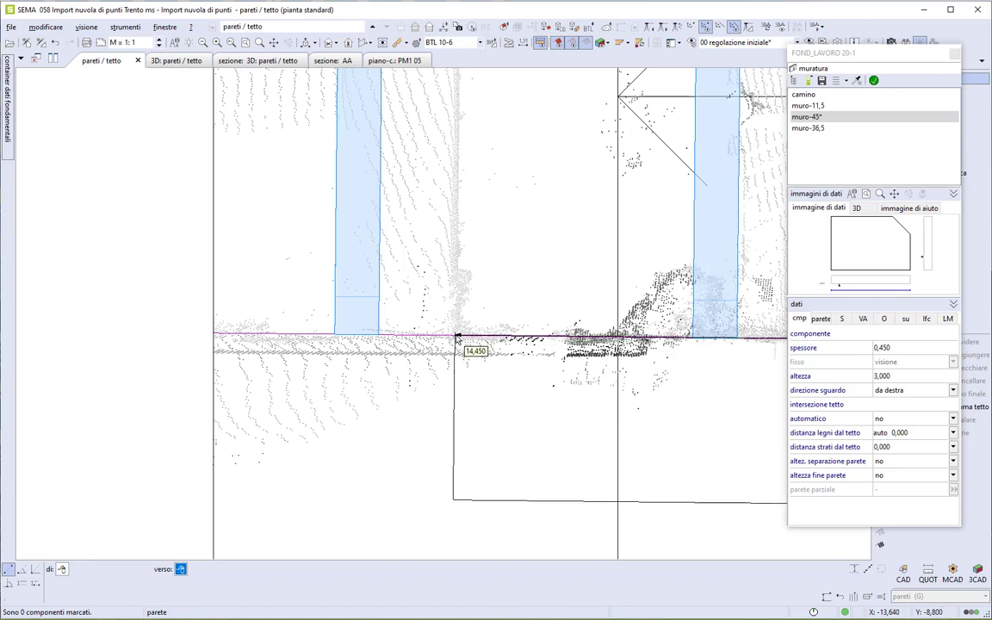
pyautogui.click(457, 336)
pyautogui.press('Home')
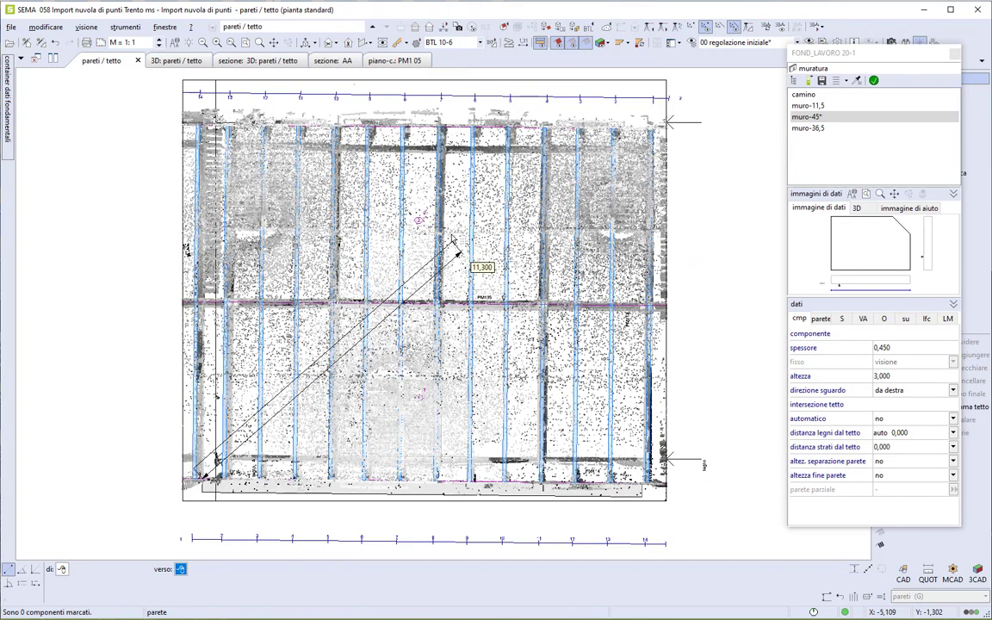
# Continue the wall up the left edge, end wall input and fit the whole plan in view.
pyautogui.click(181, 173)
pyautogui.scroll(3, 232, 122)
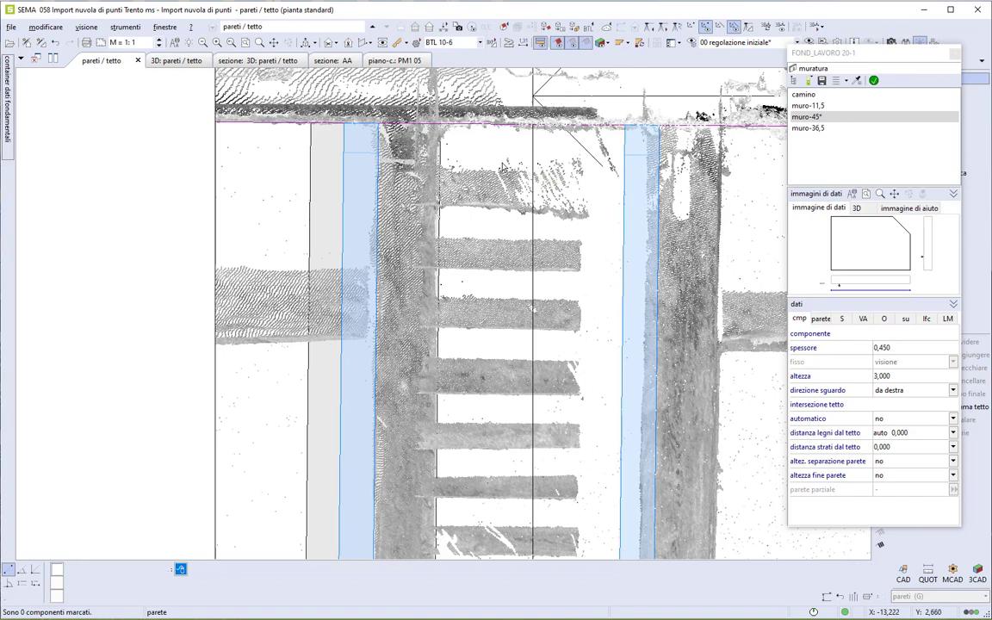
pyautogui.press('Escape')
pyautogui.click(245, 42)
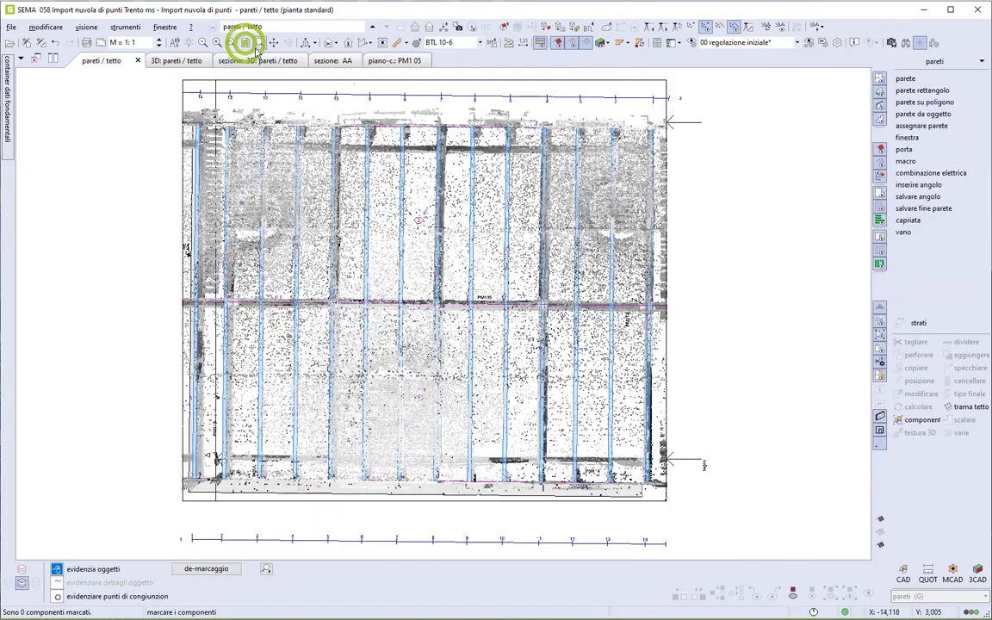
pyautogui.click(175, 59)
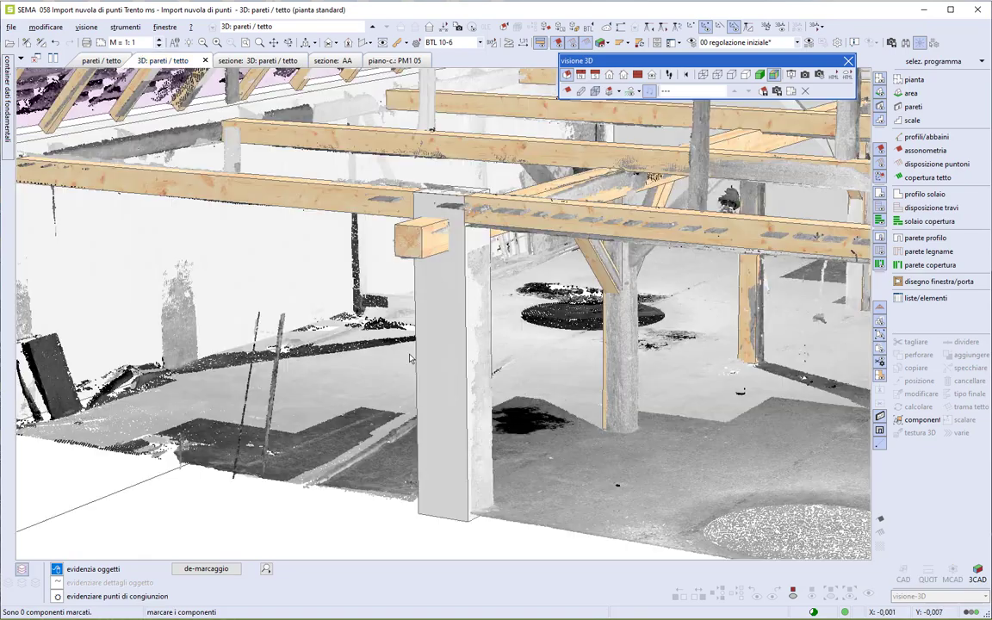
pyautogui.click(396, 261)
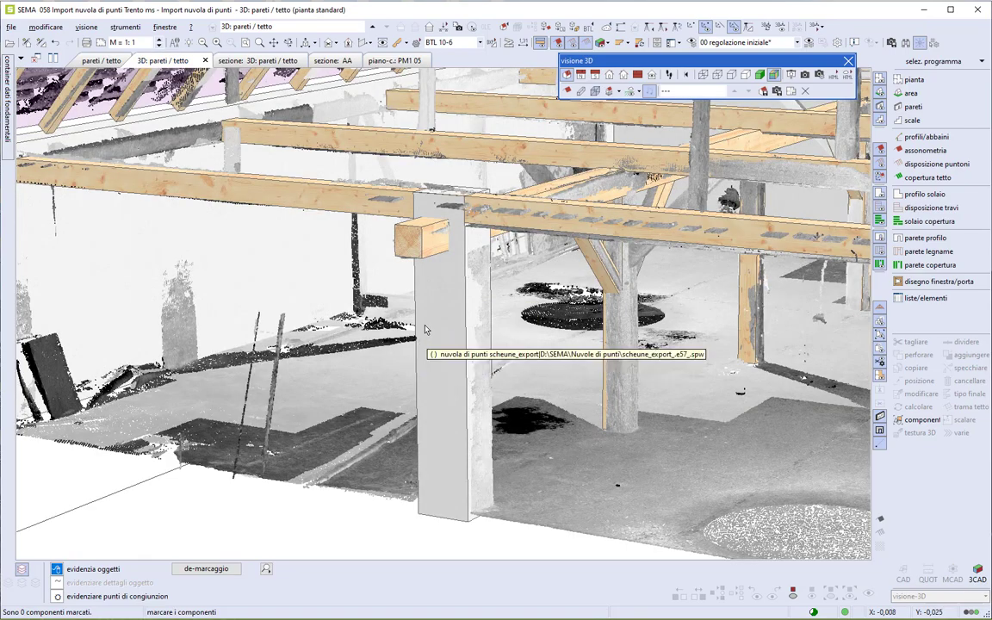
pyautogui.moveTo(425, 330); pyautogui.dragTo(433, 334, button='middle')
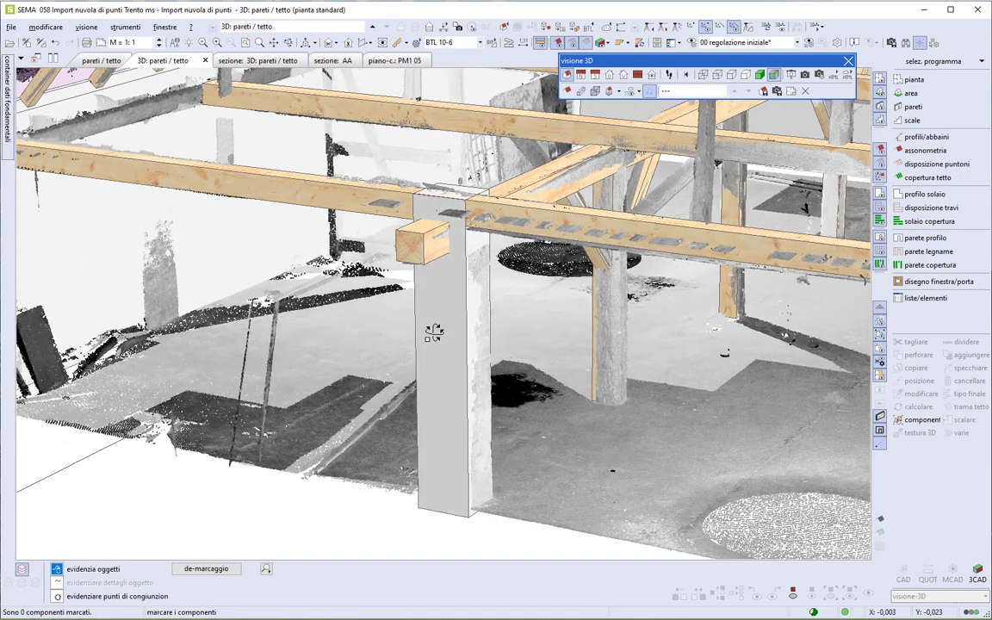
pyautogui.scroll(-2, 434, 334)
pyautogui.moveTo(353, 274); pyautogui.dragTo(407, 295, button='middle')
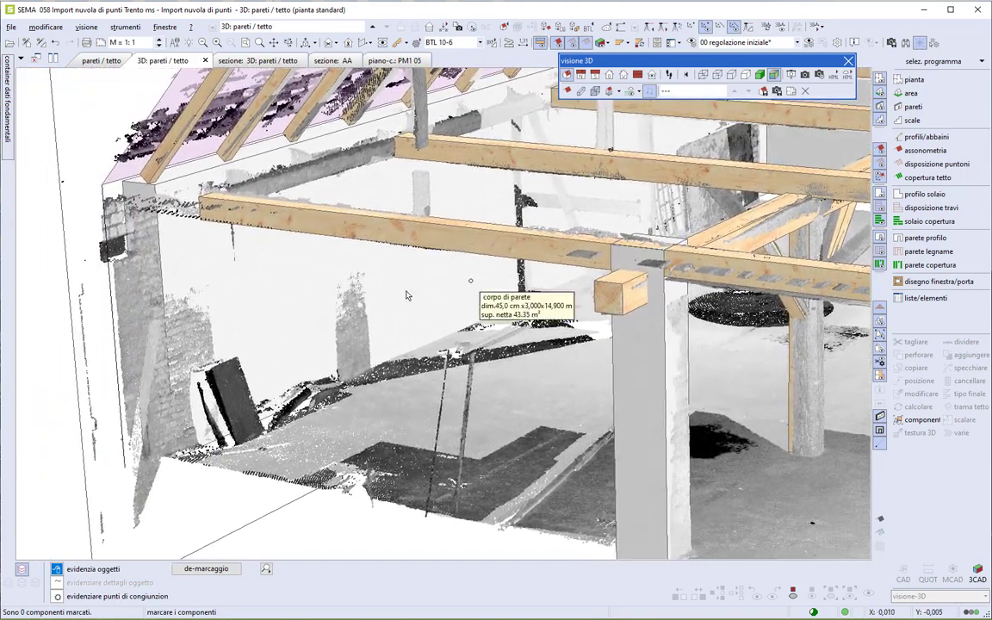
pyautogui.click(404, 287)
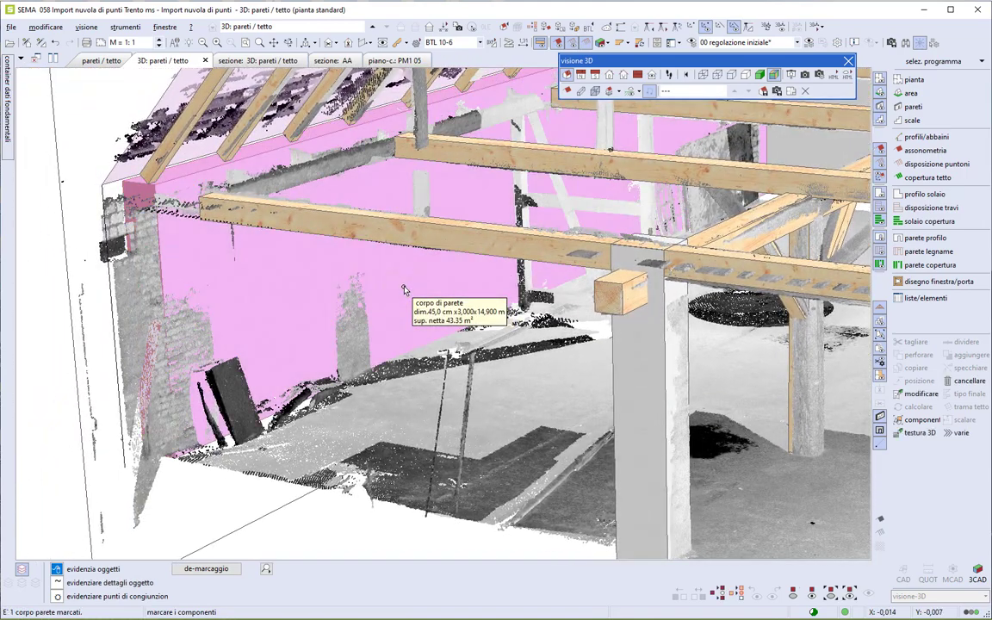
pyautogui.click(405, 288)
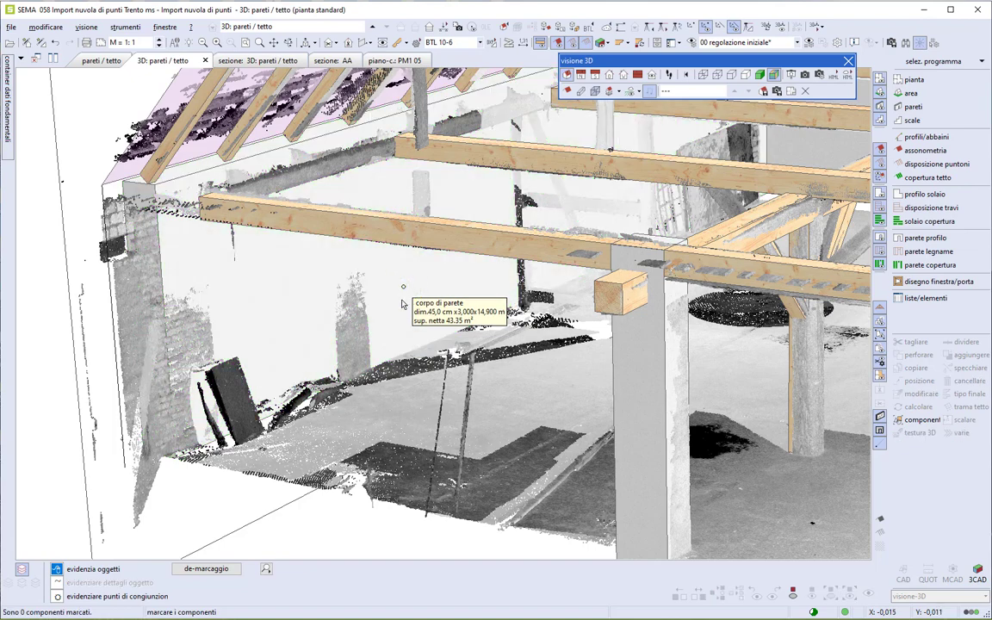
pyautogui.scroll(-5, 401, 303)
pyautogui.moveTo(402, 303)
pyautogui.mouseDown(button='middle')
pyautogui.moveTo(416, 287)
pyautogui.moveTo(407, 291)
pyautogui.mouseUp(button='middle')
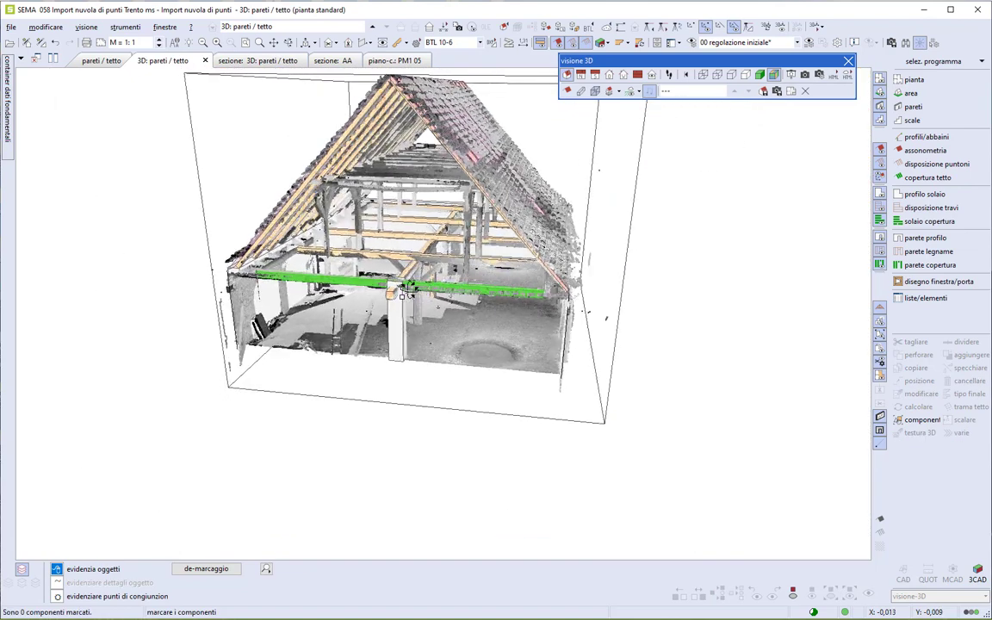
pyautogui.scroll(3, 327, 334)
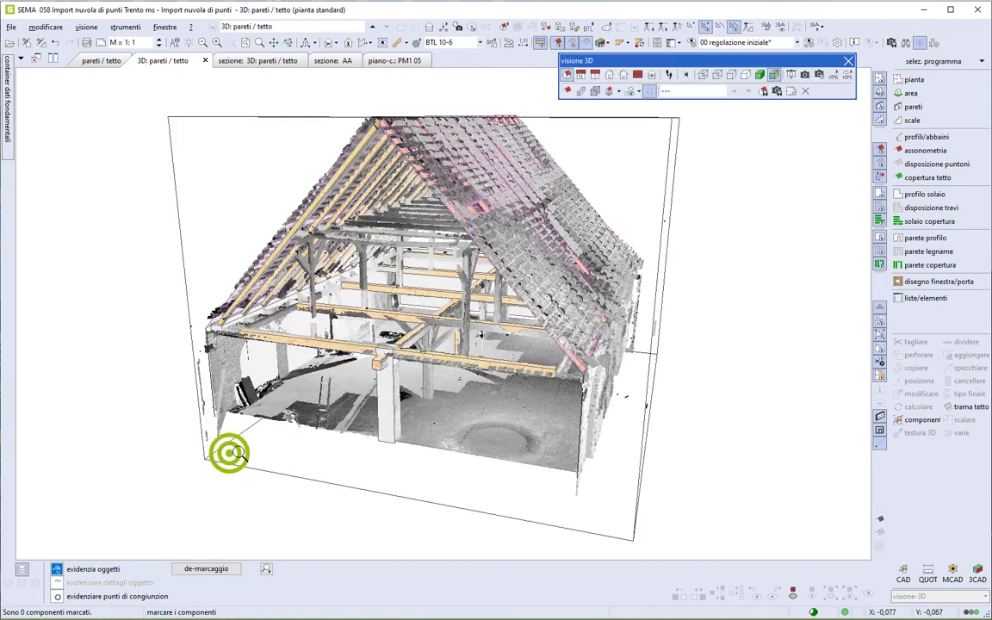
pyautogui.moveTo(228, 452)
pyautogui.mouseDown()
pyautogui.moveTo(398, 372)
pyautogui.moveTo(408, 254)
pyautogui.mouseUp()
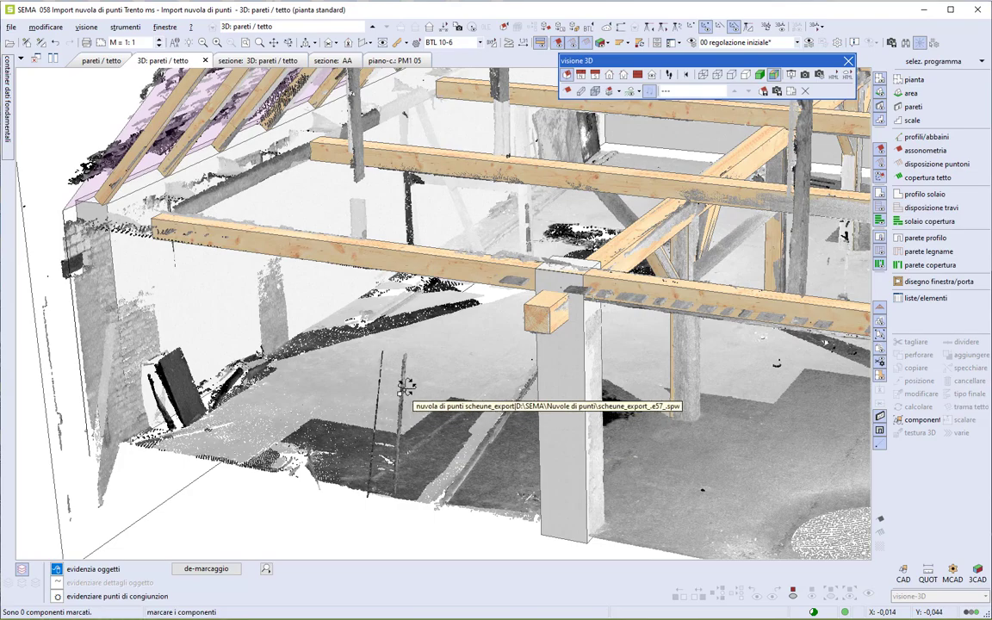
pyautogui.moveTo(362, 343)
pyautogui.mouseDown(button='middle')
pyautogui.moveTo(480, 369)
pyautogui.moveTo(463, 348)
pyautogui.moveTo(390, 364)
pyautogui.moveTo(530, 333)
pyautogui.mouseUp(button='middle')
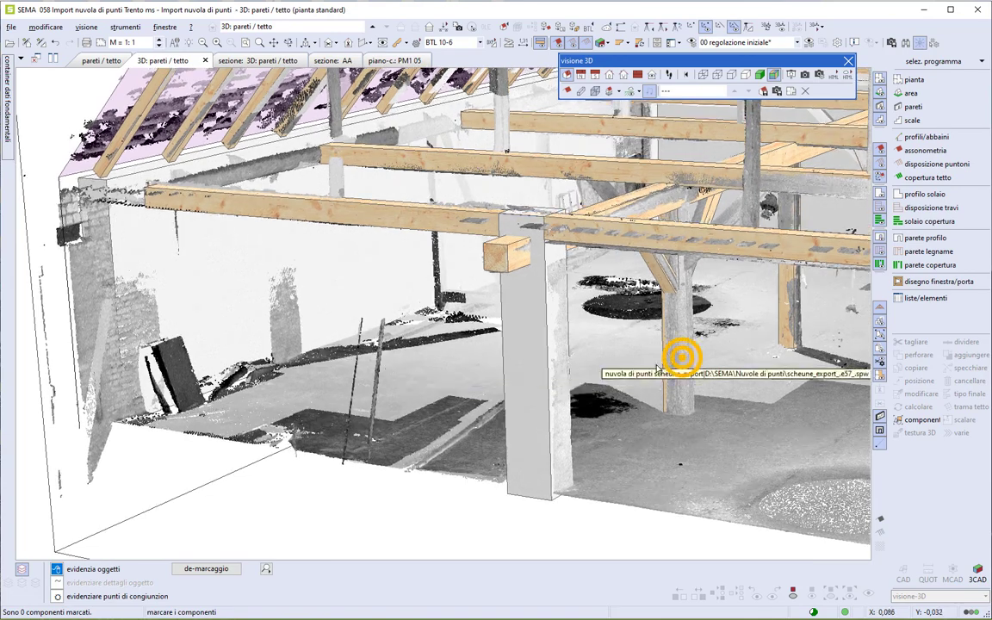
pyautogui.moveTo(680, 356); pyautogui.dragTo(513, 367, button='middle')
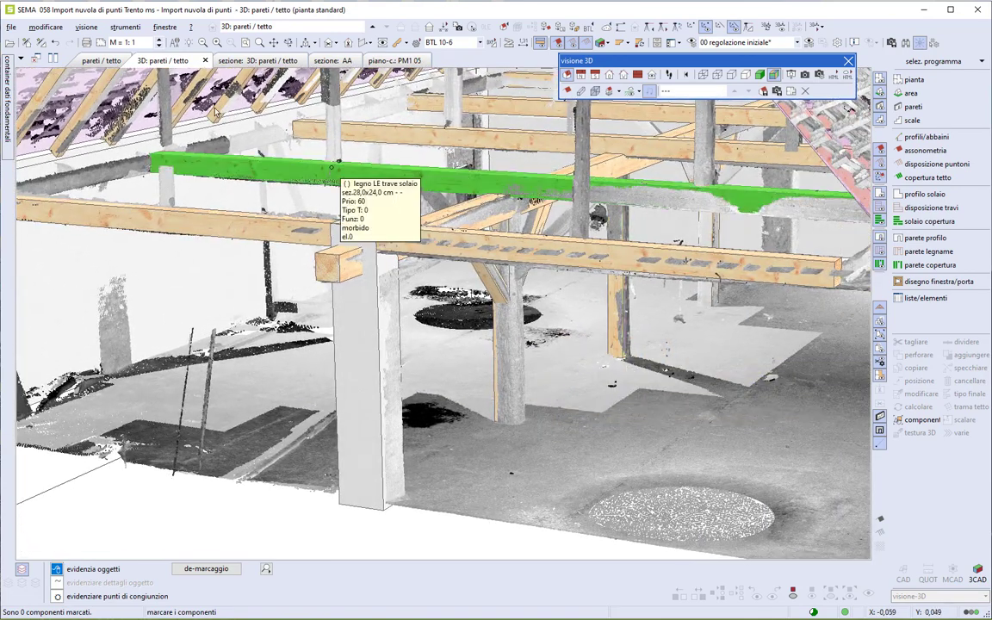
pyautogui.click(97, 60)
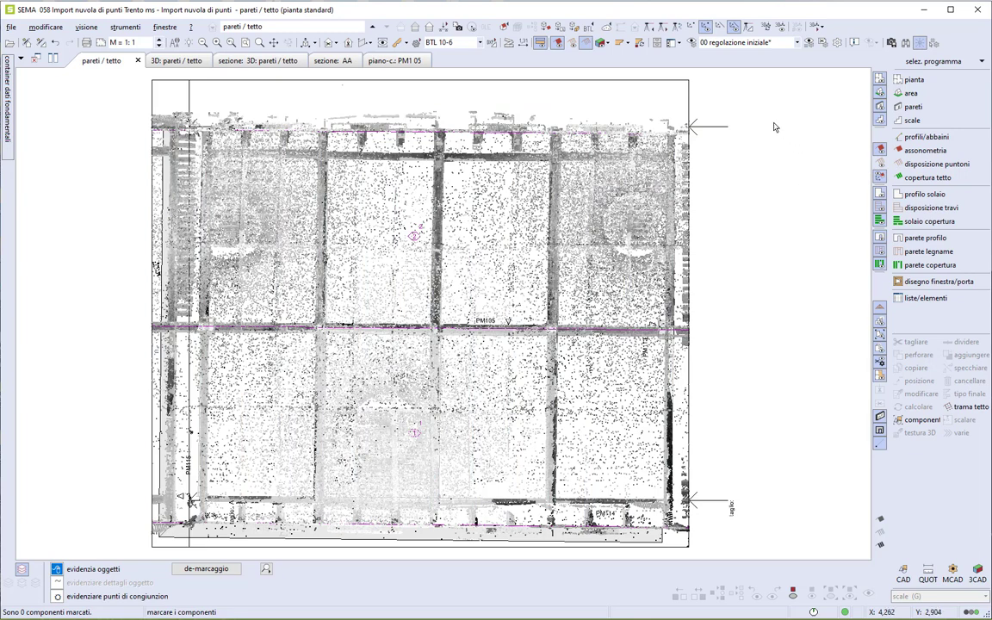
# Hide the point cloud, set the stair's floor height and anchor its start beside wall PM105.
pyautogui.click(608, 46)
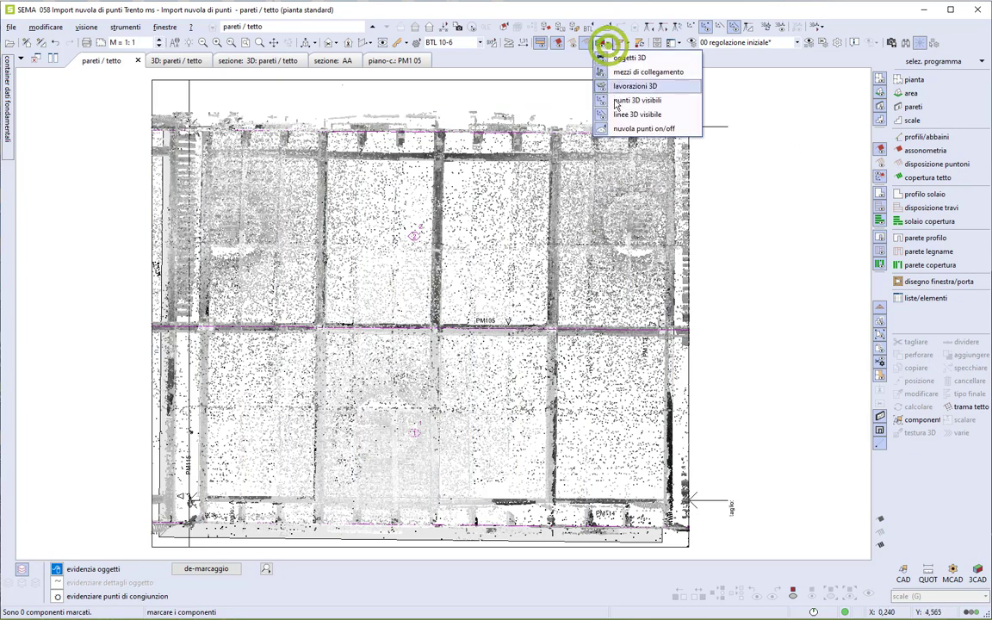
pyautogui.click(627, 127)
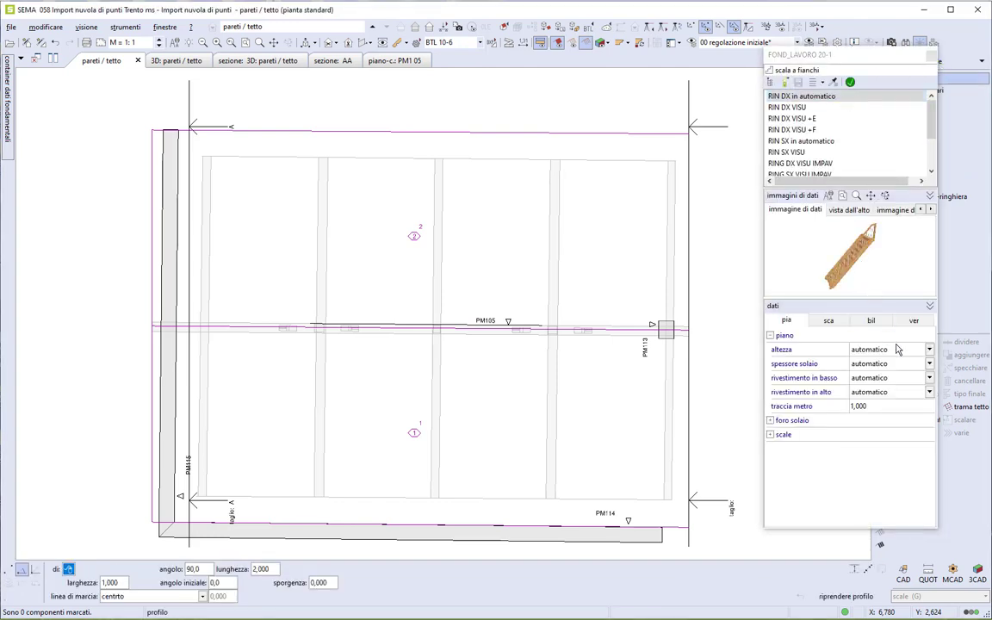
pyautogui.click(900, 349)
pyautogui.write('3,000')
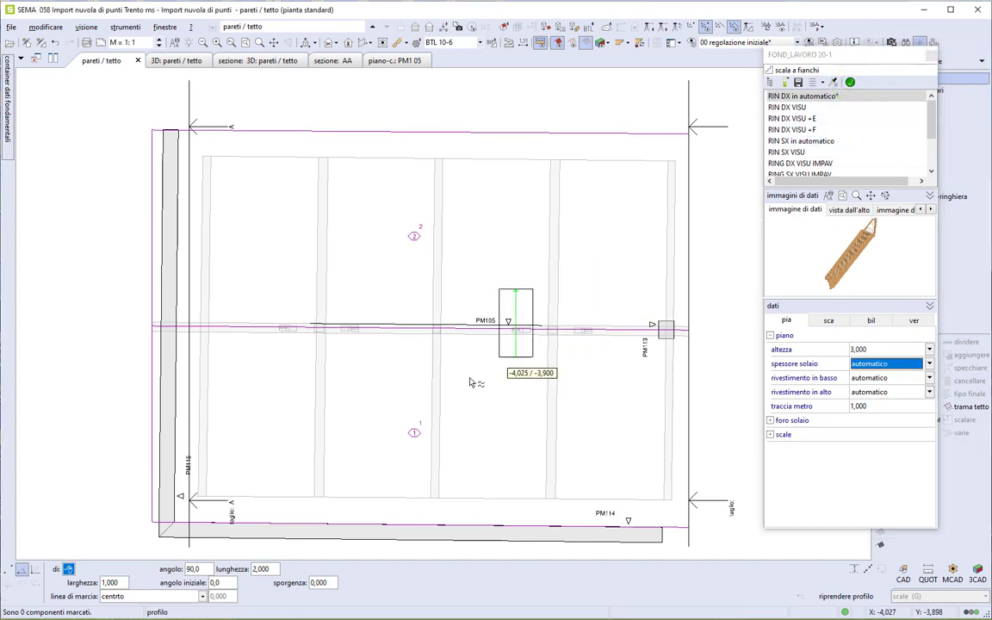
pyautogui.click(410, 384)
pyautogui.scroll(5, 575, 287)
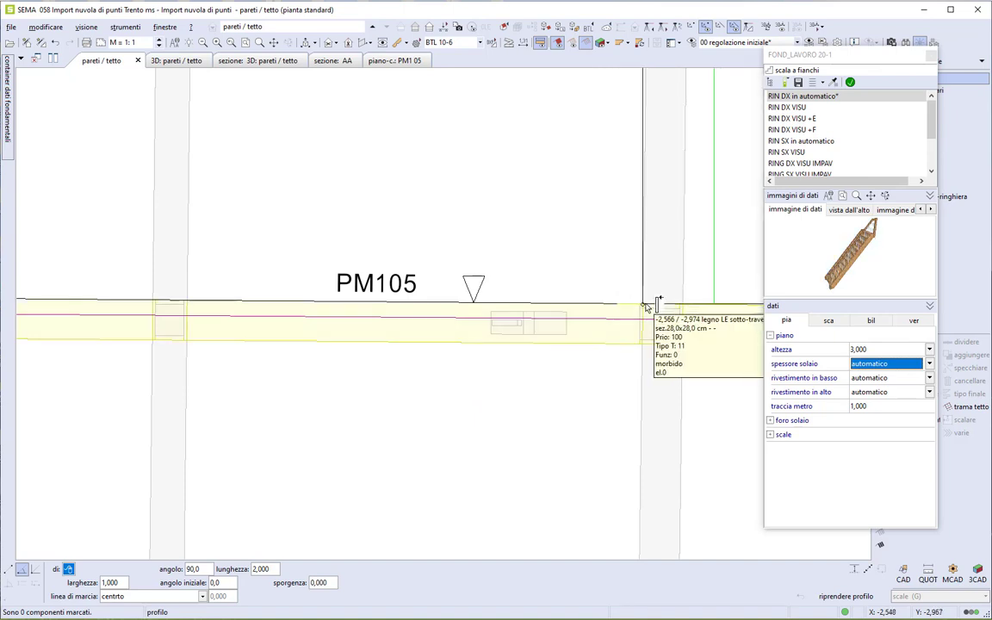
pyautogui.click(646, 305)
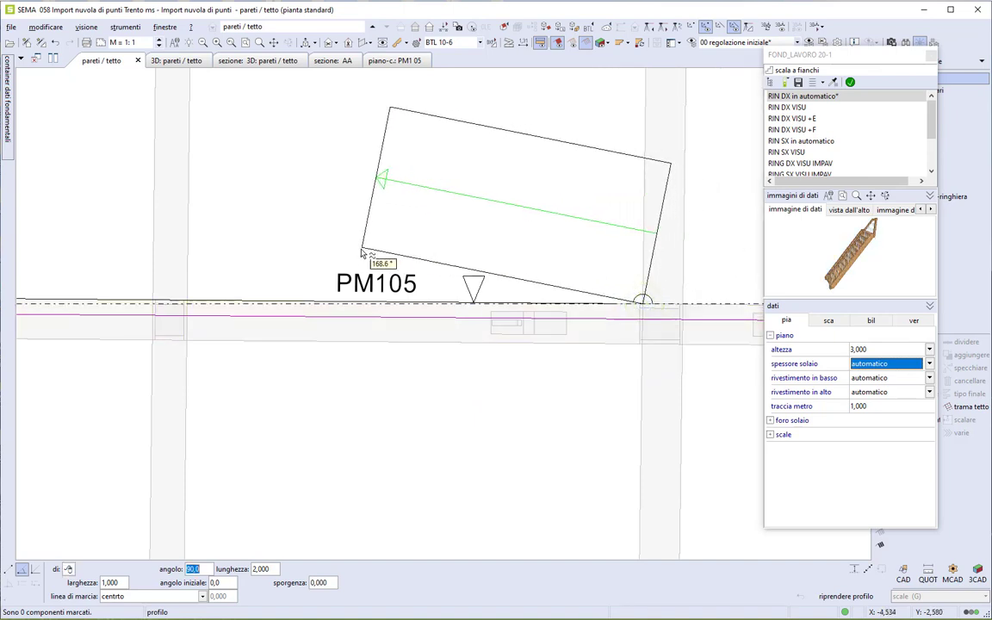
# Outline the stair: 3,178 first flight, 0,900 wide at 10°, then a 1,300 straight flight.
pyautogui.click(191, 302)
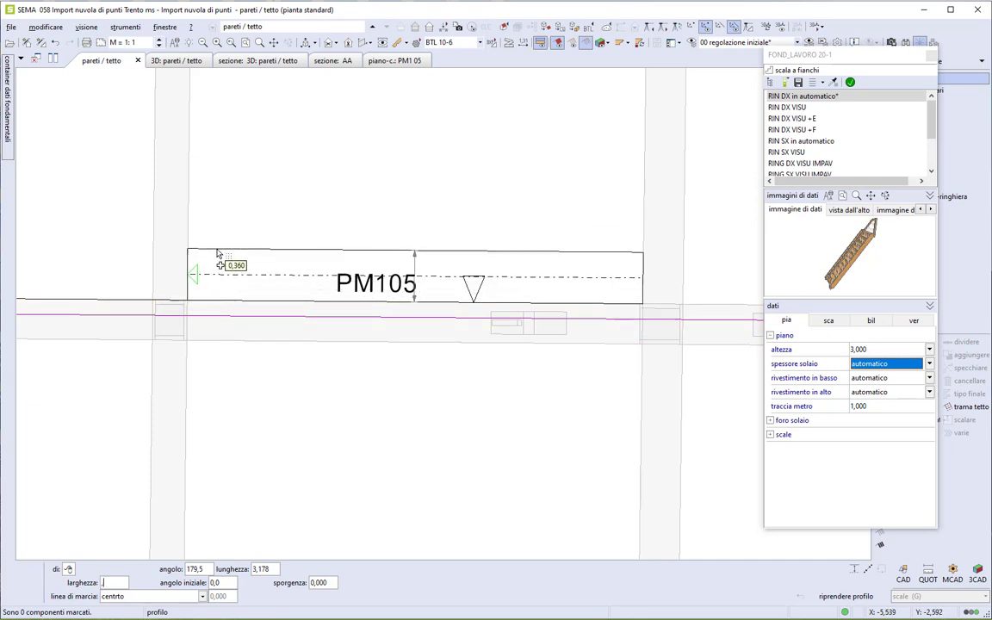
pyautogui.click(115, 582)
pyautogui.write('9')
pyautogui.press('Return')
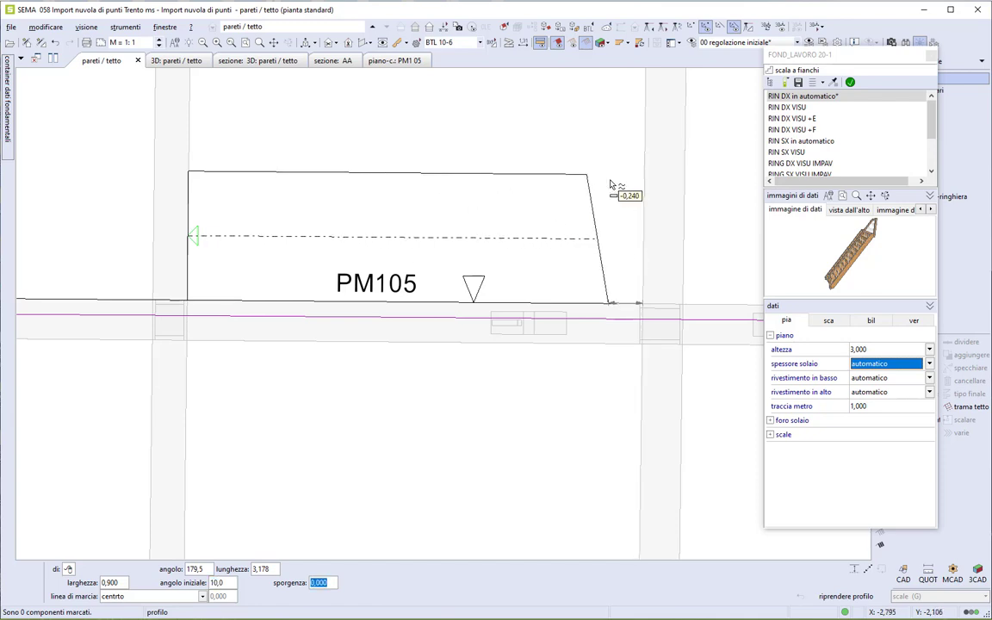
pyautogui.click(610, 184)
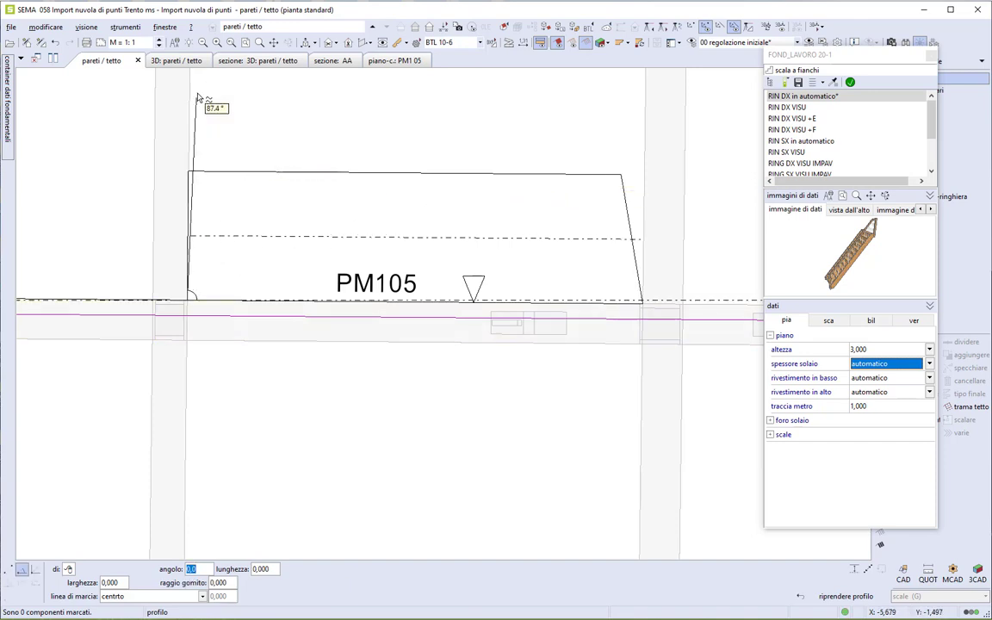
pyautogui.moveTo(217, 129); pyautogui.dragTo(248, 317, button='middle')
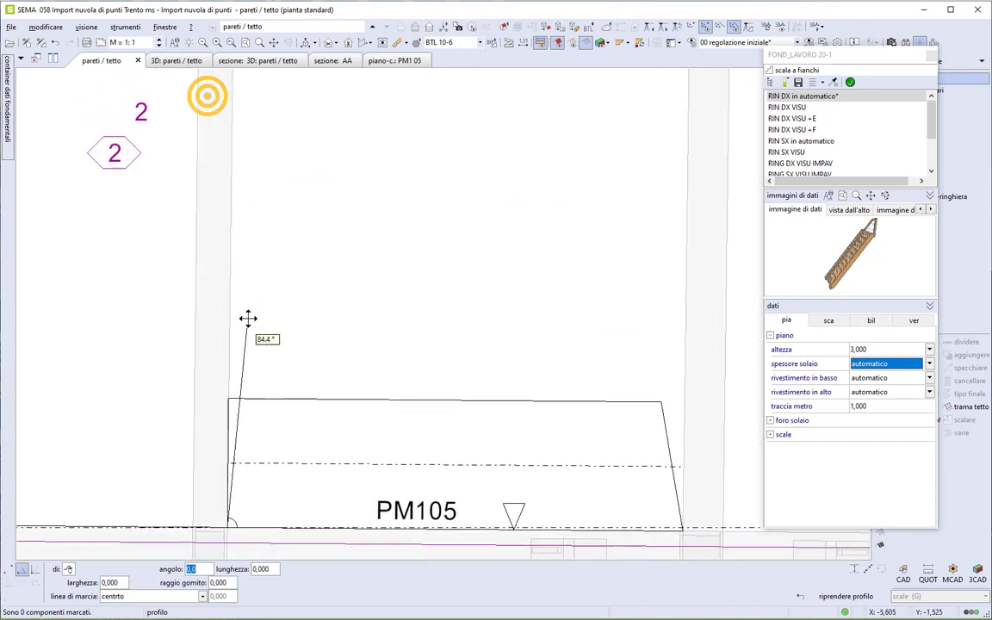
pyautogui.click(237, 205)
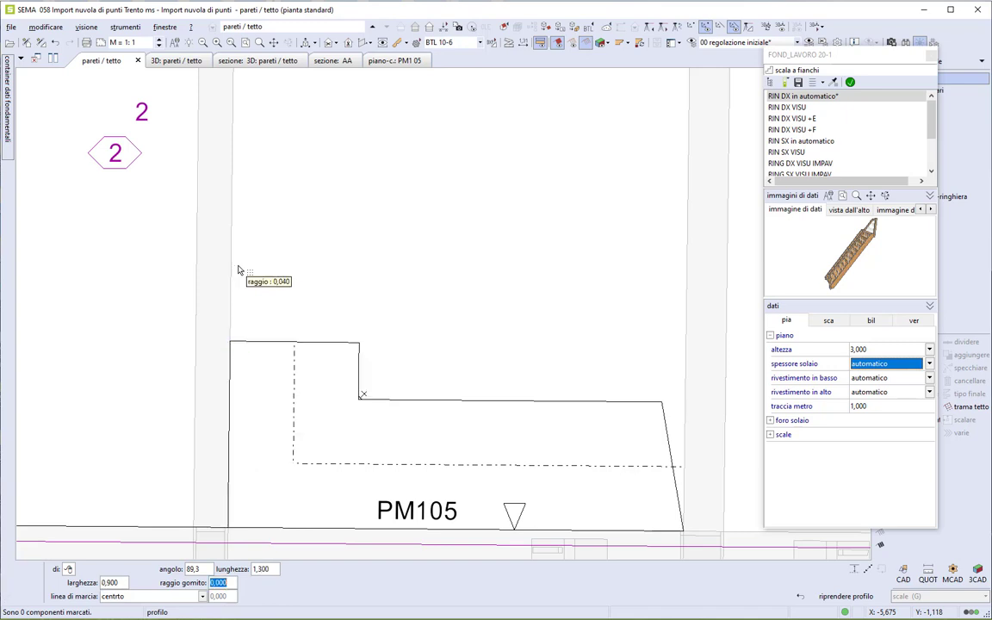
pyautogui.press('Return')
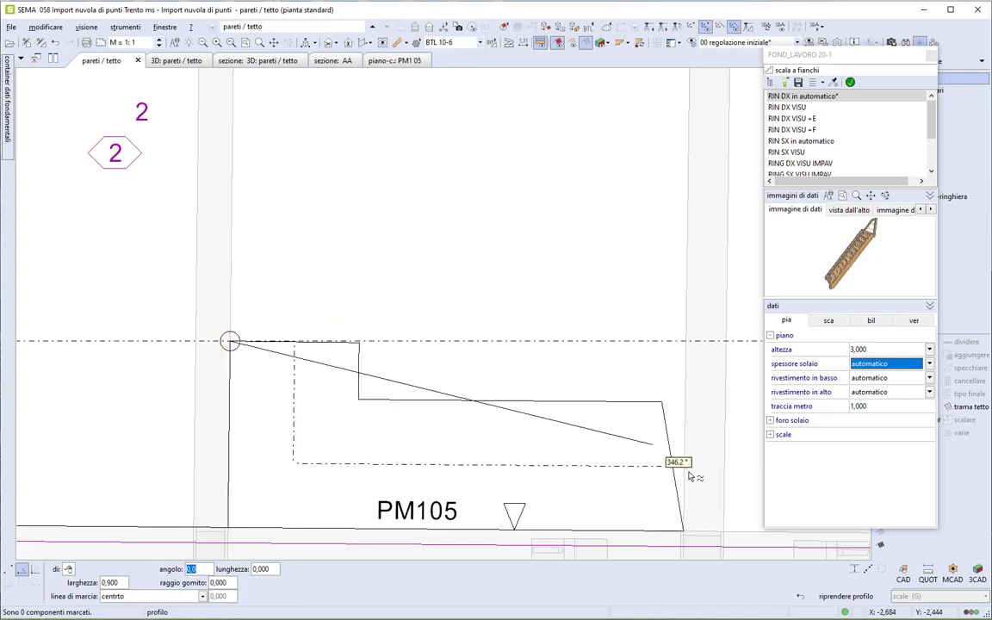
pyautogui.press('Escape')
pyautogui.click(835, 597)
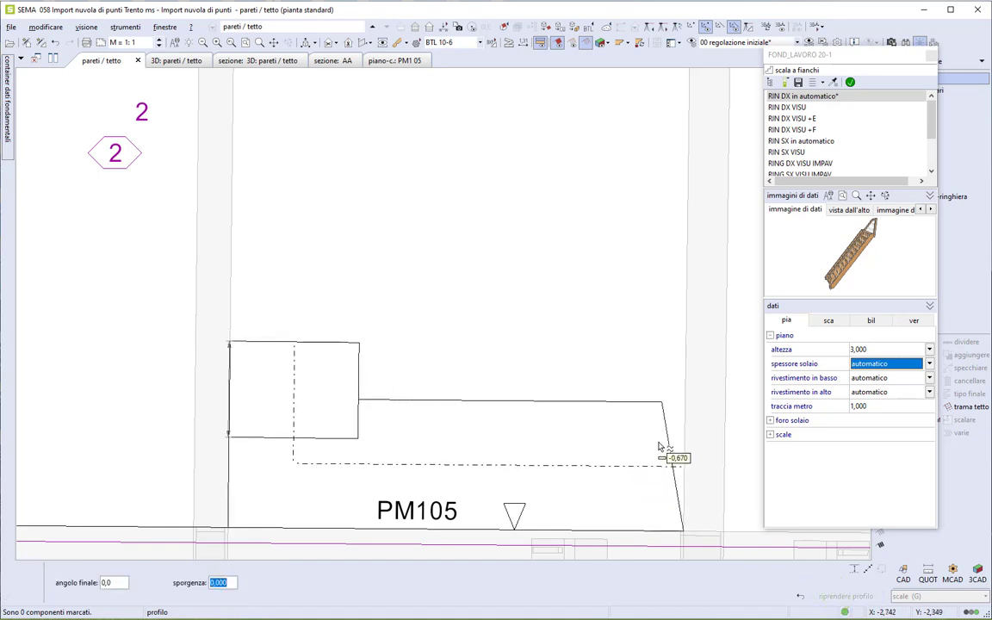
# Generate the stair and view it in 3D with the point cloud shown.
pyautogui.press('Return')
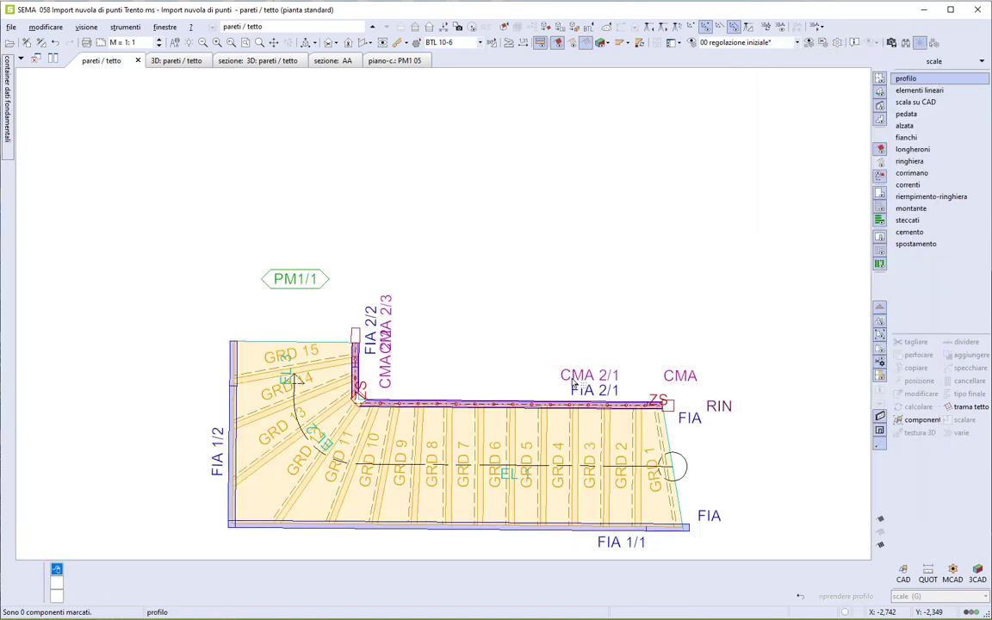
pyautogui.click(178, 61)
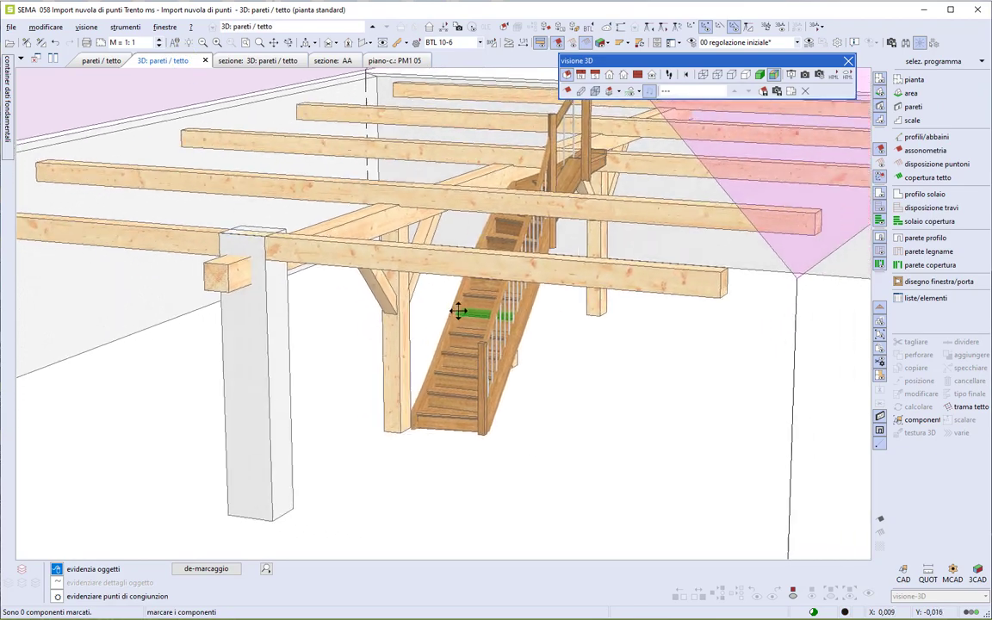
pyautogui.moveTo(457, 311)
pyautogui.mouseDown(button='middle')
pyautogui.moveTo(446, 307)
pyautogui.moveTo(525, 128)
pyautogui.mouseUp(button='middle')
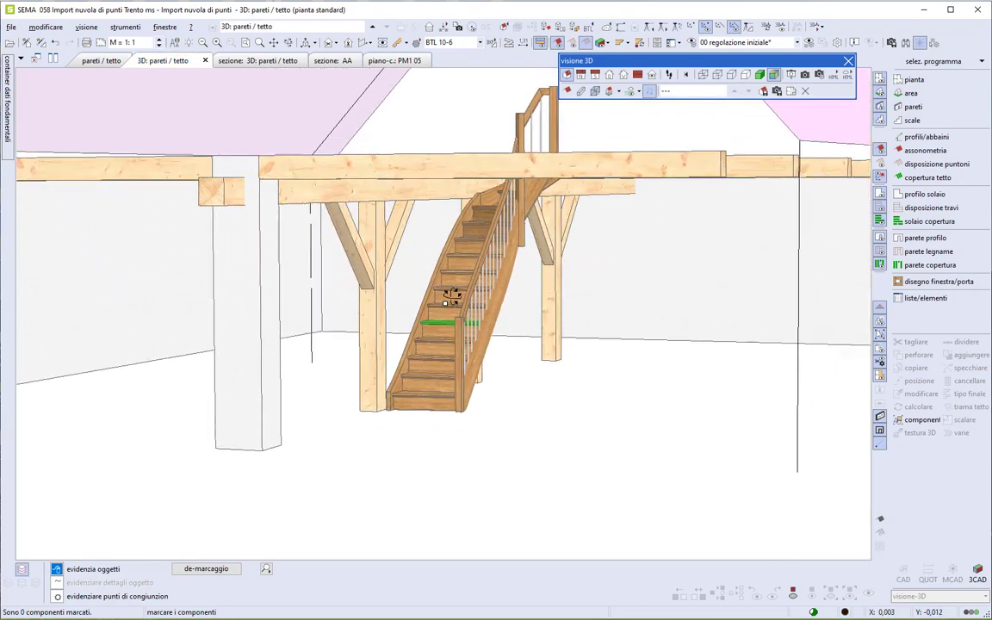
pyautogui.click(600, 42)
pyautogui.click(621, 127)
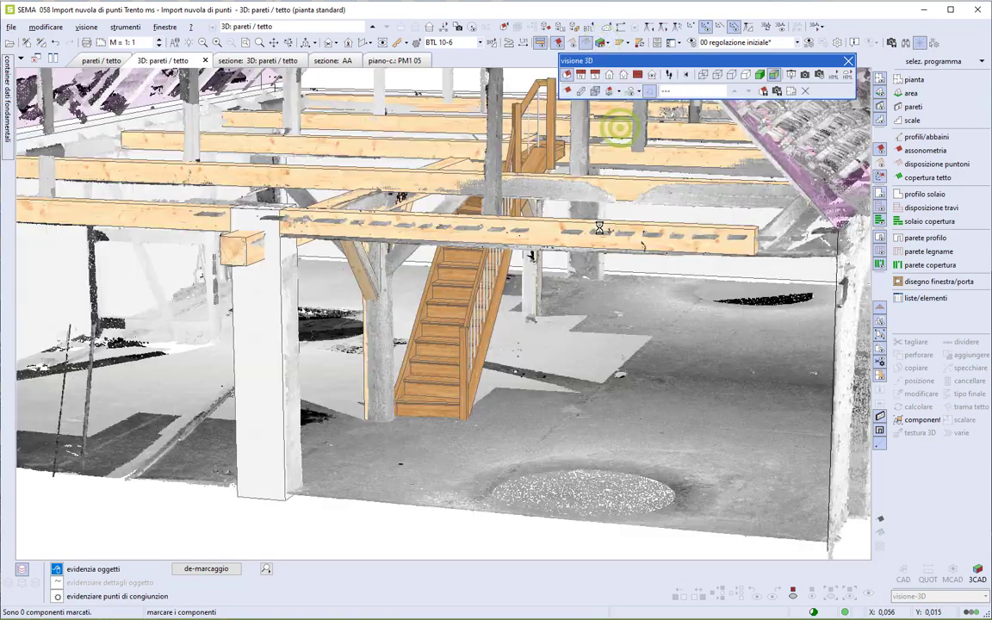
pyautogui.moveTo(483, 336)
pyautogui.mouseDown(button='middle')
pyautogui.moveTo(465, 338)
pyautogui.moveTo(472, 330)
pyautogui.mouseUp(button='middle')
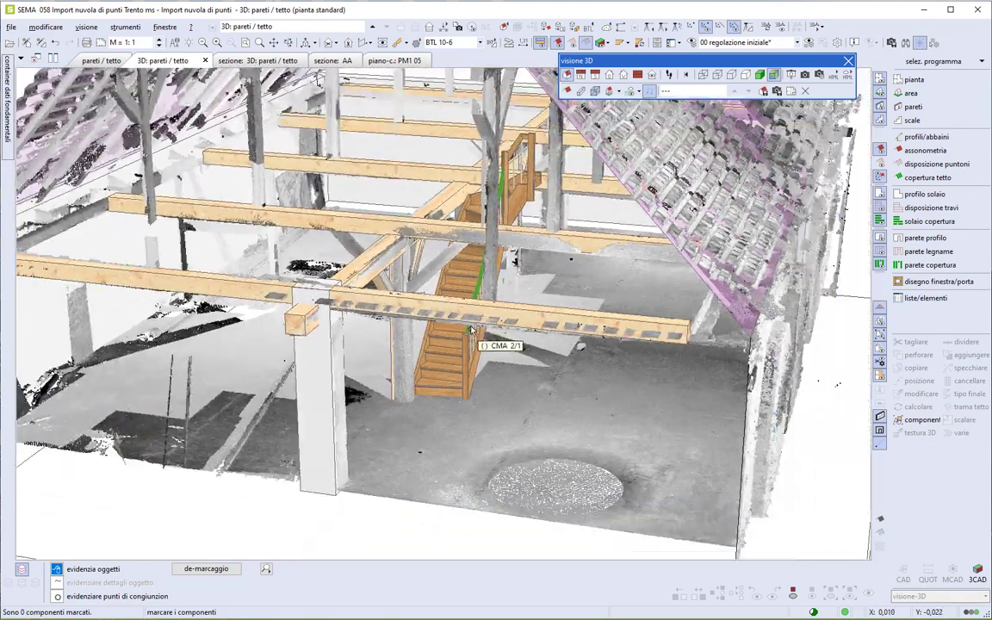
pyautogui.scroll(-5, 471, 329)
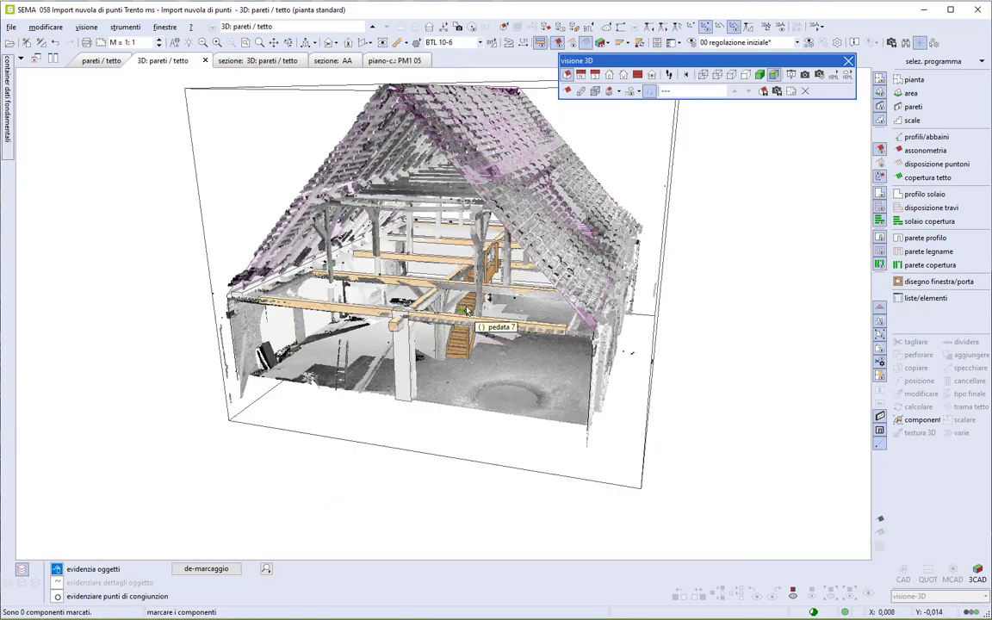
# Return to the plan, zoom to the whole building and close the other views.
pyautogui.click(102, 62)
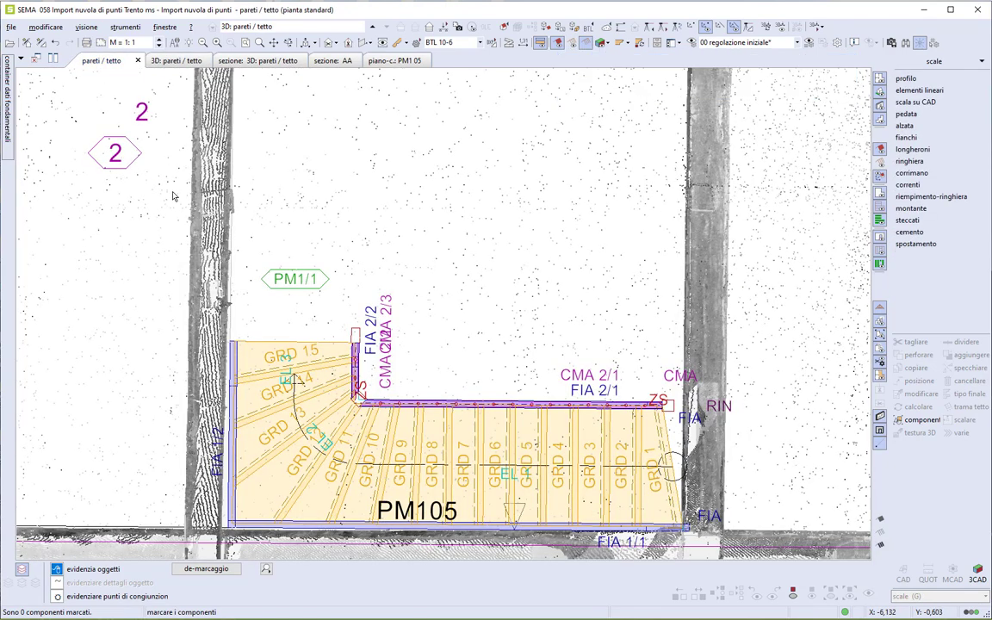
pyautogui.moveTo(173, 193); pyautogui.dragTo(176, 195, button='middle')
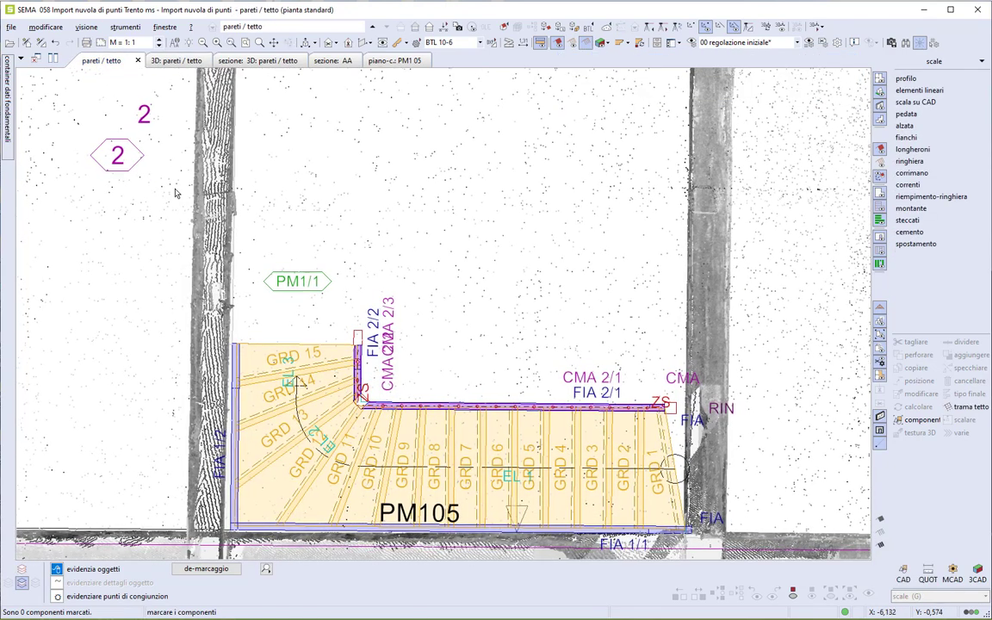
pyautogui.click(246, 48)
pyautogui.click(35, 59)
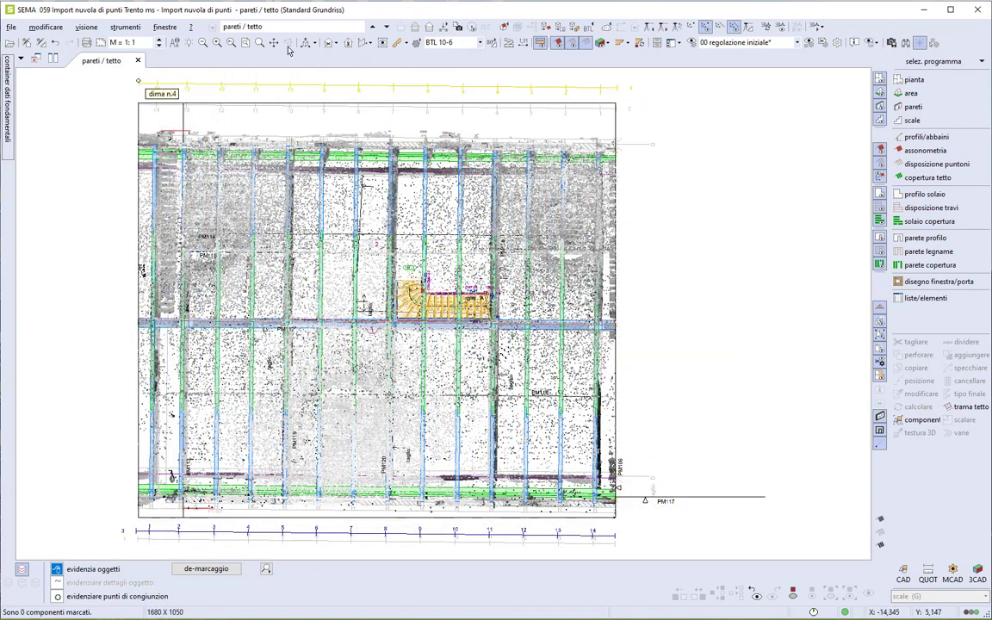
# Open the 3D illustration of the whole barn and orbit around the roof trusses and timber frame.
pyautogui.click(305, 44)
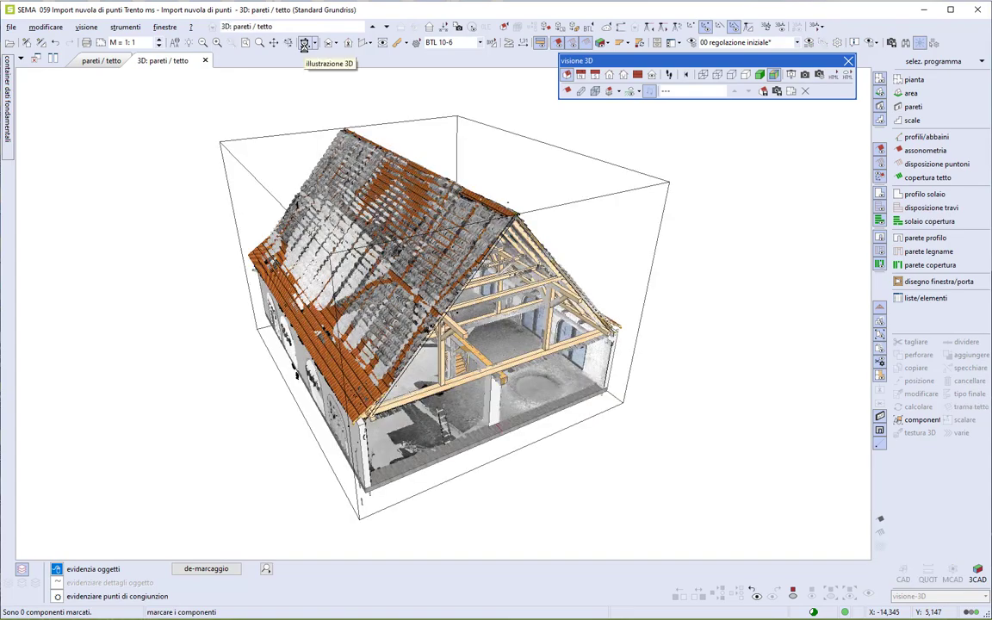
pyautogui.moveTo(517, 318)
pyautogui.mouseDown(button='middle')
pyautogui.moveTo(443, 327)
pyautogui.moveTo(387, 267)
pyautogui.moveTo(384, 292)
pyautogui.mouseUp(button='middle')
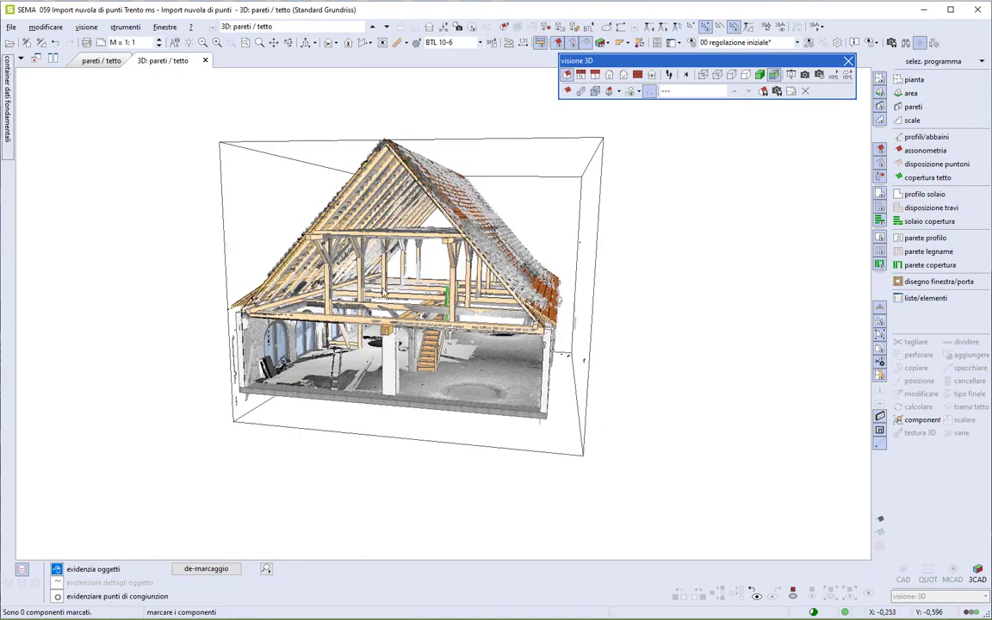
pyautogui.scroll(3, 403, 382)
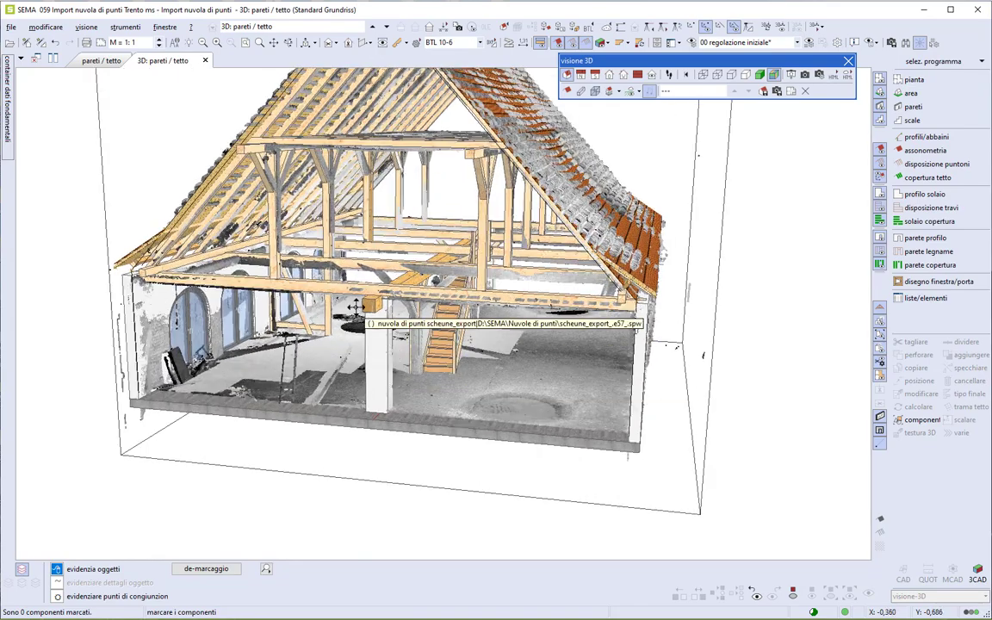
pyautogui.moveTo(355, 306)
pyautogui.mouseDown(button='middle')
pyautogui.moveTo(345, 293)
pyautogui.moveTo(450, 260)
pyautogui.mouseUp(button='middle')
pyautogui.scroll(5, 343, 286)
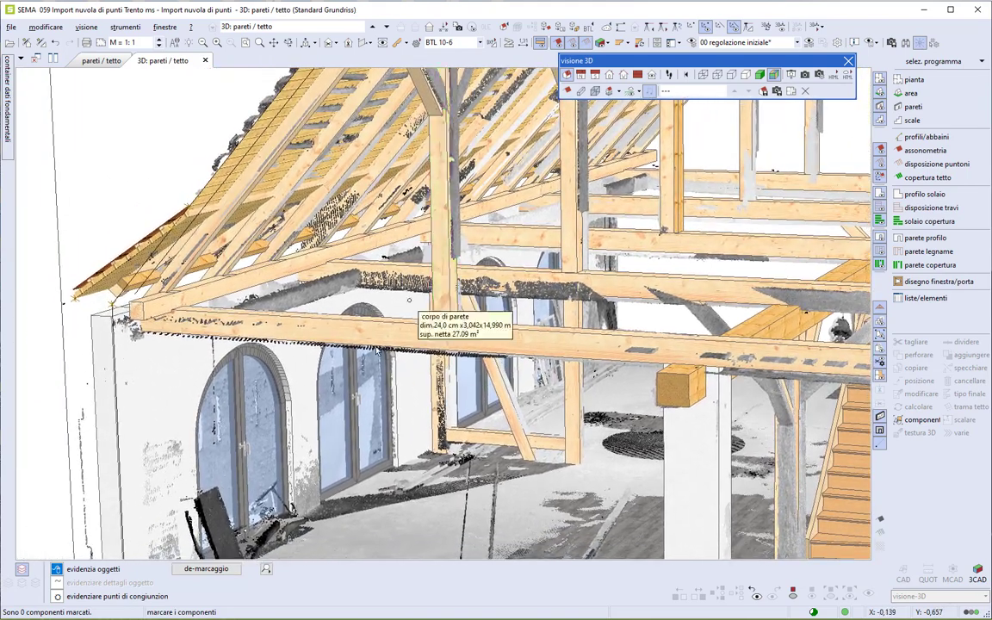
pyautogui.moveTo(329, 336)
pyautogui.mouseDown(button='middle')
pyautogui.moveTo(372, 321)
pyautogui.moveTo(243, 261)
pyautogui.moveTo(313, 228)
pyautogui.moveTo(326, 230)
pyautogui.moveTo(318, 252)
pyautogui.mouseUp(button='middle')
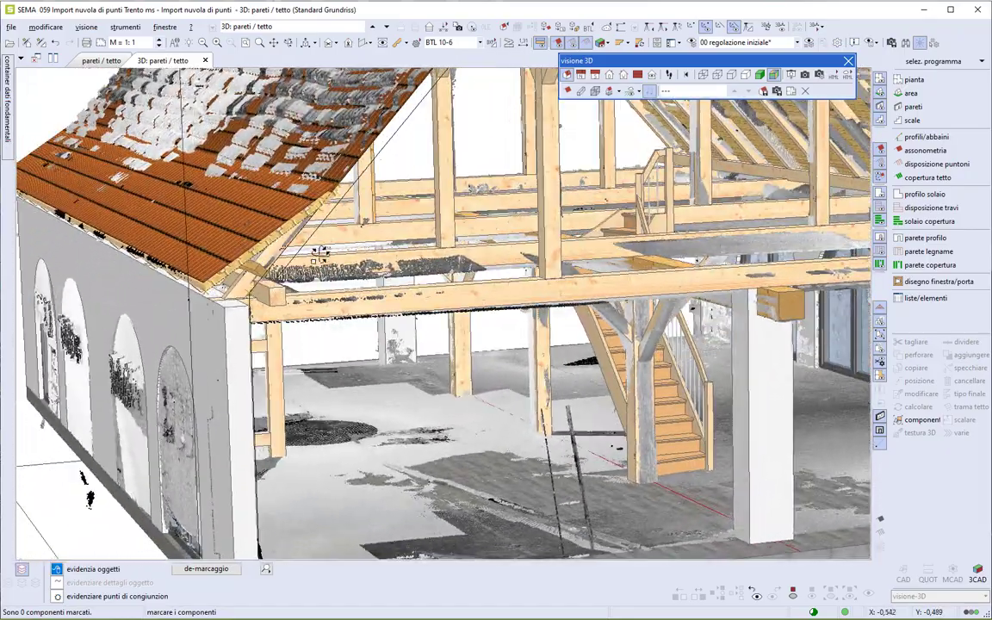
pyautogui.moveTo(437, 205)
pyautogui.mouseDown(button='middle')
pyautogui.moveTo(327, 349)
pyautogui.moveTo(392, 301)
pyautogui.moveTo(381, 295)
pyautogui.moveTo(354, 292)
pyautogui.moveTo(354, 336)
pyautogui.moveTo(385, 371)
pyautogui.moveTo(362, 267)
pyautogui.moveTo(428, 282)
pyautogui.moveTo(392, 258)
pyautogui.moveTo(415, 266)
pyautogui.mouseUp(button='middle')
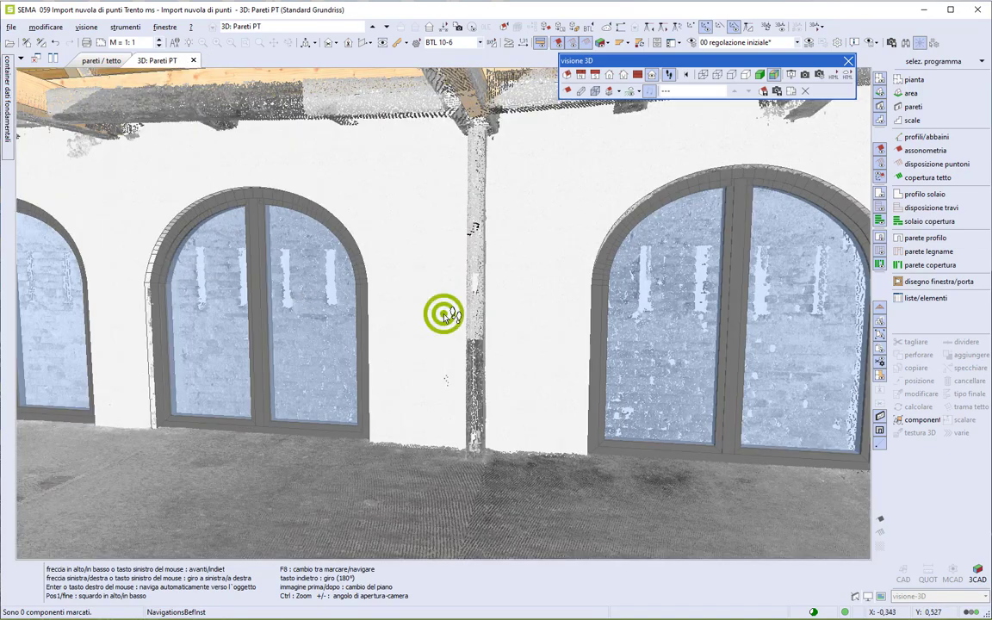
# Look around the interior at the arched windows and rafters, mark one rafter, and return to the pareti / tetto plan.
pyautogui.moveTo(445, 315)
pyautogui.mouseDown()
pyautogui.moveTo(463, 316)
pyautogui.moveTo(449, 317)
pyautogui.moveTo(348, 402)
pyautogui.moveTo(399, 377)
pyautogui.mouseUp()
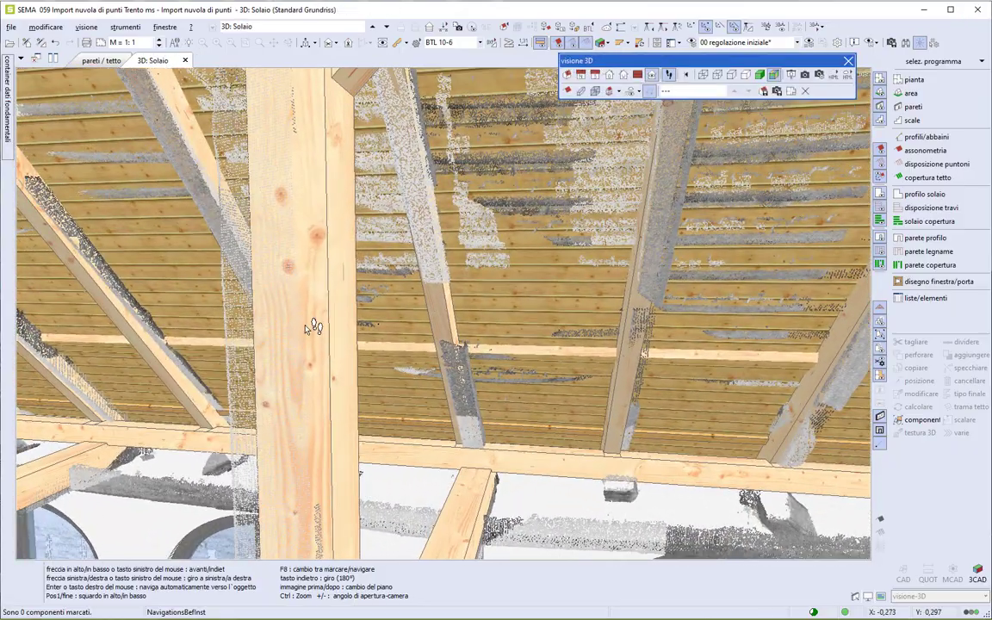
pyautogui.moveTo(256, 303)
pyautogui.mouseDown()
pyautogui.moveTo(454, 316)
pyautogui.moveTo(441, 318)
pyautogui.moveTo(572, 267)
pyautogui.mouseUp()
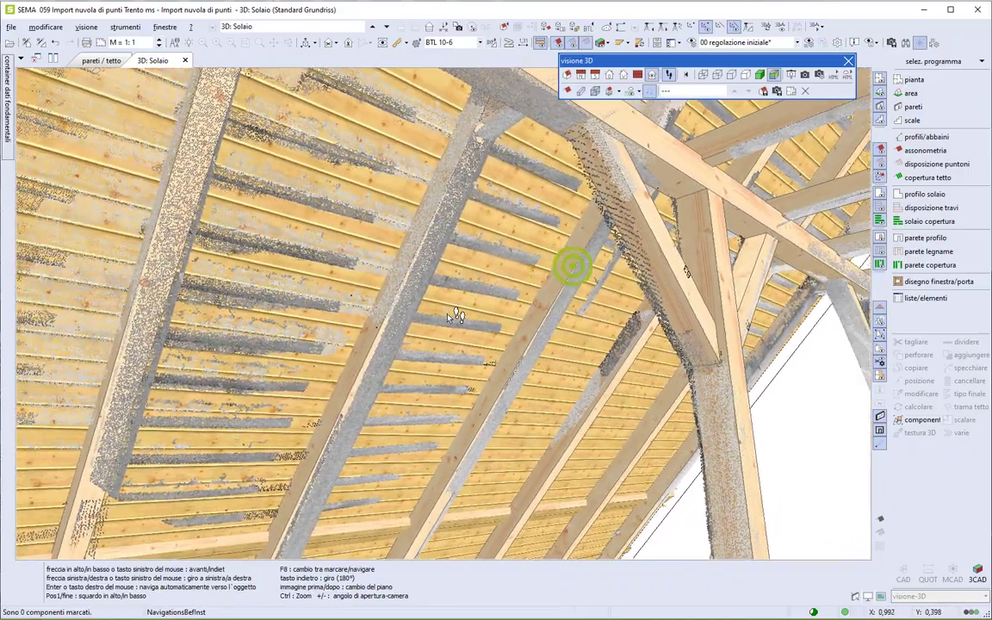
pyautogui.moveTo(441, 316); pyautogui.dragTo(448, 317)
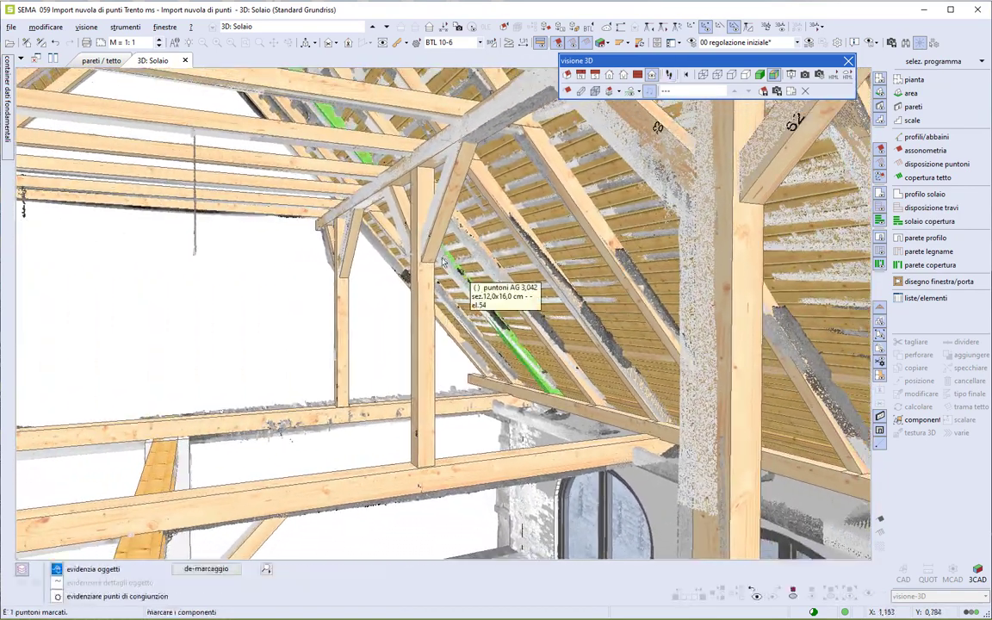
pyautogui.click(453, 274)
pyautogui.click(110, 66)
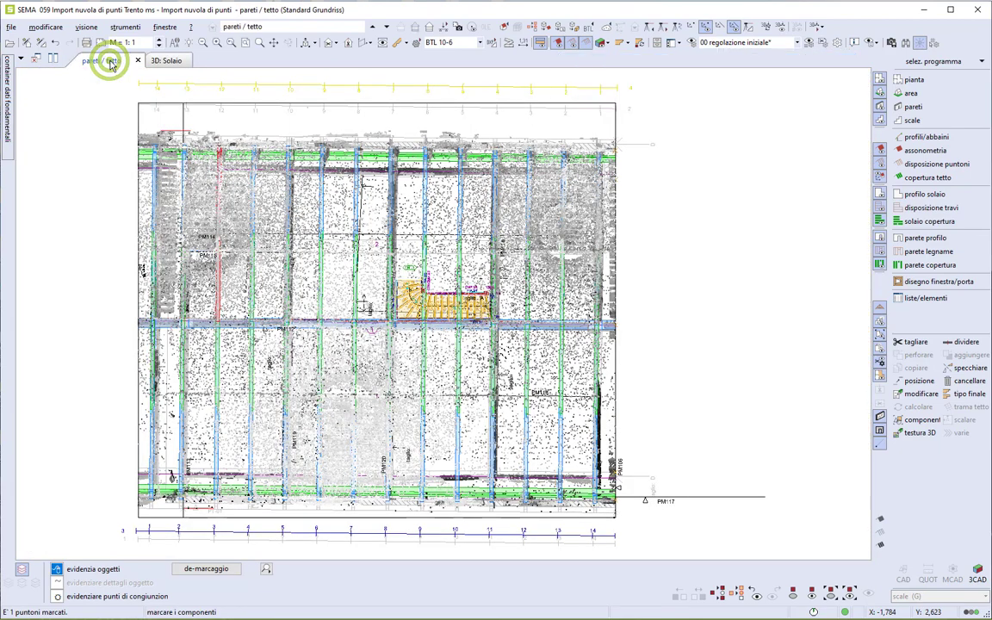